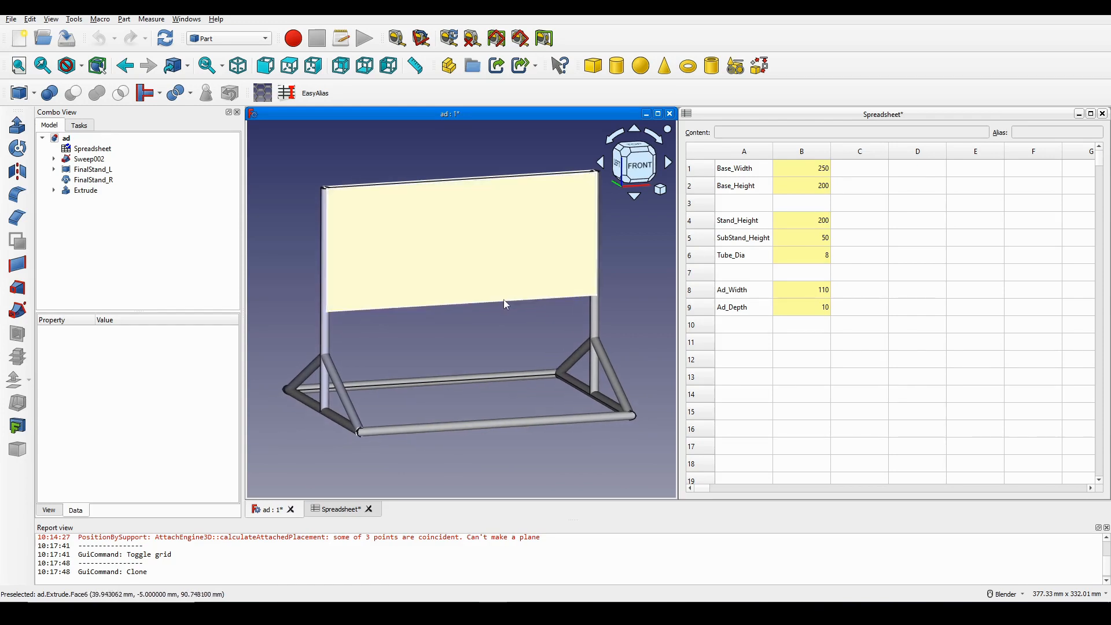
# Set the Base_Width parameter in the spreadsheet to 350
pyautogui.click(813, 171)
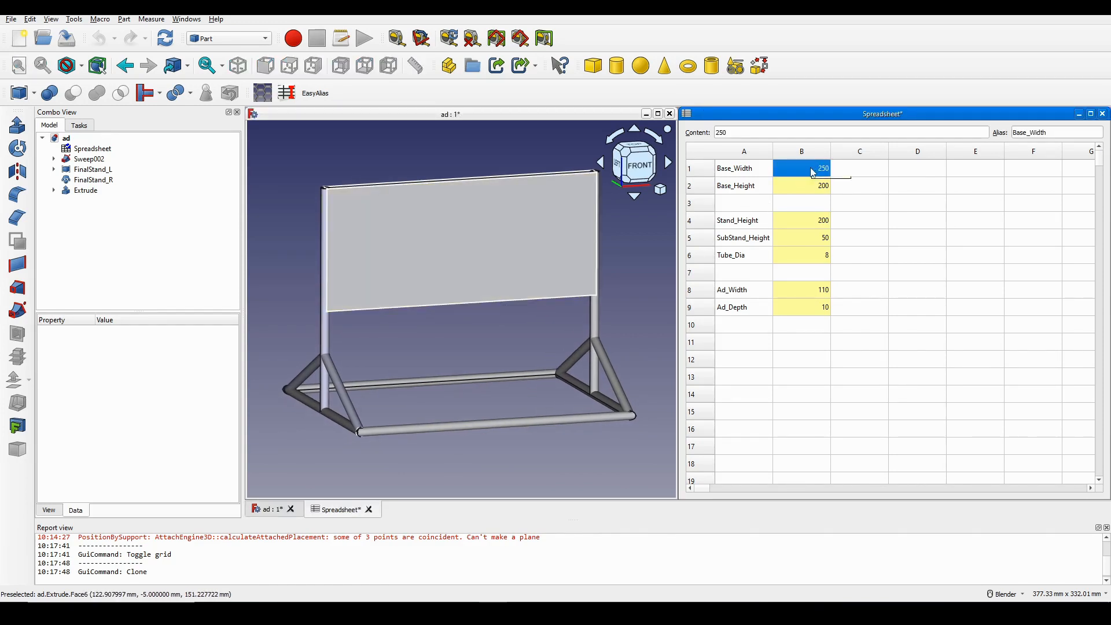
pyautogui.click(811, 185)
pyautogui.click(819, 171)
pyautogui.doubleClick(820, 171)
pyautogui.click(739, 172)
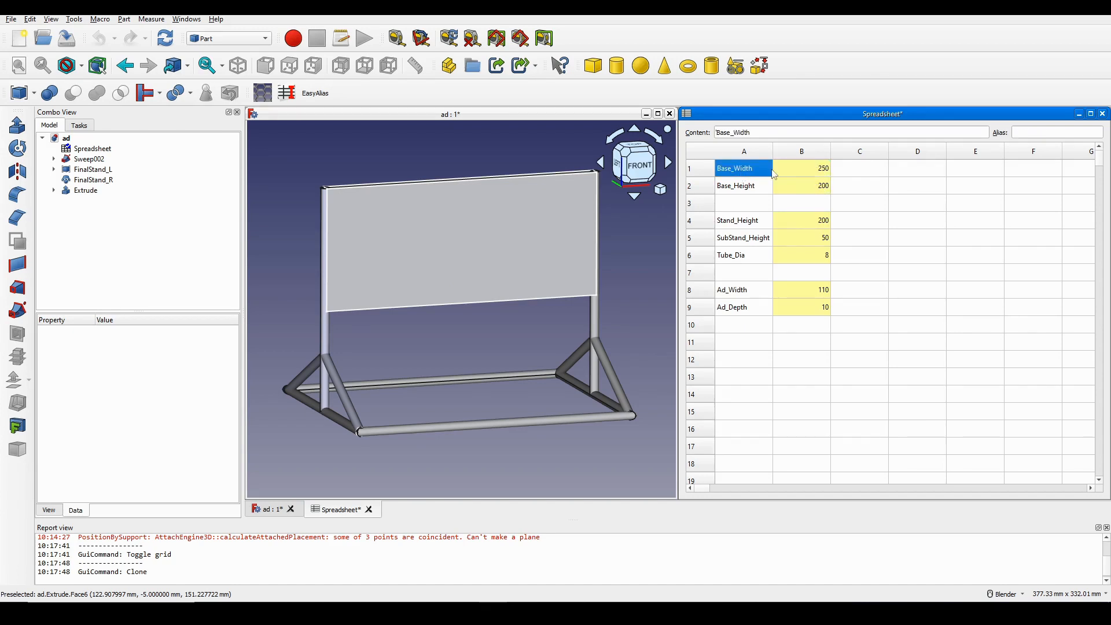
pyautogui.doubleClick(808, 170)
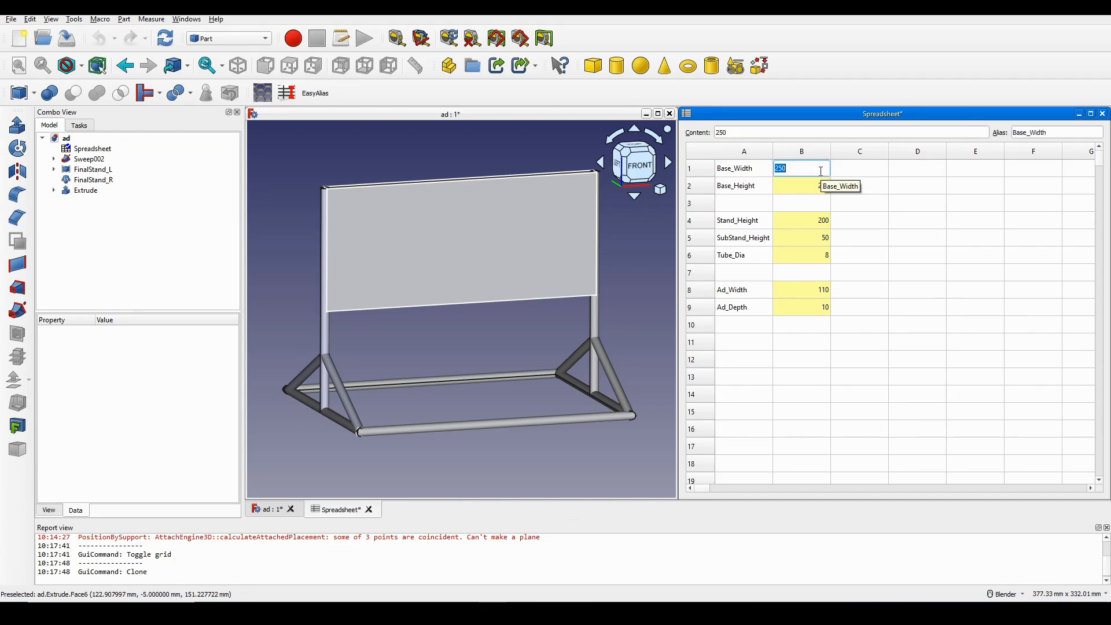
pyautogui.write('35')
pyautogui.press('Return')
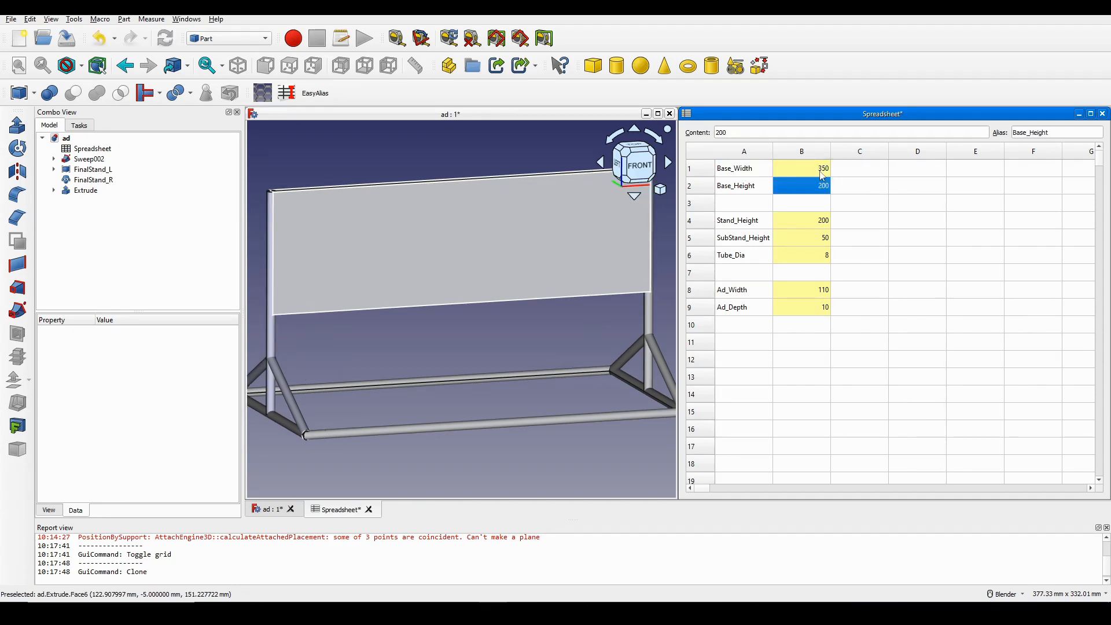
# Set the Base_Height parameter in the spreadsheet to 300
pyautogui.scroll(-2, 566, 272)
pyautogui.moveTo(459, 338); pyautogui.dragTo(496, 310, button='middle')
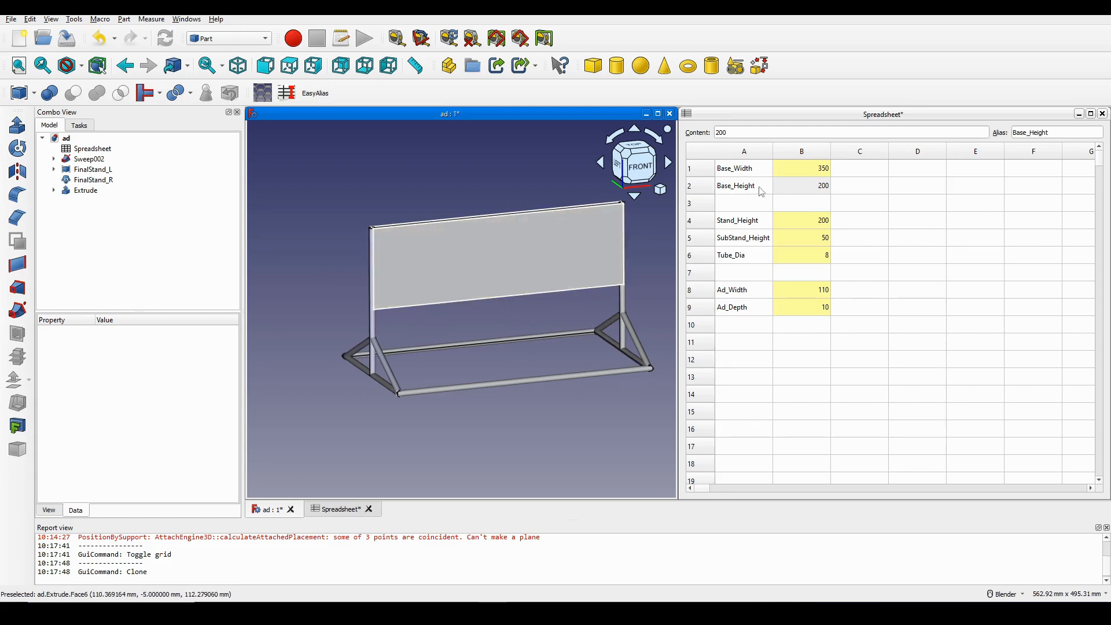
pyautogui.doubleClick(805, 189)
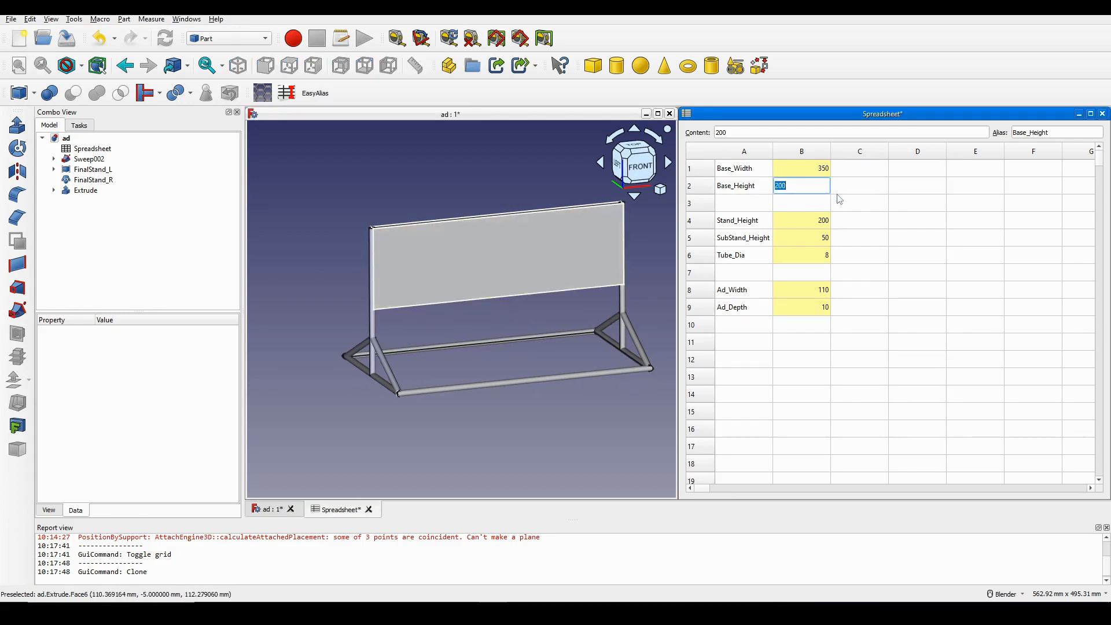
pyautogui.write('3')
pyautogui.press('Return')
# Select the left upright of the stand in the model and set the Stand_Height parameter to 300
pyautogui.moveTo(512, 358); pyautogui.dragTo(534, 349, button='middle')
pyautogui.scroll(1, 449, 358)
pyautogui.moveTo(448, 357); pyautogui.dragTo(441, 347, button='middle')
pyautogui.click(359, 315)
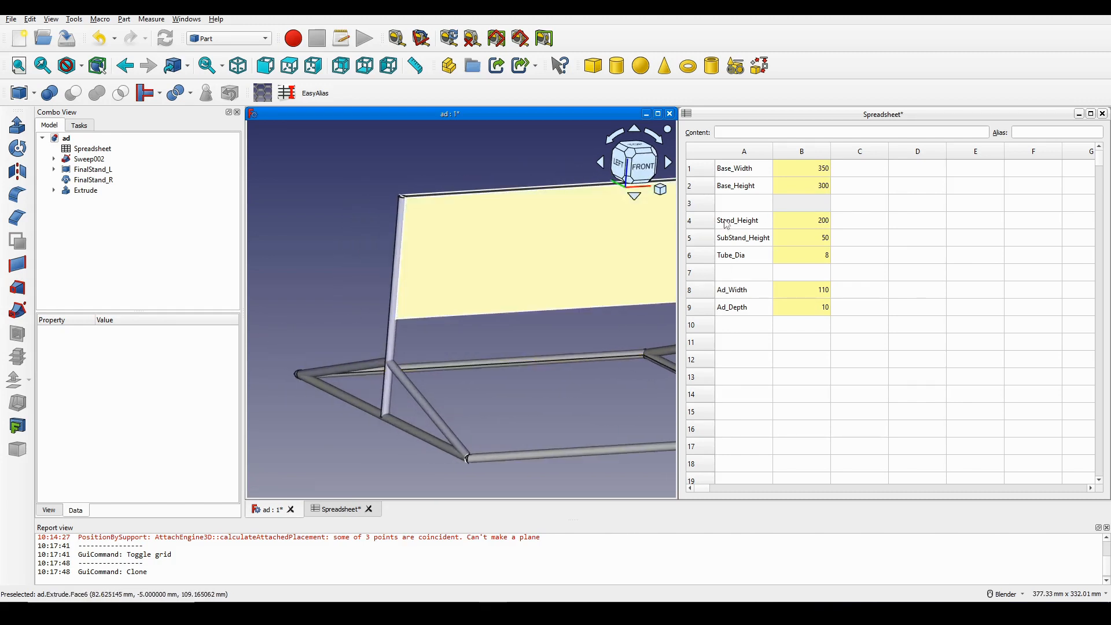
pyautogui.click(743, 222)
pyautogui.doubleClick(796, 222)
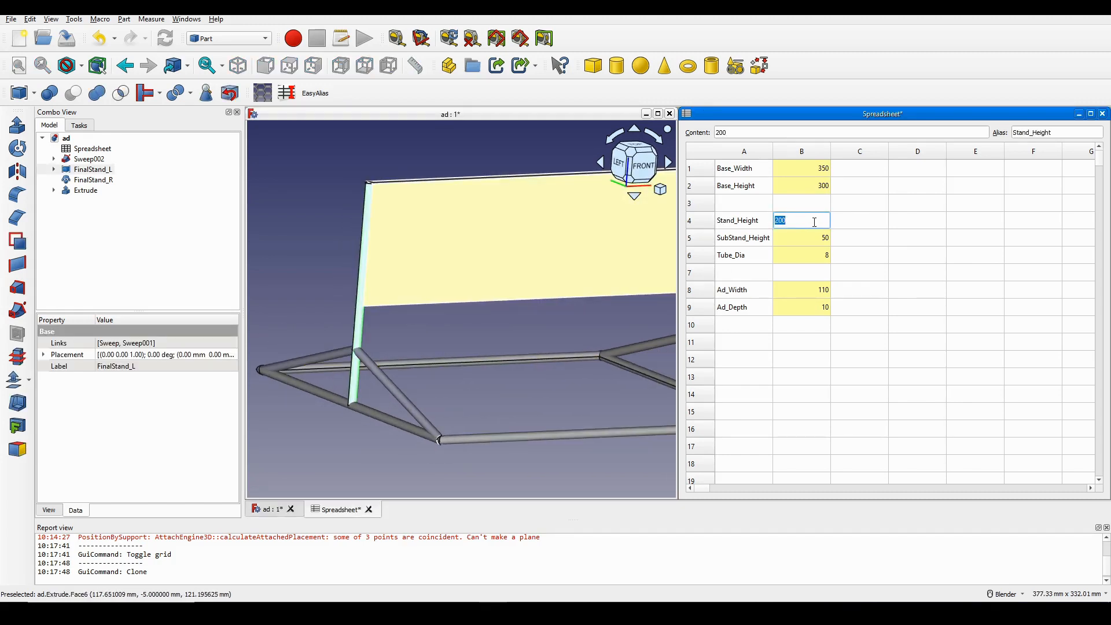
pyautogui.write('300')
pyautogui.press('Return')
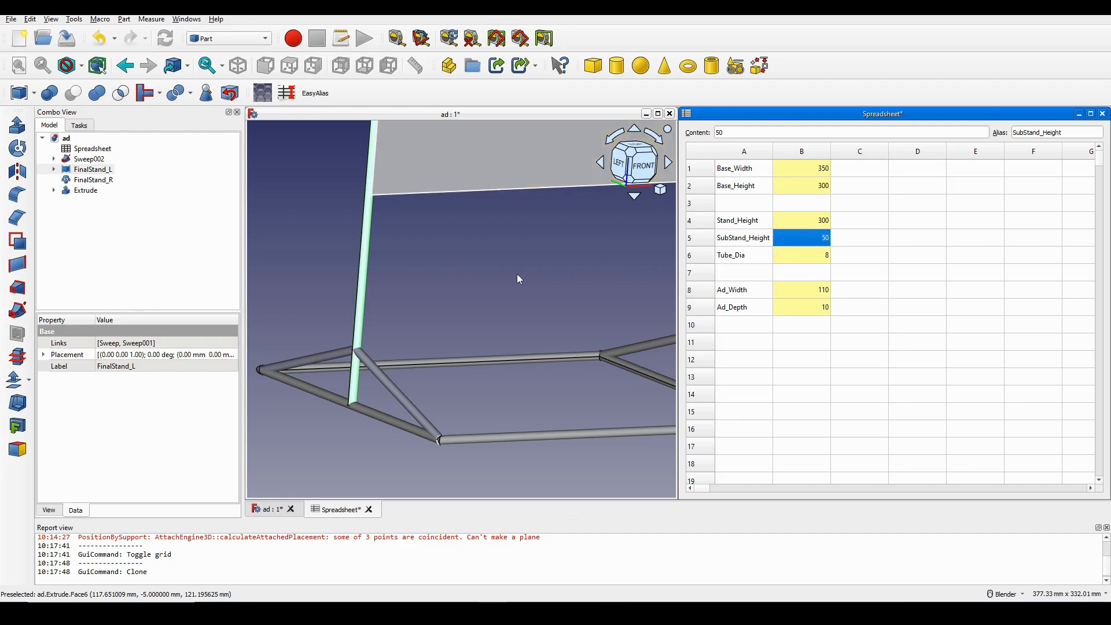
# Select the front diagonal brace of the left stand and set the SubStand_Height parameter to 100
pyautogui.scroll(-4, 516, 273)
pyautogui.keyDown('shift'); pyautogui.moveTo(516, 273); pyautogui.dragTo(478, 335, button='middle'); pyautogui.keyUp('shift')
pyautogui.scroll(1, 523, 266)
pyautogui.scroll(1, 487, 346)
pyautogui.click(744, 222)
pyautogui.click(747, 241)
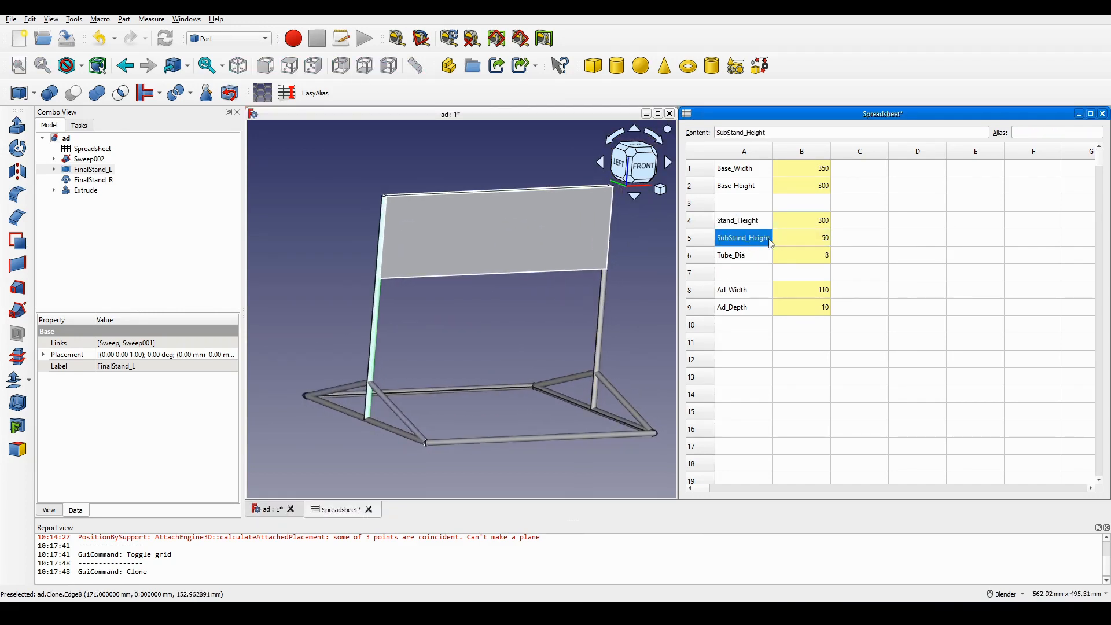
pyautogui.scroll(2, 383, 397)
pyautogui.click(388, 402)
pyautogui.scroll(-2, 474, 405)
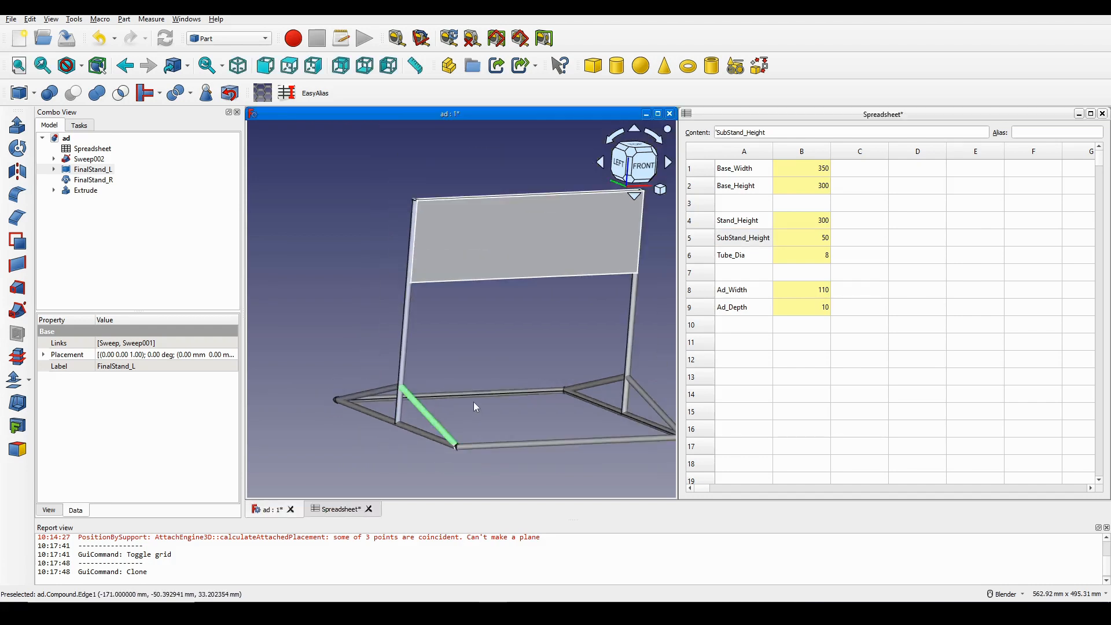
pyautogui.scroll(2, 473, 406)
pyautogui.click(820, 238)
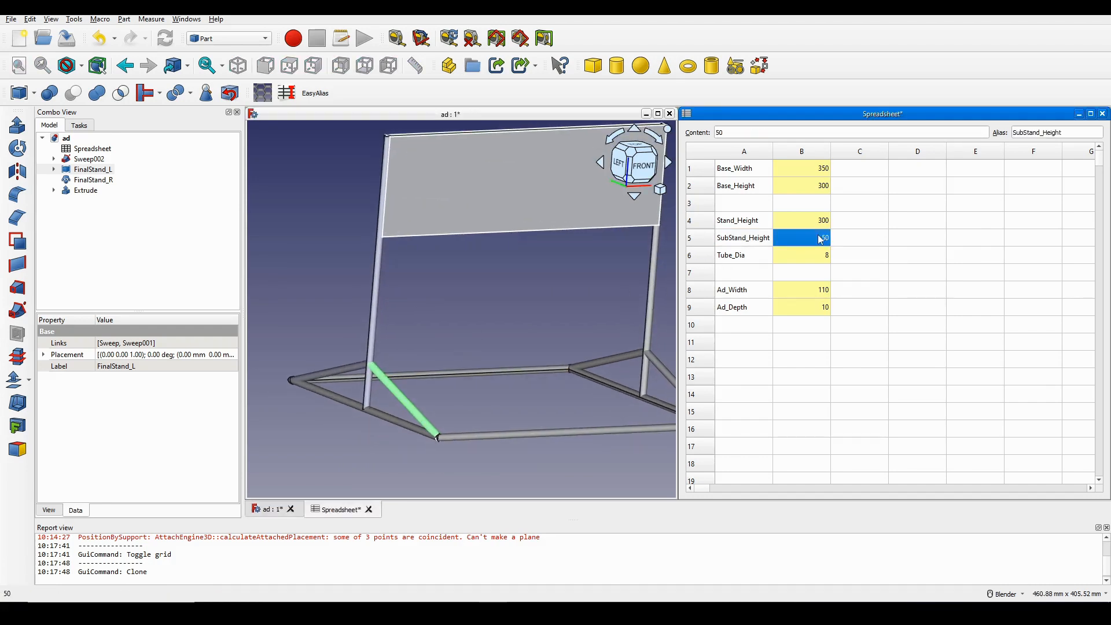
pyautogui.doubleClick(820, 238)
pyautogui.write('100')
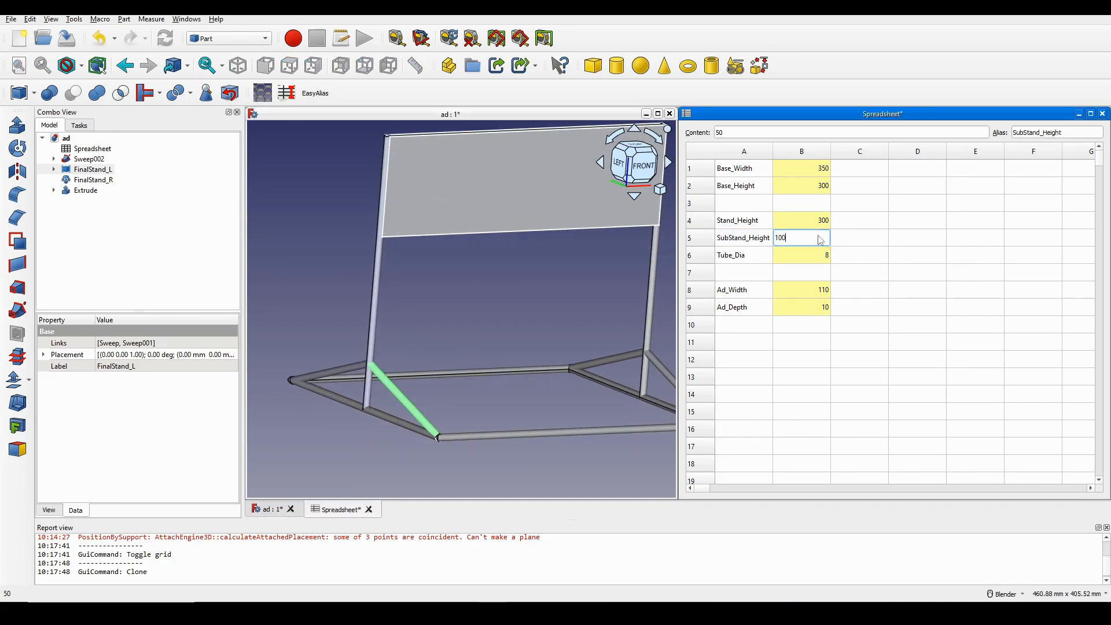
pyautogui.press('Return')
# Raise the SubStand_Height parameter to 200
pyautogui.click(815, 239)
pyautogui.doubleClick(814, 239)
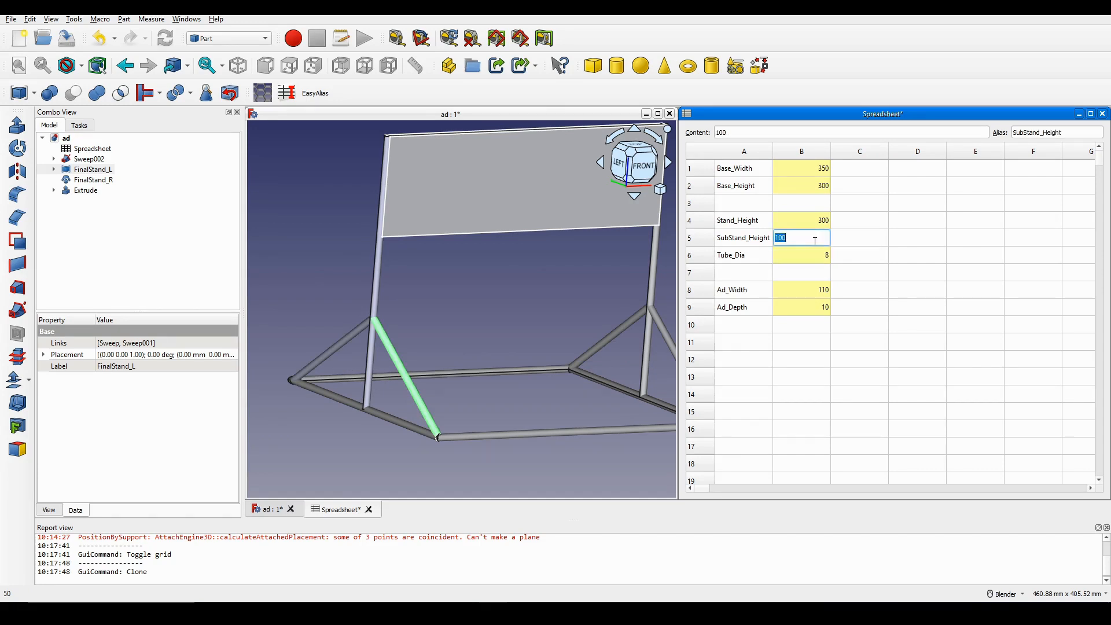
pyautogui.write('200')
pyautogui.press('Return')
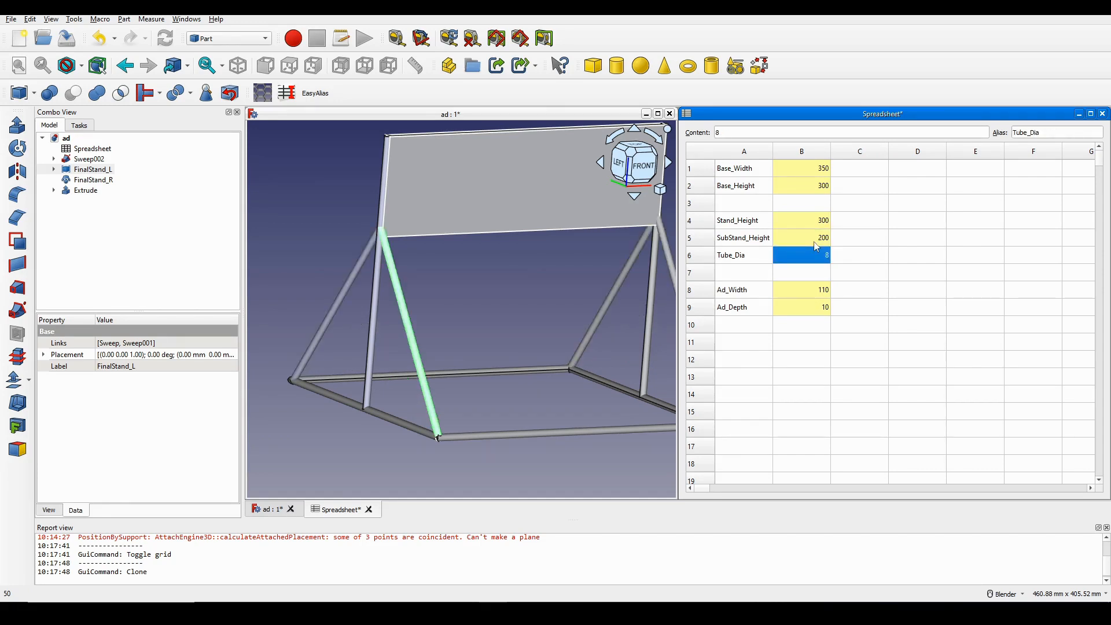
# Set the SubStand_Height parameter to 150
pyautogui.click(815, 243)
pyautogui.doubleClick(815, 243)
pyautogui.write('150')
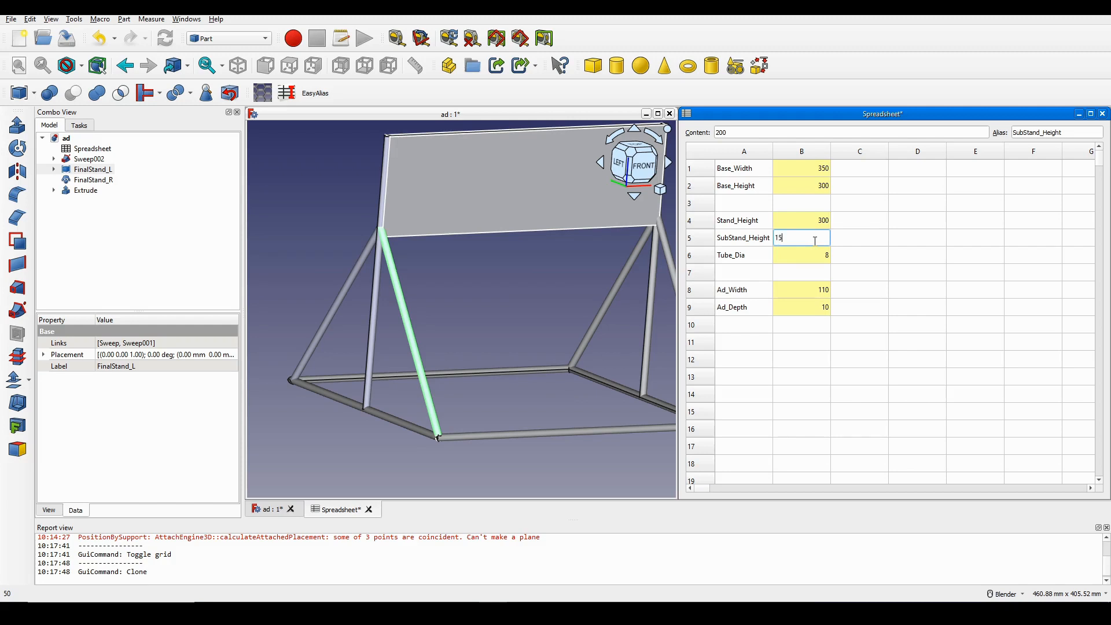
pyautogui.press('Return')
# Set the Tube_Dia parameter to 2 and apply it to the stand's tubes
pyautogui.scroll(-2, 550, 307)
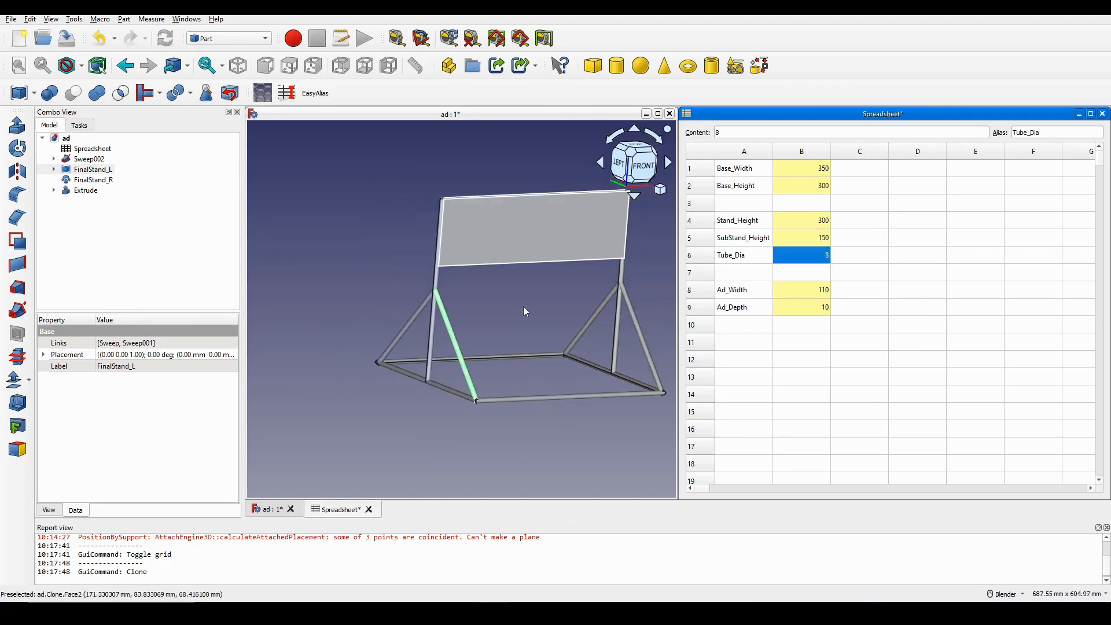
pyautogui.moveTo(521, 306); pyautogui.dragTo(429, 305, button='middle')
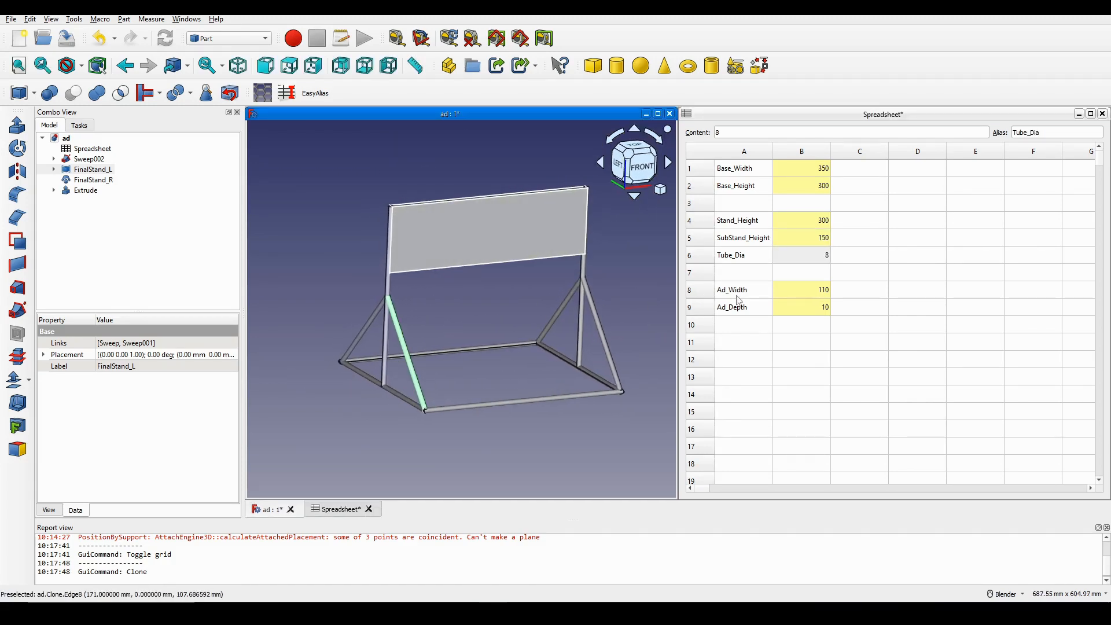
pyautogui.click(737, 259)
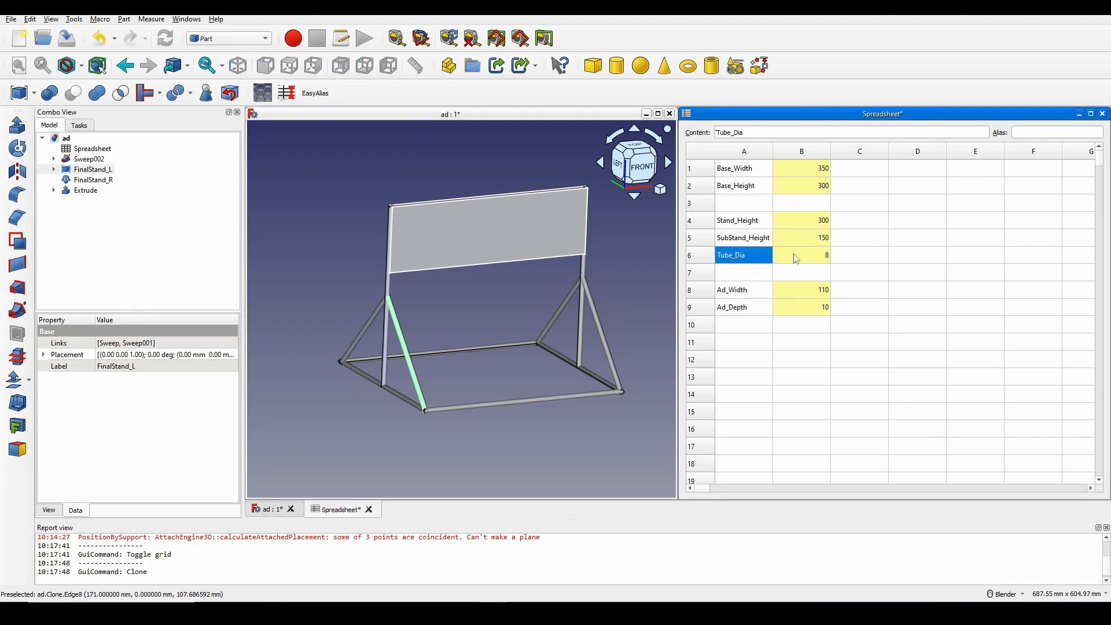
pyautogui.doubleClick(825, 256)
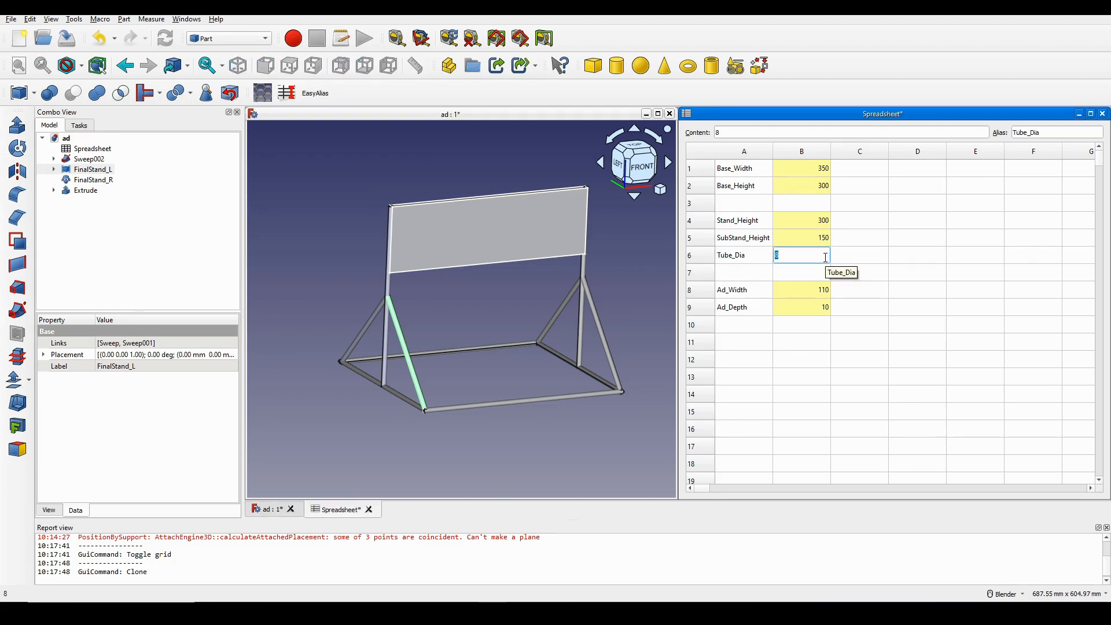
pyautogui.press('Return')
# Inspect the thin tubes up close, and set the Tube_Dia parameter to 10
pyautogui.scroll(10, 383, 335)
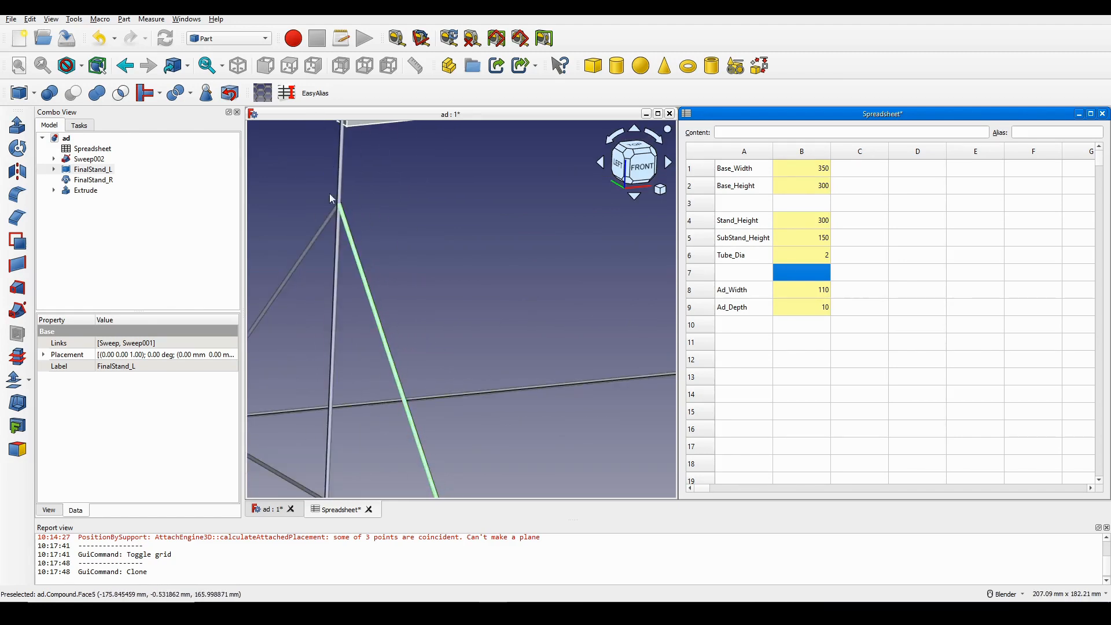
pyautogui.scroll(-10, 387, 252)
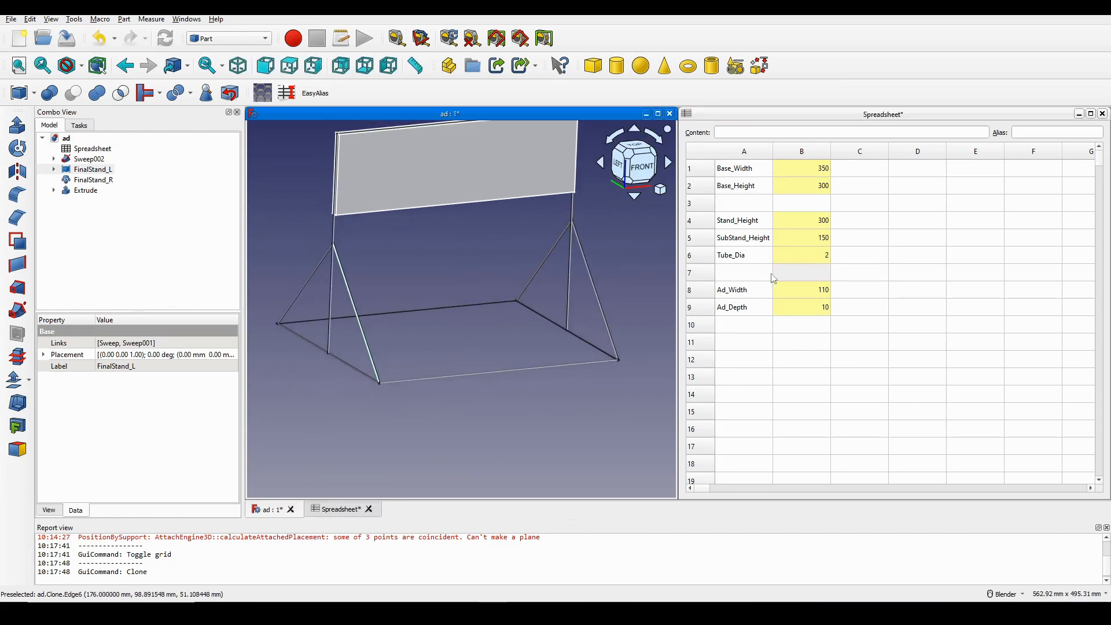
pyautogui.doubleClick(826, 255)
pyautogui.write('10')
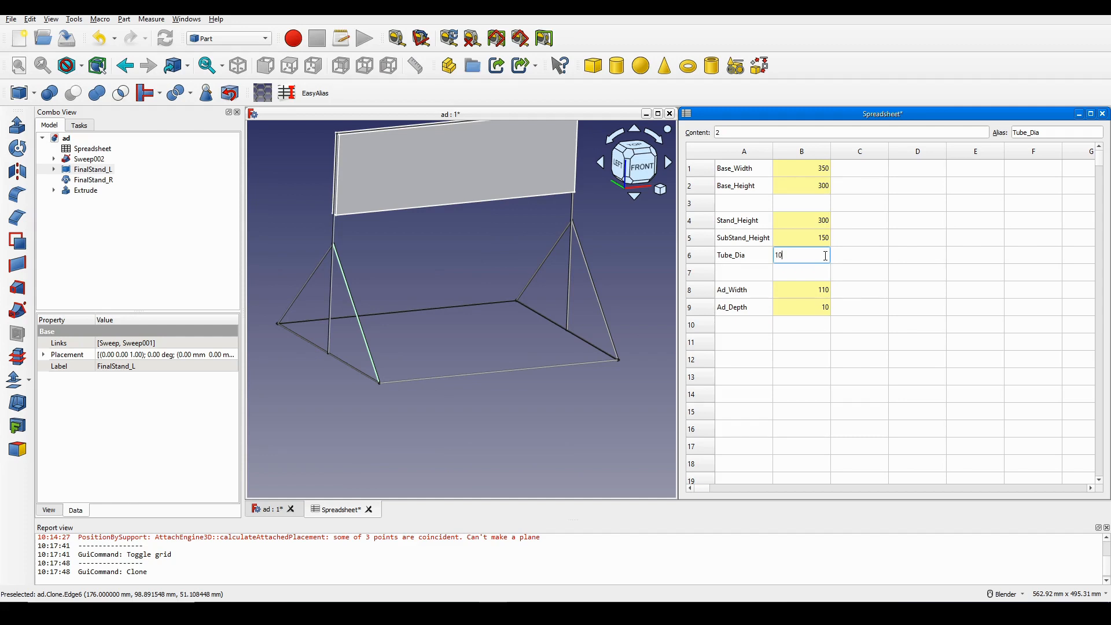
pyautogui.press('Return')
# Try a Tube_Dia value of 20 and return the parameter to 10
pyautogui.click(826, 260)
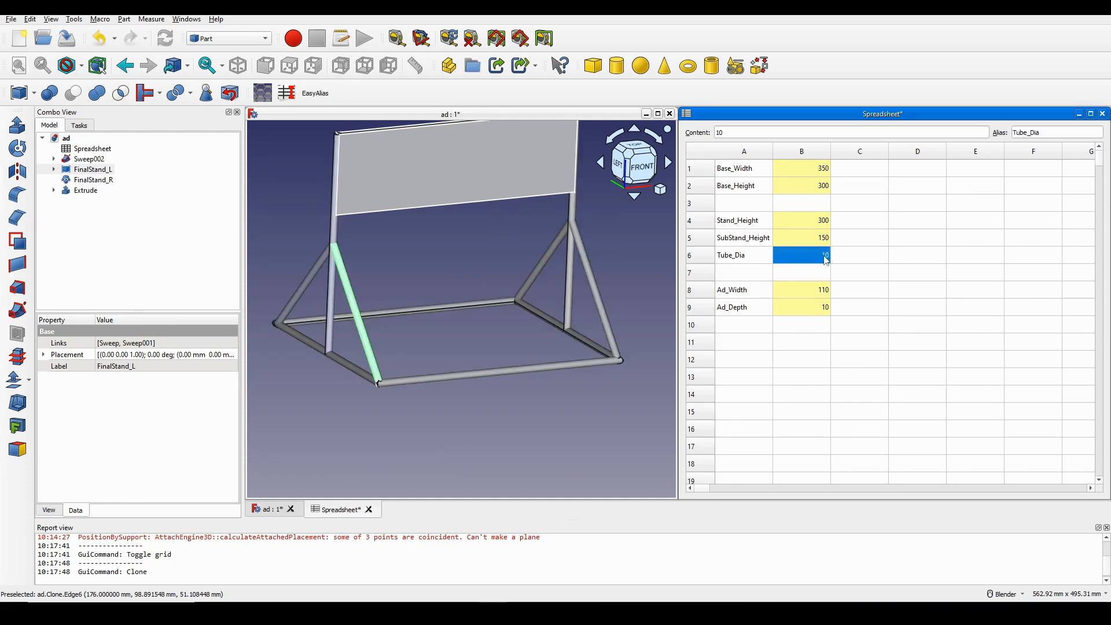
pyautogui.doubleClick(826, 260)
pyautogui.write('20')
pyautogui.press('Return')
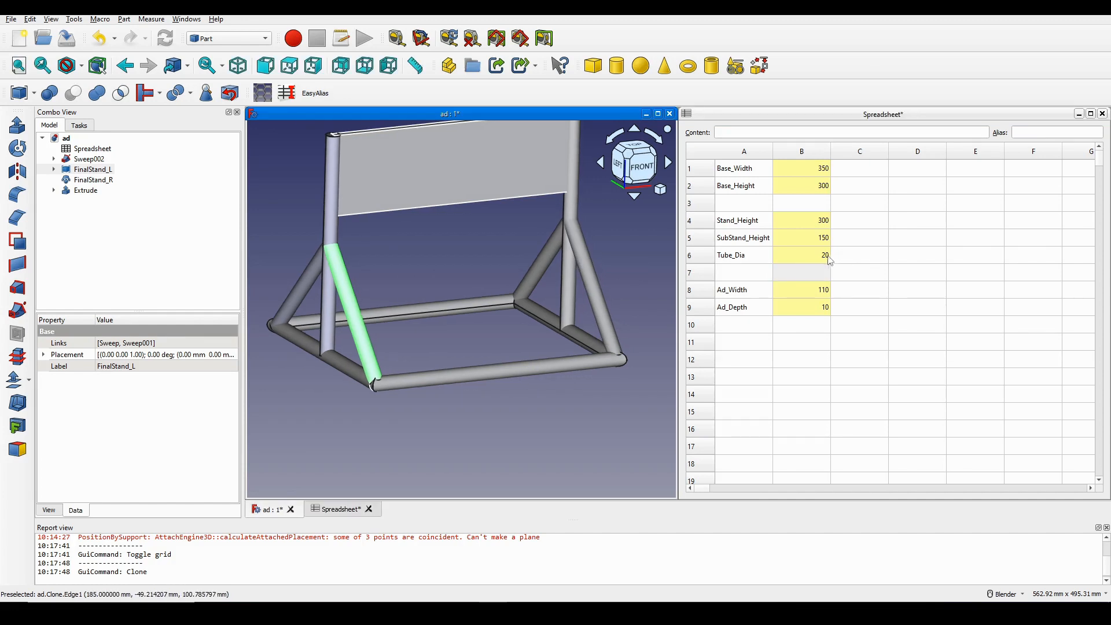
pyautogui.doubleClick(818, 256)
pyautogui.press('Return')
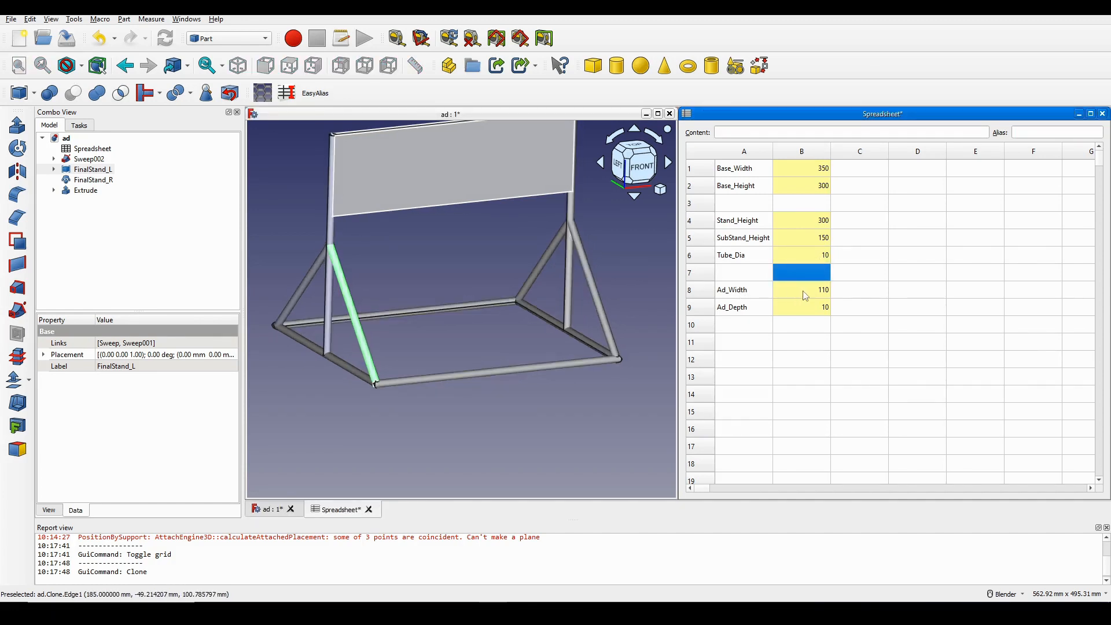
# Reduce the Ad_Width parameter of the advertising panel to 50
pyautogui.moveTo(463, 252); pyautogui.dragTo(462, 272, button='middle')
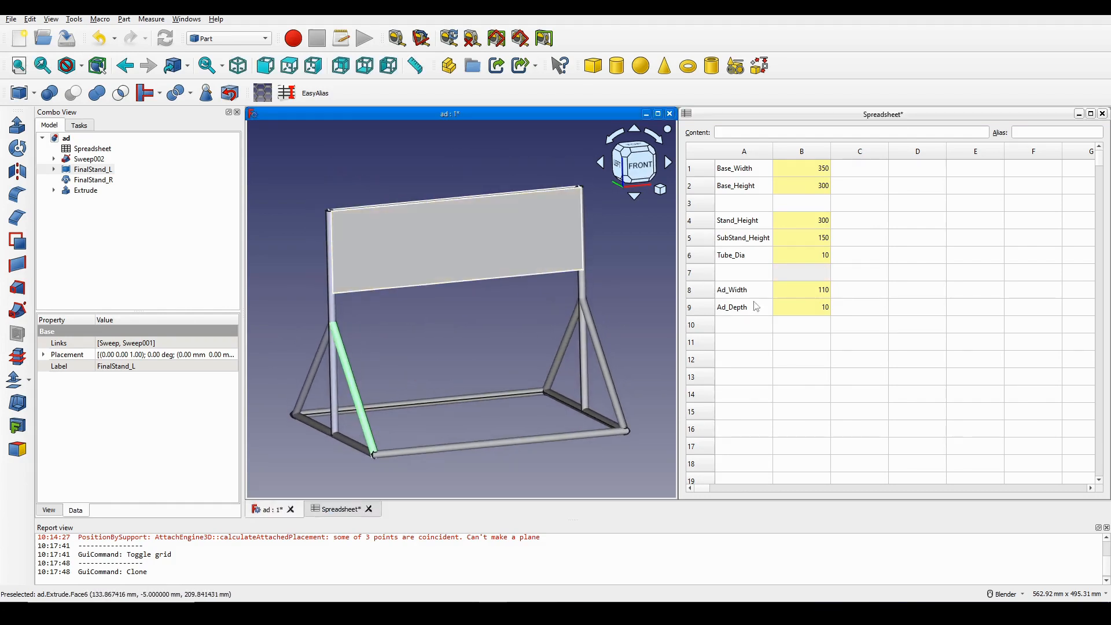
pyautogui.doubleClick(801, 291)
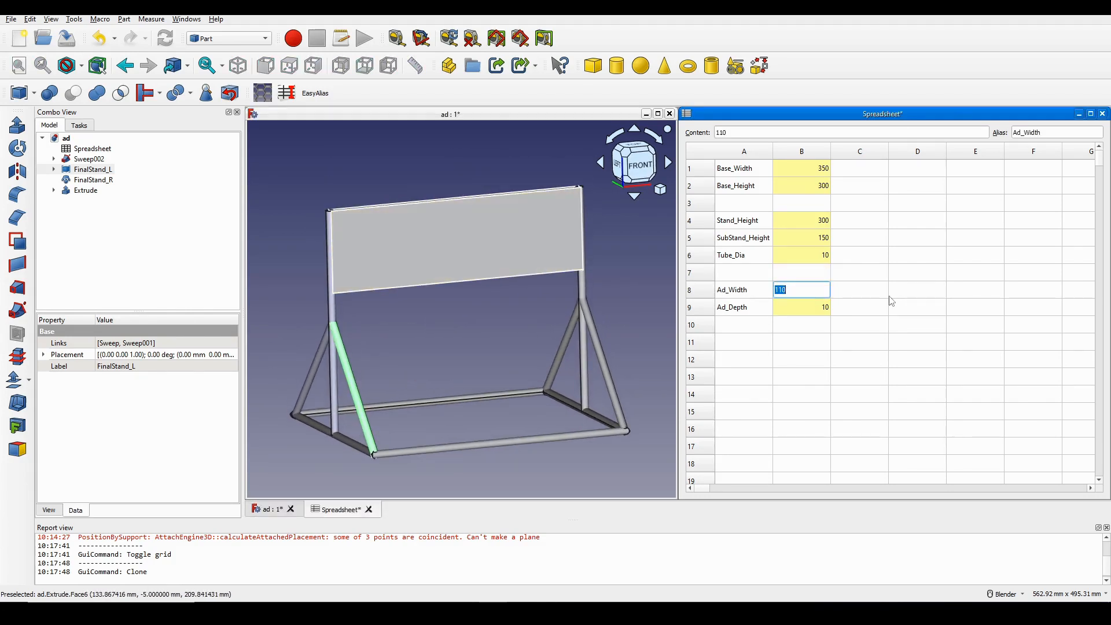
pyautogui.write('1')
pyautogui.write('0')
pyautogui.press('Return')
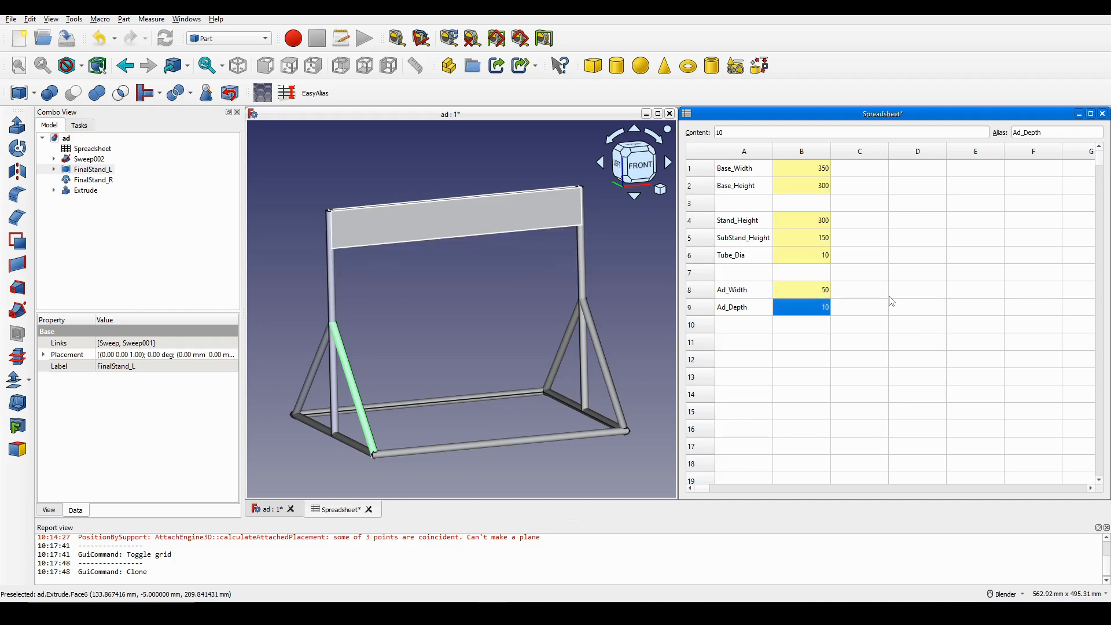
# Set the Ad_Width parameter of the advertising panel to 150
pyautogui.doubleClick(809, 292)
pyautogui.write('15')
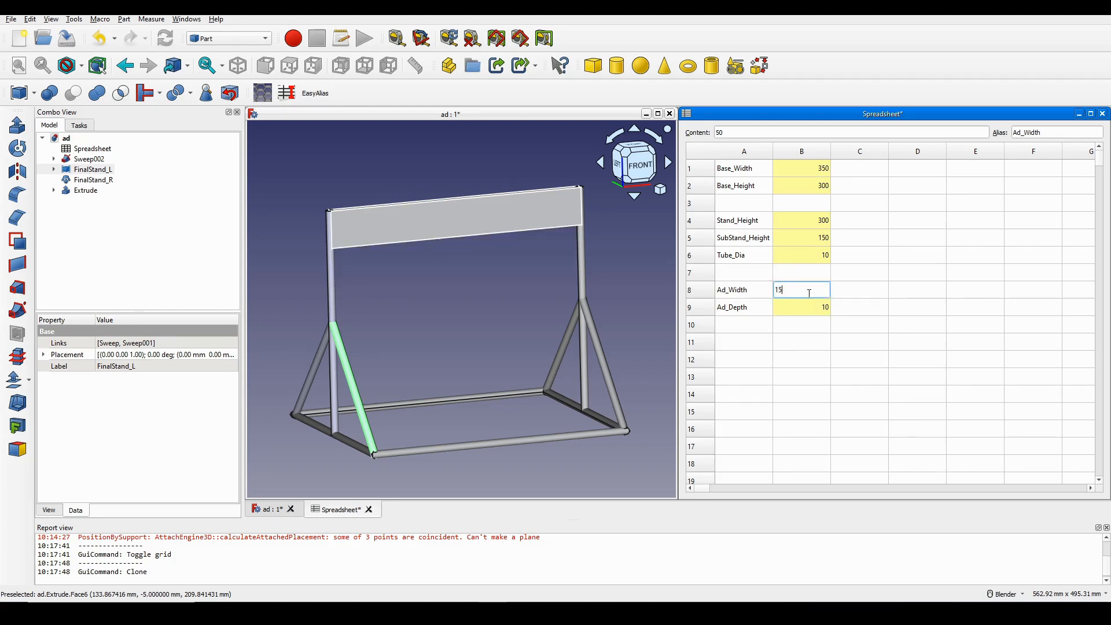
pyautogui.write('0')
pyautogui.press('Return')
# View the advertising panel from its left edge and set the Ad_Depth parameter to 20
pyautogui.scroll(3, 322, 245)
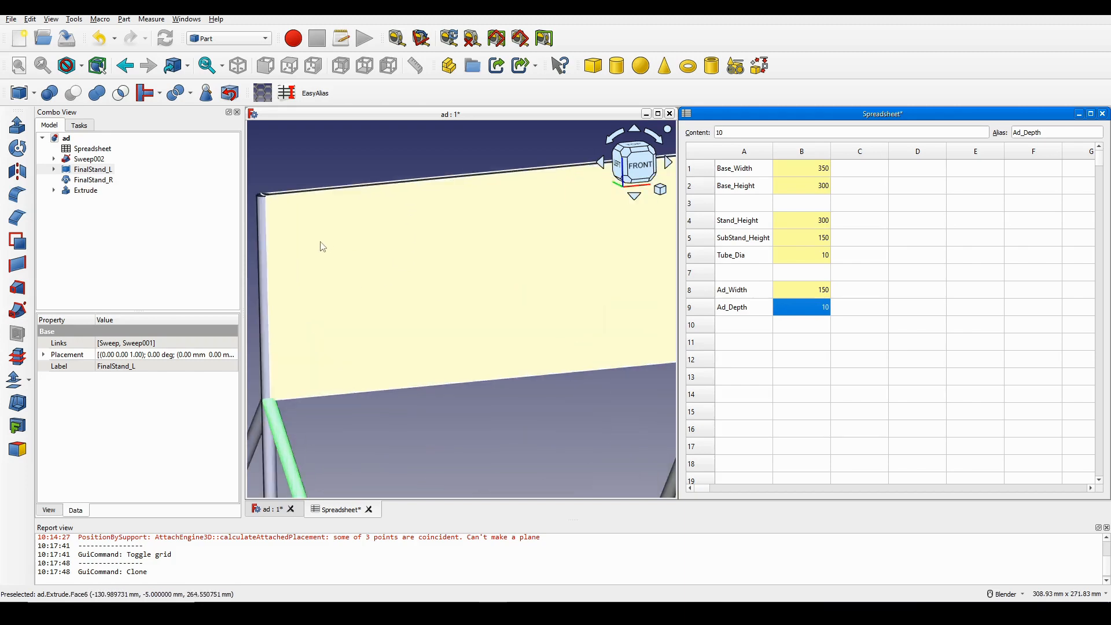
pyautogui.moveTo(320, 242); pyautogui.dragTo(445, 243, button='middle')
pyautogui.scroll(2, 442, 282)
pyautogui.scroll(-5, 468, 227)
pyautogui.moveTo(371, 347); pyautogui.dragTo(432, 431, button='middle')
pyautogui.scroll(1, 478, 366)
pyautogui.moveTo(479, 366); pyautogui.dragTo(507, 299, button='middle')
pyautogui.scroll(1, 466, 359)
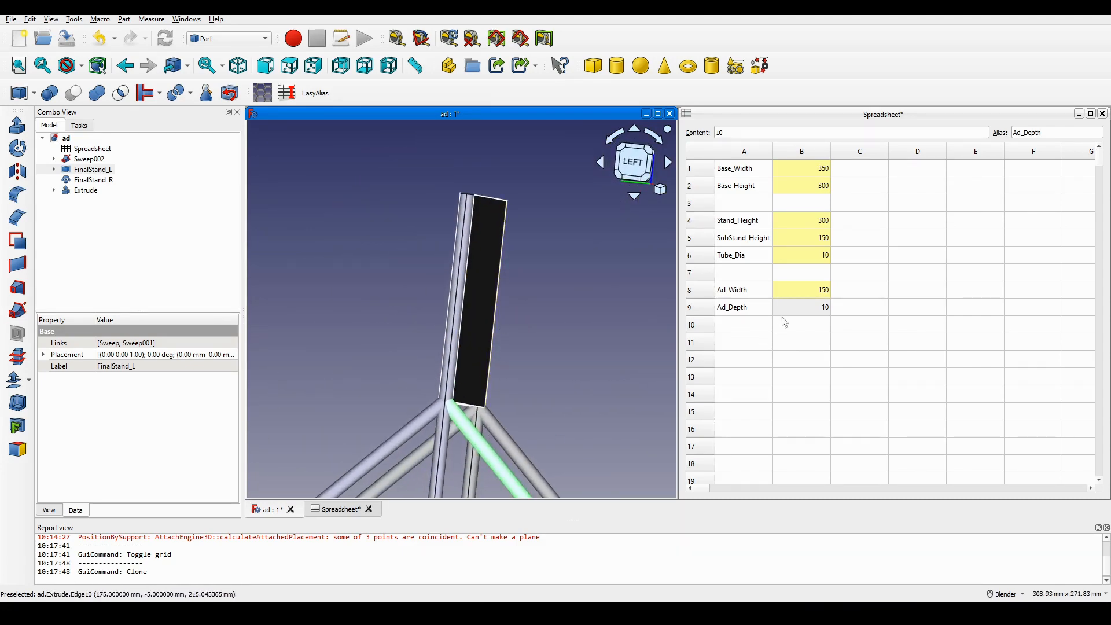
pyautogui.doubleClick(809, 308)
pyautogui.write('20')
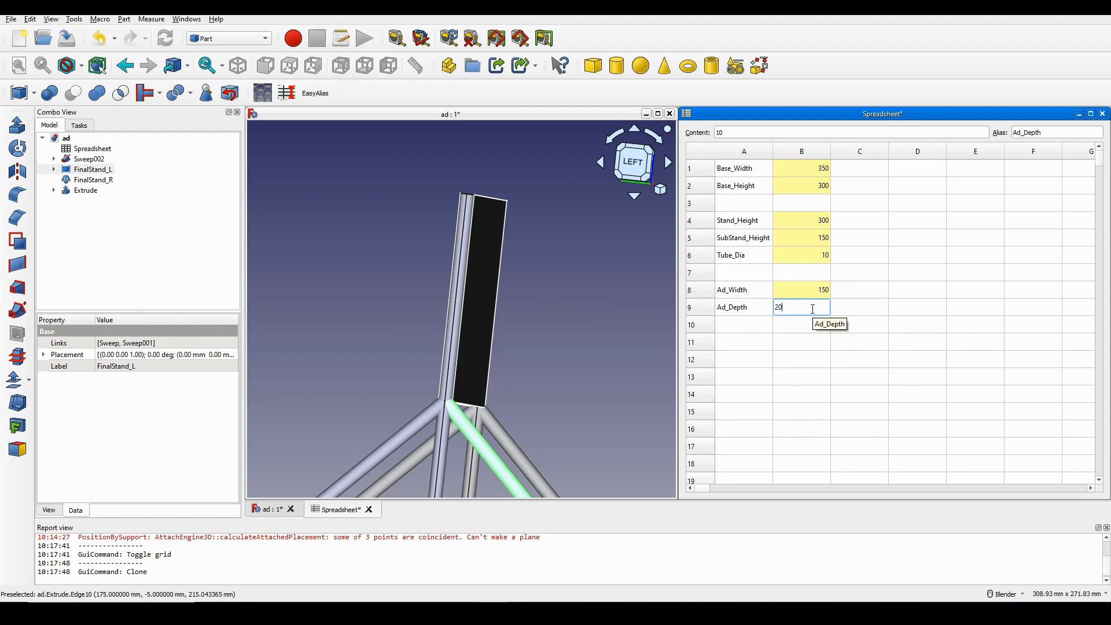
pyautogui.press('Return')
# Increase the Ad_Depth parameter of the advertising panel to 30
pyautogui.doubleClick(813, 309)
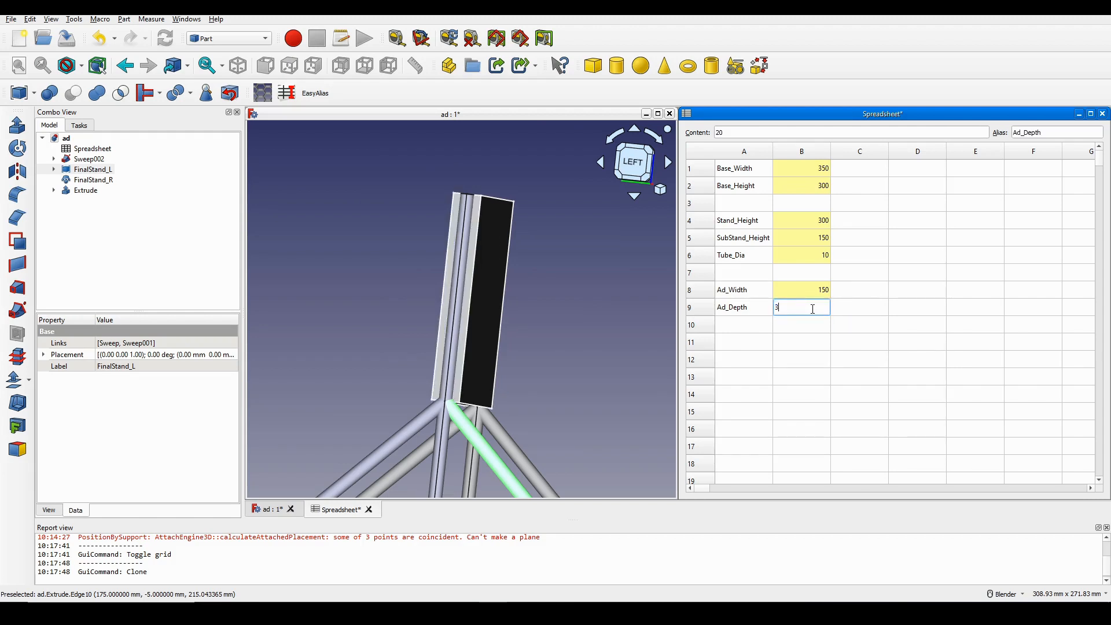
pyautogui.write('30')
pyautogui.press('Return')
# Set the Ad_Depth parameter of the advertising panel to 40 and view the whole stand from another angle
pyautogui.doubleClick(813, 308)
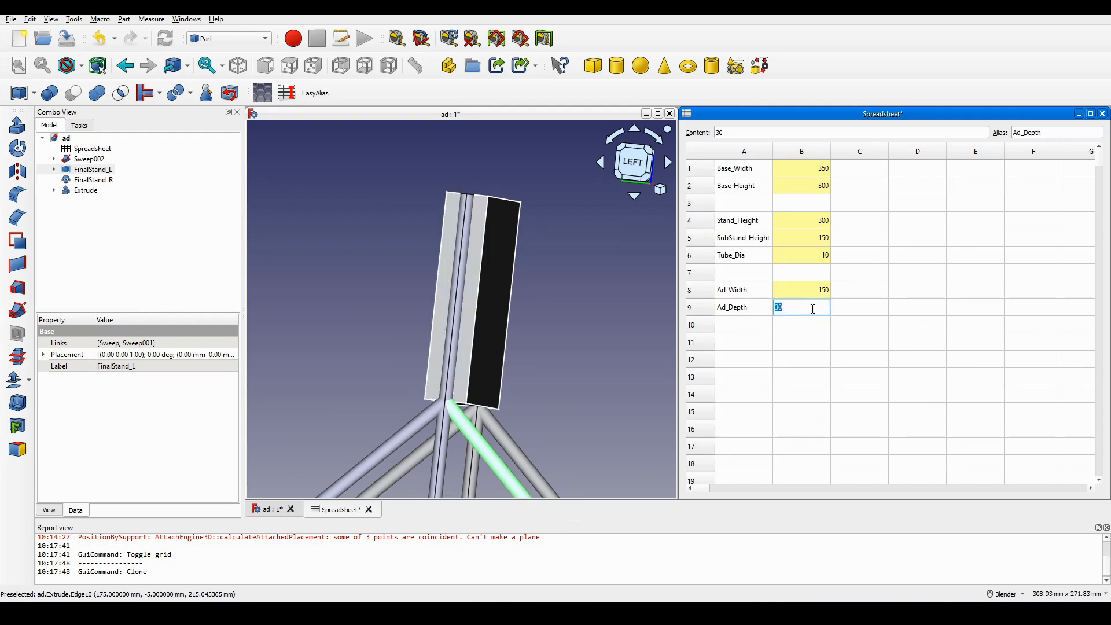
pyautogui.write('40')
pyautogui.press('Return')
pyautogui.scroll(-6, 457, 337)
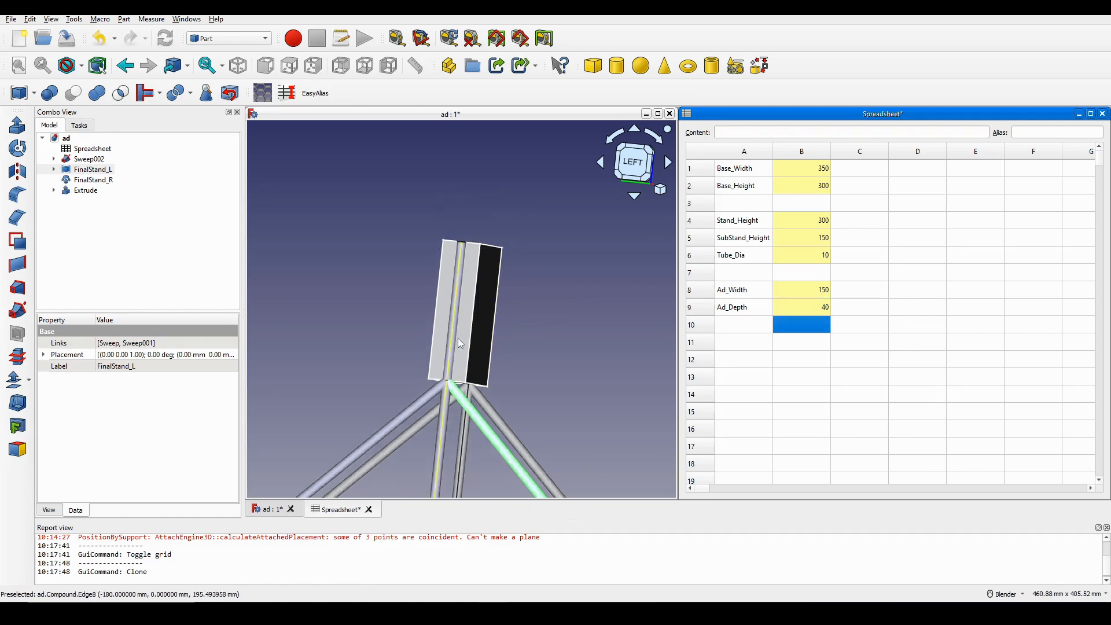
pyautogui.moveTo(537, 336); pyautogui.dragTo(418, 370, button='middle')
pyautogui.moveTo(609, 331)
pyautogui.keyDown('shift'); pyautogui.mouseDown(button='middle')
pyautogui.moveTo(540, 337)
pyautogui.moveTo(509, 300)
pyautogui.moveTo(503, 322)
pyautogui.moveTo(371, 322)
pyautogui.moveTo(540, 322)
pyautogui.moveTo(508, 339)
pyautogui.moveTo(536, 313)
pyautogui.moveTo(498, 273)
pyautogui.moveTo(530, 307)
pyautogui.mouseUp(button='middle'); pyautogui.keyUp('shift')
pyautogui.scroll(1, 540, 323)
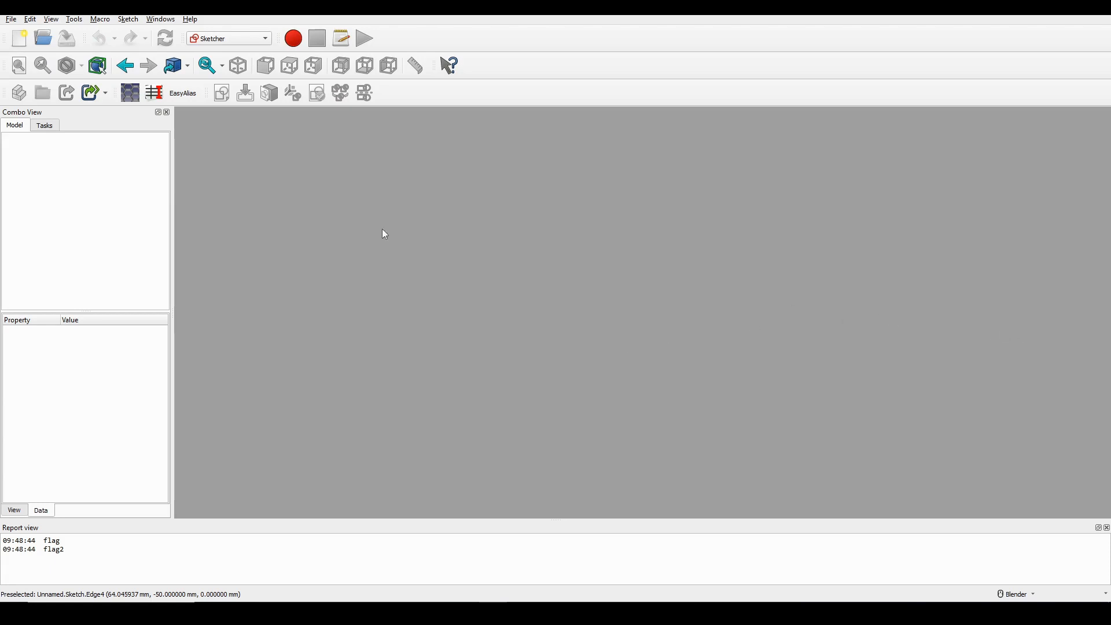
# Create a new empty document and stay in the Sketcher workbench
pyautogui.click(20, 42)
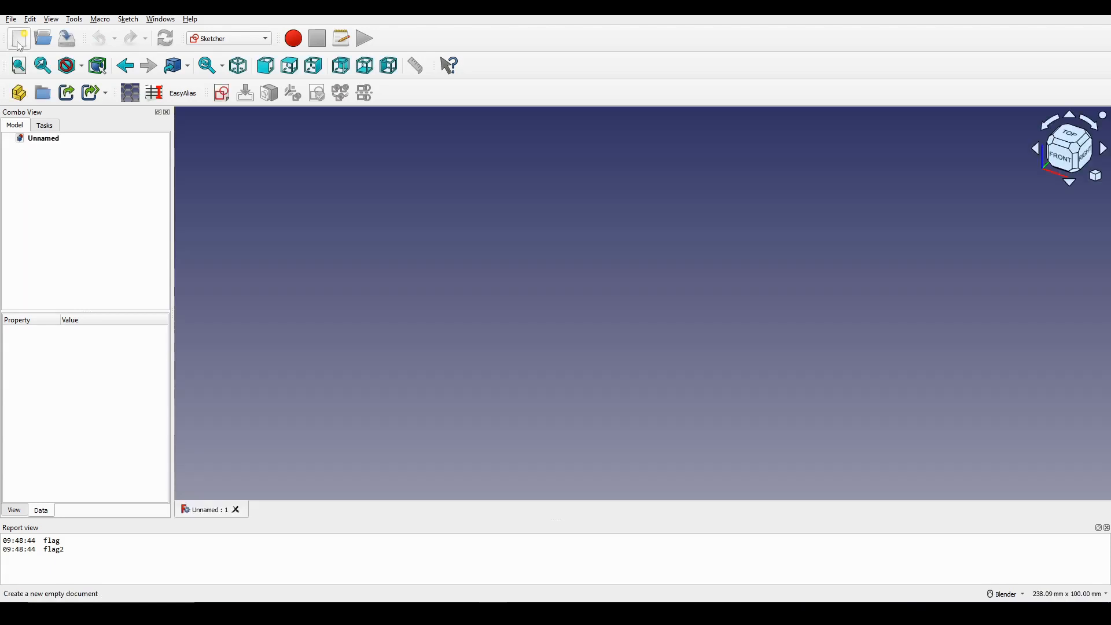
pyautogui.click(238, 40)
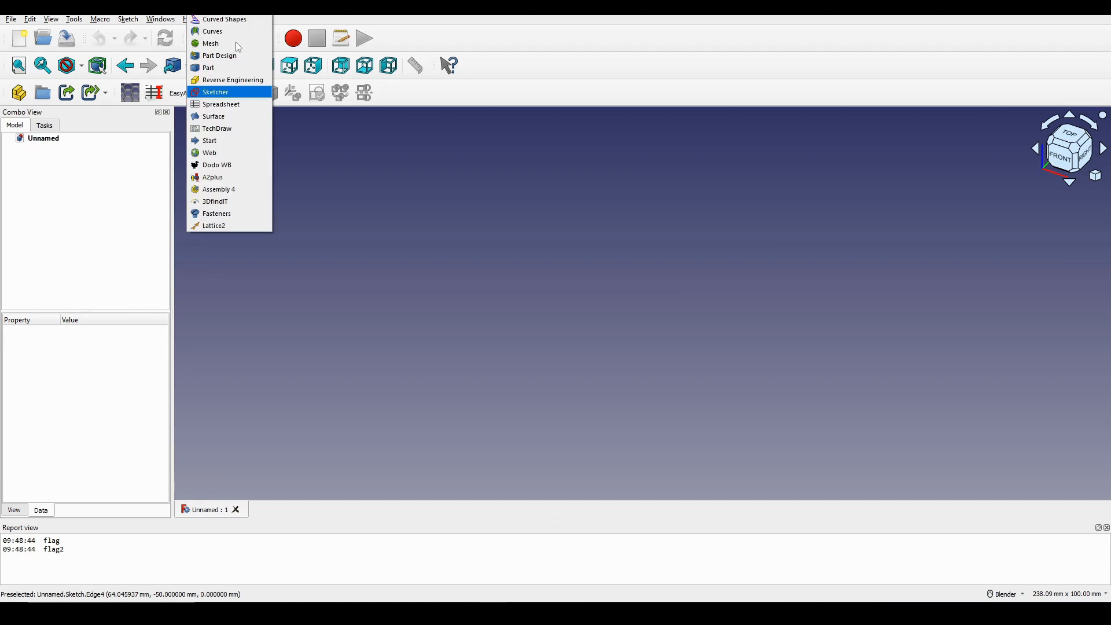
pyautogui.click(230, 92)
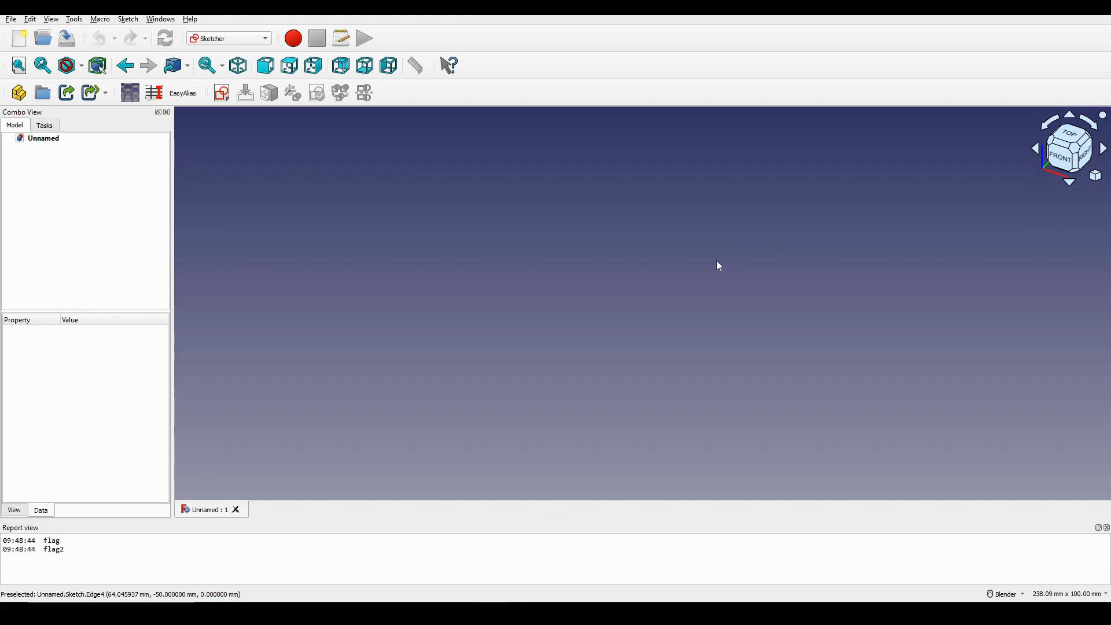
# Start a new sketch on the XY plane
pyautogui.click(221, 92)
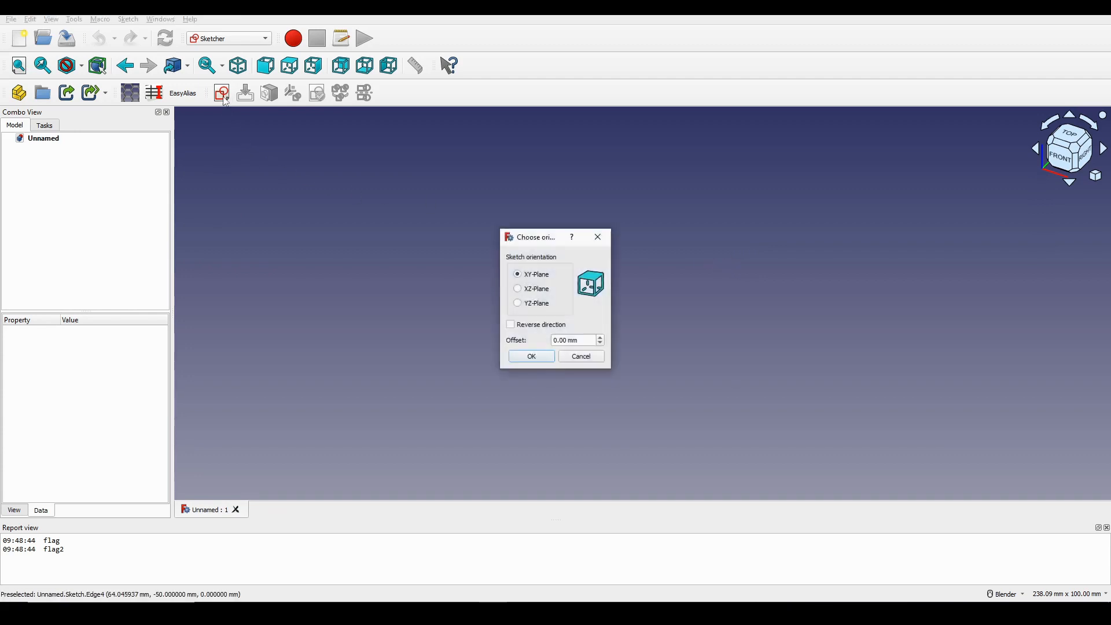
pyautogui.click(545, 297)
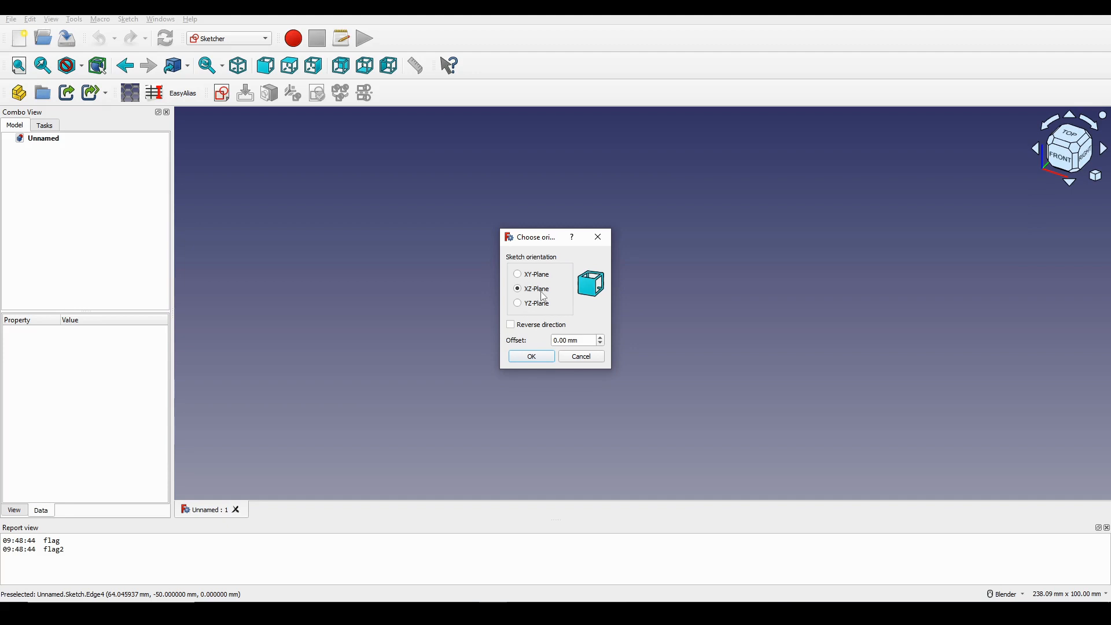
pyautogui.click(526, 276)
pyautogui.click(539, 355)
# Draw a centered rectangle about 73 by 94 mm around the sketch origin and close the sketch
pyautogui.scroll(-2, 723, 276)
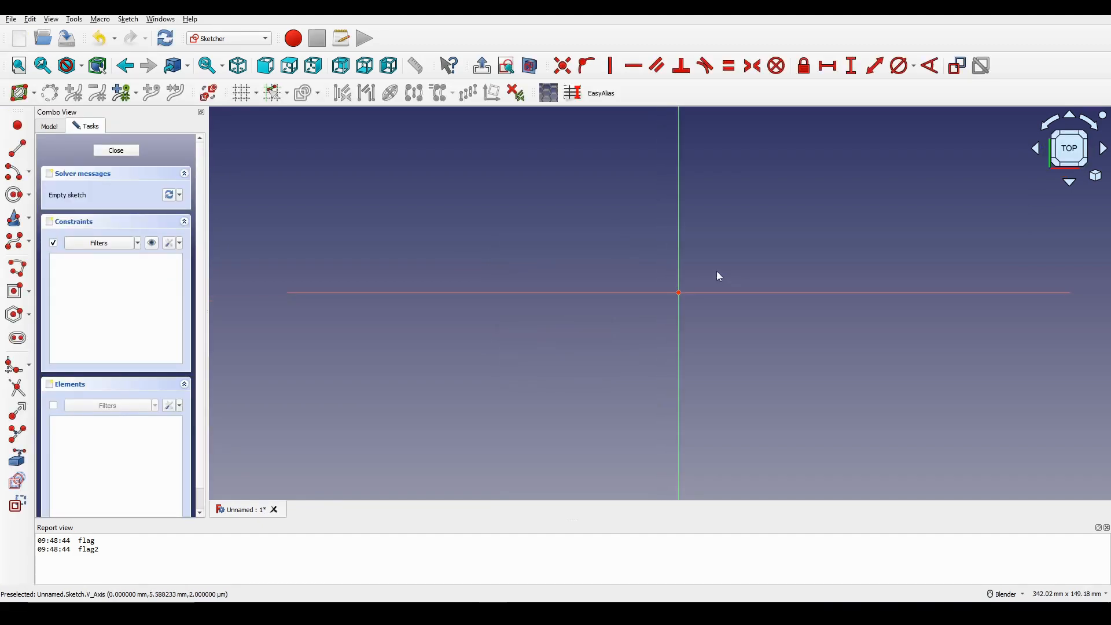
pyautogui.moveTo(741, 242)
pyautogui.keyDown('shift'); pyautogui.mouseDown(button='middle')
pyautogui.moveTo(677, 228)
pyautogui.moveTo(601, 264)
pyautogui.moveTo(613, 275)
pyautogui.mouseUp(button='middle'); pyautogui.keyUp('shift')
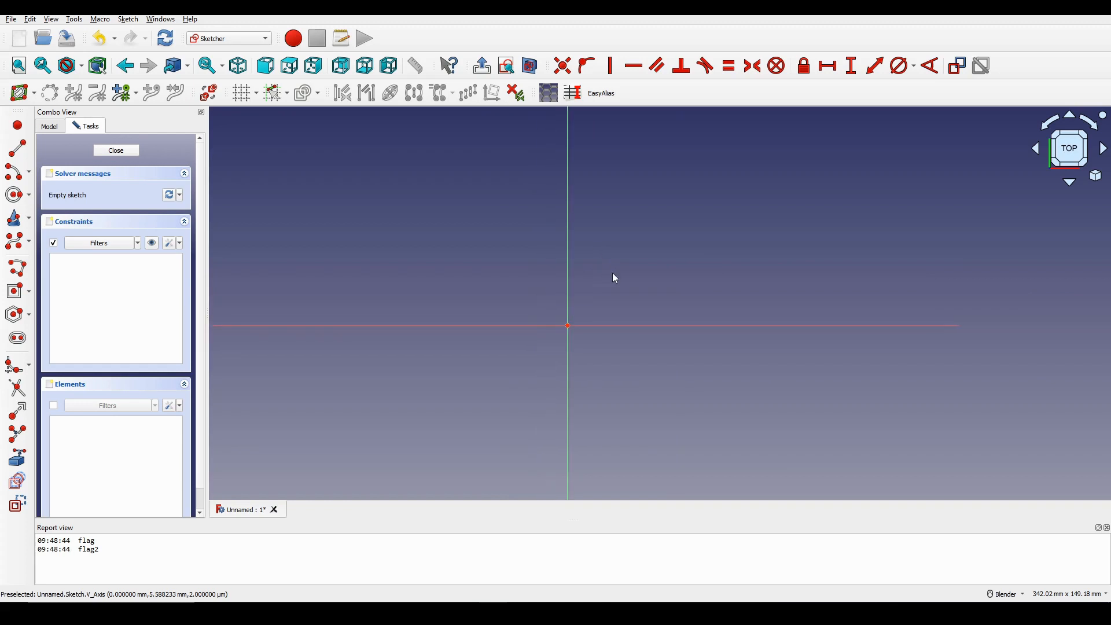
pyautogui.click(21, 296)
pyautogui.click(29, 297)
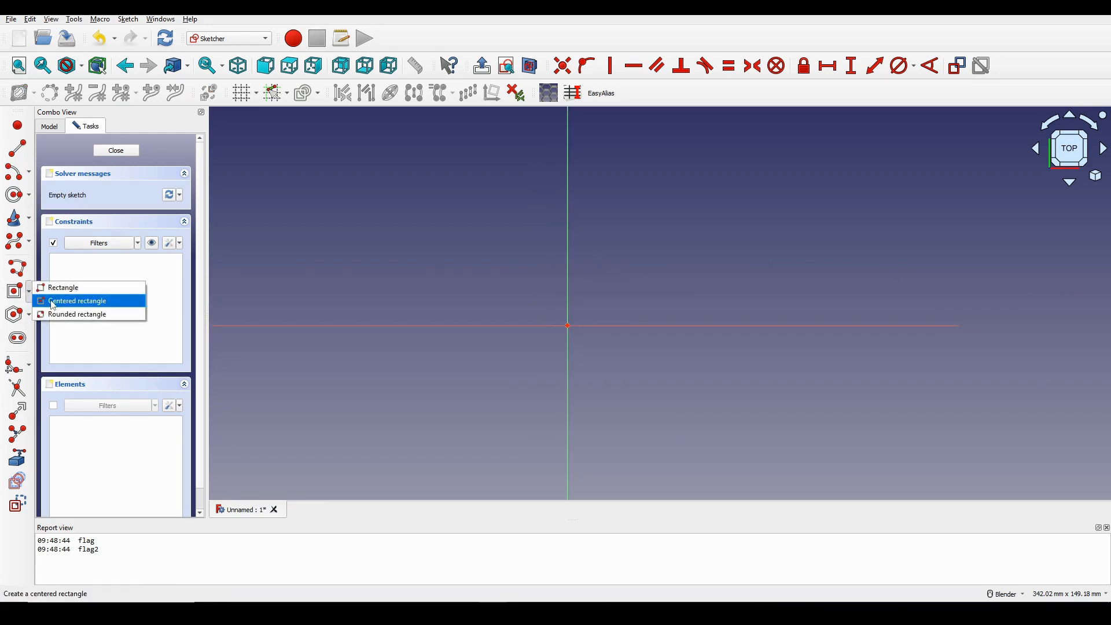
pyautogui.click(52, 301)
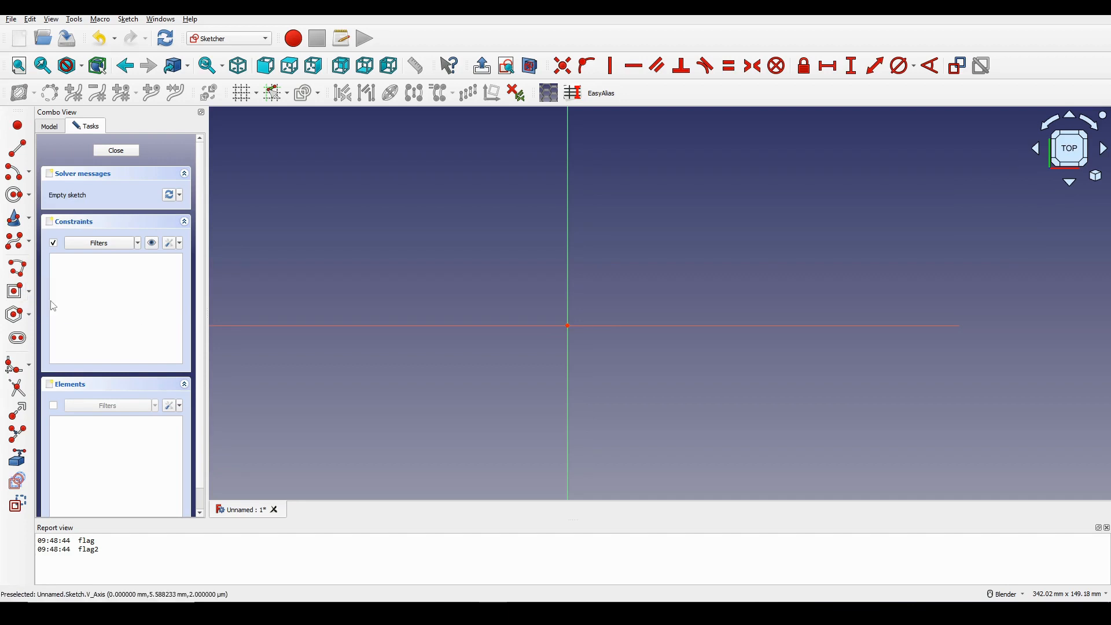
pyautogui.click(568, 325)
pyautogui.click(664, 201)
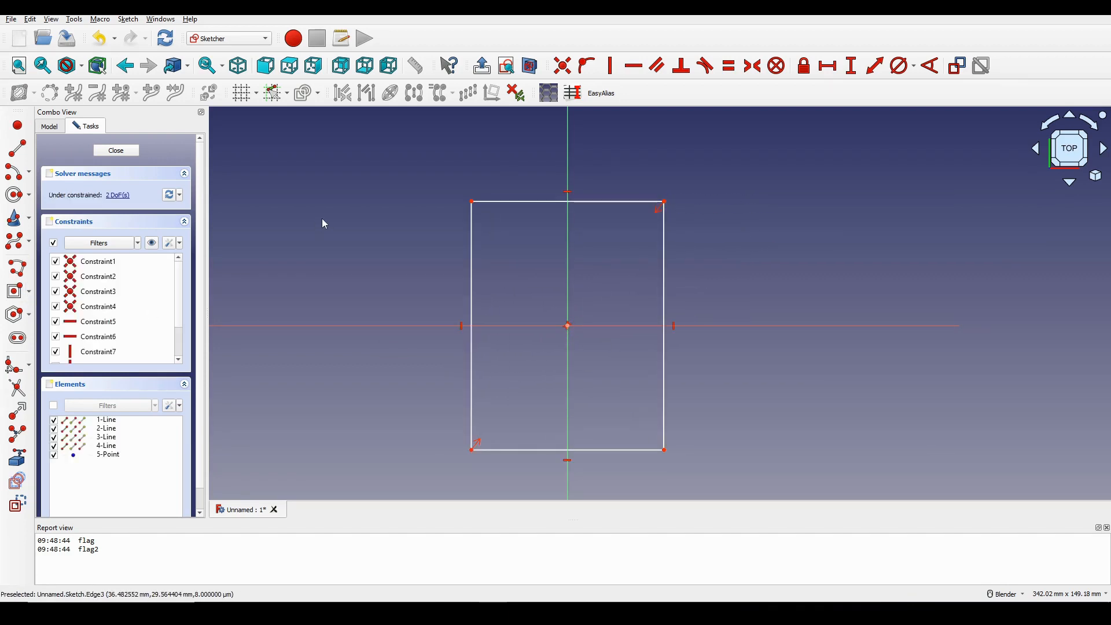
pyautogui.click(123, 151)
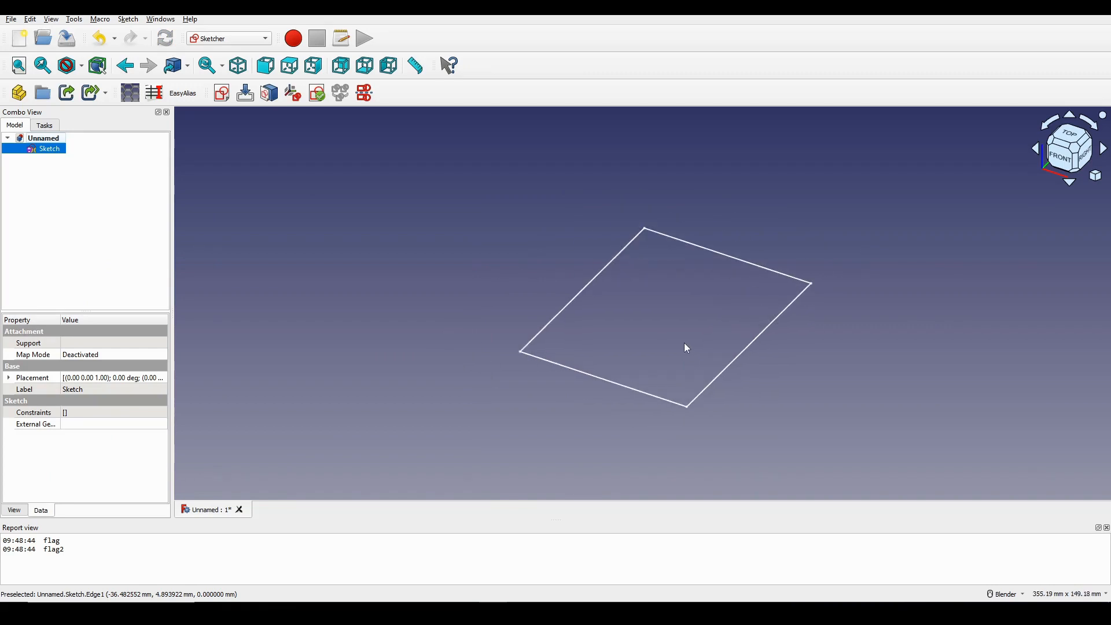
pyautogui.keyDown('shift'); pyautogui.moveTo(695, 312); pyautogui.dragTo(611, 321, button='middle'); pyautogui.keyUp('shift')
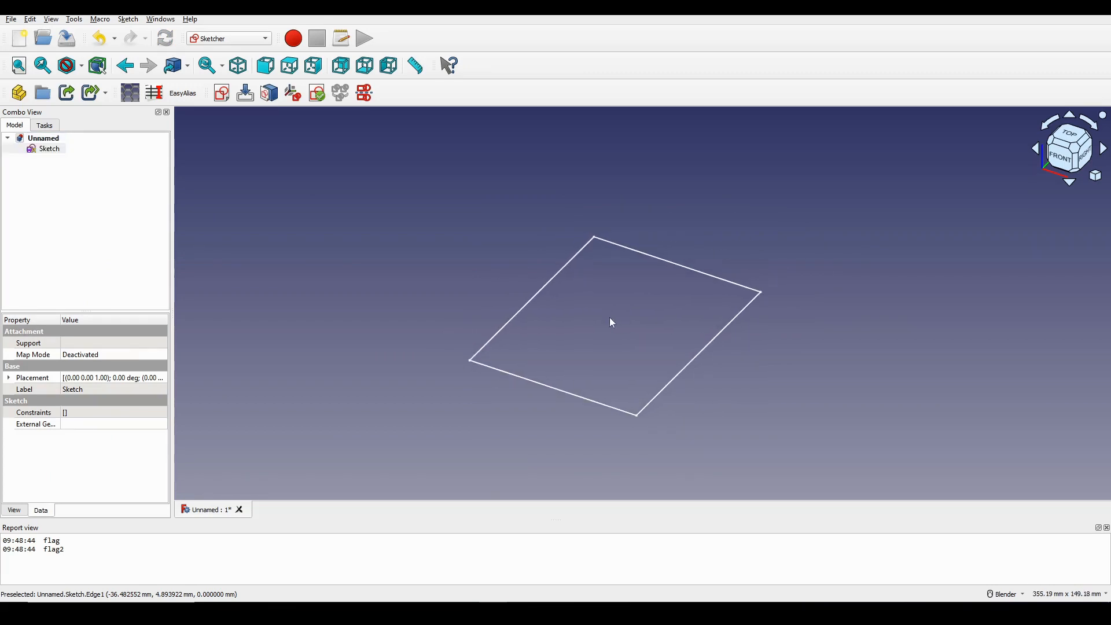
# Switch to the Spreadsheet workbench and add a new spreadsheet to the document
pyautogui.click(239, 38)
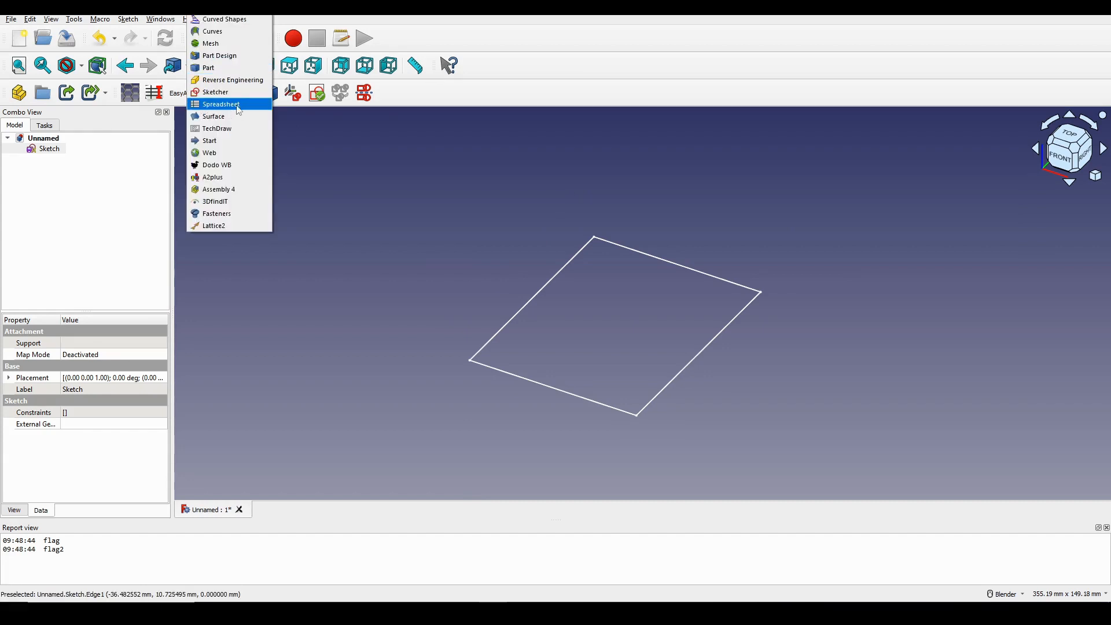
pyautogui.click(259, 105)
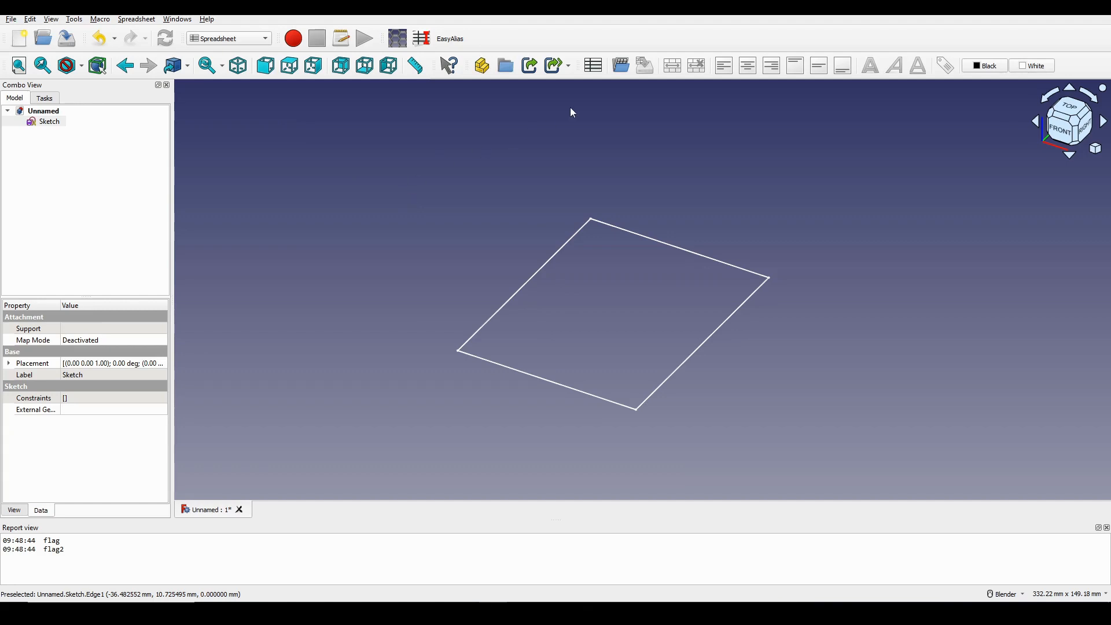
pyautogui.click(593, 66)
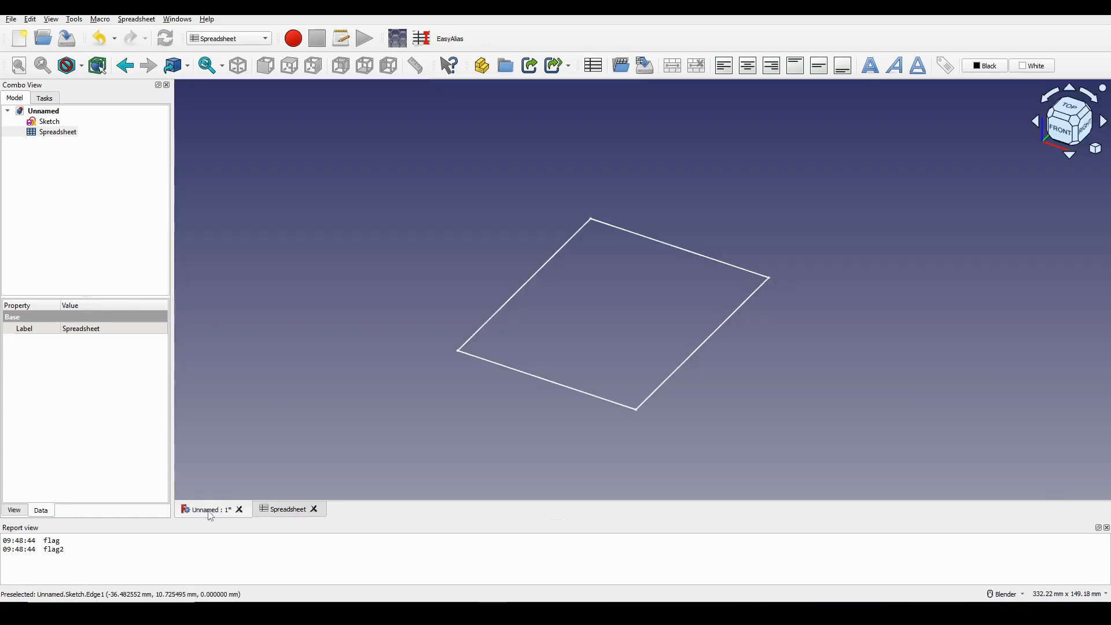
# Tile the 3D model view and the spreadsheet side by side and adjust the view of the rectangle
pyautogui.click(211, 512)
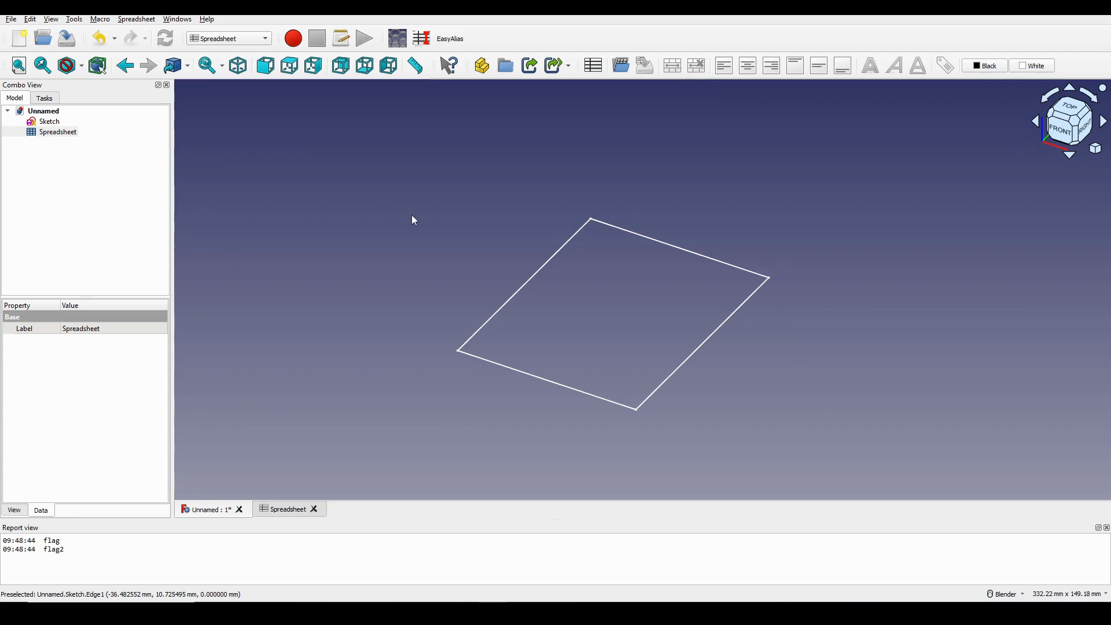
pyautogui.click(177, 21)
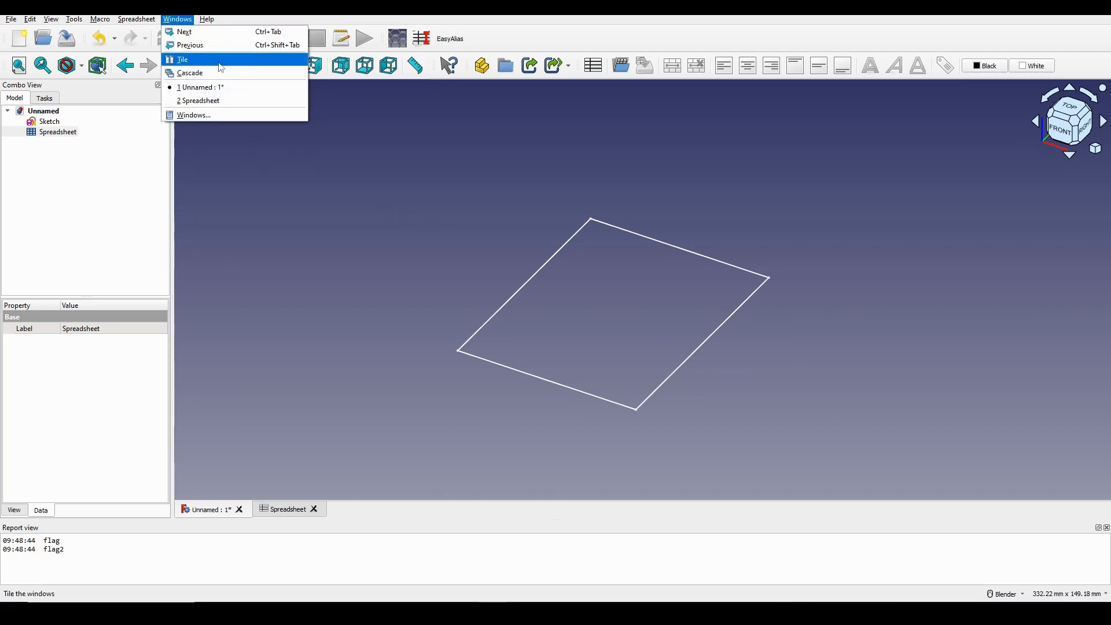
pyautogui.click(221, 68)
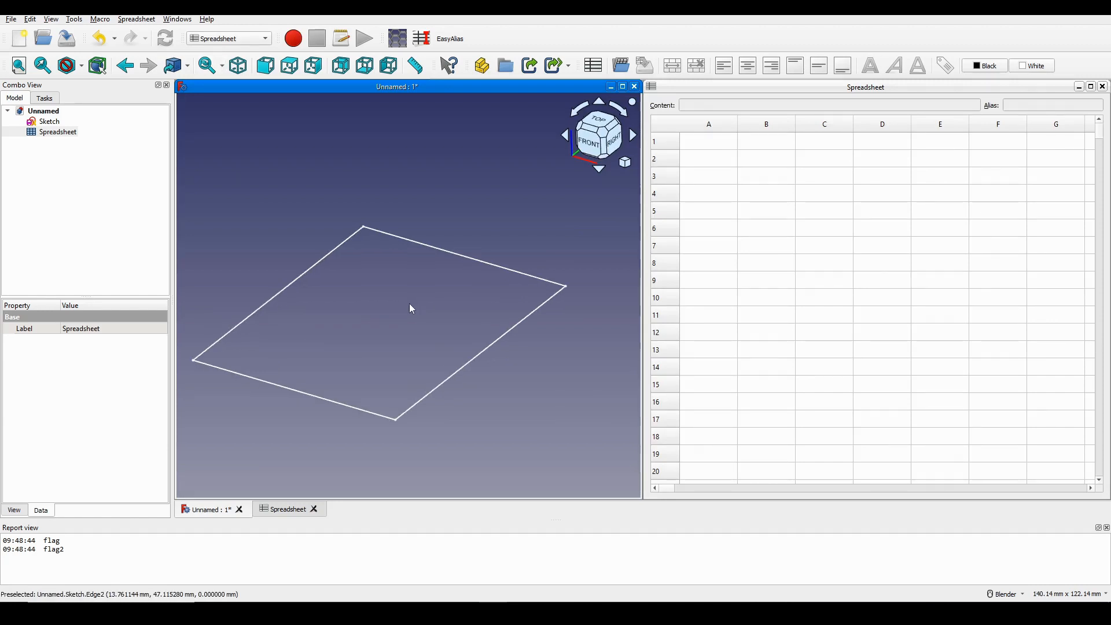
pyautogui.moveTo(411, 307); pyautogui.dragTo(406, 314, button='middle')
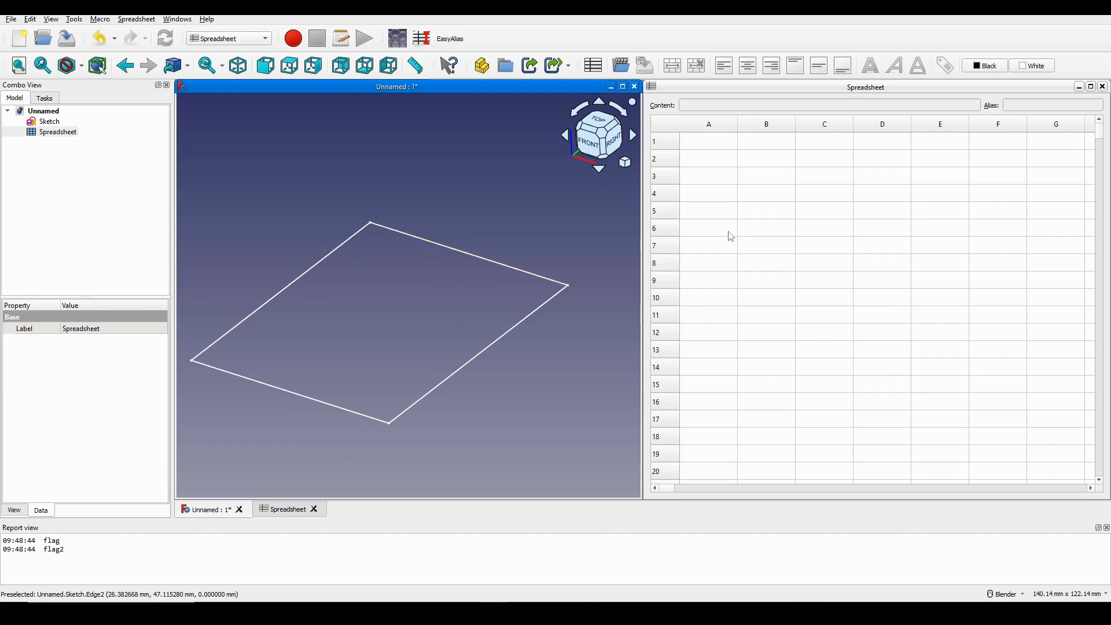
pyautogui.keyDown('shift'); pyautogui.moveTo(407, 278); pyautogui.dragTo(409, 287, button='middle'); pyautogui.keyUp('shift')
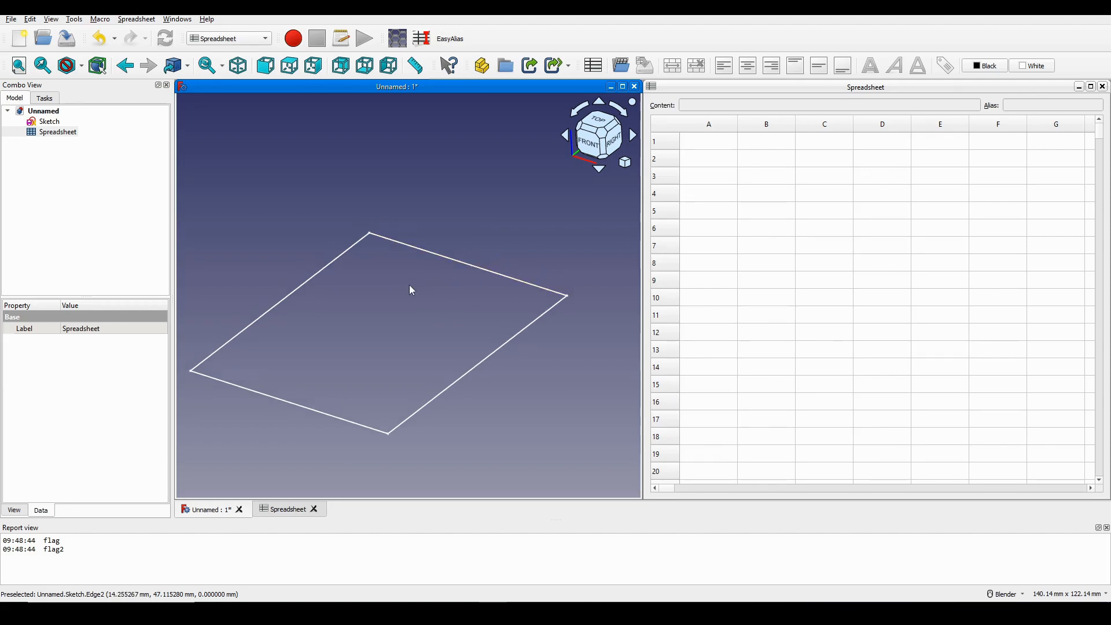
pyautogui.click(409, 288)
# Enter the parameter labels Base_Width in cell A1 and Base_Height in cell A2 of the spreadsheet
pyautogui.click(717, 145)
pyautogui.doubleClick(717, 143)
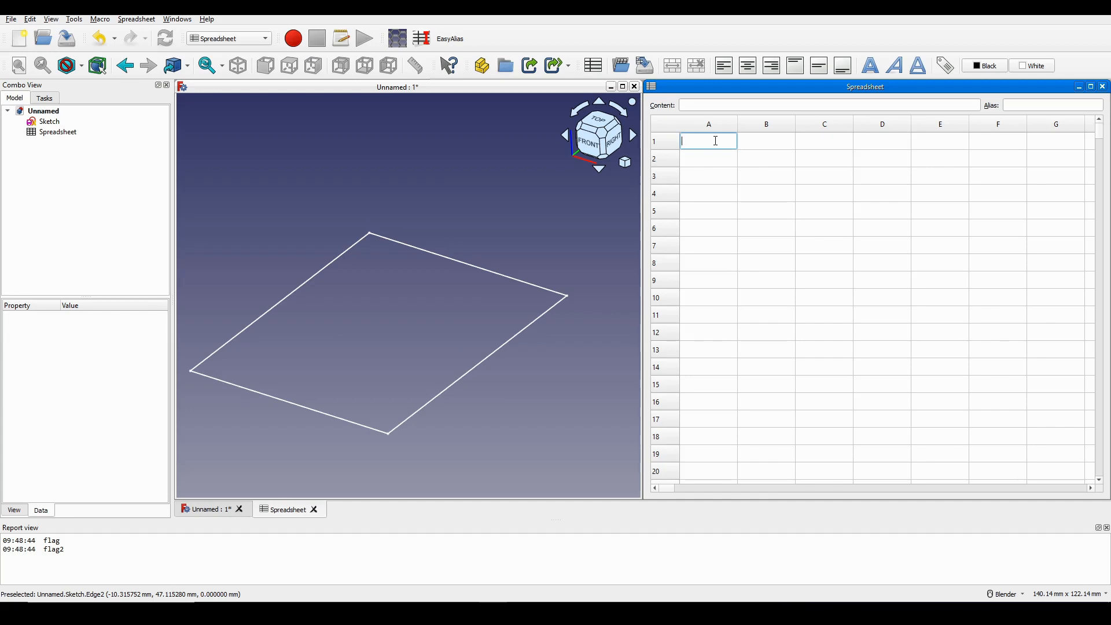
pyautogui.write('Base_Width')
pyautogui.press('Return')
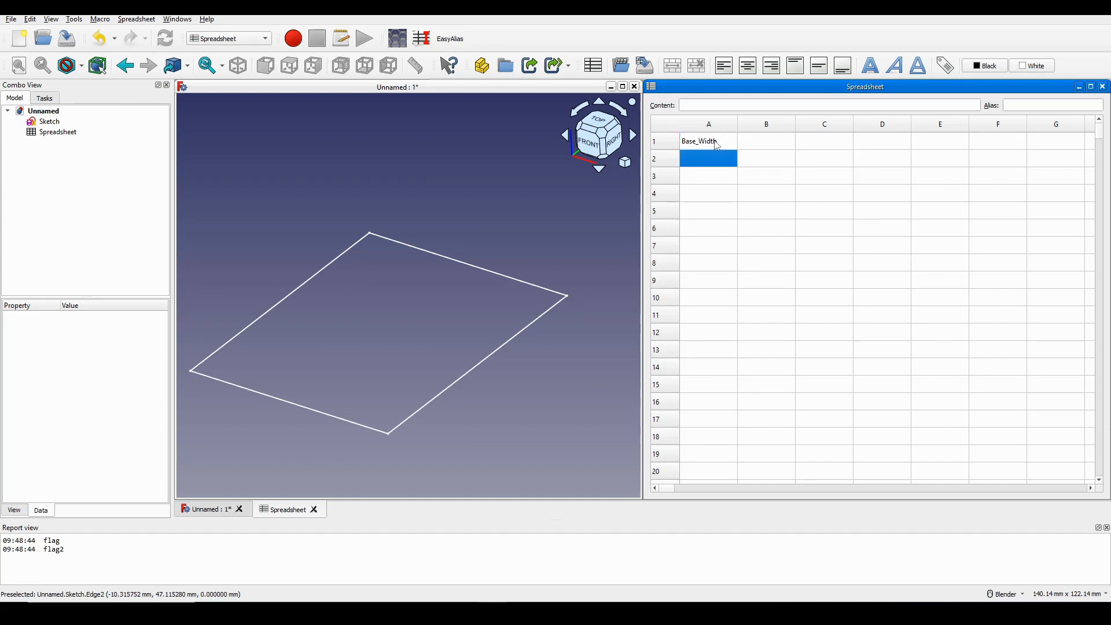
pyautogui.moveTo(457, 278)
pyautogui.mouseDown(button='middle')
pyautogui.moveTo(461, 287)
pyautogui.moveTo(465, 251)
pyautogui.mouseUp(button='middle')
pyautogui.scroll(-2, 459, 253)
pyautogui.scroll(2, 461, 256)
pyautogui.doubleClick(701, 152)
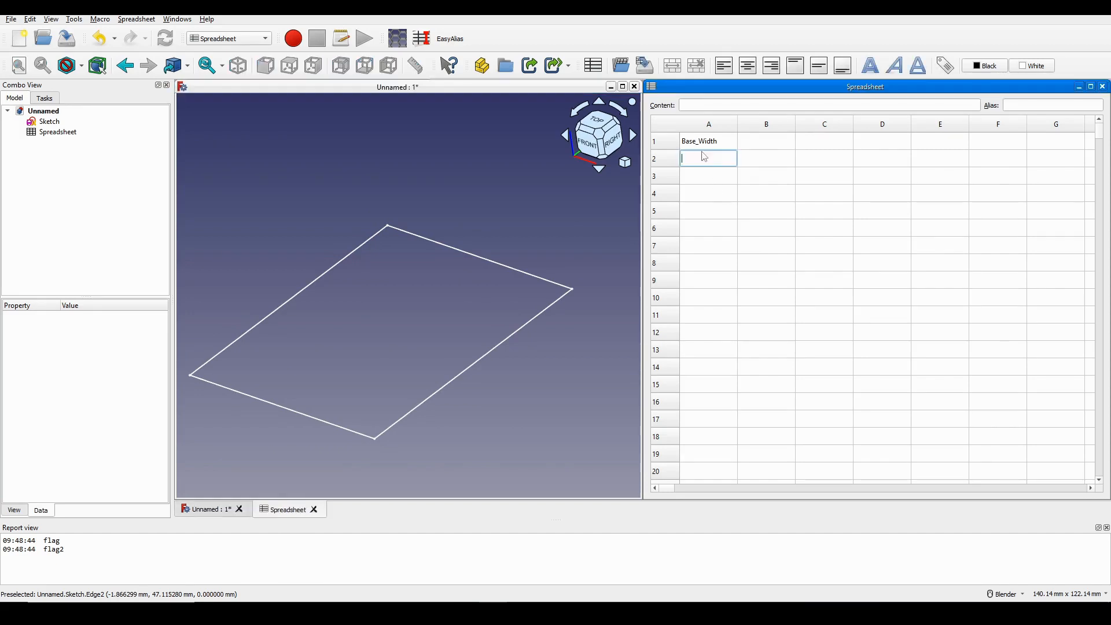
pyautogui.write('Base_Height')
pyautogui.press('Return')
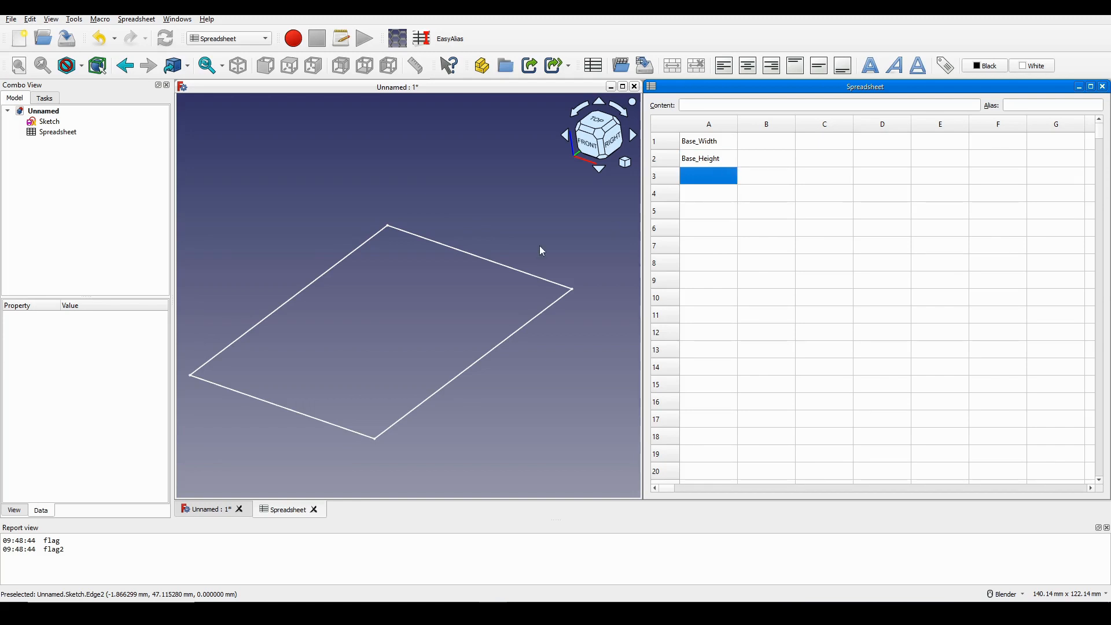
# Assign the alias Base_Width to cell B1 and reselect the cell to check its alias
pyautogui.scroll(-1, 499, 272)
pyautogui.scroll(3, 500, 272)
pyautogui.keyDown('shift'); pyautogui.moveTo(501, 274); pyautogui.dragTo(526, 273, button='middle'); pyautogui.keyUp('shift')
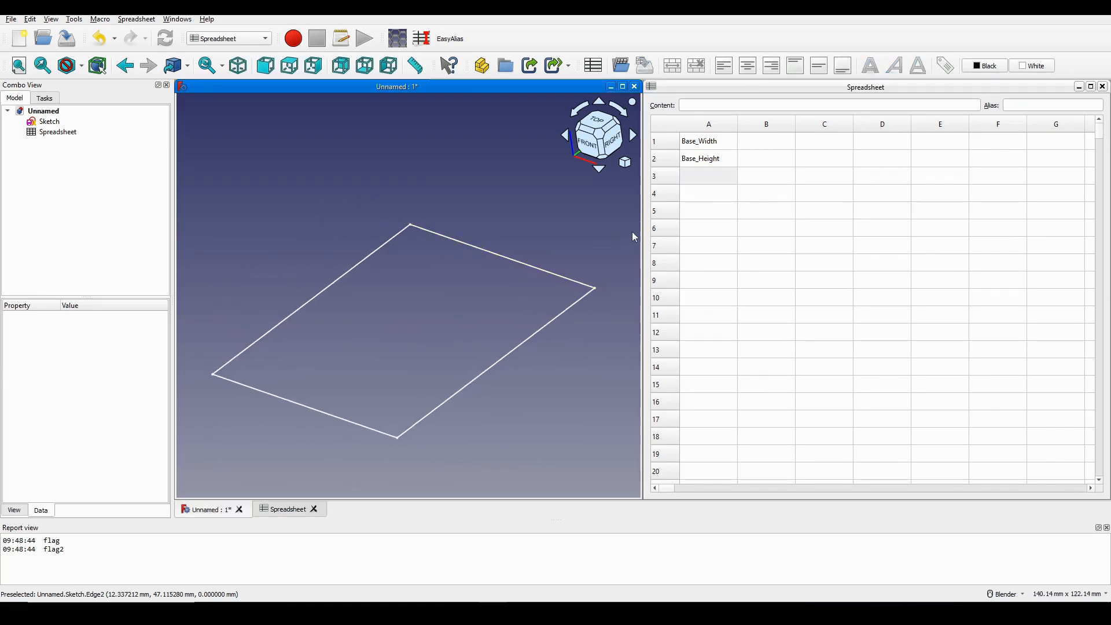
pyautogui.click(767, 159)
pyautogui.click(769, 143)
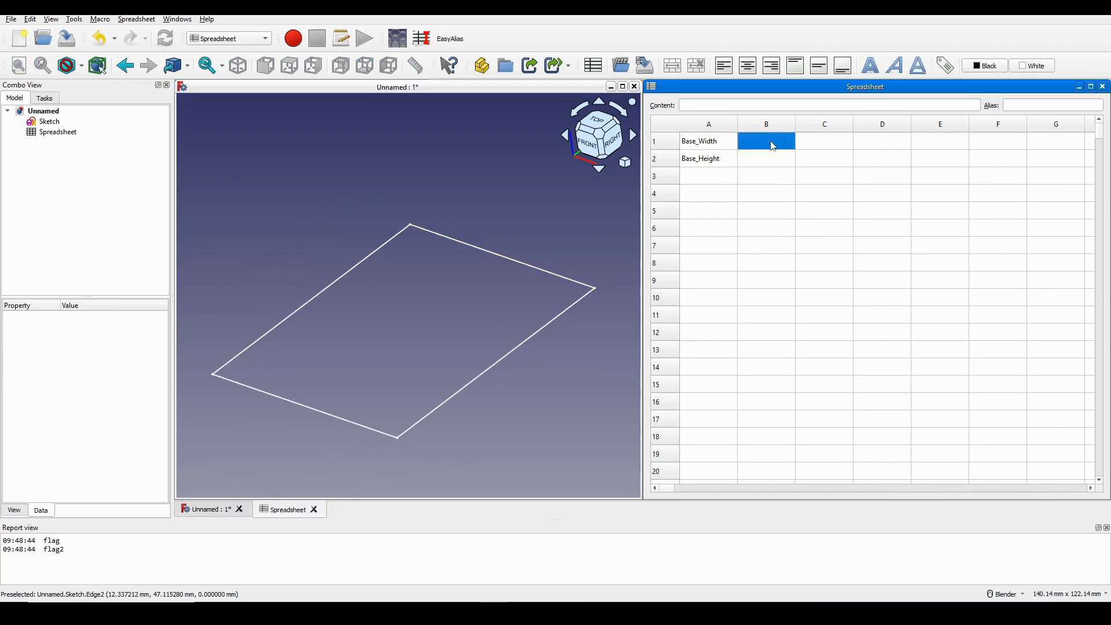
pyautogui.click(770, 154)
pyautogui.click(761, 155)
pyautogui.click(1024, 106)
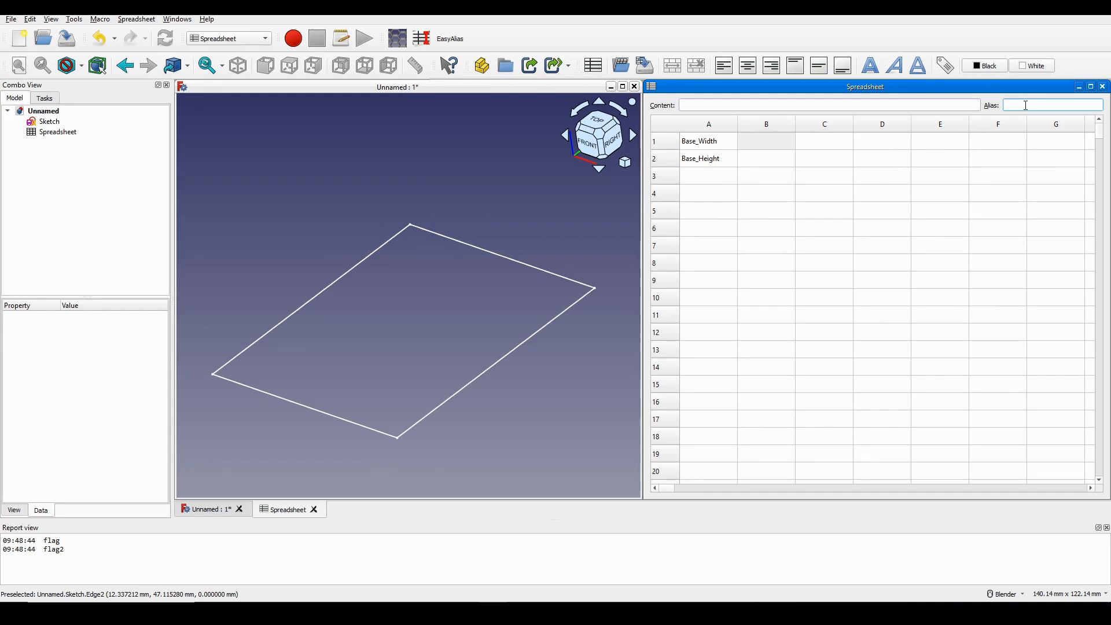
pyautogui.write('Base_Width')
pyautogui.press('Return')
pyautogui.click(837, 256)
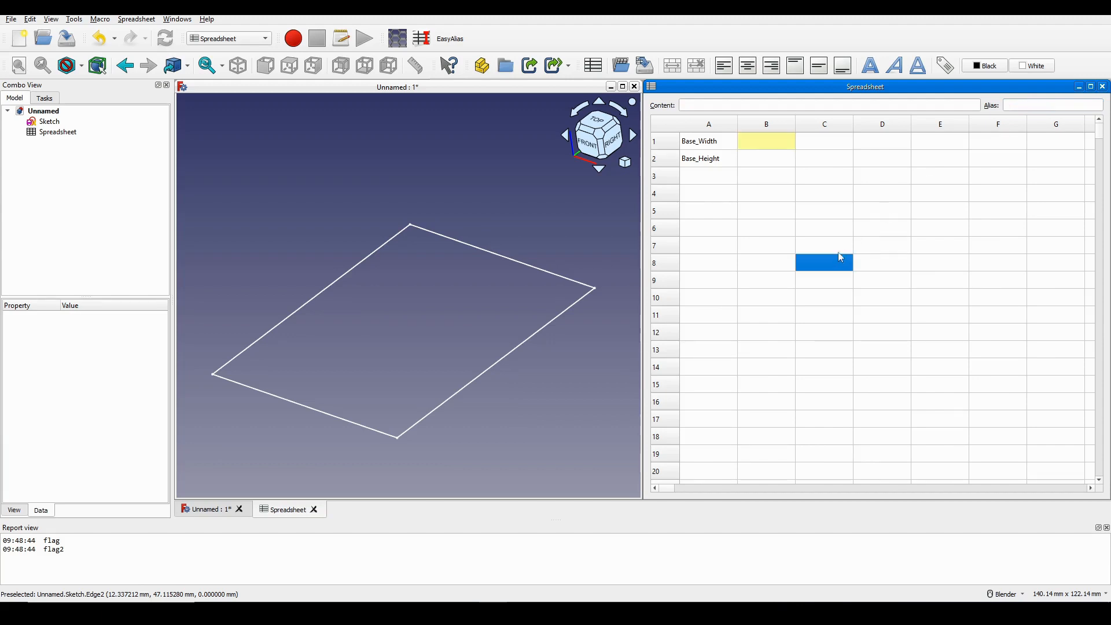
pyautogui.click(778, 140)
pyautogui.moveTo(1053, 102); pyautogui.dragTo(967, 102)
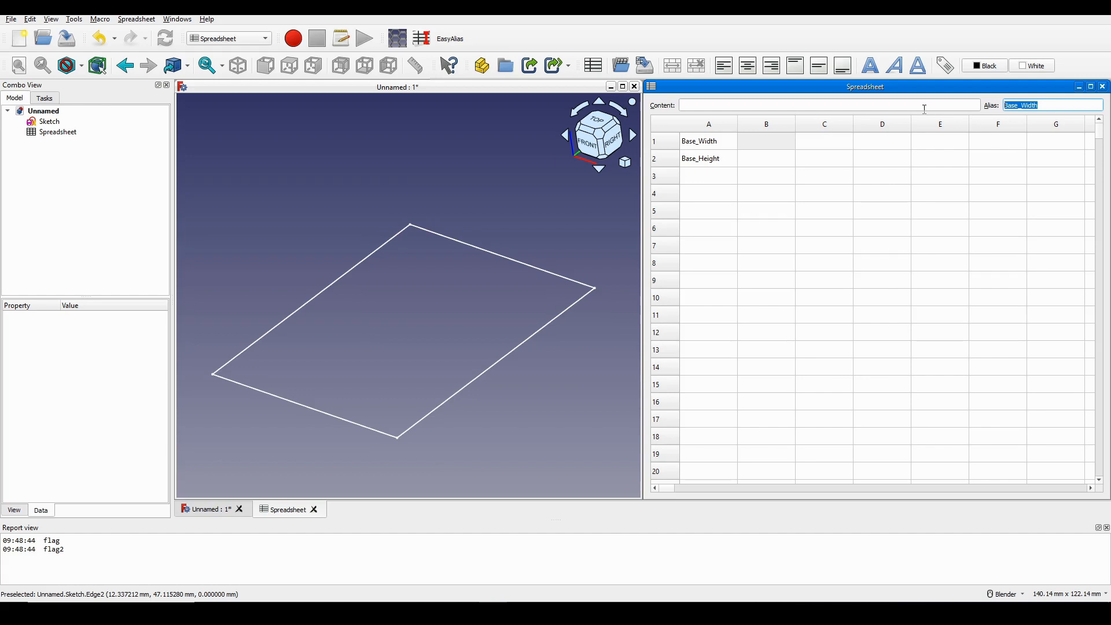
# Assign the alias Base_Height to cell B2
pyautogui.click(769, 163)
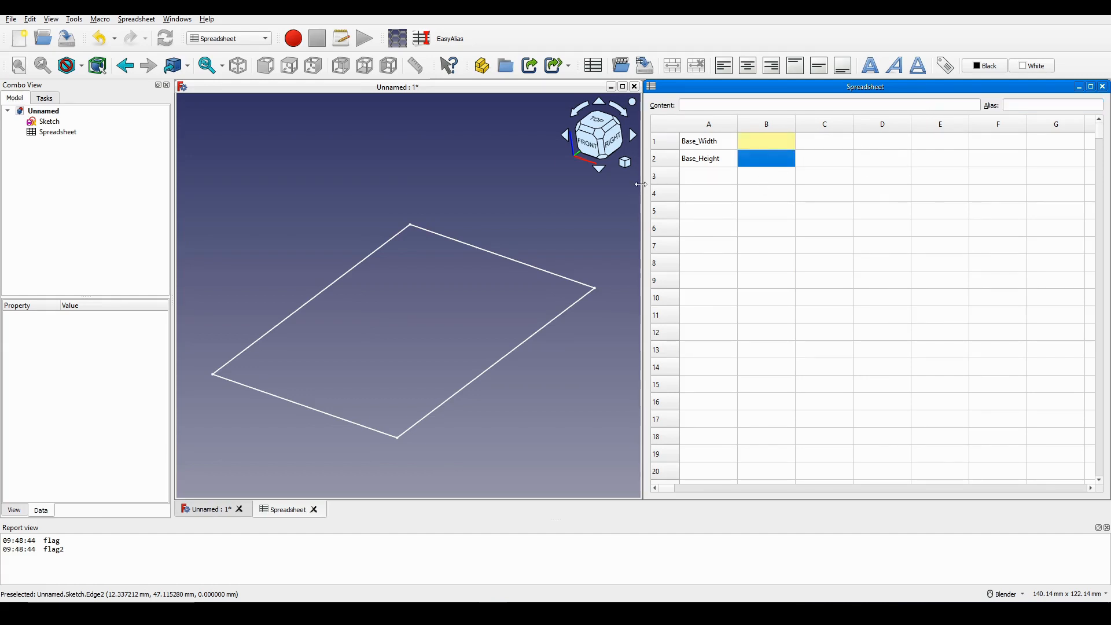
pyautogui.click(1027, 105)
pyautogui.write('Base_Height')
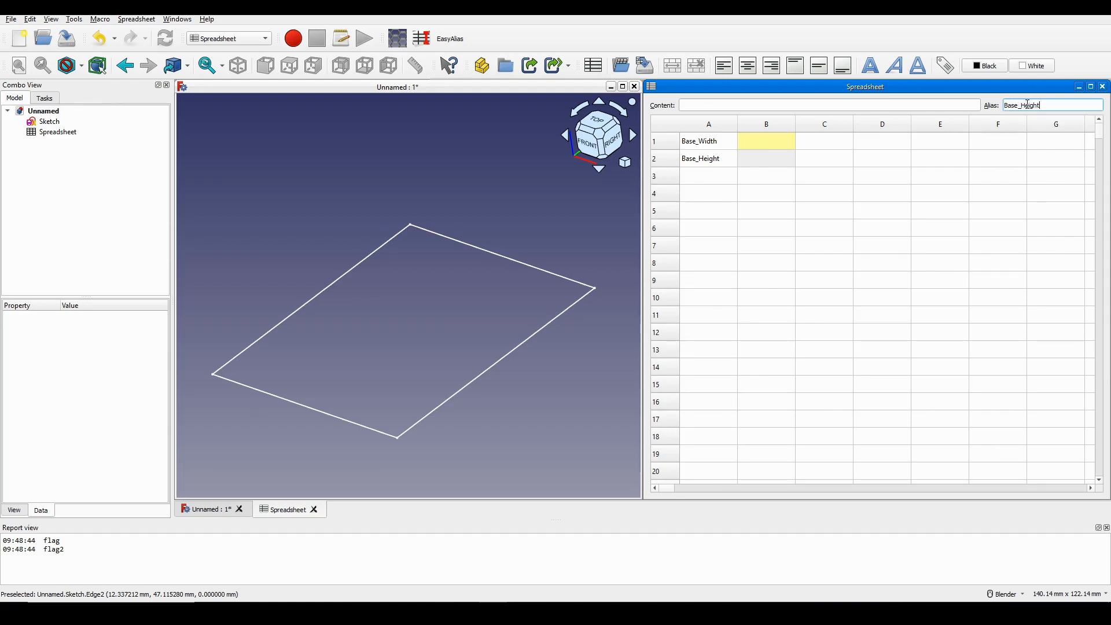
pyautogui.press('Return')
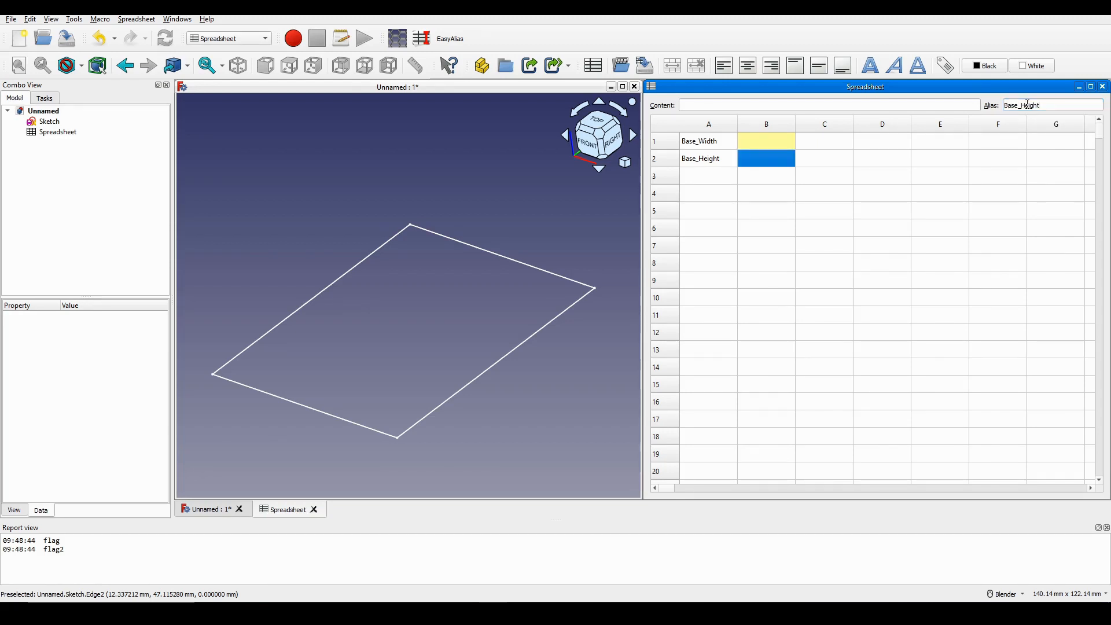
# Examine the aliases assigned to cells B1 and B2 of the spreadsheet
pyautogui.click(835, 210)
pyautogui.click(775, 145)
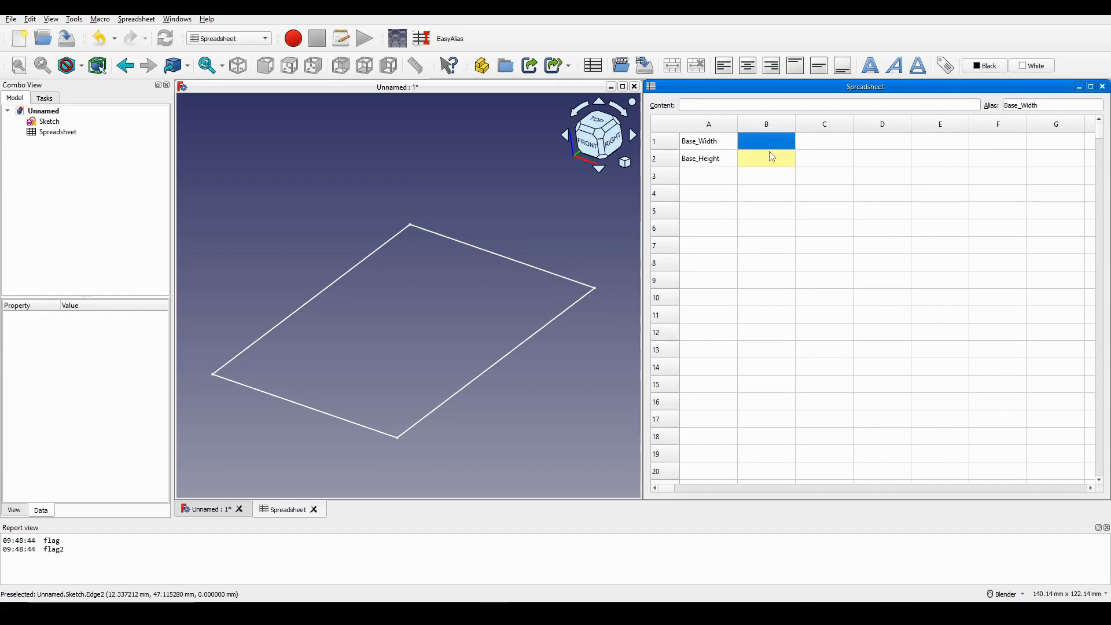
pyautogui.click(773, 162)
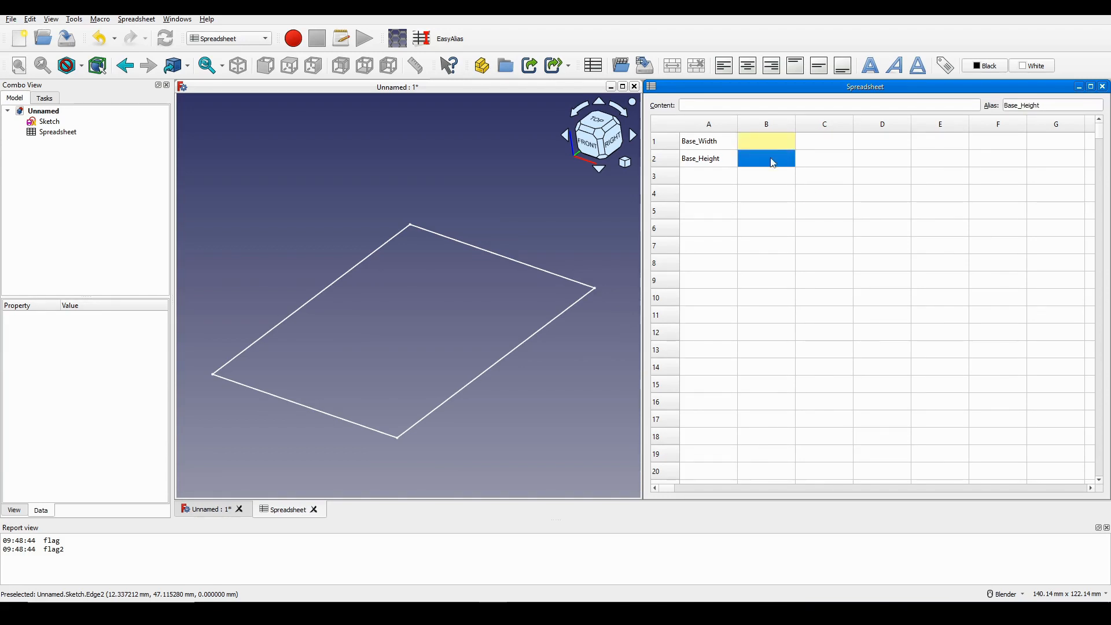
pyautogui.click(825, 213)
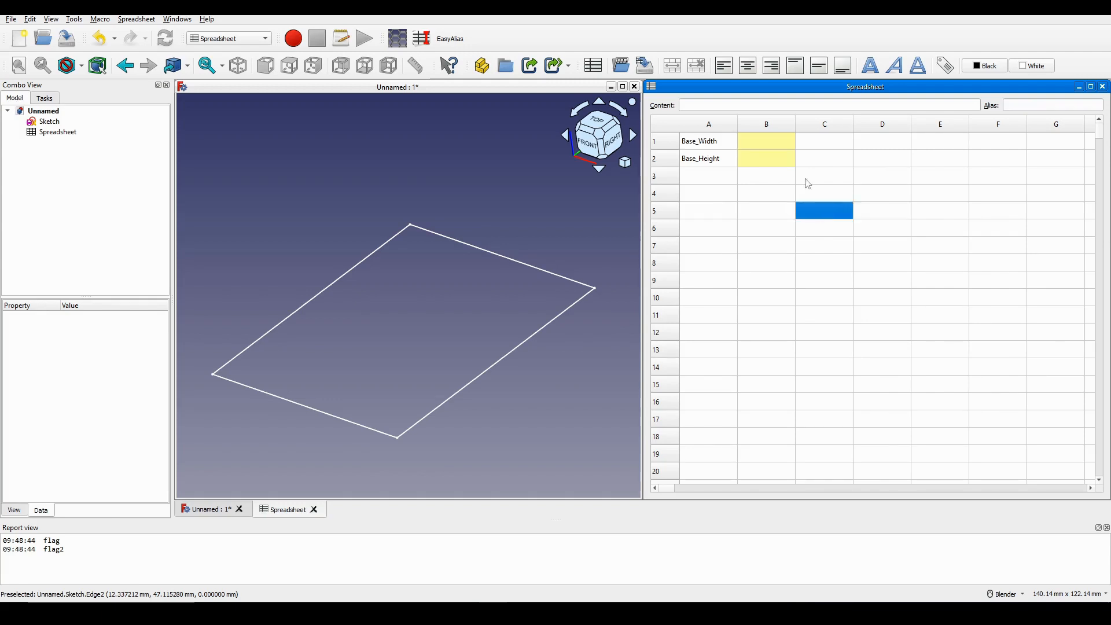
pyautogui.click(790, 162)
pyautogui.click(776, 143)
pyautogui.click(775, 154)
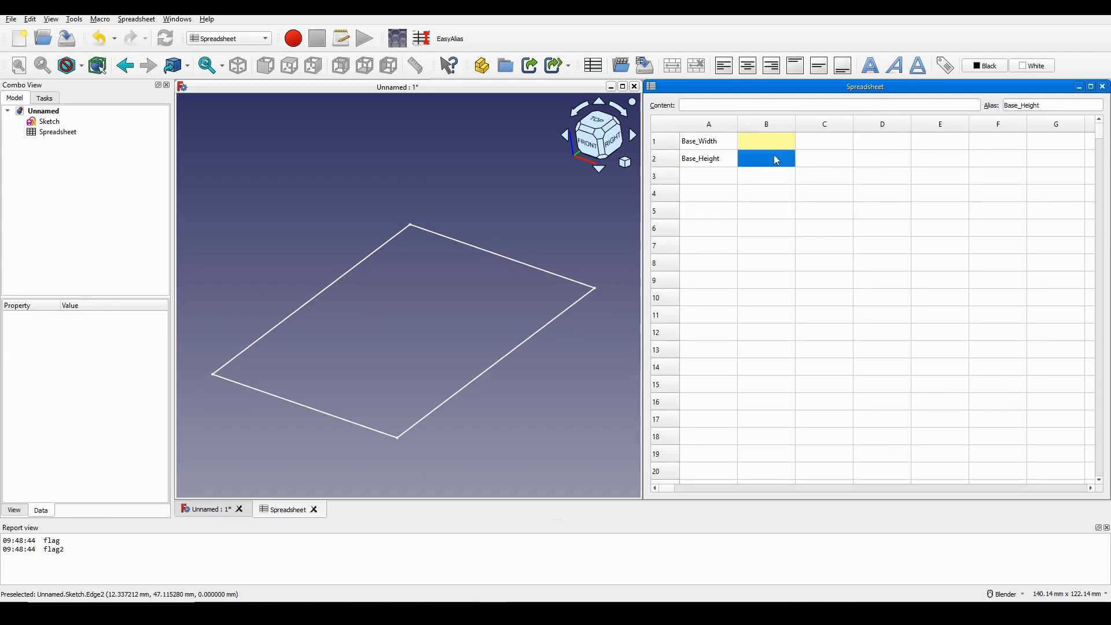
pyautogui.click(774, 146)
pyautogui.click(775, 153)
# Enter 100 in cell B1 for Base_Width and 200 in cell B2 for Base_Height
pyautogui.doubleClick(778, 146)
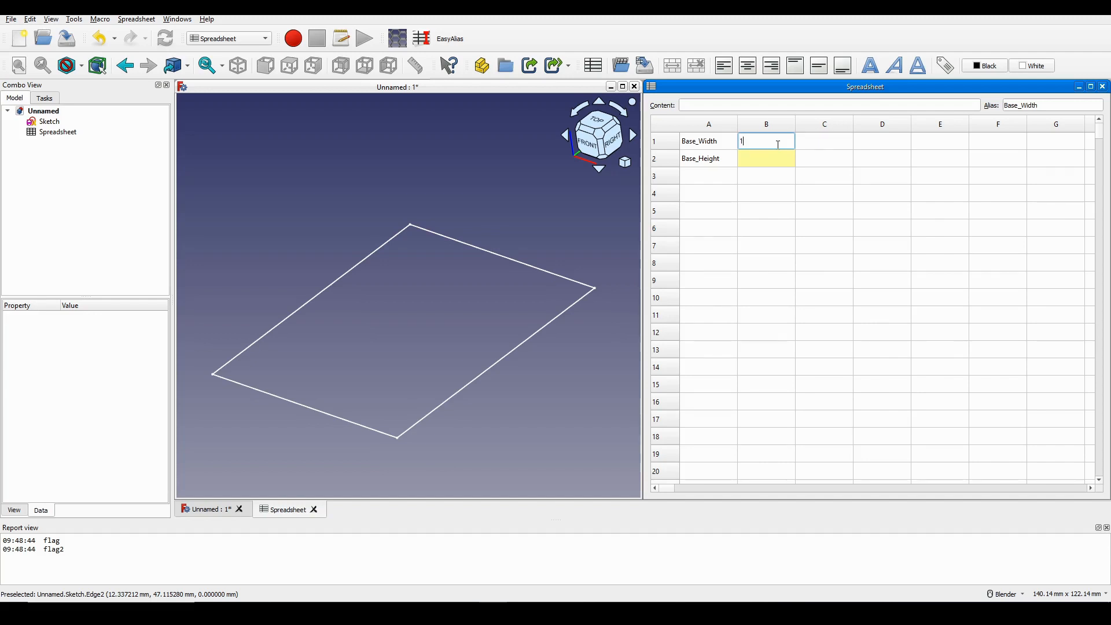
pyautogui.write('100')
pyautogui.press('Return')
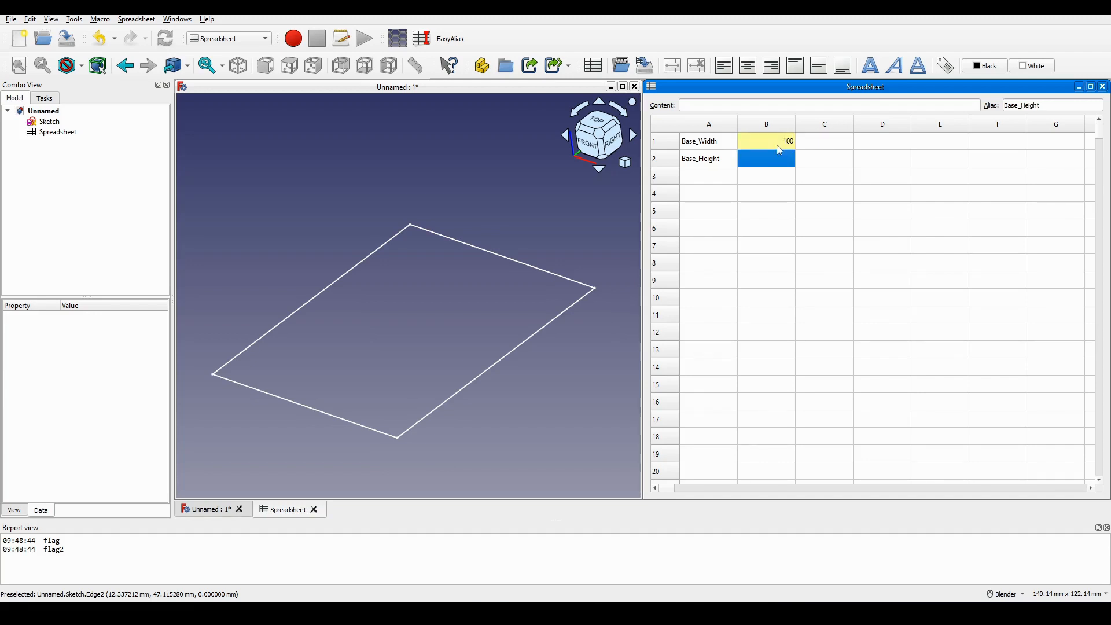
pyautogui.write('200')
pyautogui.press('Return')
pyautogui.click(449, 269)
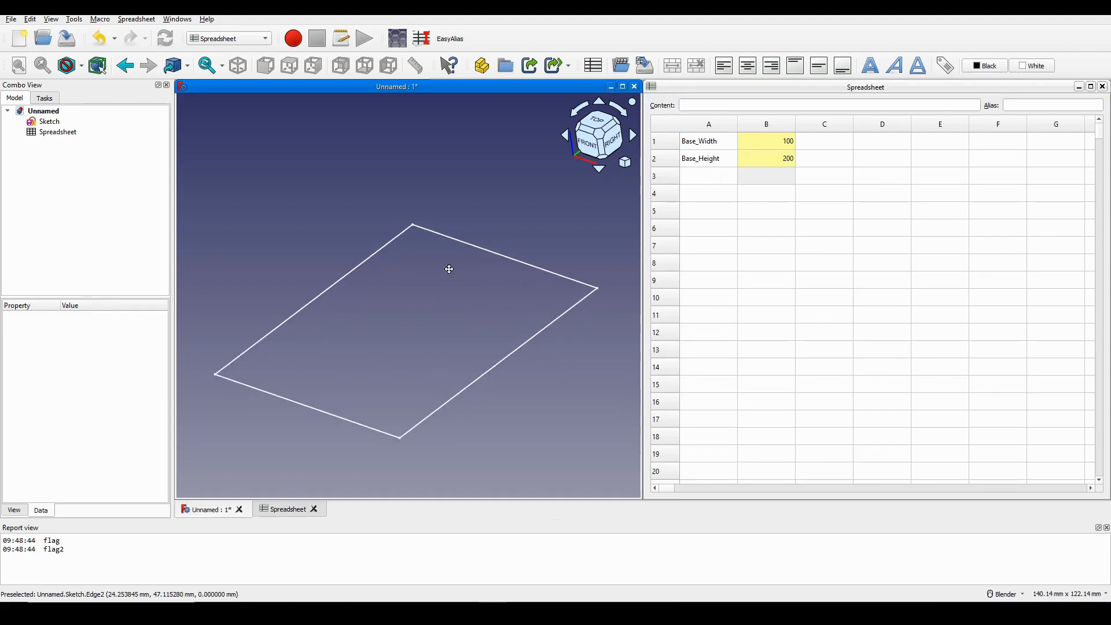
pyautogui.keyDown('shift'); pyautogui.moveTo(448, 269); pyautogui.dragTo(450, 269, button='middle'); pyautogui.keyUp('shift')
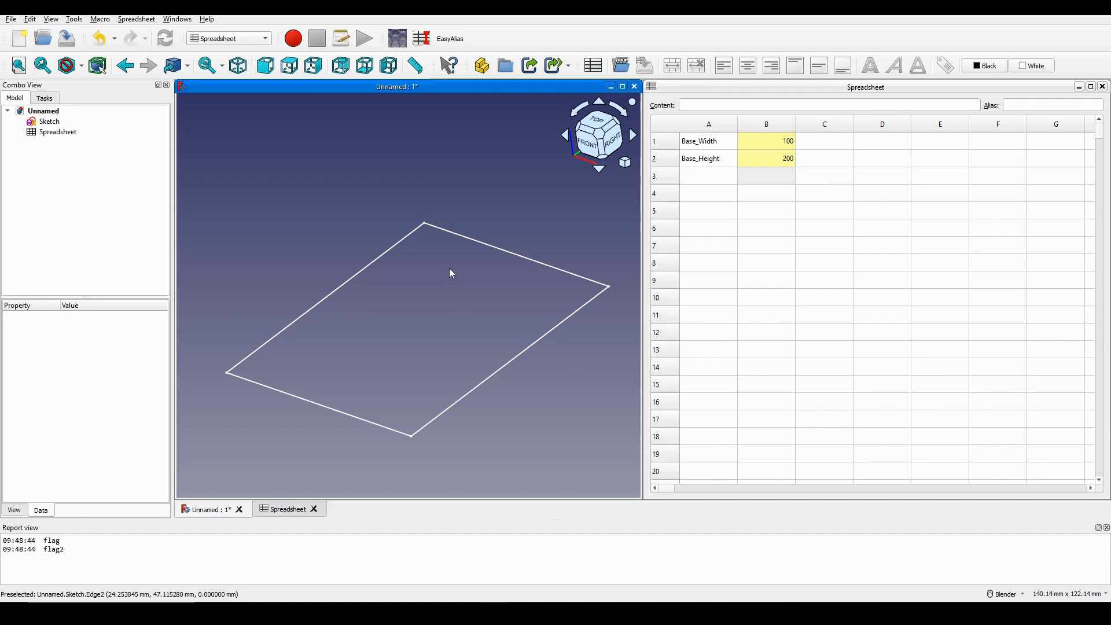
pyautogui.click(778, 145)
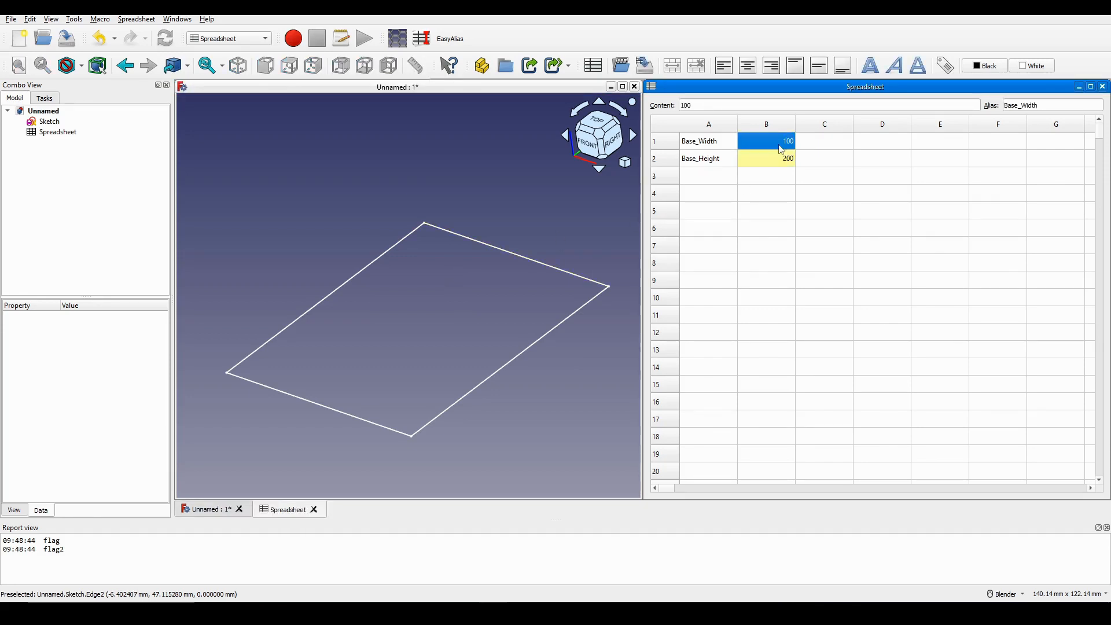
pyautogui.moveTo(506, 277)
pyautogui.keyDown('shift'); pyautogui.mouseDown(button='middle')
pyautogui.moveTo(505, 258)
pyautogui.moveTo(474, 289)
pyautogui.mouseUp(button='middle'); pyautogui.keyUp('shift')
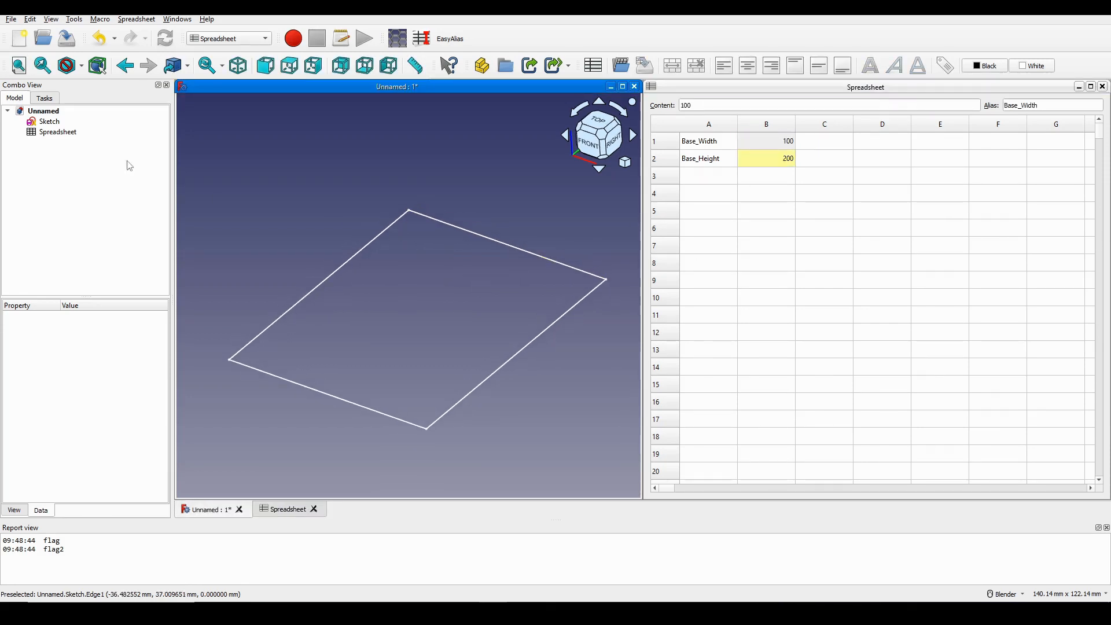
# Open the rectangle sketch for editing and add a horizontal distance constraint to the rectangle's top edge
pyautogui.doubleClick(50, 121)
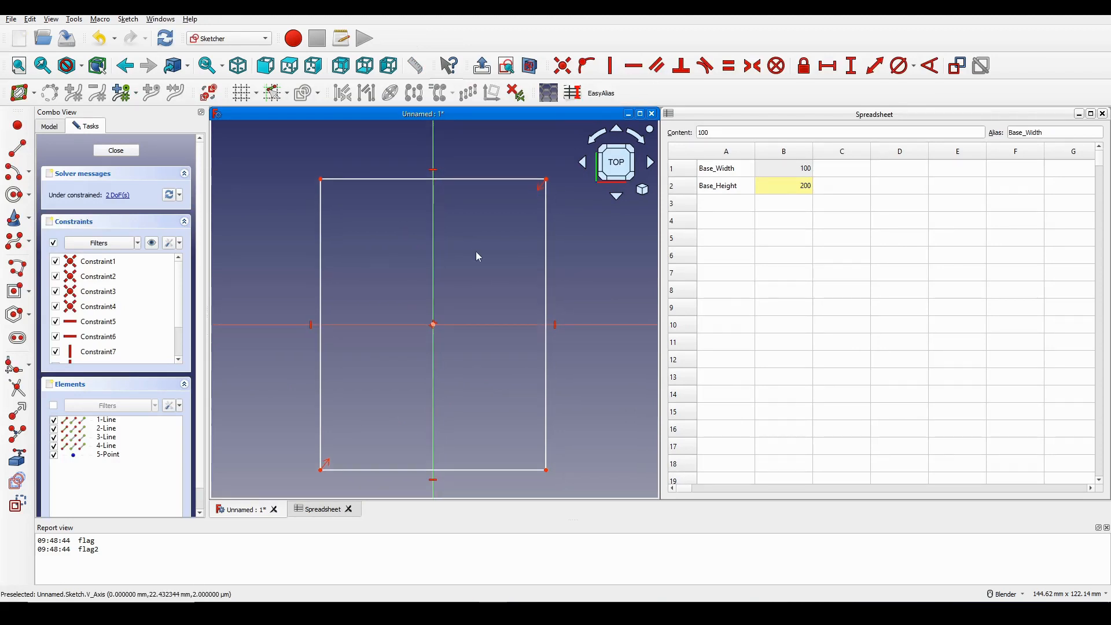
pyautogui.click(480, 180)
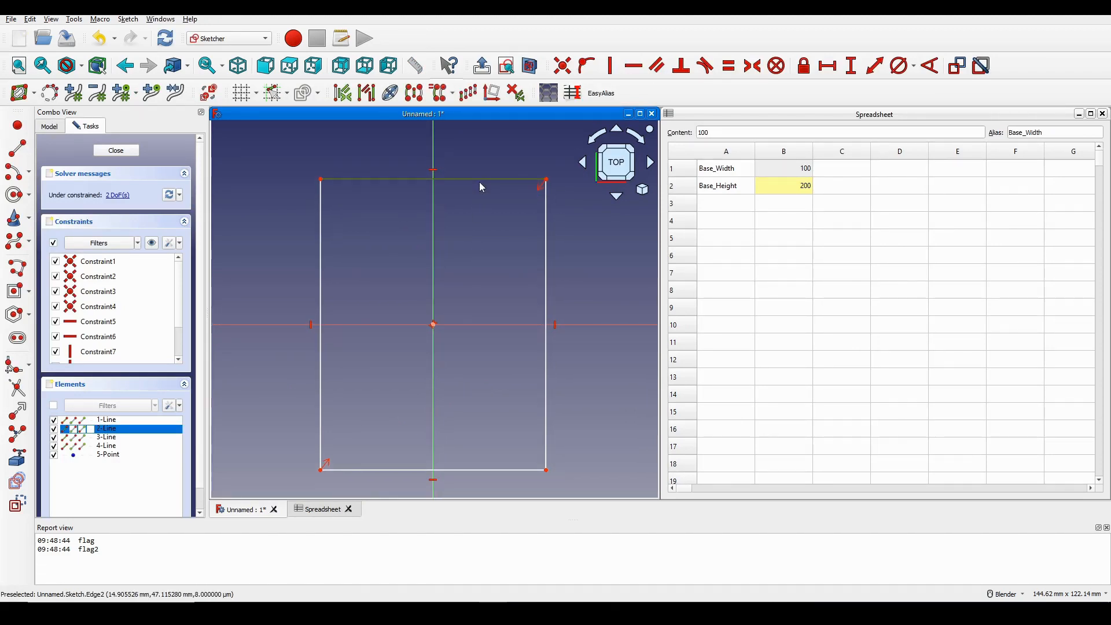
pyautogui.click(828, 66)
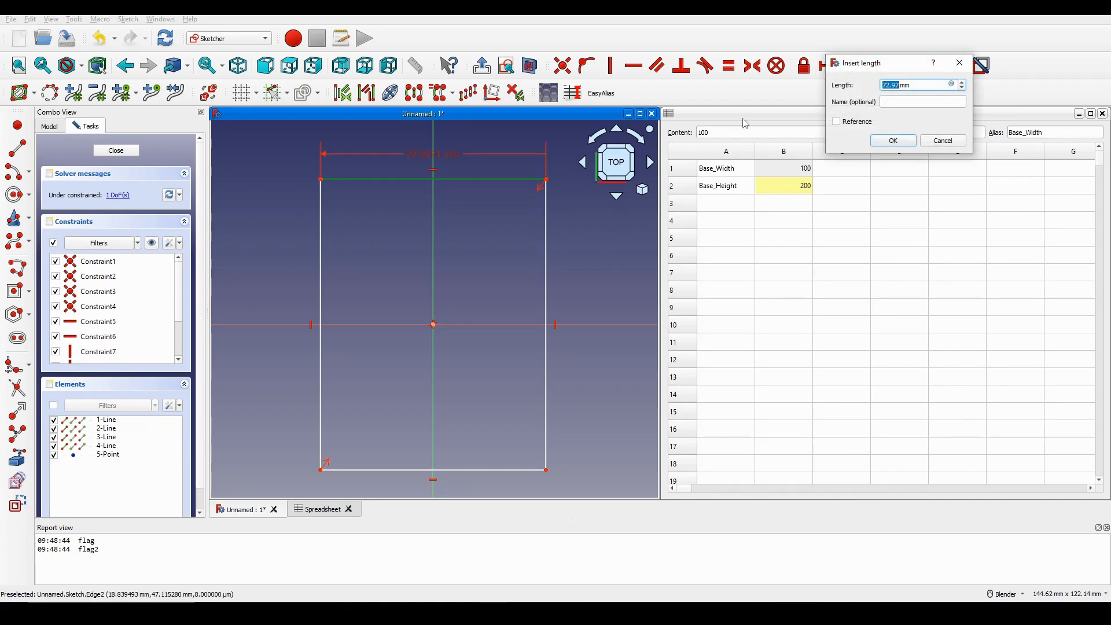
pyautogui.moveTo(879, 62)
pyautogui.mouseDown()
pyautogui.moveTo(458, 160)
pyautogui.moveTo(439, 221)
pyautogui.mouseUp()
pyautogui.press('Print')
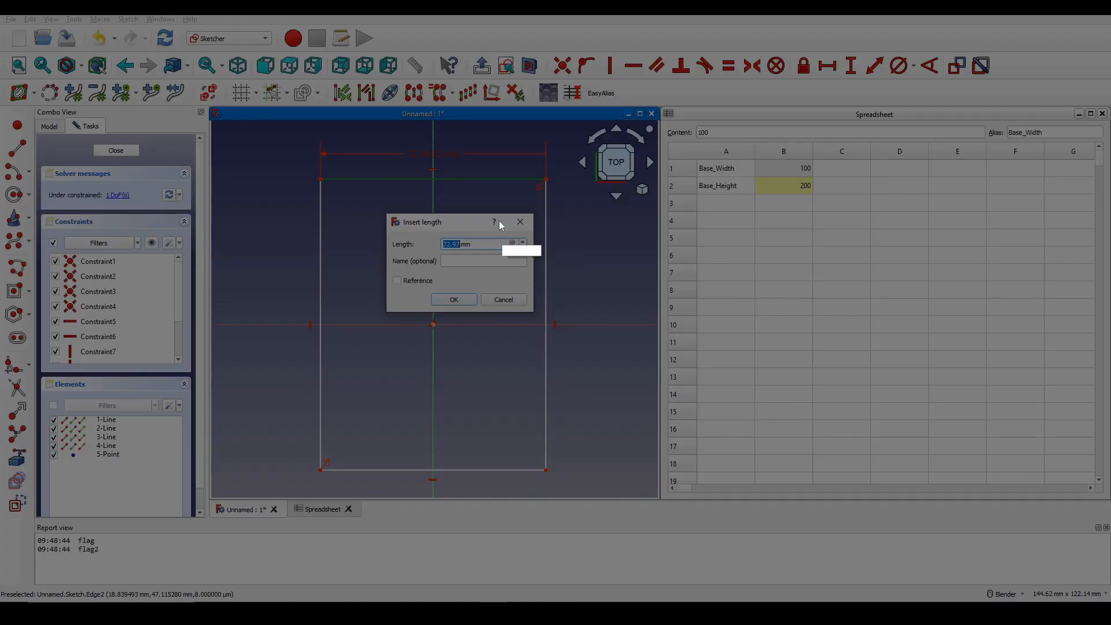
pyautogui.moveTo(465, 184); pyautogui.dragTo(571, 366)
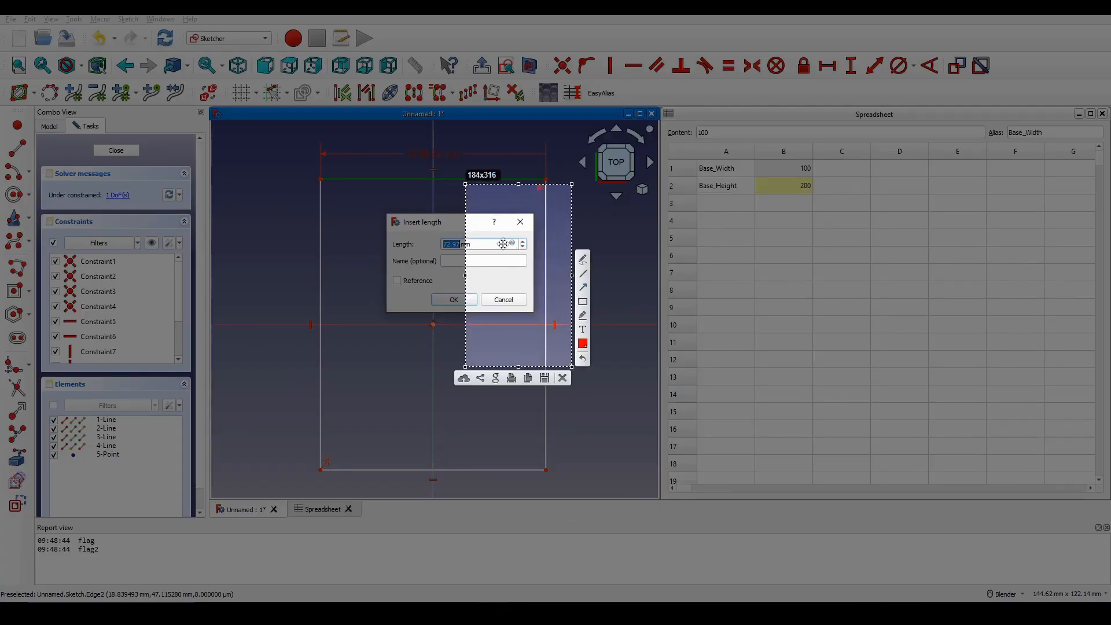
pyautogui.click(583, 302)
pyautogui.moveTo(506, 234); pyautogui.dragTo(519, 253)
pyautogui.click(562, 377)
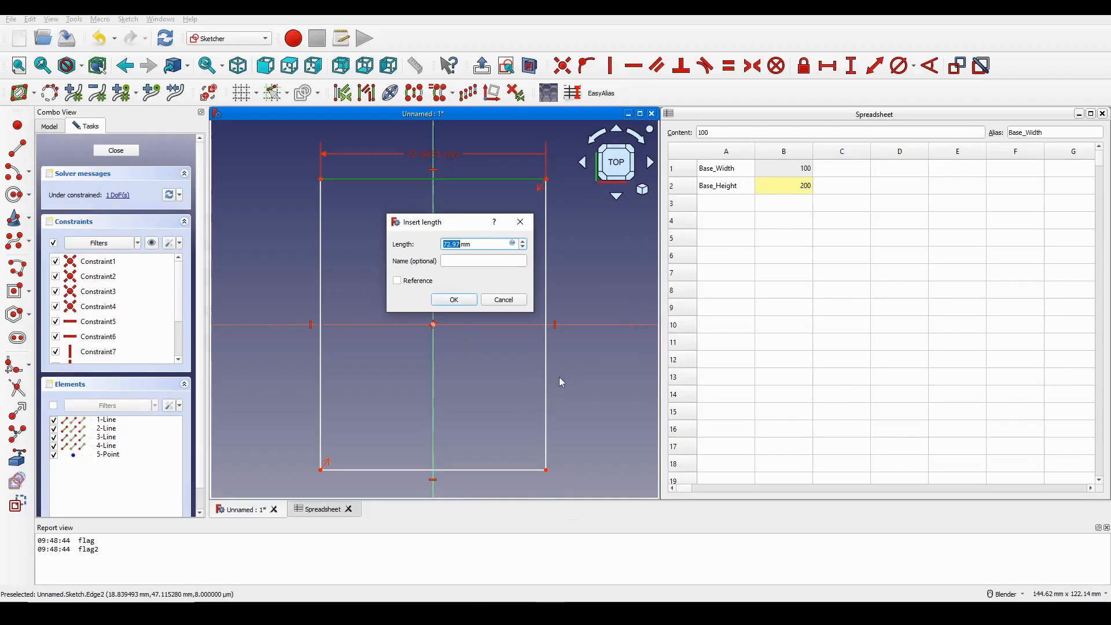
# Link the top edge's length to the spreadsheet with the formula Spreadsheet.Base_Width and apply the constraint
pyautogui.click(513, 243)
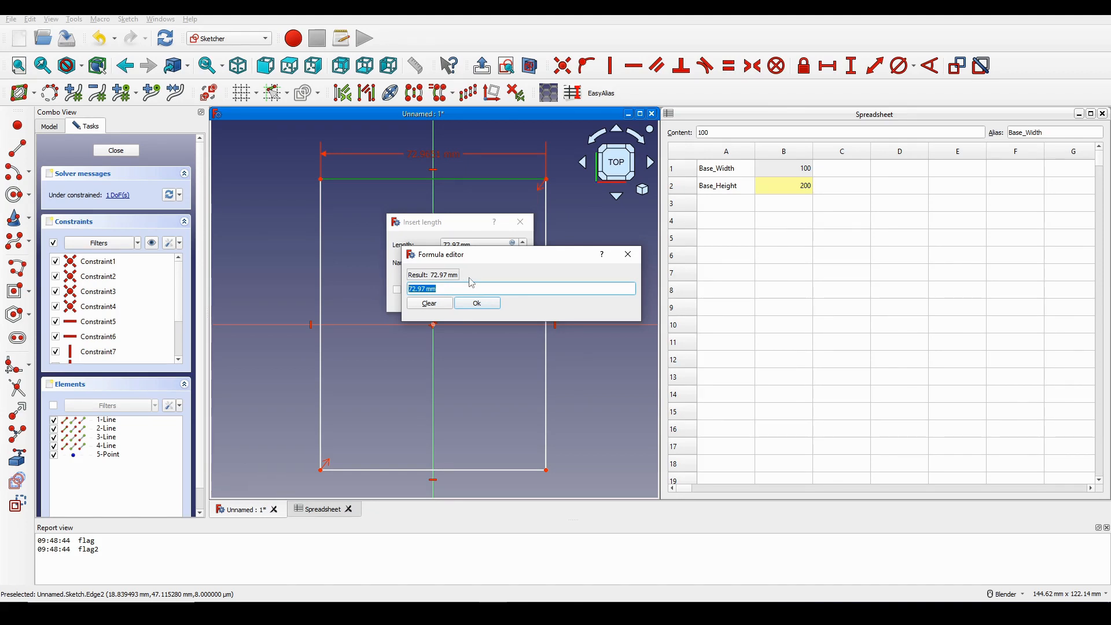
pyautogui.write('sp')
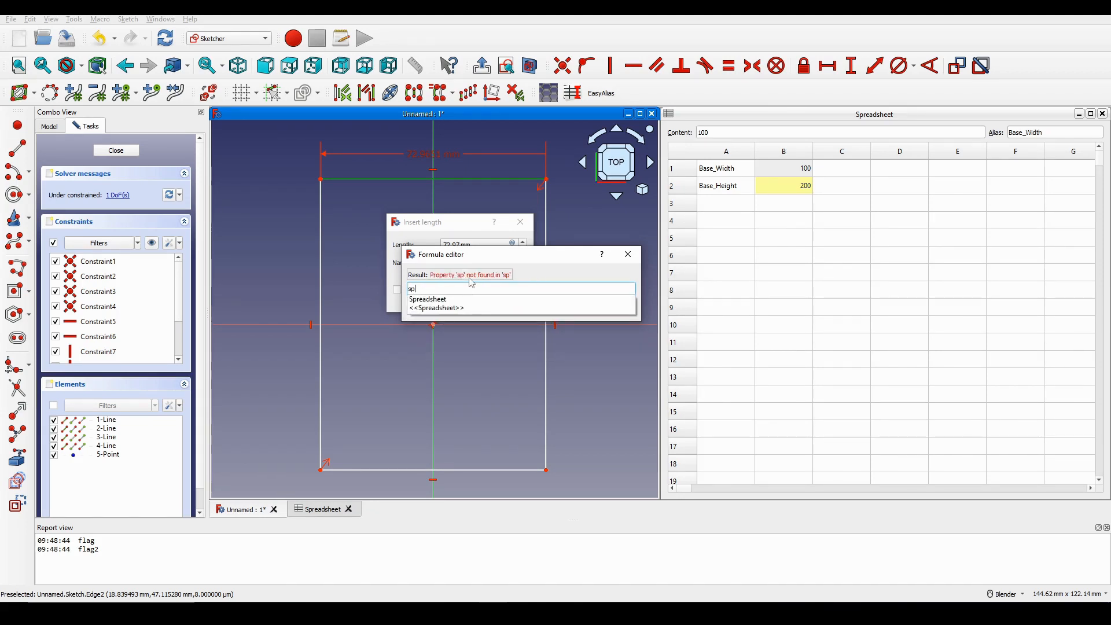
pyautogui.press('Down')
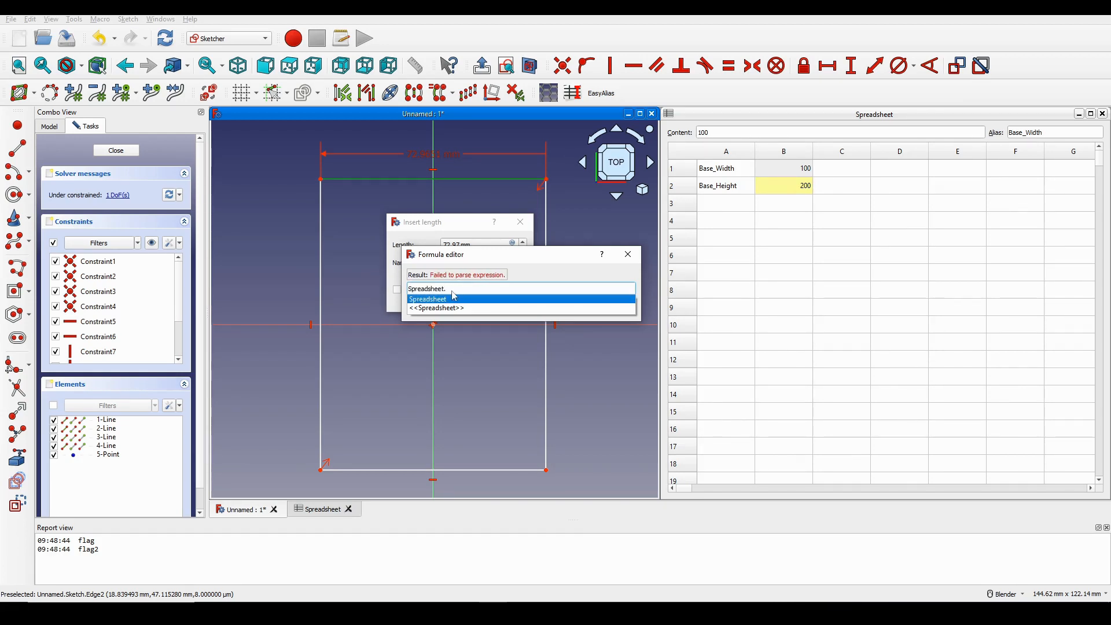
pyautogui.click(450, 288)
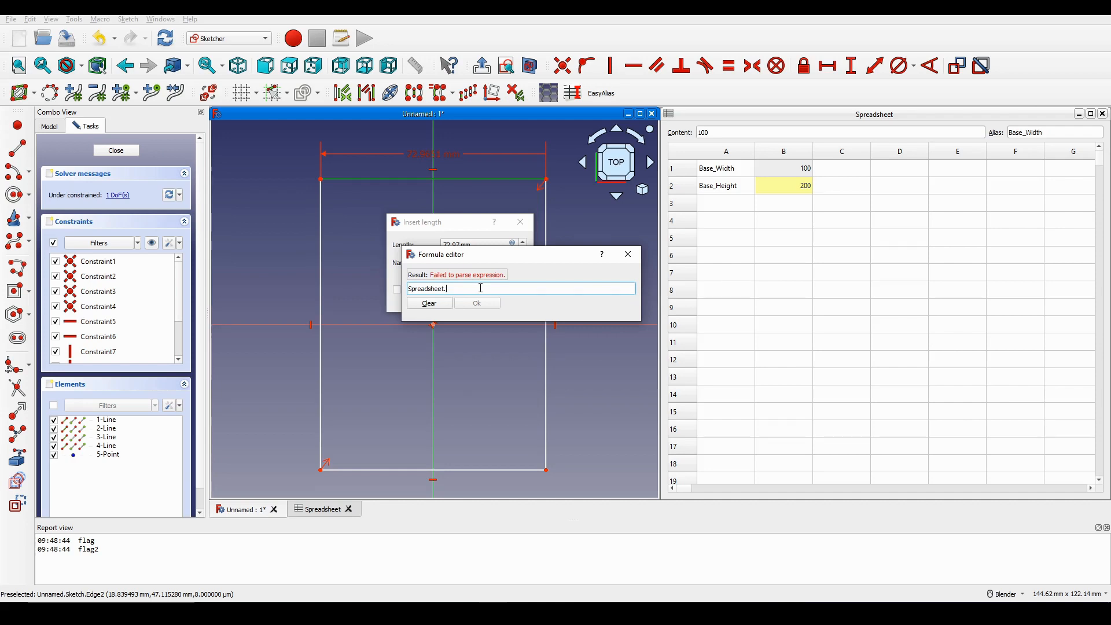
pyautogui.write('Base')
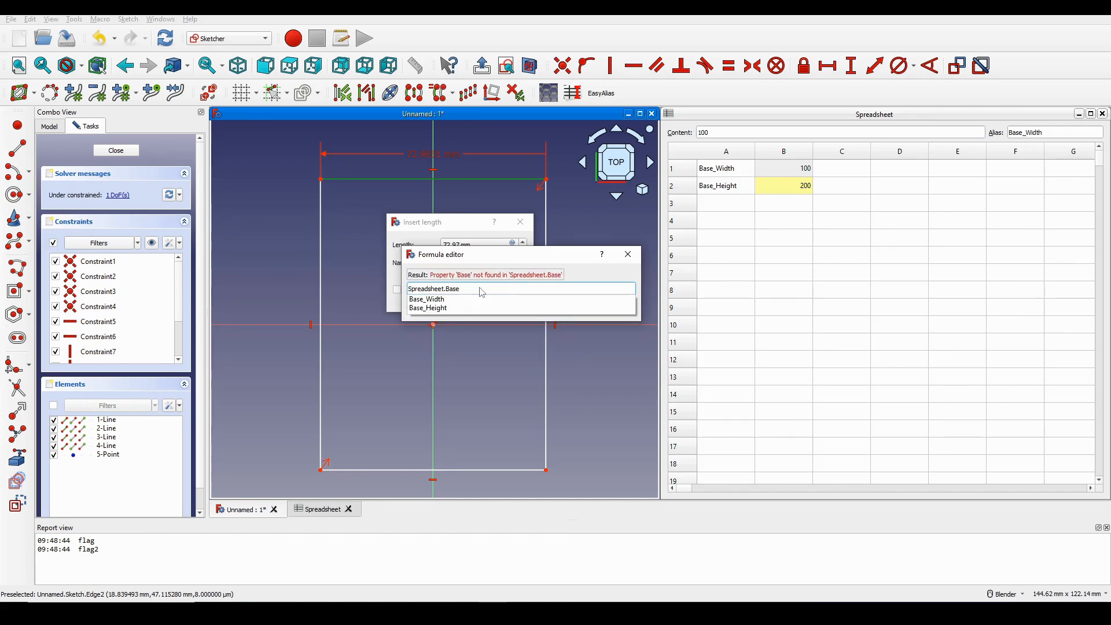
pyautogui.press('Down')
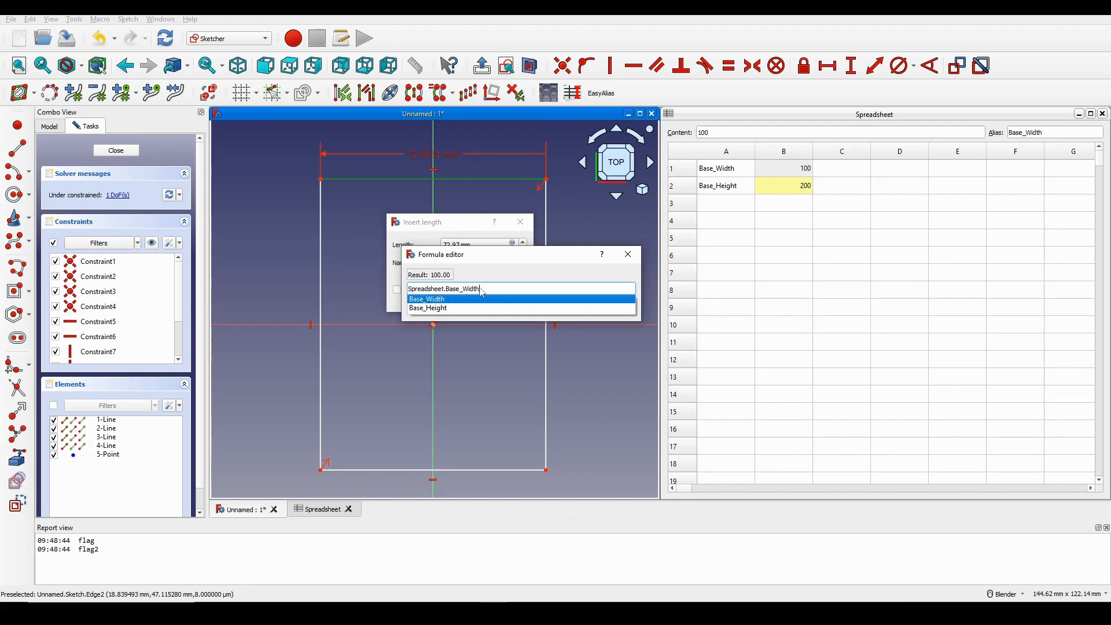
pyautogui.press('Return')
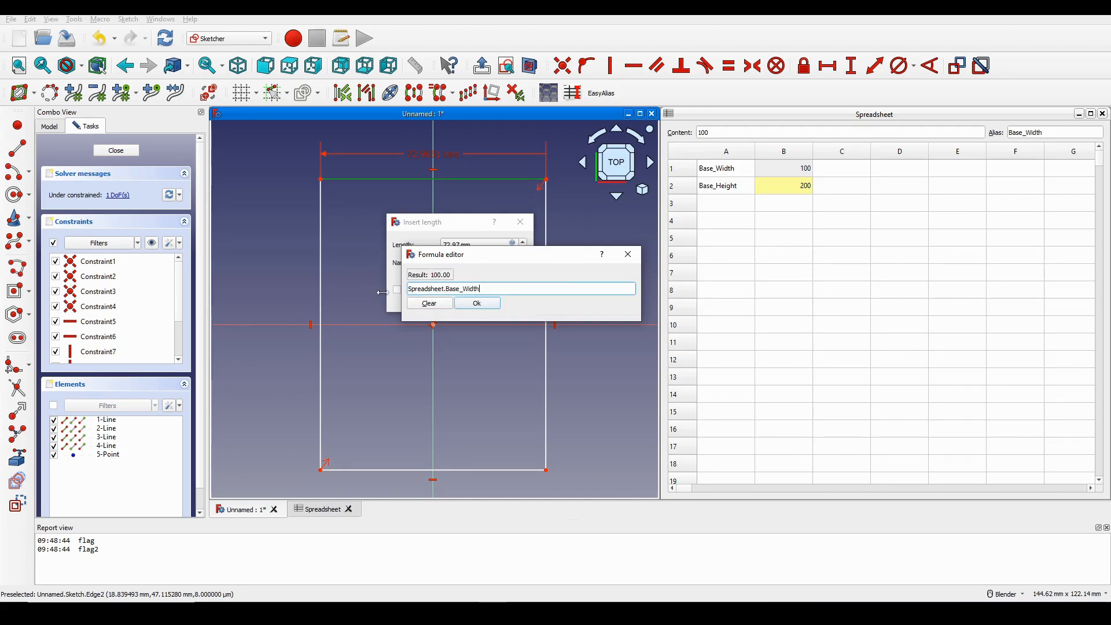
pyautogui.click(457, 304)
pyautogui.click(455, 300)
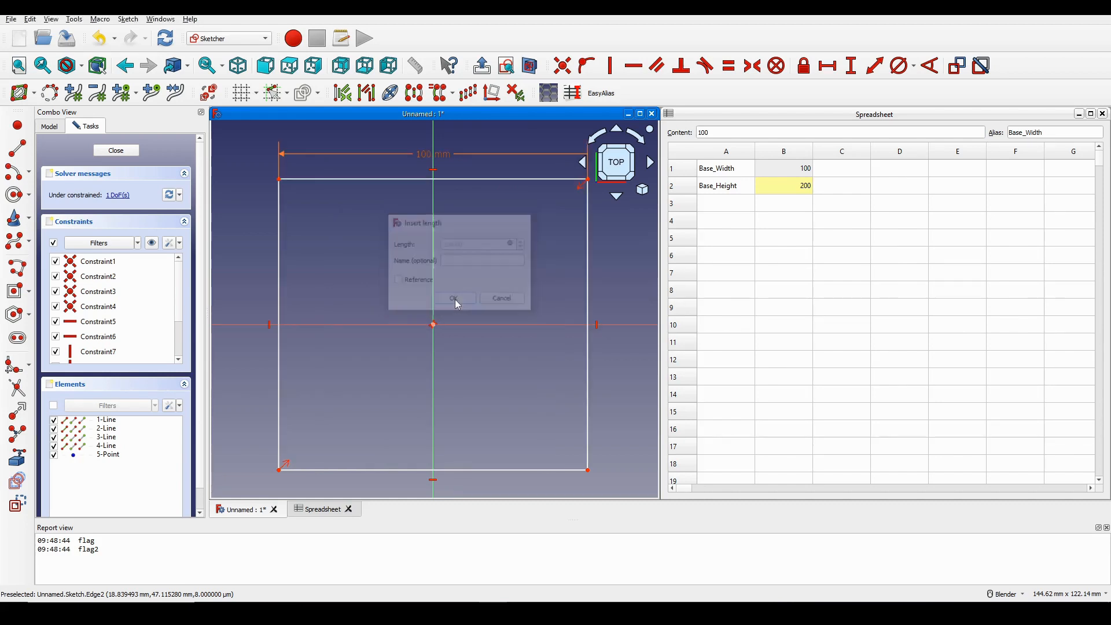
# Reposition the horizontal width dimension slightly above the rectangle's top edge
pyautogui.scroll(-3, 470, 263)
pyautogui.scroll(2, 478, 262)
pyautogui.keyDown('shift'); pyautogui.moveTo(498, 258); pyautogui.dragTo(502, 253, button='middle'); pyautogui.keyUp('shift')
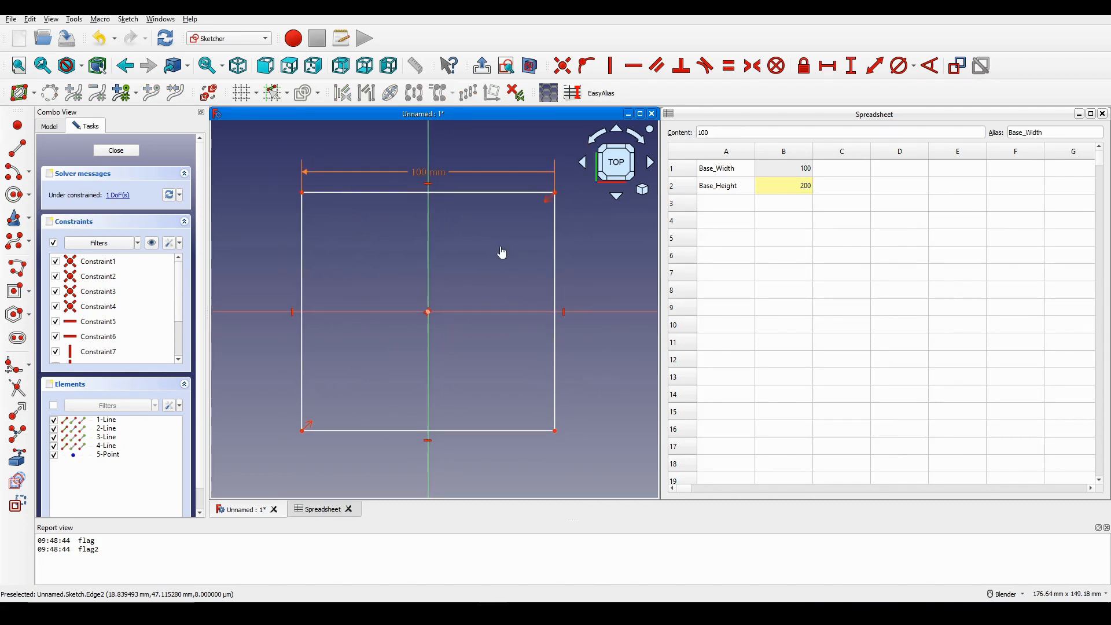
pyautogui.moveTo(442, 171)
pyautogui.mouseDown()
pyautogui.moveTo(473, 173)
pyautogui.moveTo(448, 173)
pyautogui.mouseUp()
# Check the alias of the width value in cell B1 of the spreadsheet
pyautogui.click(800, 168)
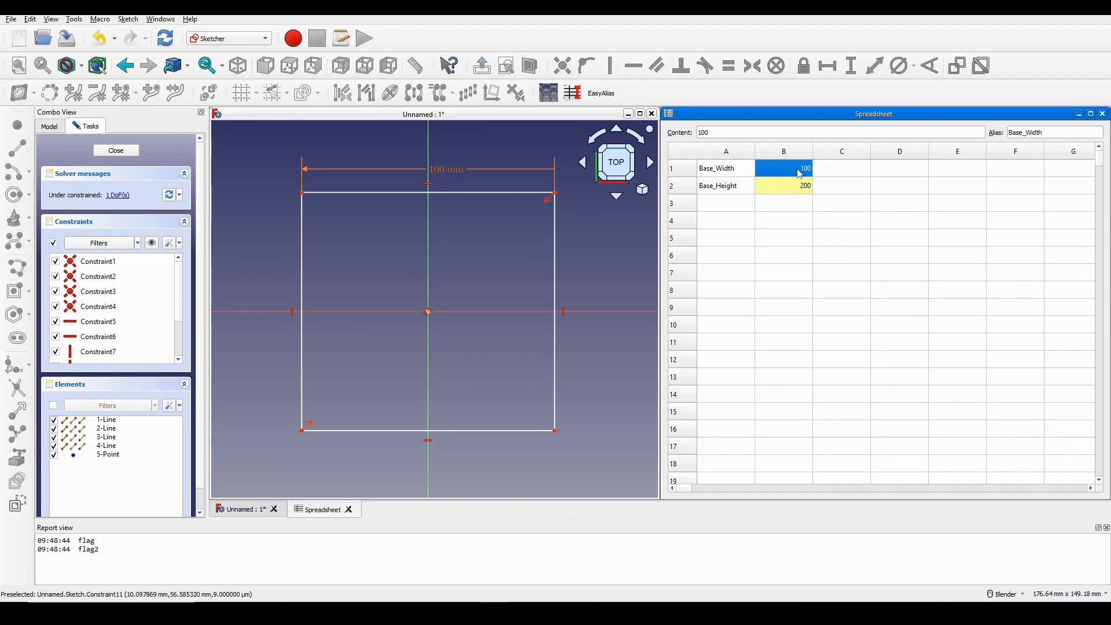
pyautogui.click(1020, 132)
pyautogui.doubleClick(1020, 132)
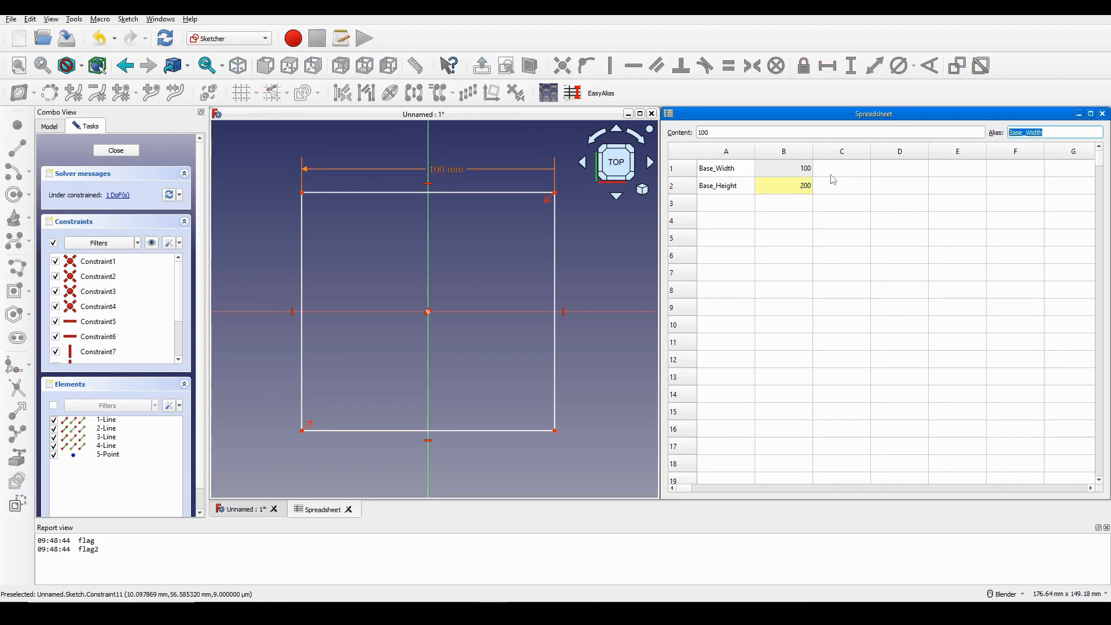
pyautogui.click(801, 171)
# Add a vertical distance constraint to the rectangle's right edge
pyautogui.keyDown('shift'); pyautogui.moveTo(543, 231); pyautogui.dragTo(530, 231, button='middle'); pyautogui.keyUp('shift')
pyautogui.scroll(-2, 529, 231)
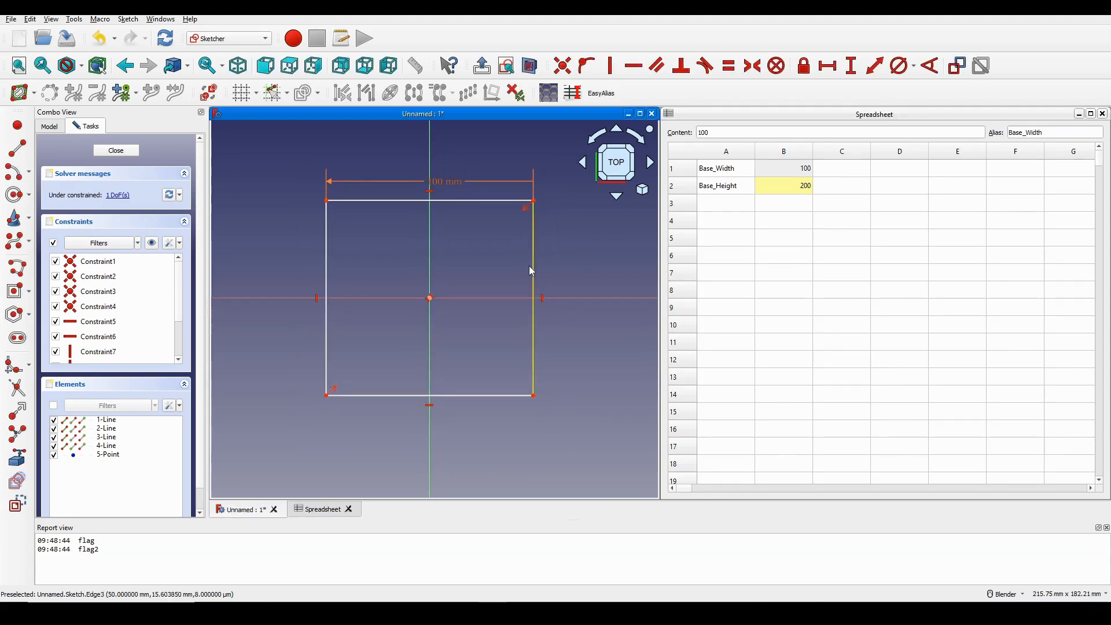
pyautogui.click(532, 270)
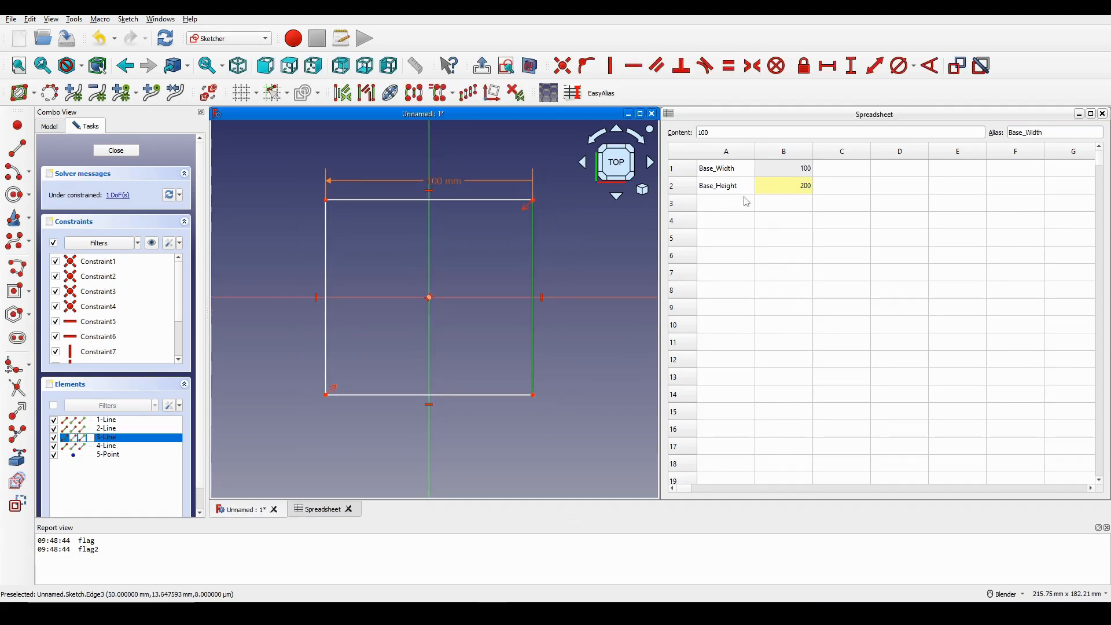
pyautogui.keyDown('shift'); pyautogui.moveTo(591, 254); pyautogui.dragTo(579, 254, button='middle'); pyautogui.keyUp('shift')
pyautogui.click(579, 254)
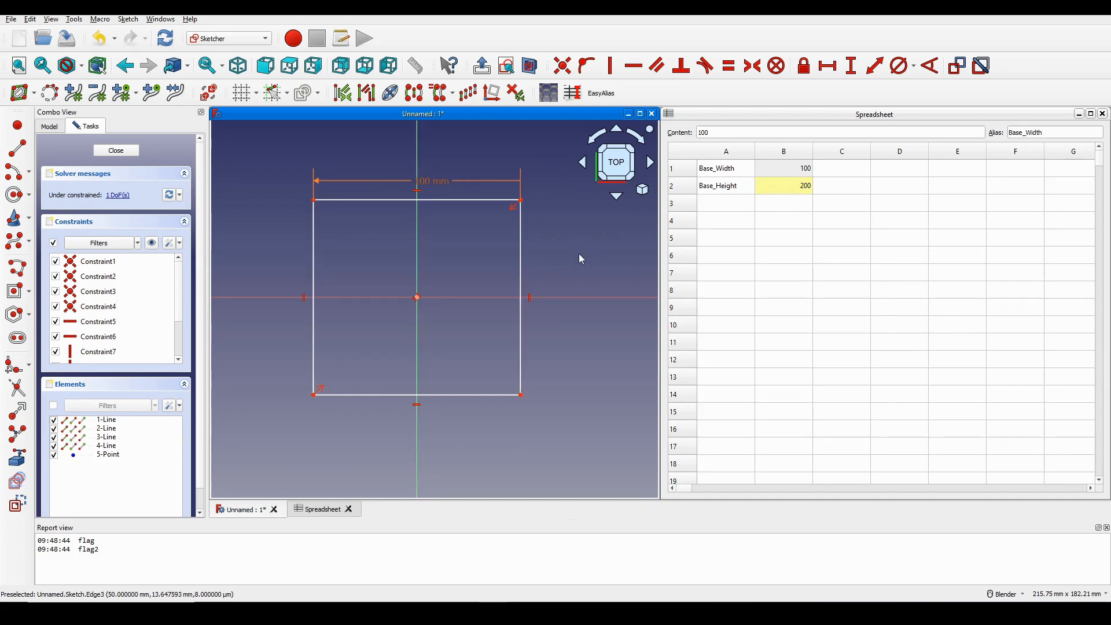
pyautogui.click(521, 266)
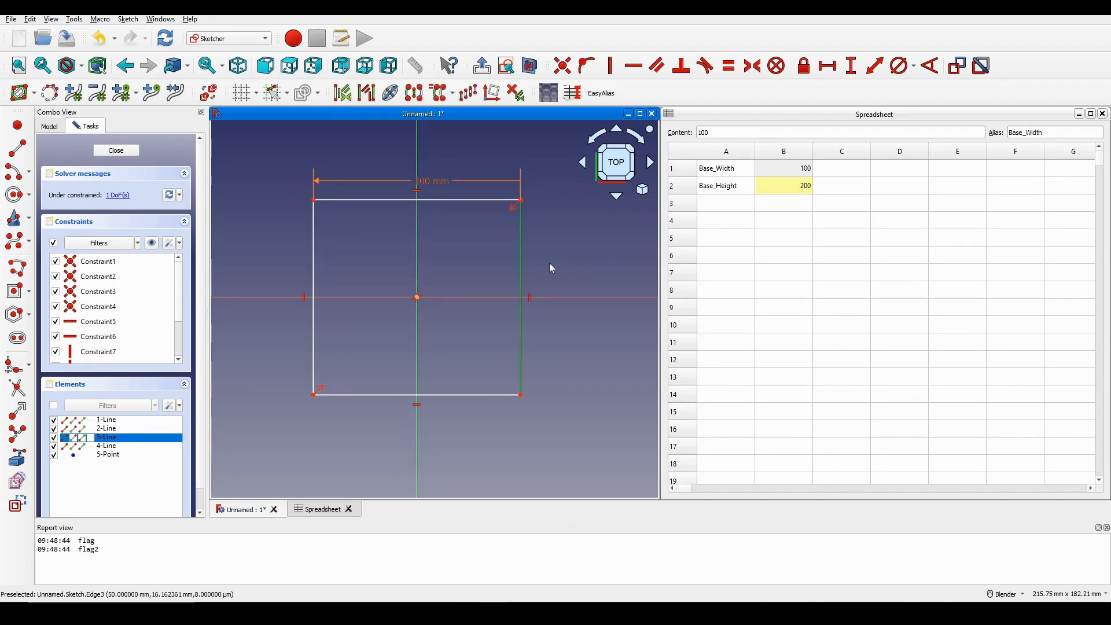
pyautogui.press('i')
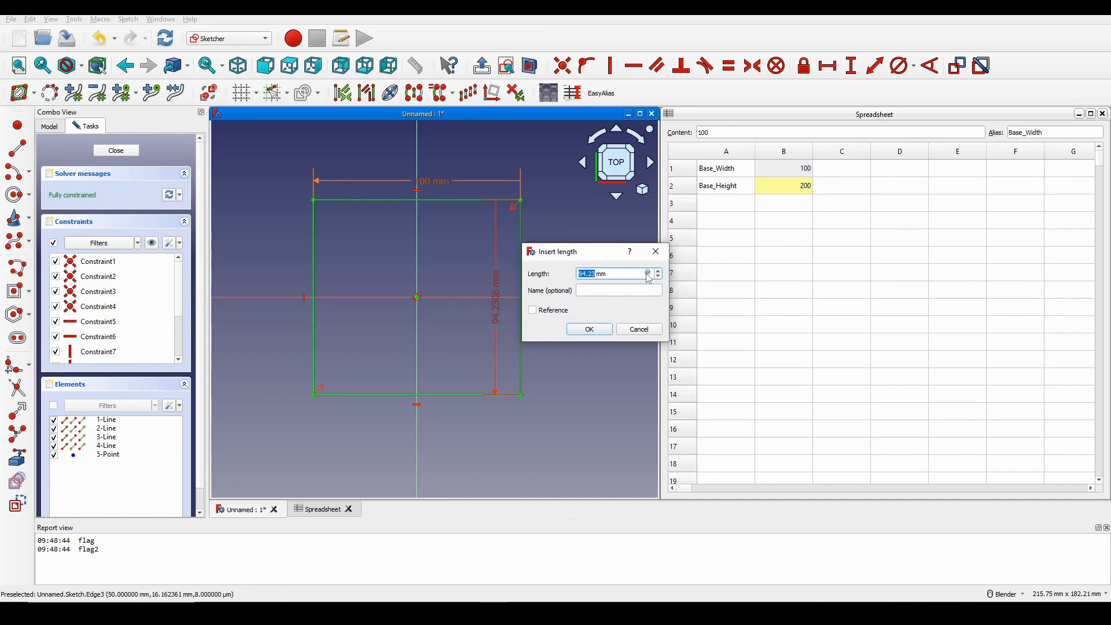
# Link the right edge's vertical distance to the formula Spreadsheet.Base_Height, apply the constraint and close the sketch
pyautogui.click(649, 272)
pyautogui.moveTo(657, 258); pyautogui.dragTo(484, 278)
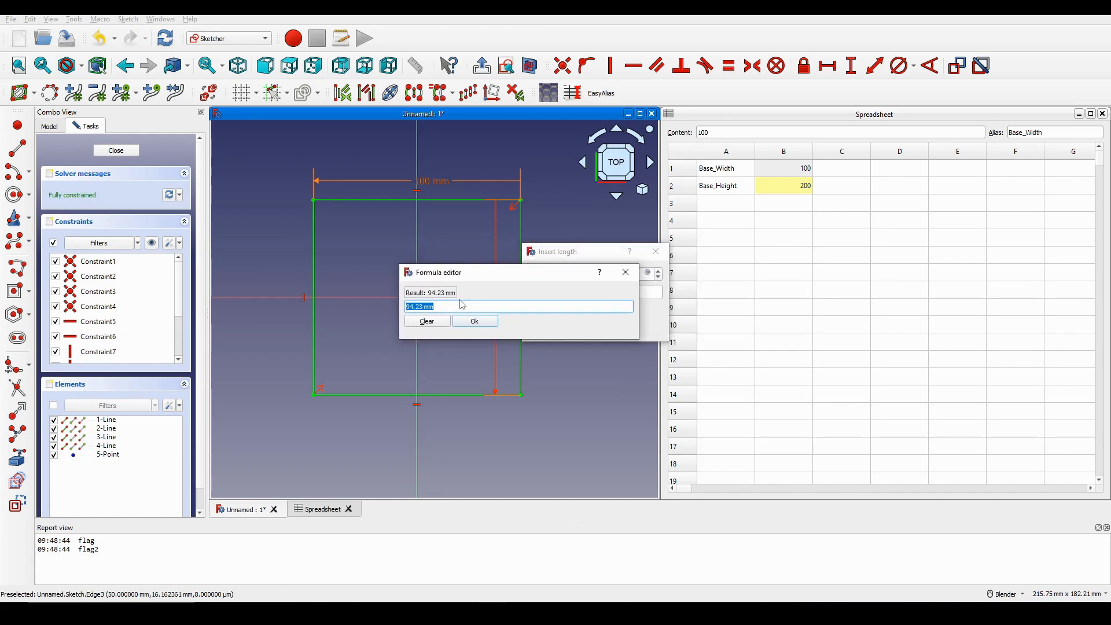
pyautogui.write('Spreadsheet.')
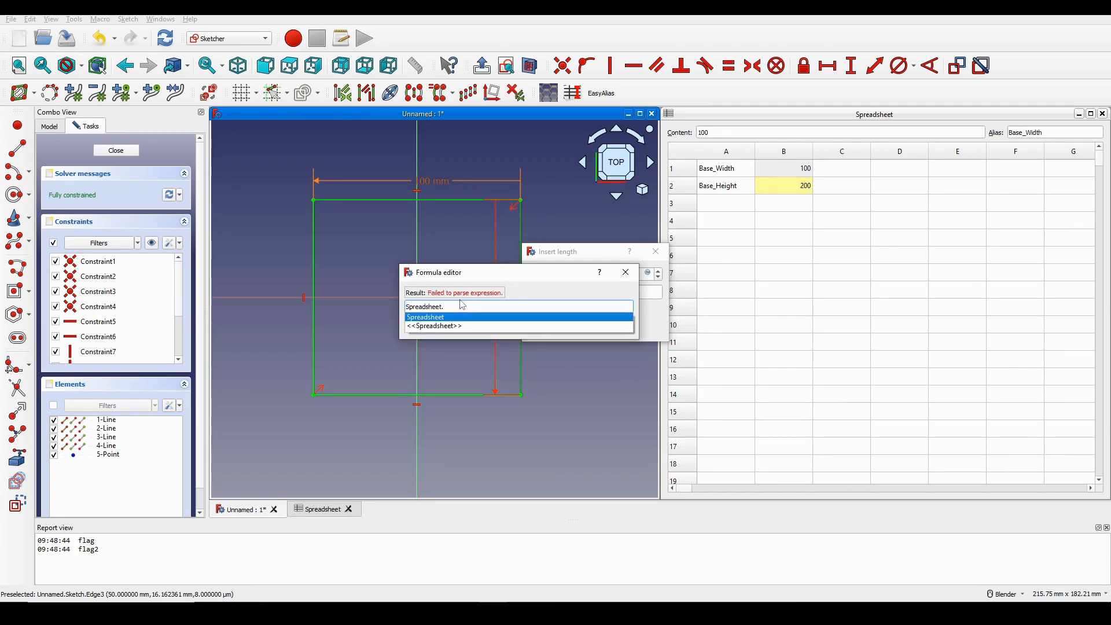
pyautogui.write('Base')
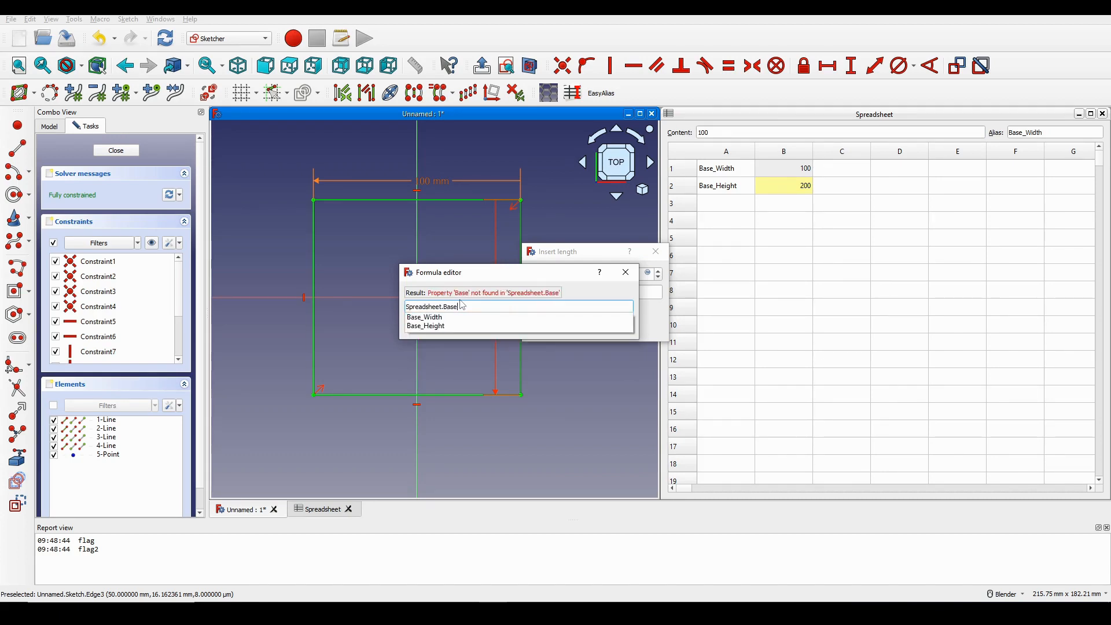
pyautogui.press('Down')
pyautogui.press('Down')
pyautogui.press('Return')
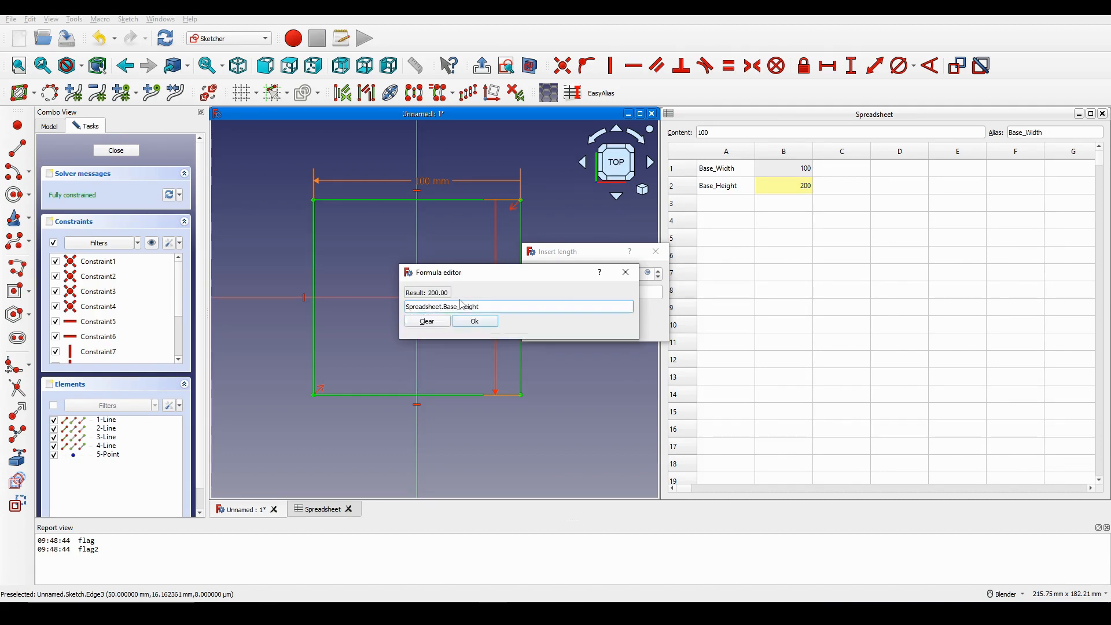
pyautogui.press('Return')
pyautogui.press('Return')
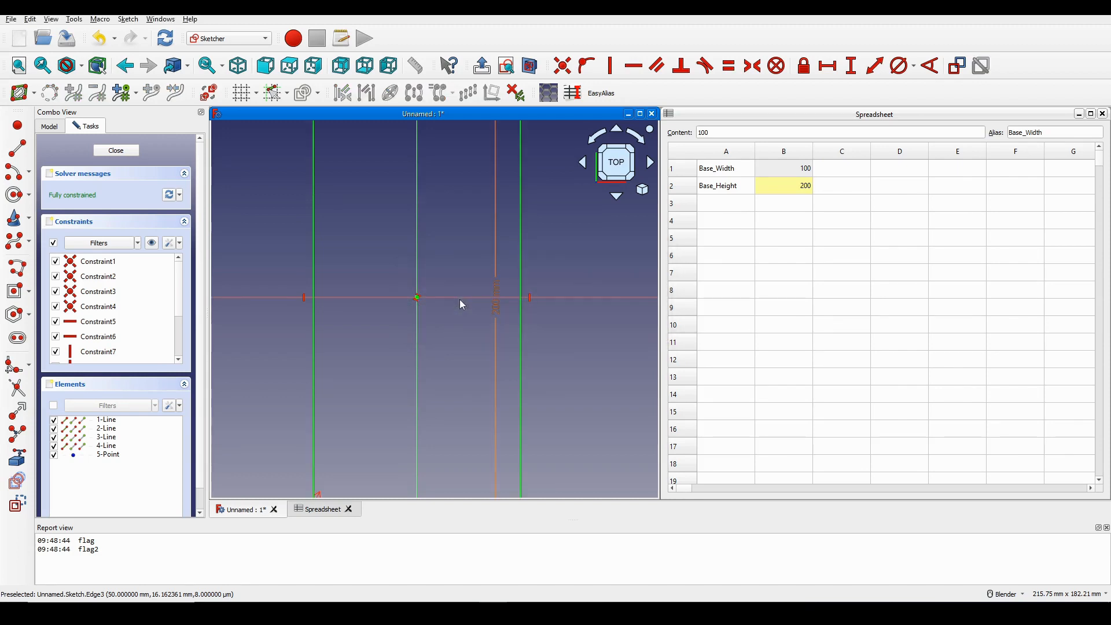
pyautogui.scroll(-5, 460, 300)
pyautogui.moveTo(465, 309)
pyautogui.keyDown('shift'); pyautogui.mouseDown(button='middle')
pyautogui.moveTo(522, 322)
pyautogui.moveTo(532, 310)
pyautogui.mouseUp(button='middle'); pyautogui.keyUp('shift')
pyautogui.click(111, 152)
# Set the Base_Width value in cell B1 of the spreadsheet to 500
pyautogui.scroll(-3, 533, 298)
pyautogui.doubleClick(776, 146)
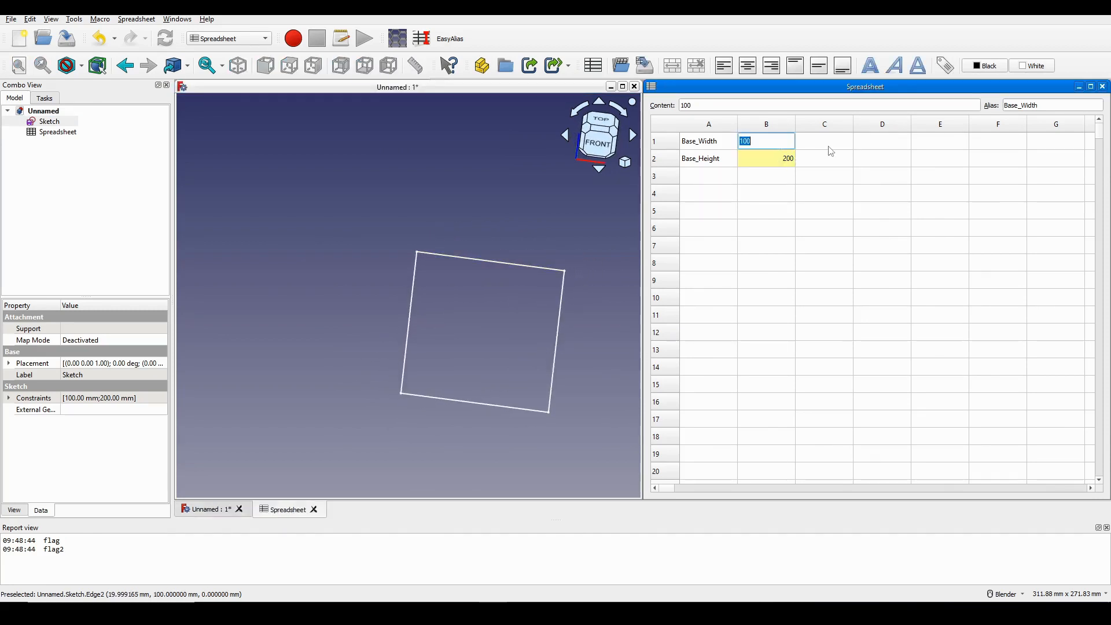
pyautogui.press('Return')
pyautogui.doubleClick(765, 144)
pyautogui.write('500')
pyautogui.press('Return')
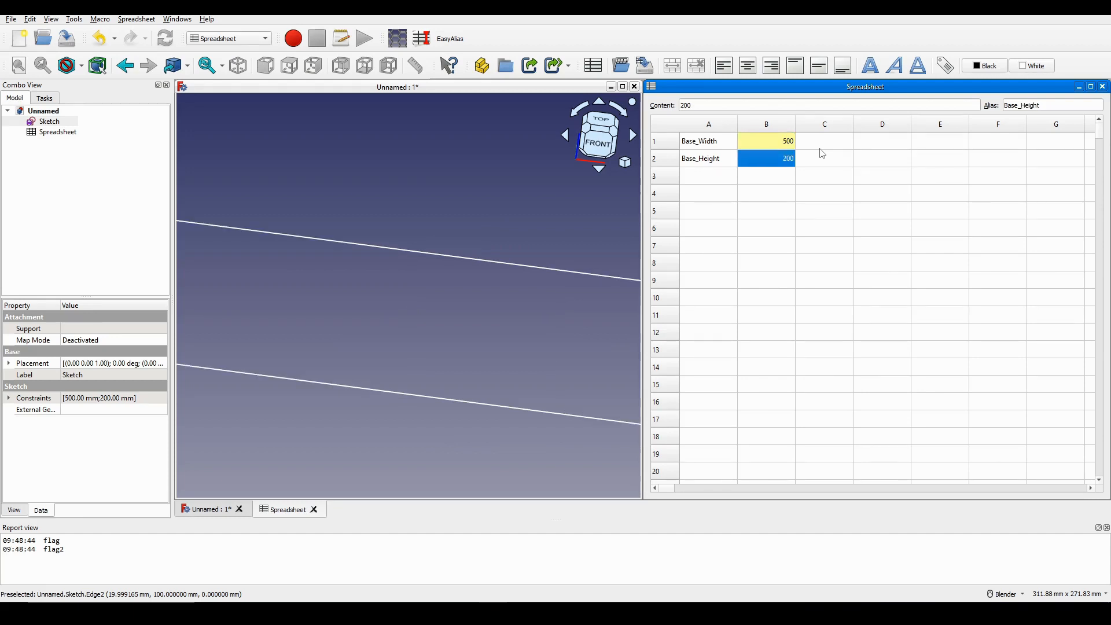
# Set the Base_Width value in cell B1 of the spreadsheet to 300
pyautogui.scroll(-8, 541, 288)
pyautogui.scroll(2, 539, 283)
pyautogui.moveTo(586, 277)
pyautogui.keyDown('shift'); pyautogui.mouseDown(button='middle')
pyautogui.moveTo(537, 277)
pyautogui.moveTo(528, 258)
pyautogui.moveTo(528, 290)
pyautogui.moveTo(486, 270)
pyautogui.moveTo(506, 298)
pyautogui.mouseUp(button='middle'); pyautogui.keyUp('shift')
pyautogui.scroll(1, 537, 278)
pyautogui.scroll(2, 527, 260)
pyautogui.doubleClick(779, 141)
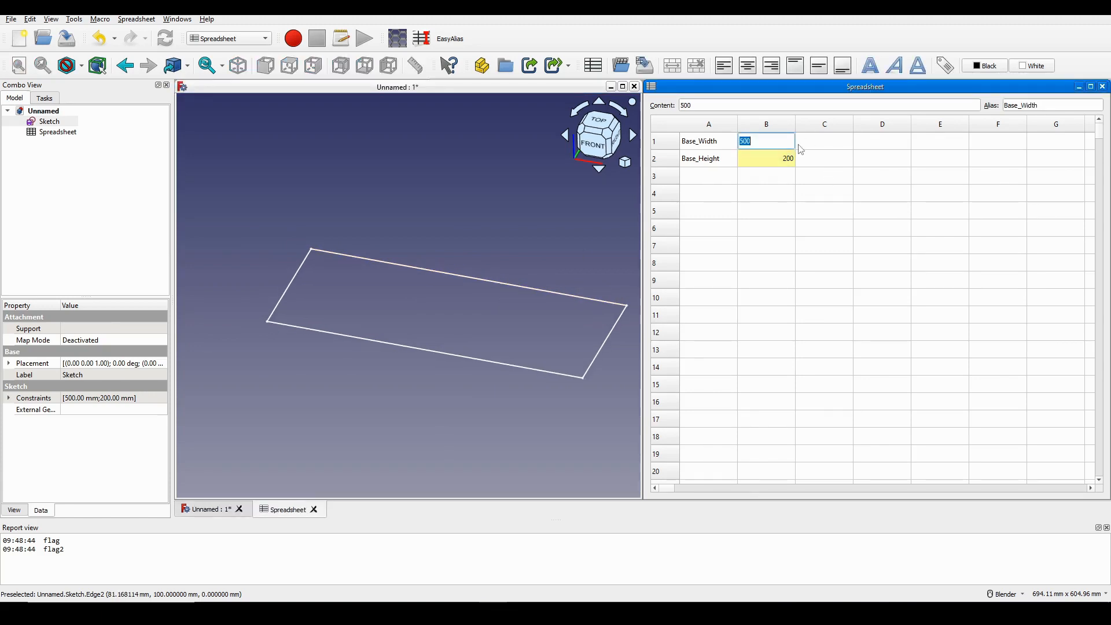
pyautogui.write('10')
pyautogui.press('BackSpace')
pyautogui.press('BackSpace')
pyautogui.write('300')
pyautogui.press('Return')
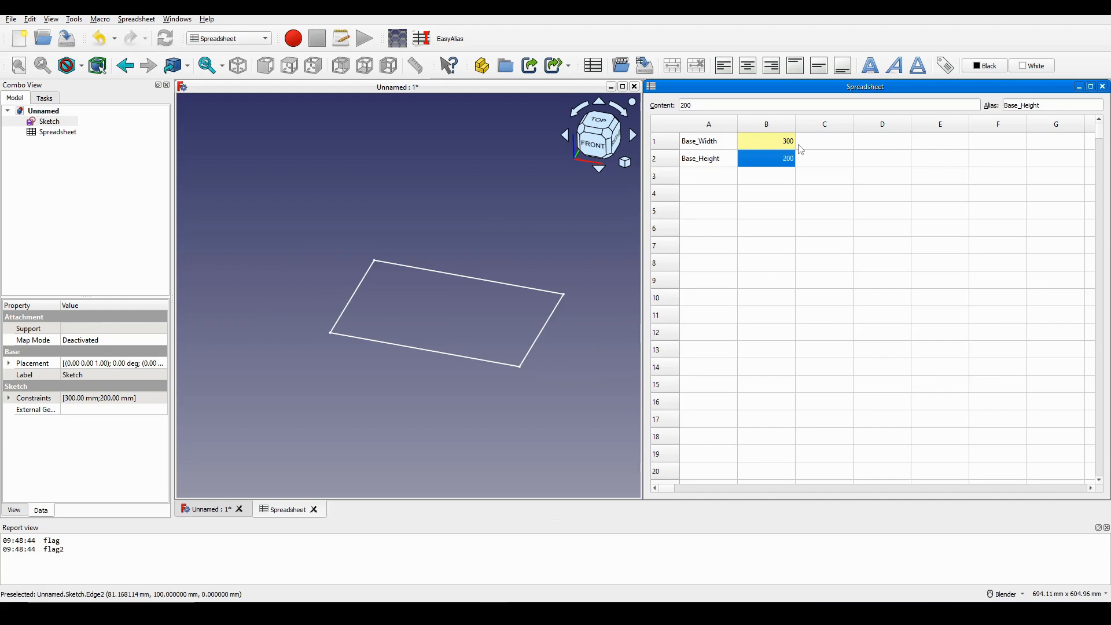
# Leave the spreadsheet and switch to the Sketcher workbench with the base rectangle in view
pyautogui.moveTo(448, 276)
pyautogui.mouseDown(button='middle')
pyautogui.moveTo(459, 310)
pyautogui.moveTo(521, 332)
pyautogui.moveTo(538, 302)
pyautogui.moveTo(365, 307)
pyautogui.moveTo(466, 319)
pyautogui.moveTo(442, 322)
pyautogui.moveTo(443, 340)
pyautogui.moveTo(426, 342)
pyautogui.moveTo(518, 322)
pyautogui.moveTo(441, 330)
pyautogui.moveTo(412, 364)
pyautogui.moveTo(422, 370)
pyautogui.moveTo(371, 377)
pyautogui.moveTo(353, 310)
pyautogui.moveTo(444, 377)
pyautogui.moveTo(470, 379)
pyautogui.moveTo(475, 337)
pyautogui.moveTo(427, 335)
pyautogui.moveTo(538, 249)
pyautogui.moveTo(474, 277)
pyautogui.moveTo(473, 299)
pyautogui.moveTo(474, 283)
pyautogui.mouseUp(button='middle')
pyautogui.click(443, 321)
pyautogui.scroll(2, 443, 319)
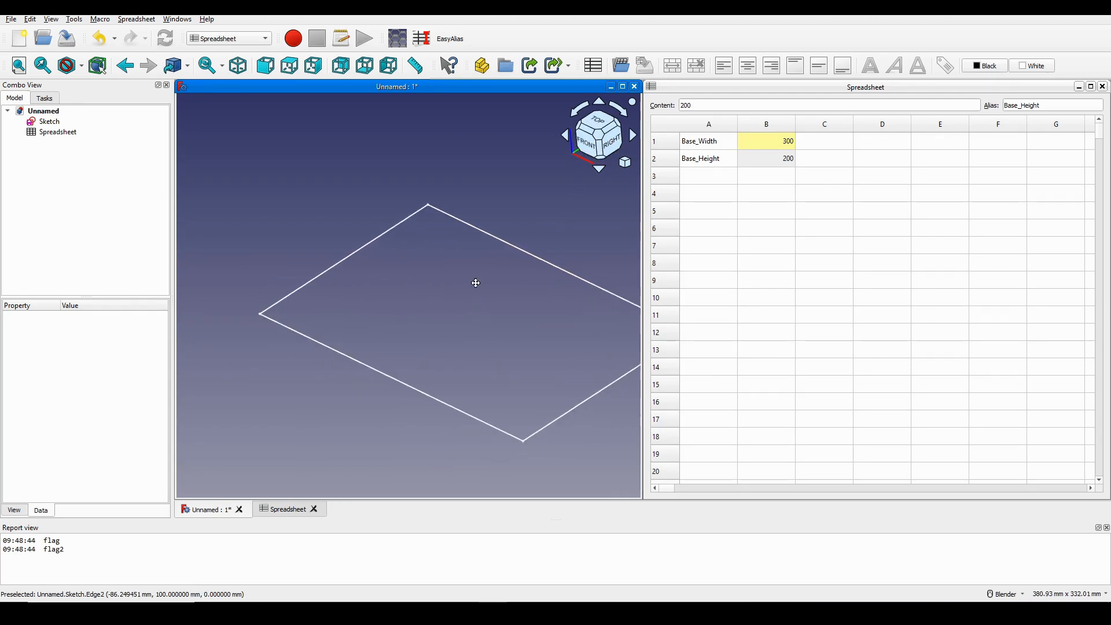
pyautogui.click(241, 43)
pyautogui.click(225, 83)
pyautogui.scroll(-2, 373, 206)
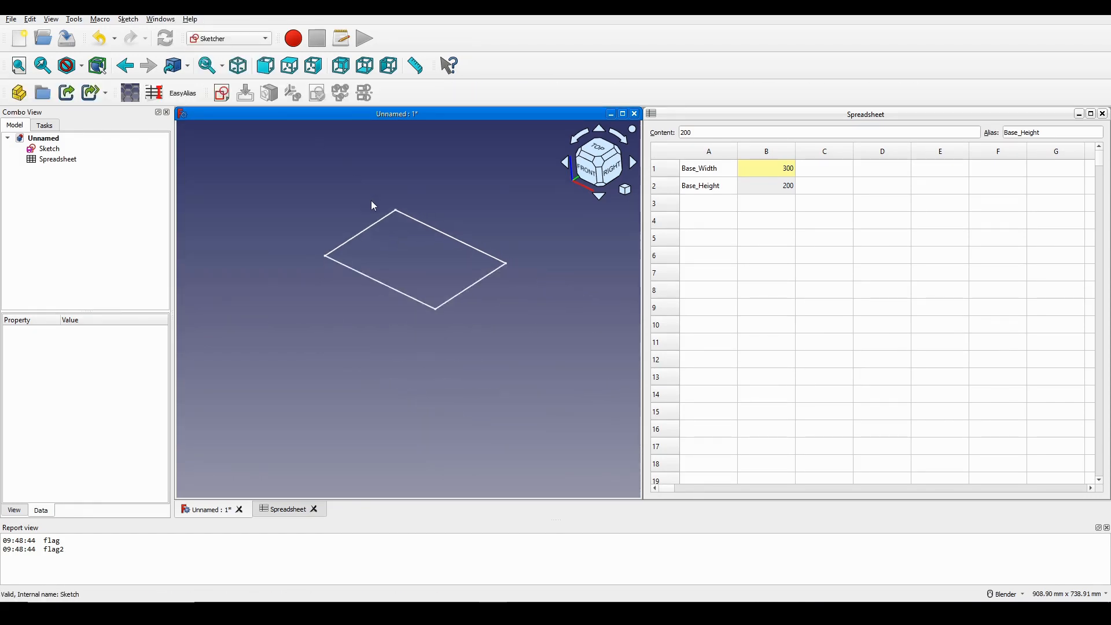
pyautogui.scroll(2, 396, 206)
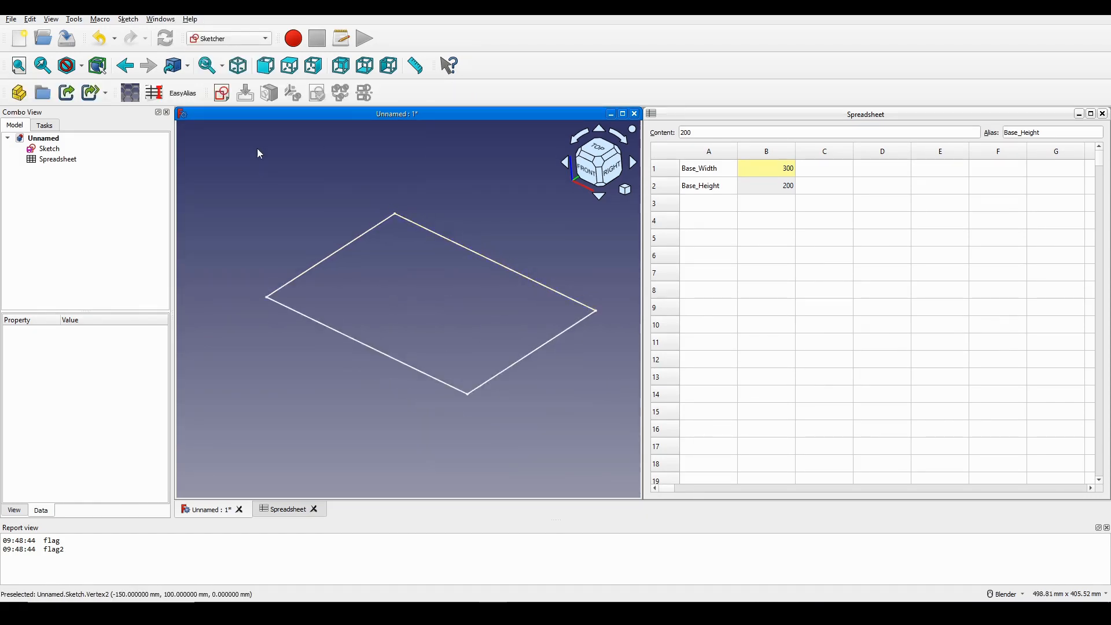
pyautogui.click(222, 93)
pyautogui.click(531, 288)
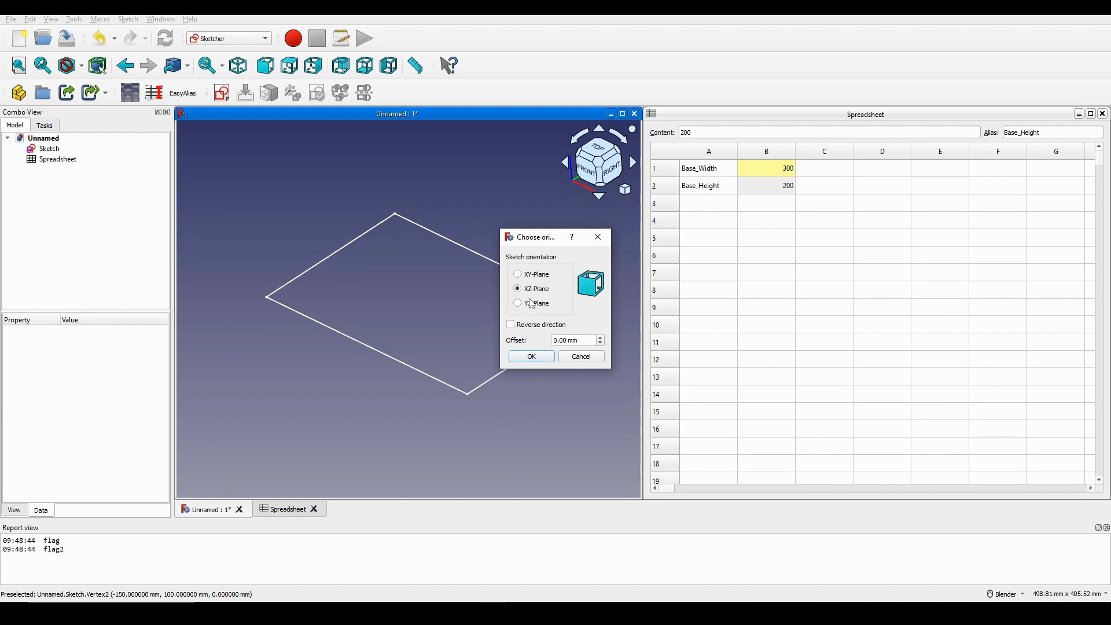
pyautogui.click(531, 303)
pyautogui.click(581, 357)
# Select the two corner vertices at the ends of the base rectangle's short edge on the negative X side, starting at the front corner
pyautogui.scroll(2, 366, 282)
pyautogui.moveTo(366, 282)
pyautogui.keyDown('shift'); pyautogui.mouseDown(button='middle')
pyautogui.moveTo(370, 307)
pyautogui.moveTo(439, 336)
pyautogui.moveTo(365, 328)
pyautogui.moveTo(355, 297)
pyautogui.moveTo(405, 327)
pyautogui.mouseUp(button='middle'); pyautogui.keyUp('shift')
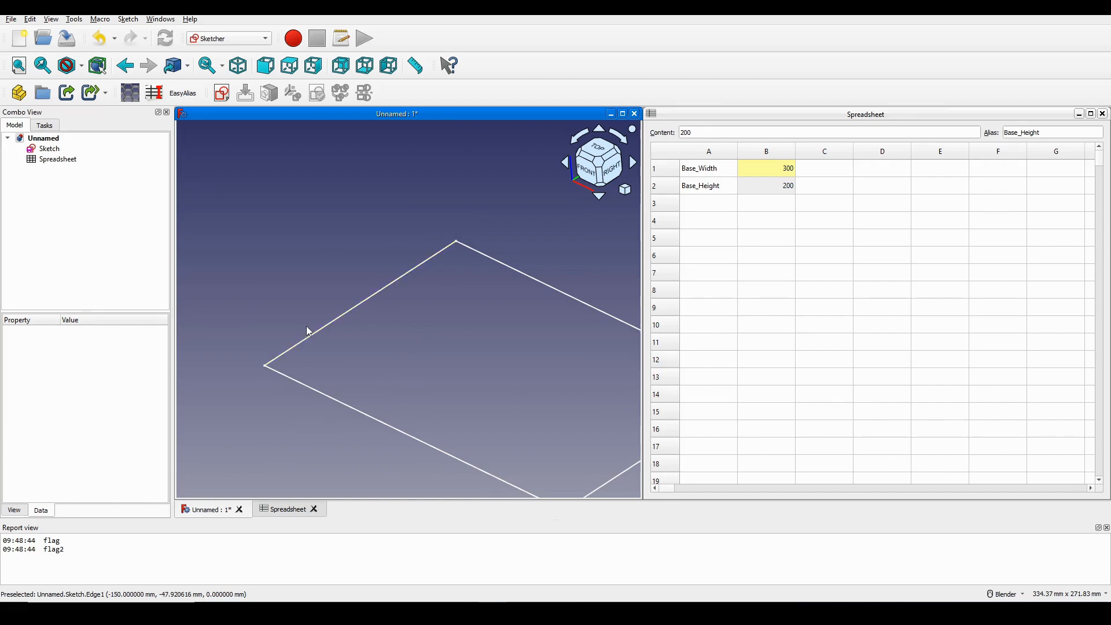
pyautogui.moveTo(307, 330)
pyautogui.mouseDown(button='middle')
pyautogui.moveTo(359, 325)
pyautogui.moveTo(415, 352)
pyautogui.moveTo(382, 345)
pyautogui.moveTo(406, 364)
pyautogui.mouseUp(button='middle')
pyautogui.scroll(2, 397, 352)
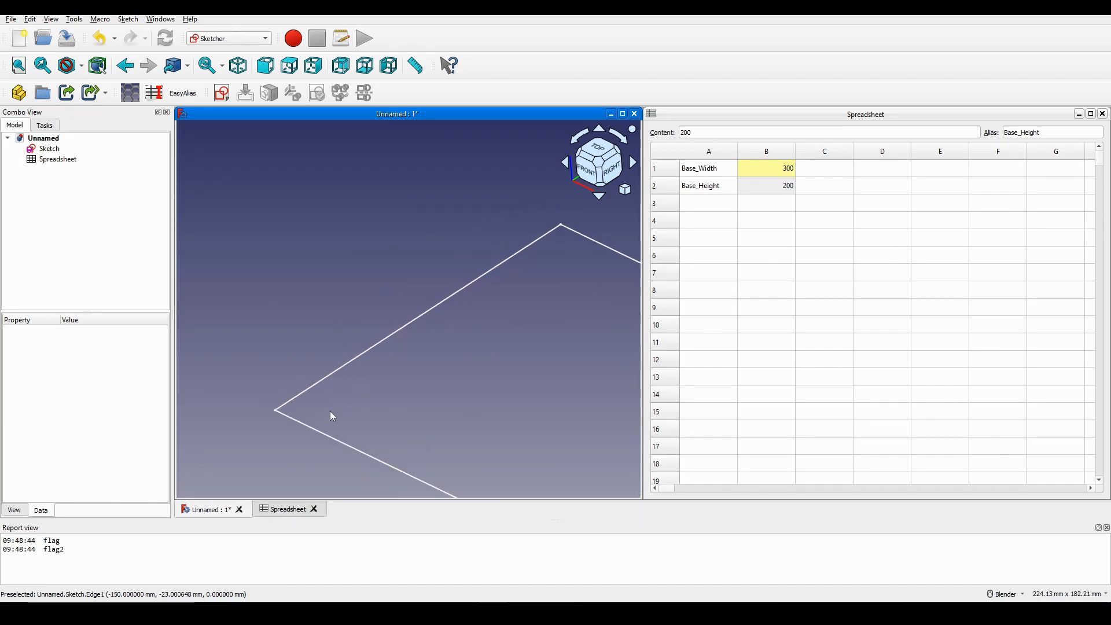
pyautogui.click(278, 412)
pyautogui.scroll(-3, 341, 412)
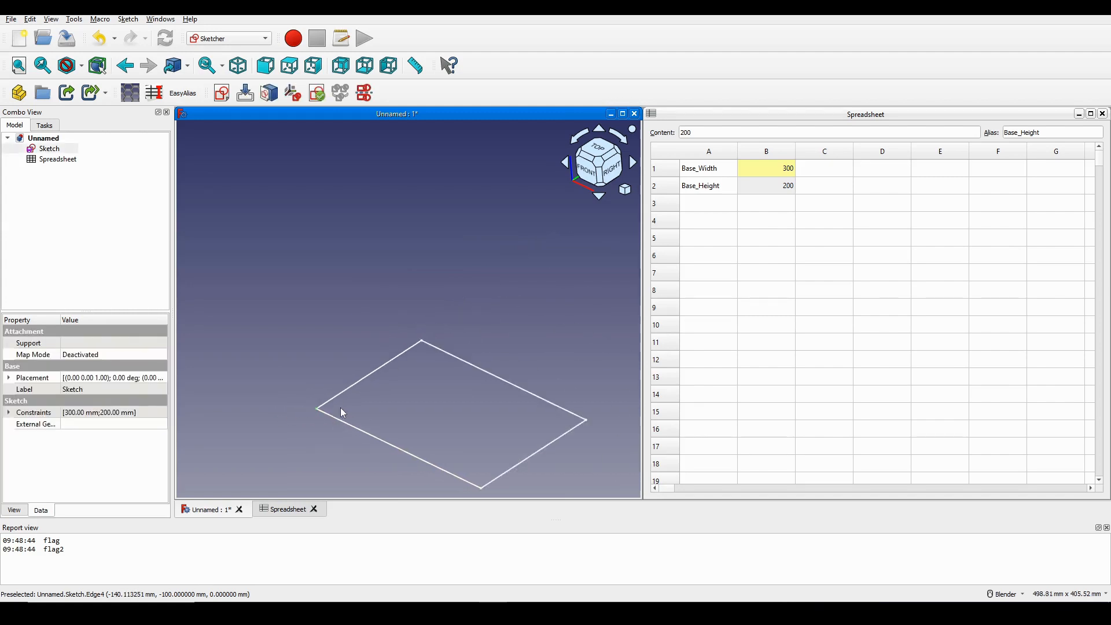
pyautogui.scroll(2, 342, 412)
pyautogui.keyDown('shift'); pyautogui.moveTo(302, 413); pyautogui.dragTo(260, 417, button='middle'); pyautogui.keyUp('shift')
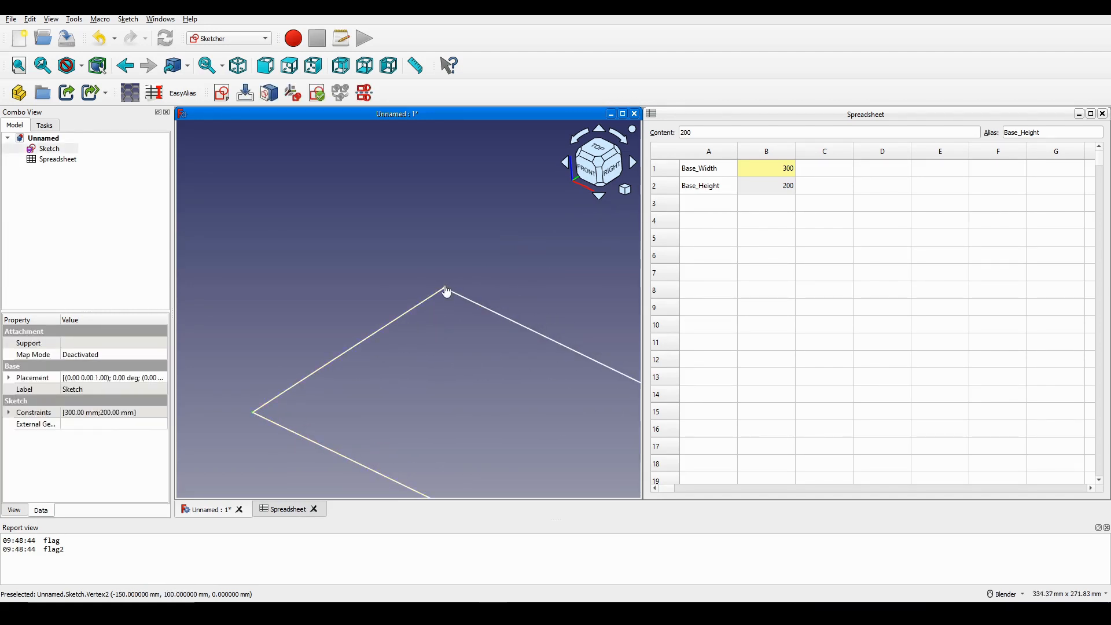
pyautogui.keyDown('ctrl'); pyautogui.click(445, 288); pyautogui.keyUp('ctrl')
pyautogui.scroll(-1, 455, 332)
pyautogui.keyDown('shift'); pyautogui.moveTo(469, 359); pyautogui.dragTo(468, 321, button='middle'); pyautogui.keyUp('shift')
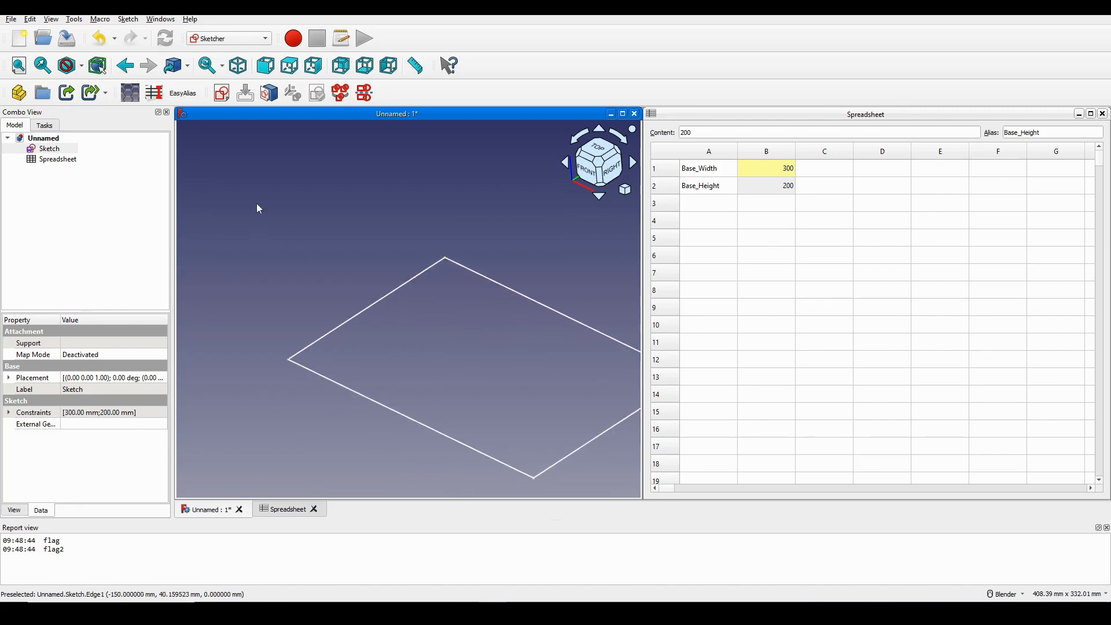
# Start a new sketch on the two selected vertices and choose Align O-X-Y as its attachment method
pyautogui.click(221, 92)
pyautogui.click(538, 303)
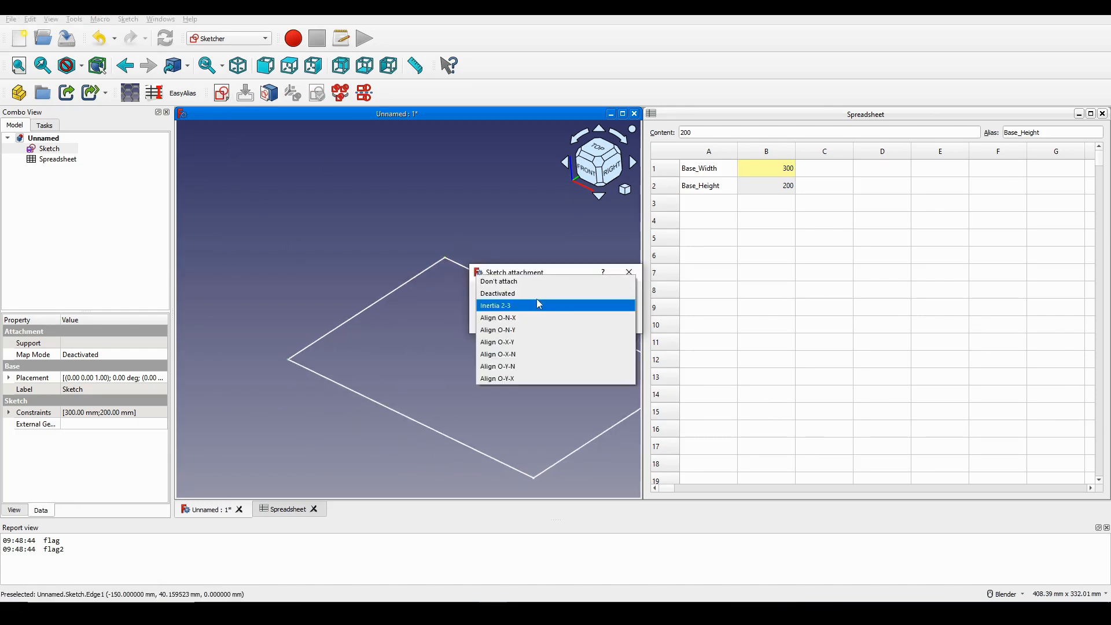
pyautogui.click(529, 342)
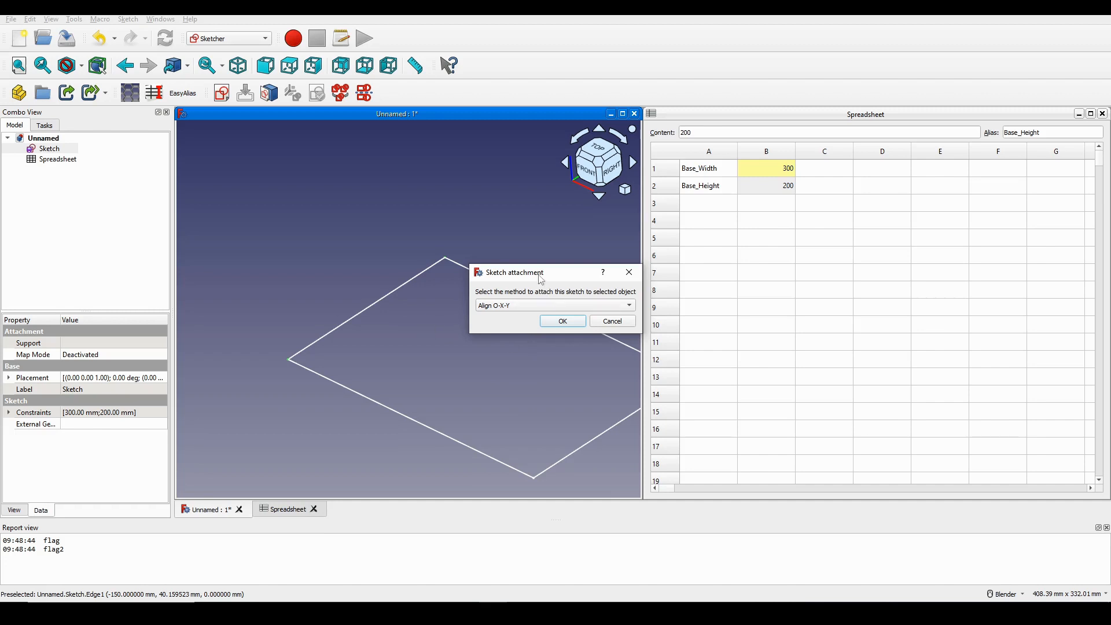
pyautogui.moveTo(541, 279); pyautogui.dragTo(619, 263)
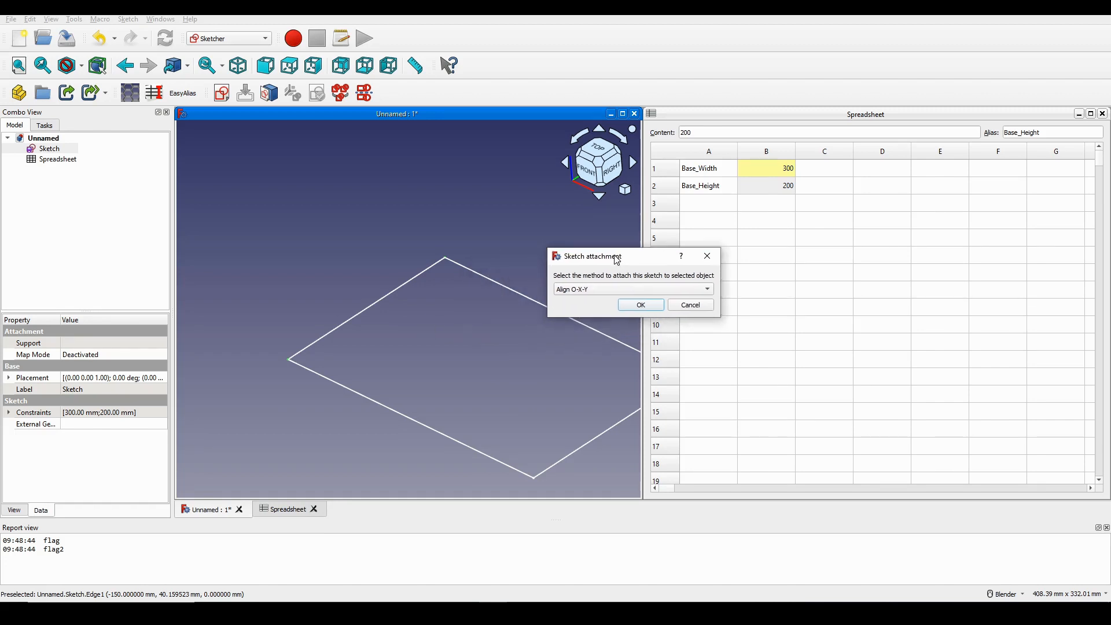
pyautogui.click(435, 335)
pyautogui.press('Print')
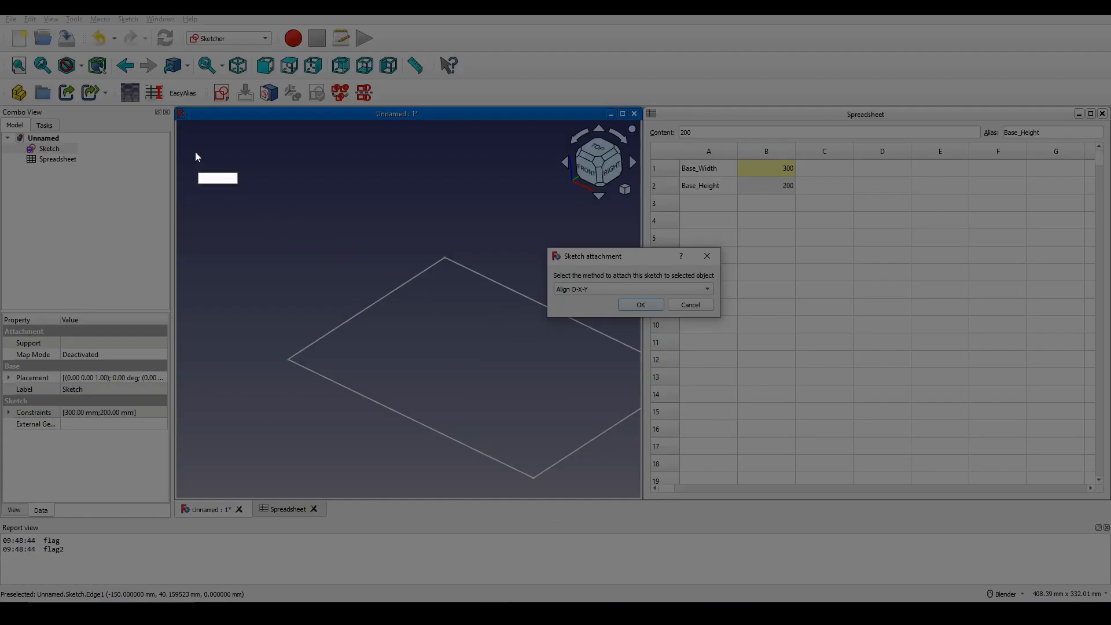
pyautogui.moveTo(184, 141); pyautogui.dragTo(748, 528)
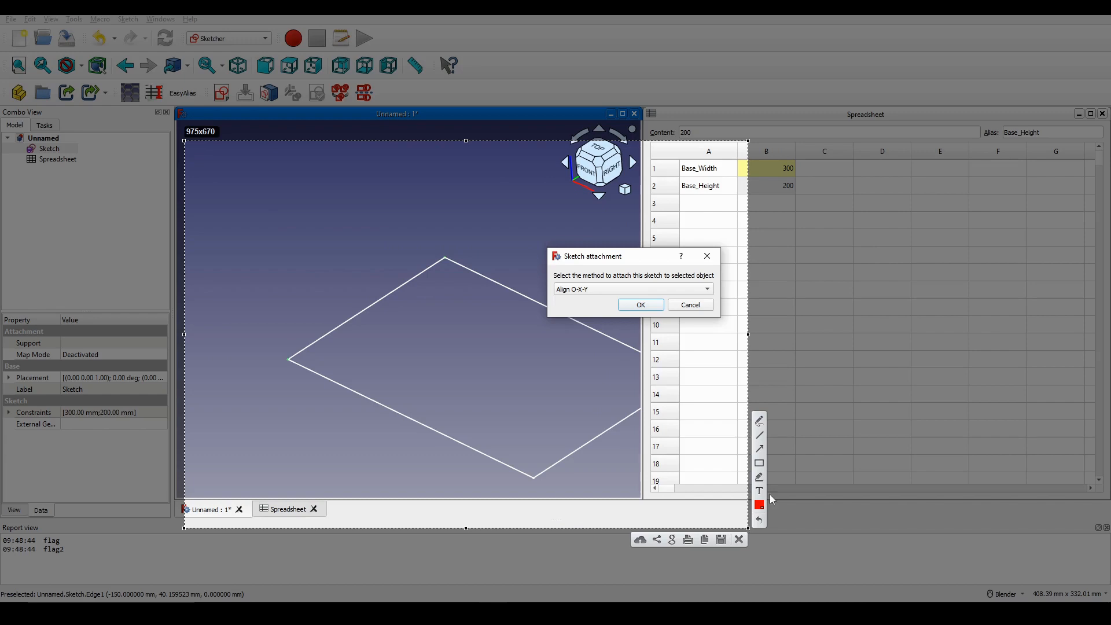
pyautogui.click(758, 422)
pyautogui.rightClick(286, 360)
pyautogui.click(276, 345)
pyautogui.click(759, 448)
pyautogui.moveTo(288, 359); pyautogui.dragTo(474, 236)
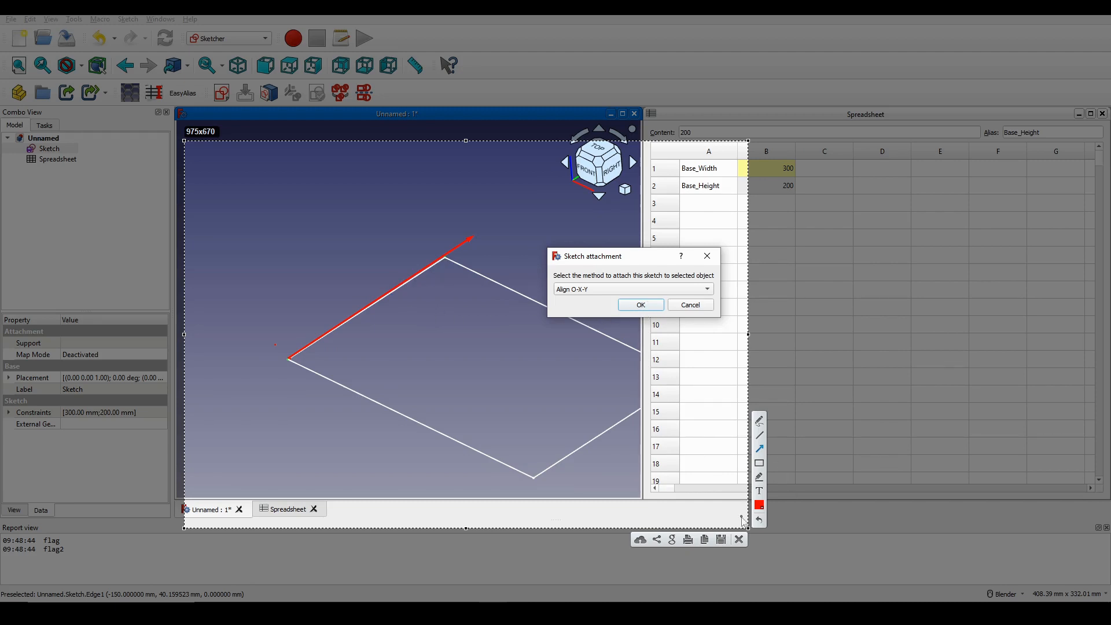
pyautogui.click(738, 539)
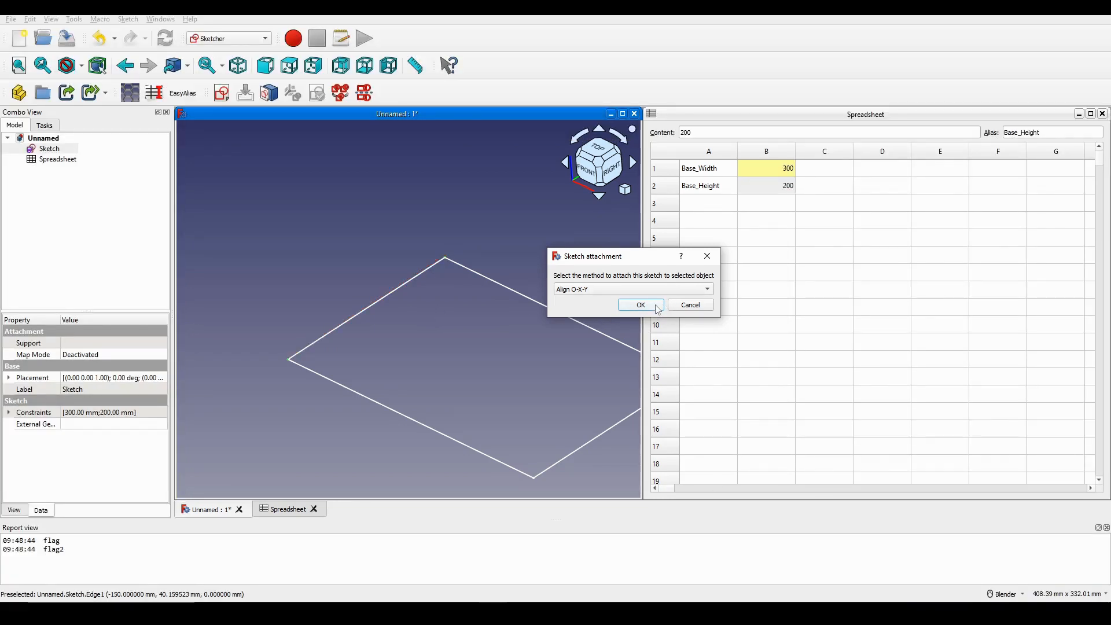
# Confirm the sketch attachment and show the new empty sketch from the top
pyautogui.click(655, 305)
pyautogui.moveTo(432, 304)
pyautogui.keyDown('shift'); pyautogui.mouseDown(button='middle')
pyautogui.moveTo(515, 307)
pyautogui.moveTo(446, 238)
pyautogui.moveTo(451, 294)
pyautogui.moveTo(312, 309)
pyautogui.moveTo(464, 332)
pyautogui.mouseUp(button='middle'); pyautogui.keyUp('shift')
pyautogui.click(615, 162)
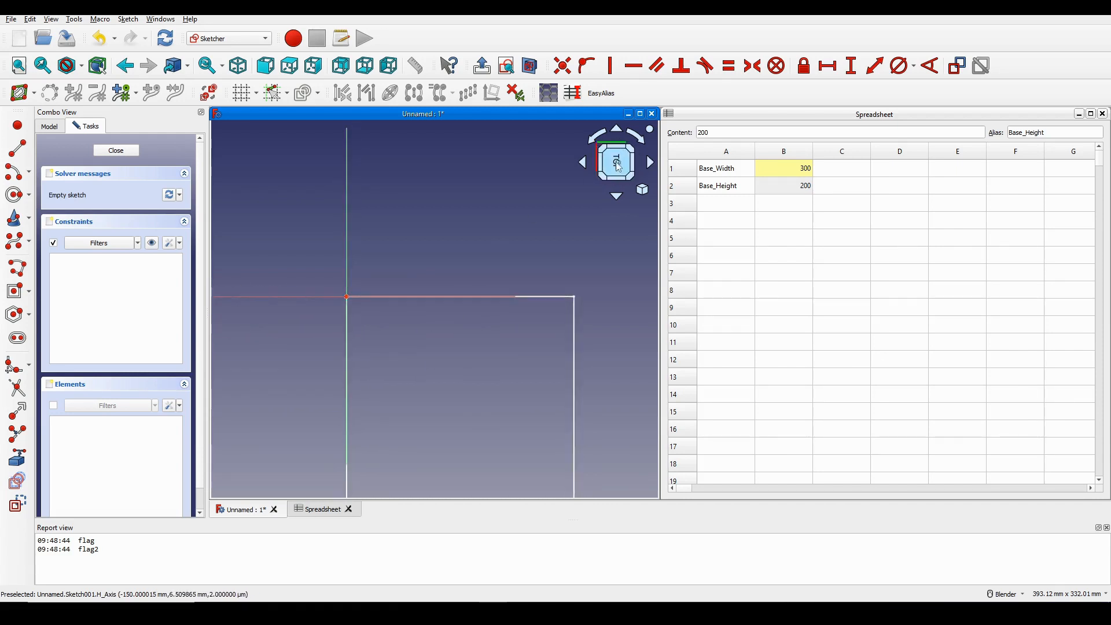
pyautogui.moveTo(445, 292)
pyautogui.keyDown('shift'); pyautogui.mouseDown(button='middle')
pyautogui.moveTo(466, 296)
pyautogui.moveTo(441, 300)
pyautogui.mouseUp(button='middle'); pyautogui.keyUp('shift')
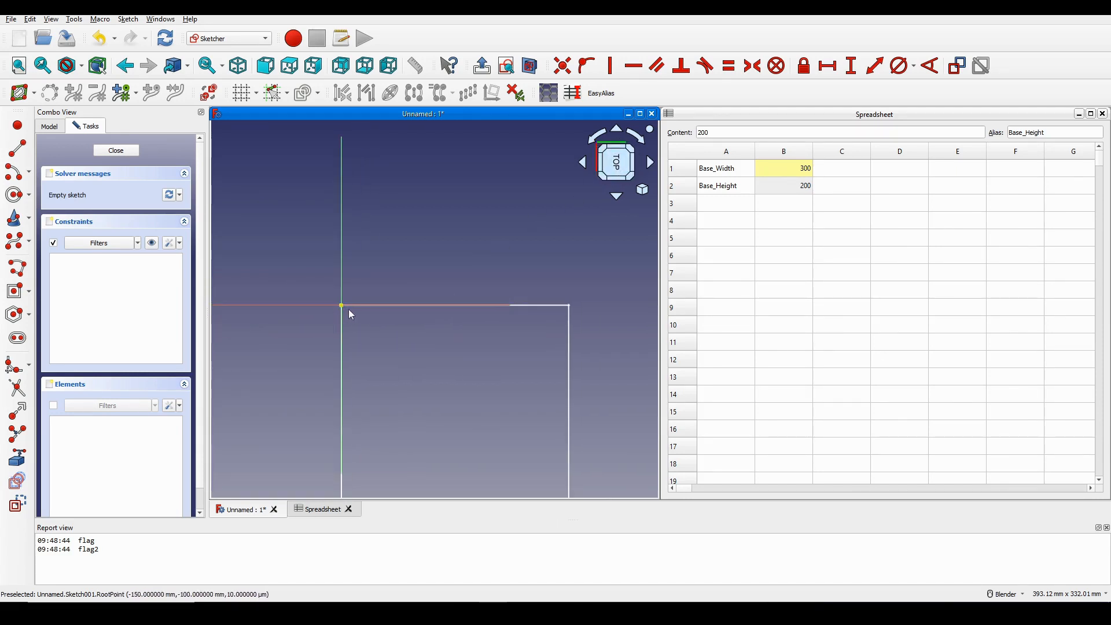
pyautogui.press('Print')
pyautogui.moveTo(300, 232); pyautogui.dragTo(600, 391)
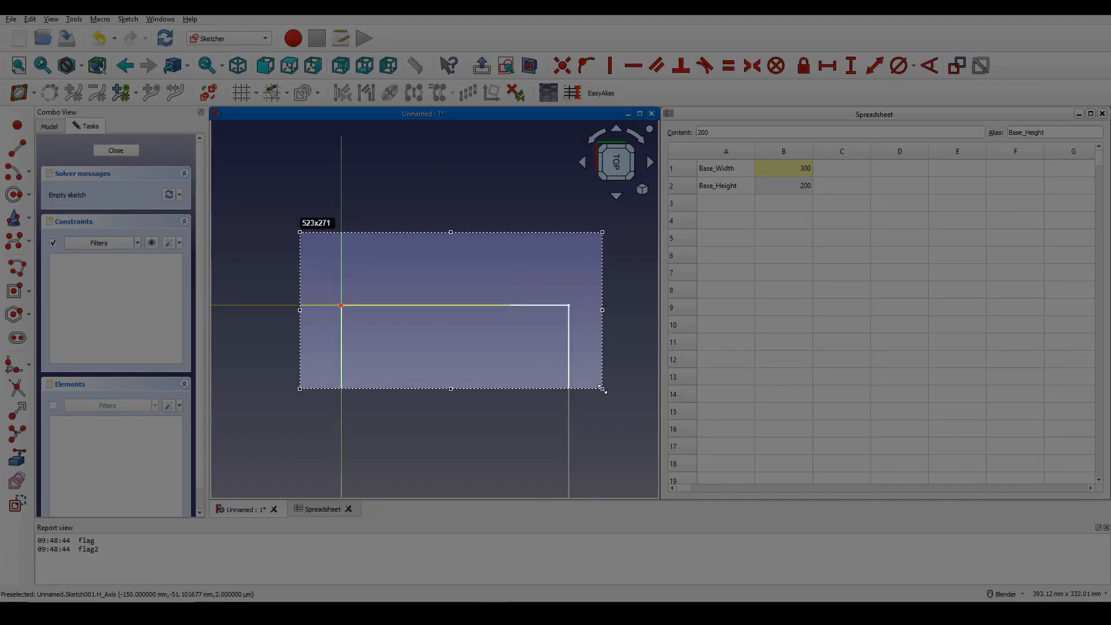
pyautogui.click(612, 284)
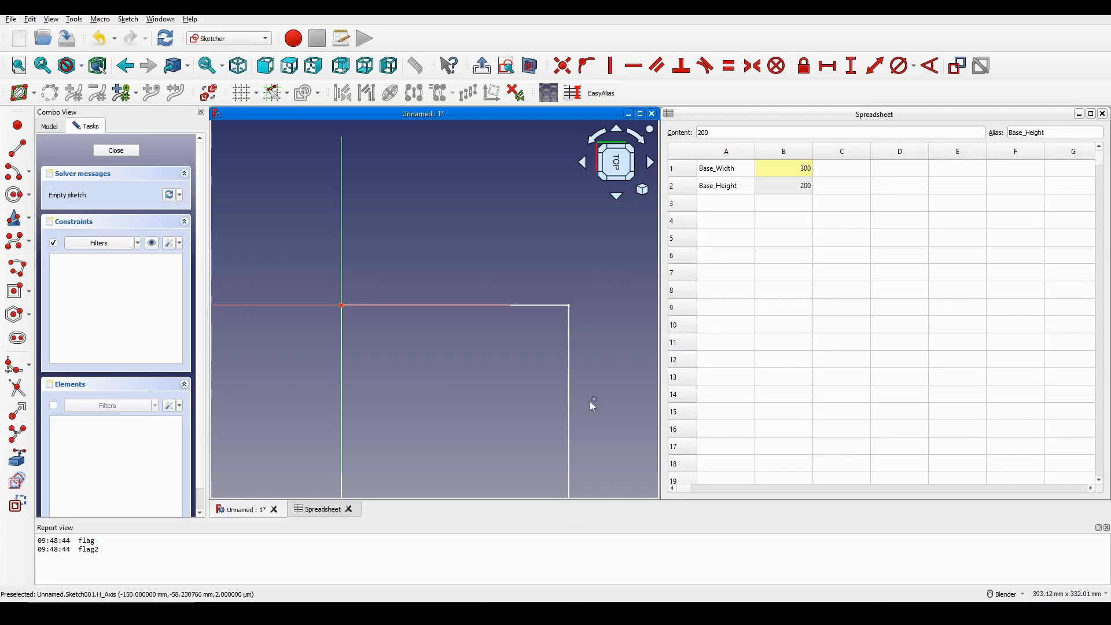
pyautogui.click(591, 402)
# Link the base rectangle's short edge along the horizontal axis into the new sketch as external geometry
pyautogui.moveTo(535, 348)
pyautogui.keyDown('ctrl'); pyautogui.mouseDown(button='middle')
pyautogui.moveTo(465, 375)
pyautogui.moveTo(496, 332)
pyautogui.moveTo(556, 306)
pyautogui.mouseUp(button='middle'); pyautogui.keyUp('ctrl')
pyautogui.keyDown('shift'); pyautogui.moveTo(555, 306); pyautogui.dragTo(536, 308, button='middle'); pyautogui.keyUp('shift')
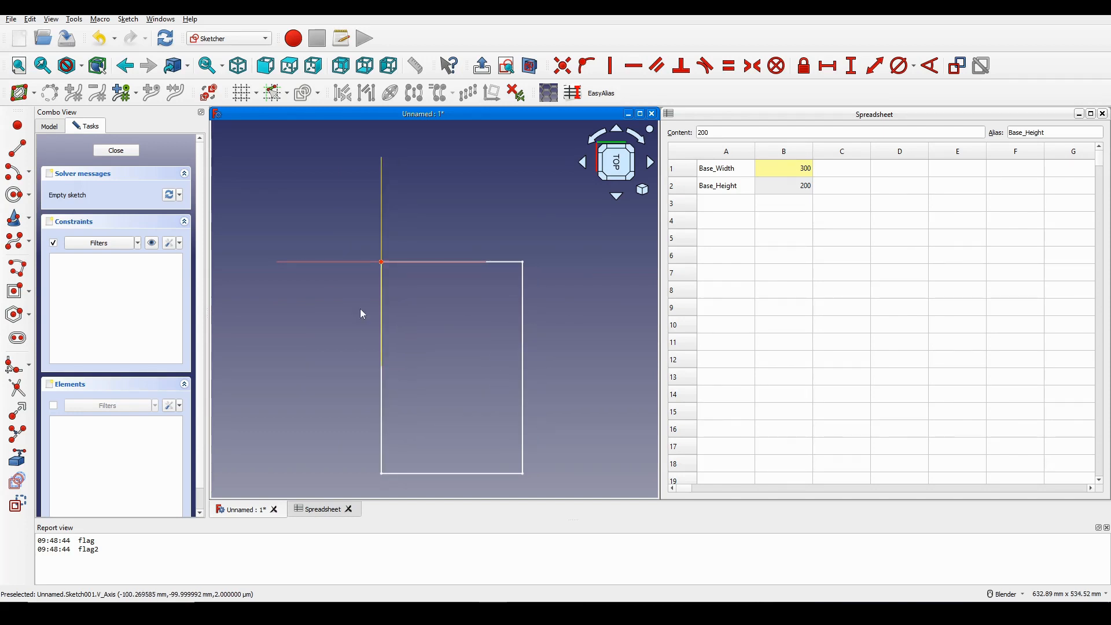
pyautogui.click(19, 456)
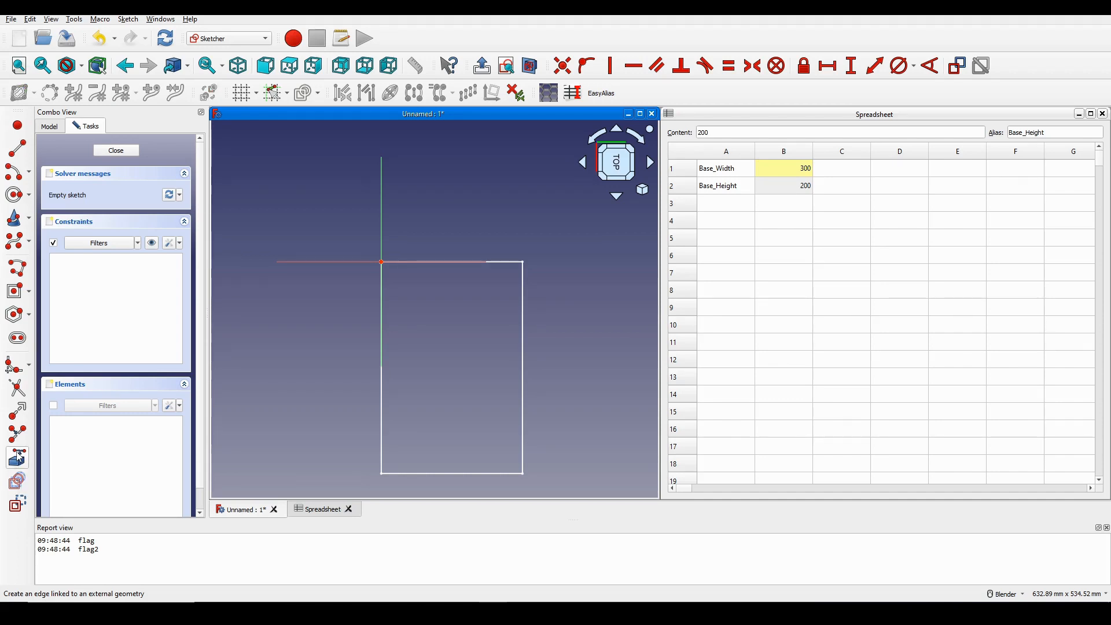
pyautogui.click(520, 262)
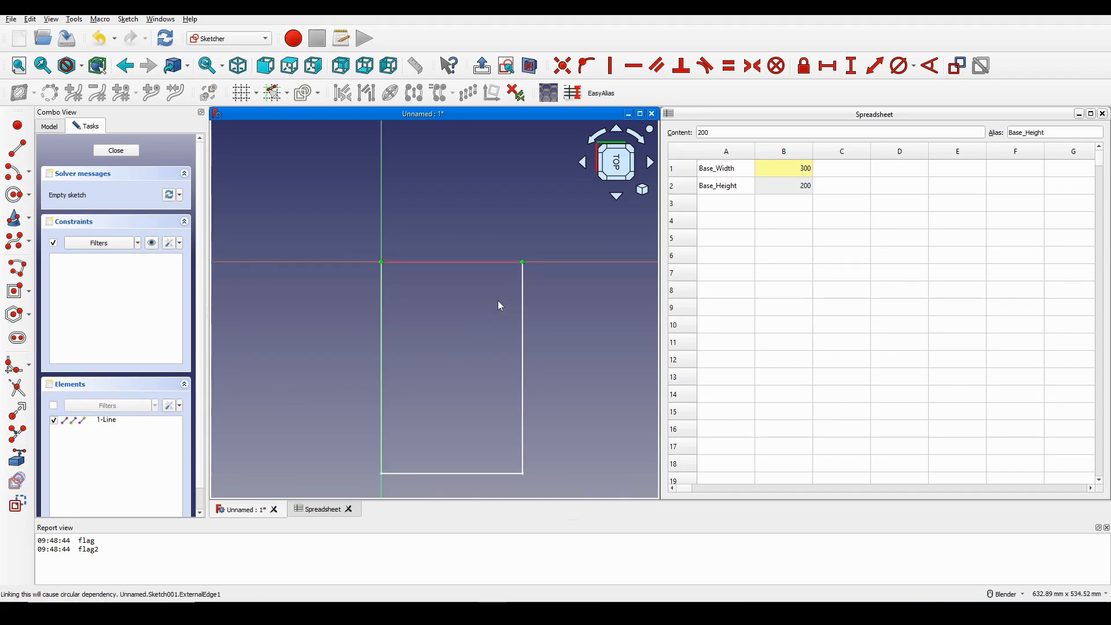
# Draw a V-shaped polyline from the sketch origin to an apex inside the base outline and back to the linked edge's other endpoint
pyautogui.scroll(2, 497, 300)
pyautogui.moveTo(534, 261)
pyautogui.keyDown('shift'); pyautogui.mouseDown(button='middle')
pyautogui.moveTo(488, 255)
pyautogui.moveTo(496, 199)
pyautogui.moveTo(499, 271)
pyautogui.mouseUp(button='middle'); pyautogui.keyUp('shift')
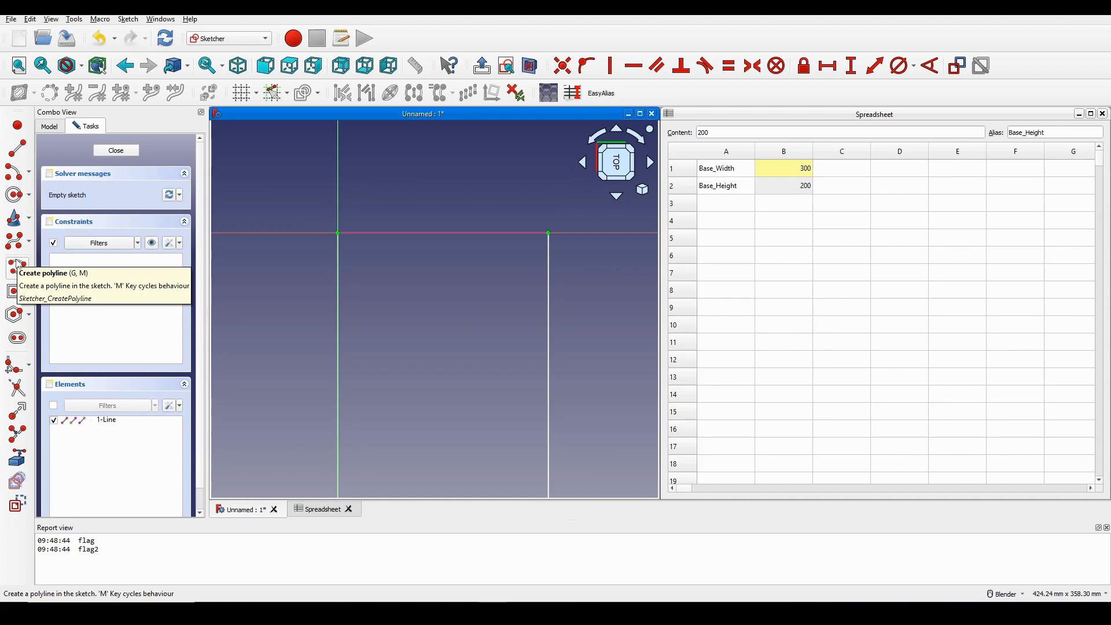
pyautogui.click(18, 265)
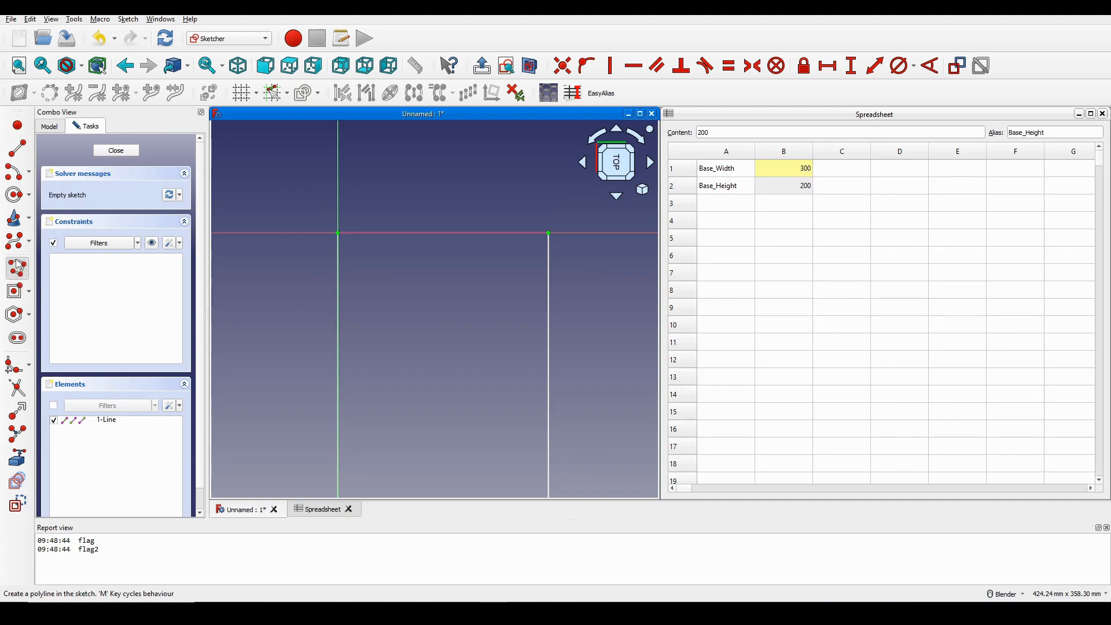
pyautogui.click(338, 233)
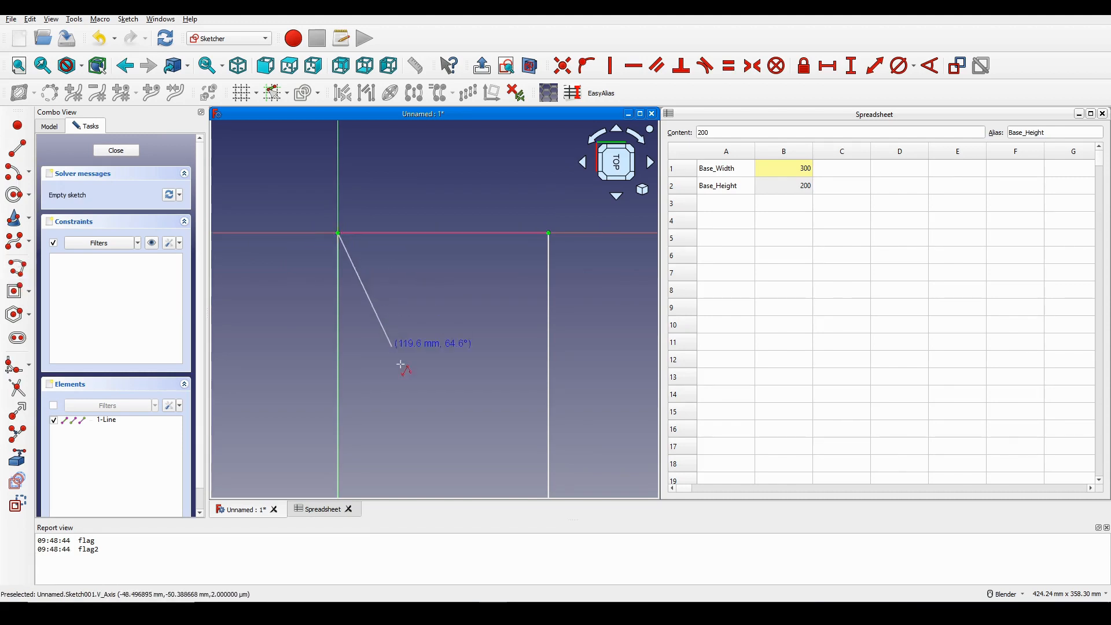
pyautogui.click(437, 430)
pyautogui.click(549, 233)
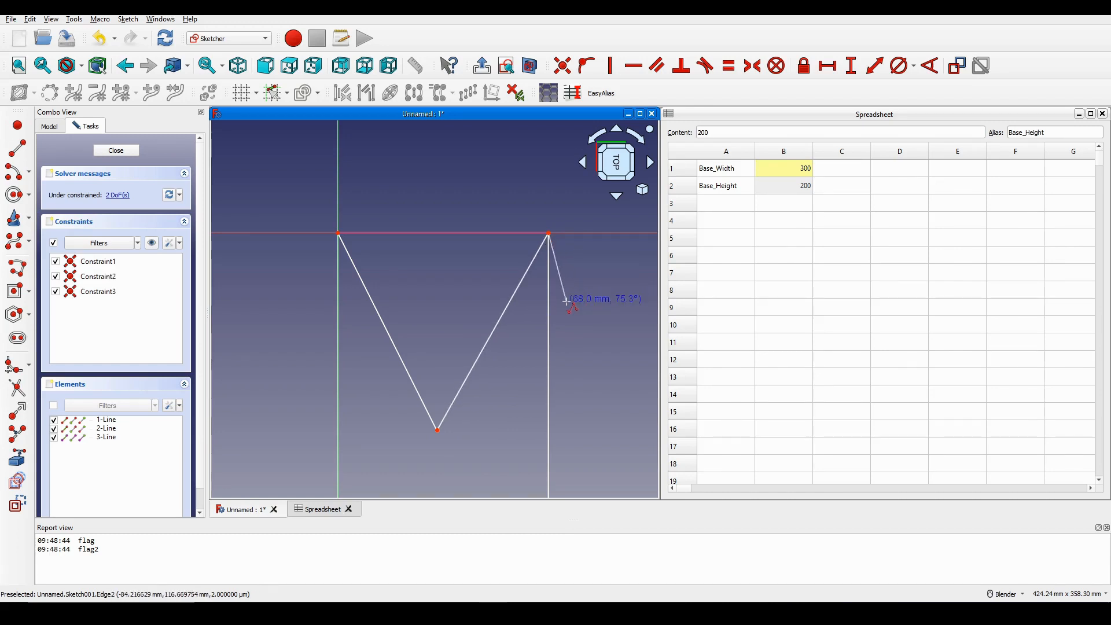
pyautogui.rightClick(591, 310)
pyautogui.scroll(-3, 591, 315)
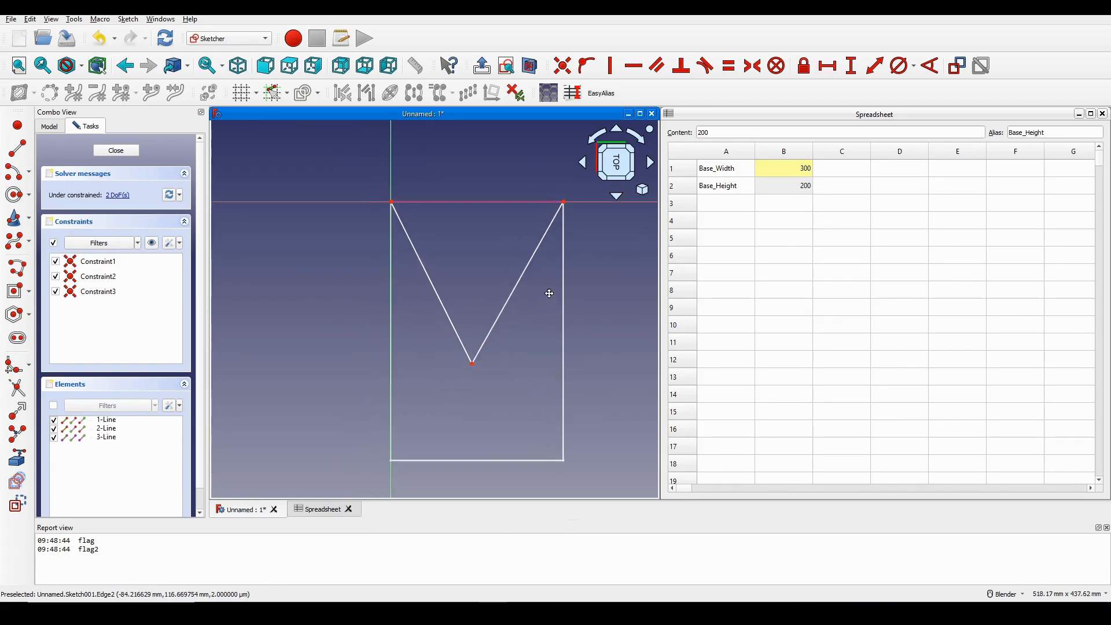
# Draw a vertical line about 225 mm long from near the linked edge's midpoint to just beyond the V's apex
pyautogui.click(17, 148)
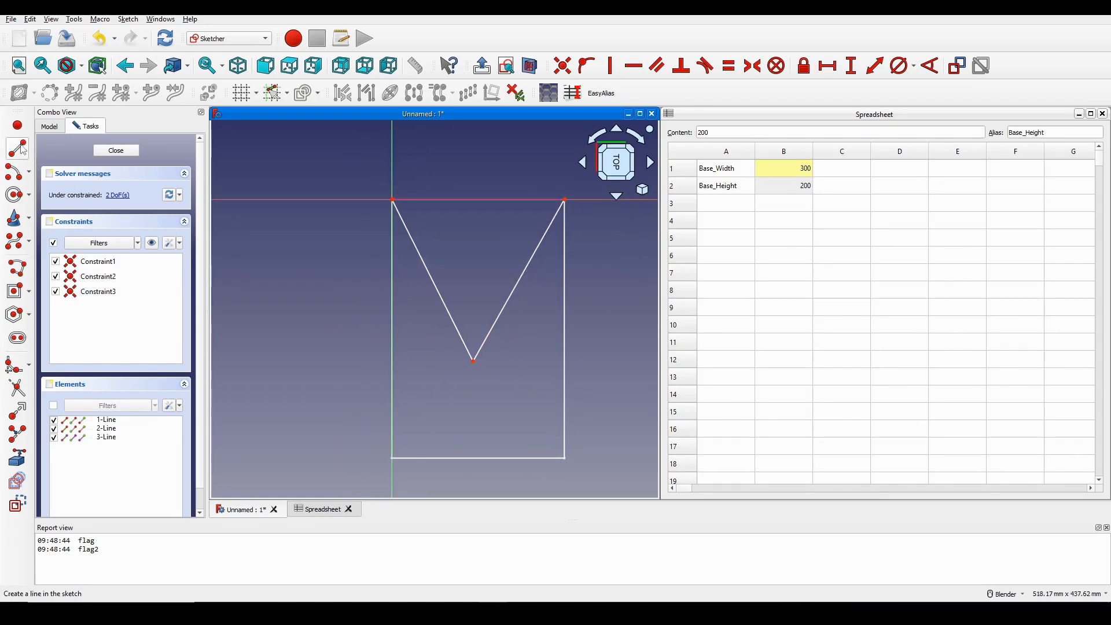
pyautogui.click(477, 199)
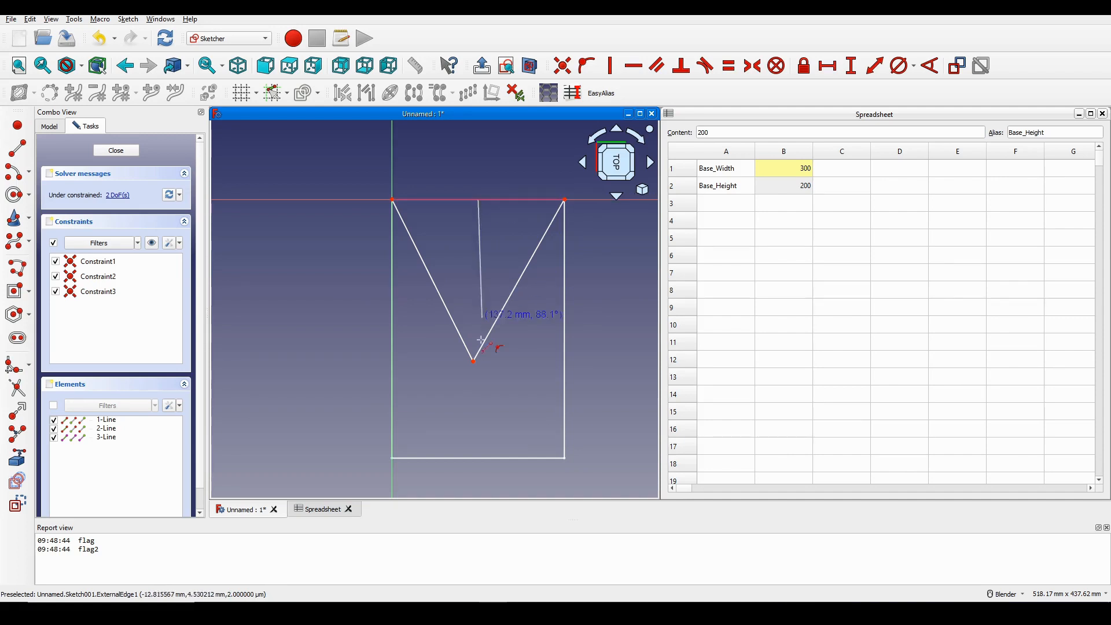
pyautogui.click(478, 393)
pyautogui.rightClick(553, 345)
pyautogui.keyDown('shift'); pyautogui.moveTo(525, 360); pyautogui.dragTo(514, 377, button='middle'); pyautogui.keyUp('shift')
pyautogui.scroll(1, 454, 234)
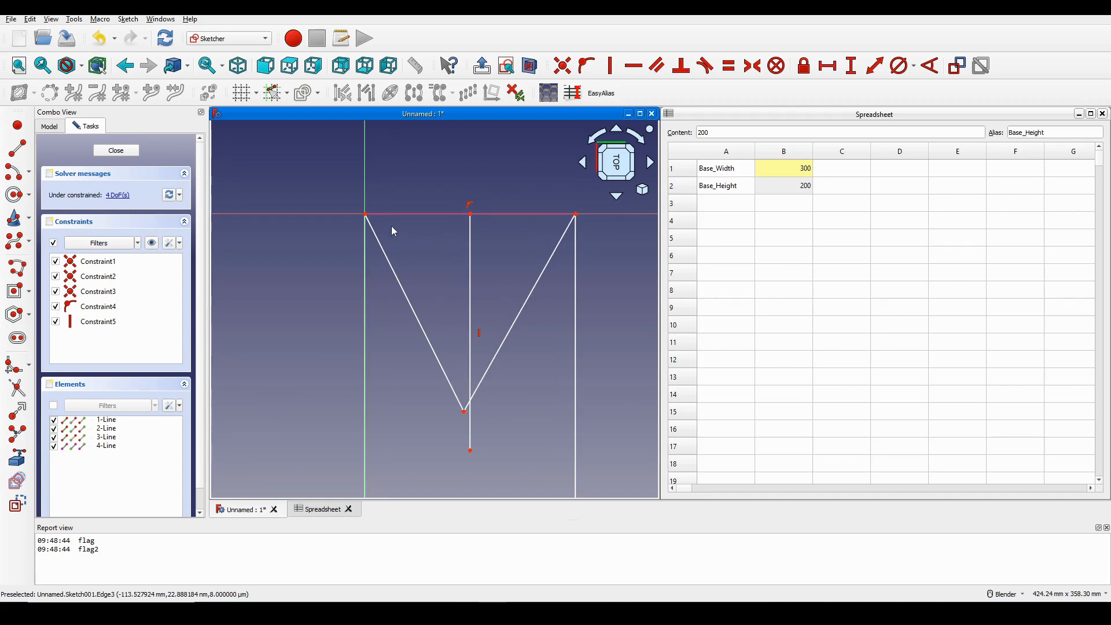
# Constrain the linked edge's two endpoints to be symmetric about the vertical line
pyautogui.click(365, 214)
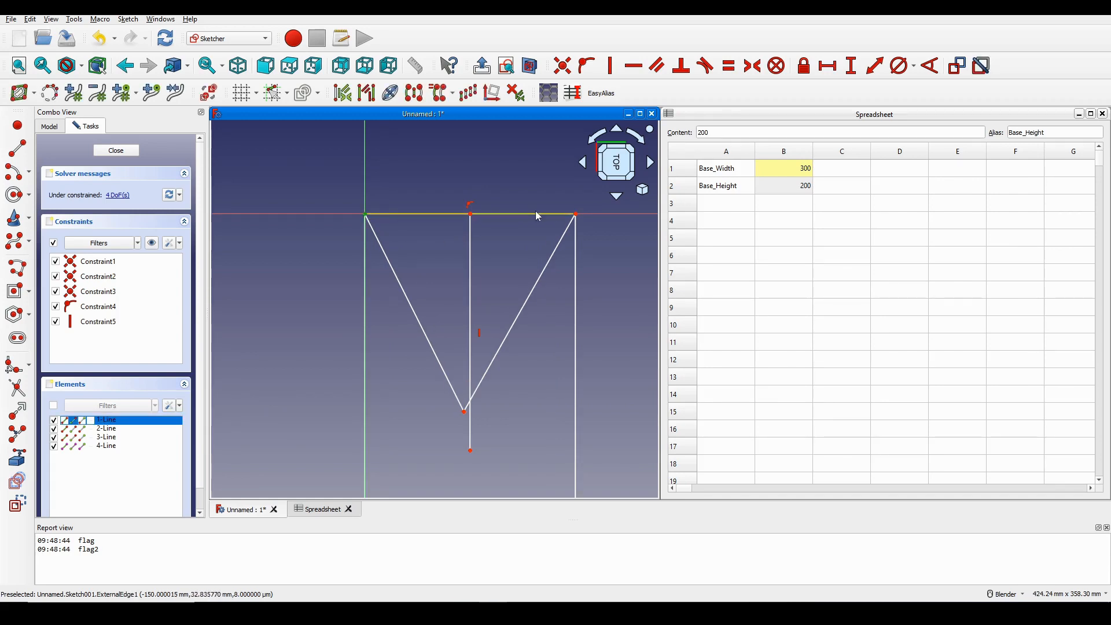
pyautogui.click(576, 215)
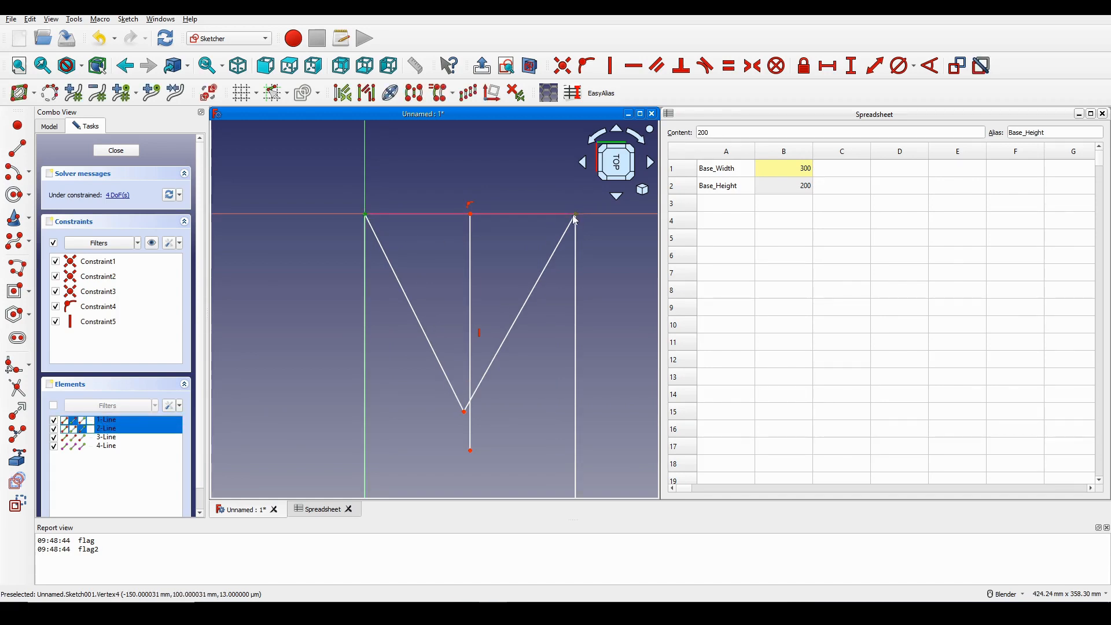
pyautogui.click(470, 286)
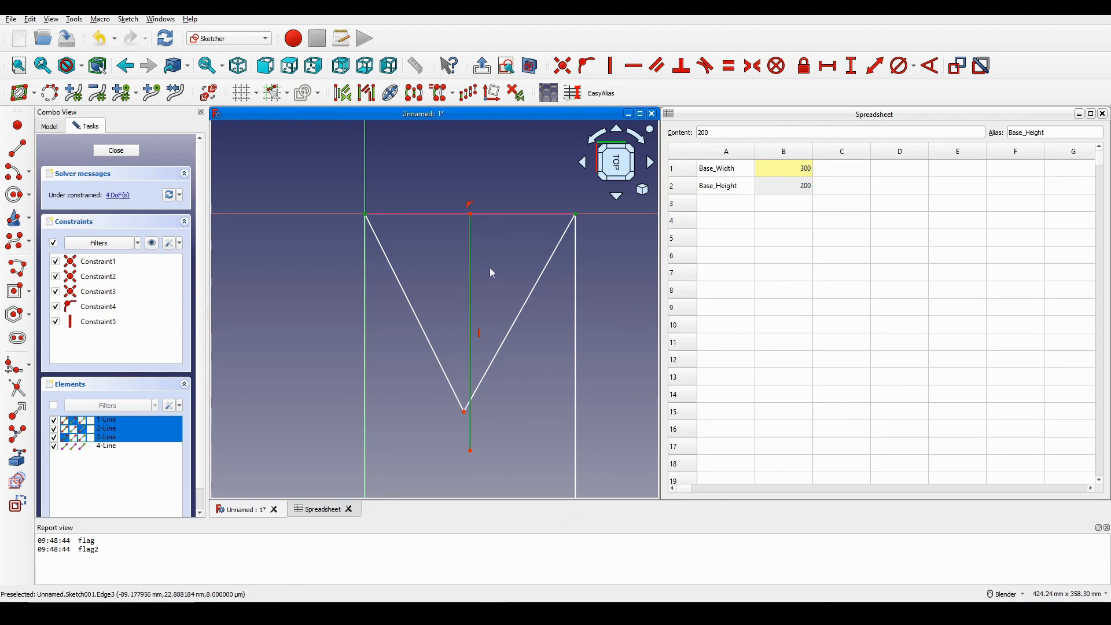
pyautogui.press('s')
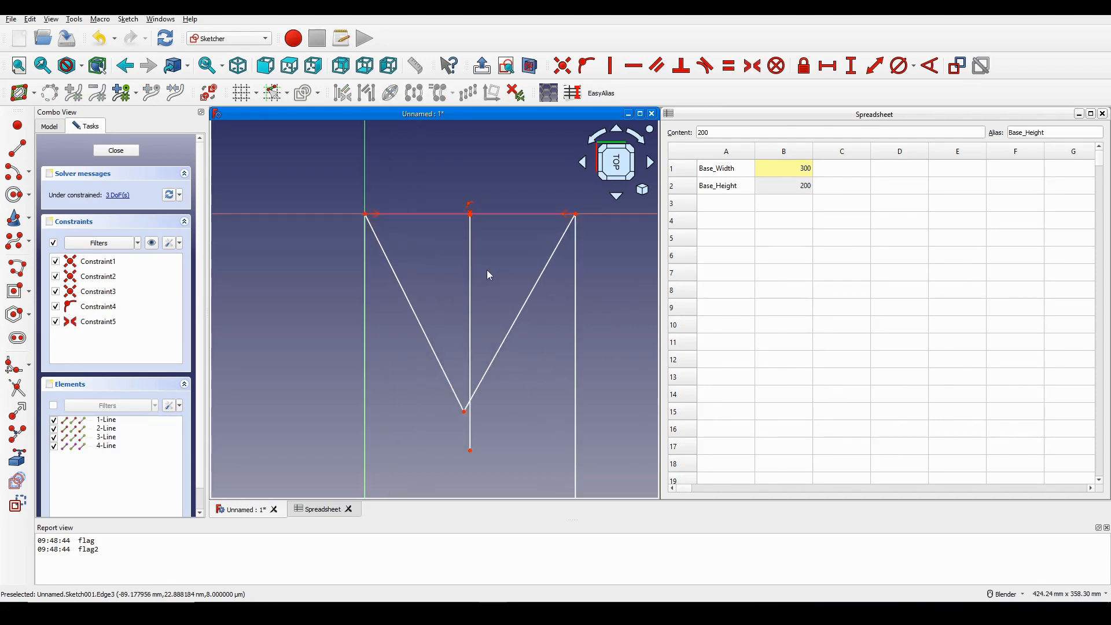
pyautogui.keyDown('shift'); pyautogui.moveTo(482, 272); pyautogui.dragTo(471, 247, button='middle'); pyautogui.keyUp('shift')
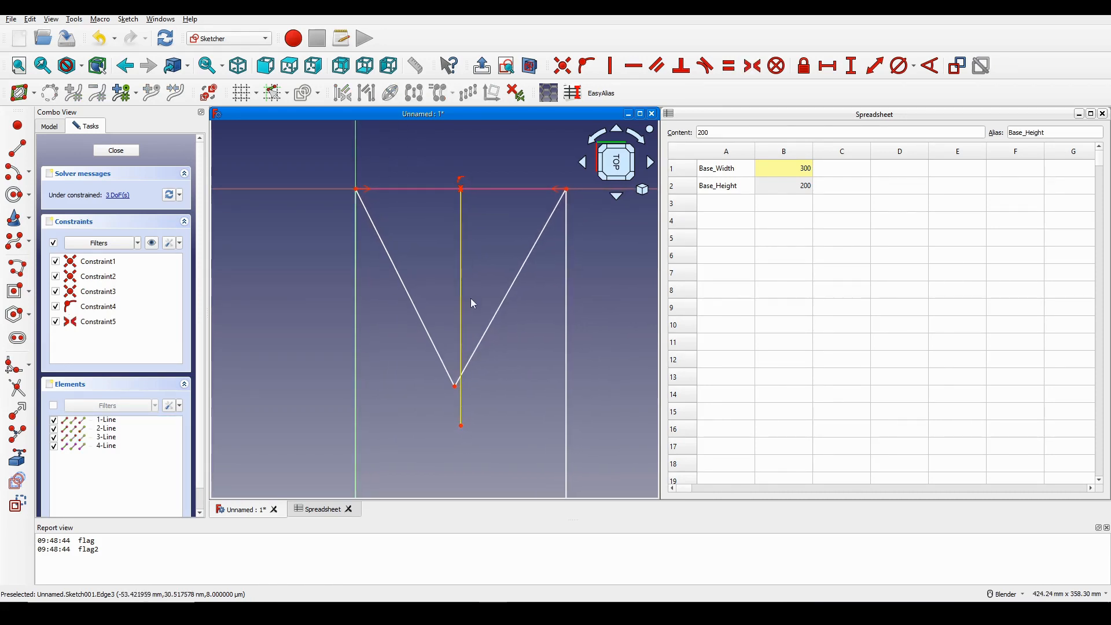
pyautogui.click(458, 271)
pyautogui.scroll(-2, 478, 280)
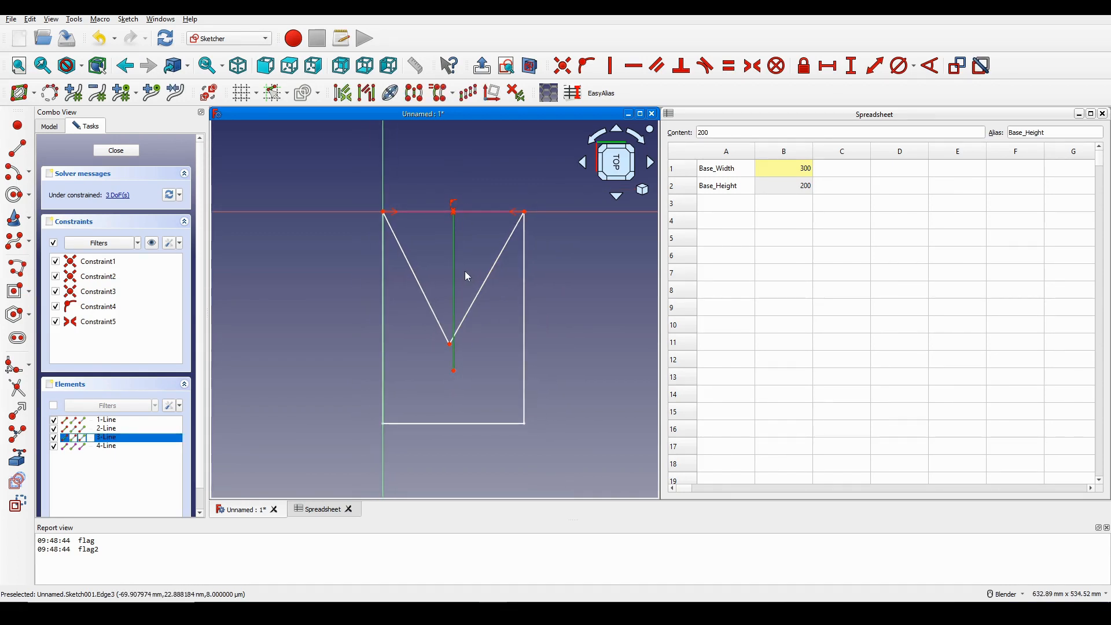
pyautogui.press('i')
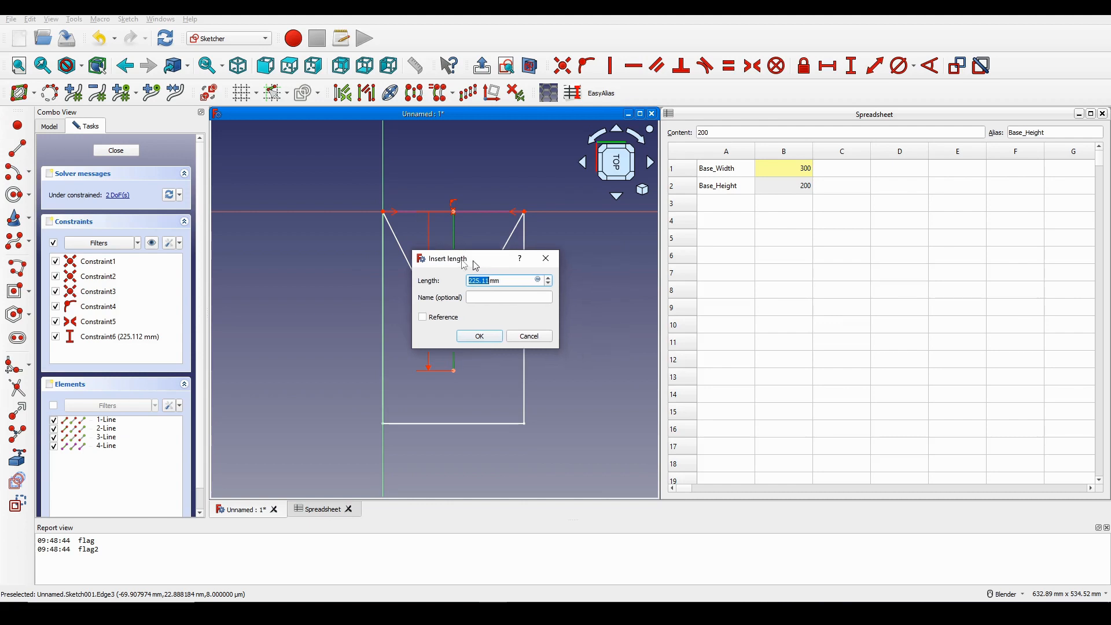
pyautogui.moveTo(475, 265); pyautogui.dragTo(308, 271)
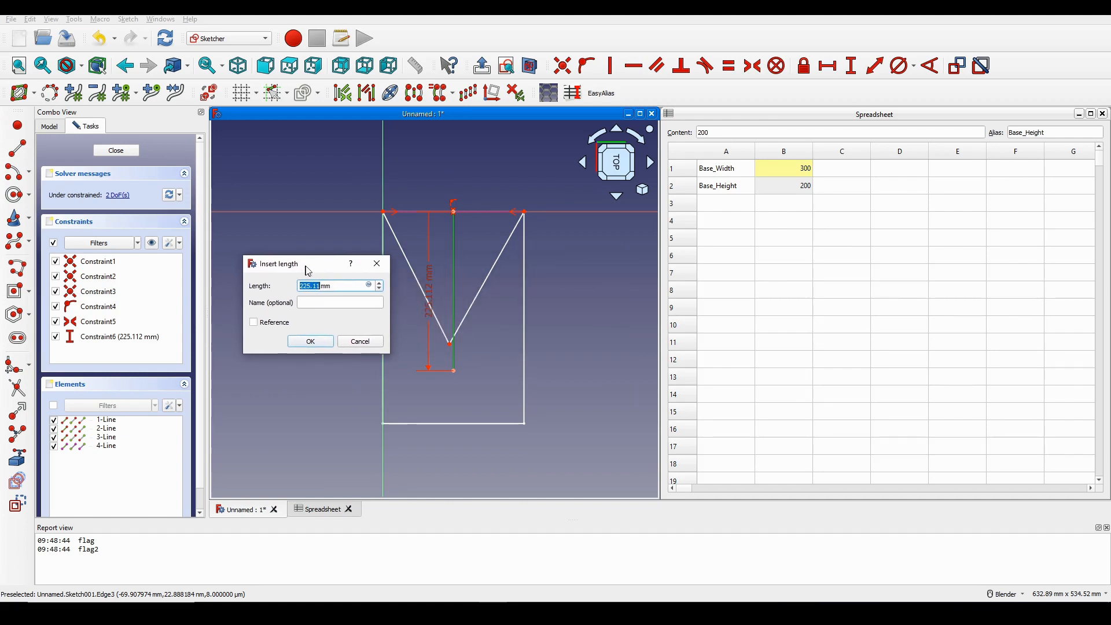
pyautogui.click(370, 285)
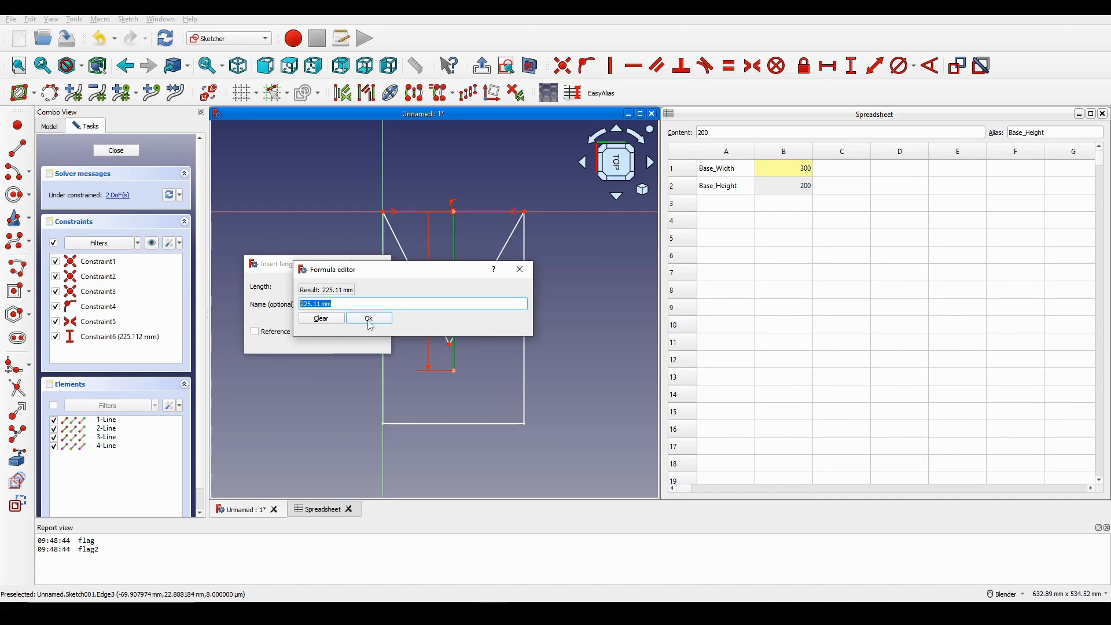
pyautogui.click(512, 269)
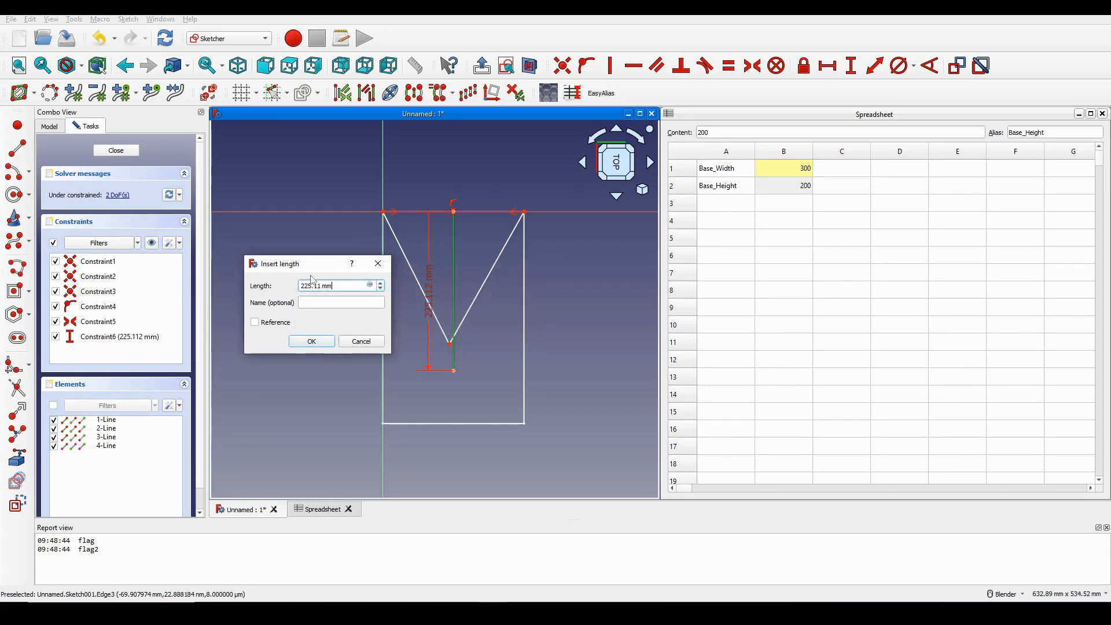
pyautogui.moveTo(320, 265); pyautogui.dragTo(320, 269)
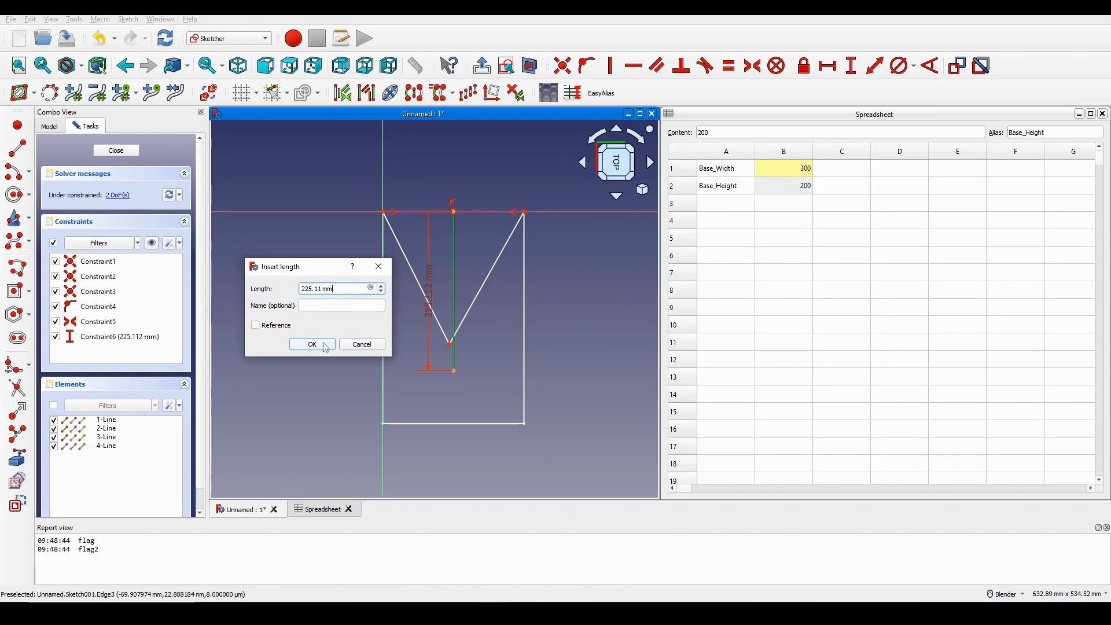
pyautogui.click(371, 345)
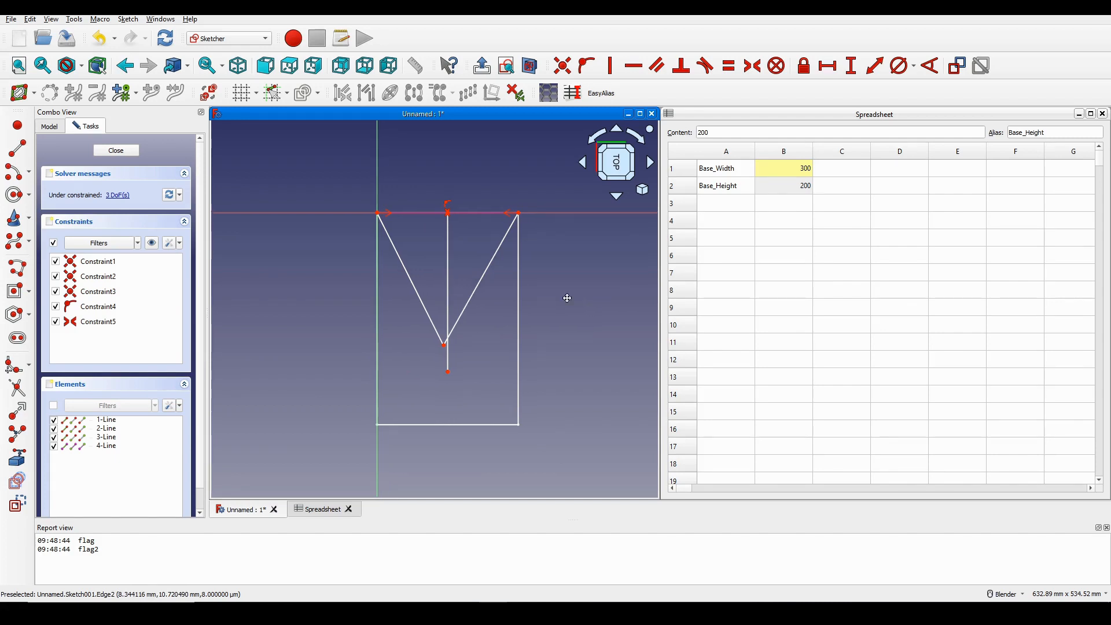
# Enter the label Stand_Height in spreadsheet cell A4
pyautogui.click(738, 225)
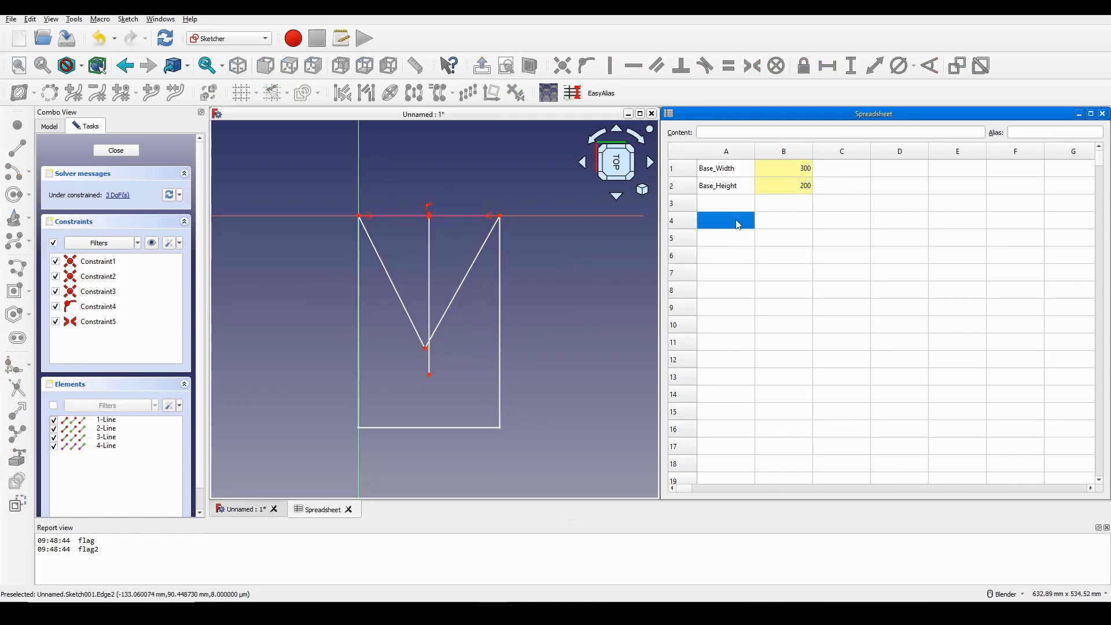
pyautogui.doubleClick(744, 222)
pyautogui.write('Stand_Height')
pyautogui.press('Return')
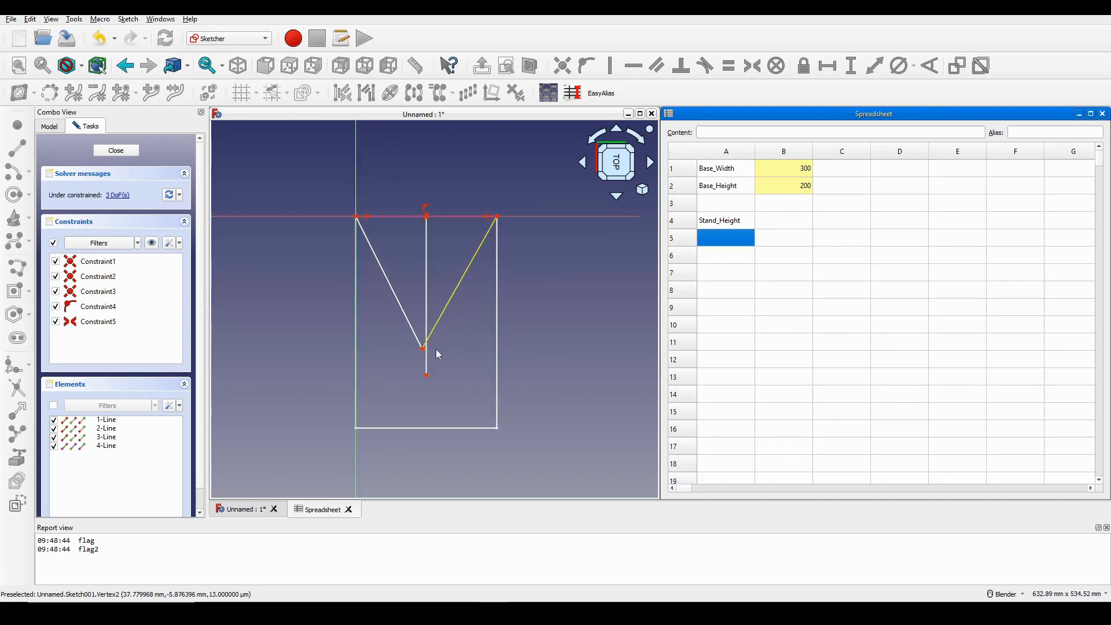
# Assign the alias Stand_Height to spreadsheet cell B4
pyautogui.scroll(2, 436, 349)
pyautogui.keyDown('shift'); pyautogui.moveTo(499, 304); pyautogui.dragTo(497, 303, button='middle'); pyautogui.keyUp('shift')
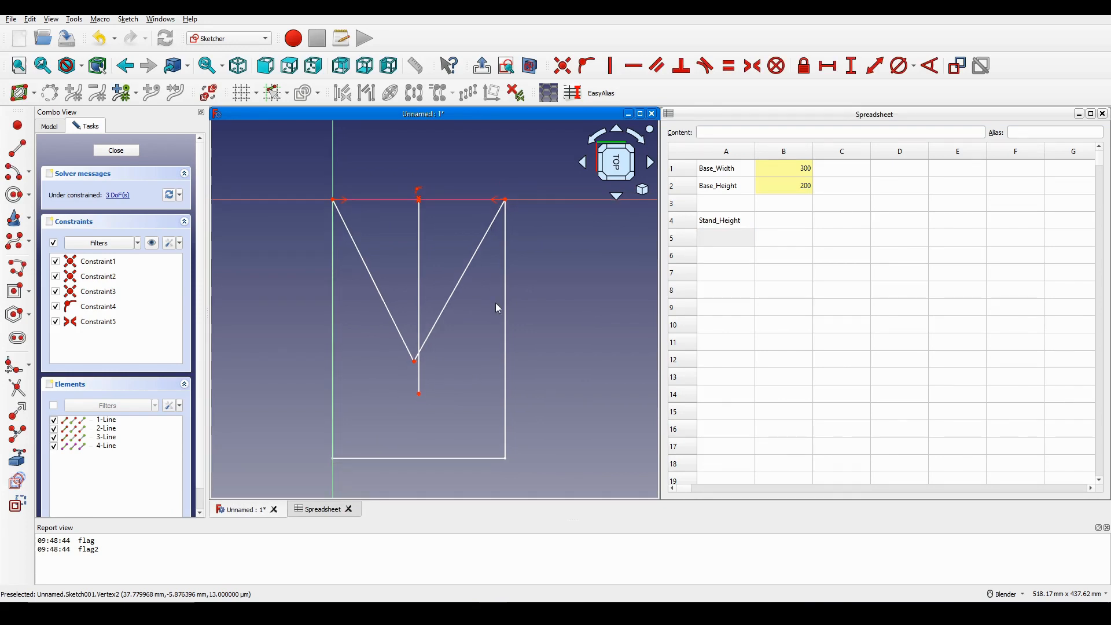
pyautogui.click(785, 226)
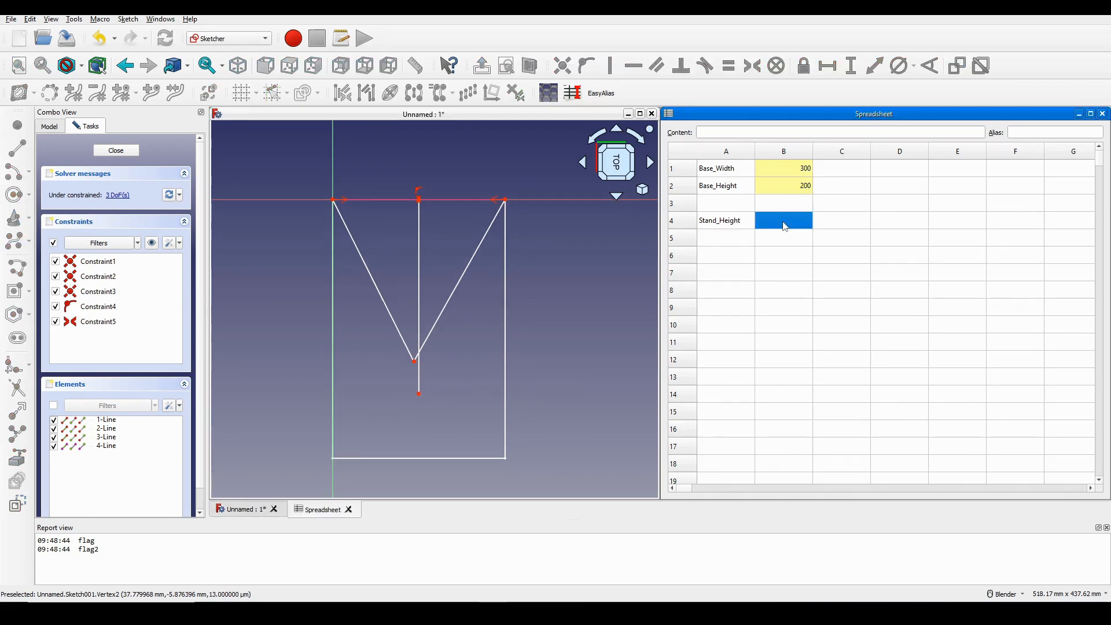
pyautogui.click(1030, 131)
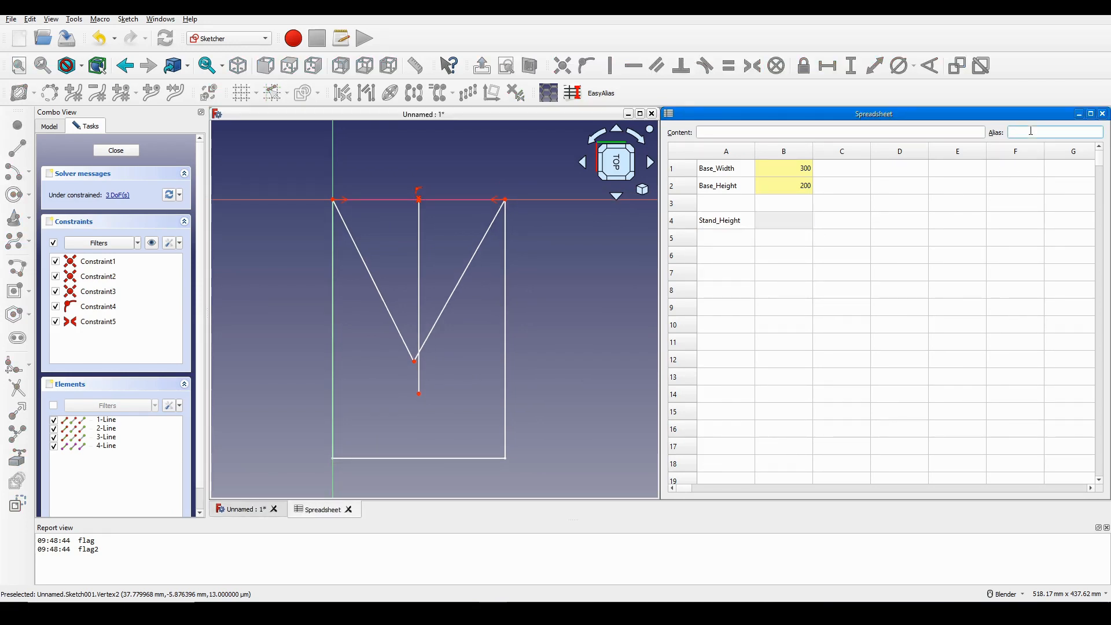
pyautogui.write('Stand_Height')
pyautogui.press('Return')
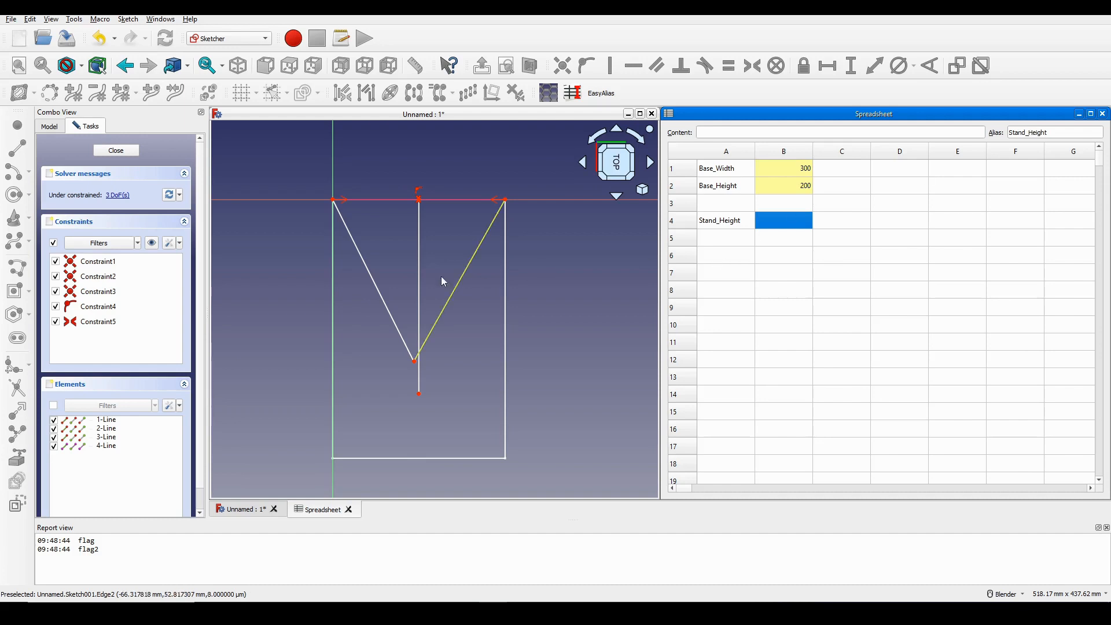
pyautogui.moveTo(421, 265)
pyautogui.keyDown('shift'); pyautogui.mouseDown(button='middle')
pyautogui.moveTo(428, 247)
pyautogui.moveTo(490, 258)
pyautogui.mouseUp(button='middle'); pyautogui.keyUp('shift')
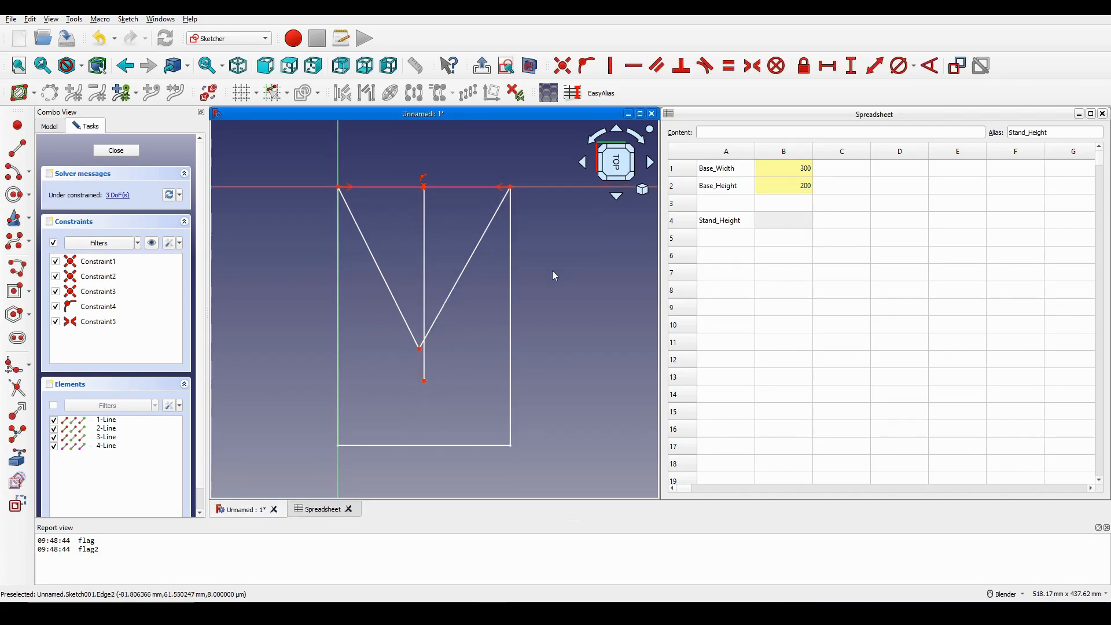
pyautogui.click(423, 283)
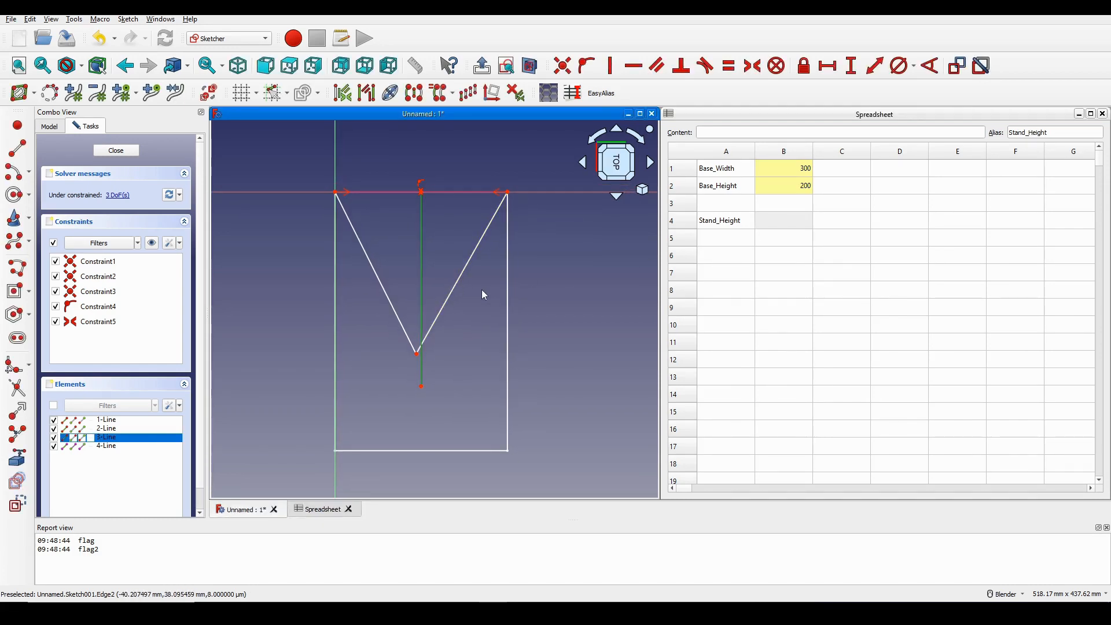
pyautogui.press('i')
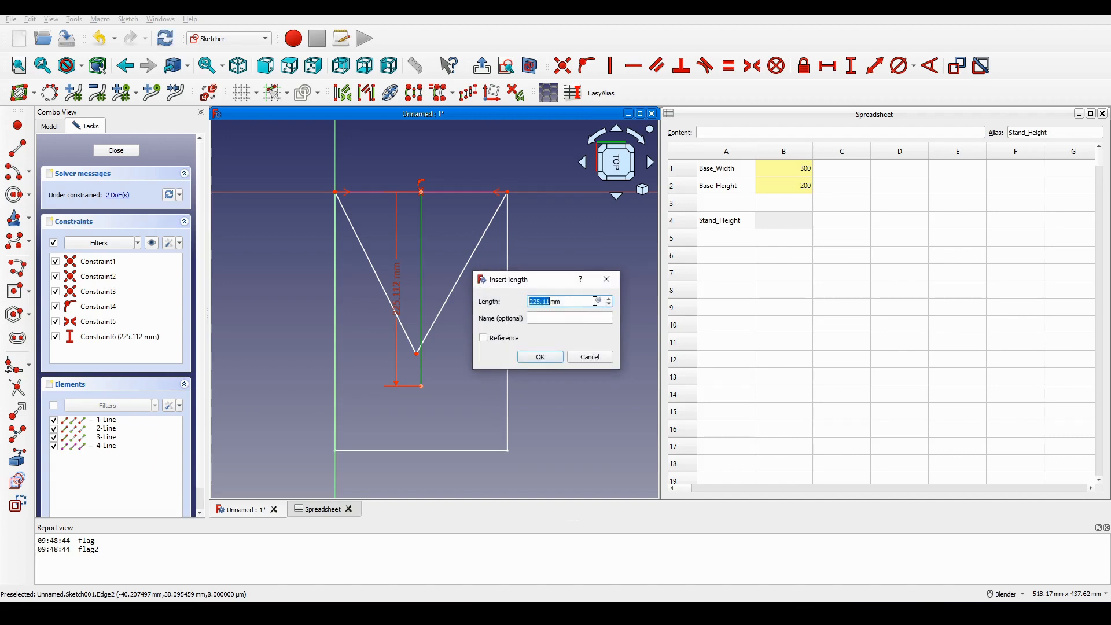
pyautogui.click(598, 301)
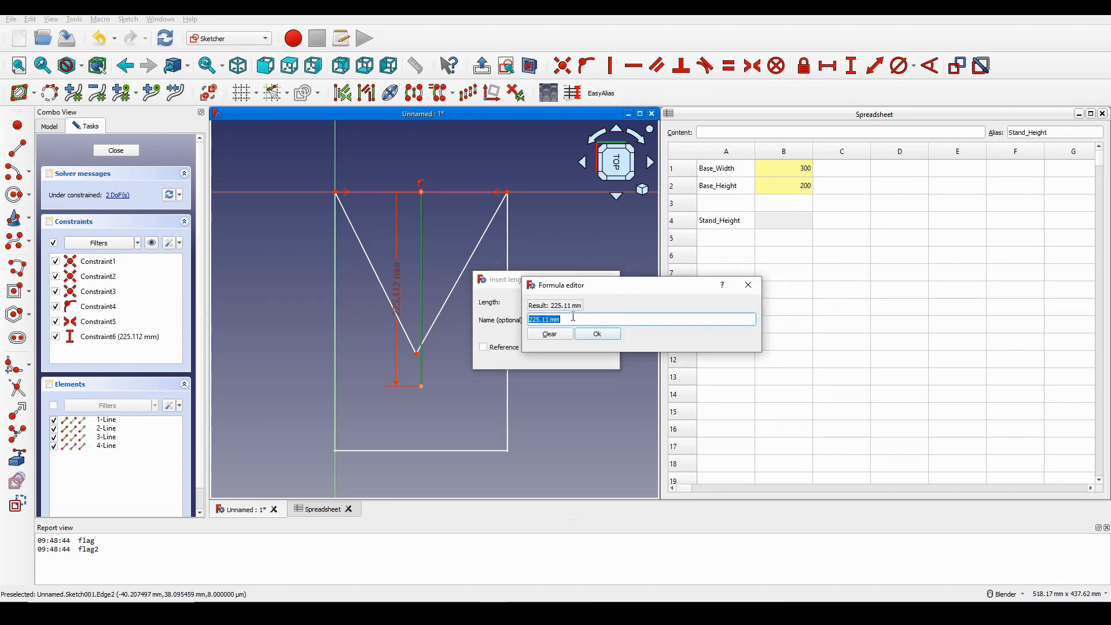
pyautogui.write('Spreadsheet.')
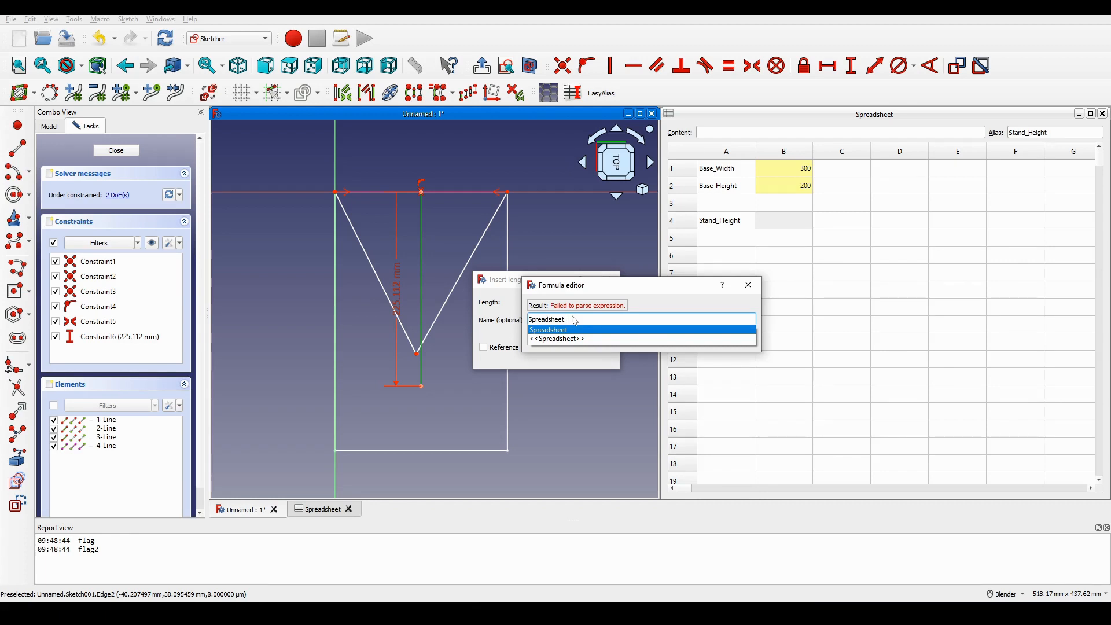
pyautogui.write('stand')
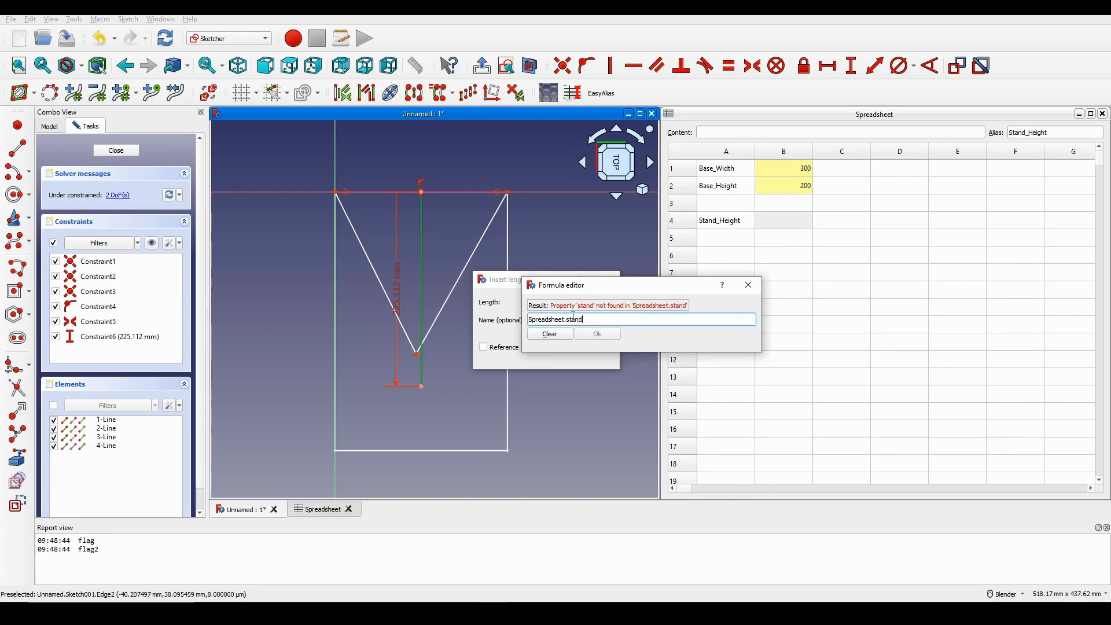
pyautogui.press('BackSpace')
pyautogui.press('BackSpace')
pyautogui.write('Stand')
pyautogui.click(562, 335)
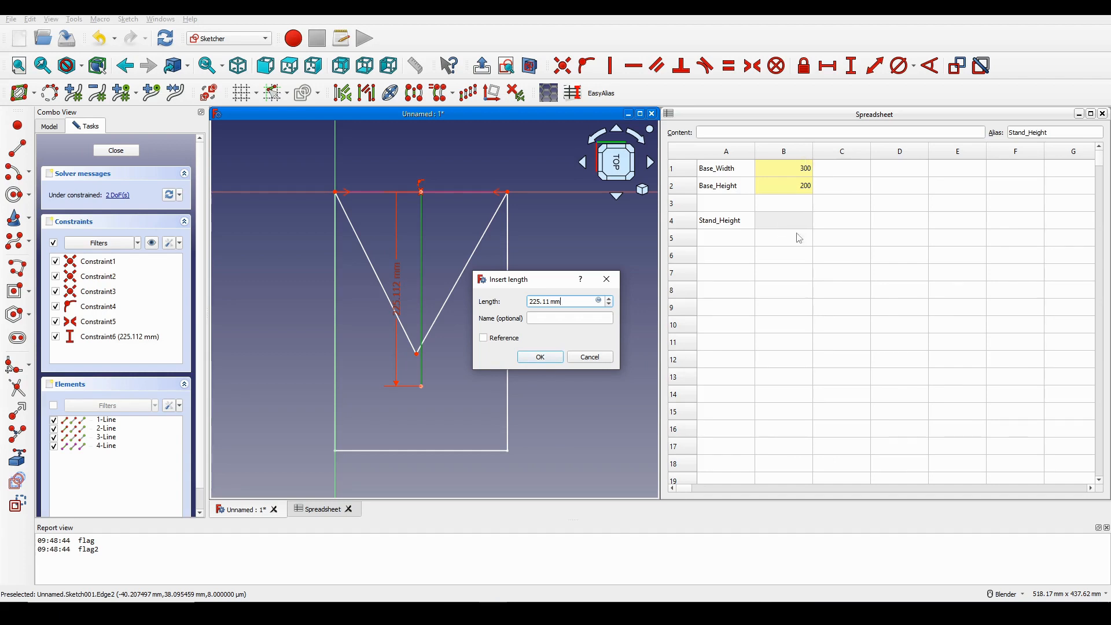
pyautogui.click(597, 358)
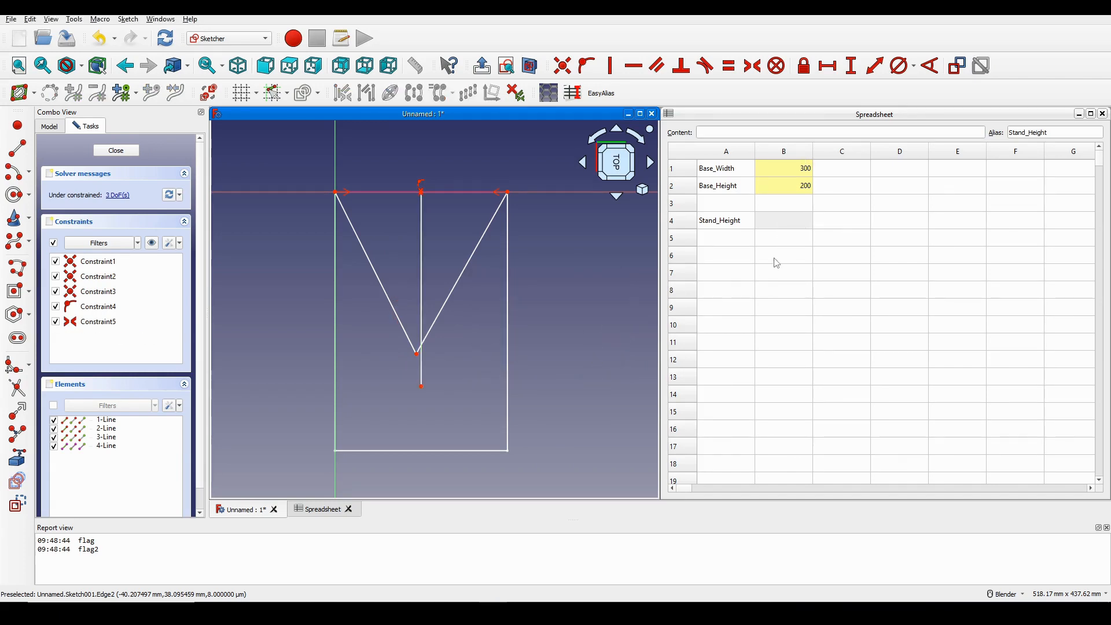
# Enter 500 as the Stand_Height value in spreadsheet cell B4 and change it to 400
pyautogui.click(783, 236)
pyautogui.click(785, 225)
pyautogui.click(782, 237)
pyautogui.click(796, 228)
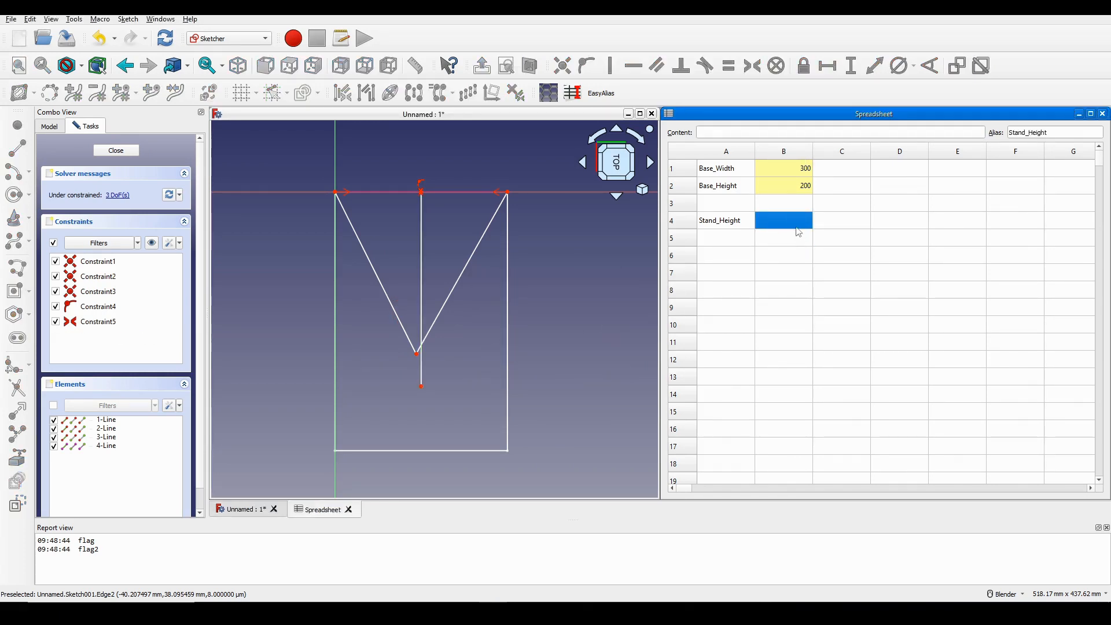
pyautogui.doubleClick(796, 218)
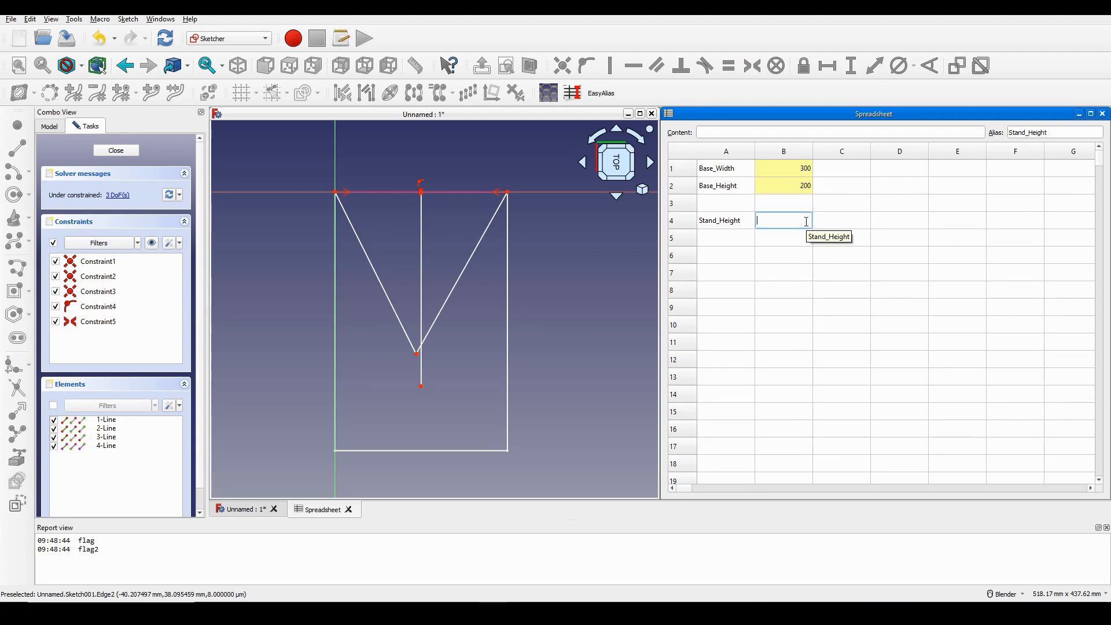
pyautogui.write('500')
pyautogui.press('Return')
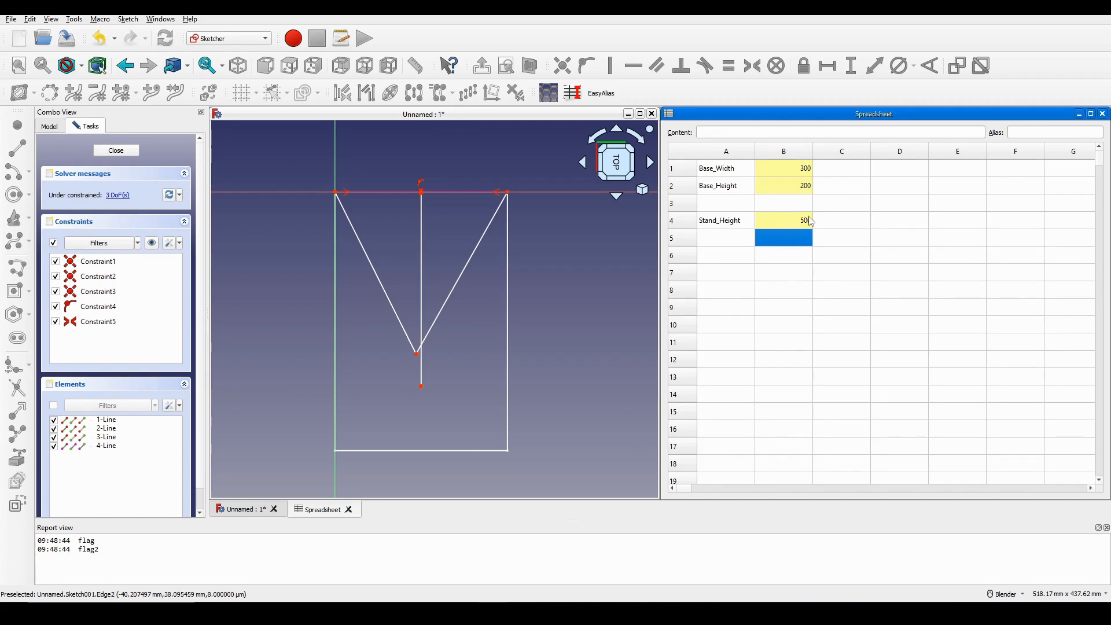
pyautogui.doubleClick(809, 220)
pyautogui.write('400')
pyautogui.press('Return')
# Add a vertical length constraint to the sketch's middle line, driven by the expression Spreadsheet.Stand_Height
pyautogui.click(538, 334)
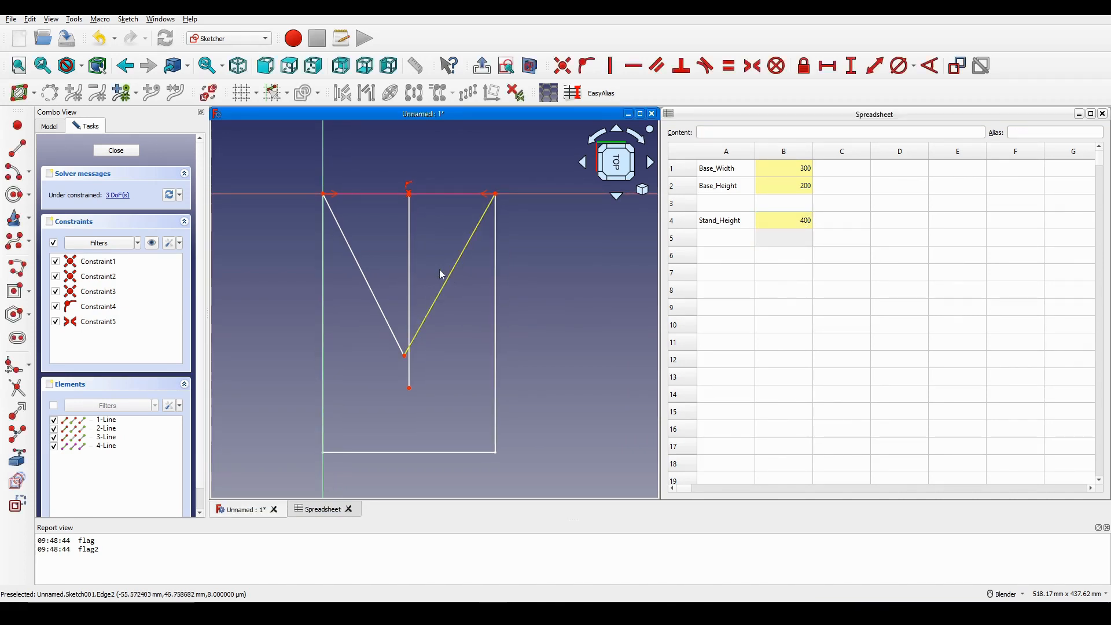
pyautogui.click(410, 265)
pyautogui.press('i')
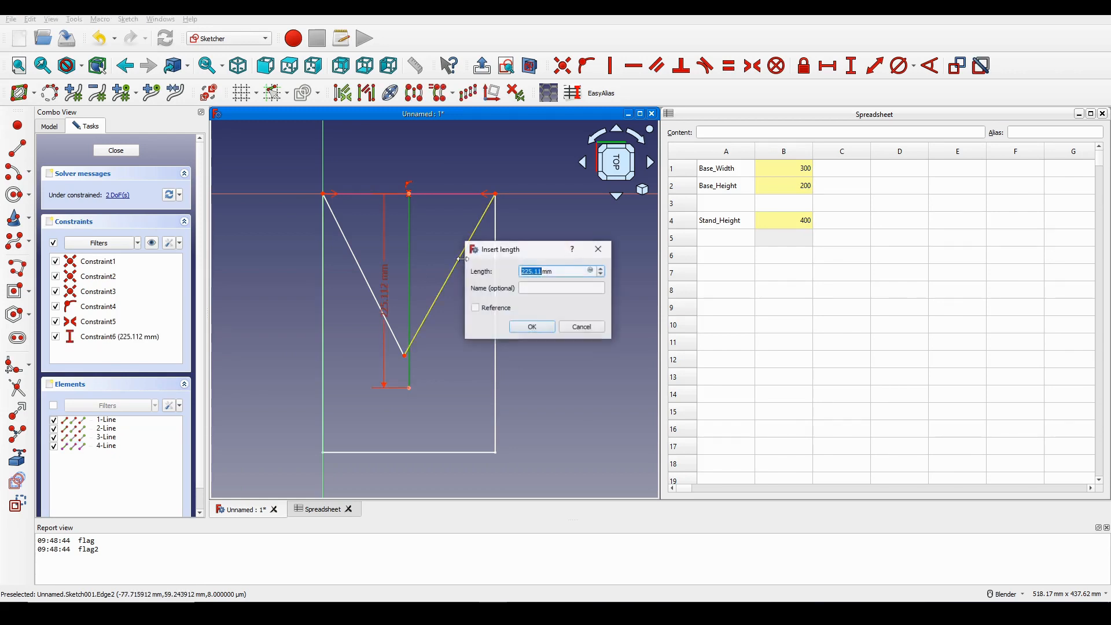
pyautogui.click(591, 271)
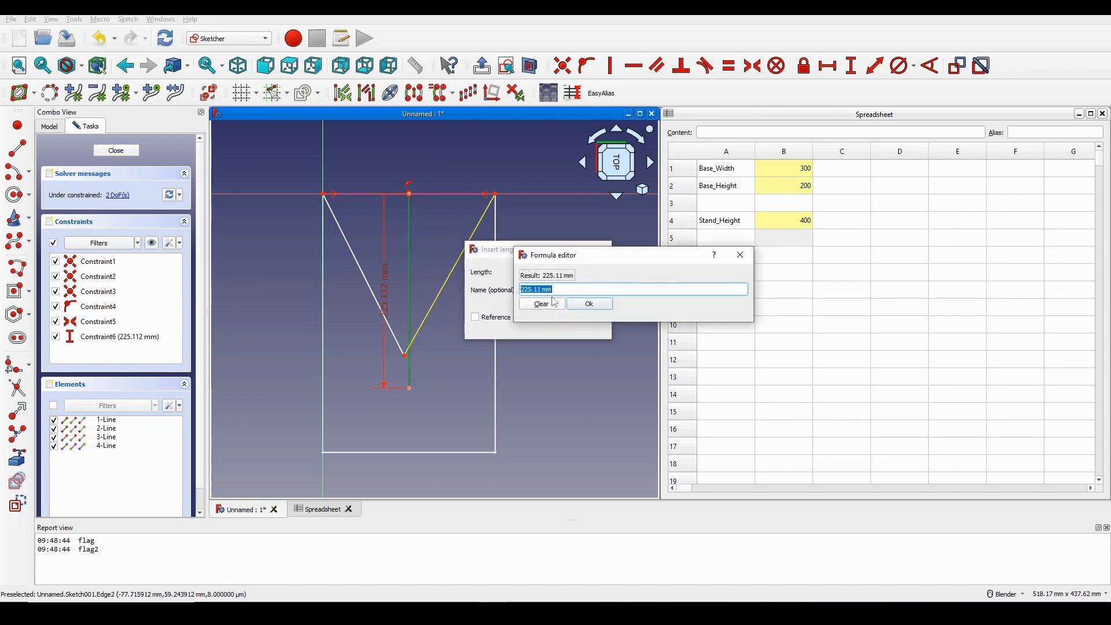
pyautogui.write('Spreadsheet.')
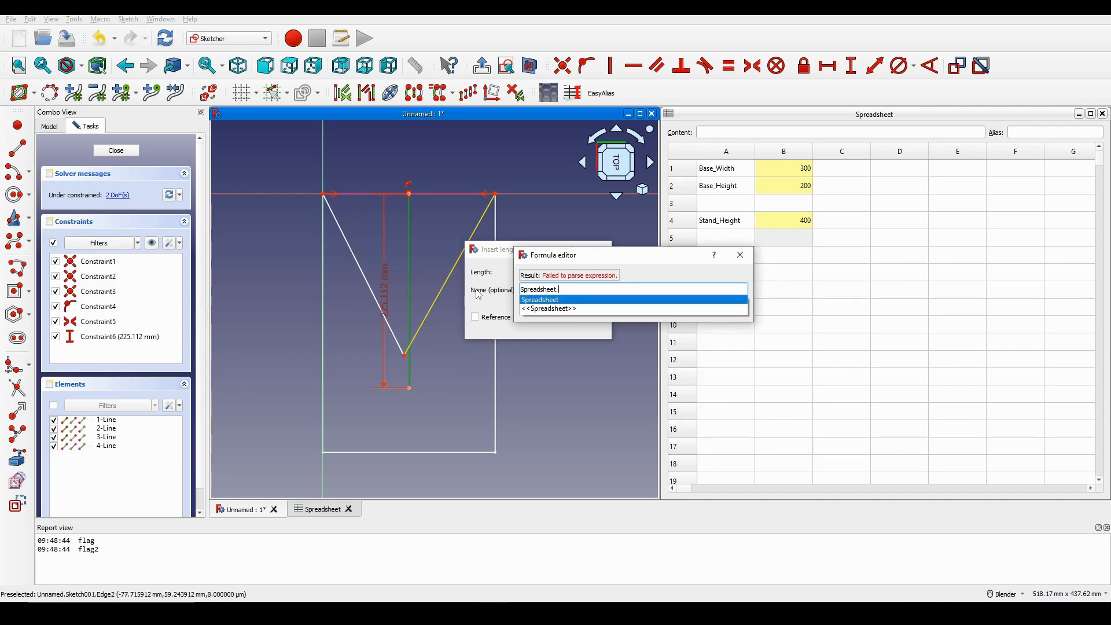
pyautogui.write('Stand_Height')
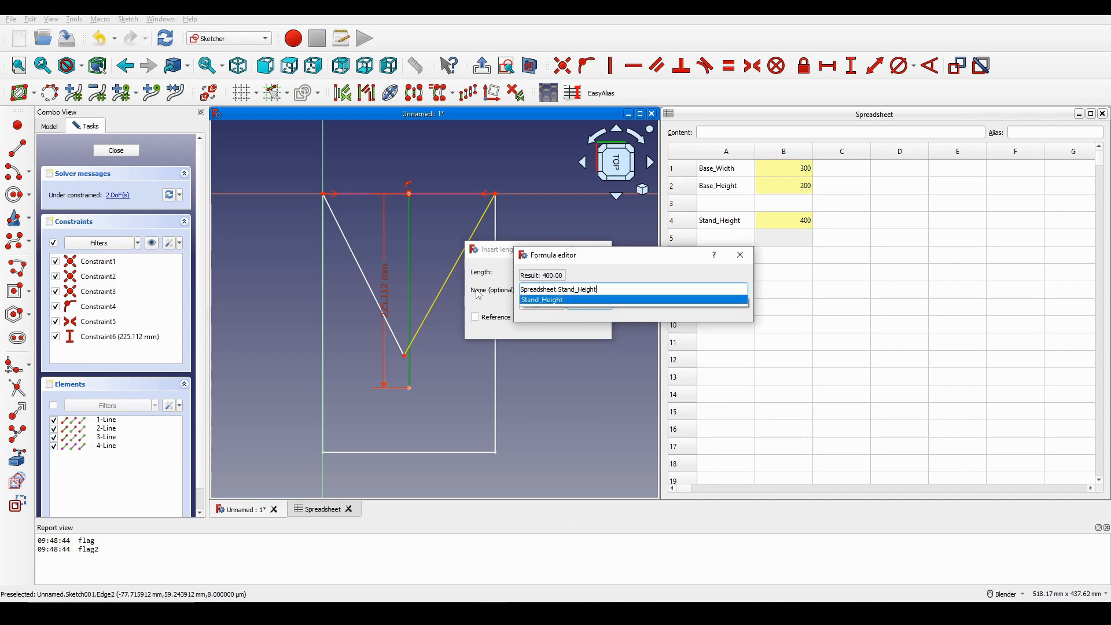
pyautogui.press('Return')
pyautogui.press('Return')
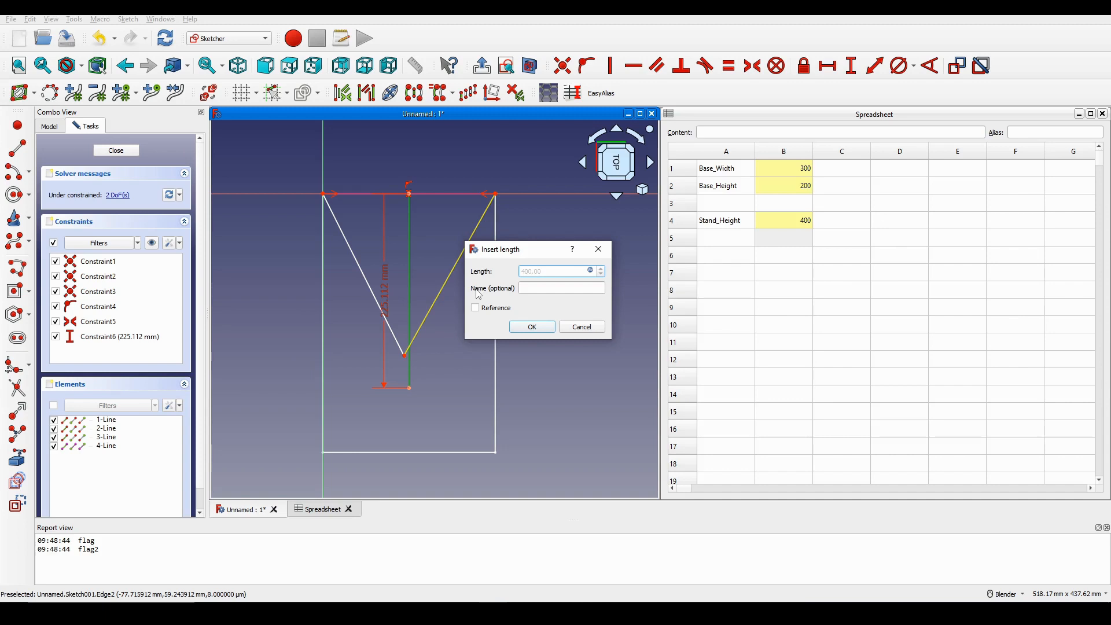
pyautogui.press('Return')
pyautogui.scroll(-5, 542, 310)
pyautogui.scroll(3, 542, 310)
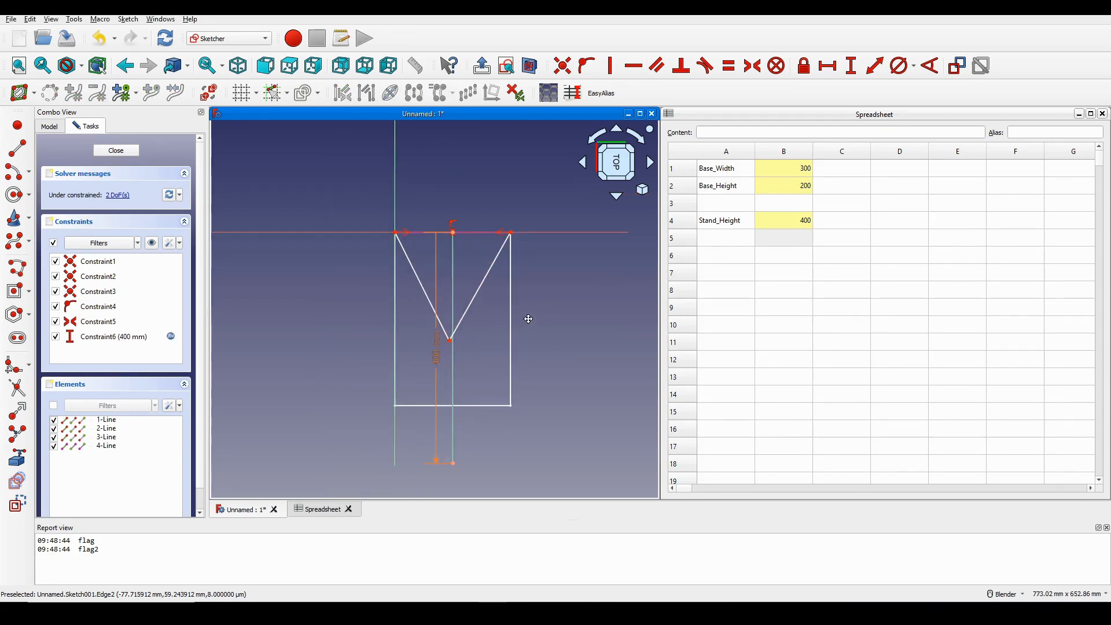
pyautogui.moveTo(528, 319)
pyautogui.keyDown('shift'); pyautogui.mouseDown(button='middle')
pyautogui.moveTo(507, 262)
pyautogui.moveTo(514, 326)
pyautogui.mouseUp(button='middle'); pyautogui.keyUp('shift')
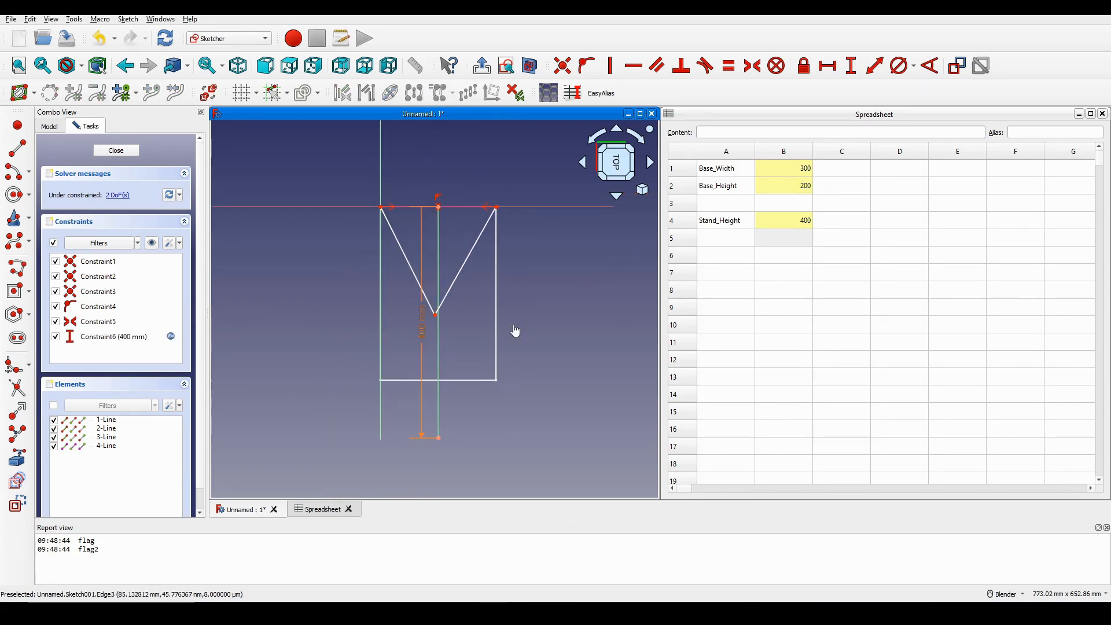
# Set Stand_Height in spreadsheet cell B4 to 200 and refresh the sketch
pyautogui.doubleClick(784, 220)
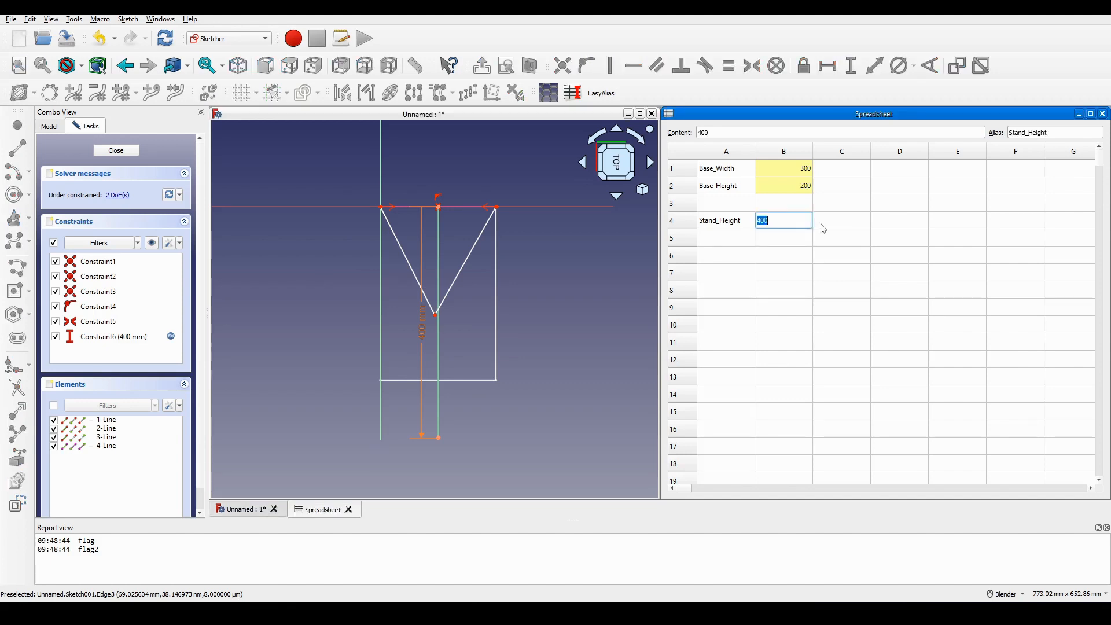
pyautogui.write('200')
pyautogui.press('Return')
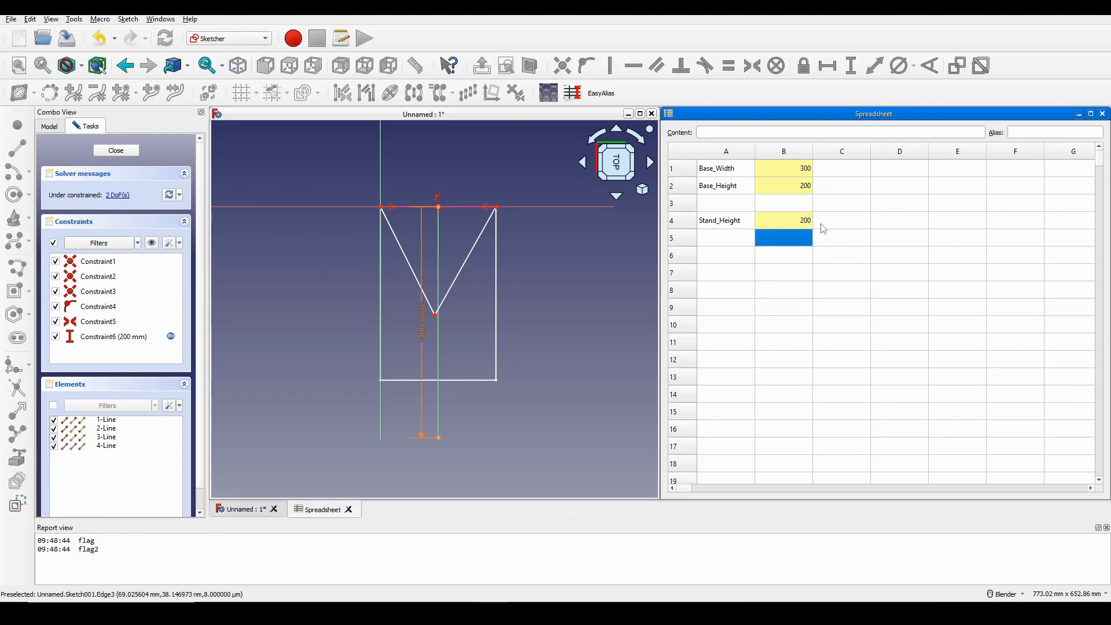
pyautogui.click(564, 344)
pyautogui.scroll(1, 547, 338)
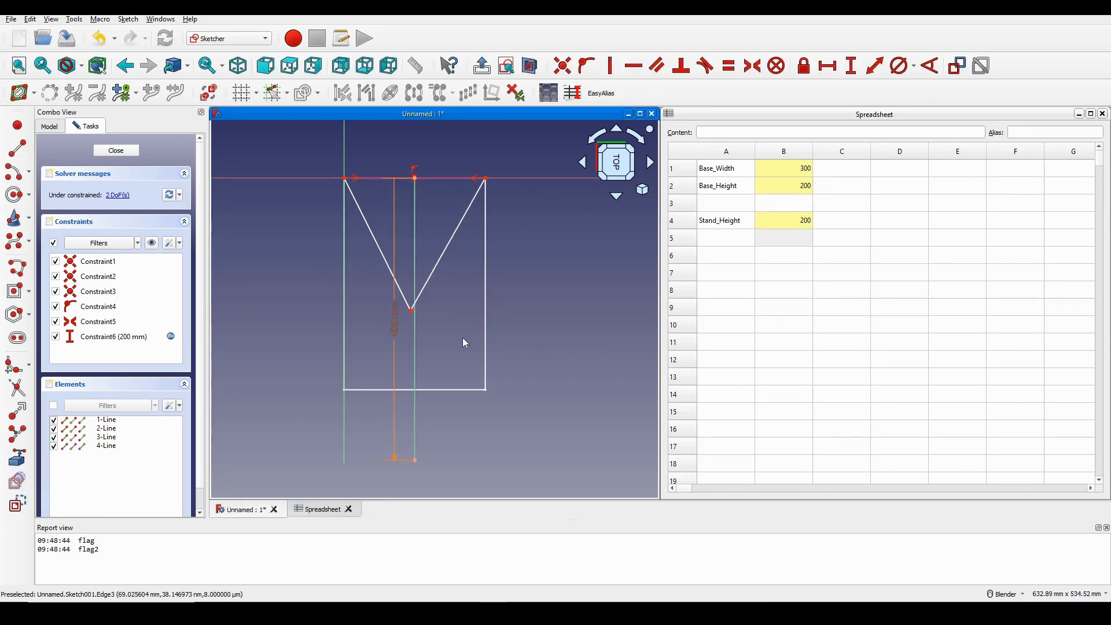
pyautogui.doubleClick(396, 328)
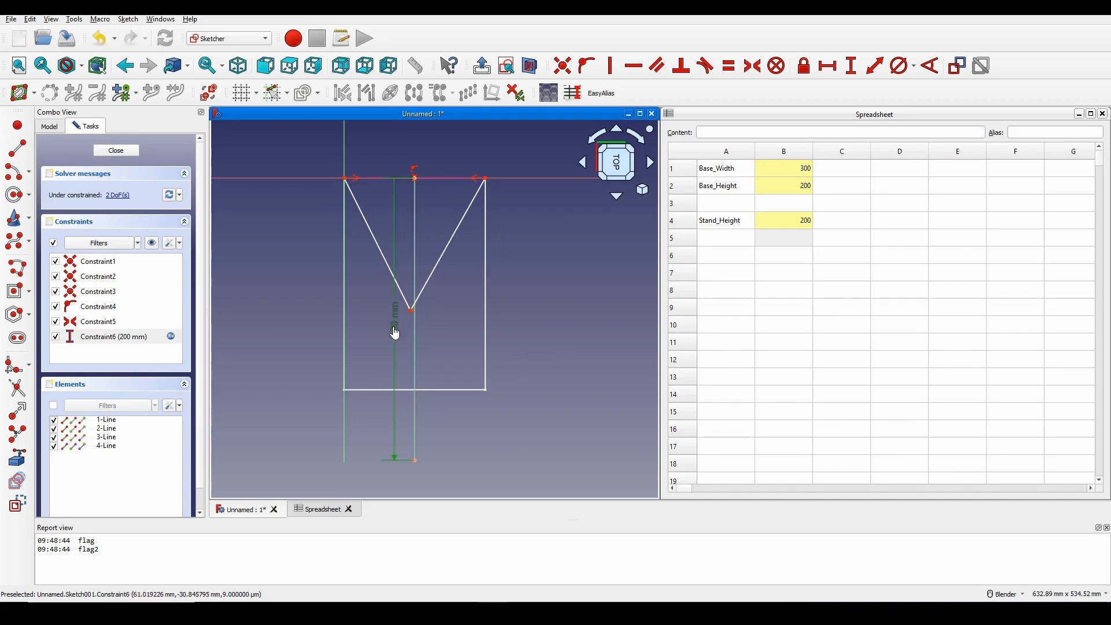
pyautogui.click(466, 395)
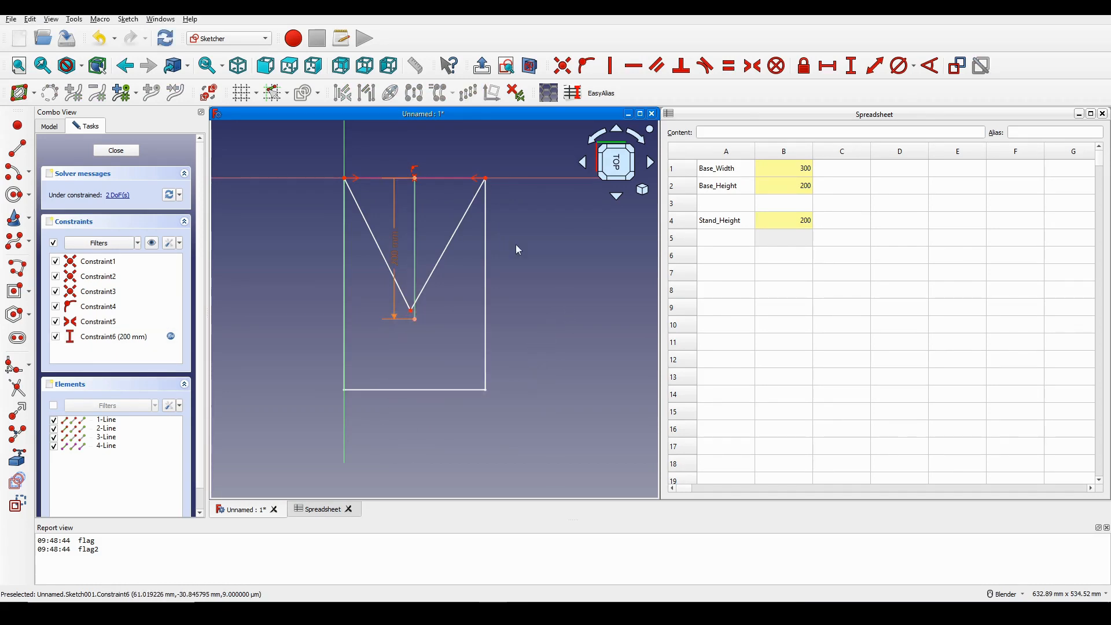
# Constrain the V's apex to lie on the vertical middle line with a point-on-object constraint
pyautogui.scroll(2, 515, 244)
pyautogui.moveTo(446, 243)
pyautogui.keyDown('shift'); pyautogui.mouseDown(button='middle')
pyautogui.moveTo(516, 298)
pyautogui.moveTo(516, 218)
pyautogui.moveTo(503, 235)
pyautogui.moveTo(508, 292)
pyautogui.mouseUp(button='middle'); pyautogui.keyUp('shift')
pyautogui.scroll(1, 501, 302)
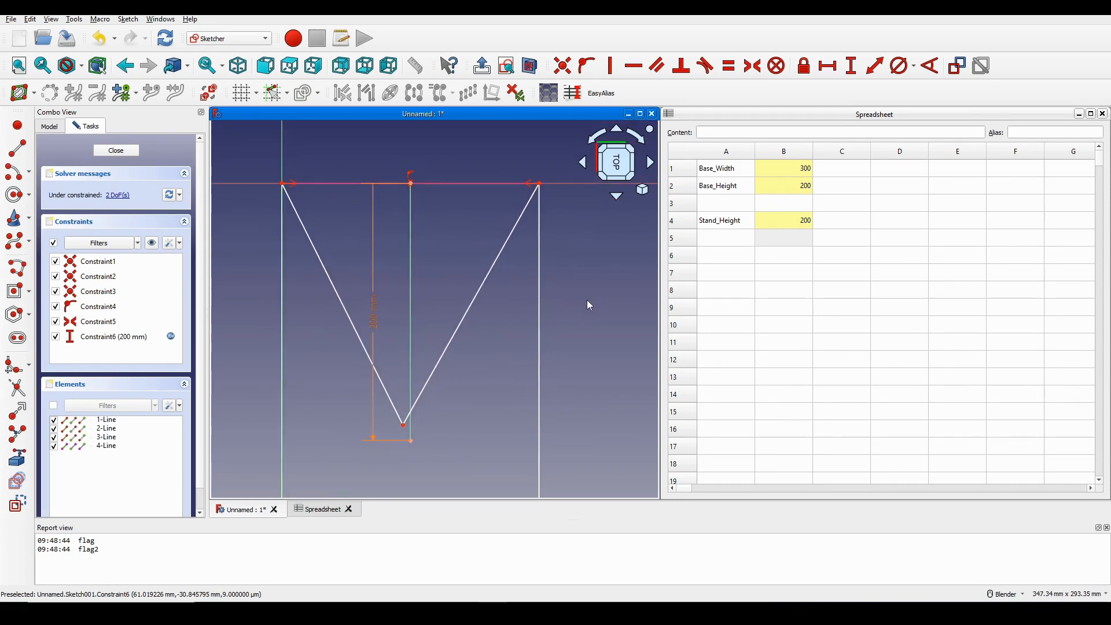
pyautogui.keyDown('shift'); pyautogui.moveTo(596, 396); pyautogui.dragTo(492, 385, button='middle'); pyautogui.keyUp('shift')
pyautogui.keyDown('shift'); pyautogui.moveTo(302, 368); pyautogui.dragTo(411, 378, button='middle'); pyautogui.keyUp('shift')
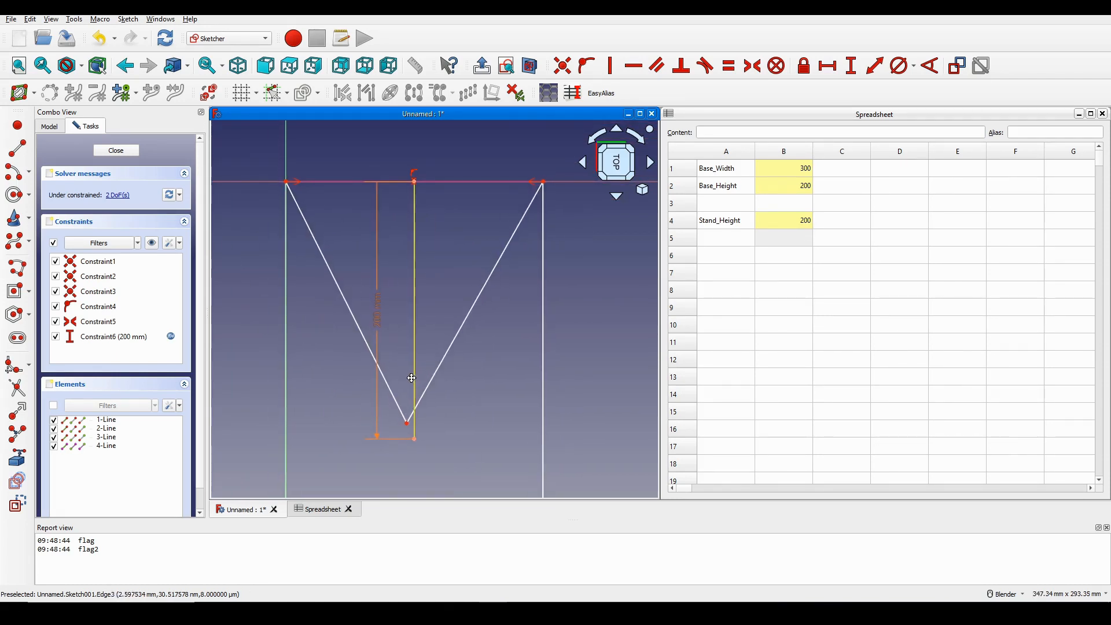
pyautogui.click(407, 424)
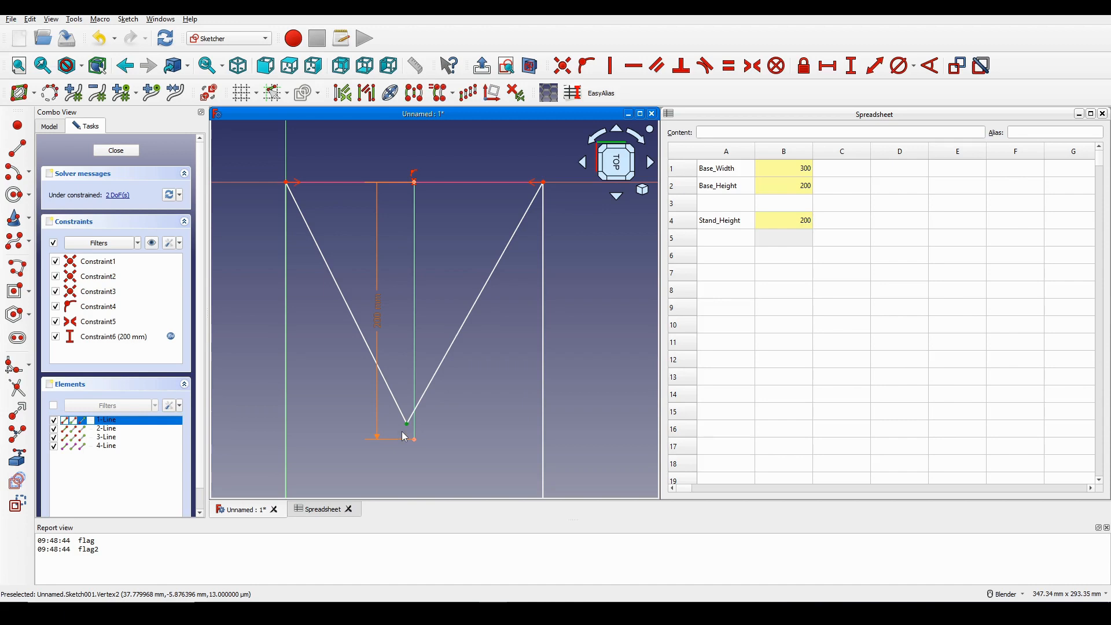
pyautogui.click(413, 370)
pyautogui.press('o')
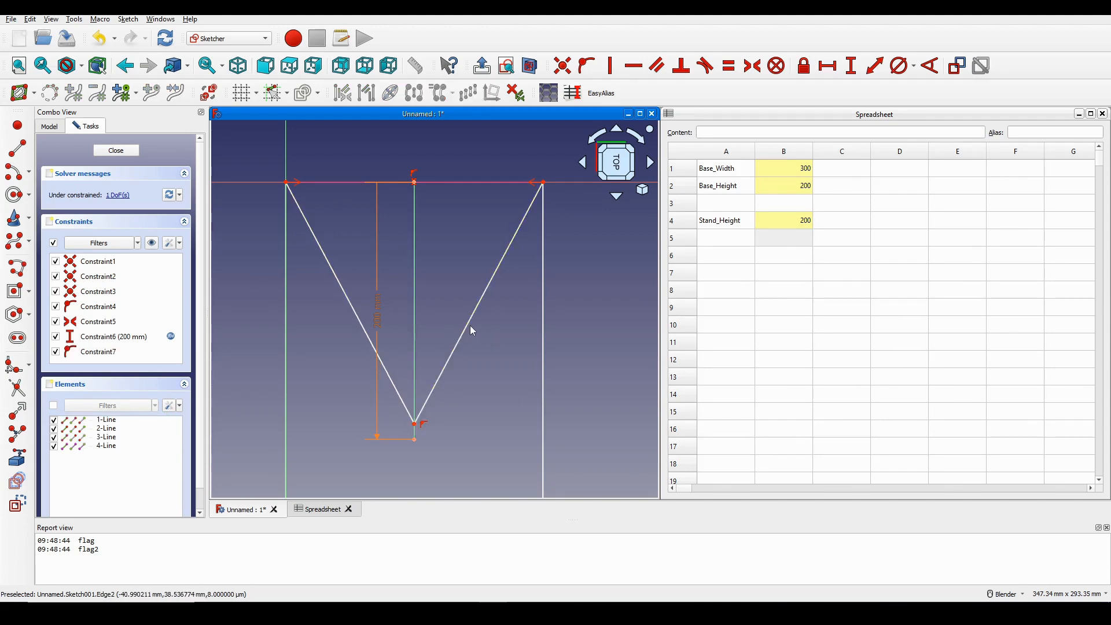
# Move the V's apex closer to the linked edge and fix its vertical distance from that edge's endpoint at about 106 mm
pyautogui.moveTo(420, 429)
pyautogui.mouseDown()
pyautogui.moveTo(418, 275)
pyautogui.moveTo(414, 324)
pyautogui.moveTo(419, 307)
pyautogui.moveTo(424, 317)
pyautogui.mouseUp()
pyautogui.keyDown('shift'); pyautogui.moveTo(439, 317); pyautogui.dragTo(431, 336, button='middle'); pyautogui.keyUp('shift')
pyautogui.click(409, 343)
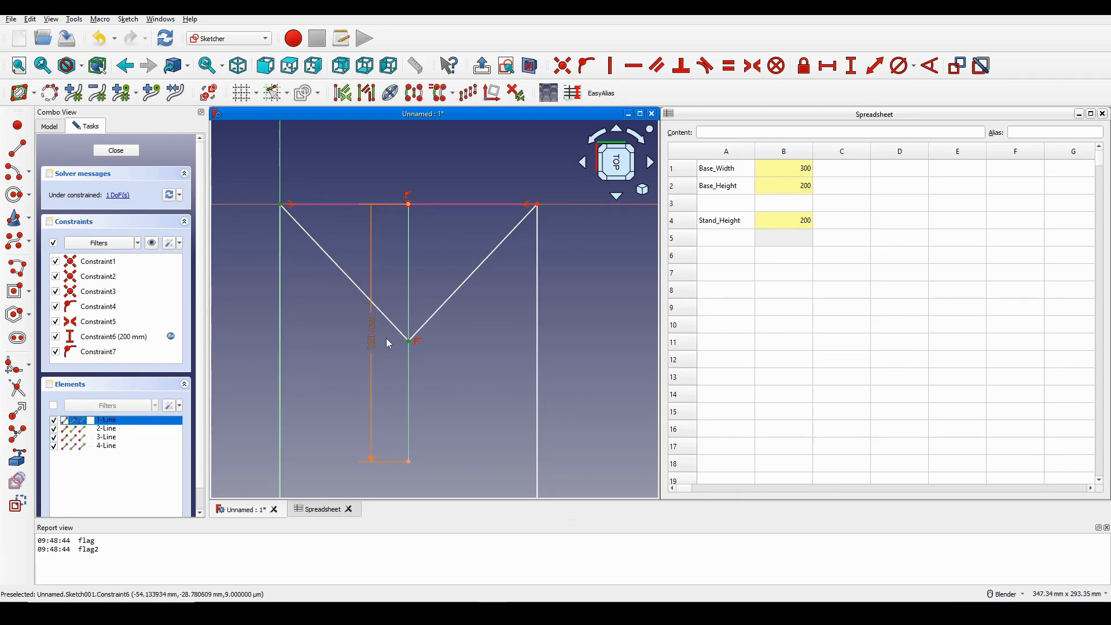
pyautogui.press('i')
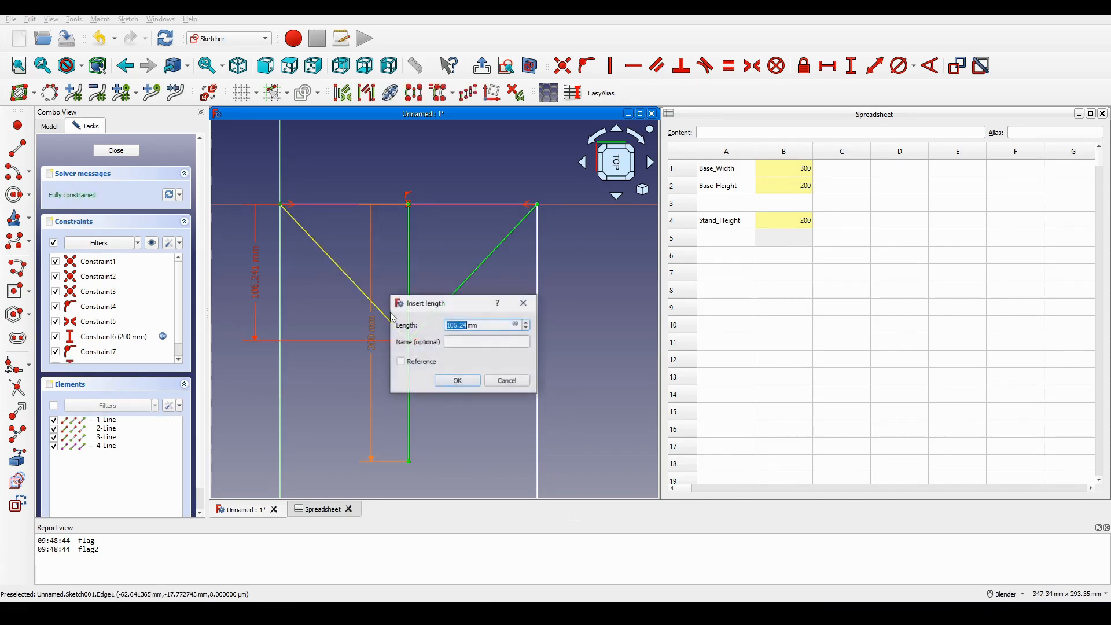
pyautogui.click(454, 382)
pyautogui.keyDown('shift'); pyautogui.moveTo(412, 328); pyautogui.dragTo(418, 353, button='middle'); pyautogui.keyUp('shift')
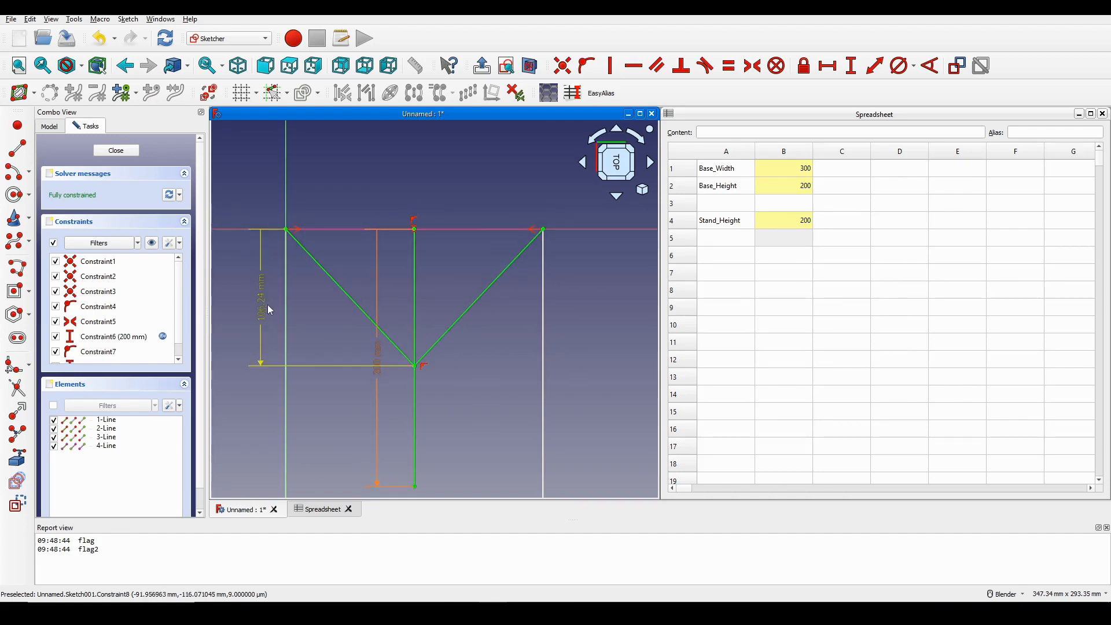
pyautogui.keyDown('shift'); pyautogui.moveTo(484, 337); pyautogui.dragTo(486, 328, button='middle'); pyautogui.keyUp('shift')
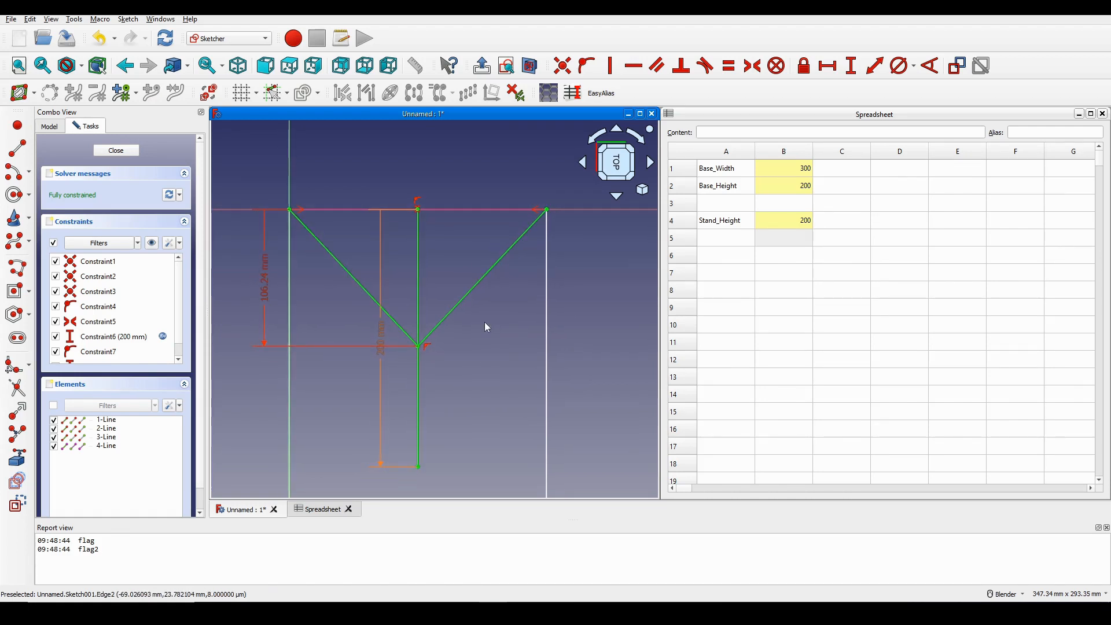
# Enter the label SubStand_Height in spreadsheet cell A5
pyautogui.doubleClick(732, 238)
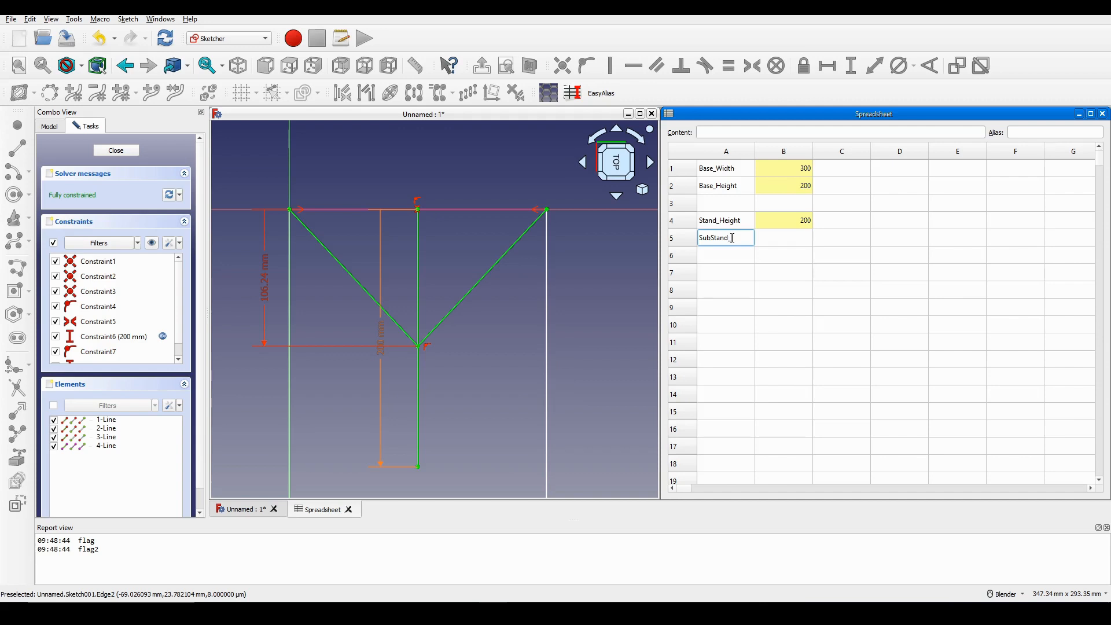
pyautogui.write('SubStand_Height')
pyautogui.press('Return')
# Assign the alias SubStand_Height to spreadsheet cell B5
pyautogui.click(798, 238)
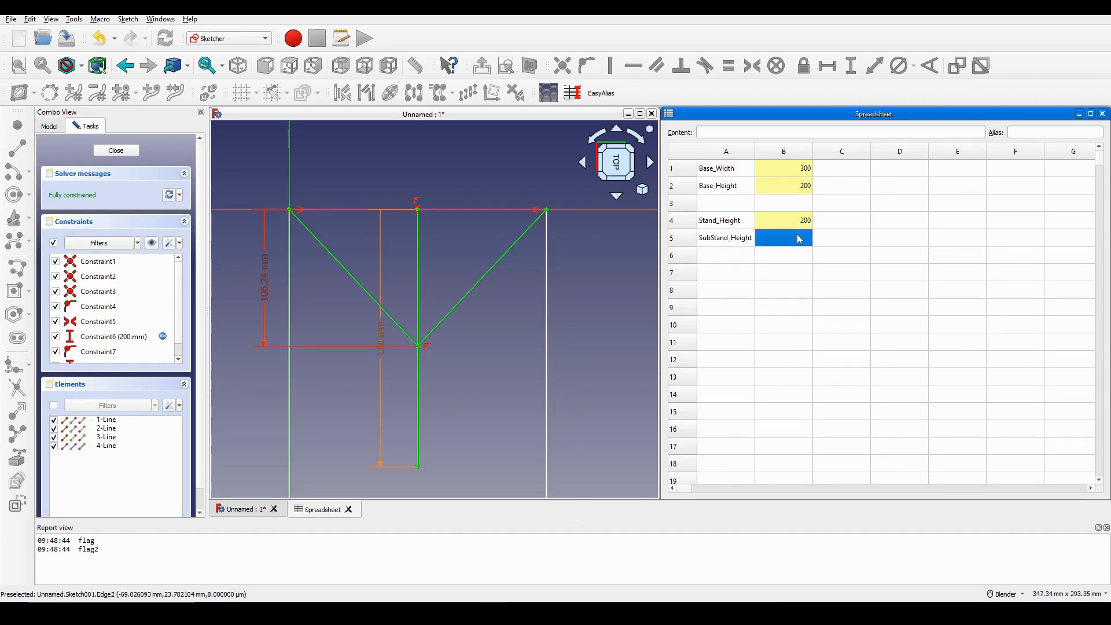
pyautogui.click(1039, 132)
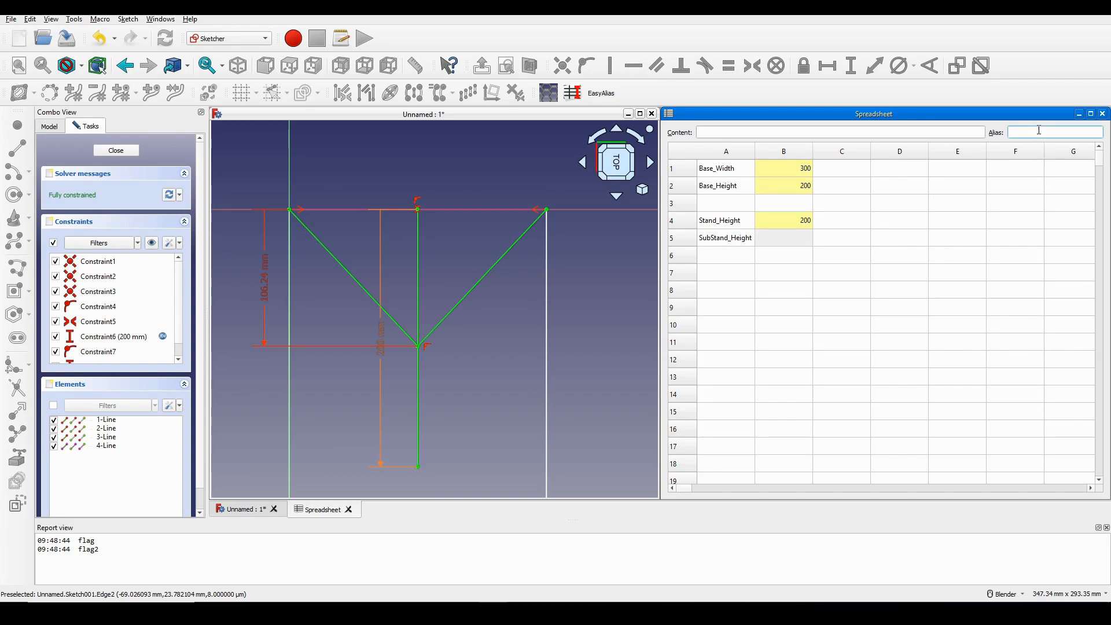
pyautogui.write('Sub')
pyautogui.press('BackSpace')
pyautogui.press('Return')
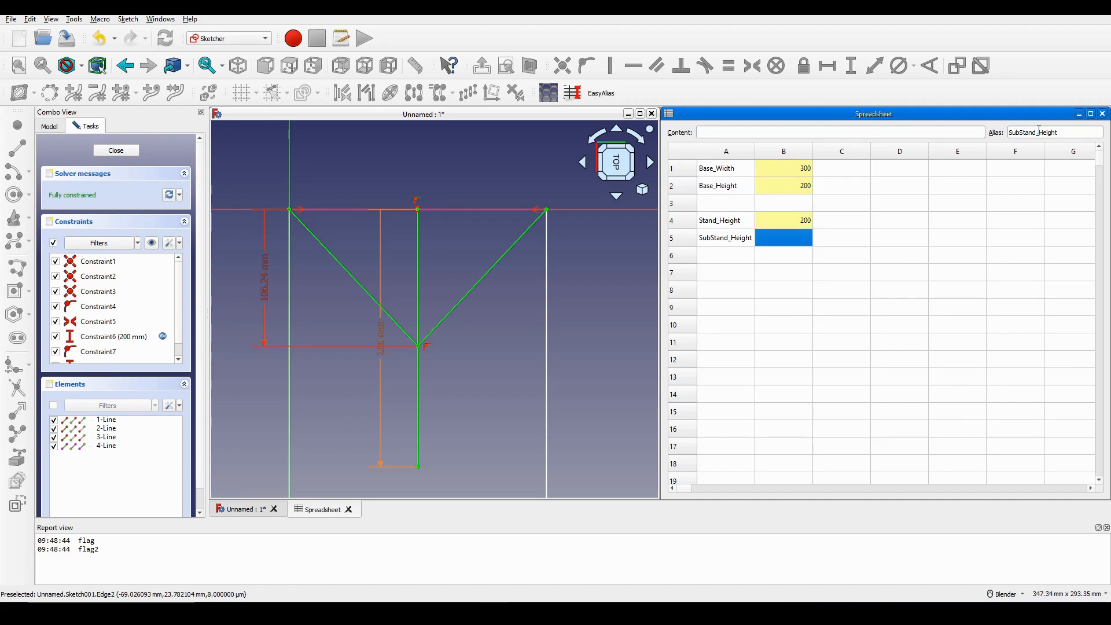
# Set the SubStand_Height value in spreadsheet cell B5 to 50
pyautogui.click(925, 276)
pyautogui.click(785, 240)
pyautogui.doubleClick(800, 237)
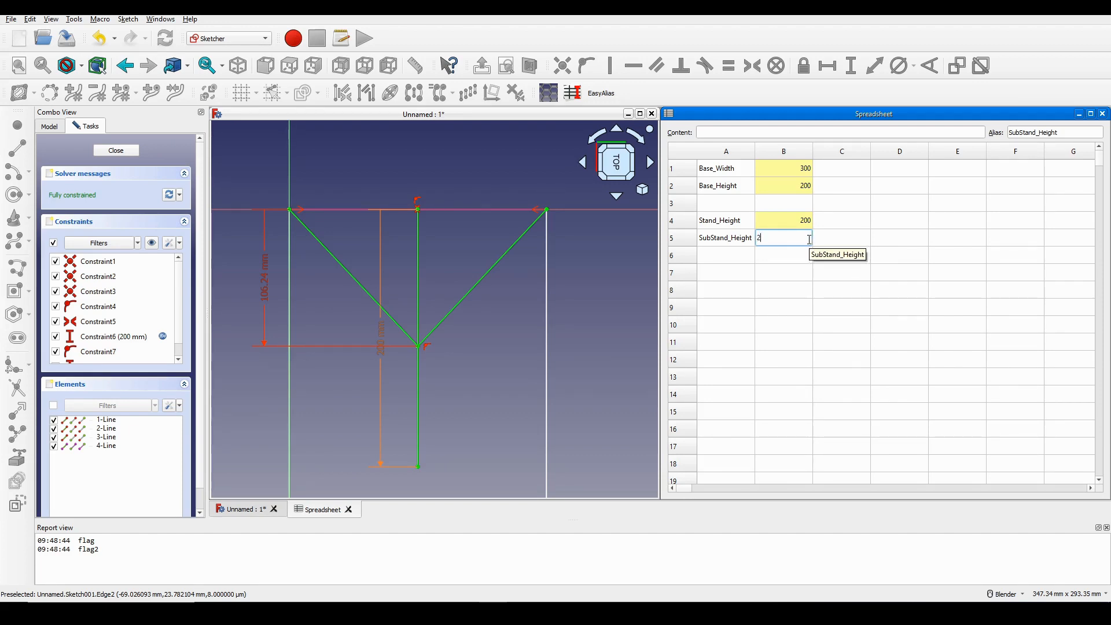
pyautogui.write('050')
pyautogui.press('Return')
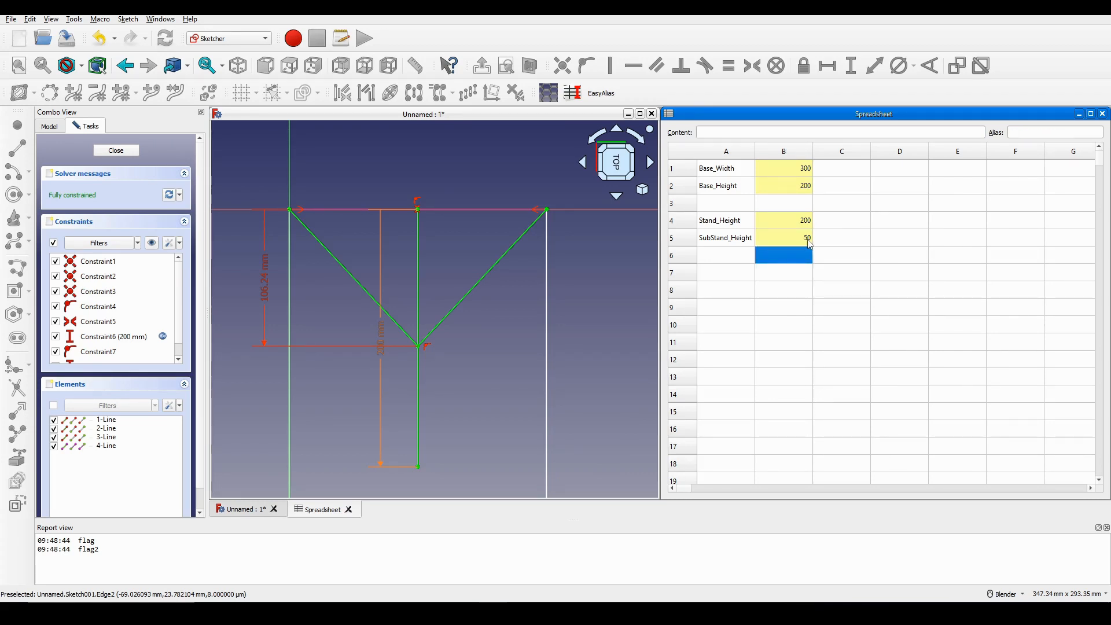
pyautogui.click(808, 240)
pyautogui.click(856, 250)
# Link the V apex's vertical distance constraint to Spreadsheet.SubStand_Height
pyautogui.keyDown('shift'); pyautogui.moveTo(484, 315); pyautogui.dragTo(494, 310, button='middle'); pyautogui.keyUp('shift')
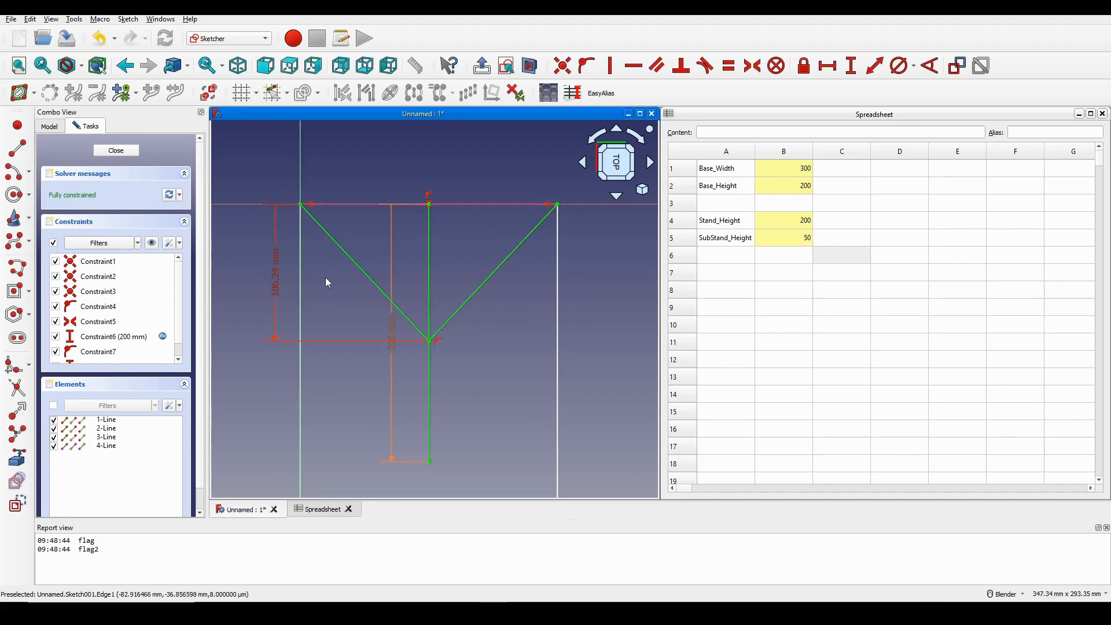
pyautogui.doubleClick(276, 283)
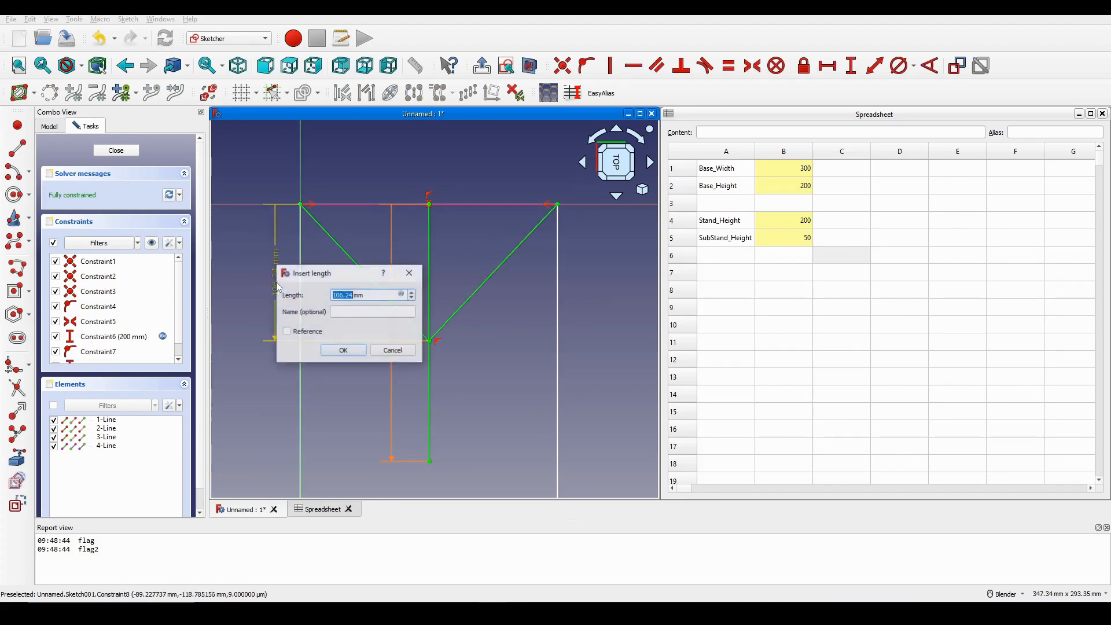
pyautogui.click(400, 293)
pyautogui.write('s')
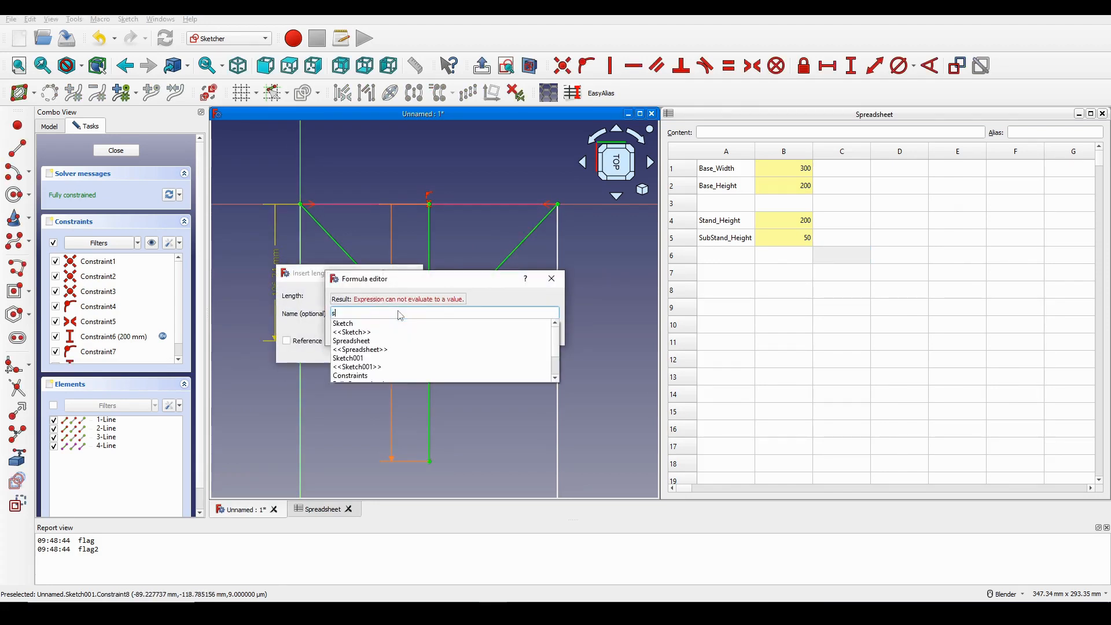
pyautogui.click(370, 341)
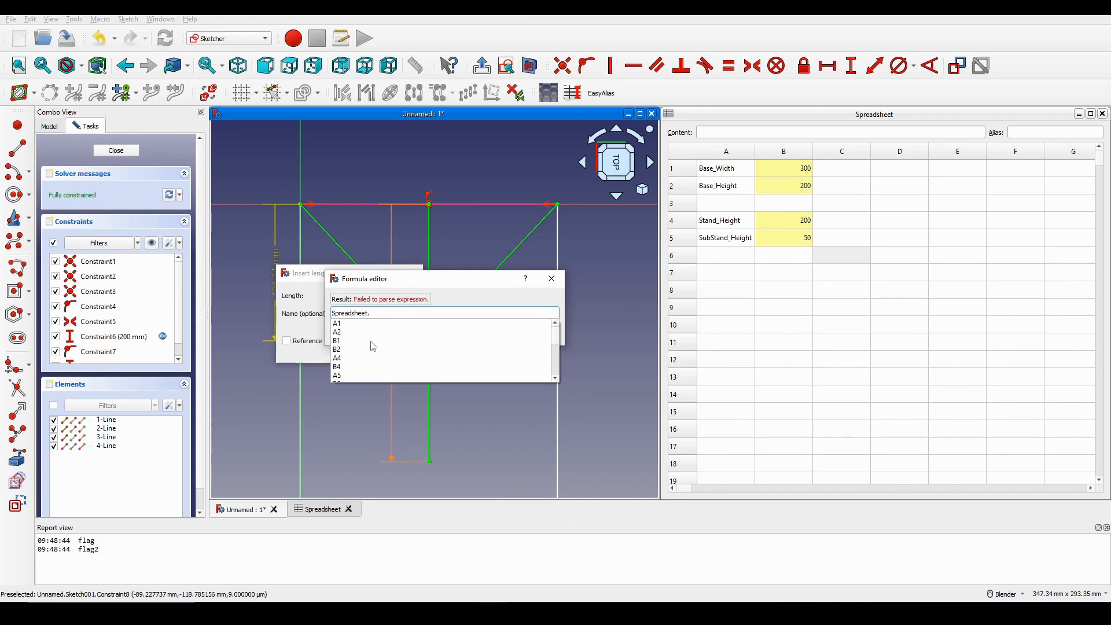
pyautogui.write('su')
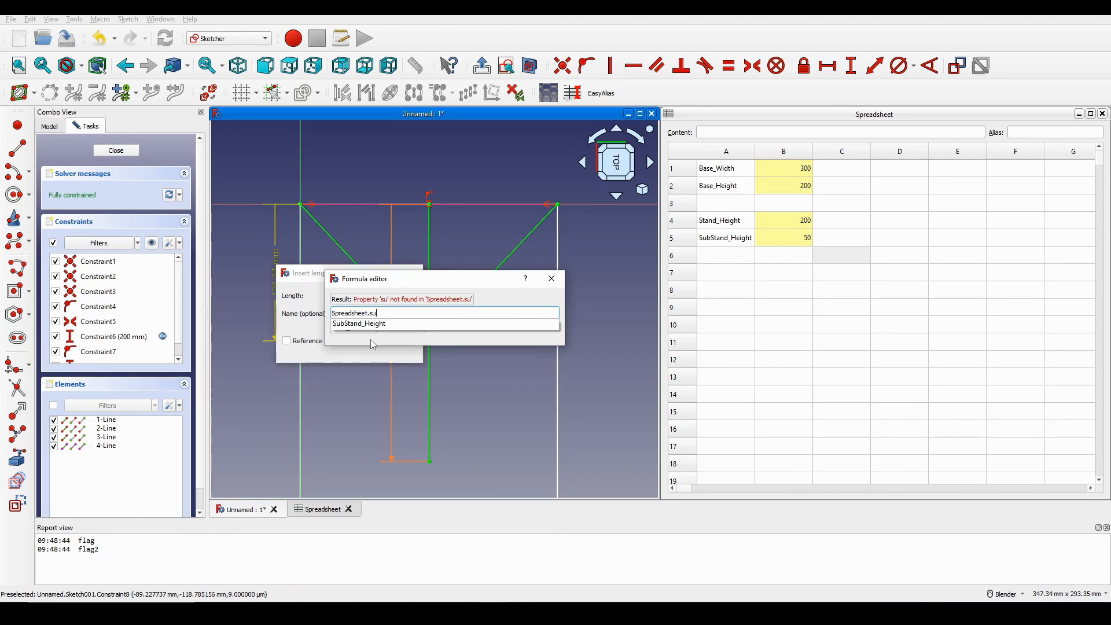
pyautogui.click(365, 325)
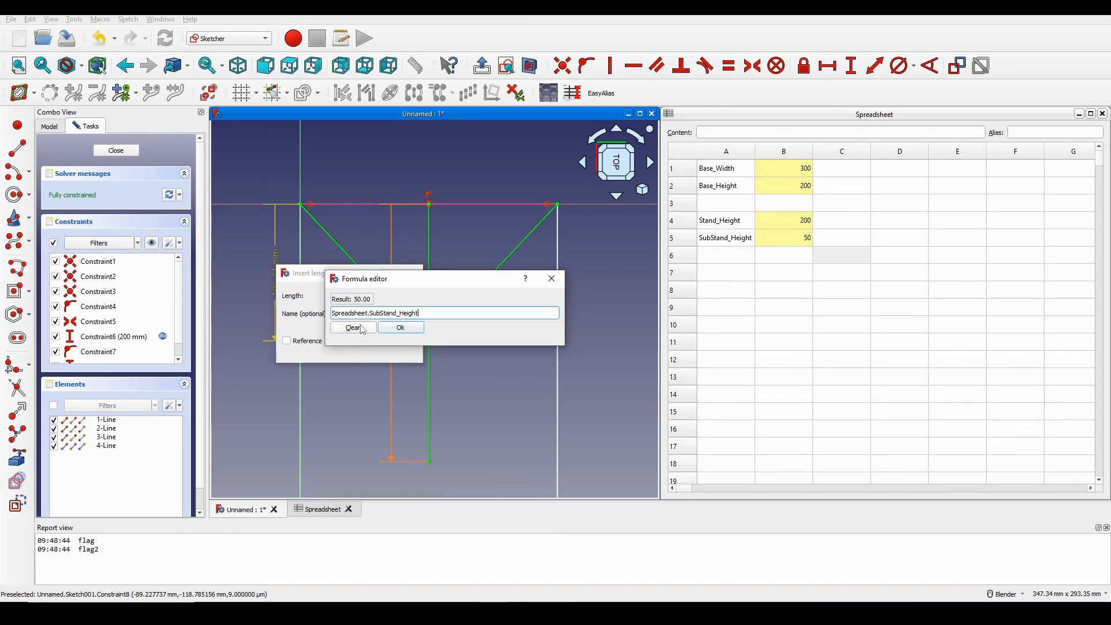
pyautogui.click(400, 328)
pyautogui.press('Return')
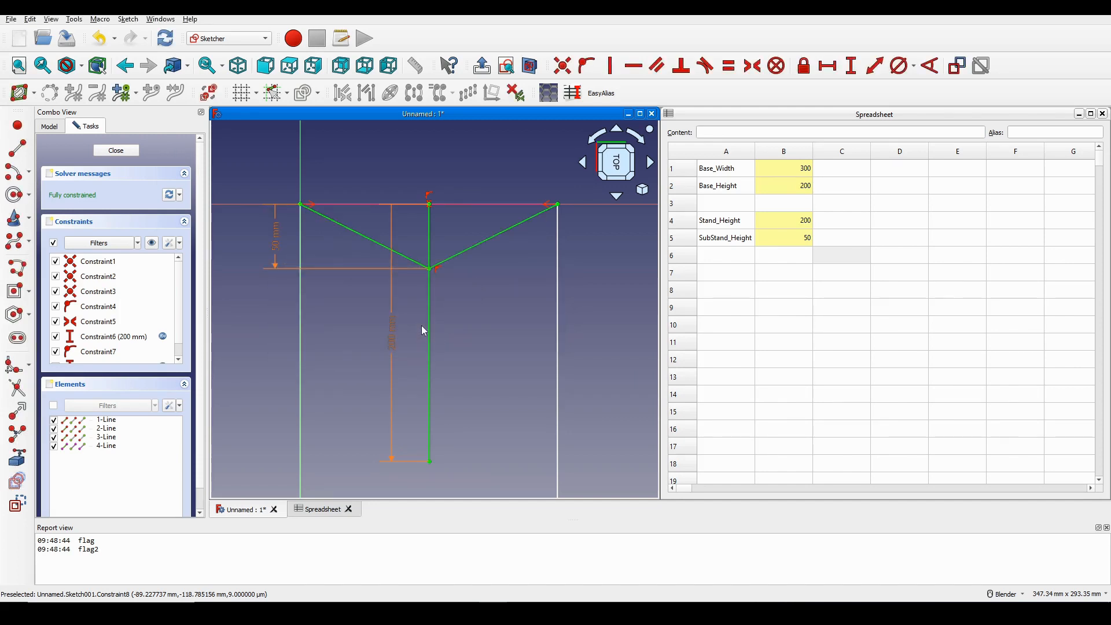
# Finish editing the stand sketch and view it in 3D together with the base rectangle
pyautogui.scroll(-2, 603, 296)
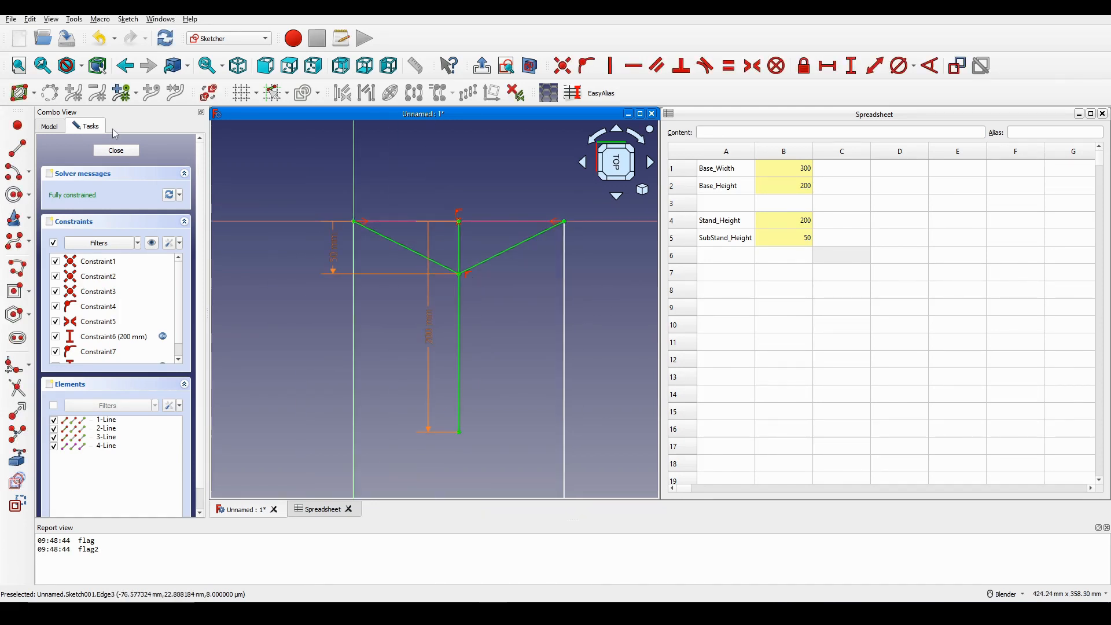
pyautogui.click(115, 150)
pyautogui.moveTo(297, 230)
pyautogui.mouseDown(button='middle')
pyautogui.moveTo(446, 389)
pyautogui.moveTo(538, 379)
pyautogui.moveTo(470, 330)
pyautogui.moveTo(498, 326)
pyautogui.mouseUp(button='middle')
pyautogui.moveTo(498, 326); pyautogui.dragTo(462, 312, button='middle')
pyautogui.scroll(1, 480, 315)
pyautogui.scroll(1, 450, 321)
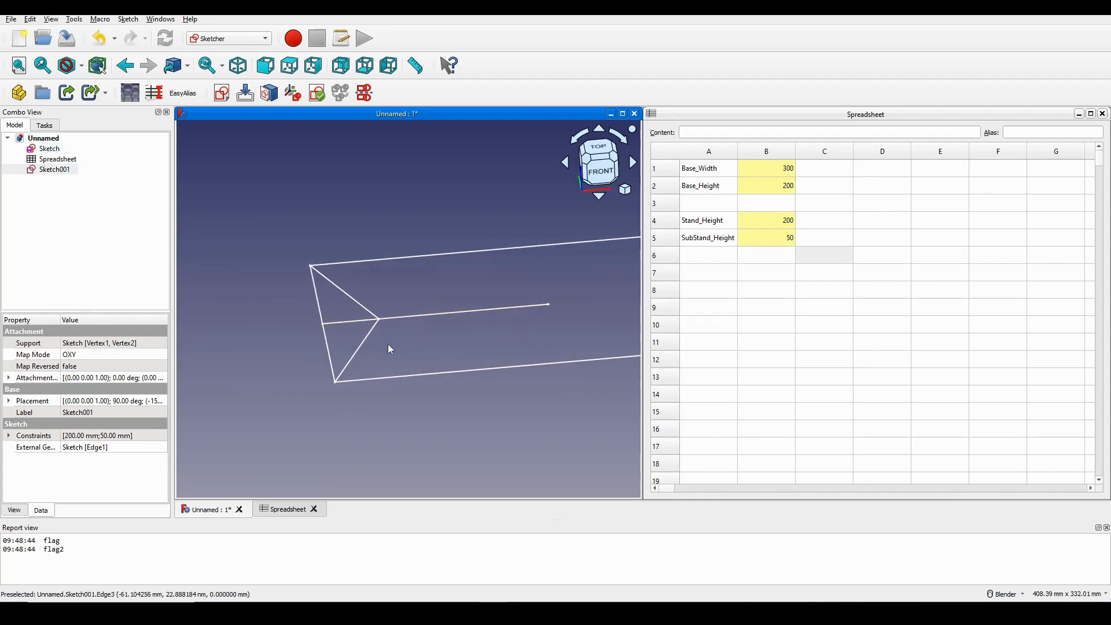
pyautogui.scroll(-2, 388, 343)
pyautogui.moveTo(389, 343); pyautogui.dragTo(382, 335, button='middle')
pyautogui.scroll(2, 425, 334)
pyautogui.press('Print')
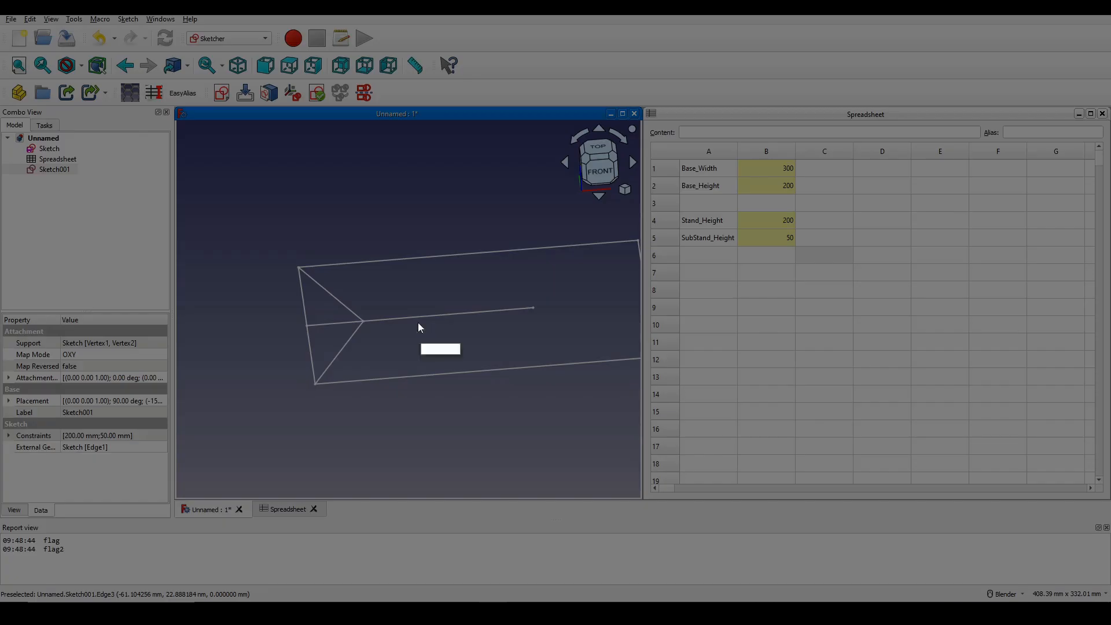
pyautogui.moveTo(213, 169)
pyautogui.mouseDown()
pyautogui.moveTo(448, 296)
pyautogui.moveTo(598, 426)
pyautogui.mouseUp()
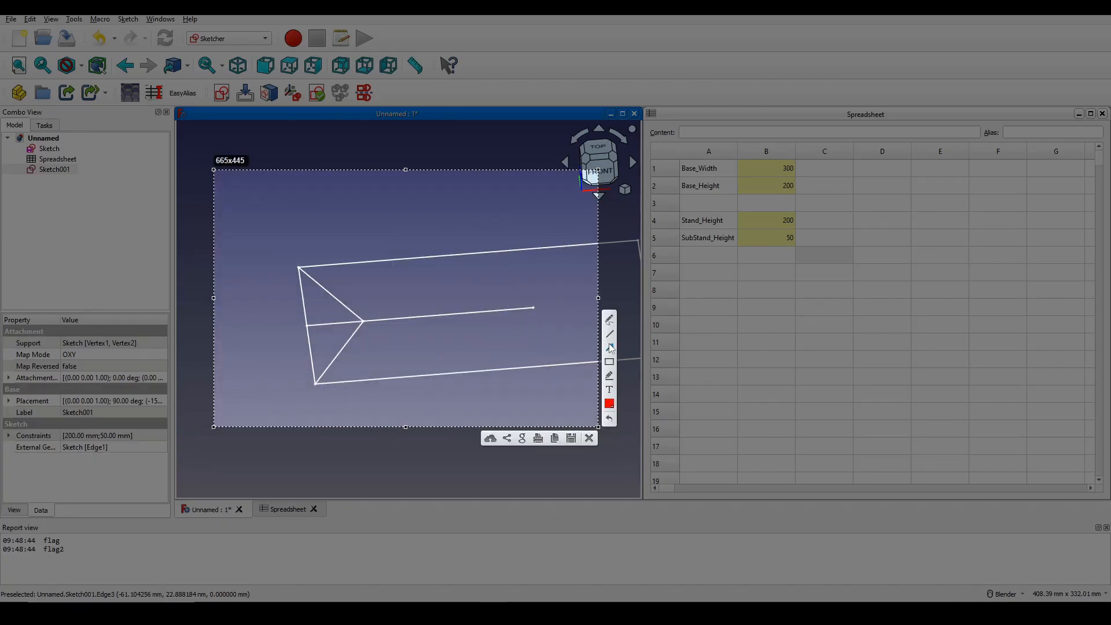
pyautogui.moveTo(254, 356); pyautogui.dragTo(306, 349)
pyautogui.moveTo(351, 346)
pyautogui.mouseDown()
pyautogui.moveTo(348, 324)
pyautogui.moveTo(320, 309)
pyautogui.moveTo(323, 321)
pyautogui.mouseUp()
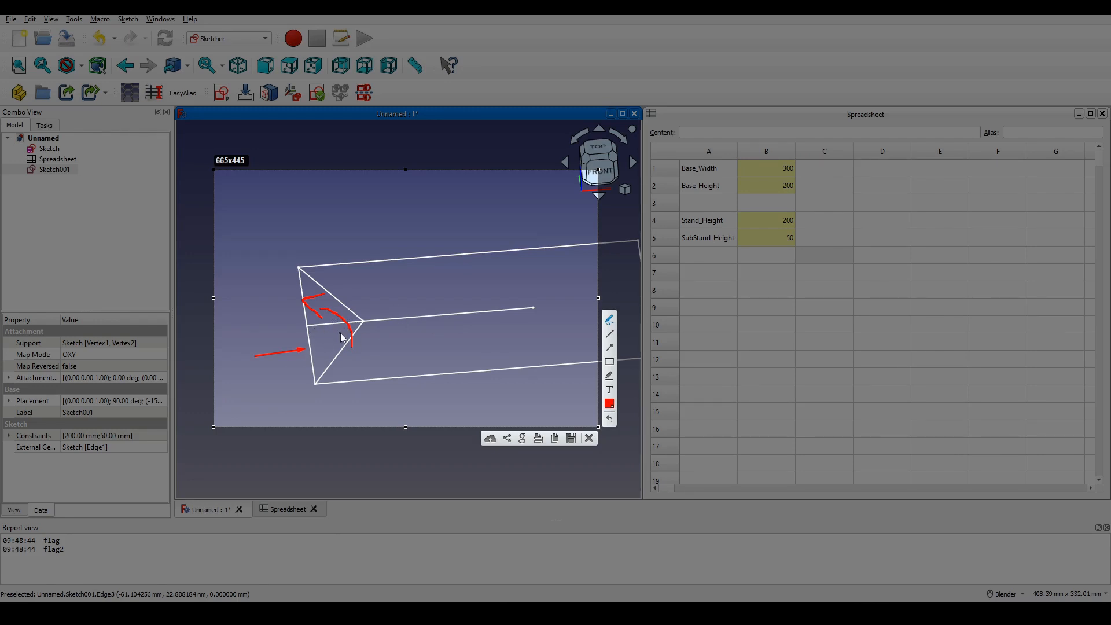
pyautogui.click(589, 438)
# Try to set the Z component of Sketch001's placement axis to 0
pyautogui.scroll(2, 427, 335)
pyautogui.moveTo(456, 341)
pyautogui.mouseDown(button='middle')
pyautogui.moveTo(426, 335)
pyautogui.moveTo(466, 342)
pyautogui.mouseUp(button='middle')
pyautogui.click(52, 173)
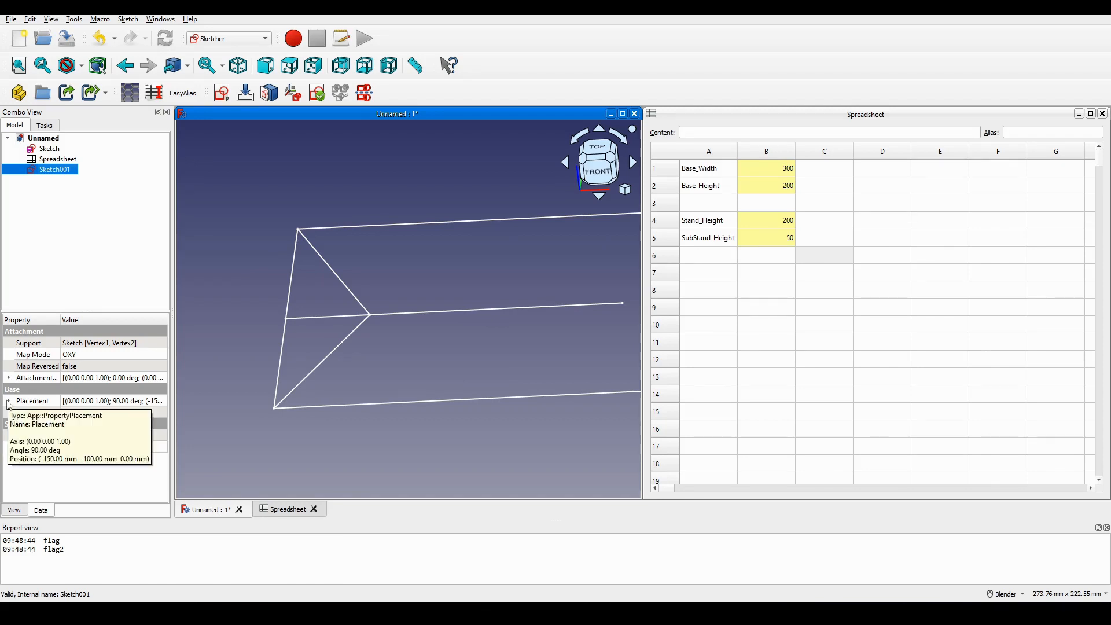
pyautogui.click(8, 400)
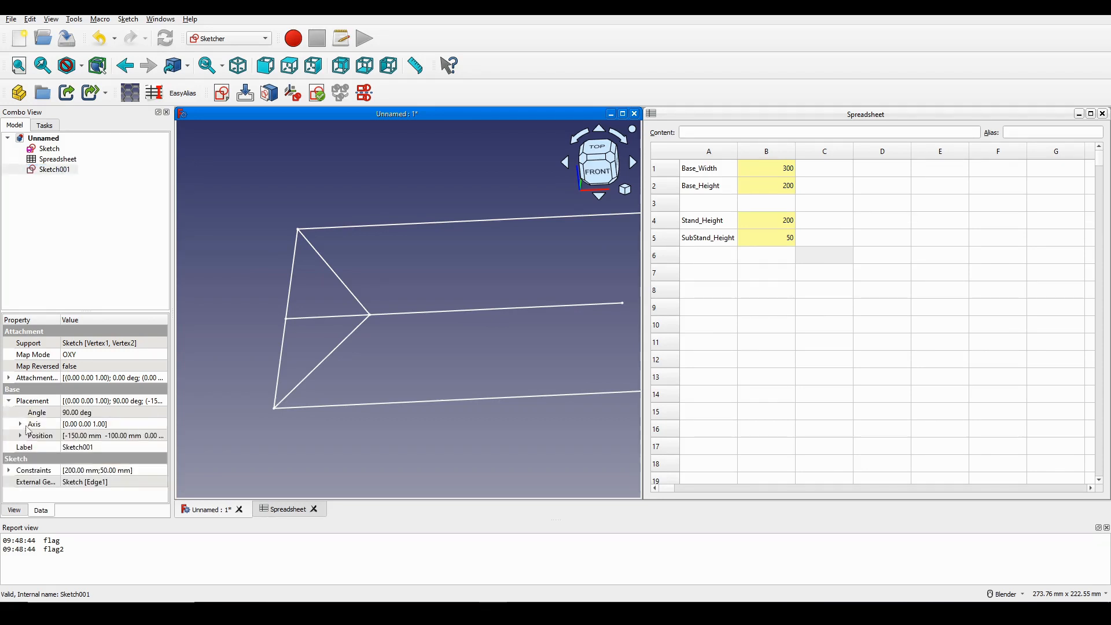
pyautogui.click(20, 424)
pyautogui.scroll(-1, 31, 445)
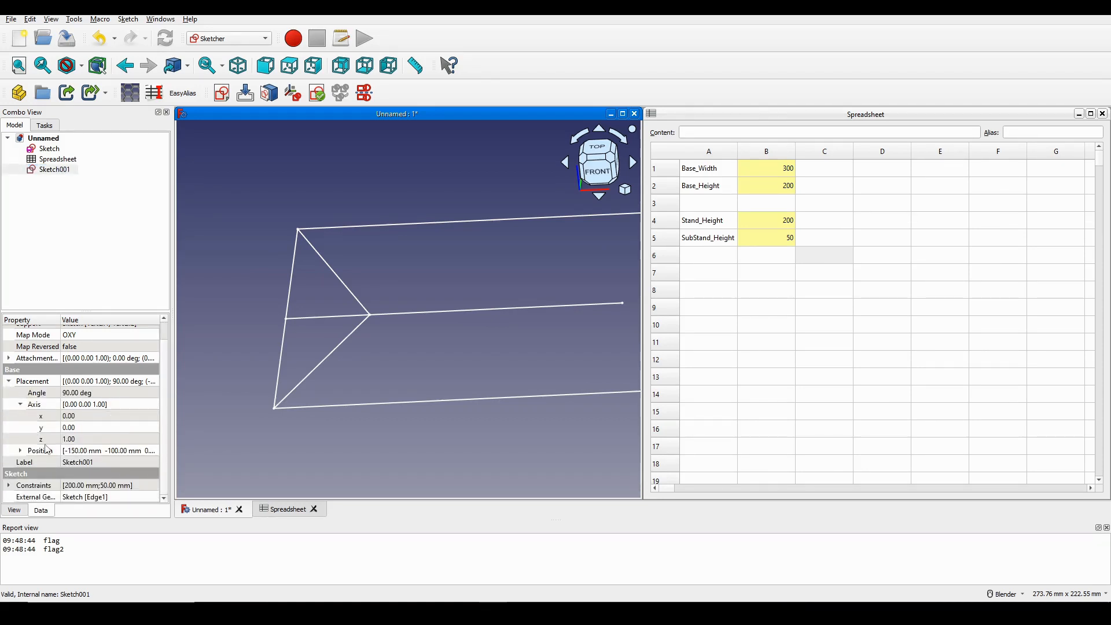
pyautogui.click(80, 441)
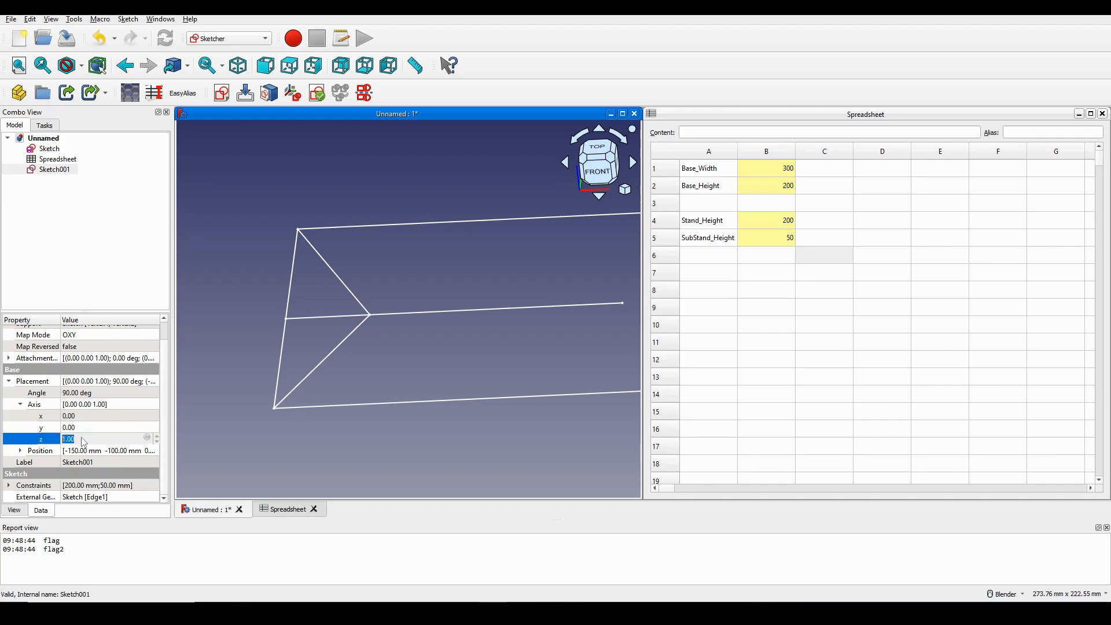
pyautogui.press('0')
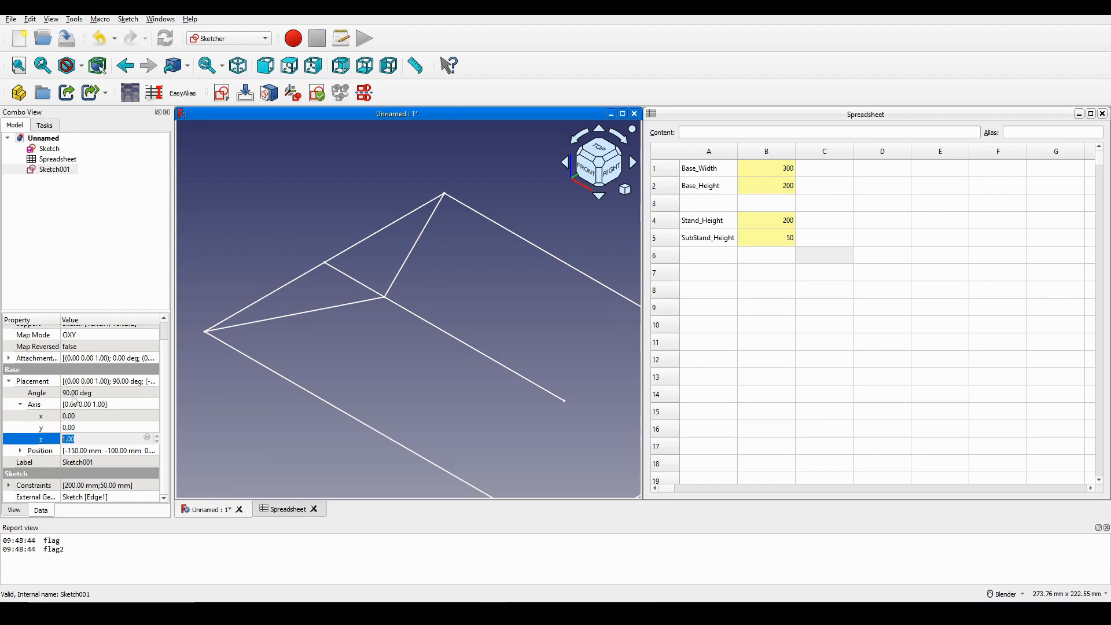
pyautogui.click(9, 381)
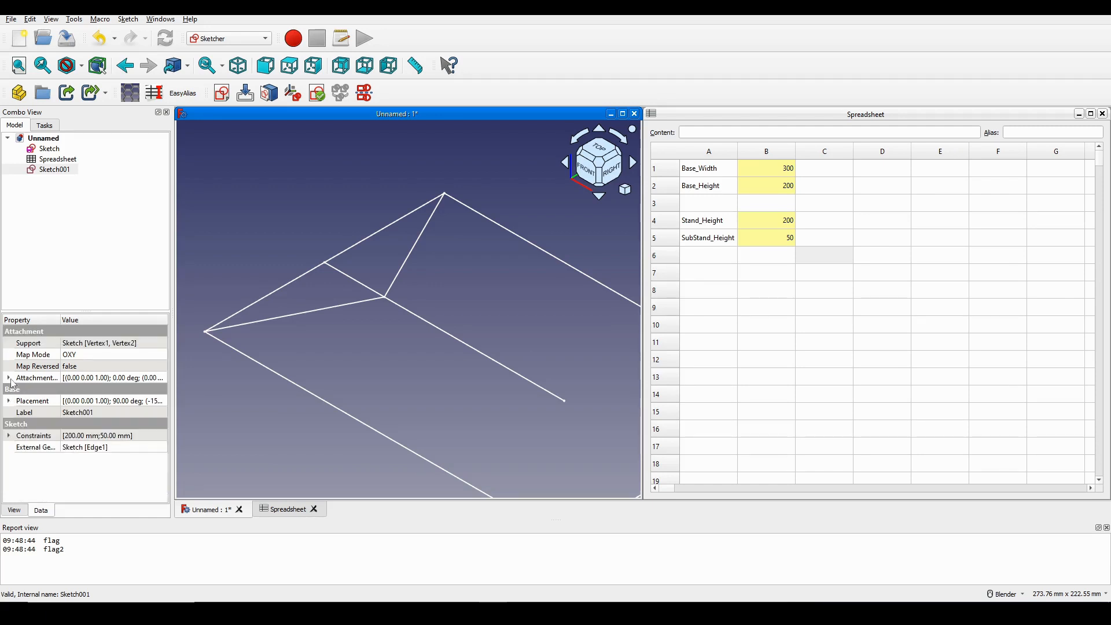
# Set the rotation axis of Sketch001's attachment offset to X 1 and Z 0
pyautogui.click(8, 378)
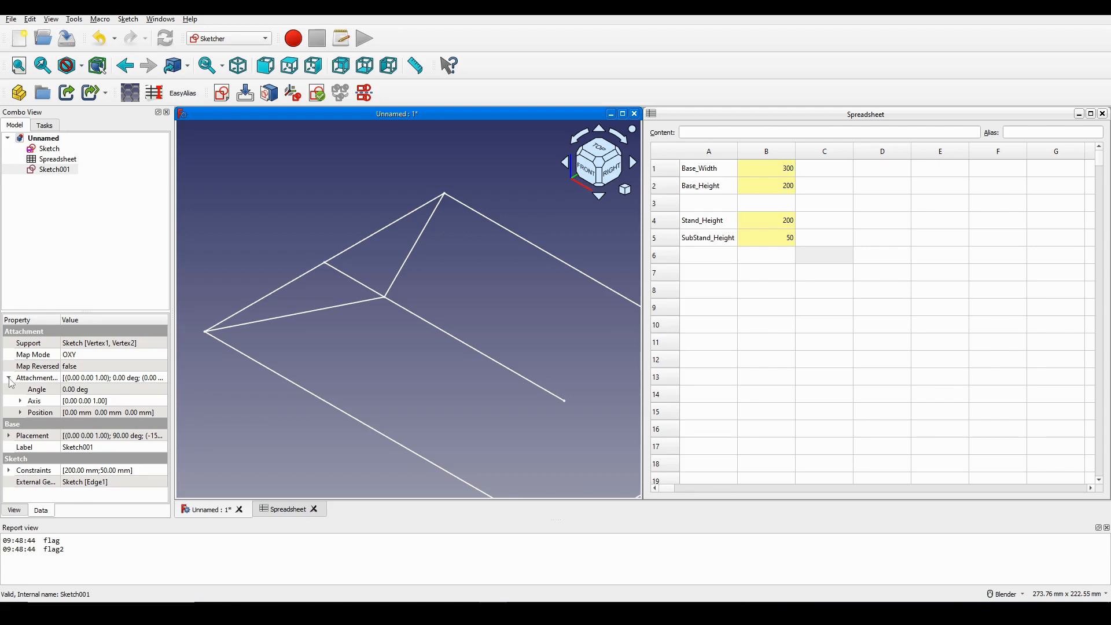
pyautogui.click(8, 378)
pyautogui.click(9, 377)
pyautogui.click(20, 400)
pyautogui.click(79, 436)
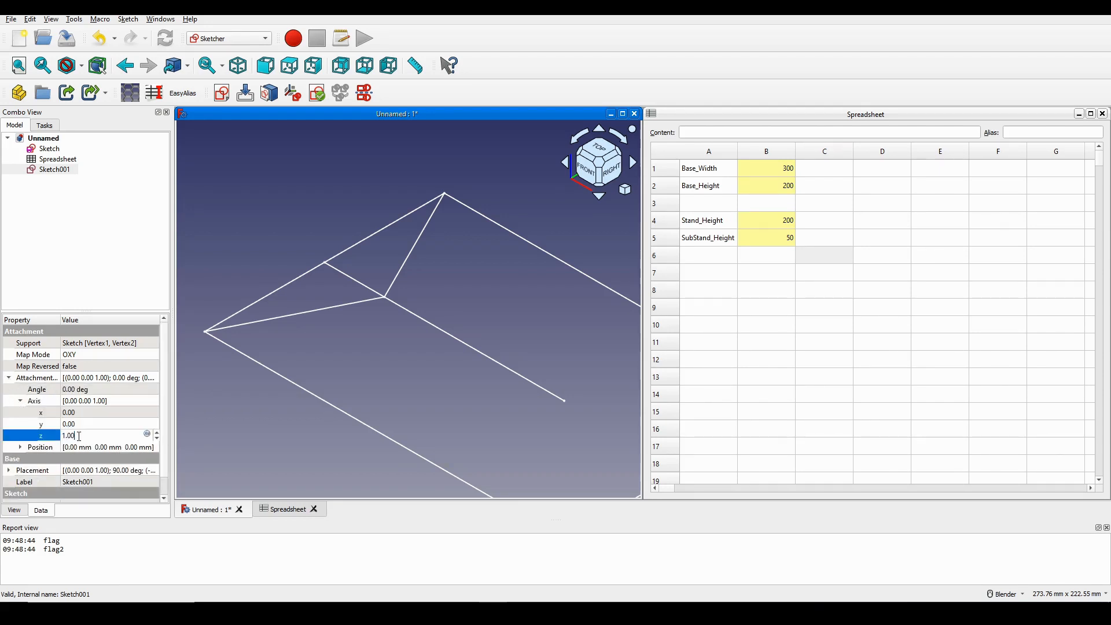
pyautogui.moveTo(80, 435); pyautogui.dragTo(46, 438)
pyautogui.write('0')
pyautogui.click(80, 413)
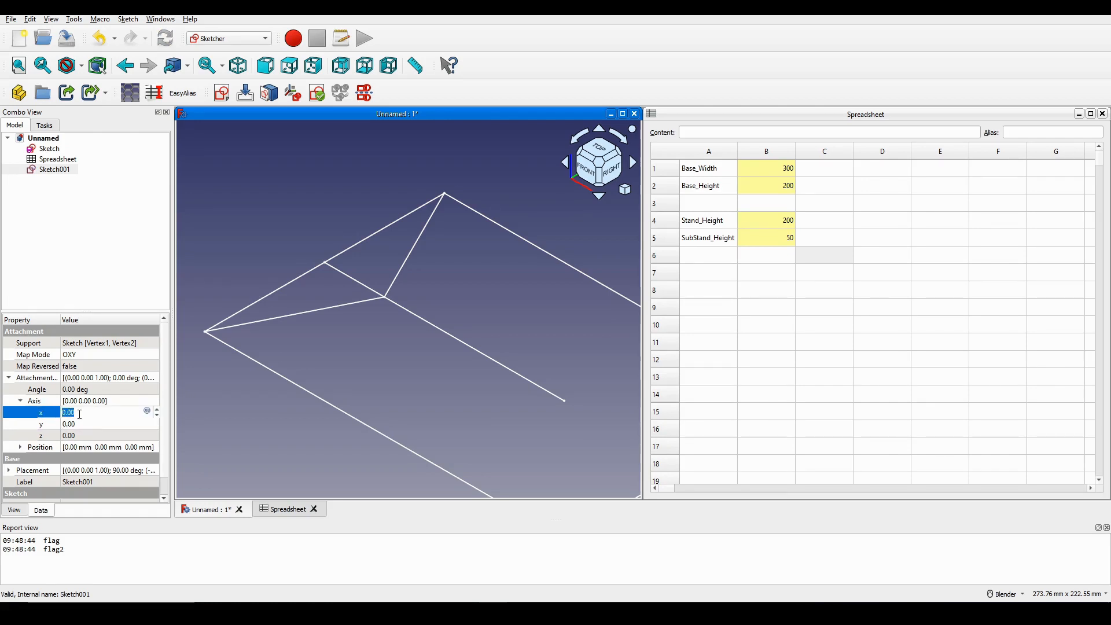
pyautogui.write('1')
# Set the attachment offset angle of Sketch001 to 90 degrees
pyautogui.click(83, 390)
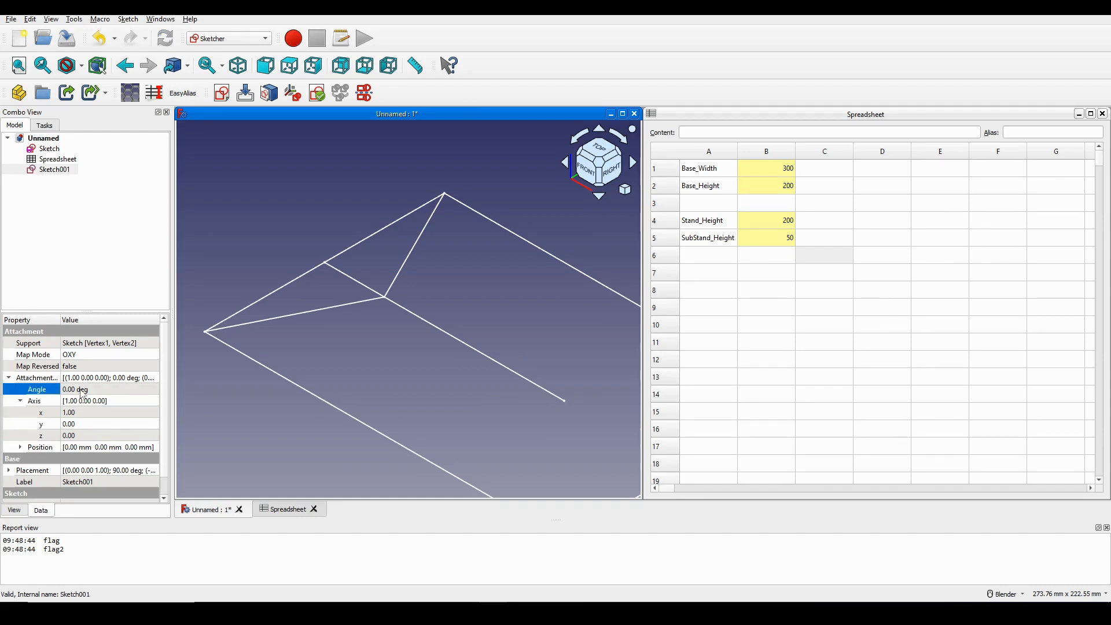
pyautogui.write('90')
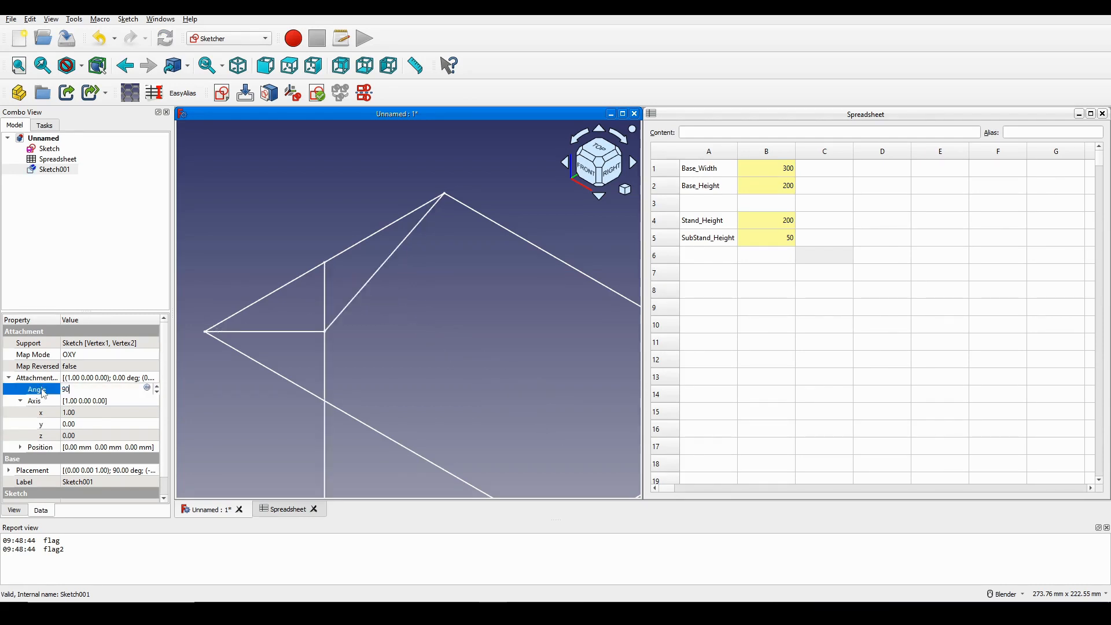
pyautogui.scroll(-3, 469, 322)
pyautogui.moveTo(468, 324); pyautogui.dragTo(359, 321, button='middle')
pyautogui.scroll(2, 417, 335)
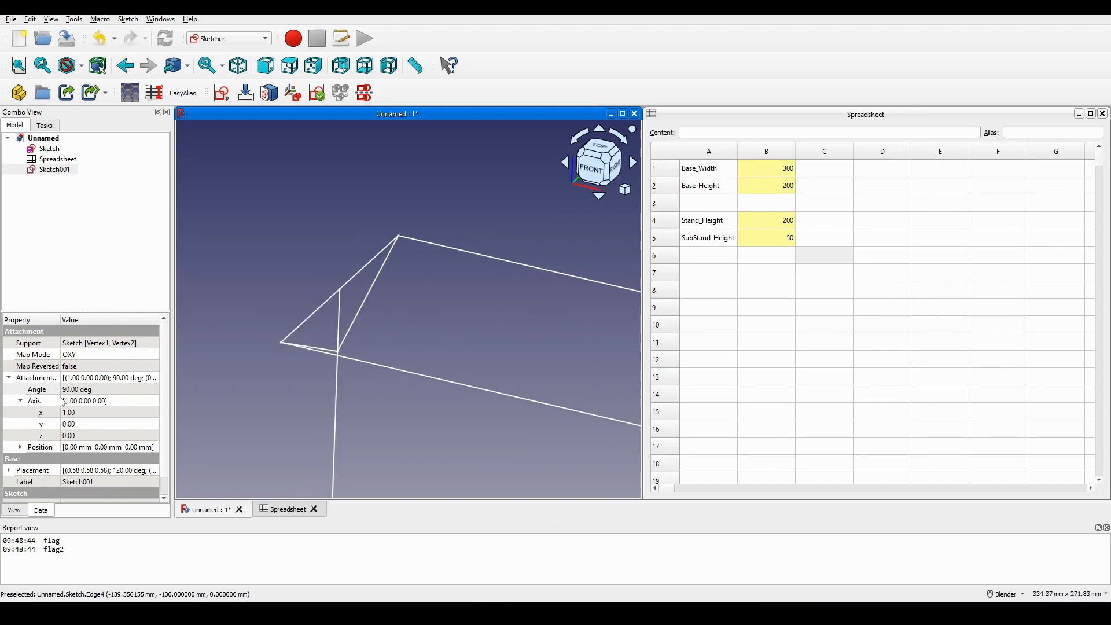
# Reverse the stand sketch's rotation by setting its attachment offset angle to -90 degrees
pyautogui.click(67, 389)
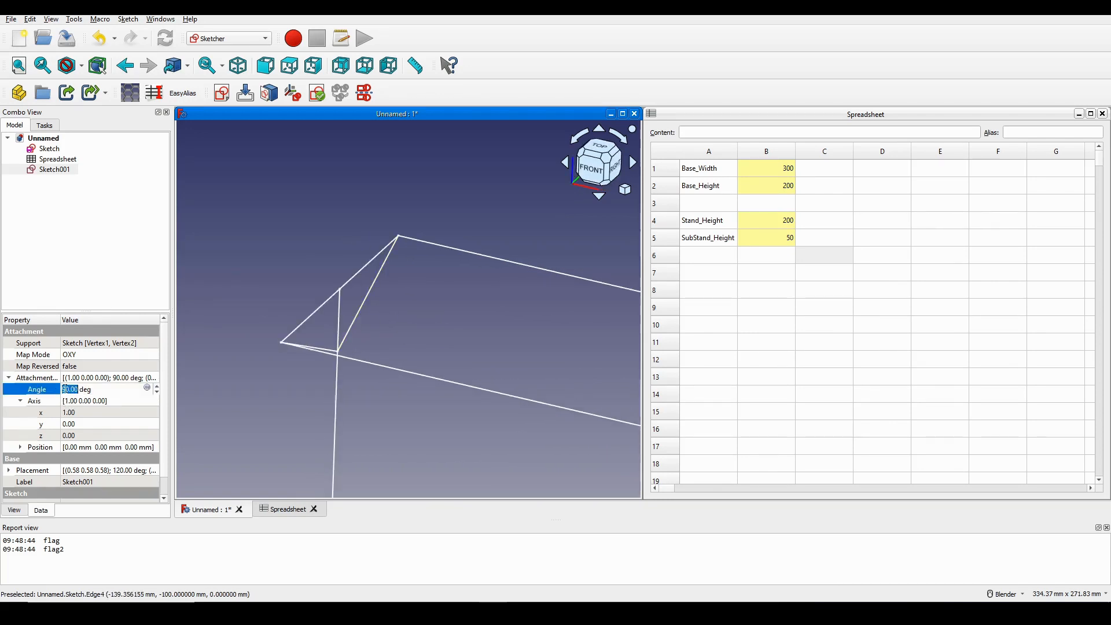
pyautogui.click(65, 389)
pyautogui.write('-')
pyautogui.press('Return')
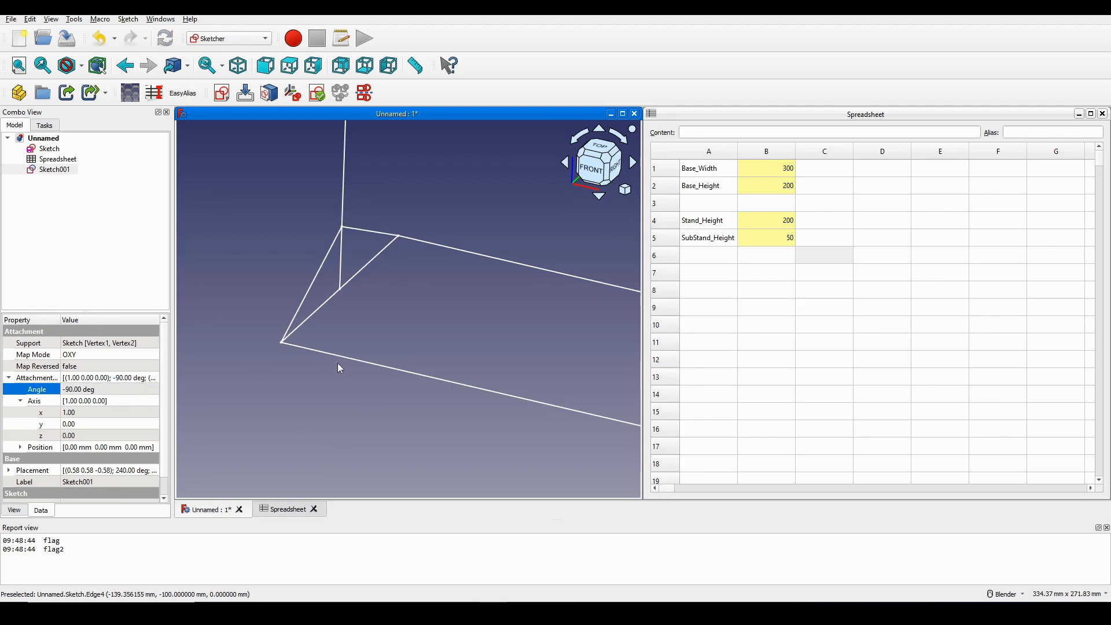
pyautogui.moveTo(339, 369)
pyautogui.mouseDown(button='middle')
pyautogui.moveTo(396, 354)
pyautogui.moveTo(552, 377)
pyautogui.moveTo(498, 377)
pyautogui.moveTo(479, 453)
pyautogui.moveTo(443, 397)
pyautogui.moveTo(429, 309)
pyautogui.mouseUp(button='middle')
pyautogui.moveTo(428, 316)
pyautogui.mouseDown(button='middle')
pyautogui.moveTo(470, 329)
pyautogui.moveTo(472, 373)
pyautogui.moveTo(449, 388)
pyautogui.mouseUp(button='middle')
pyautogui.middleClick(463, 328)
pyautogui.scroll(-1, 462, 329)
pyautogui.scroll(1, 463, 329)
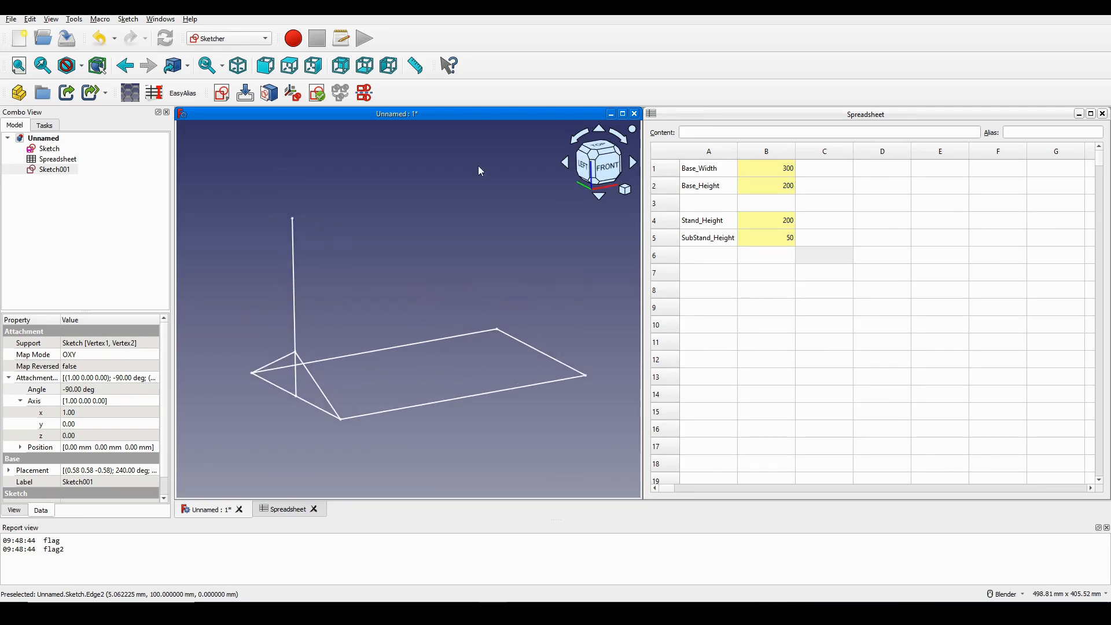
# Set the Base_Width value in spreadsheet cell B1 to 500
pyautogui.doubleClick(781, 168)
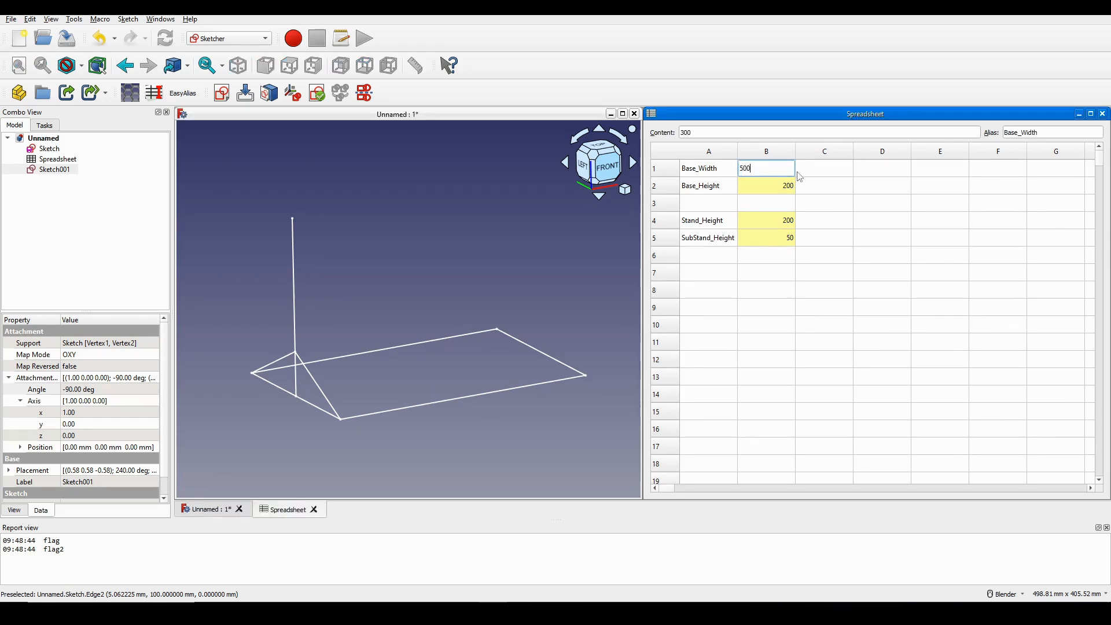
pyautogui.write('500')
pyautogui.press('Return')
pyautogui.scroll(-2, 492, 324)
pyautogui.scroll(1, 490, 324)
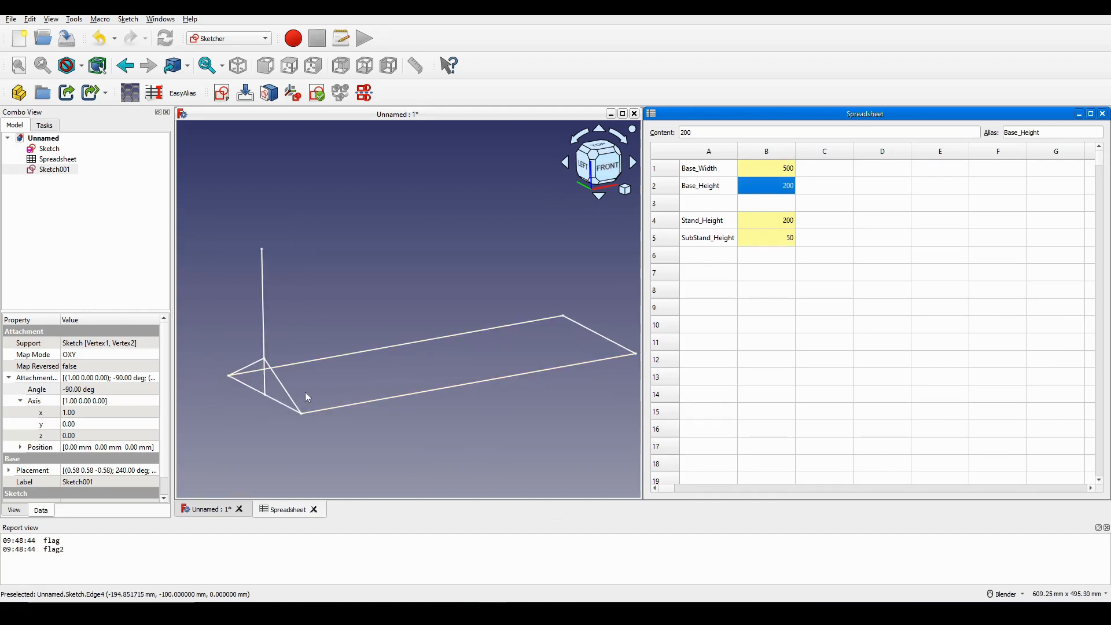
pyautogui.keyDown('shift'); pyautogui.moveTo(330, 369); pyautogui.dragTo(338, 369, button='middle'); pyautogui.keyUp('shift')
# Set the Base_Height value in spreadsheet cell B2 to 300
pyautogui.doubleClick(779, 185)
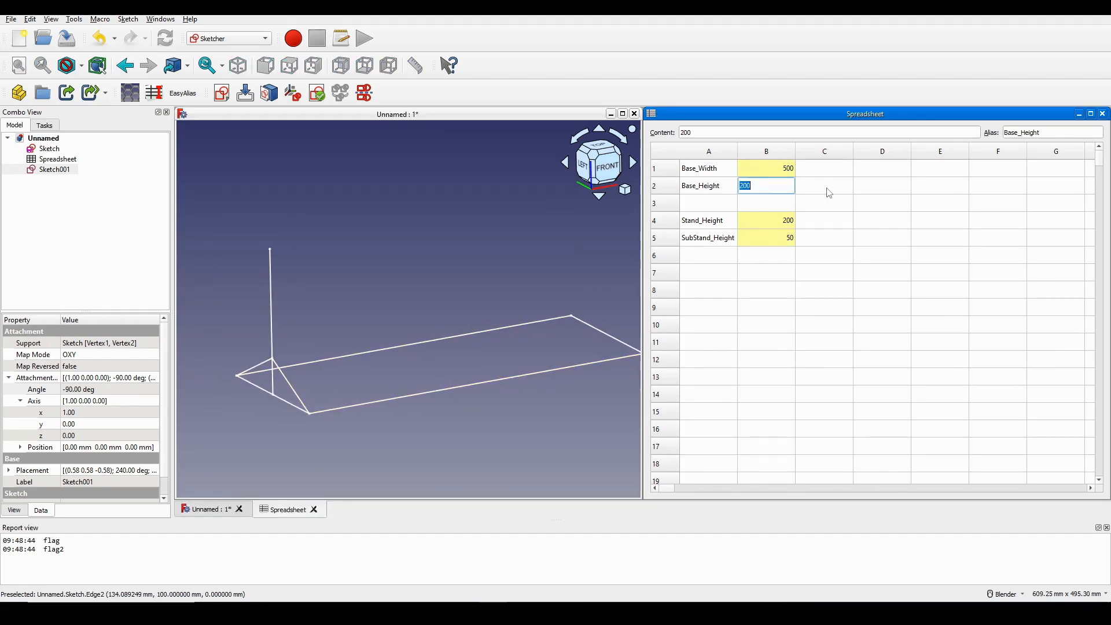
pyautogui.write('300')
pyautogui.press('Return')
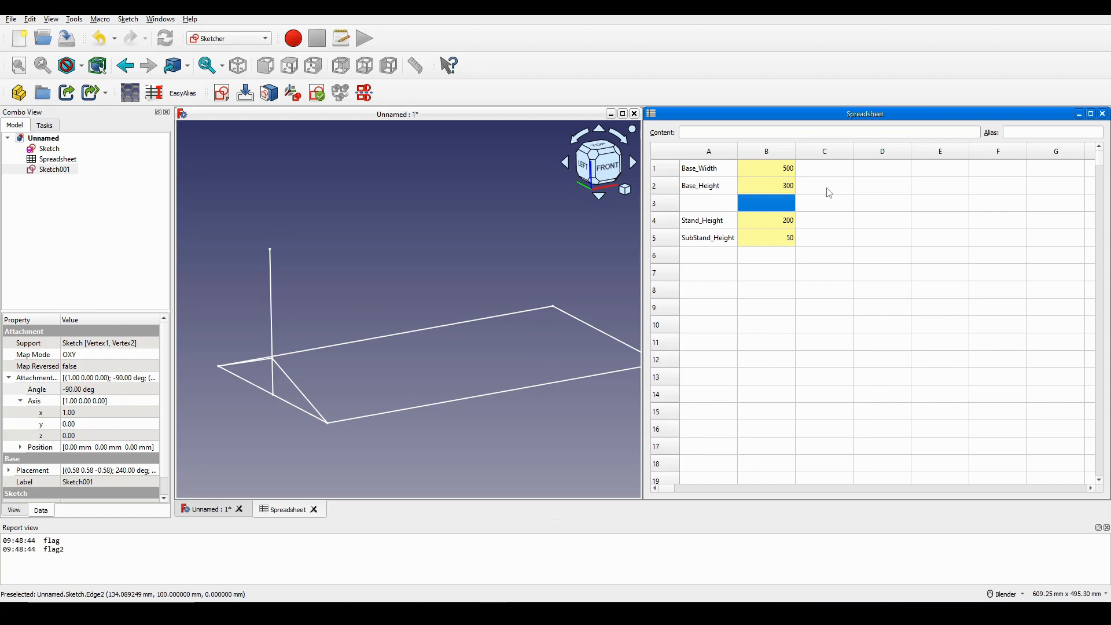
pyautogui.keyDown('shift'); pyautogui.moveTo(446, 360); pyautogui.dragTo(462, 359, button='middle'); pyautogui.keyUp('shift')
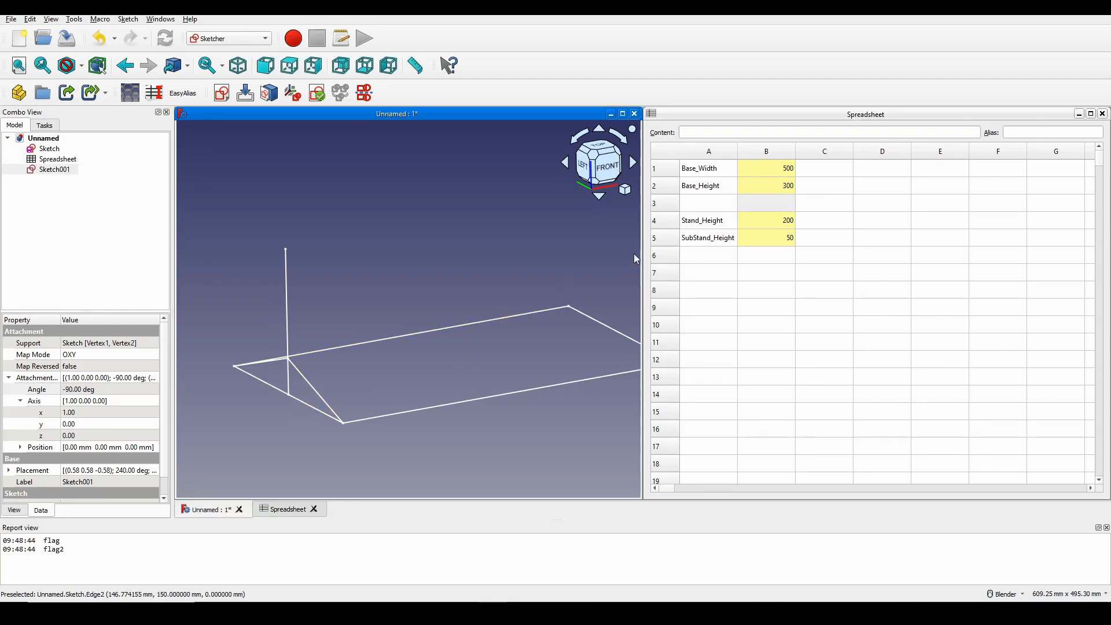
# Set the Stand_Height value in spreadsheet cell B4 to 100
pyautogui.click(784, 223)
pyautogui.write('10')
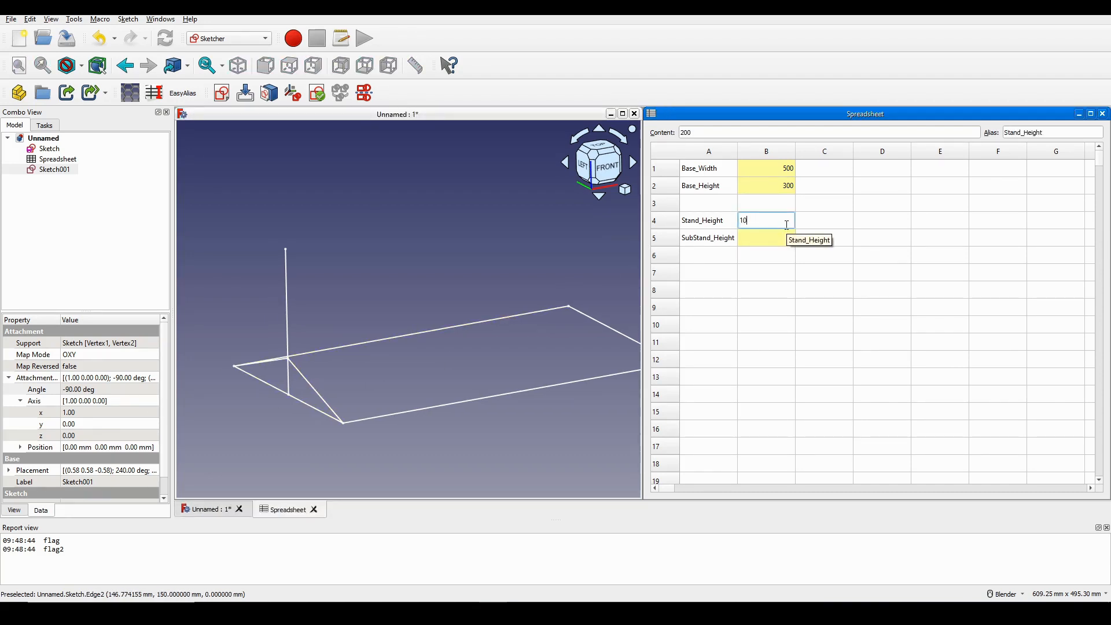
pyautogui.write('0')
pyautogui.press('Return')
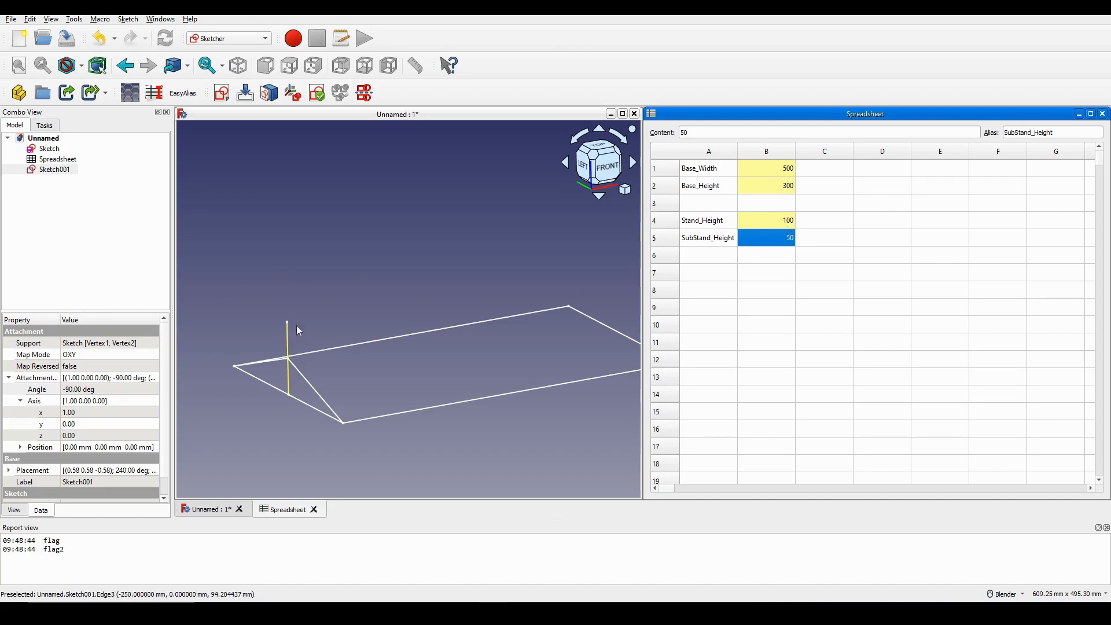
pyautogui.keyDown('shift'); pyautogui.moveTo(288, 335); pyautogui.dragTo(326, 325, button='middle'); pyautogui.keyUp('shift')
pyautogui.scroll(6, 343, 367)
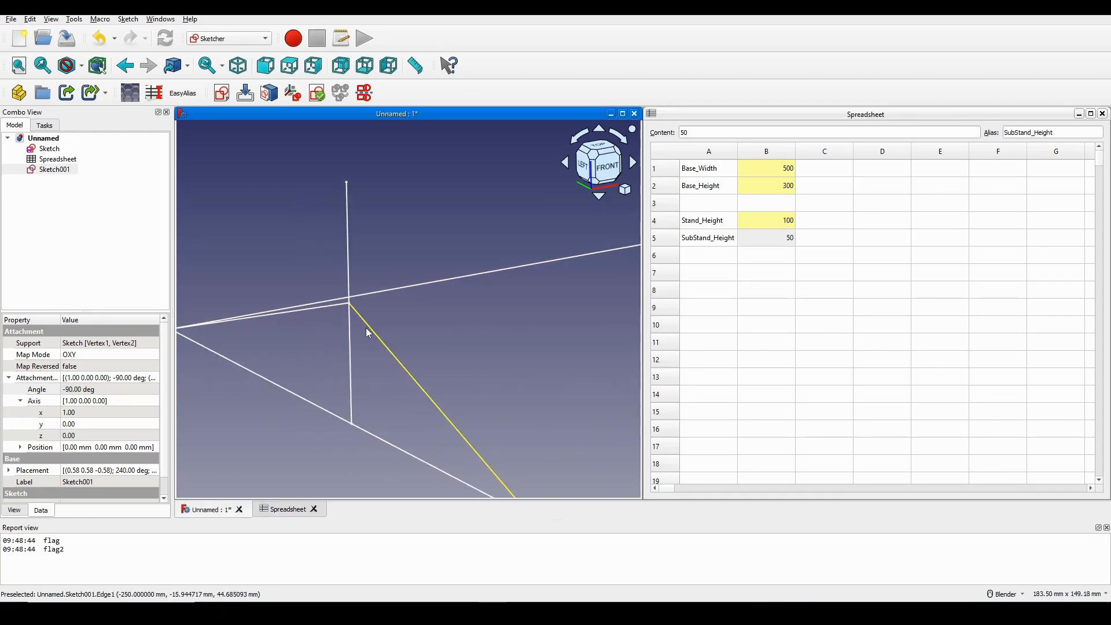
# Set the SubStand_Height value in spreadsheet cell B5 to 20
pyautogui.click(769, 241)
pyautogui.doubleClick(769, 241)
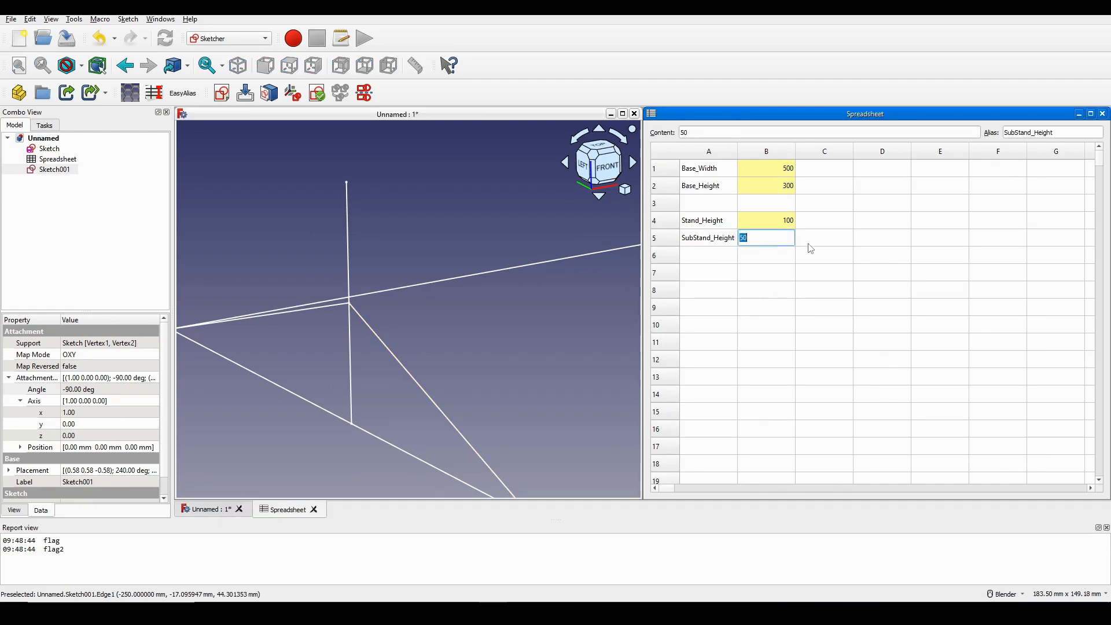
pyautogui.press('Return')
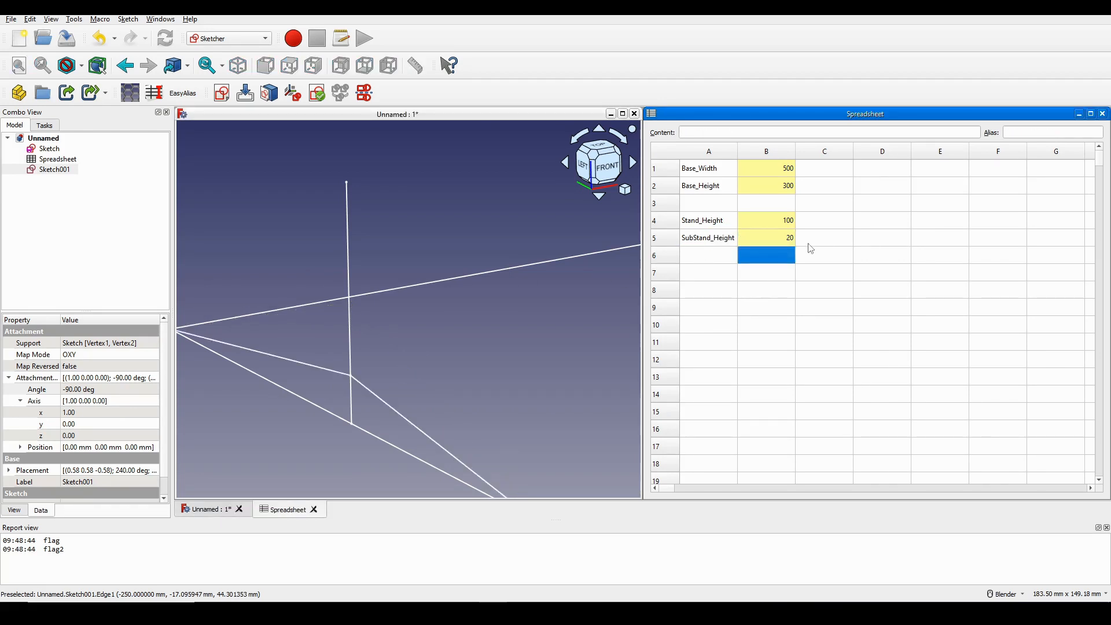
# Examine the stand sketch and base rectangle from several angles to check how they fit together
pyautogui.scroll(-3, 450, 334)
pyautogui.scroll(-4, 473, 329)
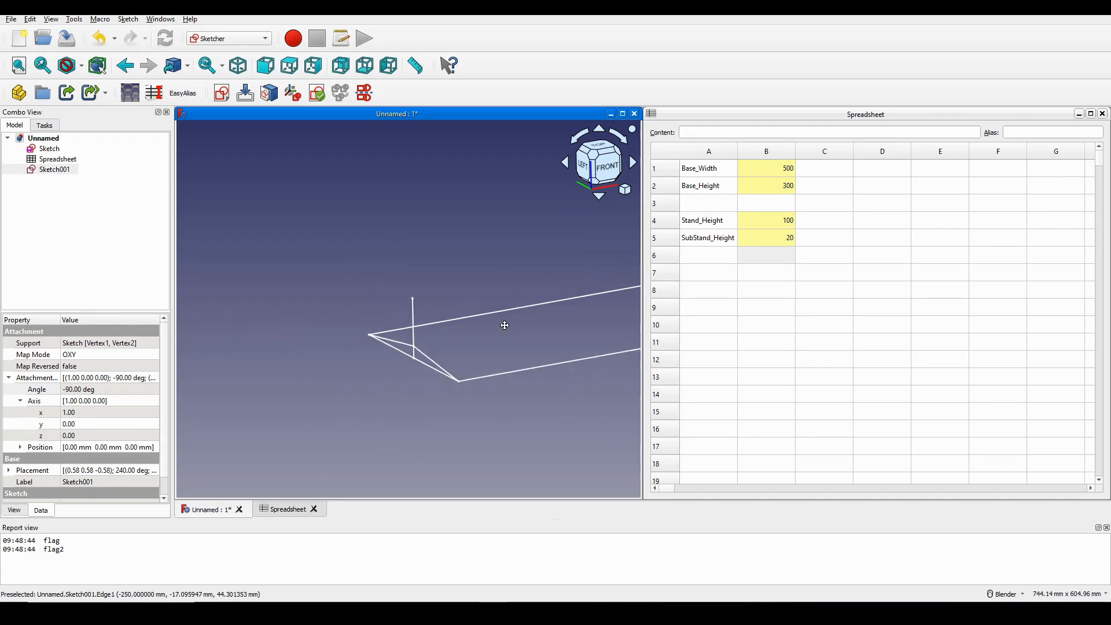
pyautogui.moveTo(503, 364); pyautogui.dragTo(518, 344, button='middle')
pyautogui.scroll(2, 517, 344)
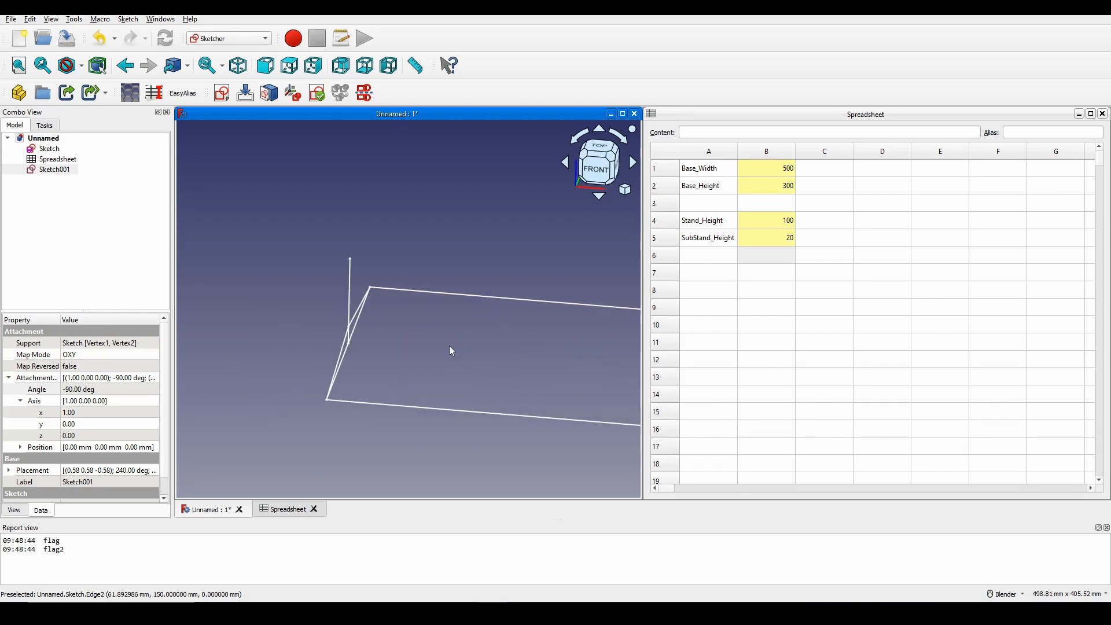
pyautogui.moveTo(451, 350)
pyautogui.mouseDown(button='middle')
pyautogui.moveTo(340, 343)
pyautogui.moveTo(515, 329)
pyautogui.moveTo(444, 357)
pyautogui.moveTo(275, 336)
pyautogui.moveTo(325, 335)
pyautogui.moveTo(380, 359)
pyautogui.mouseUp(button='middle')
pyautogui.scroll(-2, 435, 350)
pyautogui.scroll(1, 324, 335)
pyautogui.moveTo(379, 359); pyautogui.dragTo(414, 361, button='middle')
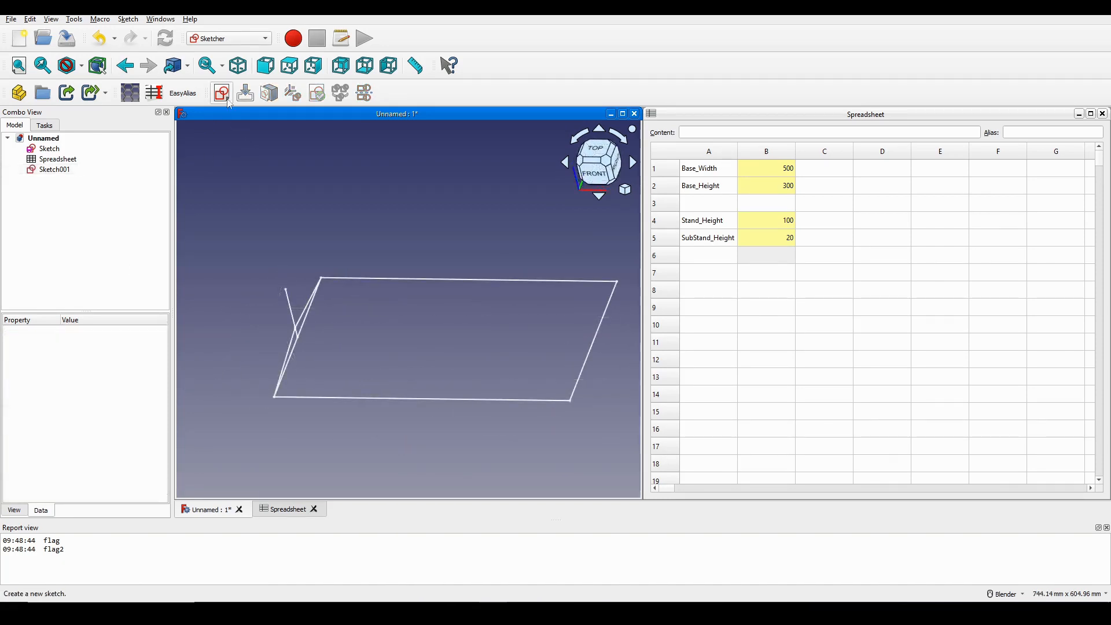
# Create a new sketch on the XY plane and draw a circle about 16 mm in diameter centred on the origin
pyautogui.click(227, 99)
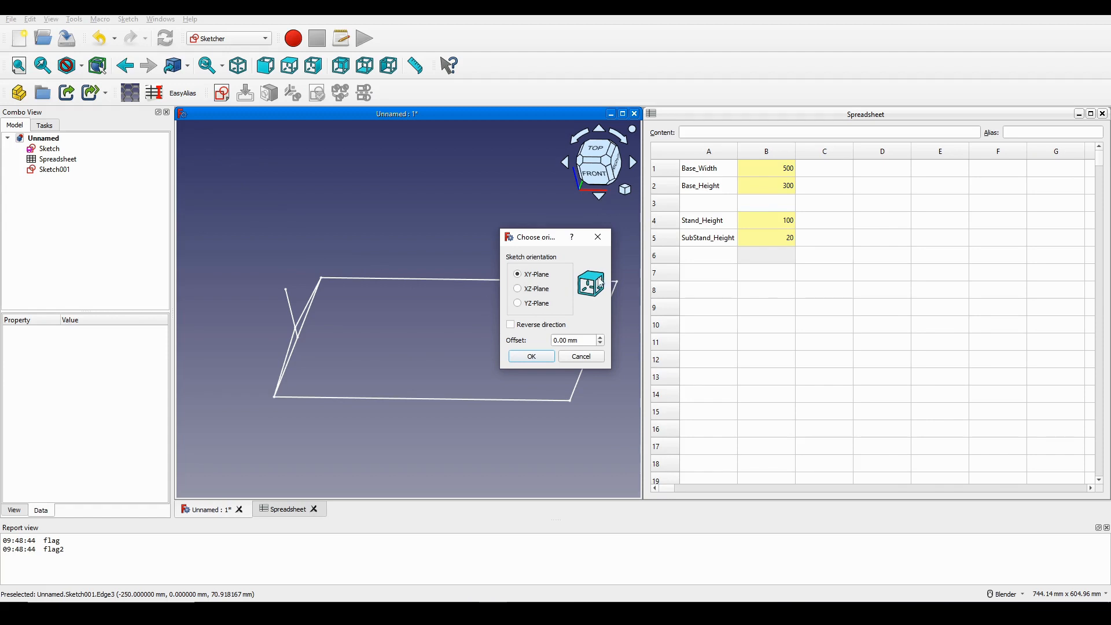
pyautogui.click(531, 357)
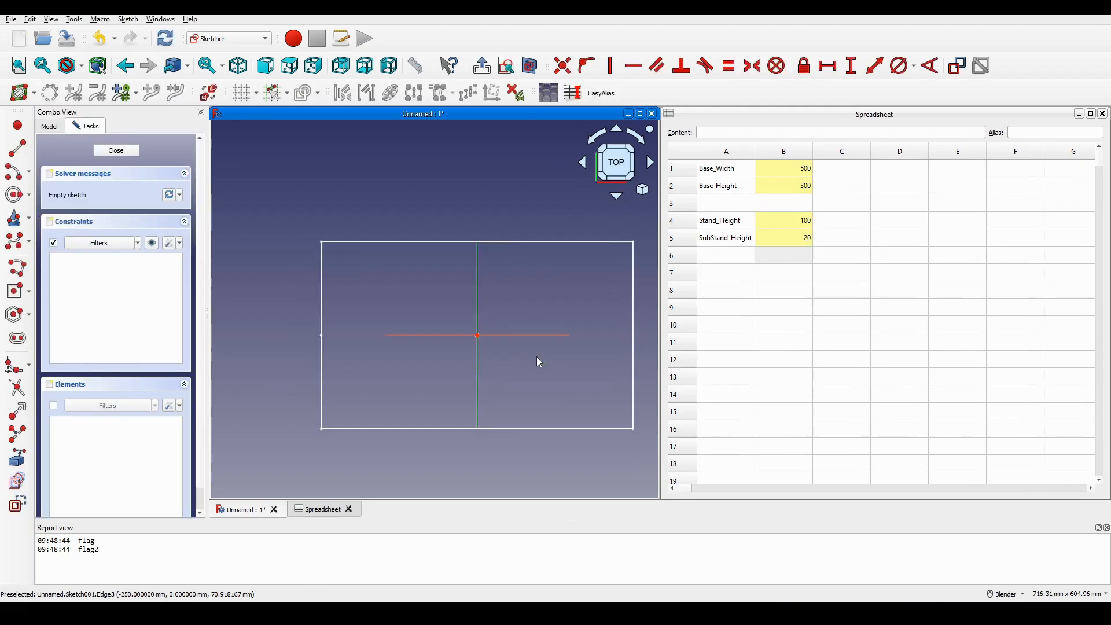
pyautogui.scroll(5, 515, 329)
pyautogui.press('g')
pyautogui.press('c')
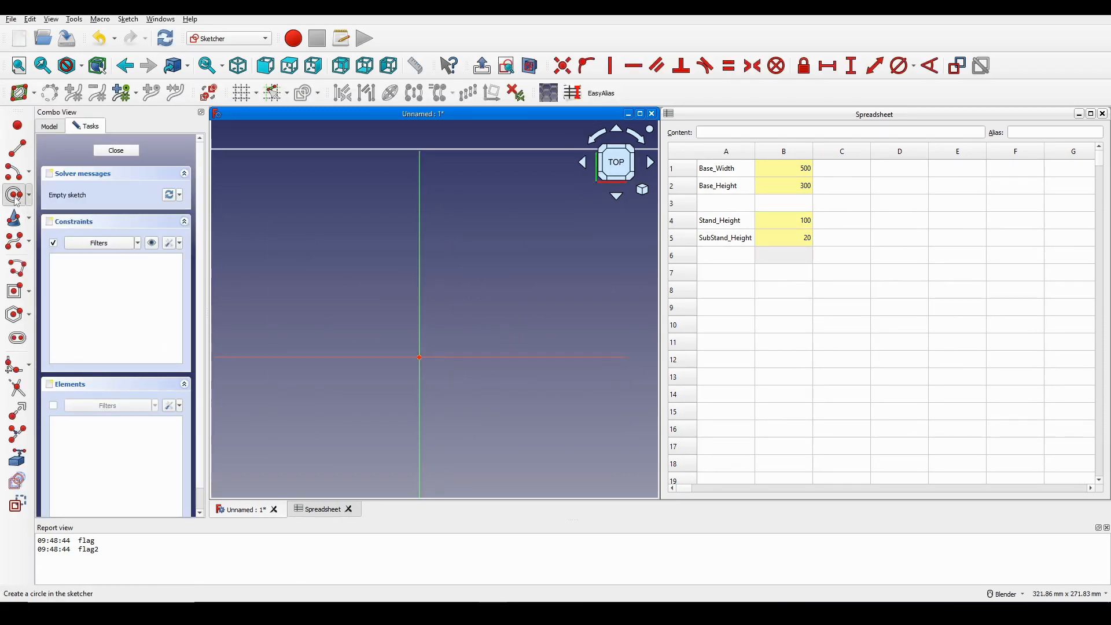
pyautogui.click(420, 357)
pyautogui.click(431, 353)
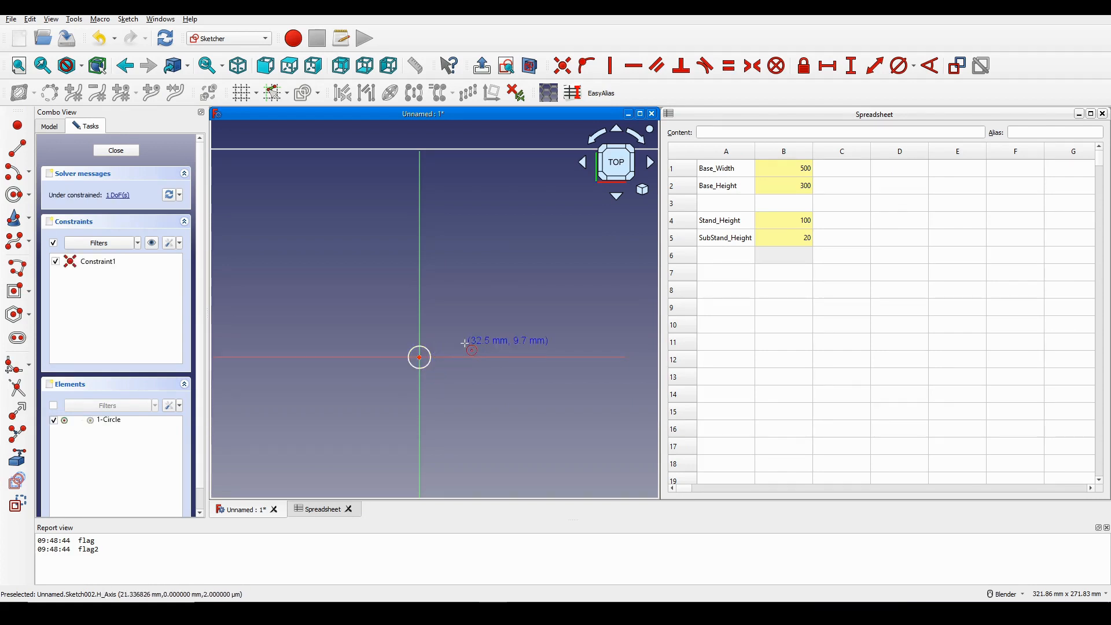
pyautogui.scroll(3, 454, 341)
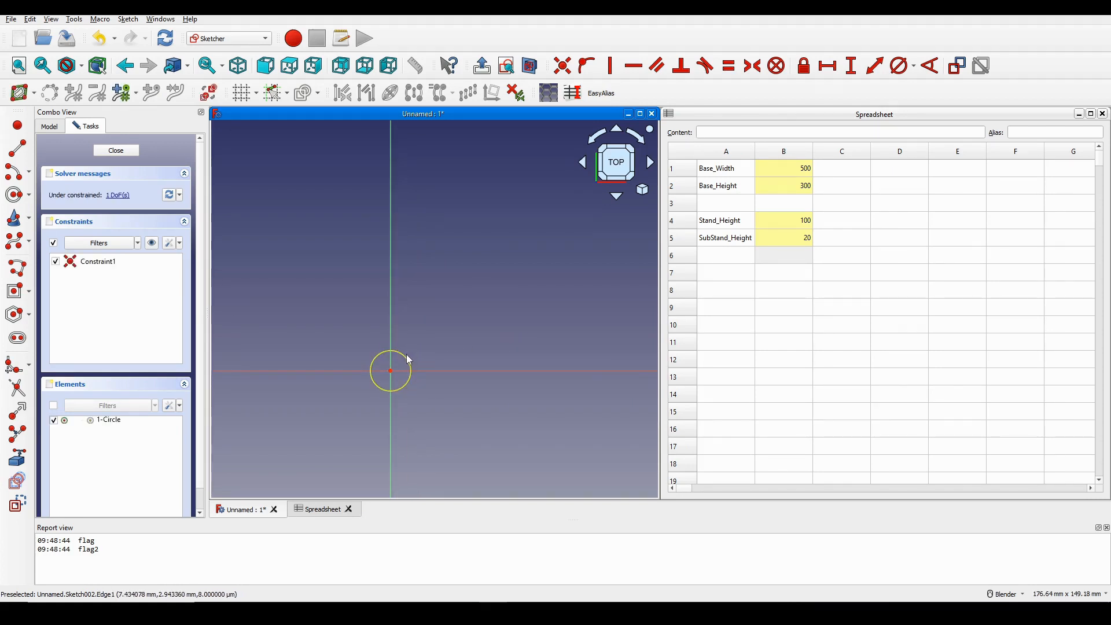
# Enter the label Tube_Dia in spreadsheet cell A6
pyautogui.click(726, 273)
pyautogui.click(719, 256)
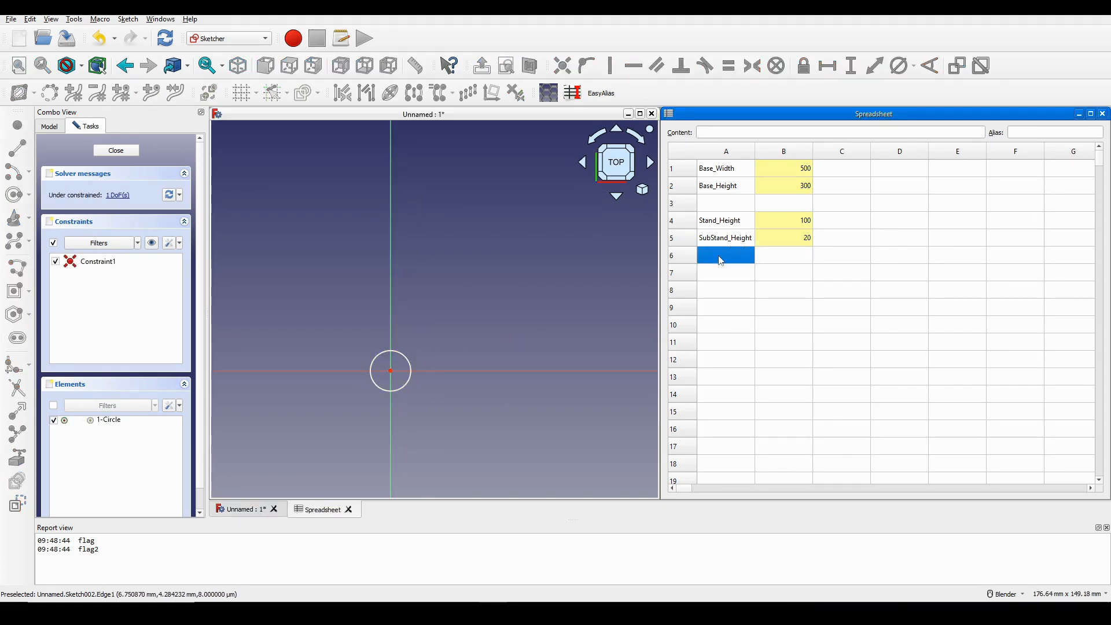
pyautogui.doubleClick(720, 256)
pyautogui.write('Dia')
pyautogui.press('Return')
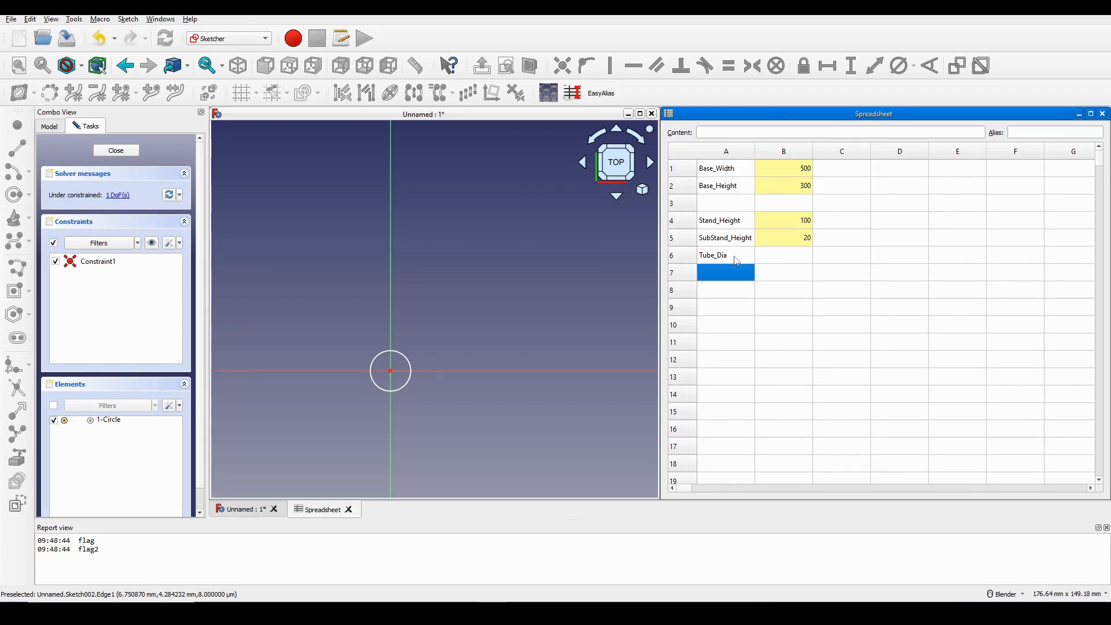
# Assign the alias Tube_Dia to spreadsheet cell B6 and set its value to 2
pyautogui.click(787, 259)
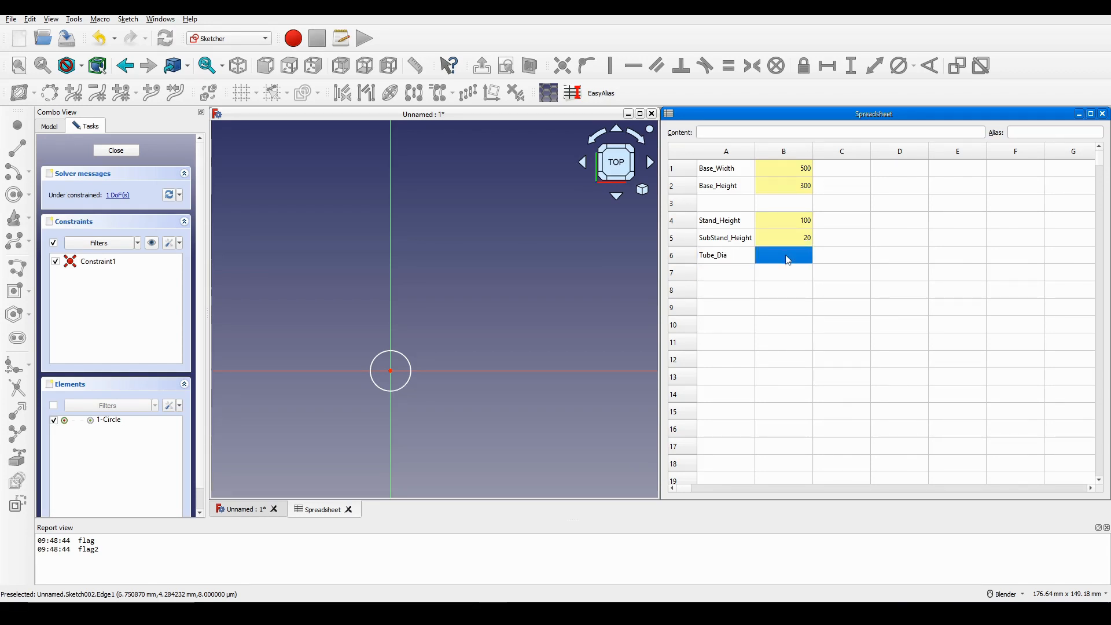
pyautogui.click(1031, 131)
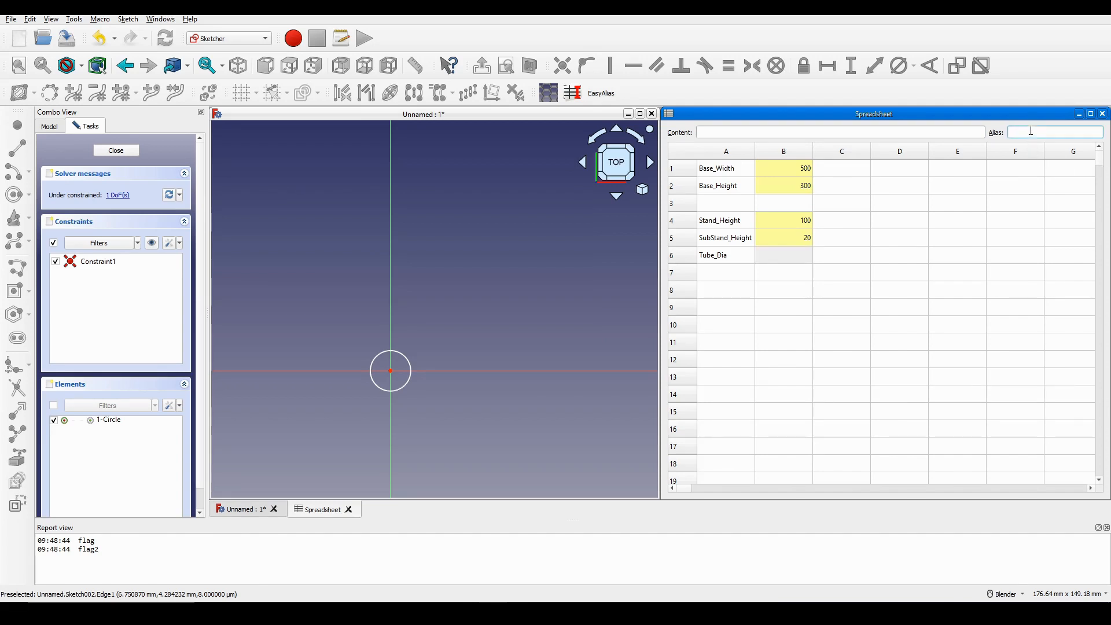
pyautogui.write('Tube_Dia')
pyautogui.press('Return')
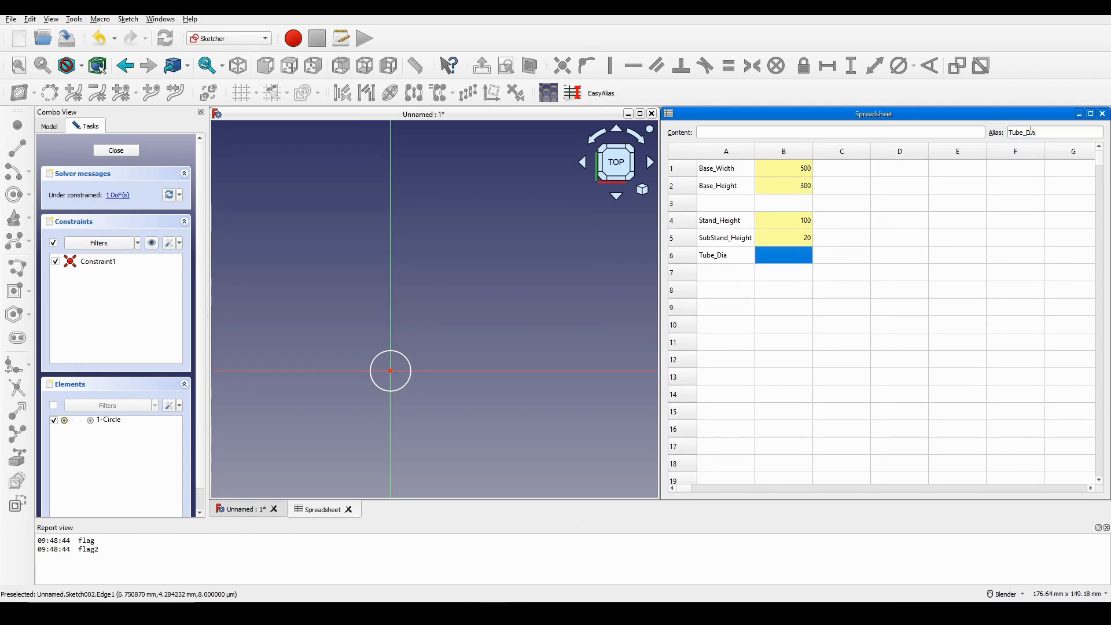
pyautogui.click(842, 288)
pyautogui.doubleClick(780, 254)
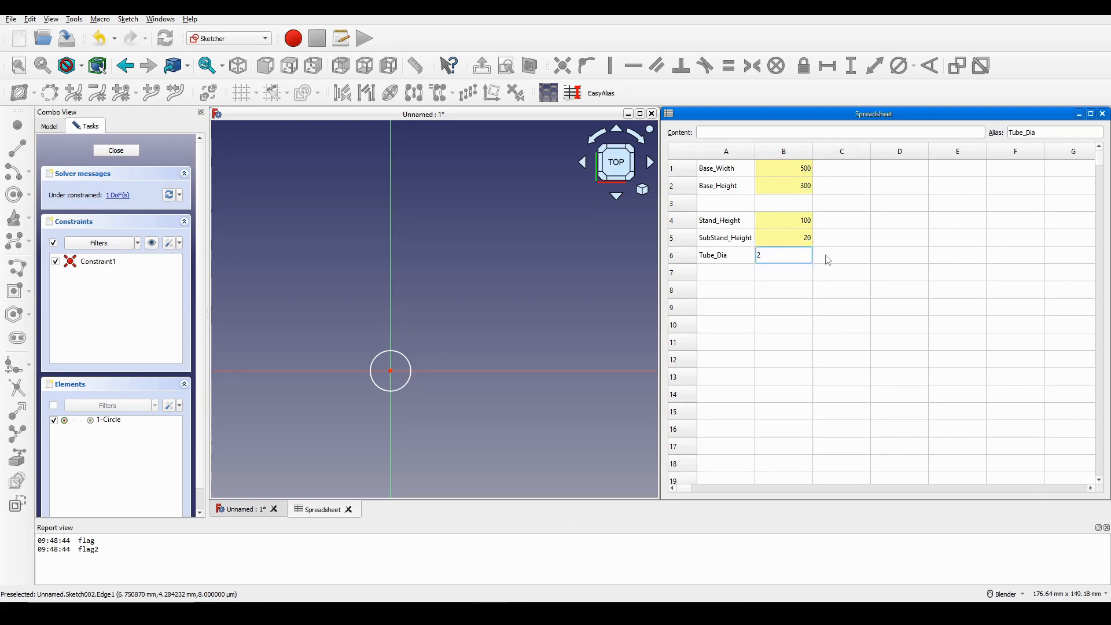
pyautogui.press('Return')
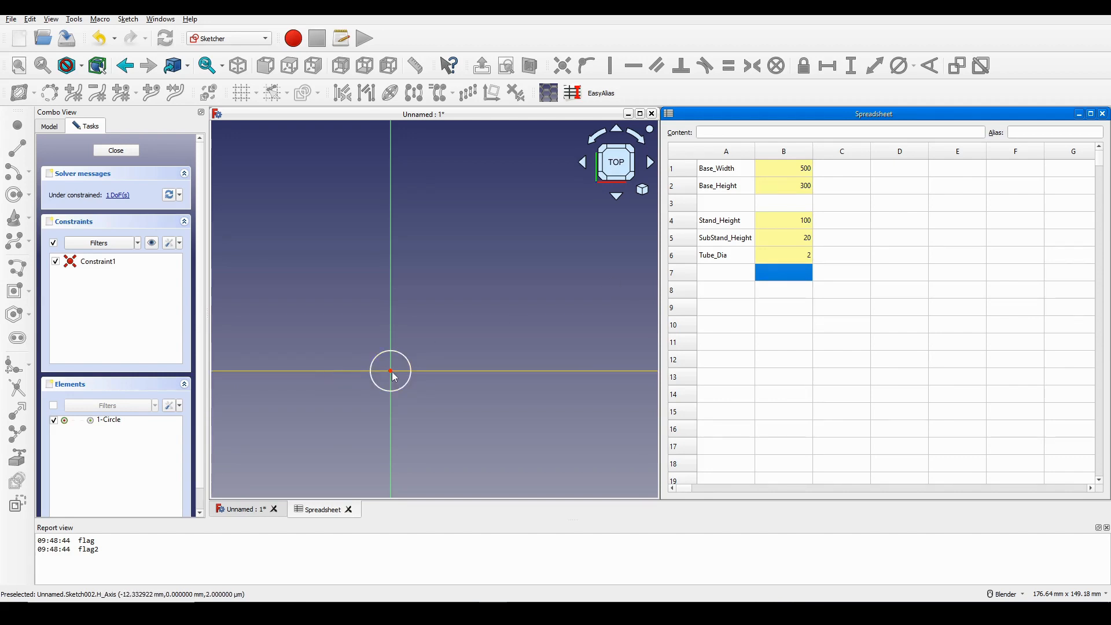
# Constrain the circle's diameter with the expression Spreadsheet.Tube_Dia and close the sketch
pyautogui.scroll(2, 429, 360)
pyautogui.keyDown('shift'); pyautogui.moveTo(428, 361); pyautogui.dragTo(475, 301, button='middle'); pyautogui.keyUp('shift')
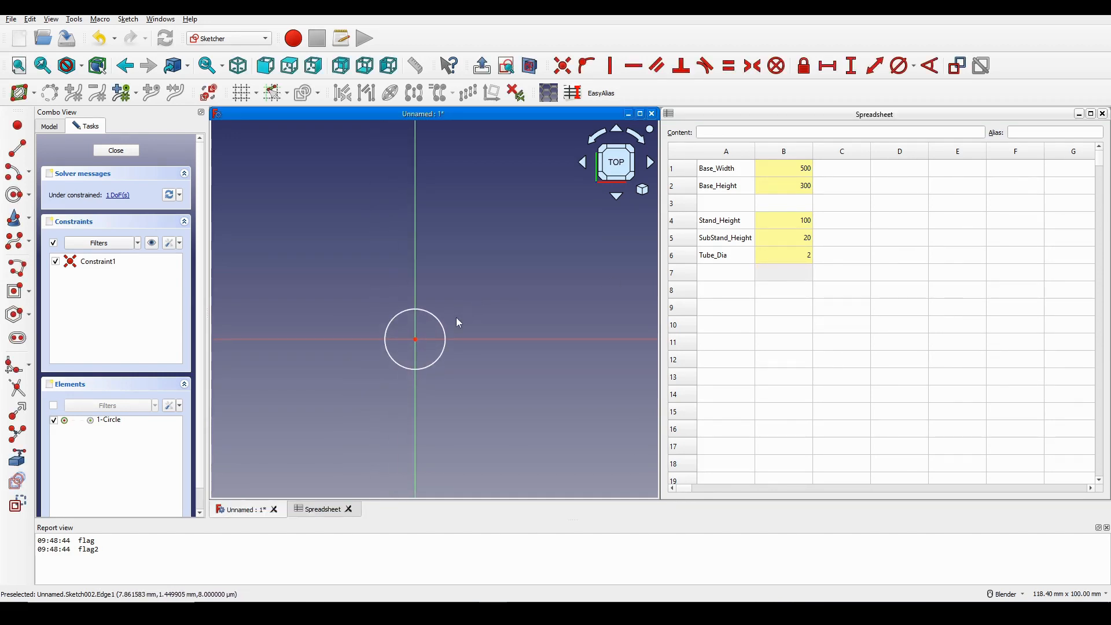
pyautogui.click(443, 325)
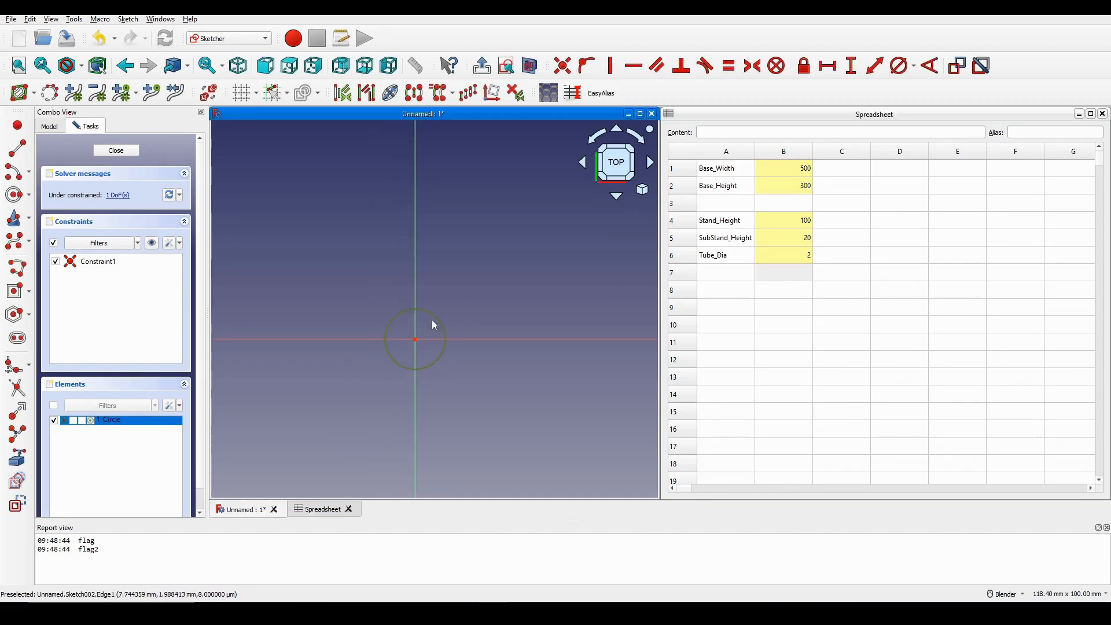
pyautogui.click(898, 65)
pyautogui.moveTo(961, 63); pyautogui.dragTo(442, 206)
pyautogui.click(509, 227)
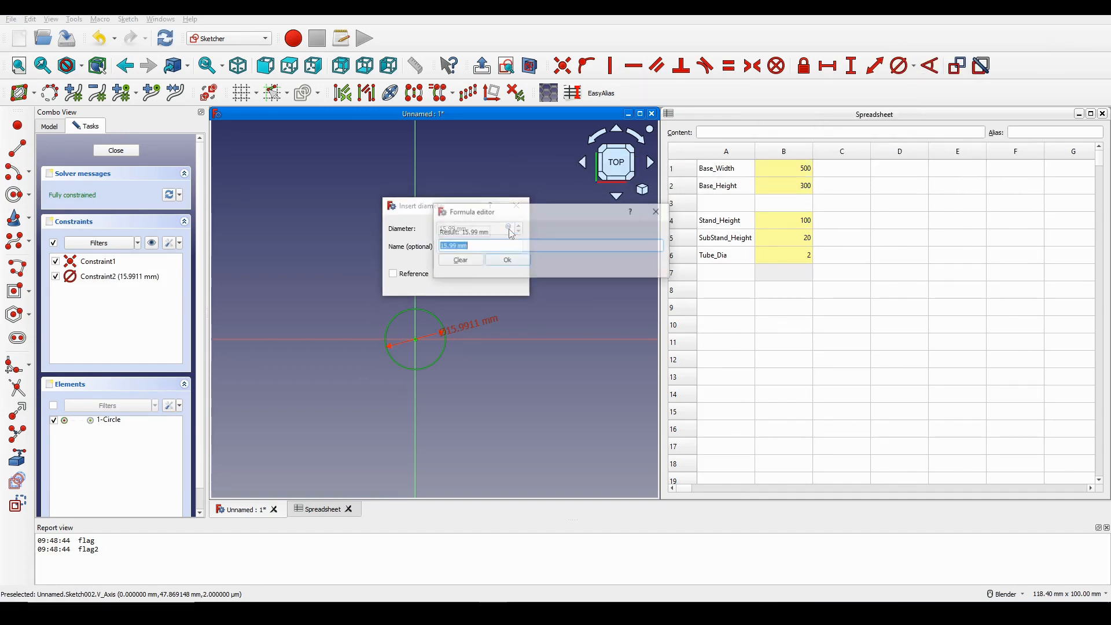
pyautogui.write('Spreadsheet.')
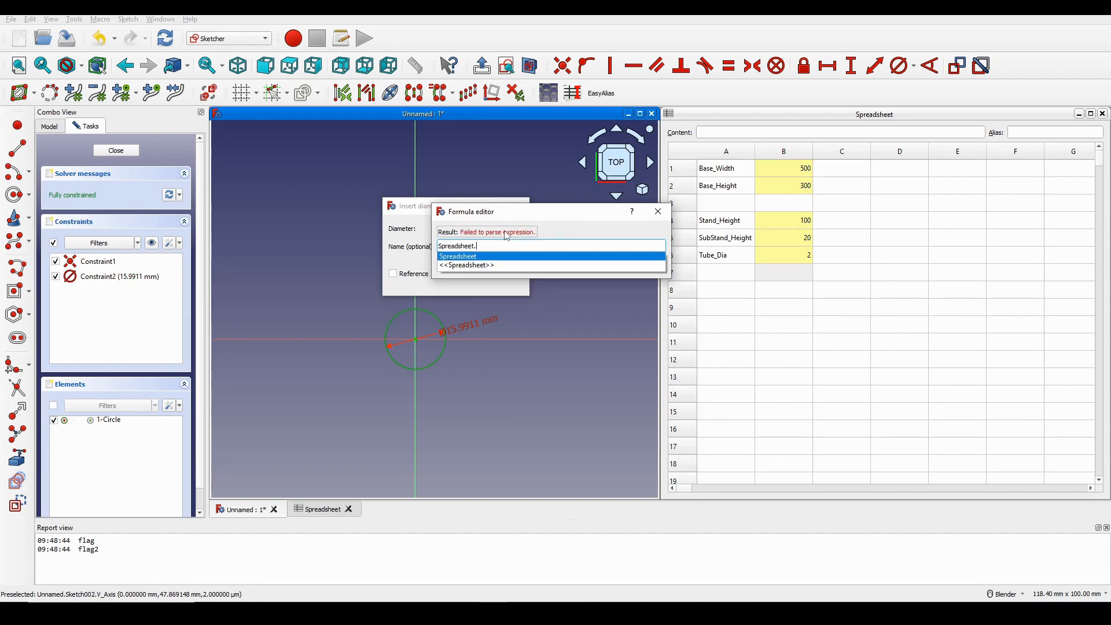
pyautogui.write('Tube')
pyautogui.press('Down')
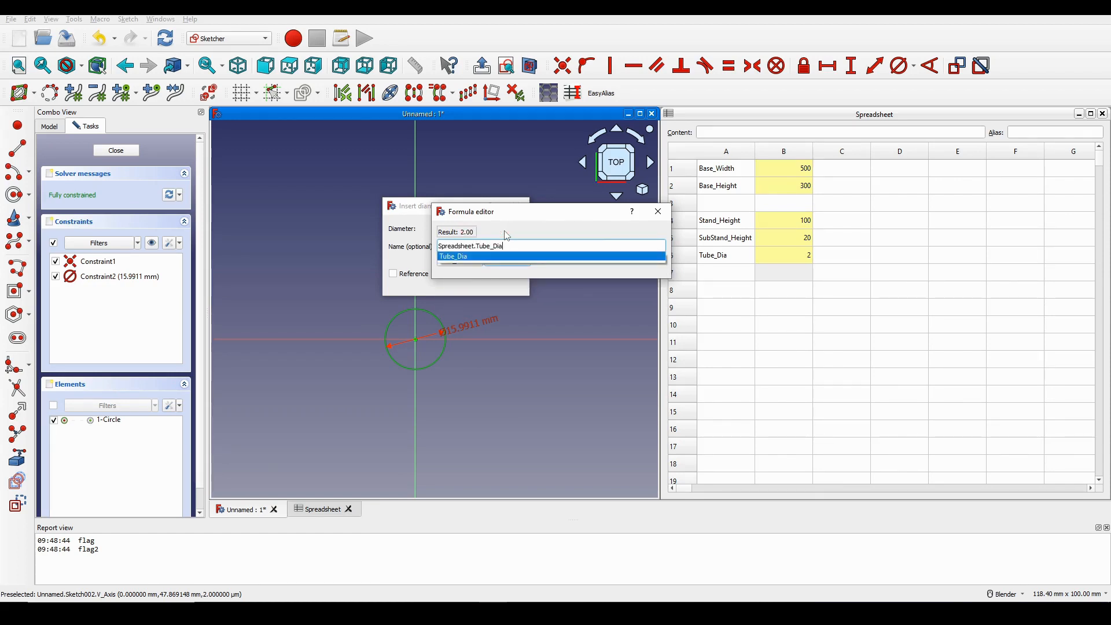
pyautogui.press('Return')
pyautogui.press('Return')
pyautogui.press('Return')
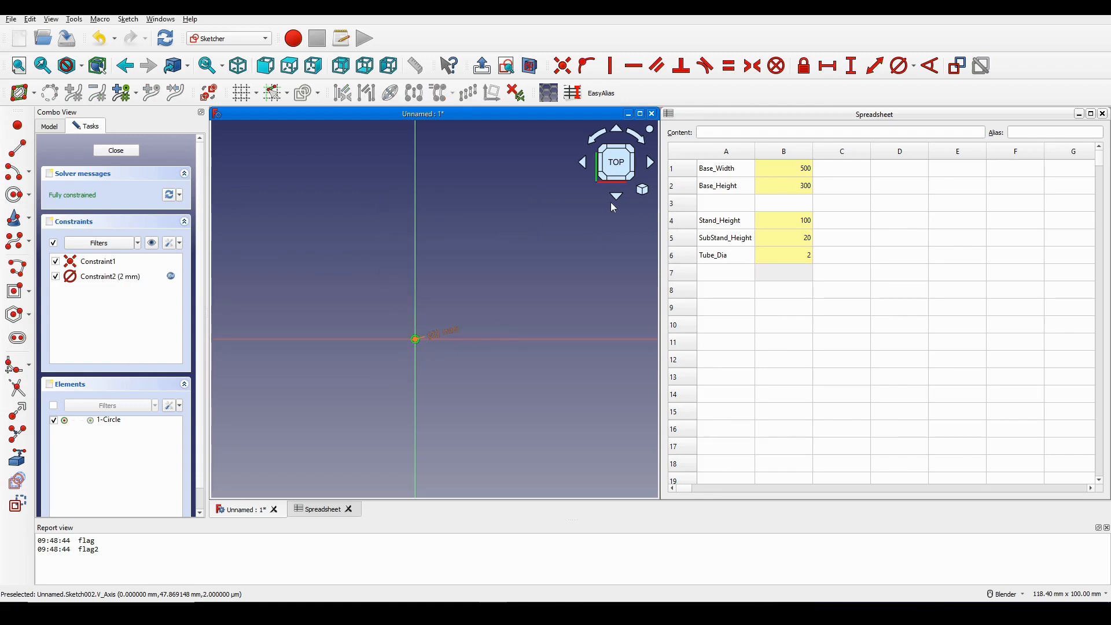
pyautogui.scroll(-2, 438, 302)
pyautogui.scroll(2, 436, 308)
pyautogui.click(116, 150)
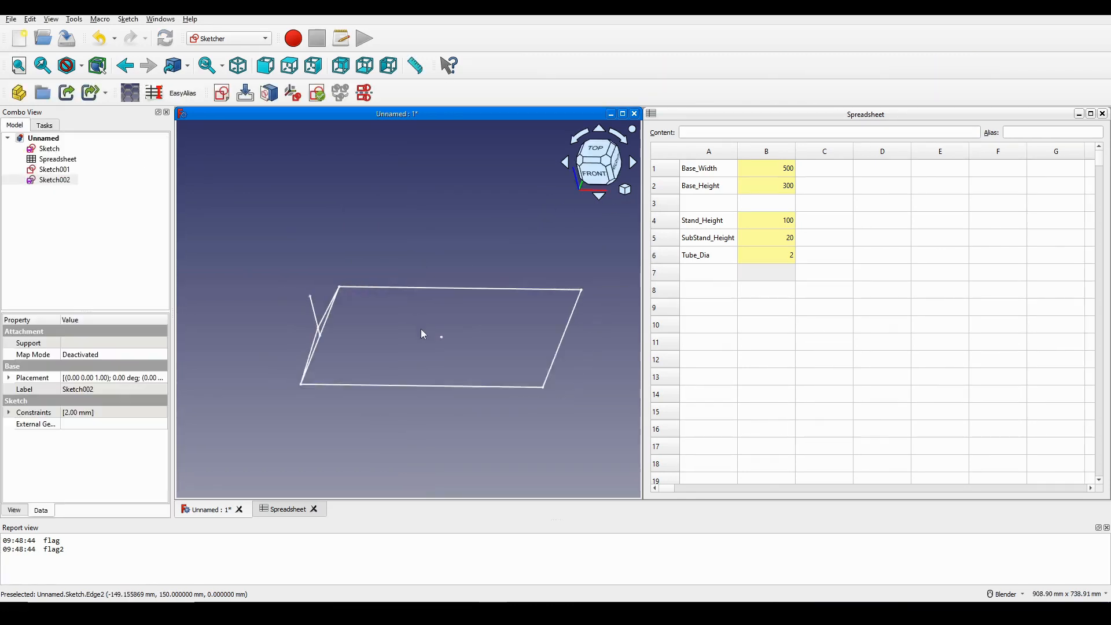
# Set the Tube_Dia value in spreadsheet cell B6 to 3 and check the circle's size against the base
pyautogui.moveTo(438, 342)
pyautogui.mouseDown(button='middle')
pyautogui.moveTo(472, 340)
pyautogui.moveTo(457, 324)
pyautogui.mouseUp(button='middle')
pyautogui.scroll(10, 457, 332)
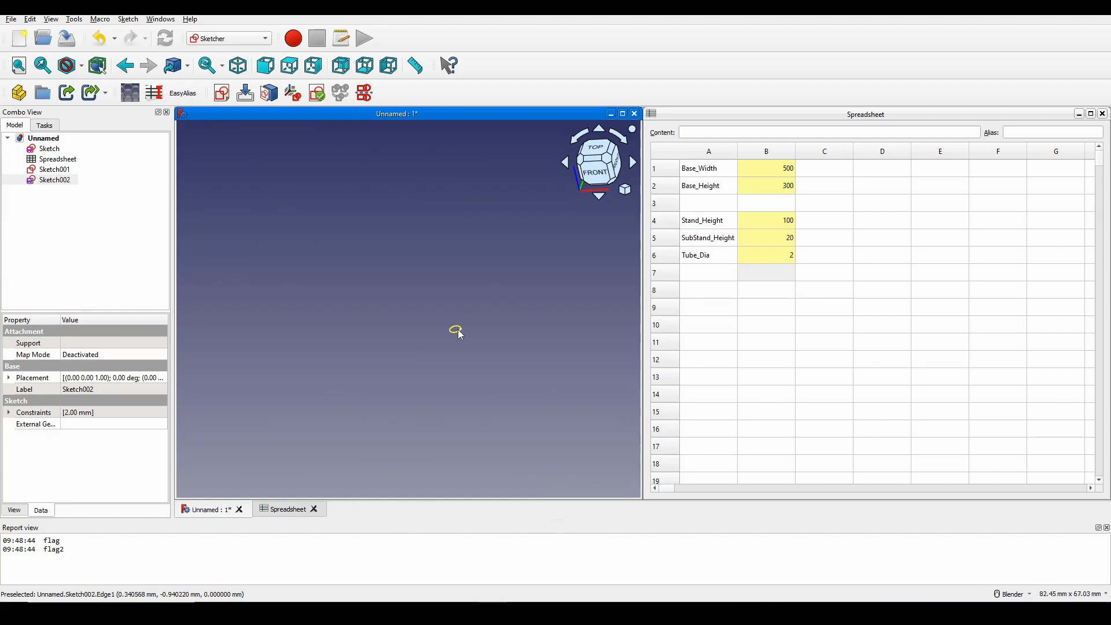
pyautogui.scroll(-3, 463, 326)
pyautogui.doubleClick(776, 258)
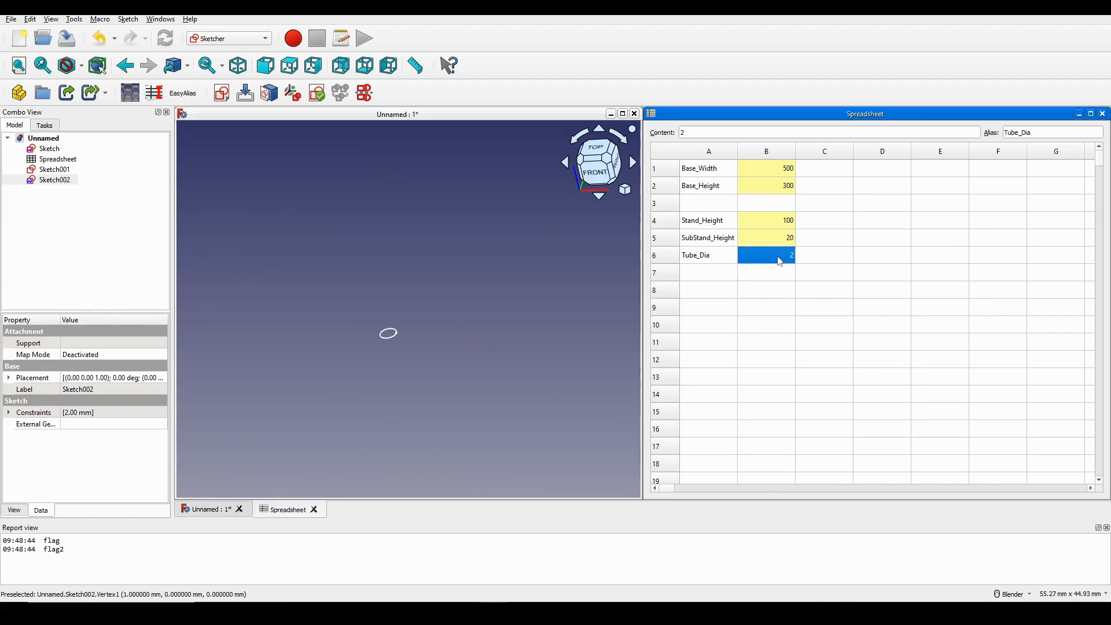
pyautogui.write('3')
pyautogui.click(477, 332)
pyautogui.scroll(-8, 467, 338)
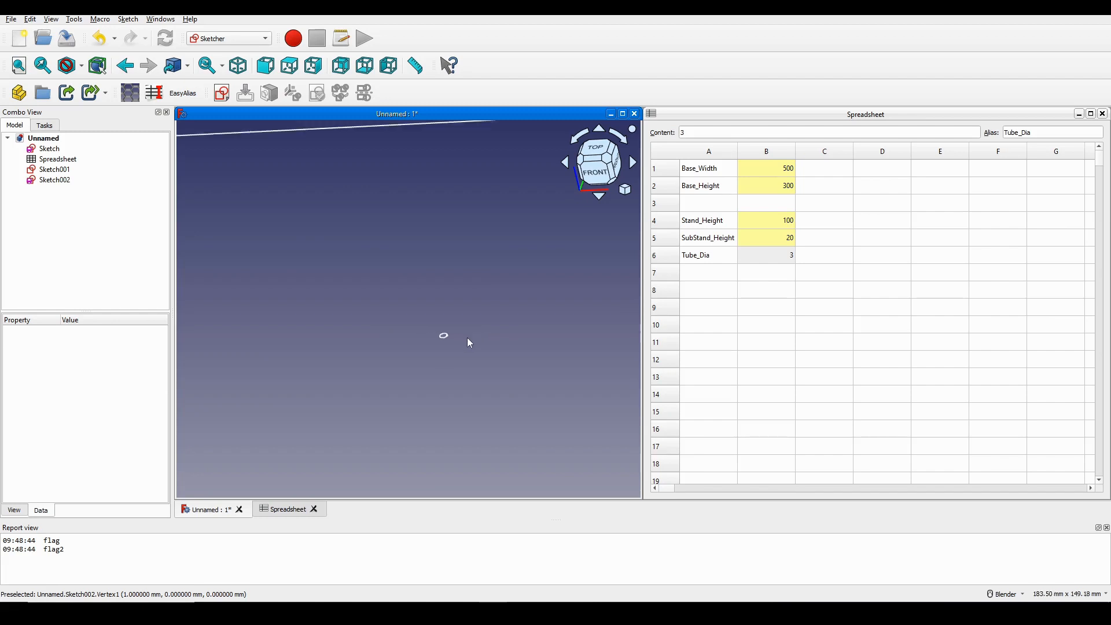
# Set the Tube_Dia value in spreadsheet cell B6 to 4
pyautogui.doubleClick(773, 257)
pyautogui.write('4')
pyautogui.click(535, 314)
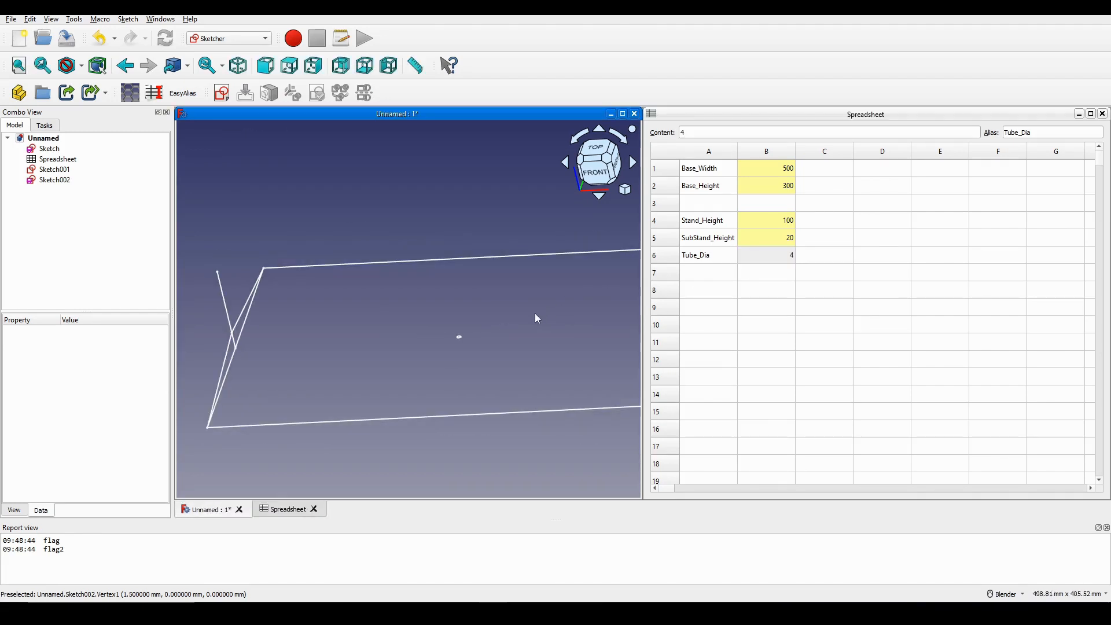
# Rename the circle sketch Sketch002 as Tube in the model tree
pyautogui.moveTo(535, 314); pyautogui.dragTo(456, 352, button='middle')
pyautogui.scroll(1, 490, 330)
pyautogui.scroll(1, 478, 328)
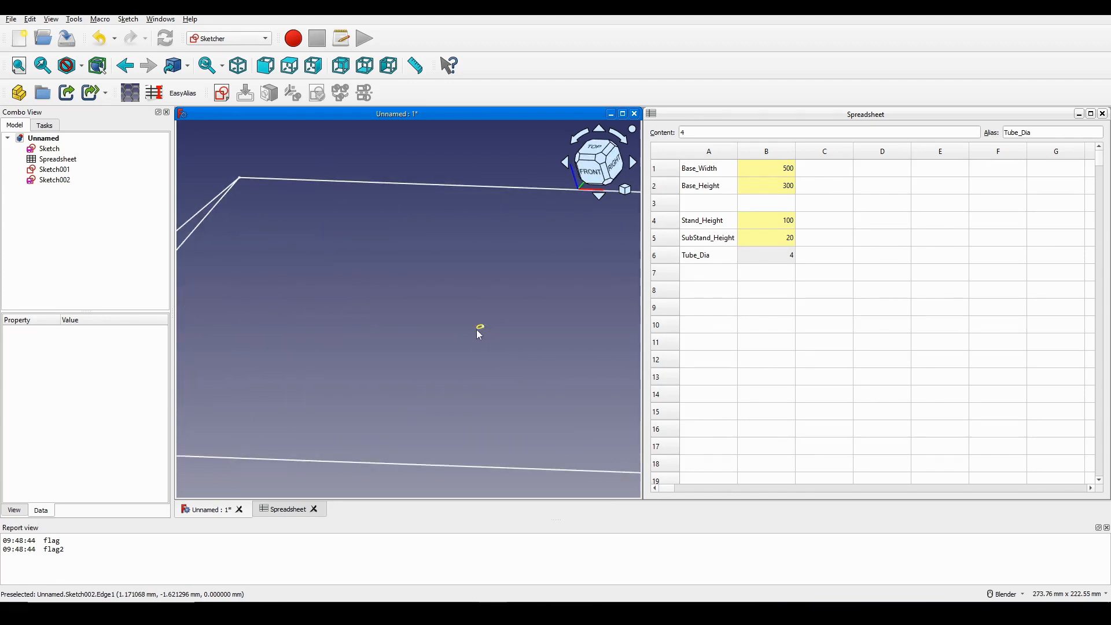
pyautogui.scroll(-4, 477, 328)
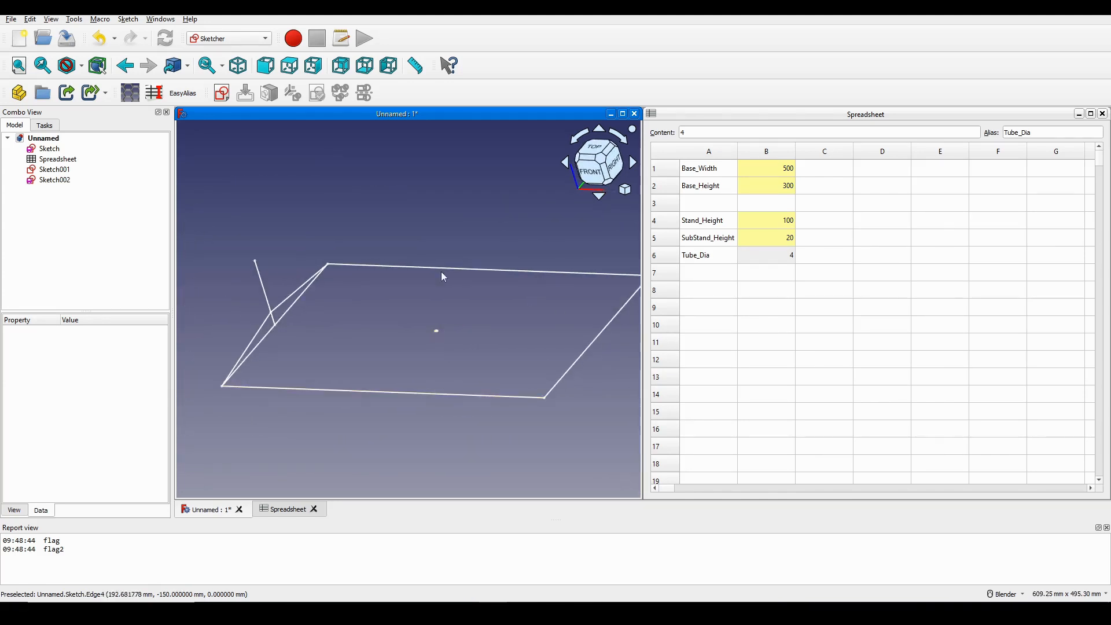
pyautogui.scroll(2, 400, 329)
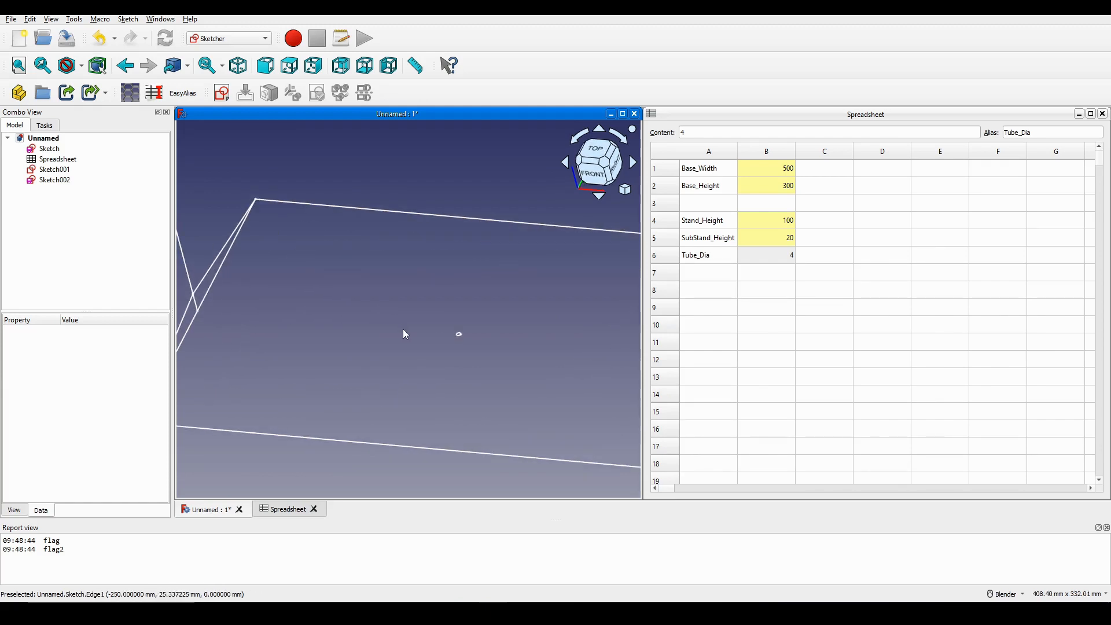
pyautogui.moveTo(403, 329); pyautogui.dragTo(415, 324, button='middle')
pyautogui.click(55, 180)
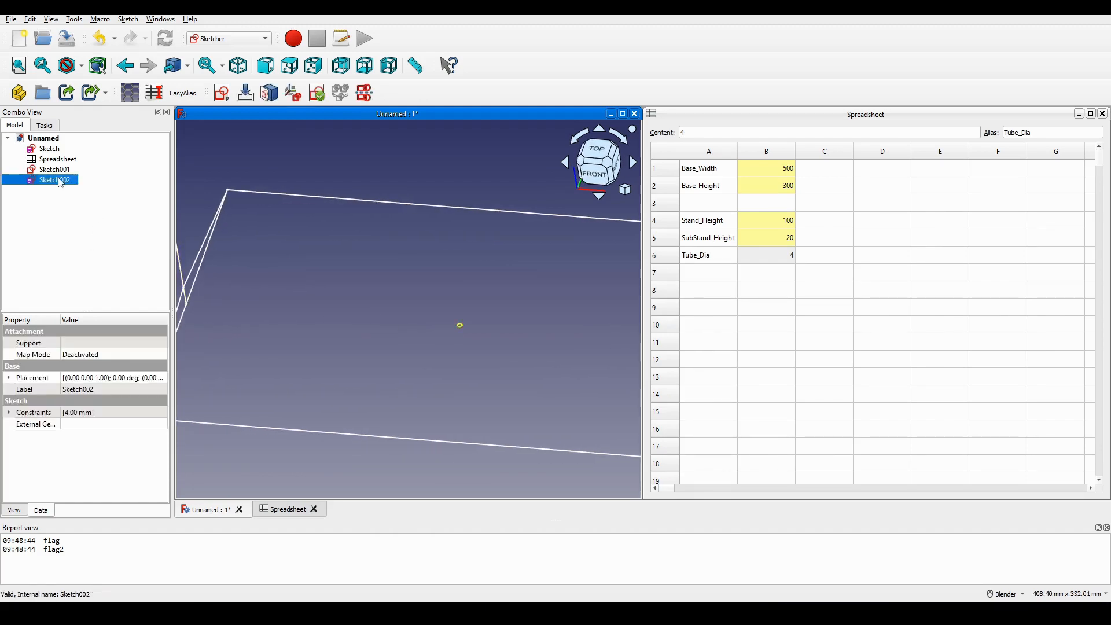
pyautogui.rightClick(59, 181)
pyautogui.click(129, 466)
pyautogui.write('Tube')
pyautogui.press('Return')
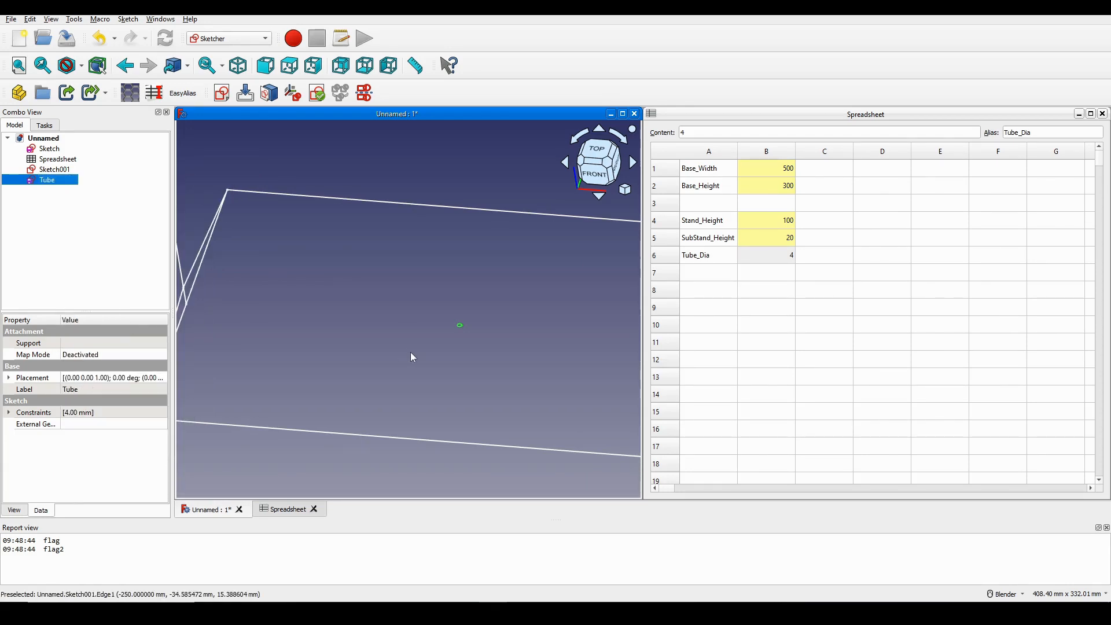
# Rename the Tube sketch as Tube_Profile1 in the model tree
pyautogui.moveTo(410, 352); pyautogui.dragTo(385, 340, button='middle')
pyautogui.rightClick(63, 184)
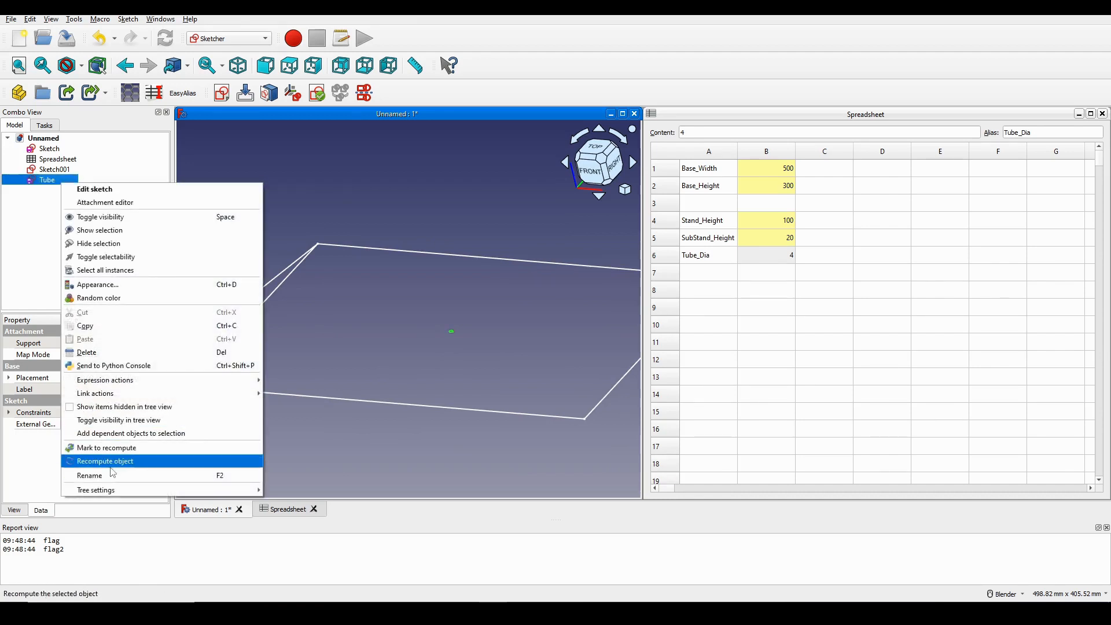
pyautogui.click(121, 473)
pyautogui.press('End')
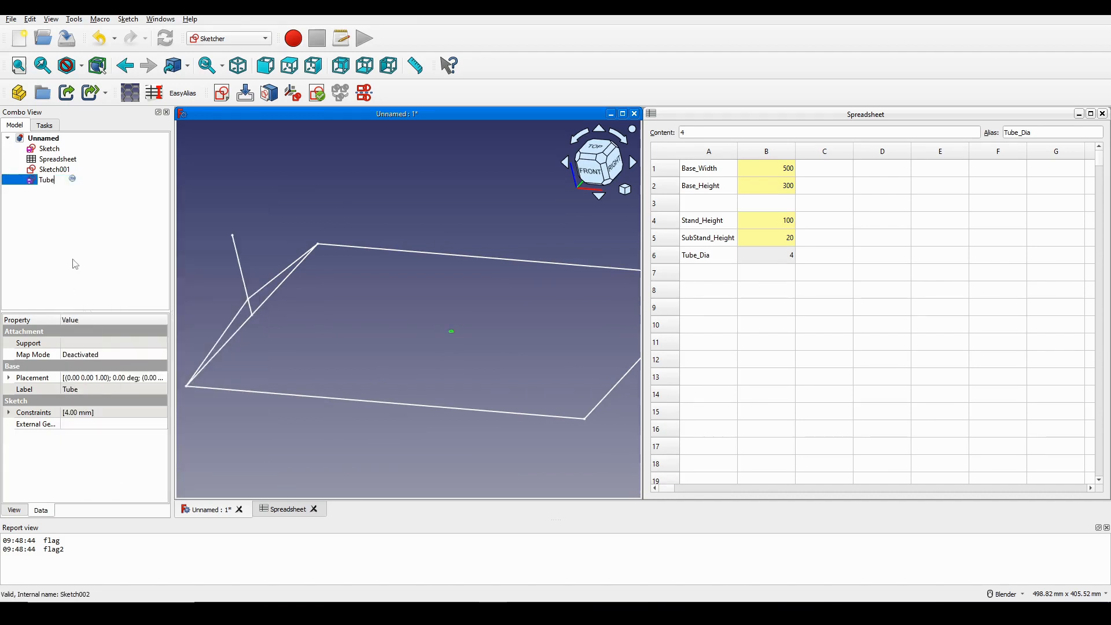
pyautogui.write('_Profile1')
pyautogui.press('Return')
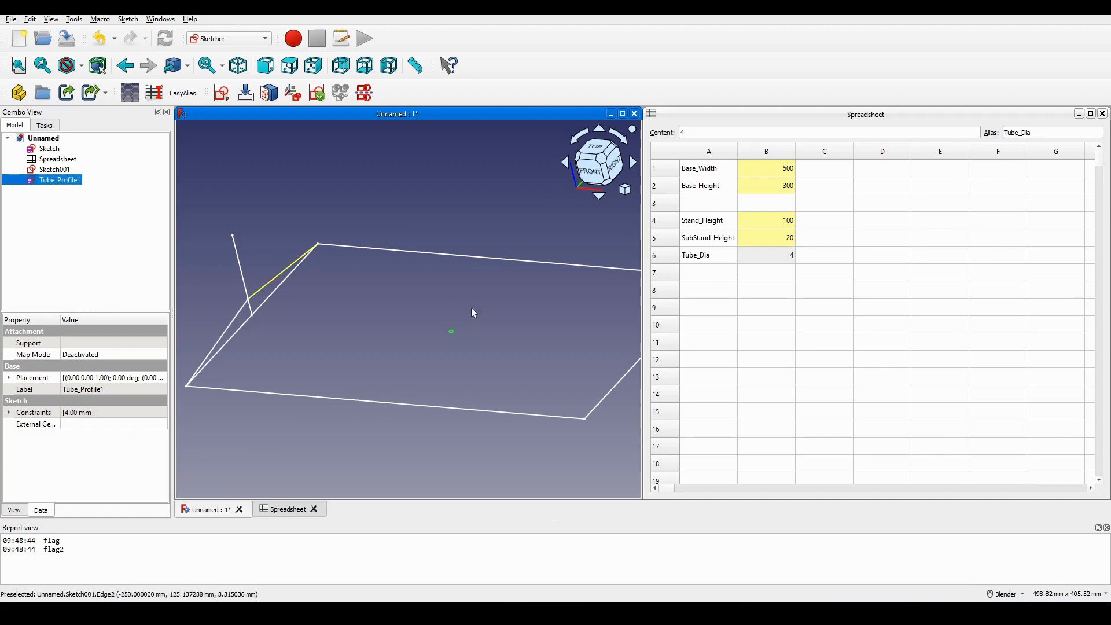
# Duplicate the Tube_Profile1 sketch twice, leaving the Spreadsheet dependency out of both copies
pyautogui.scroll(-1, 455, 349)
pyautogui.scroll(2, 455, 349)
pyautogui.keyDown('shift'); pyautogui.moveTo(456, 350); pyautogui.dragTo(471, 342, button='middle'); pyautogui.keyUp('shift')
pyautogui.scroll(-1, 415, 345)
pyautogui.keyDown('shift'); pyautogui.moveTo(375, 324); pyautogui.dragTo(445, 316, button='middle'); pyautogui.keyUp('shift')
pyautogui.click(64, 181)
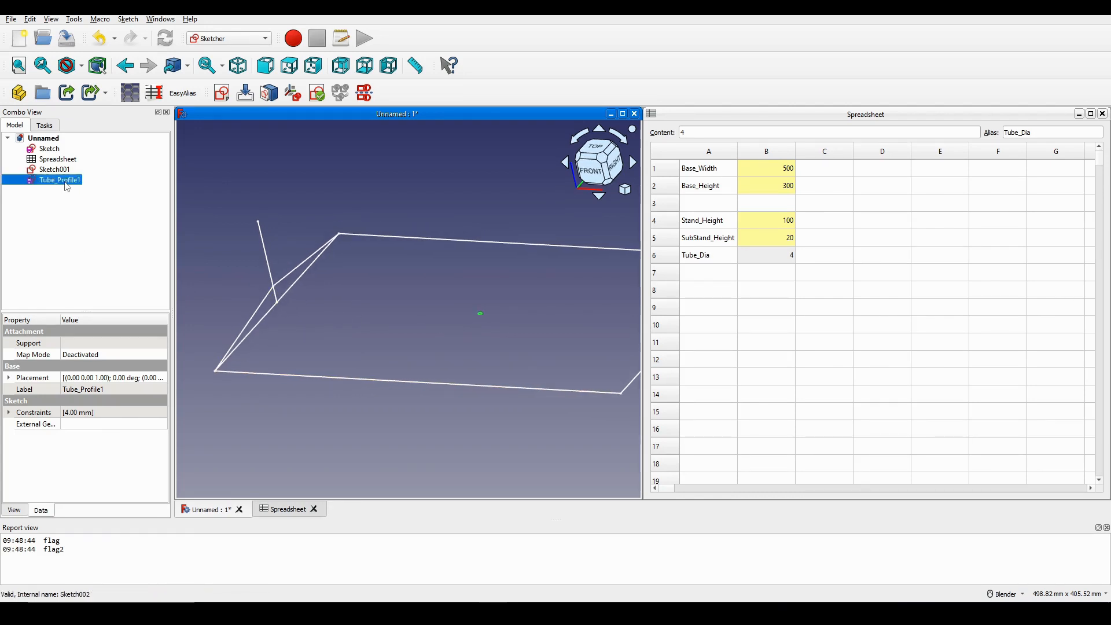
pyautogui.hotkey('ctrl', 'e')
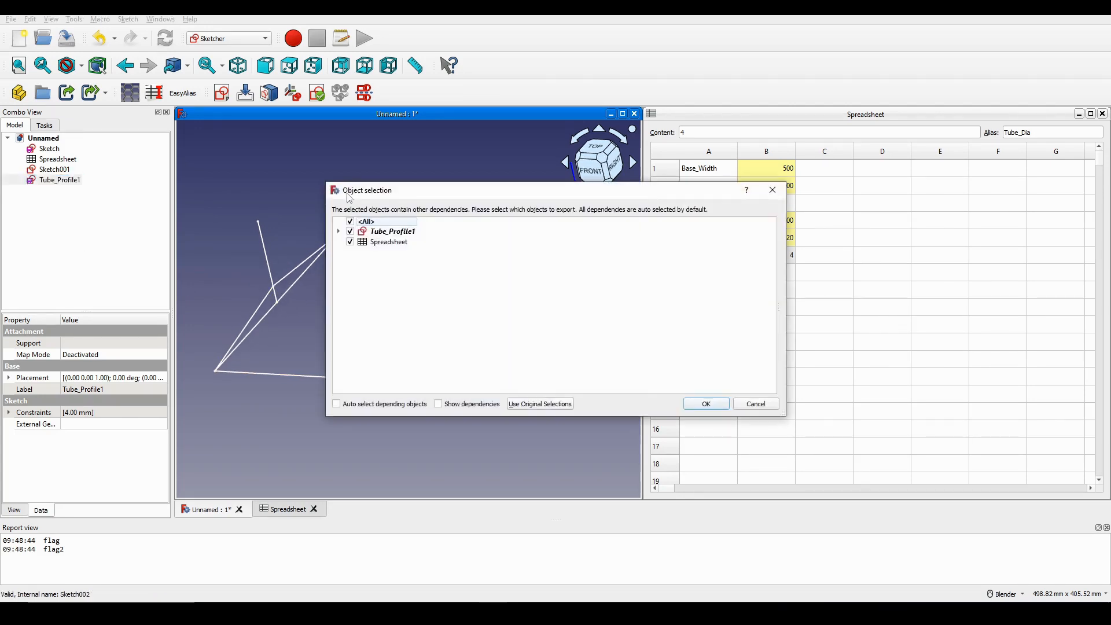
pyautogui.click(351, 241)
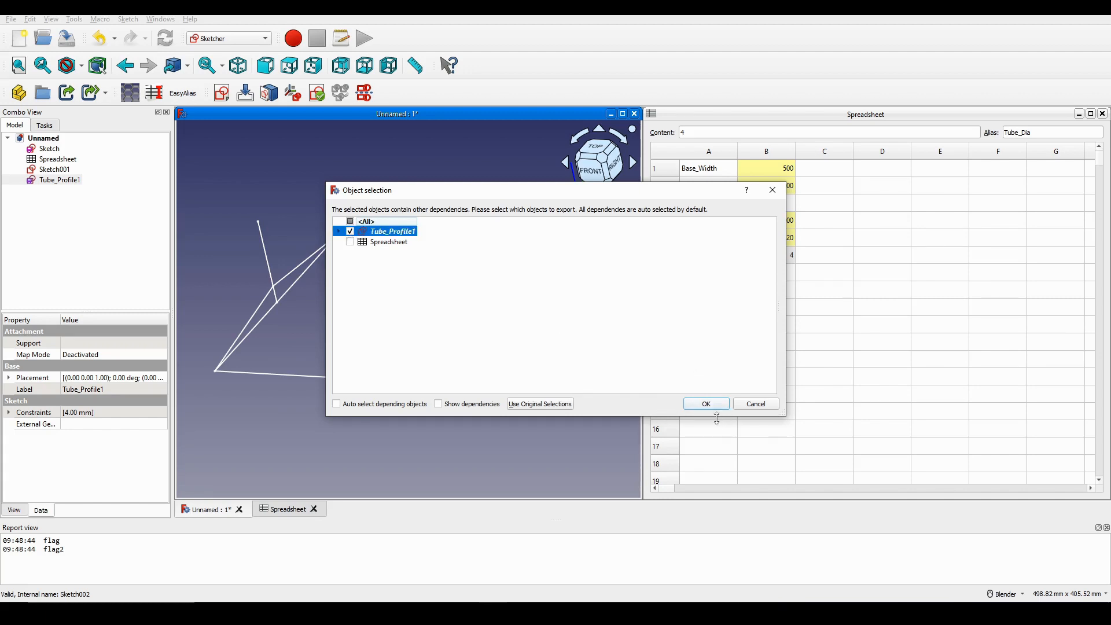
pyautogui.click(349, 231)
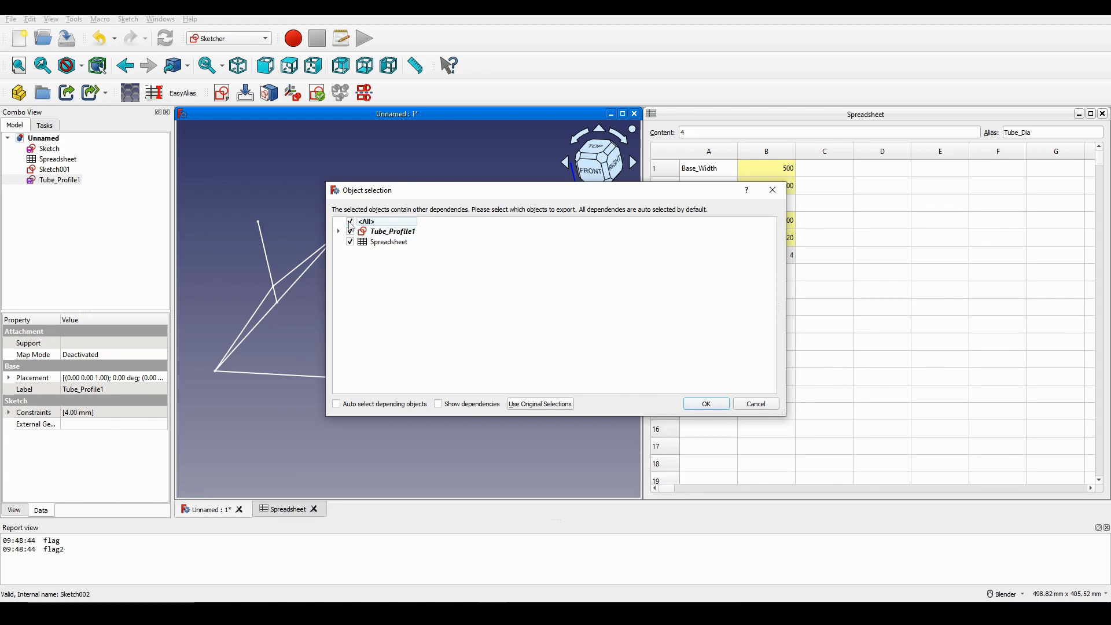
pyautogui.click(350, 231)
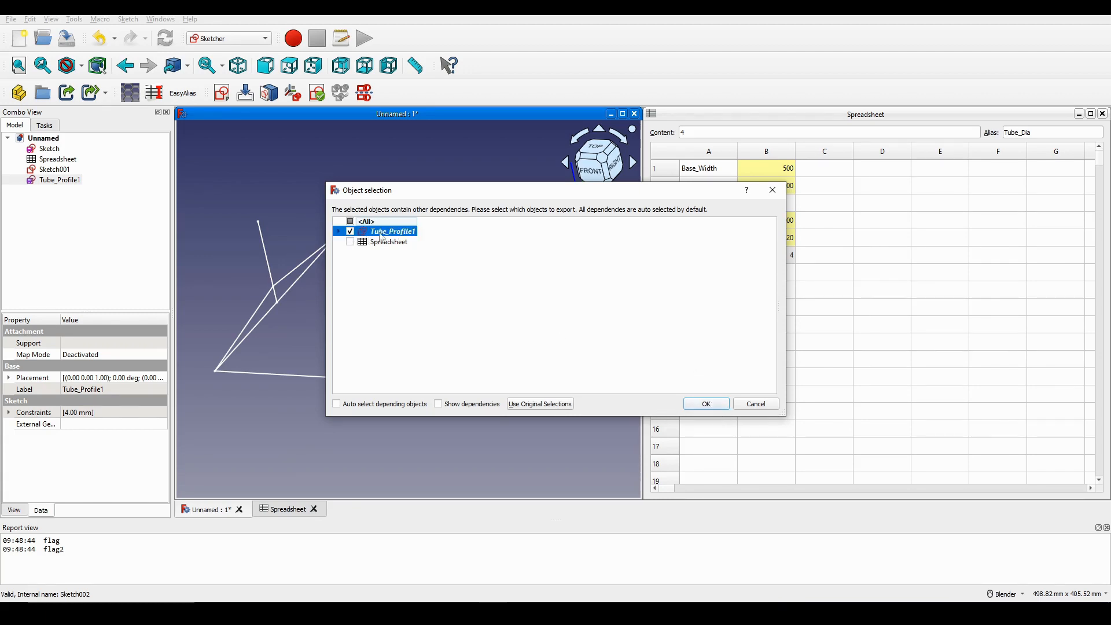
pyautogui.click(706, 403)
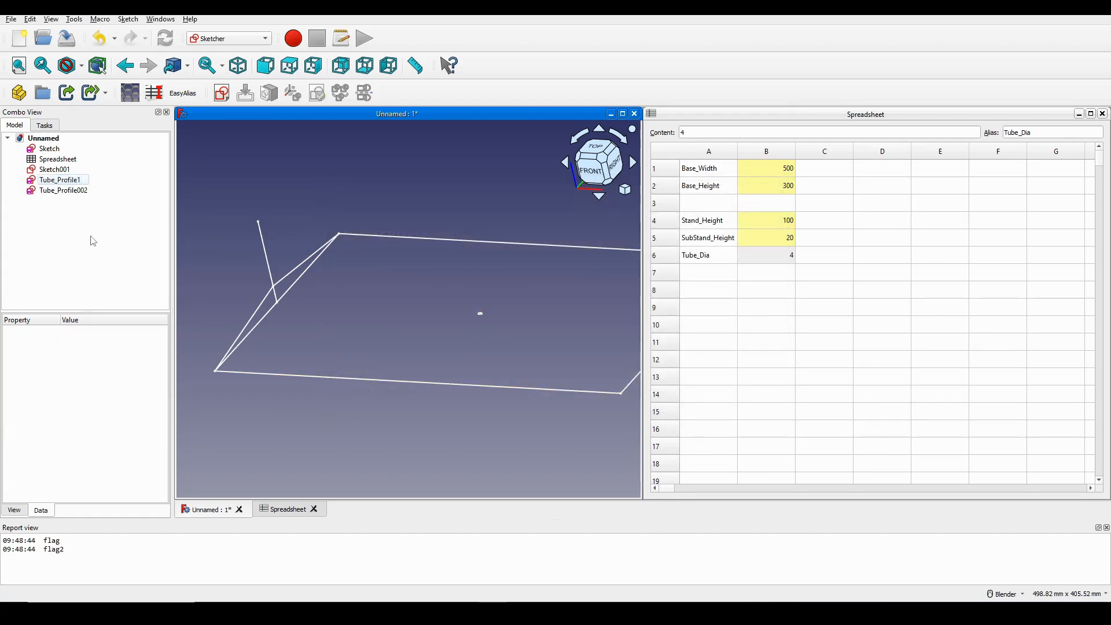
# Rename the first copy of the tube profile sketch as Tube_Profile2
pyautogui.click(63, 190)
pyautogui.rightClick(65, 191)
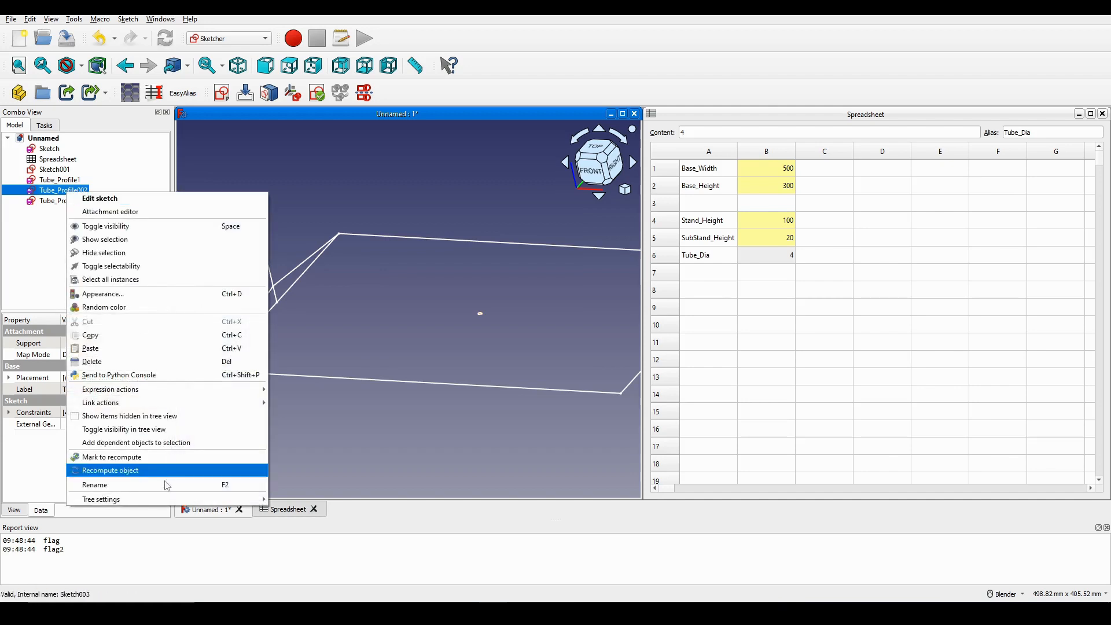
pyautogui.click(157, 485)
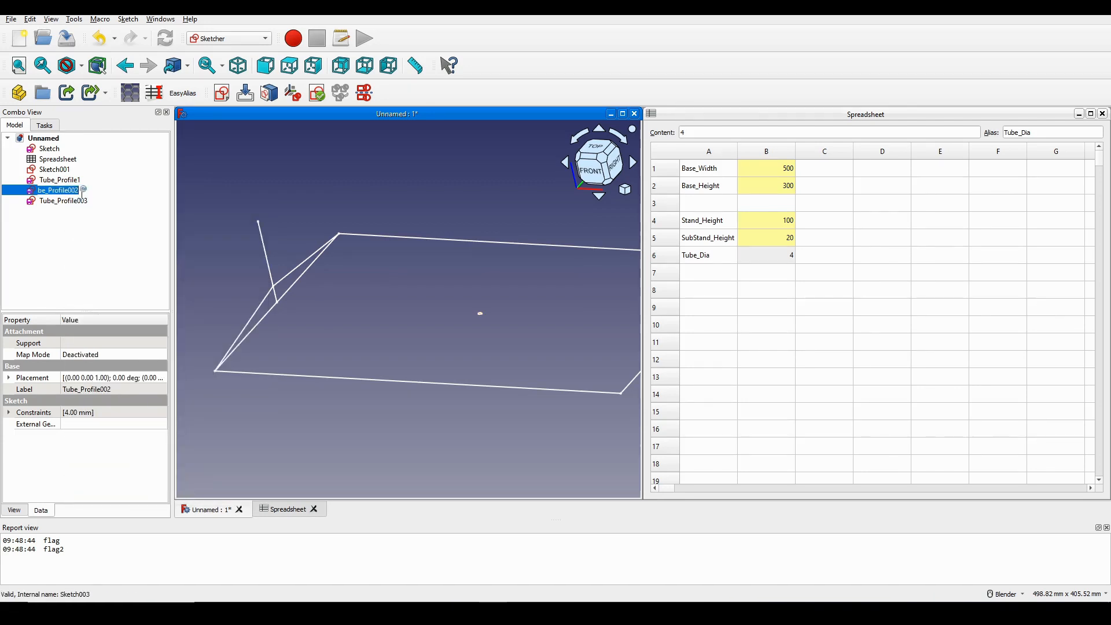
pyautogui.click(81, 193)
pyautogui.write('2')
pyautogui.press('Return')
# Rename the second copy of the tube profile sketch as Tube_Profile3
pyautogui.rightClick(75, 197)
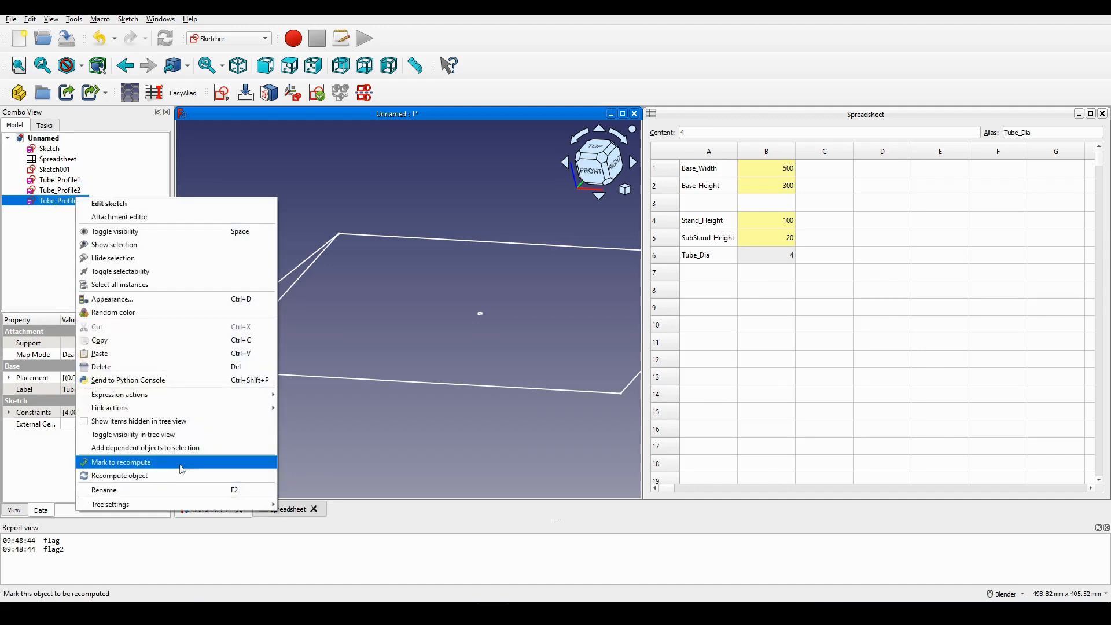
pyautogui.click(173, 490)
pyautogui.write('Tube_Profile3')
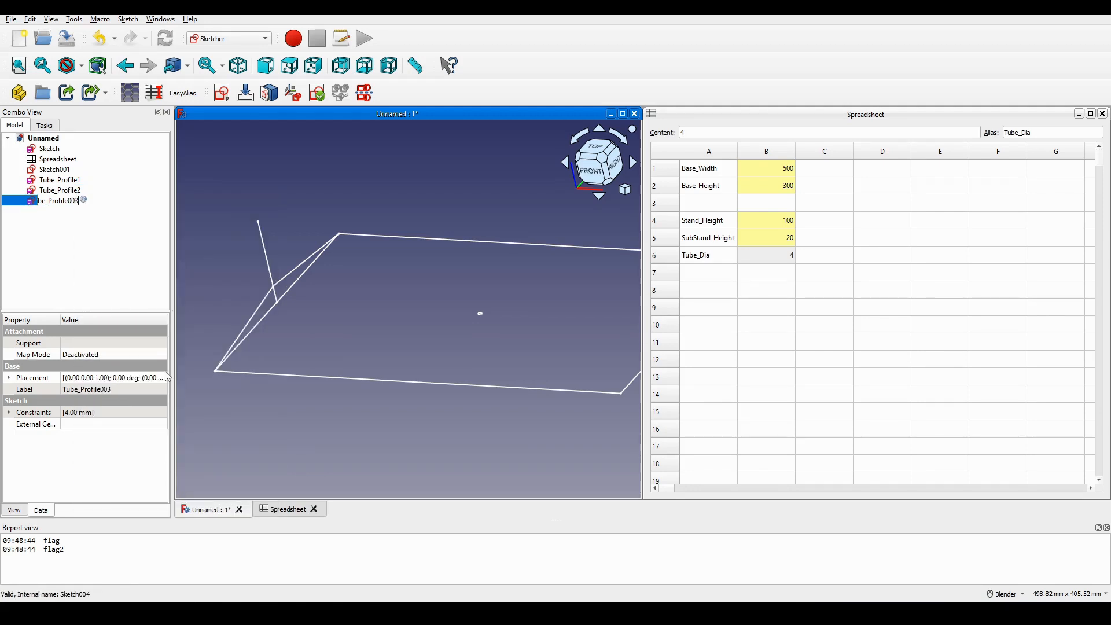
pyautogui.press('Return')
# Rename the upright stand sketch Sketch001 as stand_L in the model tree
pyautogui.scroll(-3, 479, 295)
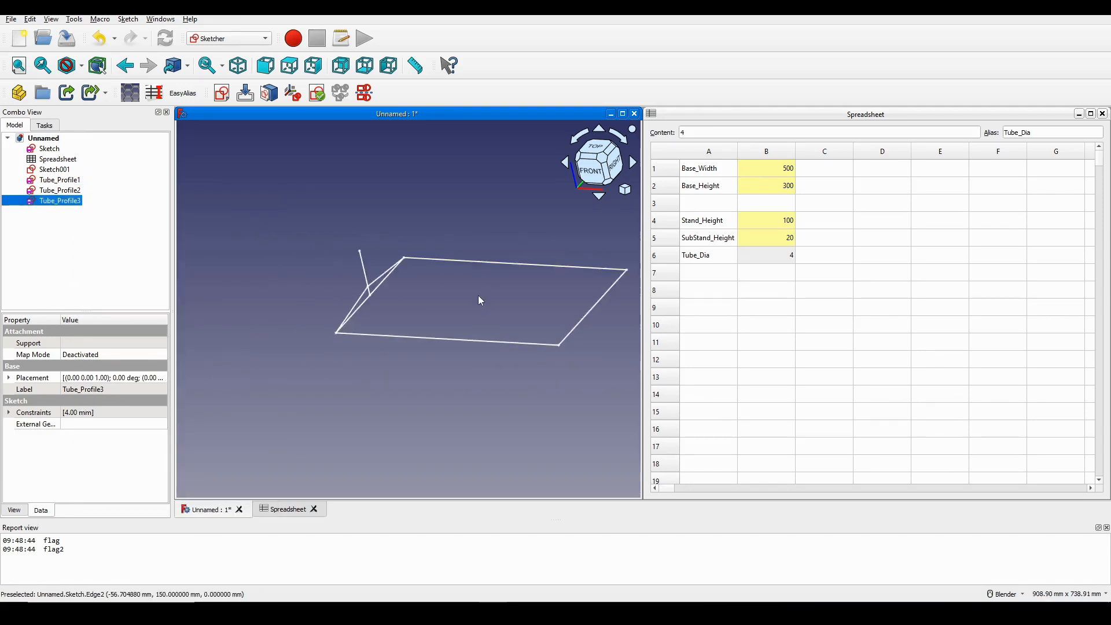
pyautogui.scroll(3, 478, 296)
pyautogui.click(471, 307)
pyautogui.moveTo(411, 333)
pyautogui.mouseDown(button='middle')
pyautogui.moveTo(358, 340)
pyautogui.moveTo(369, 339)
pyautogui.mouseUp(button='middle')
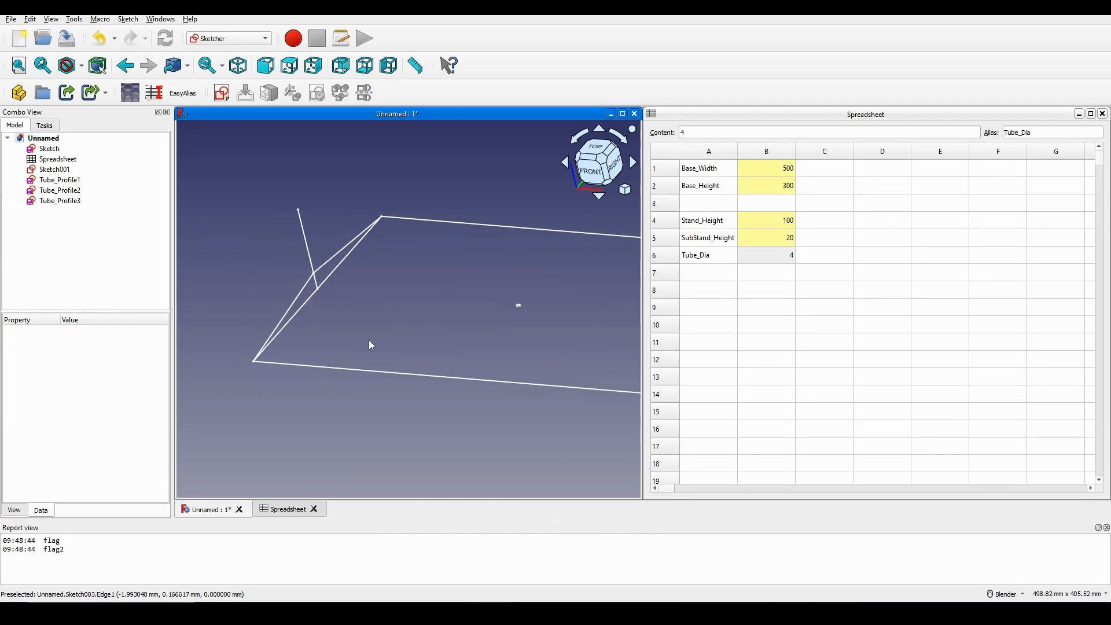
pyautogui.click(49, 170)
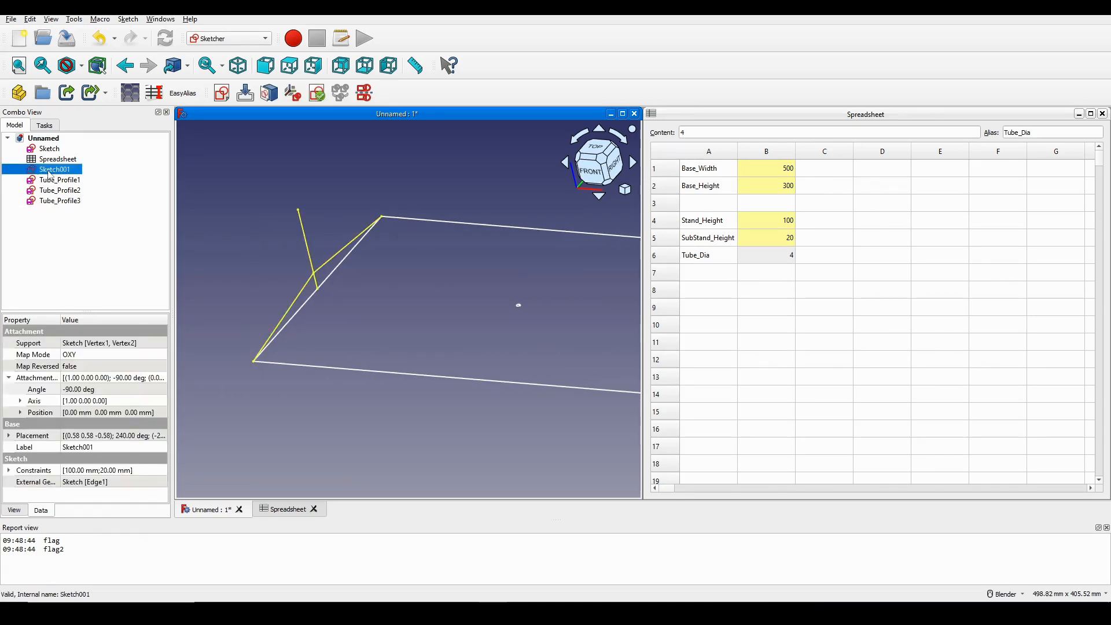
pyautogui.rightClick(50, 174)
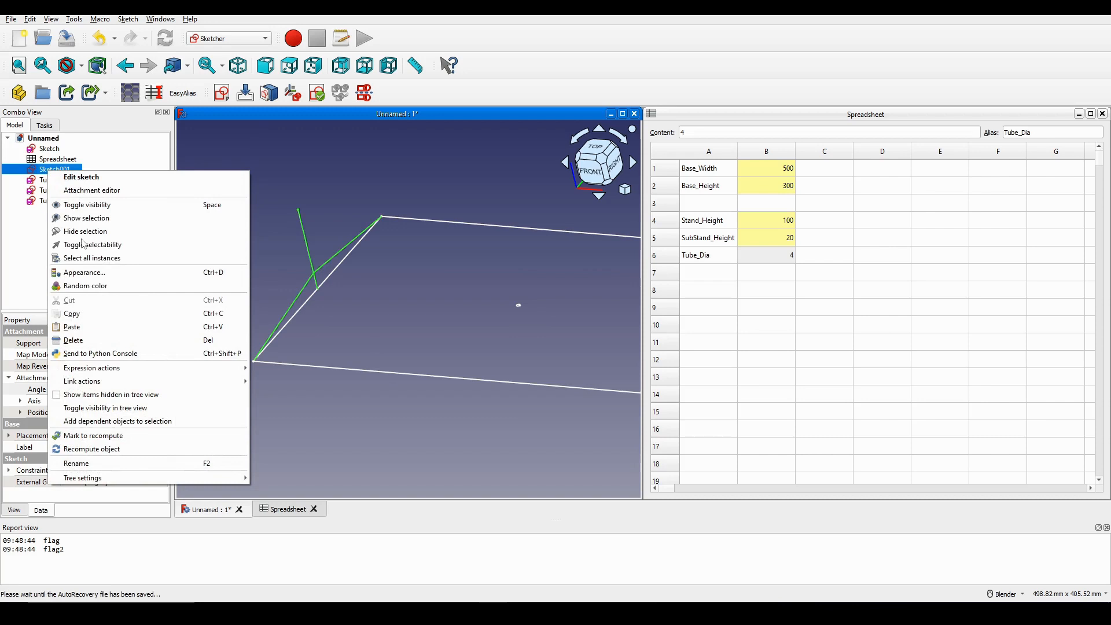
pyautogui.click(129, 461)
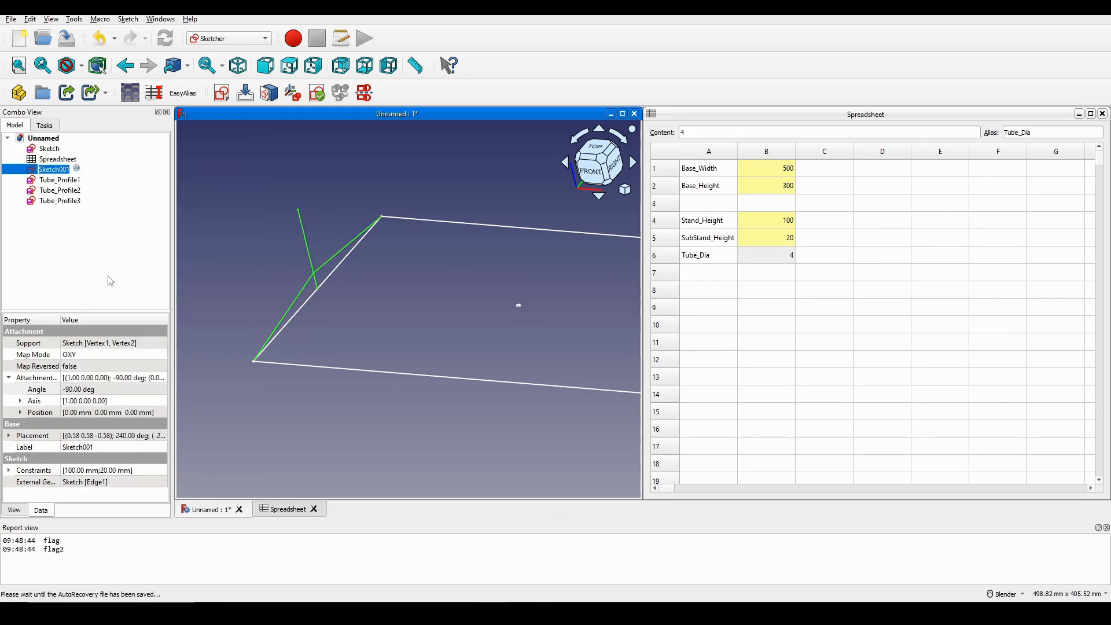
pyautogui.write('stand_R')
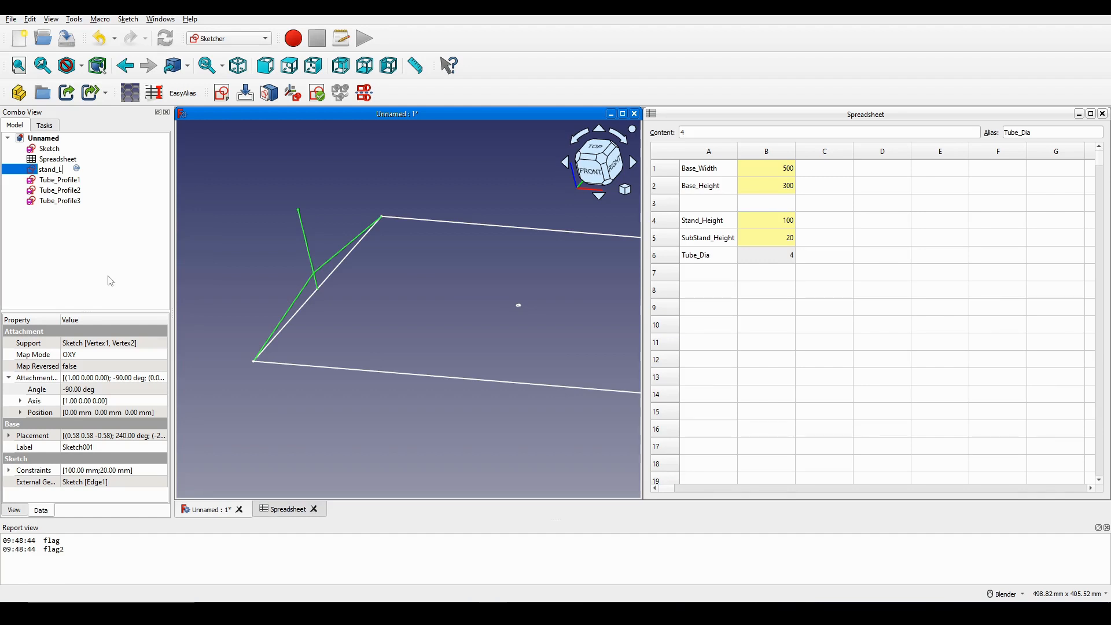
# Rename the stand sketch as Stand_R
pyautogui.press('Return')
pyautogui.scroll(-1, 246, 231)
pyautogui.scroll(1, 285, 269)
pyautogui.keyDown('shift'); pyautogui.moveTo(391, 266); pyautogui.dragTo(369, 266, button='middle'); pyautogui.keyUp('shift')
pyautogui.moveTo(369, 266); pyautogui.dragTo(440, 257, button='middle')
pyautogui.click(51, 169)
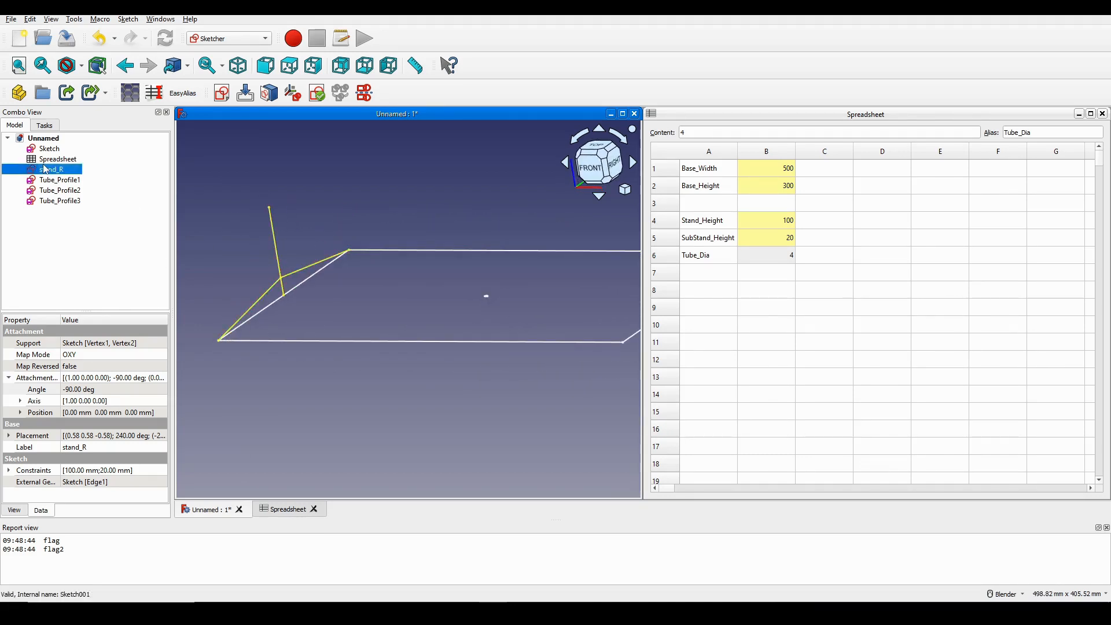
pyautogui.rightClick(43, 168)
pyautogui.click(107, 457)
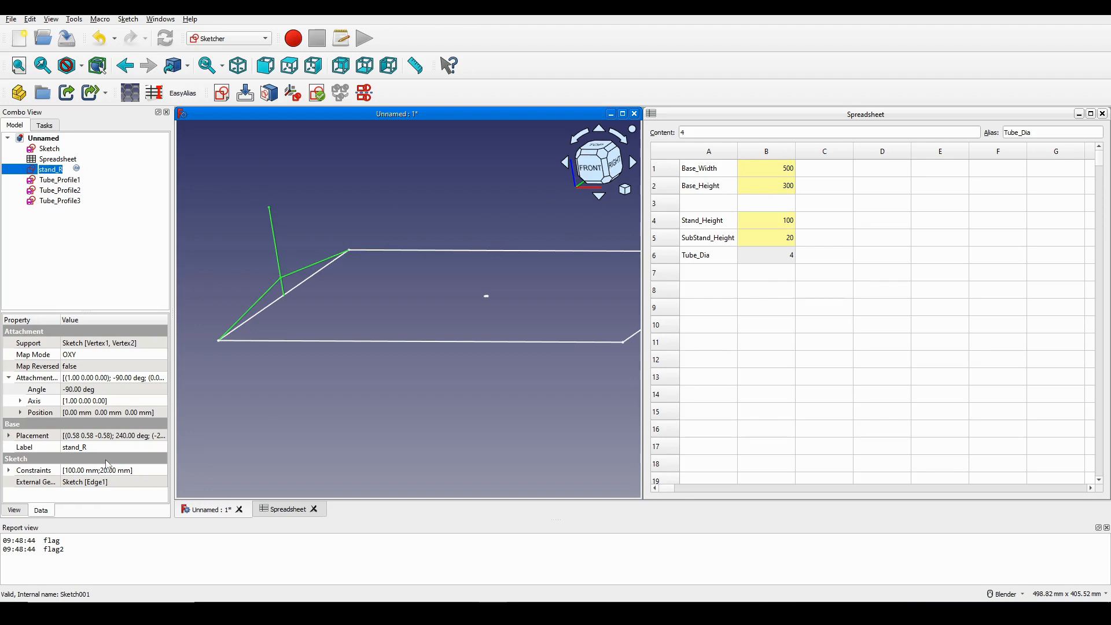
pyautogui.press('Left')
pyautogui.press('Return')
# Hide the Stand_R sketch so that only the base rectangle and the tube profiles are displayed
pyautogui.click(439, 361)
pyautogui.keyDown('shift'); pyautogui.moveTo(440, 361); pyautogui.dragTo(464, 368, button='middle'); pyautogui.keyUp('shift')
pyautogui.click(58, 168)
pyautogui.press('space')
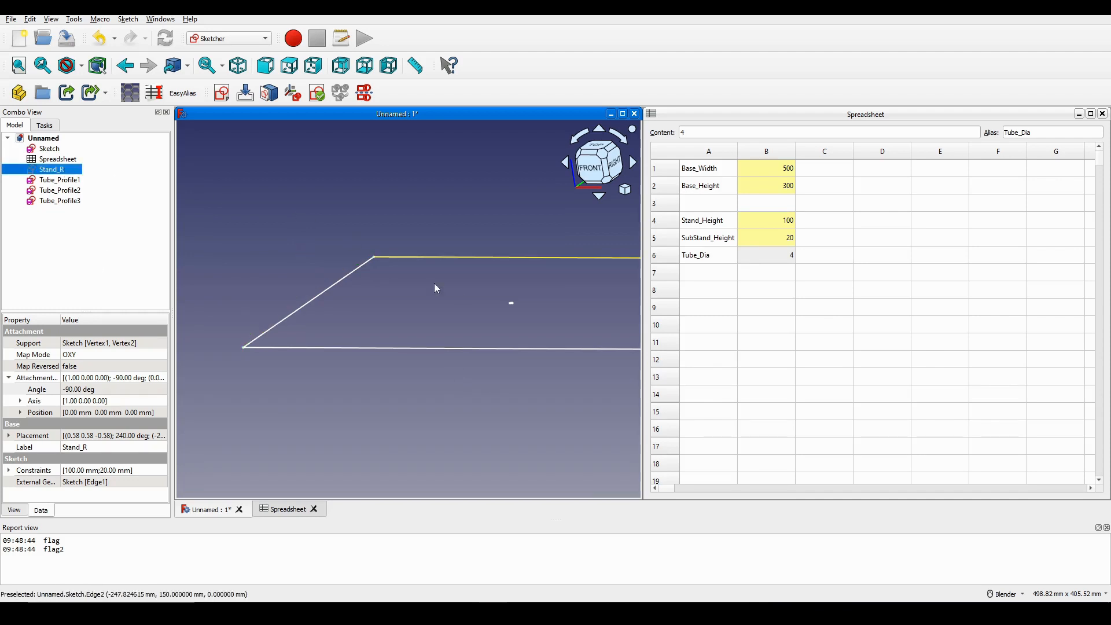
# Attach Tube_Profile1 to the base rectangle's front-left corner vertex and the adjoining short side edge using the Normal to edge mode
pyautogui.click(434, 283)
pyautogui.moveTo(434, 283); pyautogui.dragTo(464, 336, button='middle')
pyautogui.click(57, 202)
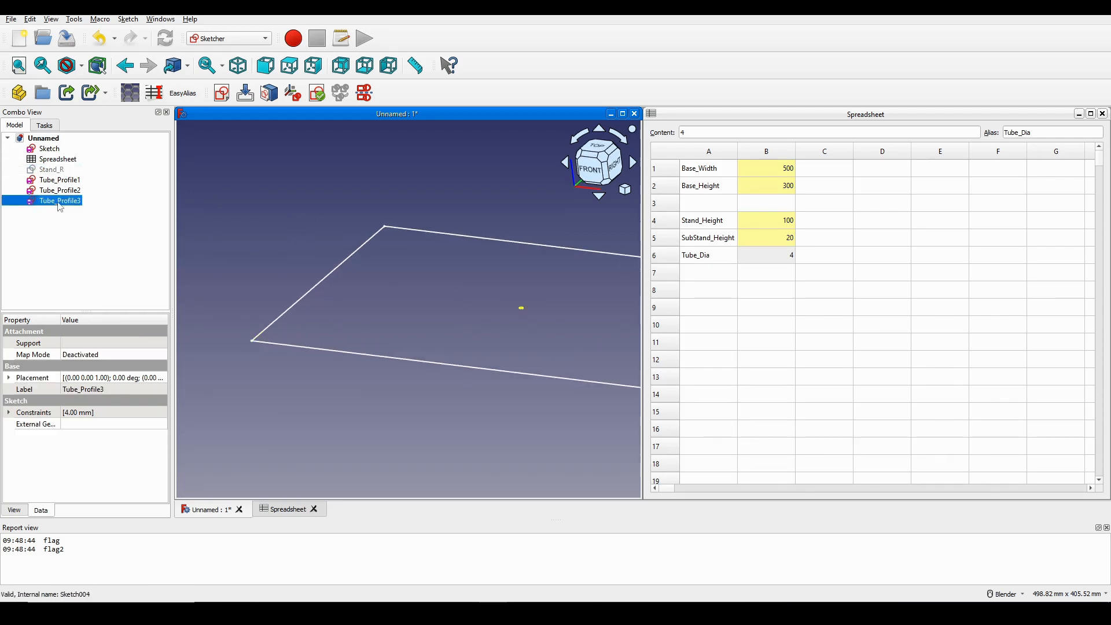
pyautogui.click(60, 189)
pyautogui.click(62, 181)
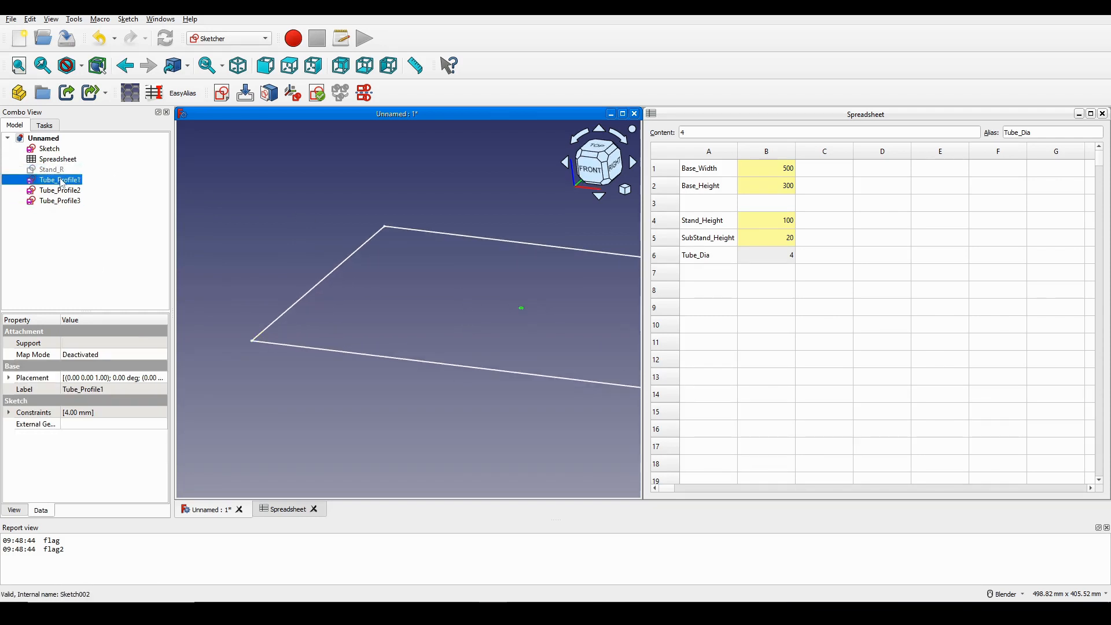
pyautogui.rightClick(61, 180)
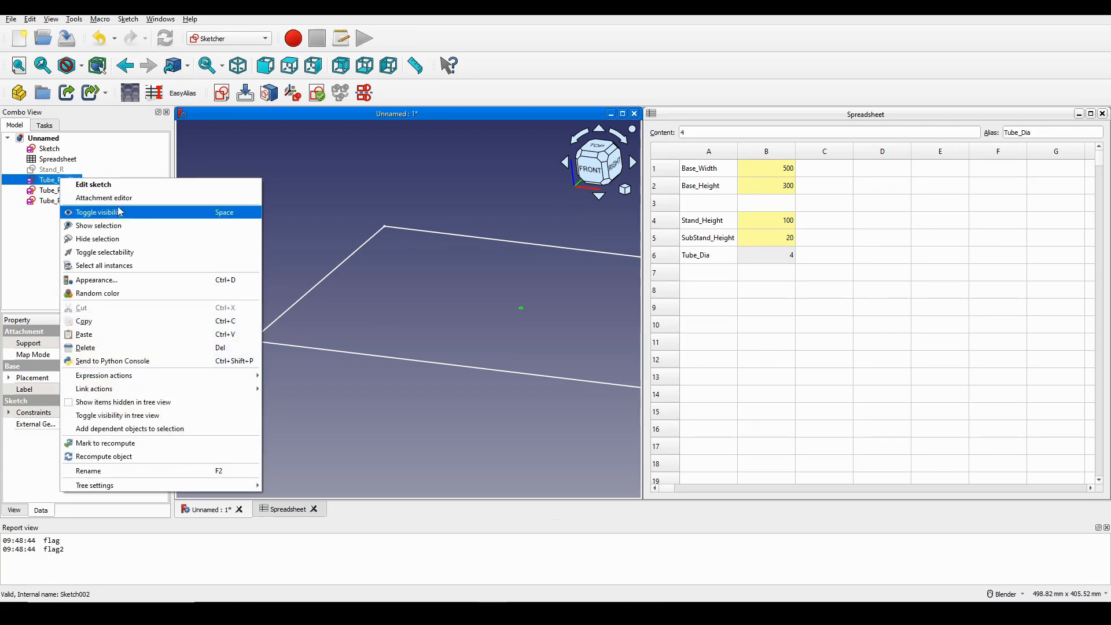
pyautogui.click(120, 203)
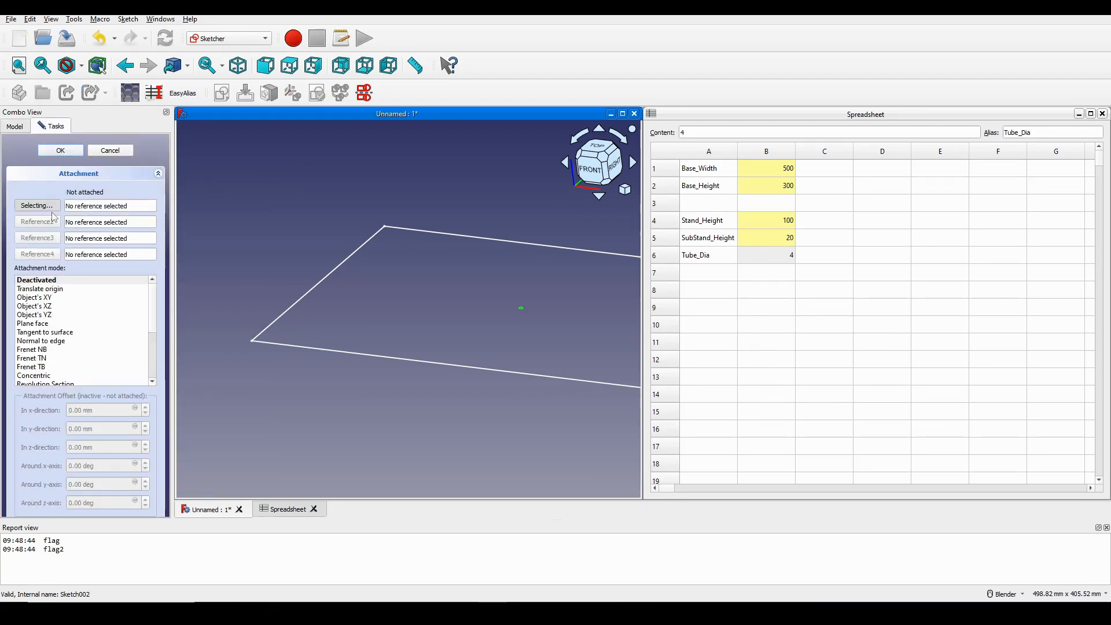
pyautogui.scroll(3, 313, 336)
pyautogui.scroll(10, 232, 354)
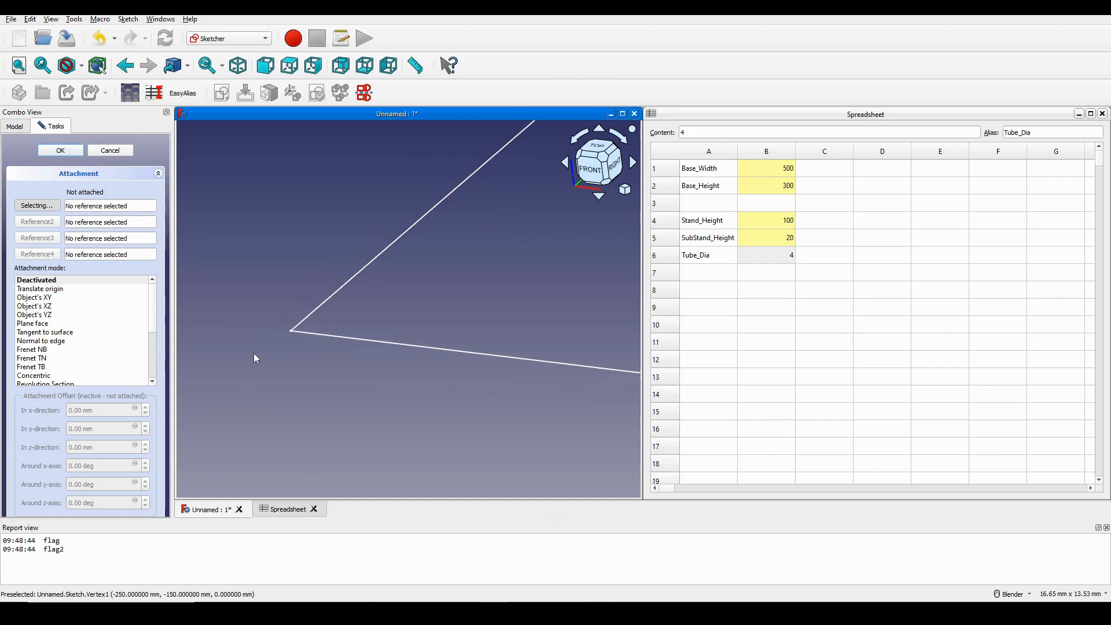
pyautogui.click(307, 318)
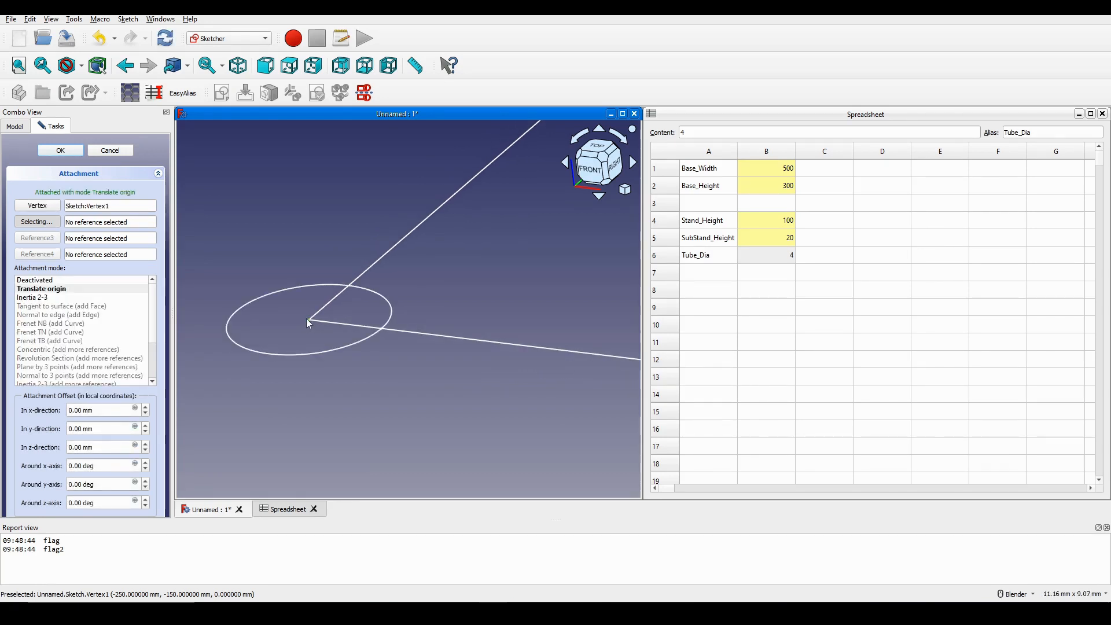
pyautogui.click(377, 262)
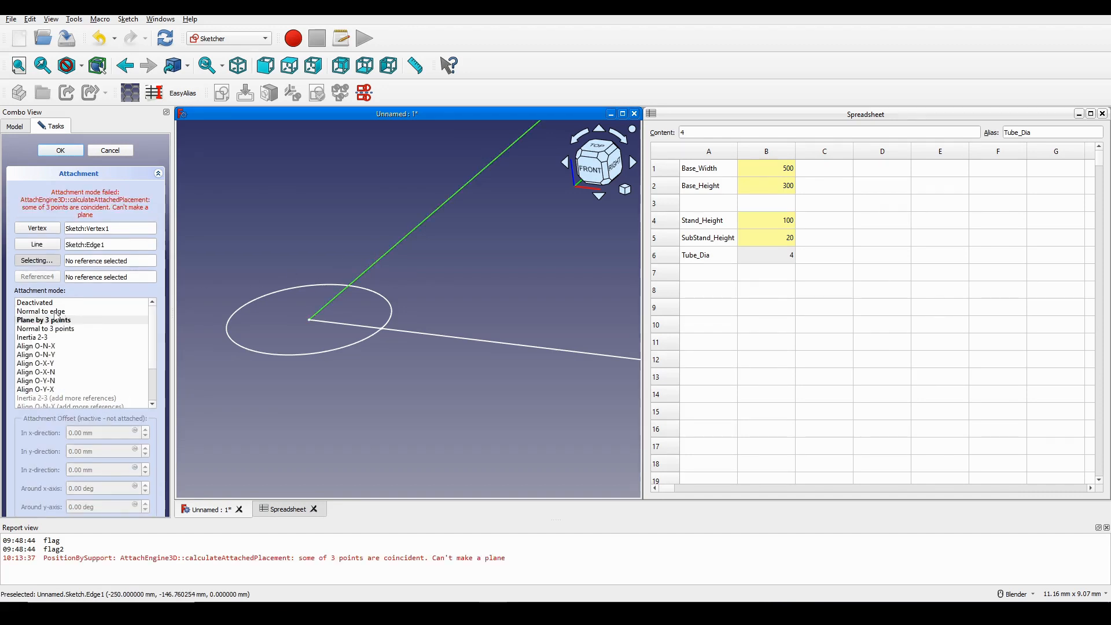
pyautogui.click(57, 313)
pyautogui.click(60, 150)
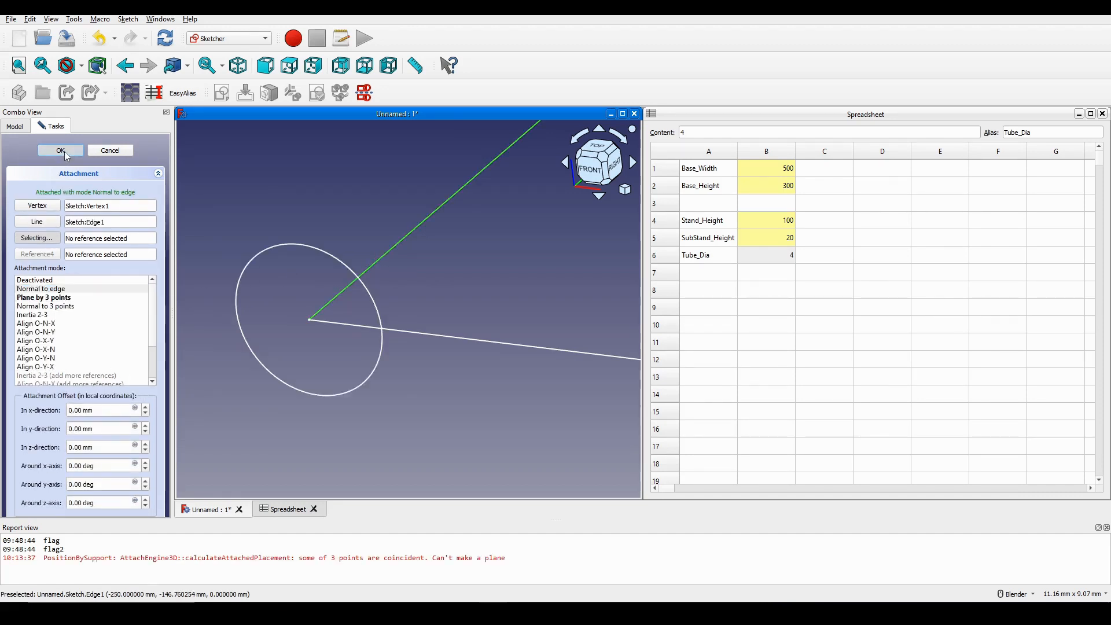
# Hide the Tube_Profile1 sketch attached at the base rectangle's corner
pyautogui.scroll(-10, 393, 336)
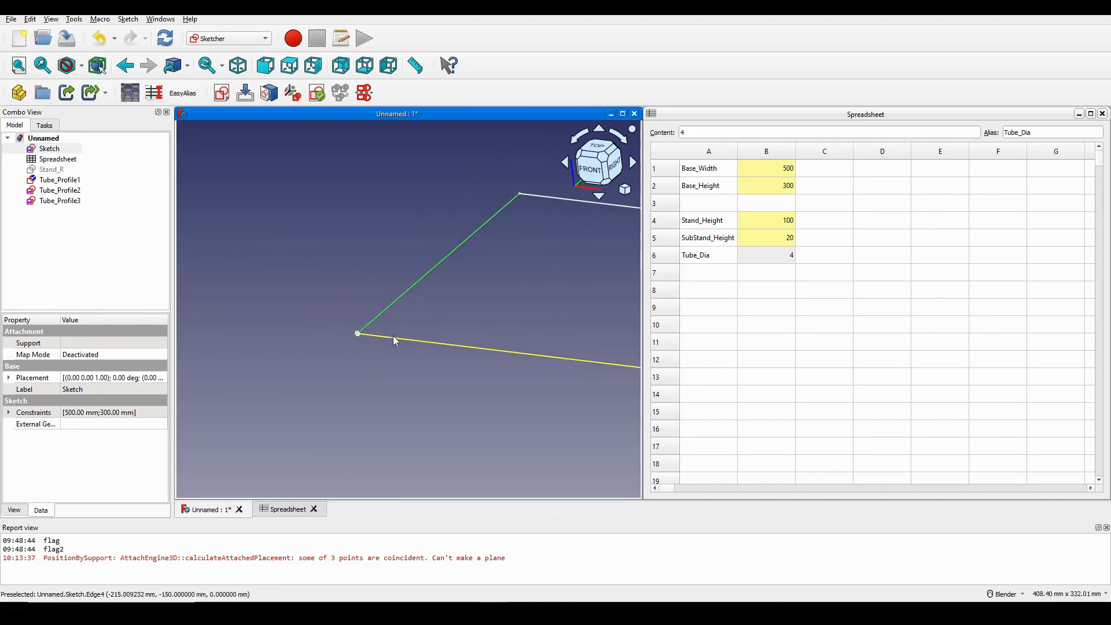
pyautogui.moveTo(483, 317)
pyautogui.keyDown('shift'); pyautogui.mouseDown(button='middle')
pyautogui.moveTo(426, 319)
pyautogui.moveTo(447, 332)
pyautogui.mouseUp(button='middle'); pyautogui.keyUp('shift')
pyautogui.scroll(2, 405, 333)
pyautogui.scroll(4, 312, 334)
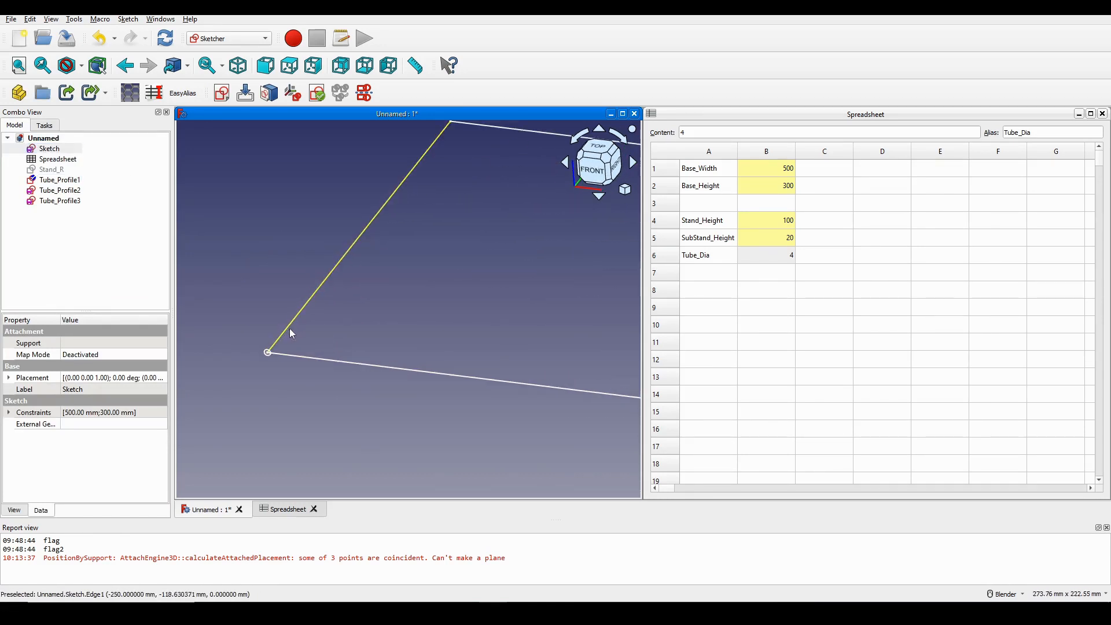
pyautogui.click(49, 180)
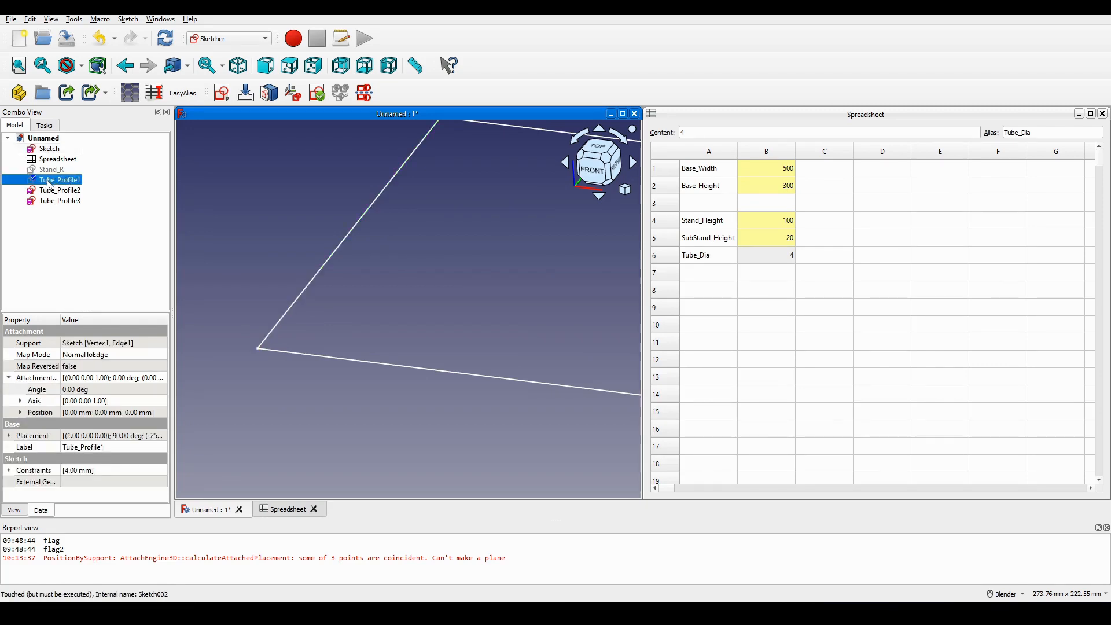
# Rename the base rectangle sketch as Base_Sketch and hide it
pyautogui.click(50, 148)
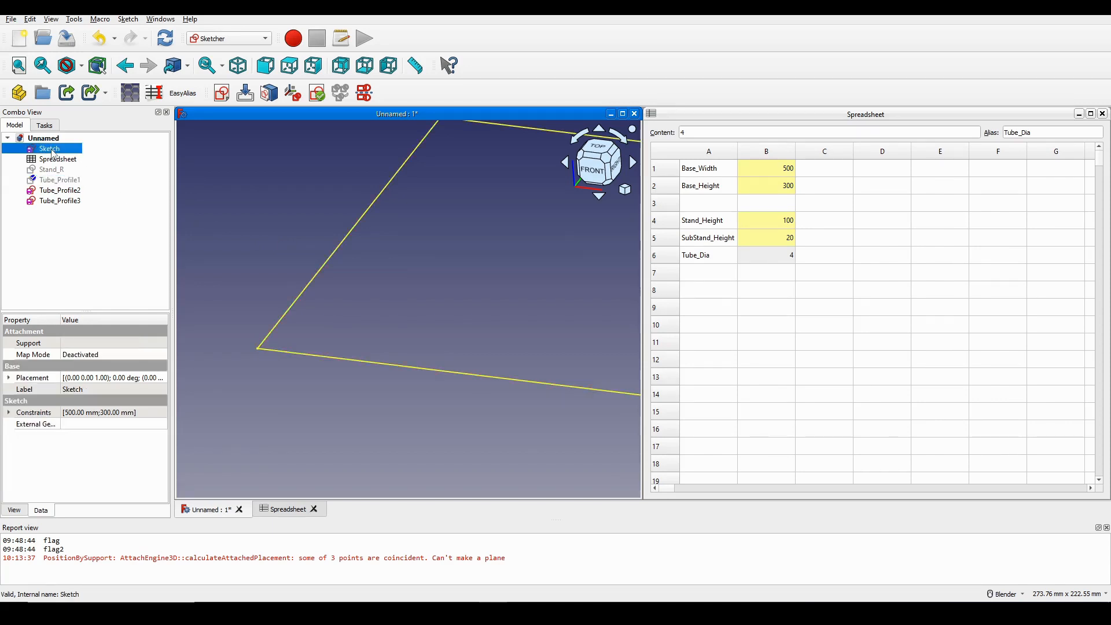
pyautogui.rightClick(51, 149)
pyautogui.click(114, 441)
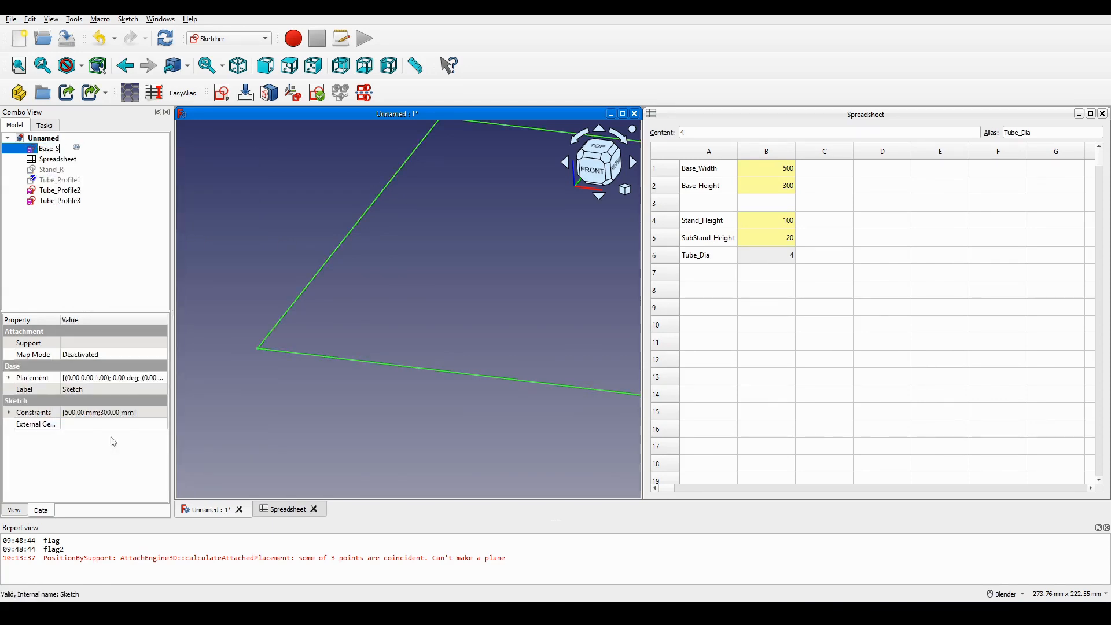
pyautogui.press('Return')
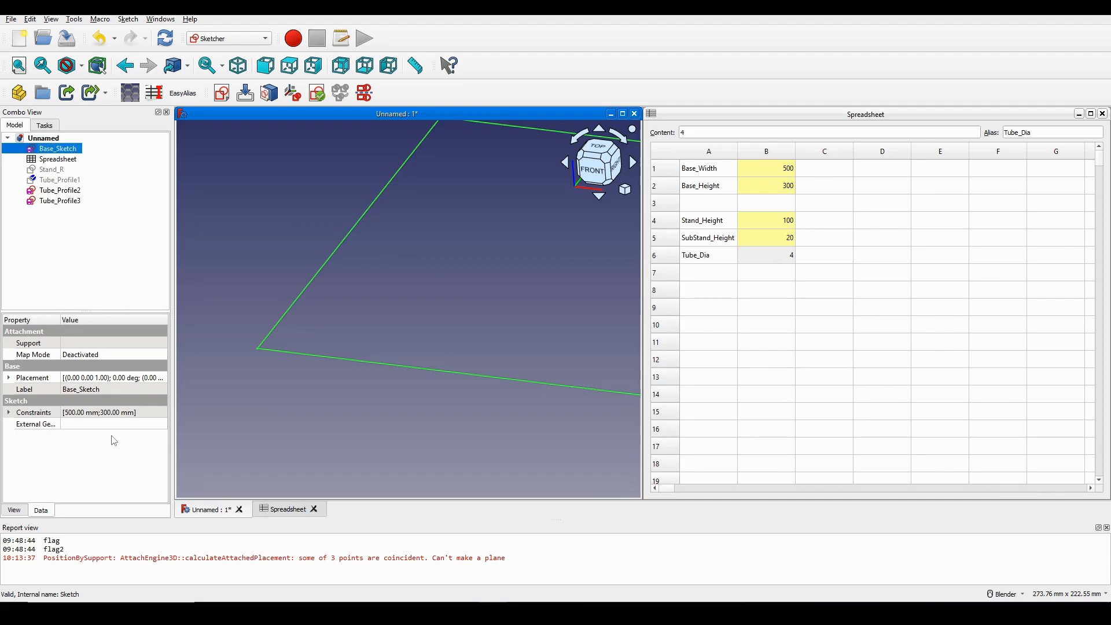
pyautogui.press('space')
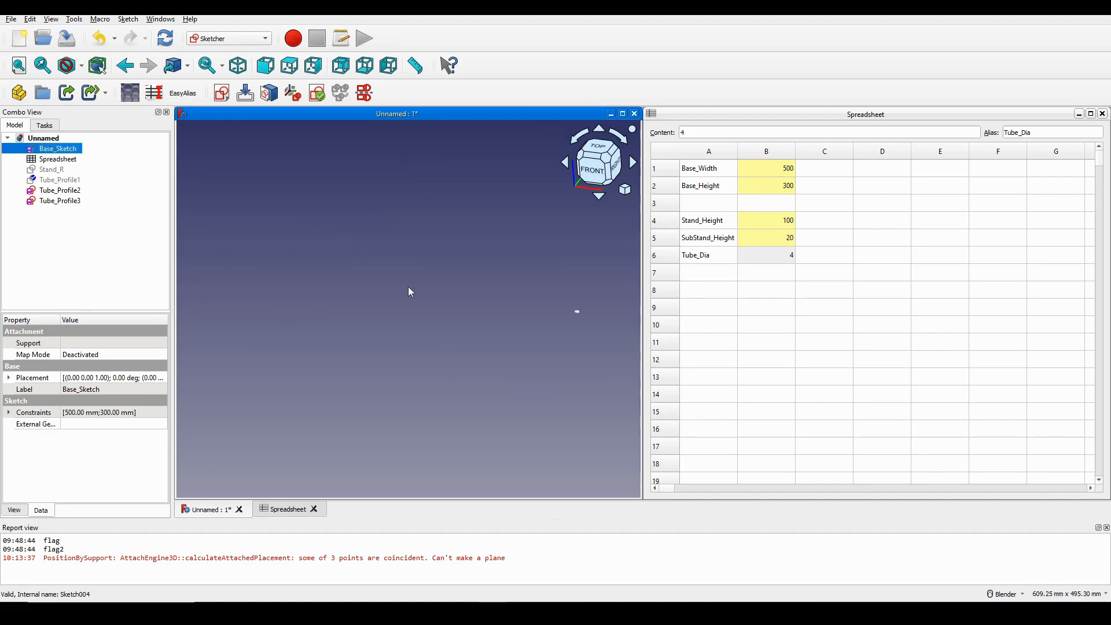
# Make the Stand_R sketch visible again
pyautogui.click(51, 169)
pyautogui.press('space')
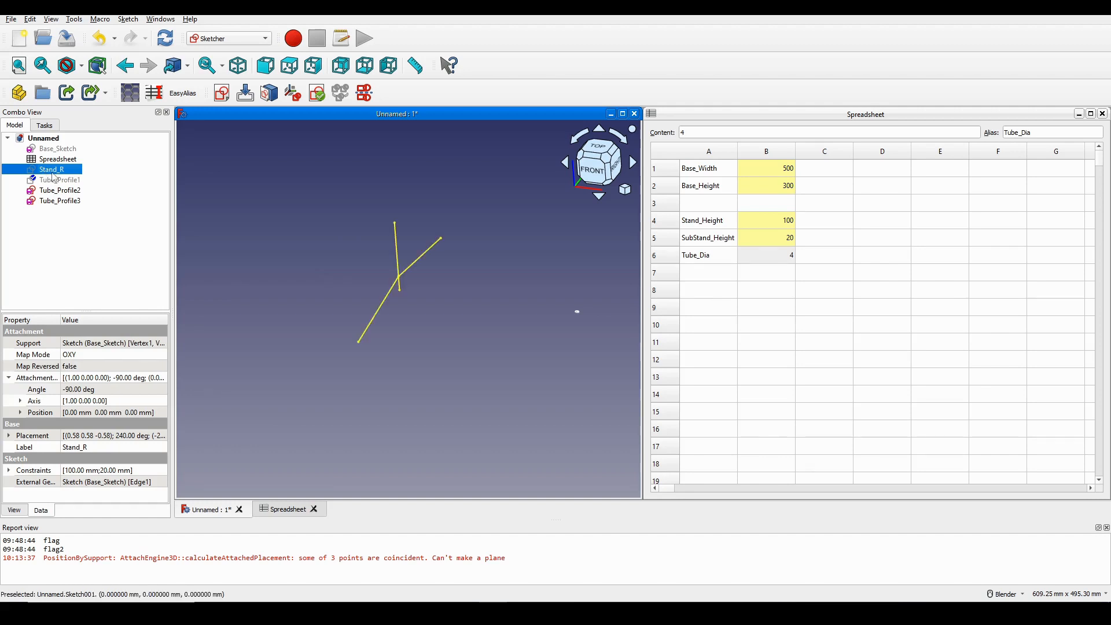
pyautogui.scroll(3, 469, 305)
pyautogui.click(451, 308)
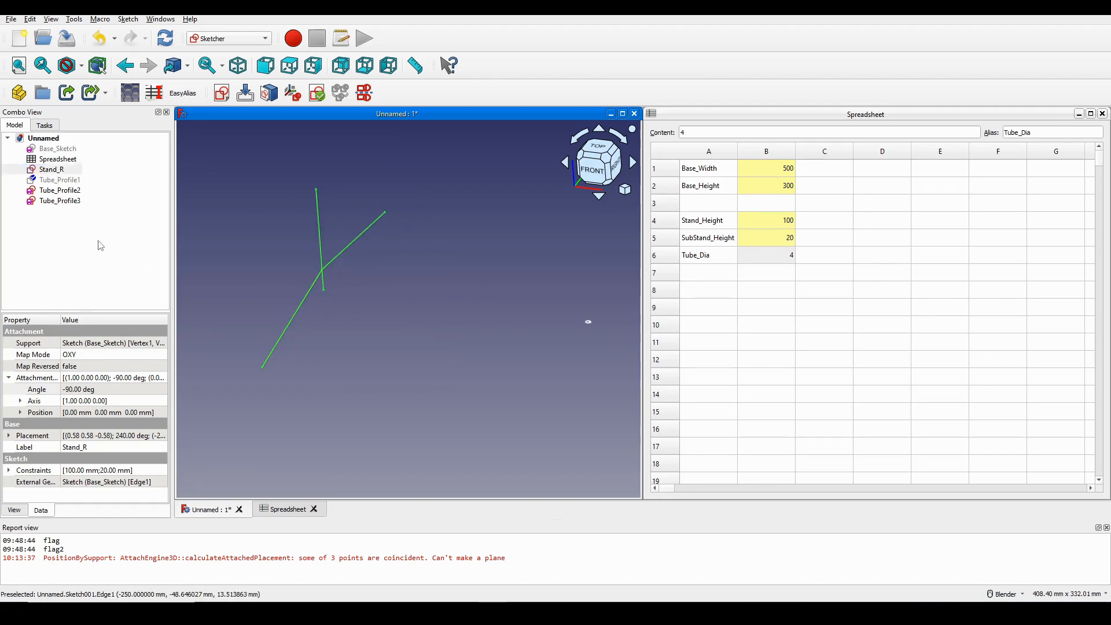
# Attach Tube_Profile2 to the front end vertex and sloping front leg line of Stand_R using the Normal to edge mode
pyautogui.click(64, 191)
pyautogui.rightClick(64, 192)
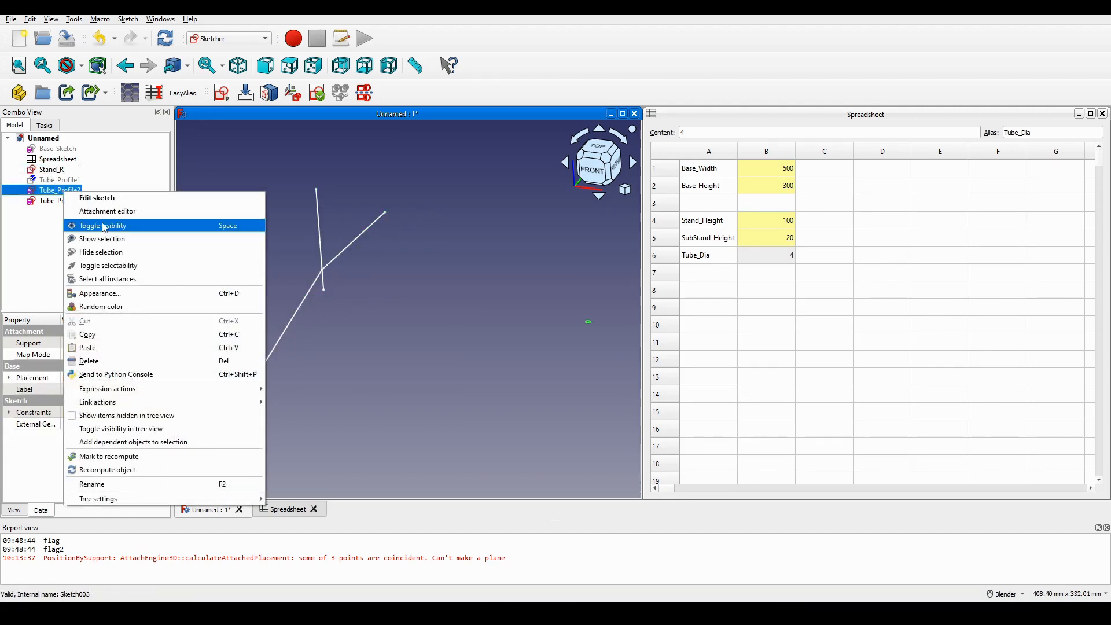
pyautogui.click(107, 211)
pyautogui.scroll(5, 258, 358)
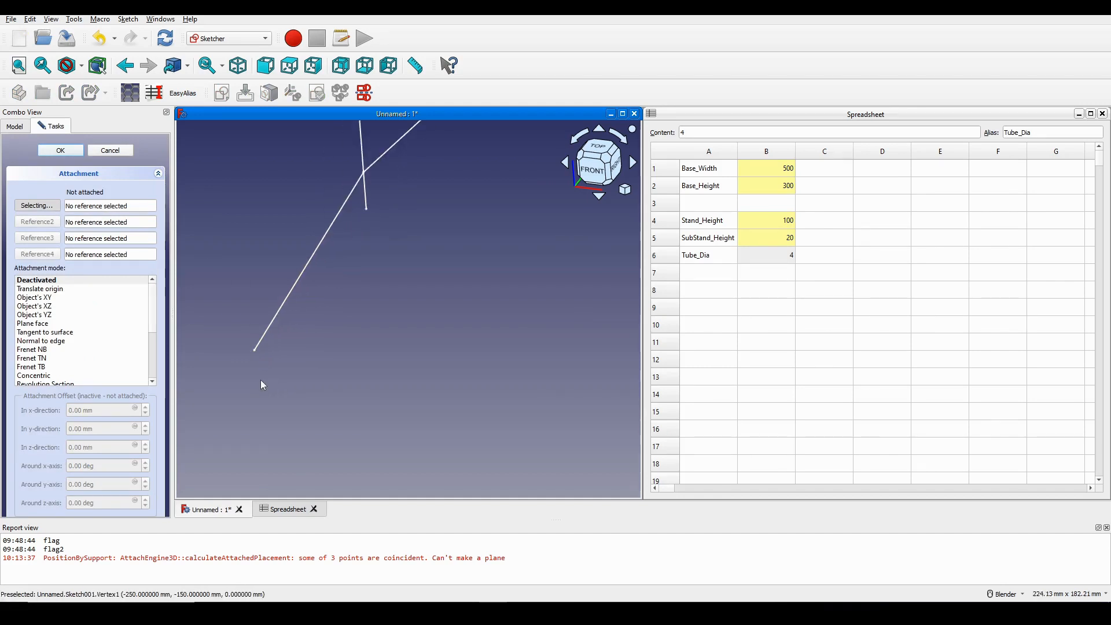
pyautogui.click(253, 333)
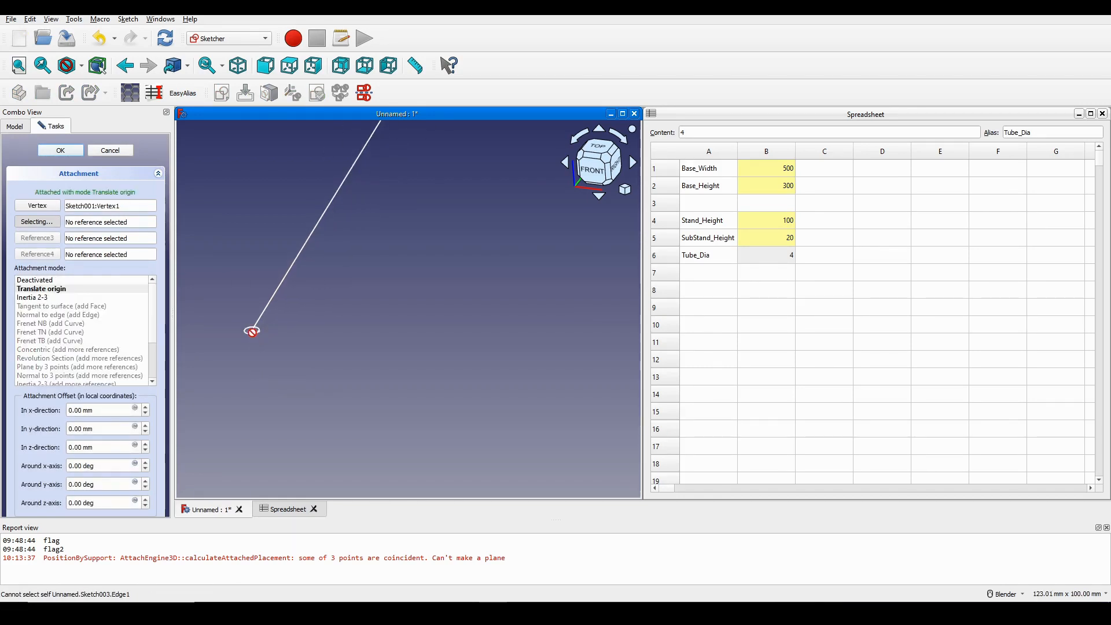
pyautogui.click(268, 319)
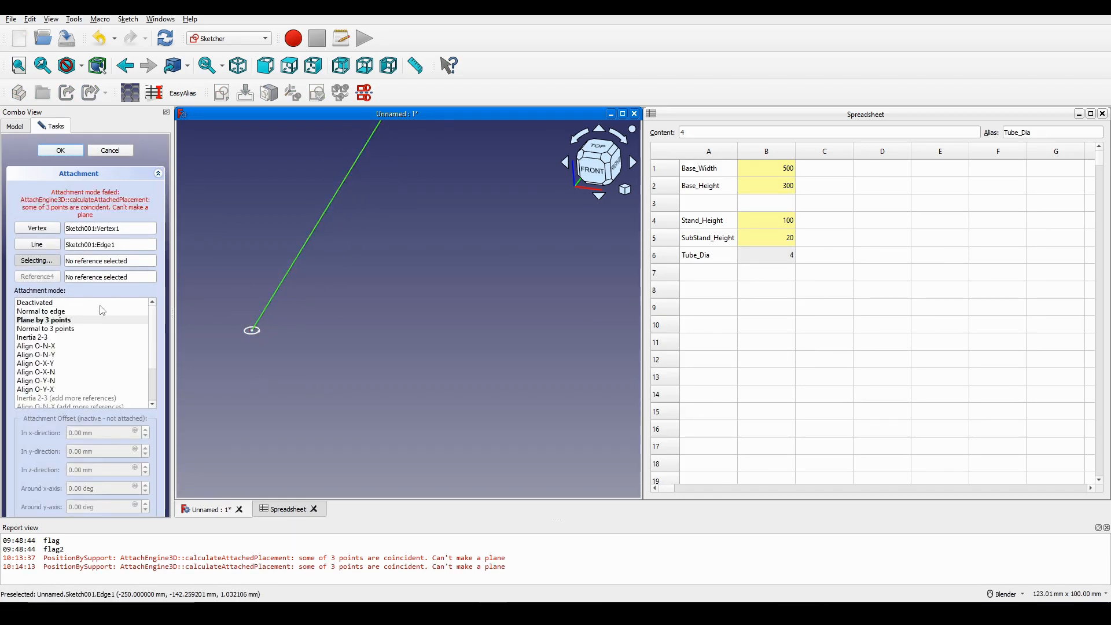
pyautogui.click(60, 150)
pyautogui.scroll(-7, 423, 323)
pyautogui.scroll(3, 521, 345)
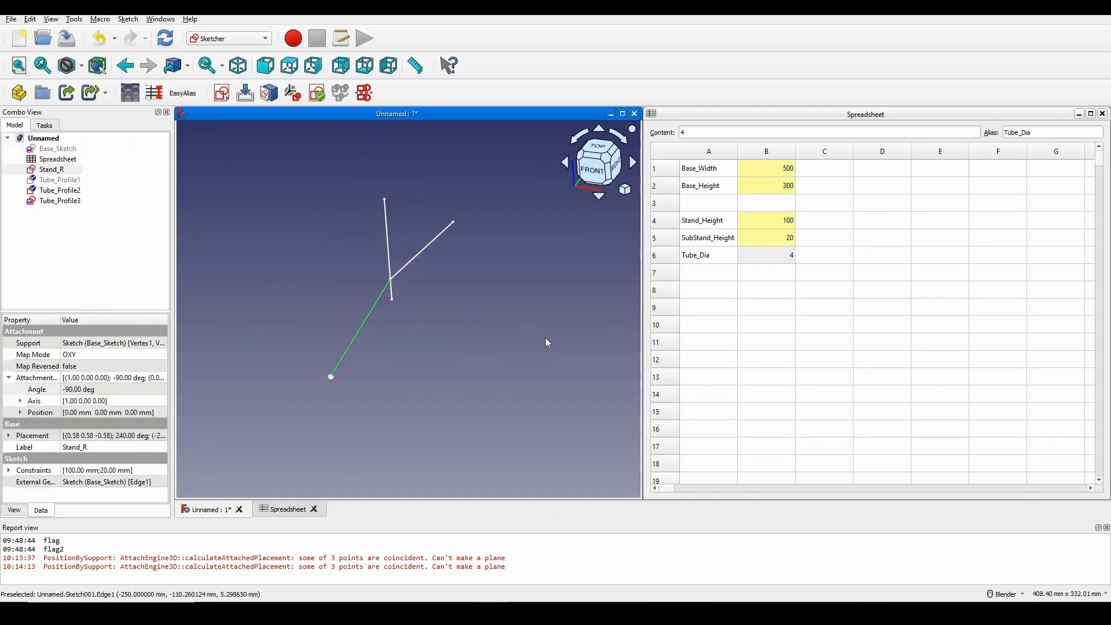
# Attach Tube_Profile3 to the lower end vertex and vertical line of Stand_R using the Normal to edge mode
pyautogui.click(56, 200)
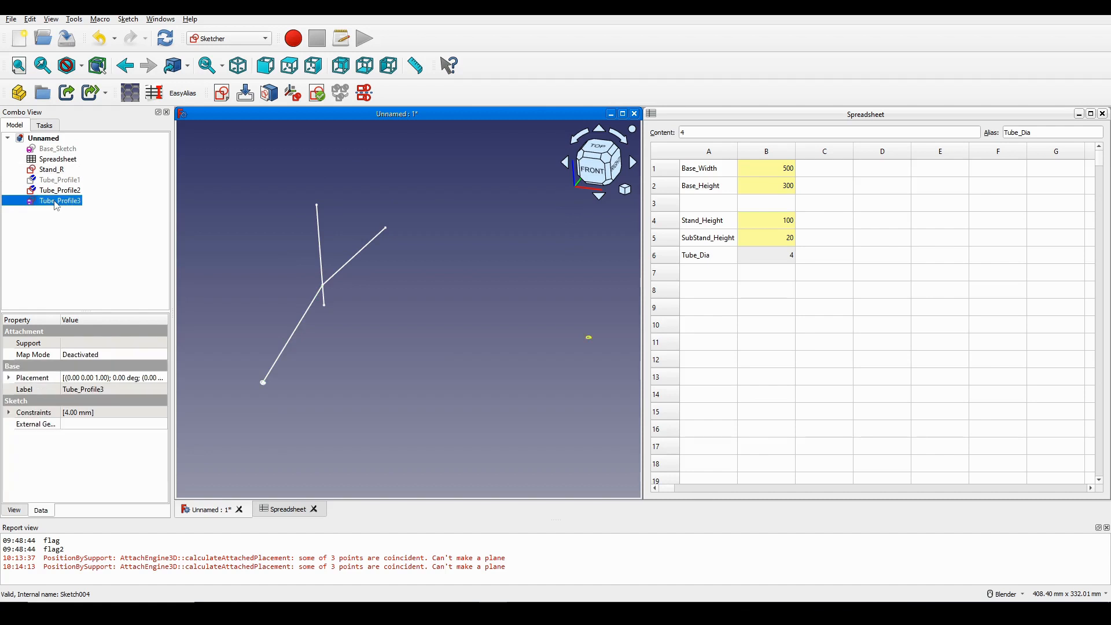
pyautogui.rightClick(56, 205)
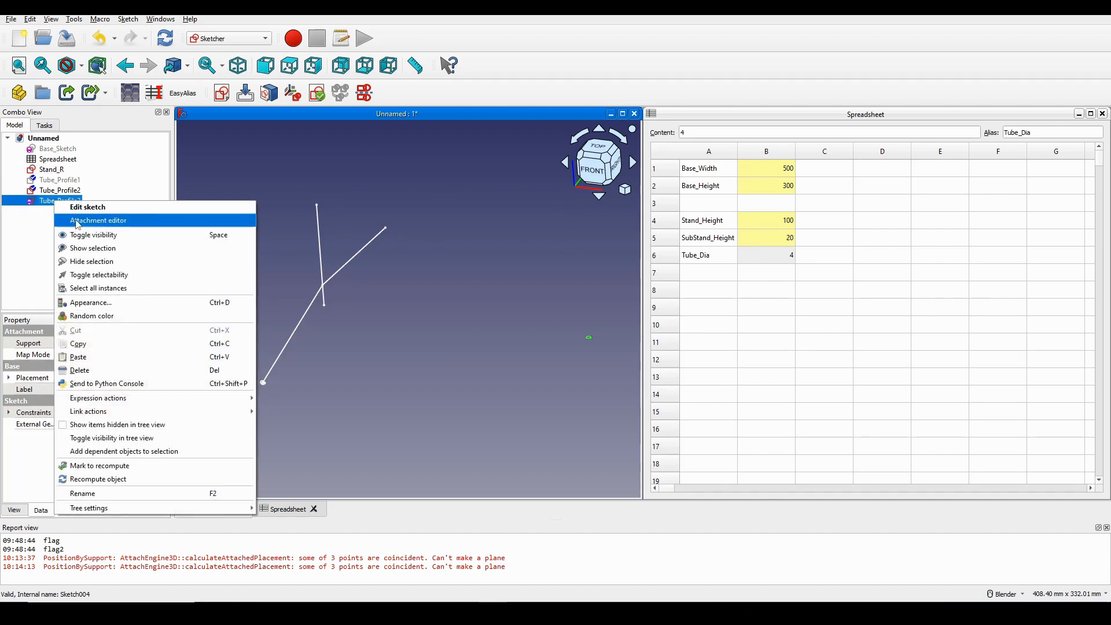
pyautogui.click(77, 221)
pyautogui.scroll(8, 329, 304)
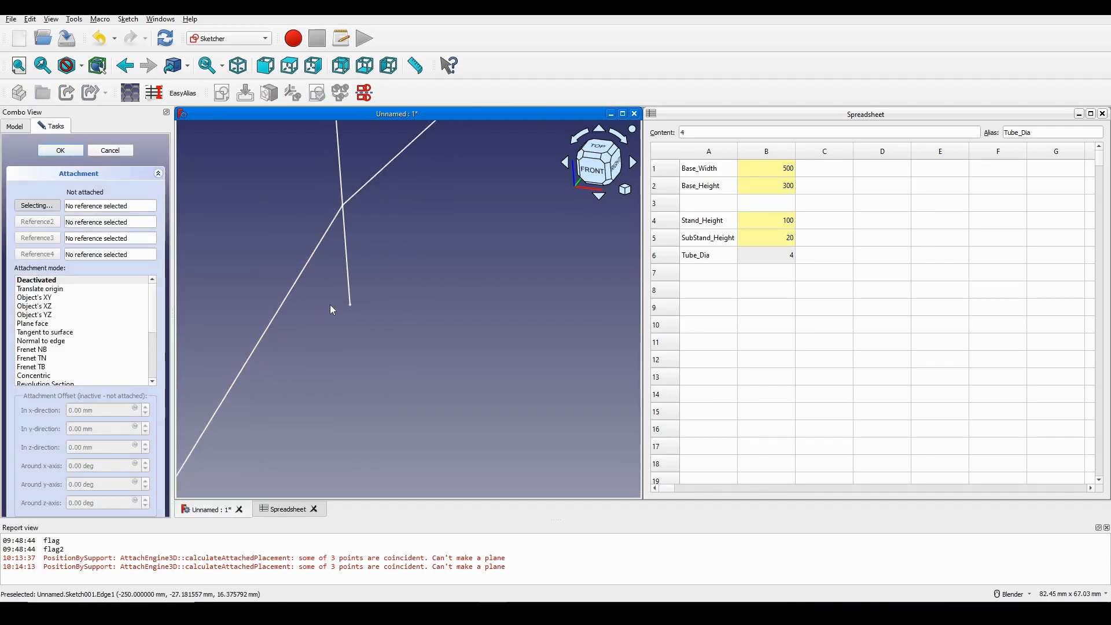
pyautogui.click(360, 305)
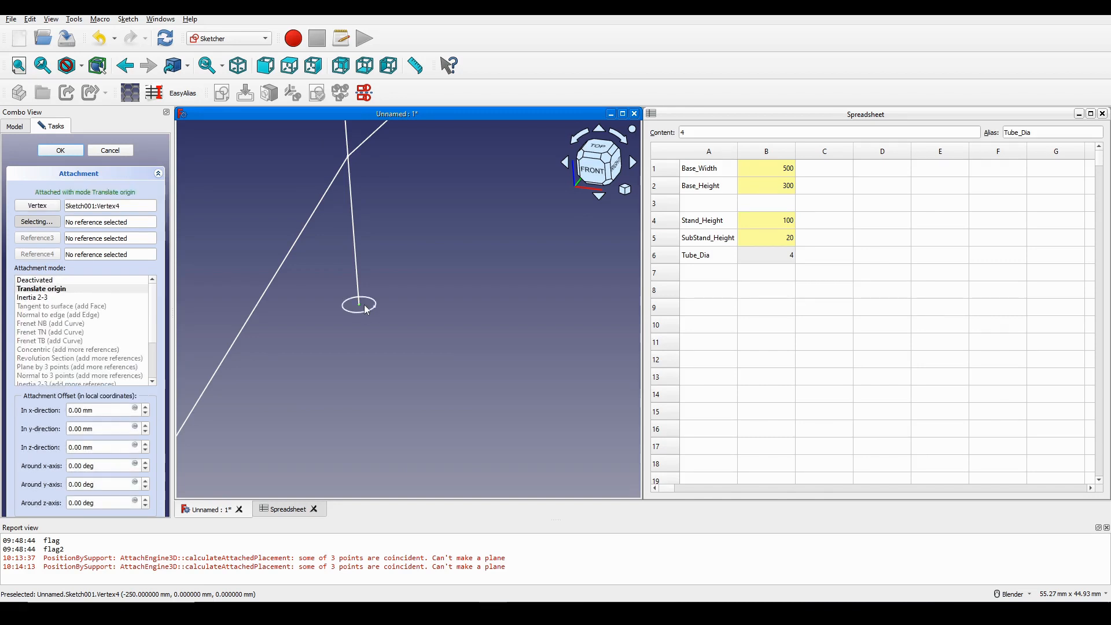
pyautogui.click(355, 258)
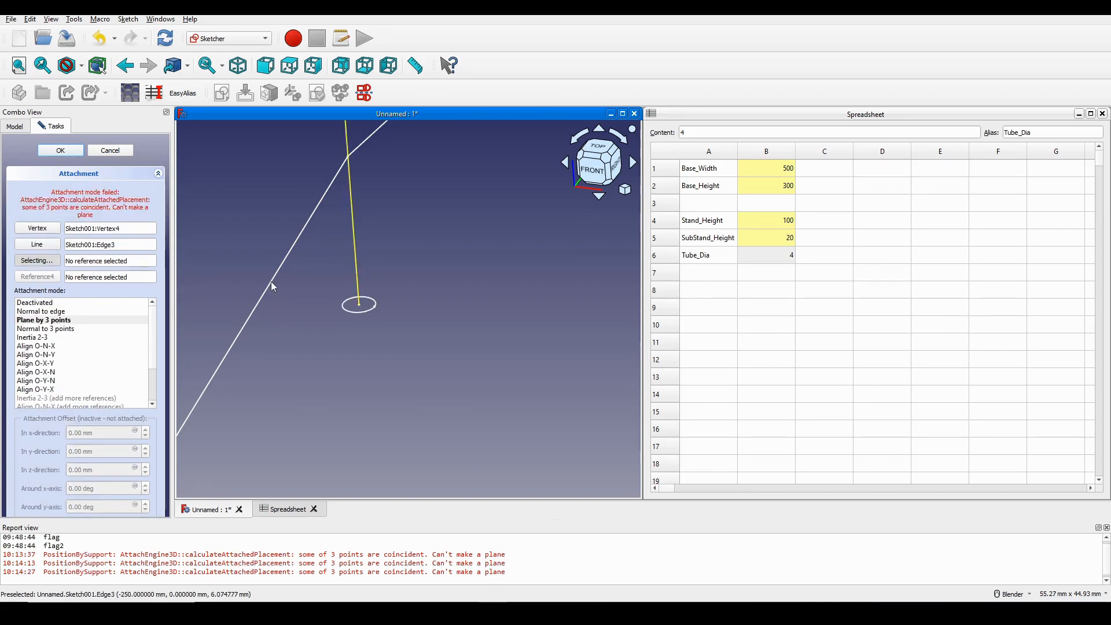
pyautogui.click(44, 313)
pyautogui.click(60, 150)
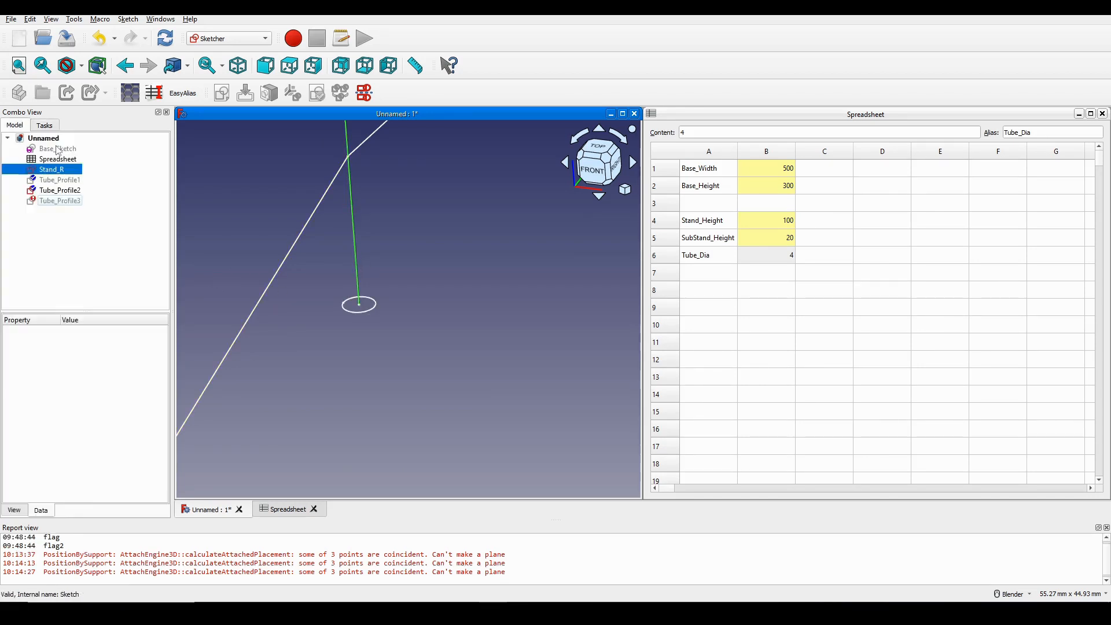
pyautogui.scroll(-12, 416, 318)
pyautogui.click(423, 312)
# Switch from the Sketcher to the Part workbench with the stand lines and attached profiles in view
pyautogui.moveTo(424, 310); pyautogui.dragTo(430, 298, button='middle')
pyautogui.scroll(2, 430, 298)
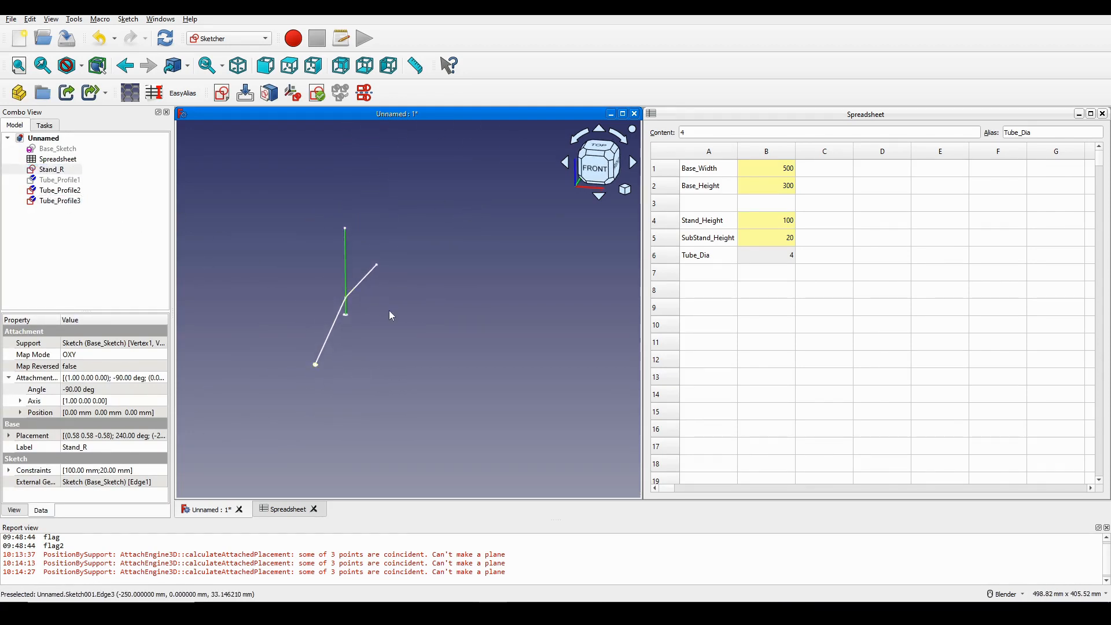
pyautogui.scroll(3, 376, 315)
pyautogui.moveTo(368, 316); pyautogui.dragTo(428, 301, button='middle')
pyautogui.click(449, 322)
pyautogui.click(246, 43)
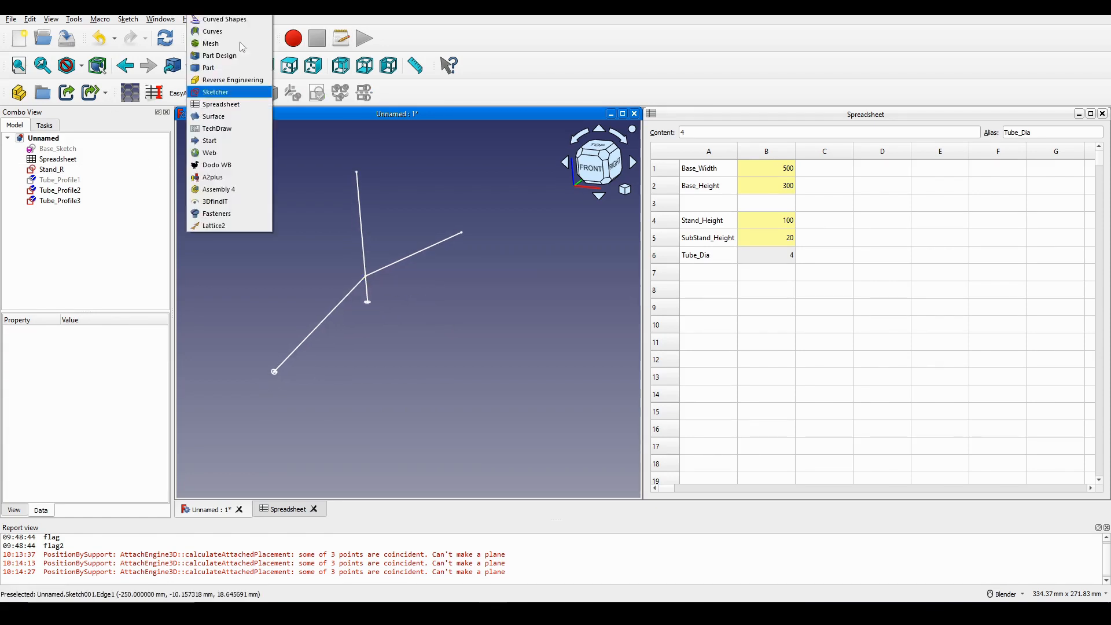
pyautogui.click(213, 66)
pyautogui.scroll(-1, 308, 187)
pyautogui.scroll(1, 342, 210)
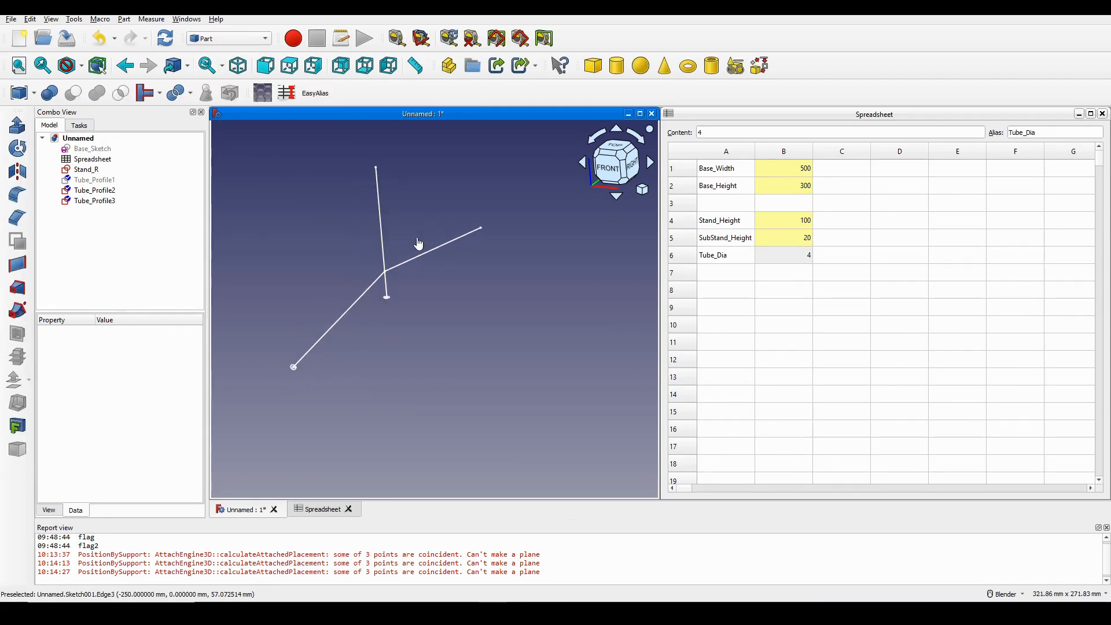
pyautogui.moveTo(419, 242)
pyautogui.mouseDown(button='middle')
pyautogui.moveTo(448, 280)
pyautogui.moveTo(426, 301)
pyautogui.mouseUp(button='middle')
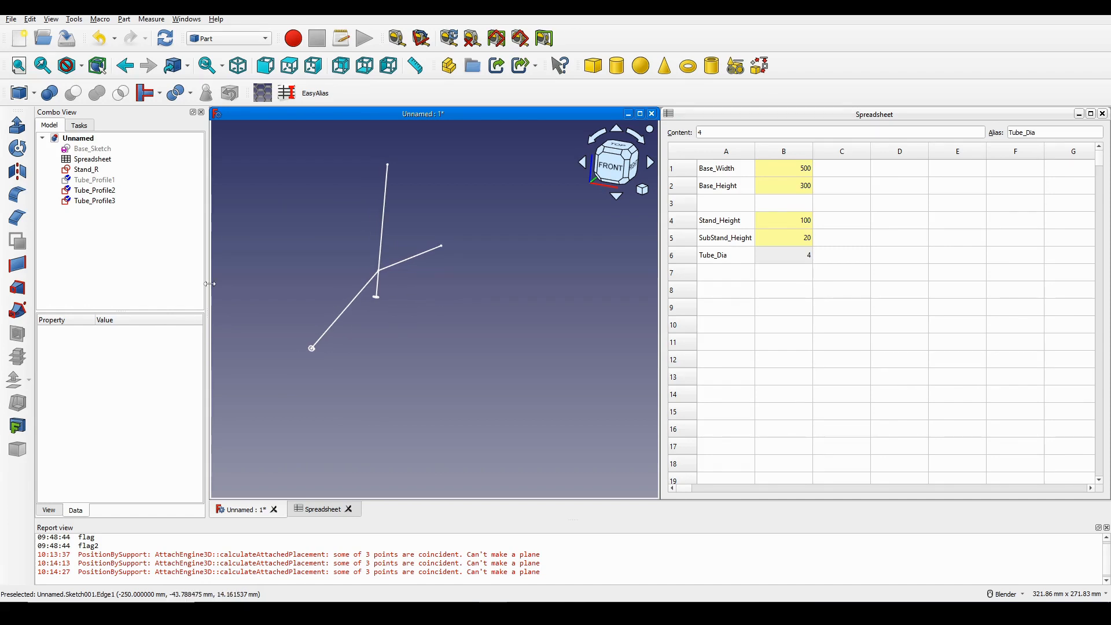
# Start a Sweep and add Tube_Profile2 as its profile
pyautogui.click(17, 310)
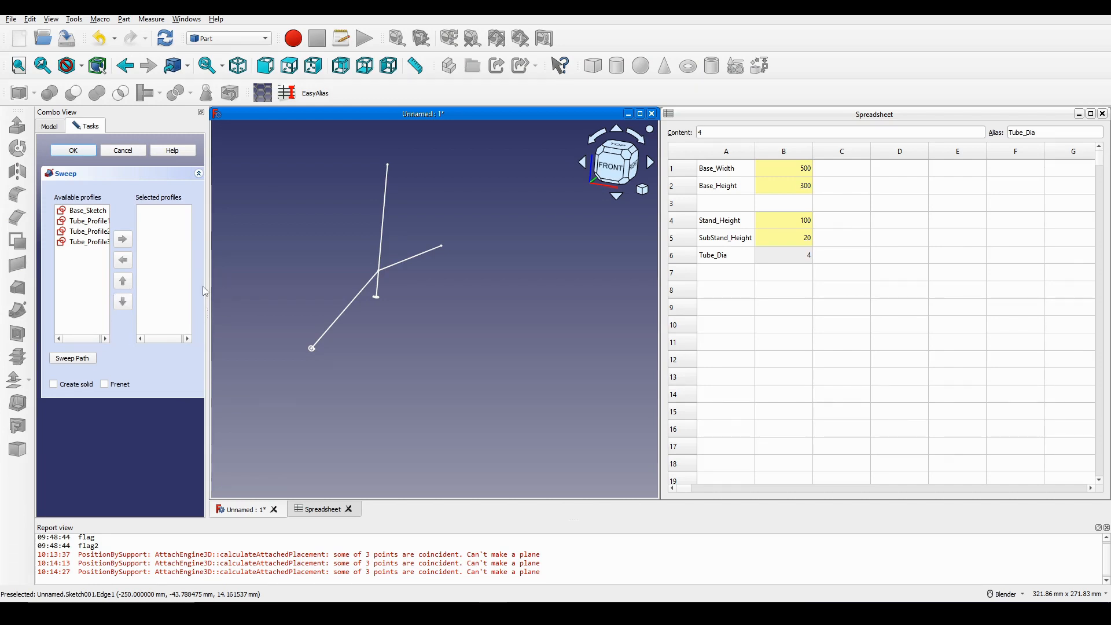
pyautogui.moveTo(206, 287); pyautogui.dragTo(296, 284)
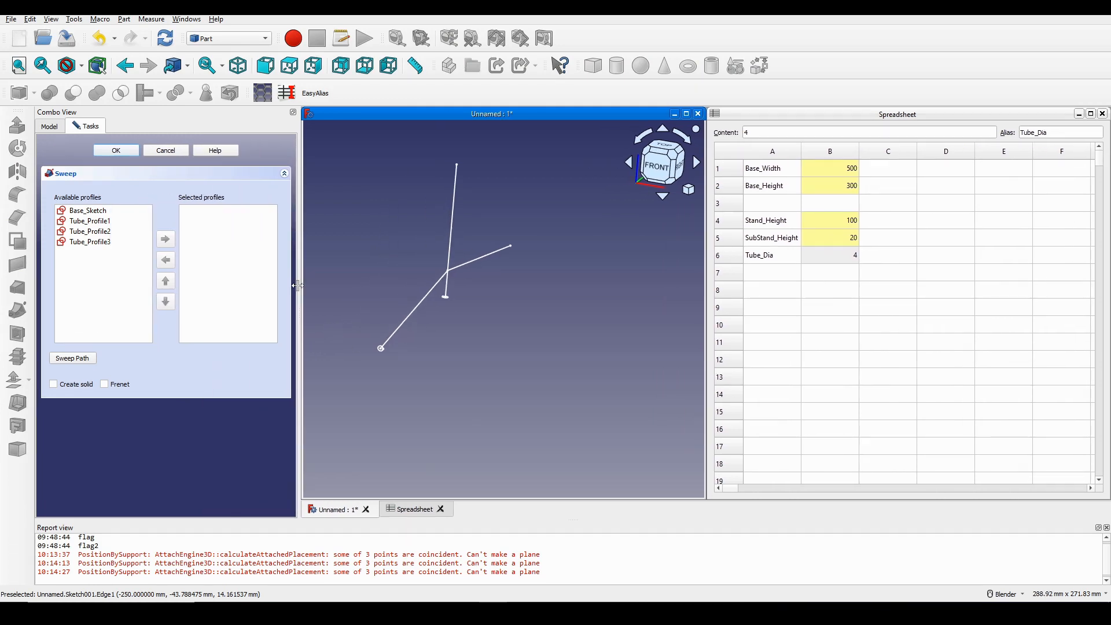
pyautogui.click(97, 232)
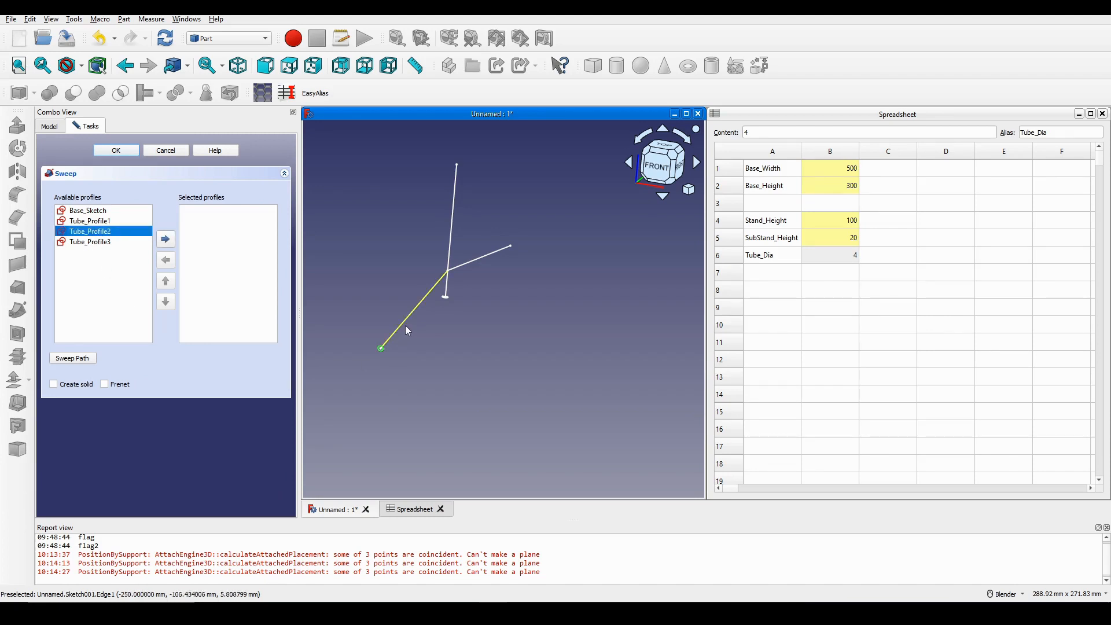
pyautogui.scroll(4, 406, 326)
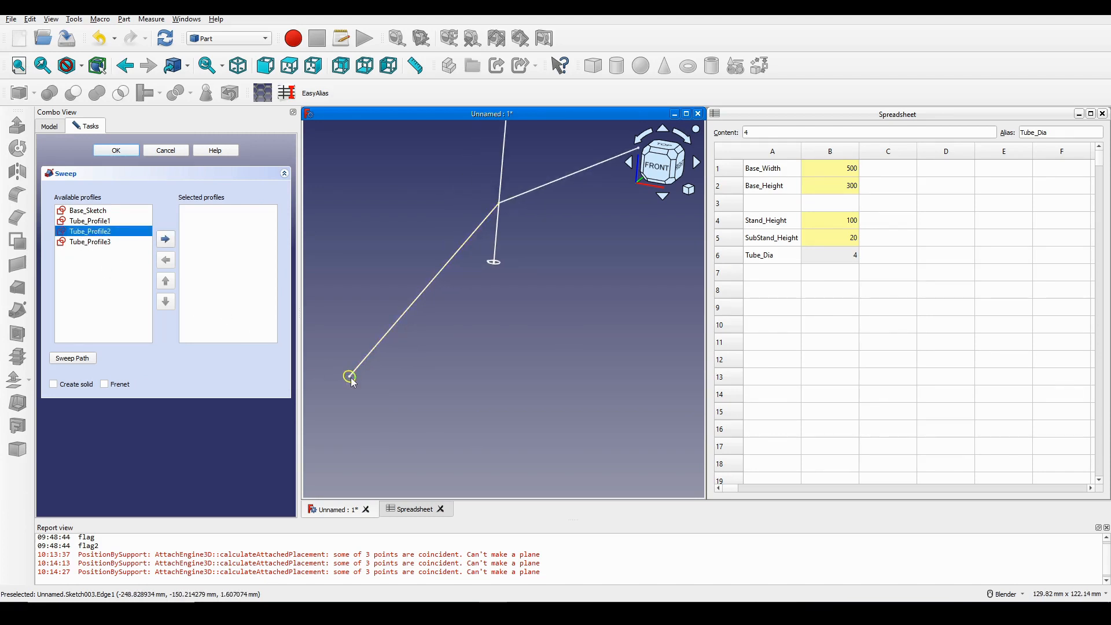
pyautogui.moveTo(320, 365)
pyautogui.mouseDown(button='middle')
pyautogui.moveTo(471, 348)
pyautogui.moveTo(461, 307)
pyautogui.mouseUp(button='middle')
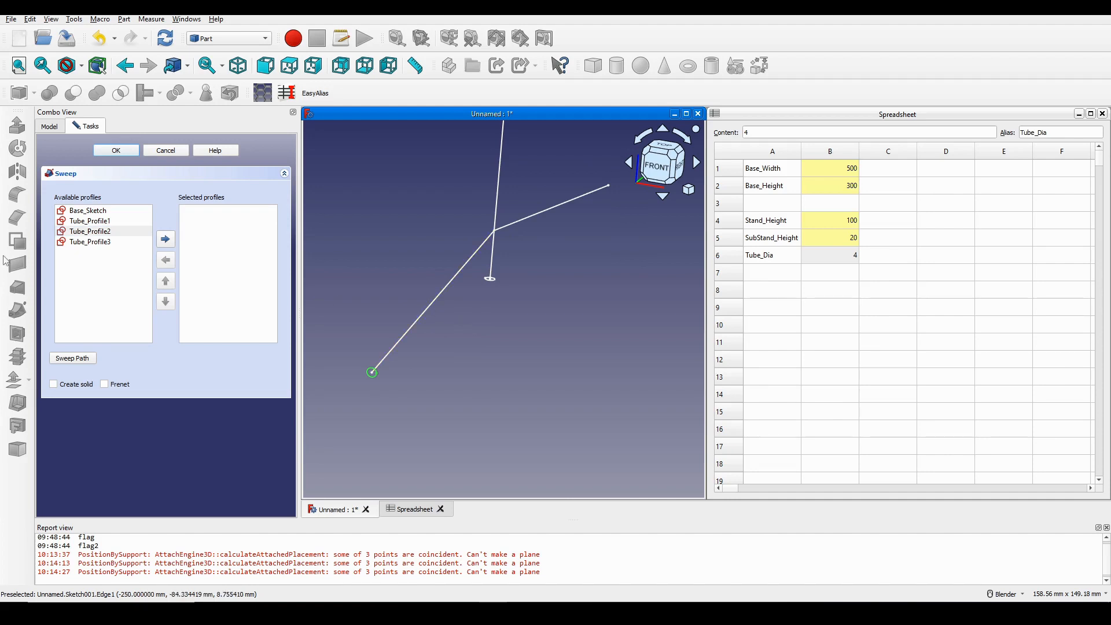
pyautogui.click(97, 231)
pyautogui.click(166, 239)
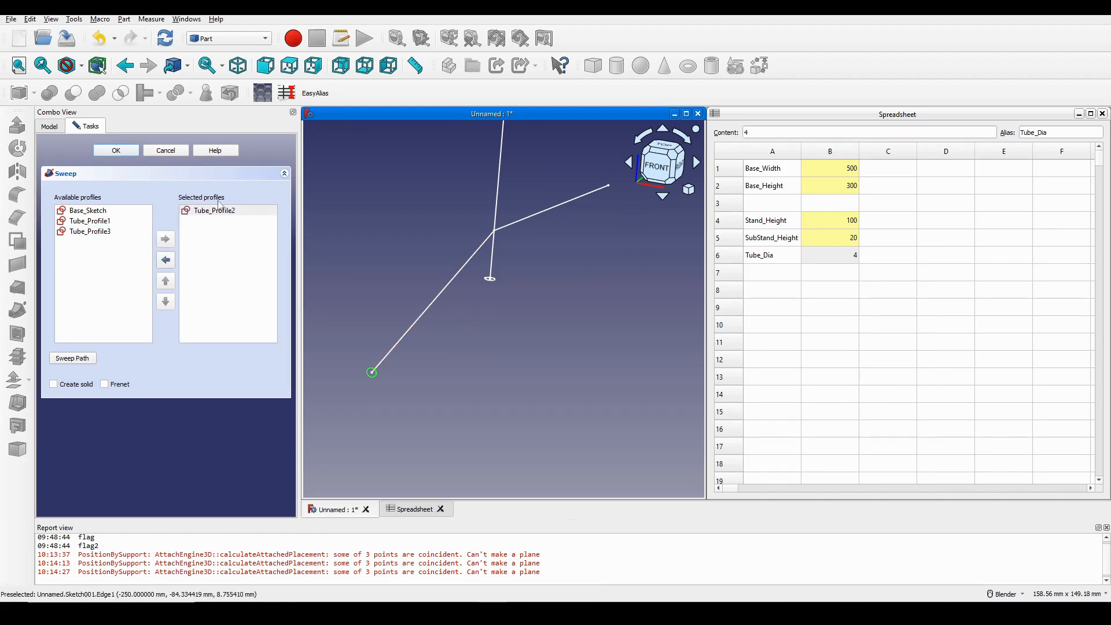
# Set the two sloping leg lines of Stand_R as the sweep path and create the sweep as a solid
pyautogui.click(72, 358)
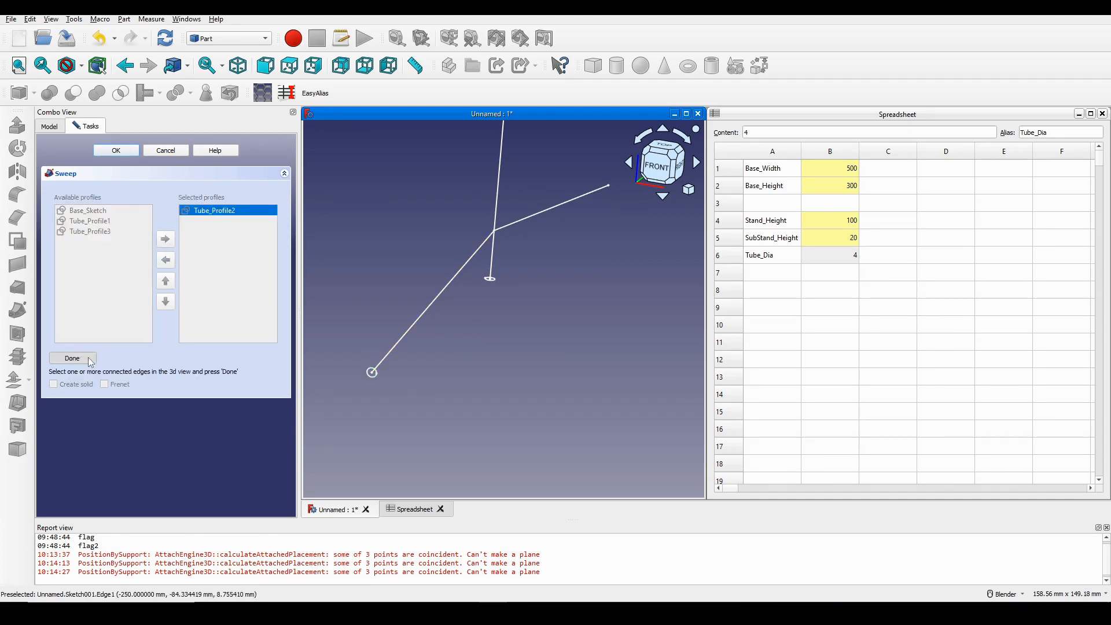
pyautogui.scroll(1, 469, 357)
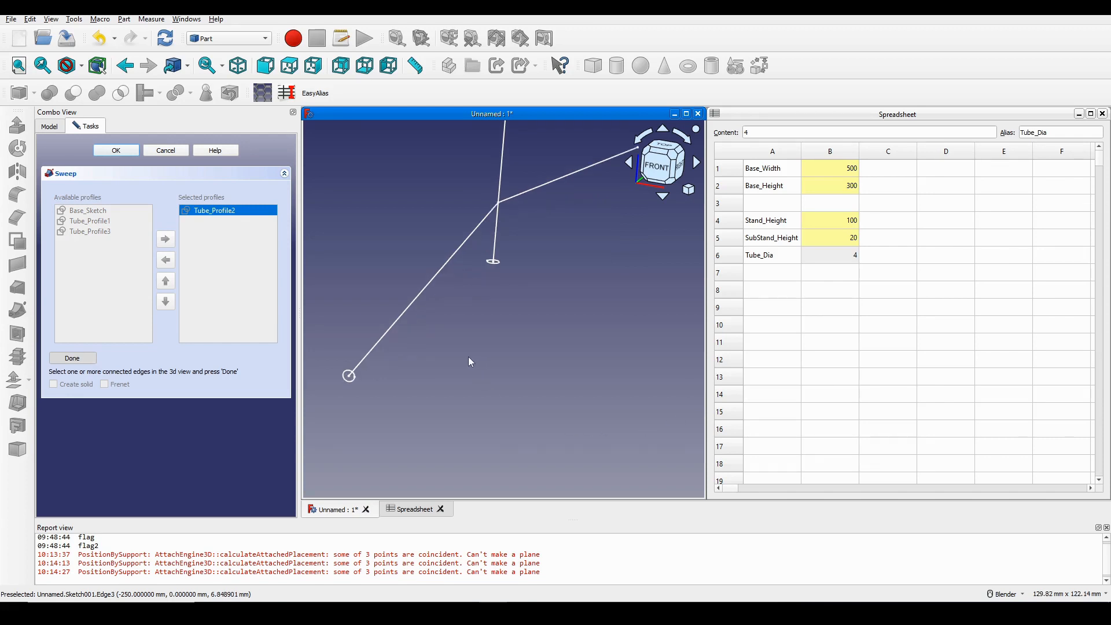
pyautogui.click(421, 298)
pyautogui.scroll(-3, 422, 297)
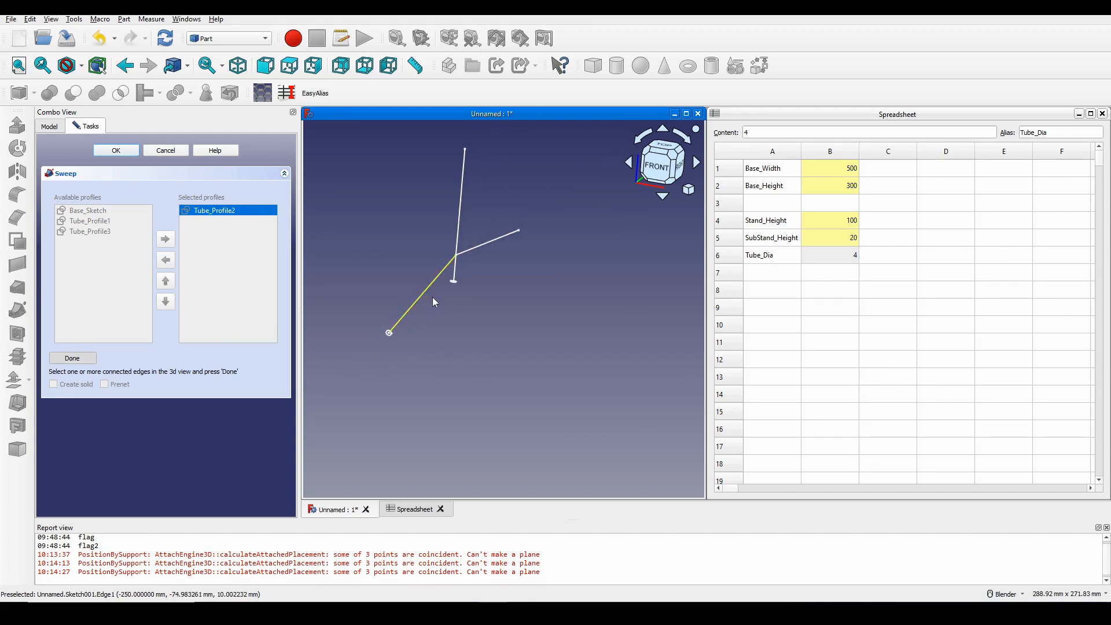
pyautogui.keyDown('ctrl'); pyautogui.click(496, 245); pyautogui.keyUp('ctrl')
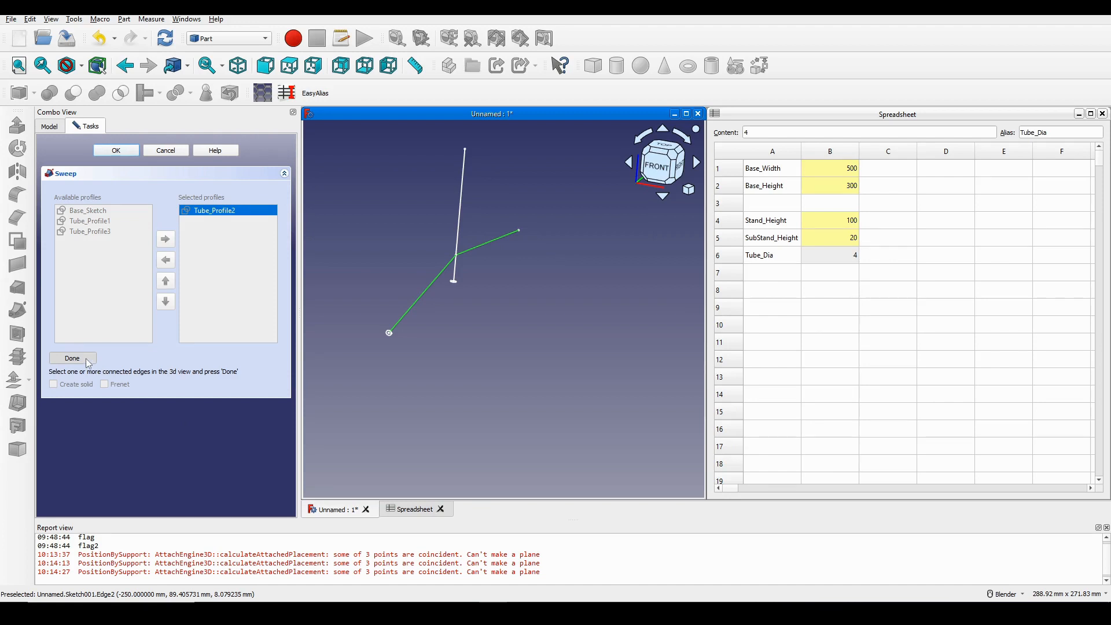
pyautogui.click(72, 358)
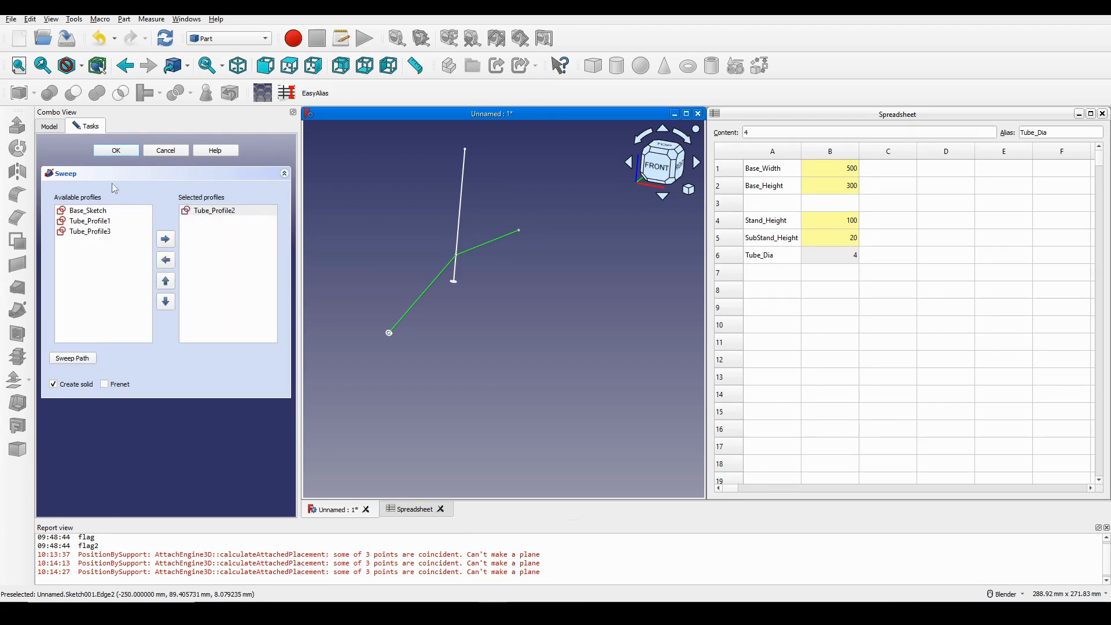
pyautogui.click(115, 149)
pyautogui.moveTo(538, 296); pyautogui.dragTo(489, 335, button='middle')
pyautogui.scroll(2, 530, 297)
pyautogui.scroll(4, 471, 243)
pyautogui.moveTo(481, 272)
pyautogui.keyDown('shift'); pyautogui.mouseDown(button='middle')
pyautogui.moveTo(471, 252)
pyautogui.moveTo(488, 267)
pyautogui.mouseUp(button='middle'); pyautogui.keyUp('shift')
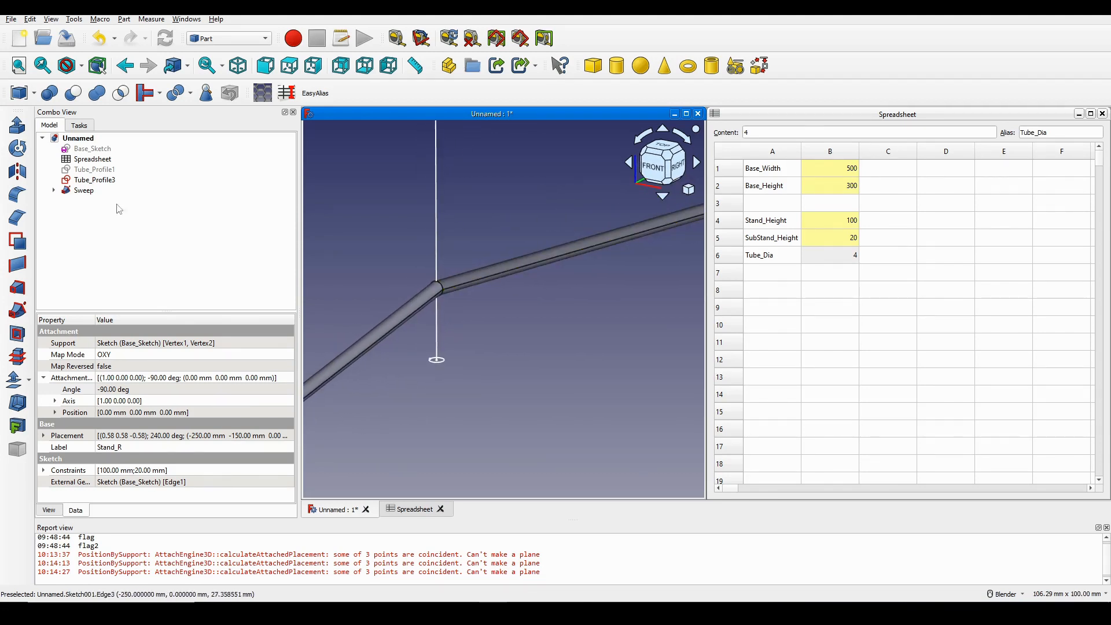
# Sweep Tube_Profile3 along the vertical line of Stand_R as a solid
pyautogui.click(18, 311)
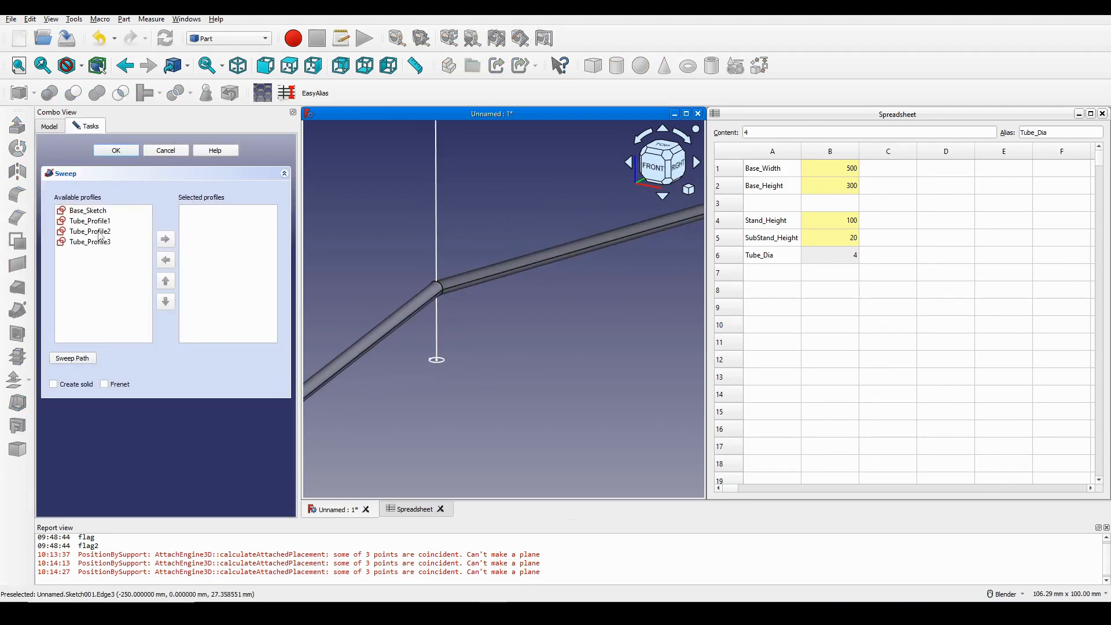
pyautogui.click(100, 241)
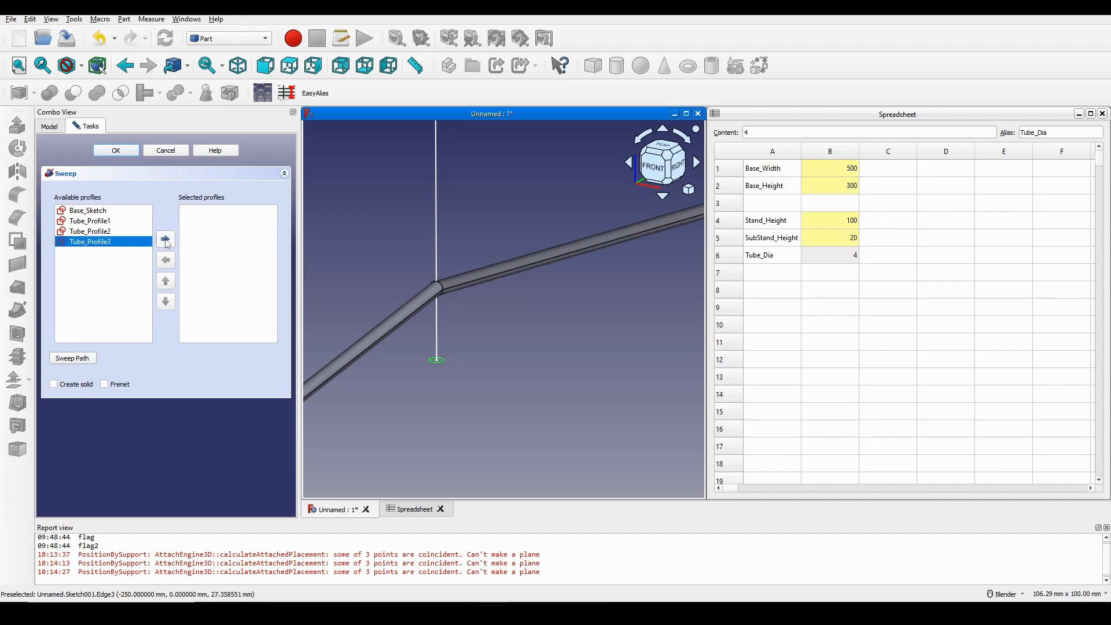
pyautogui.click(166, 239)
pyautogui.click(73, 358)
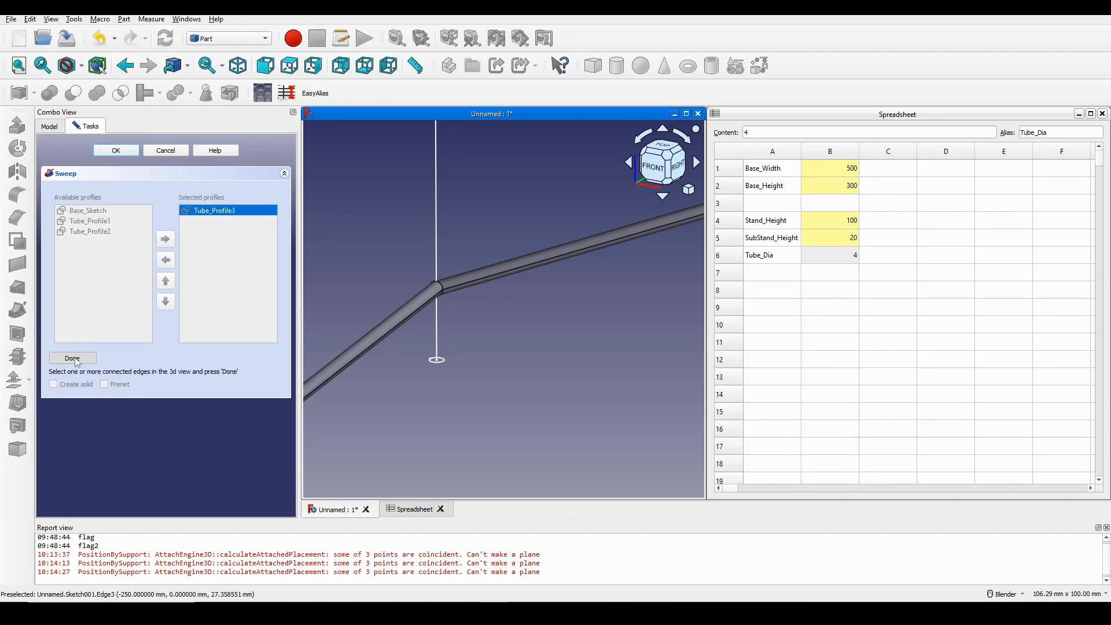
pyautogui.scroll(-3, 436, 253)
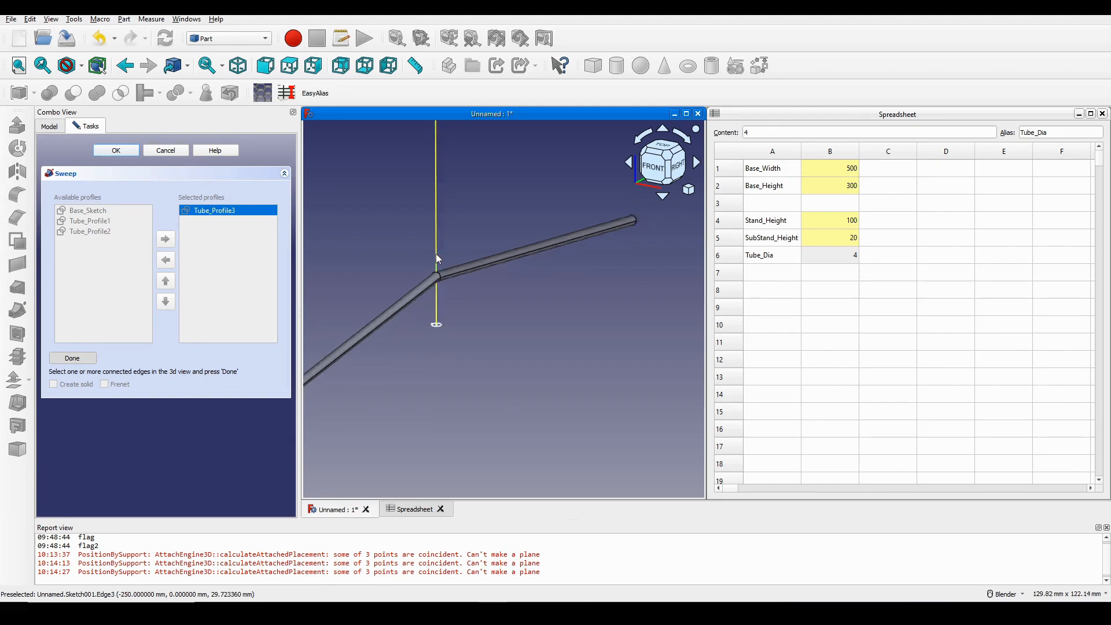
pyautogui.click(436, 254)
pyautogui.click(73, 358)
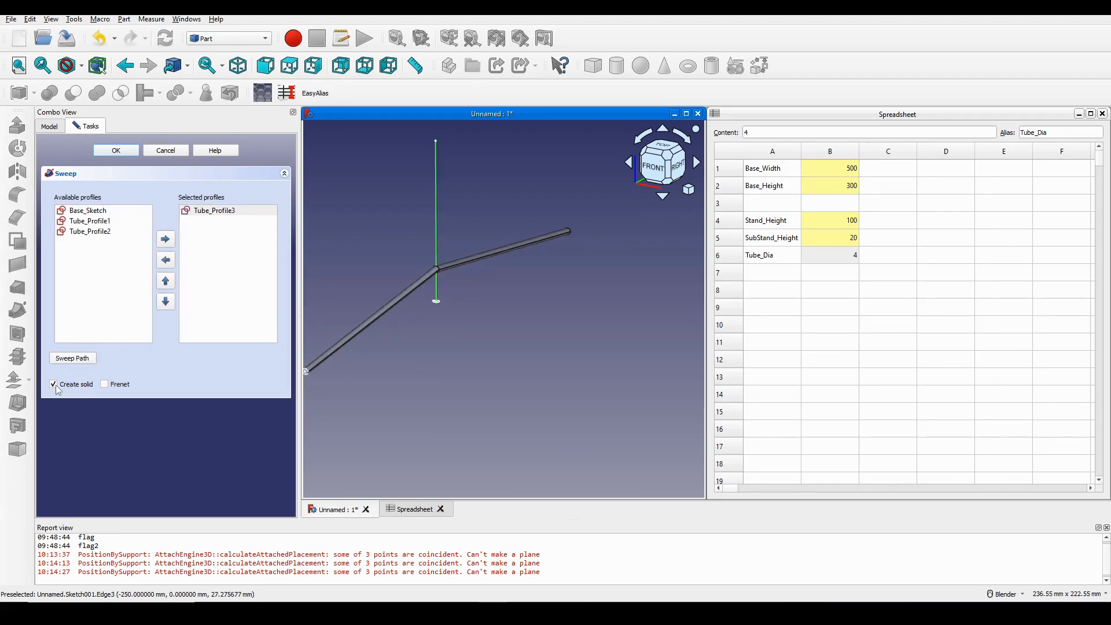
pyautogui.click(115, 151)
pyautogui.moveTo(474, 226); pyautogui.dragTo(515, 288, button='middle')
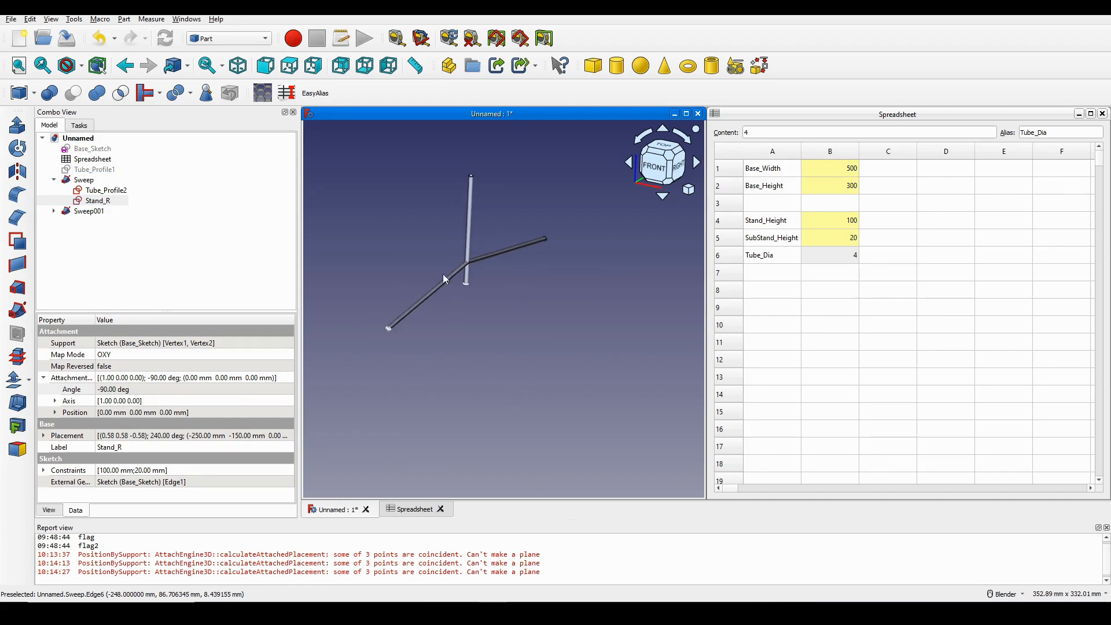
# Hide the Sweep and Sweep001 solids and expand both to expose their source sketches
pyautogui.click(54, 180)
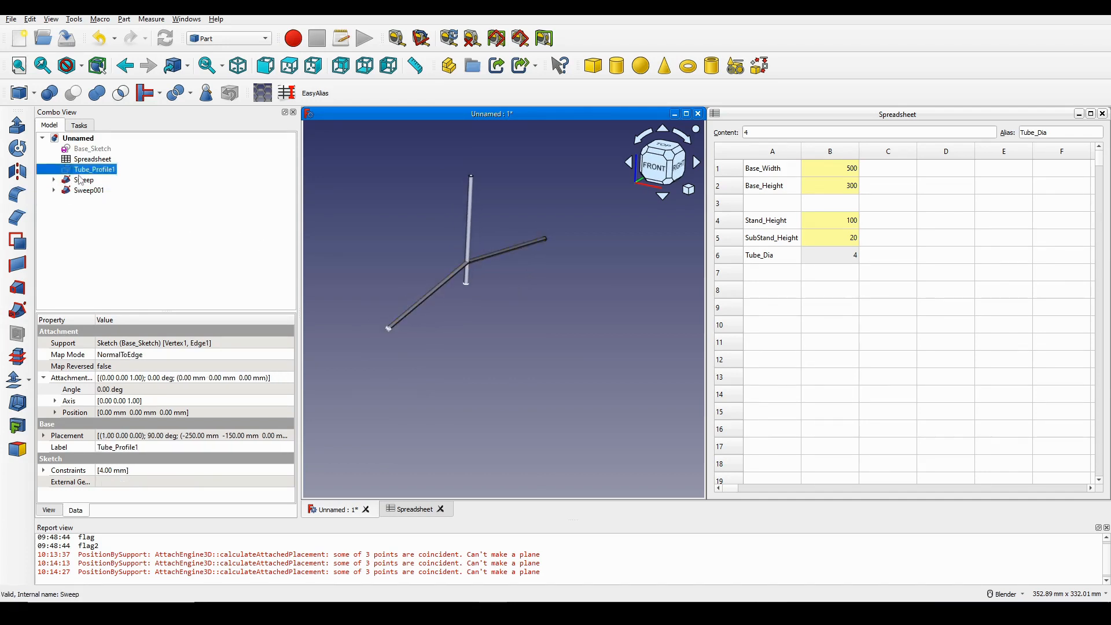
pyautogui.click(80, 180)
pyautogui.click(54, 180)
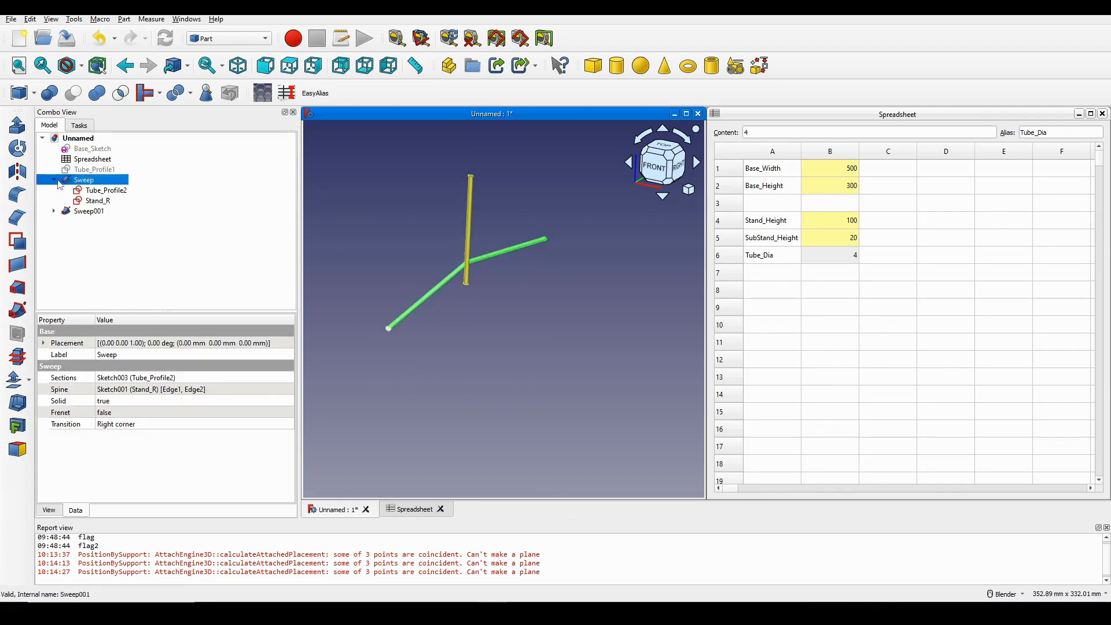
pyautogui.press('space')
pyautogui.click(54, 210)
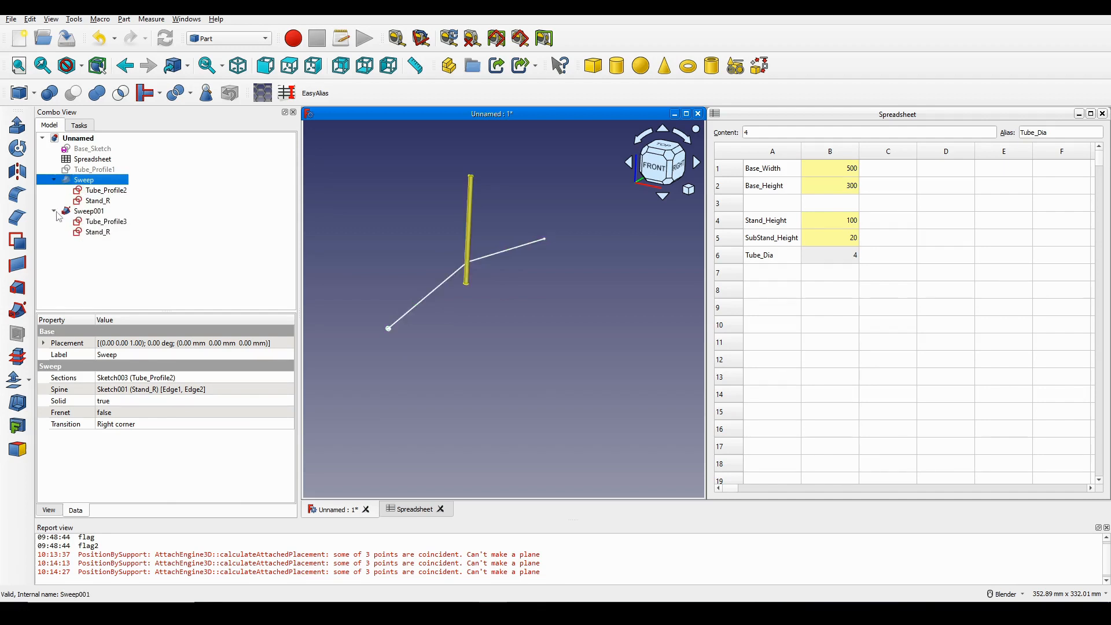
pyautogui.click(91, 212)
# Hide the Tube_Profile2, Stand_R and Tube_Profile3 sketches nested under the two sweeps
pyautogui.click(94, 200)
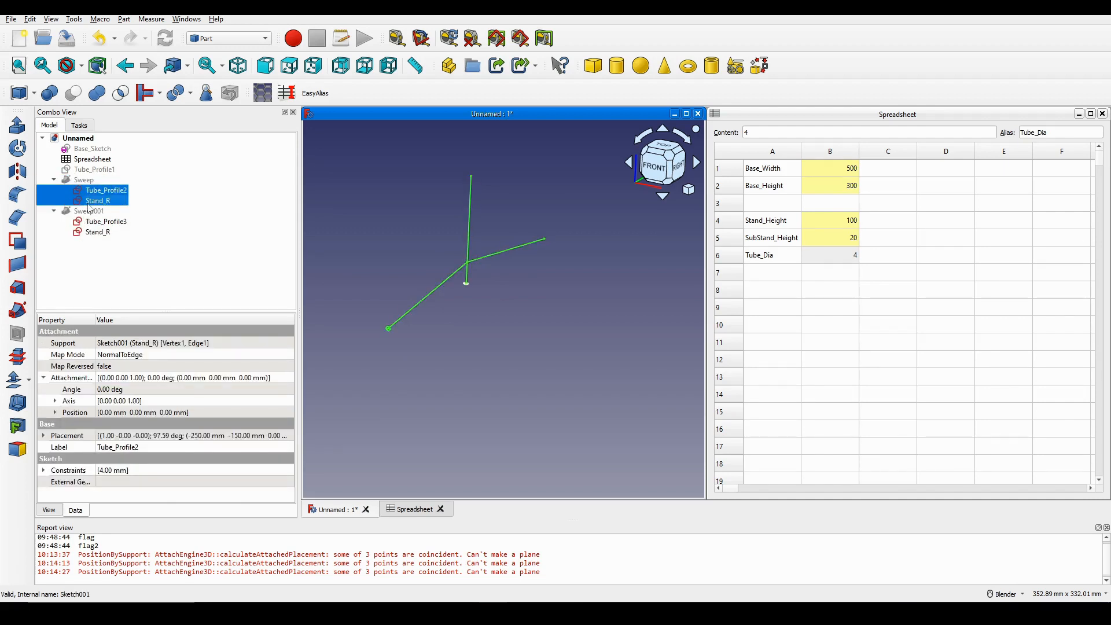
pyautogui.press('space')
pyautogui.click(93, 224)
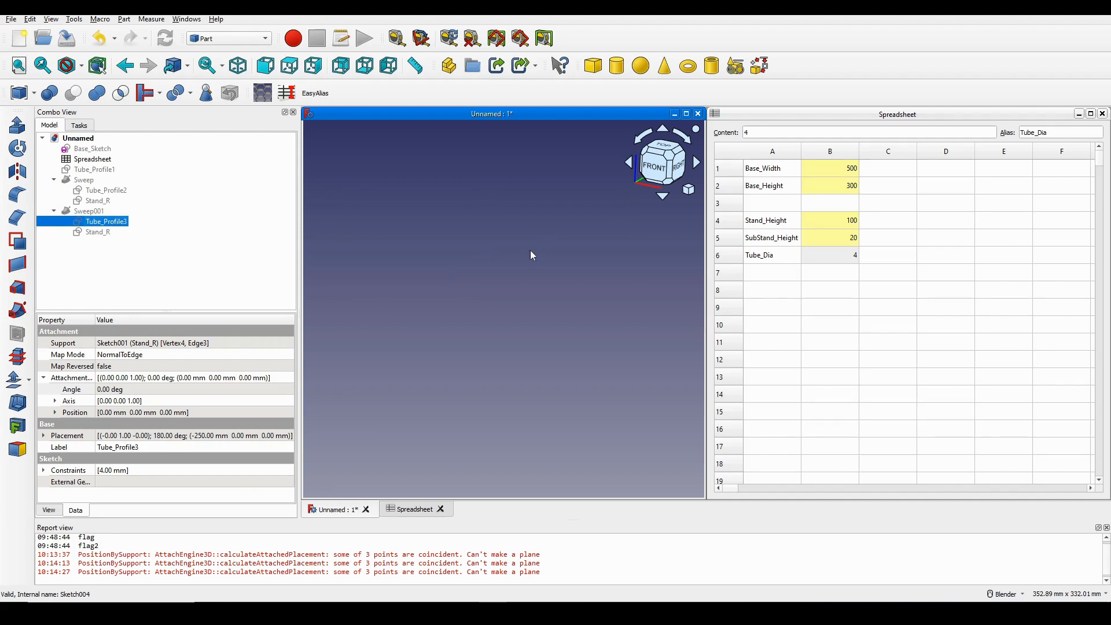
# Collapse both sweeps in the model tree and make Base_Sketch visible
pyautogui.click(54, 180)
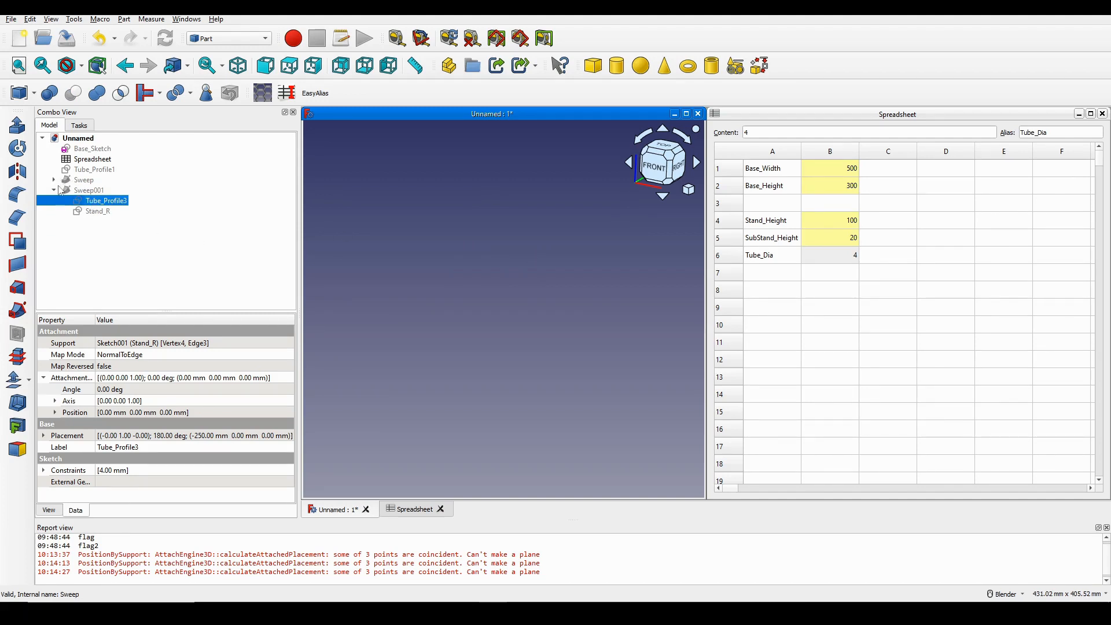
pyautogui.click(54, 191)
pyautogui.click(85, 161)
pyautogui.click(100, 170)
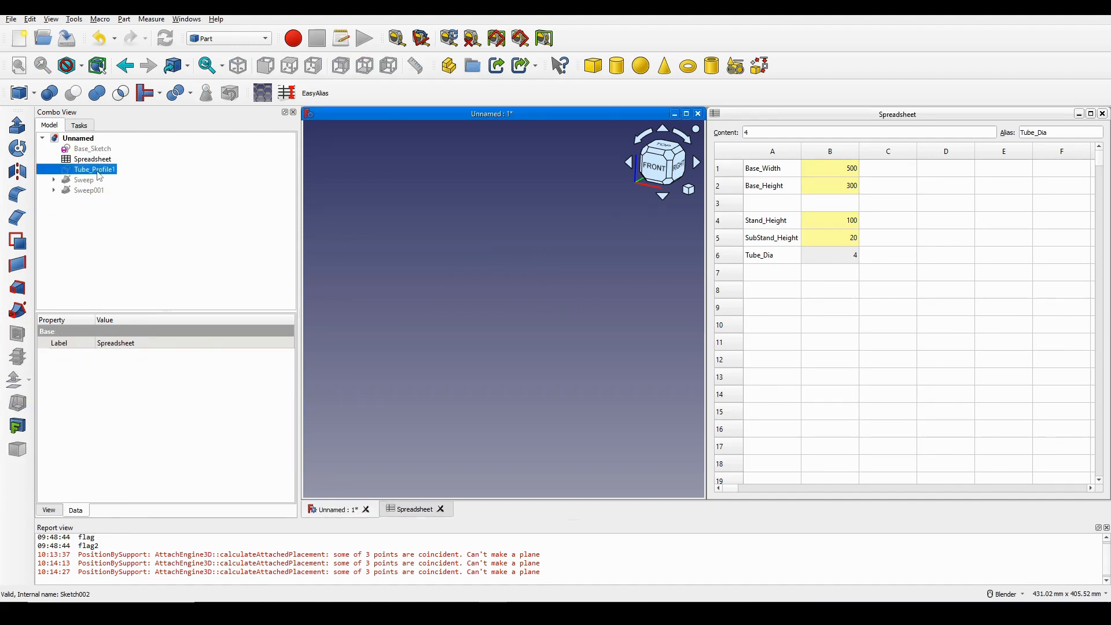
pyautogui.click(99, 147)
pyautogui.press('space')
pyautogui.keyDown('shift'); pyautogui.moveTo(571, 277); pyautogui.dragTo(553, 281, button='middle'); pyautogui.keyUp('shift')
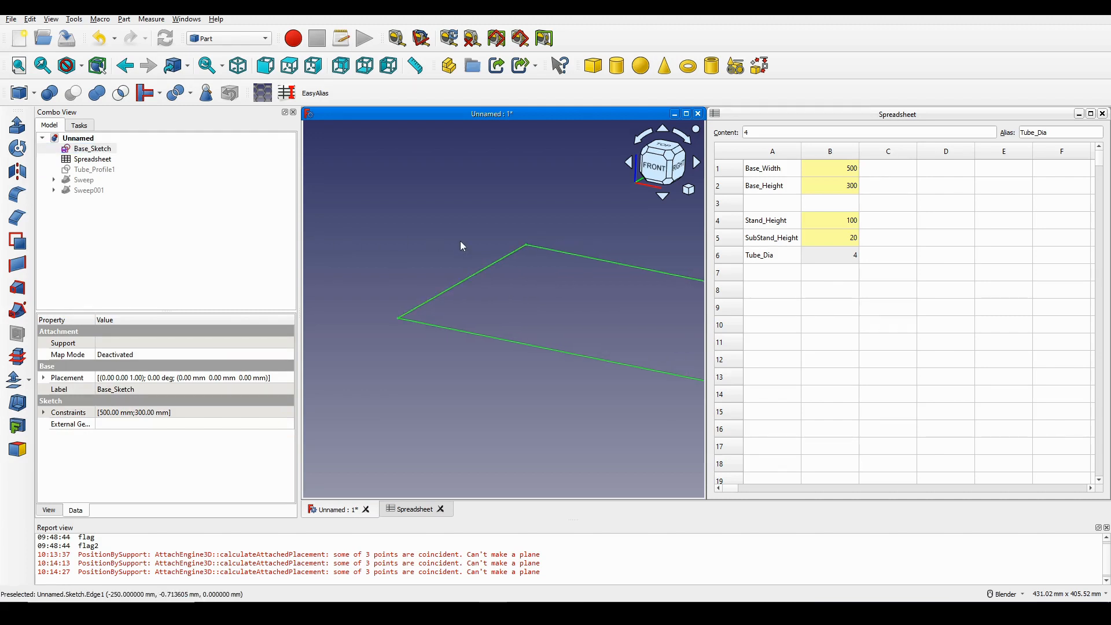
pyautogui.scroll(2, 460, 244)
pyautogui.keyDown('shift'); pyautogui.moveTo(445, 248); pyautogui.dragTo(423, 256, button='middle'); pyautogui.keyUp('shift')
# Make Tube_Profile1 visible at the front corner of the base rectangle and clear the selection
pyautogui.click(81, 170)
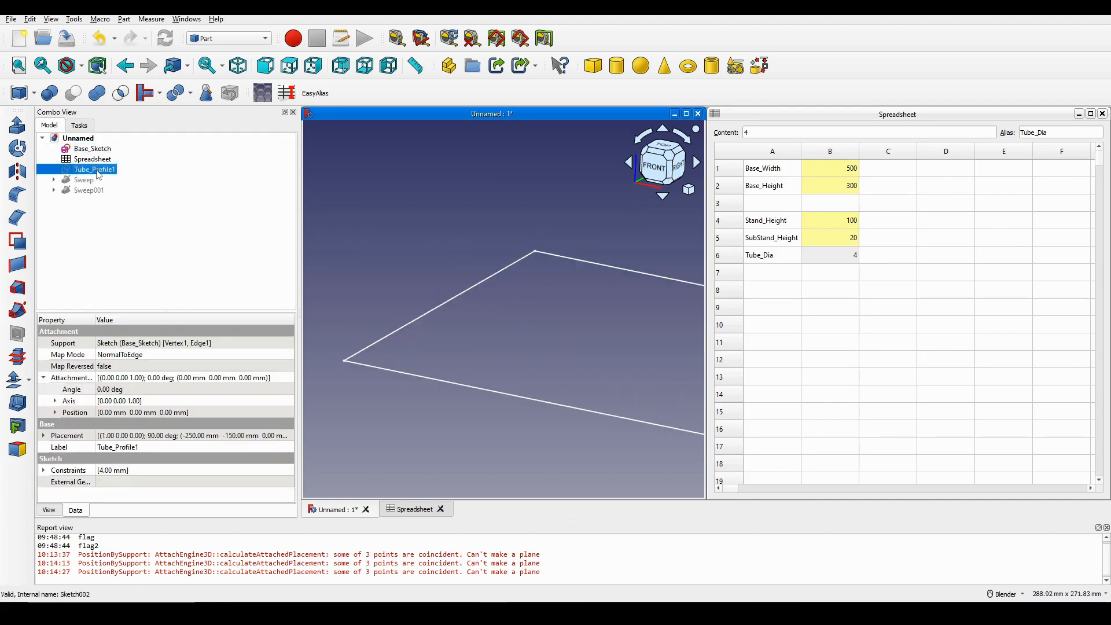
pyautogui.scroll(3, 408, 363)
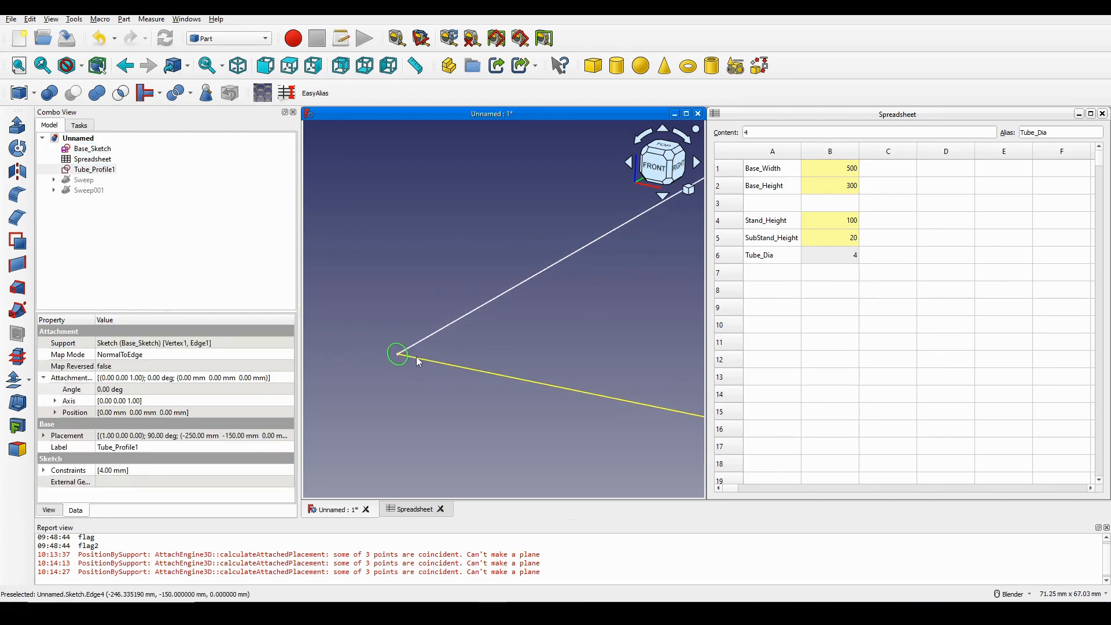
pyautogui.scroll(-3, 441, 329)
pyautogui.click(529, 318)
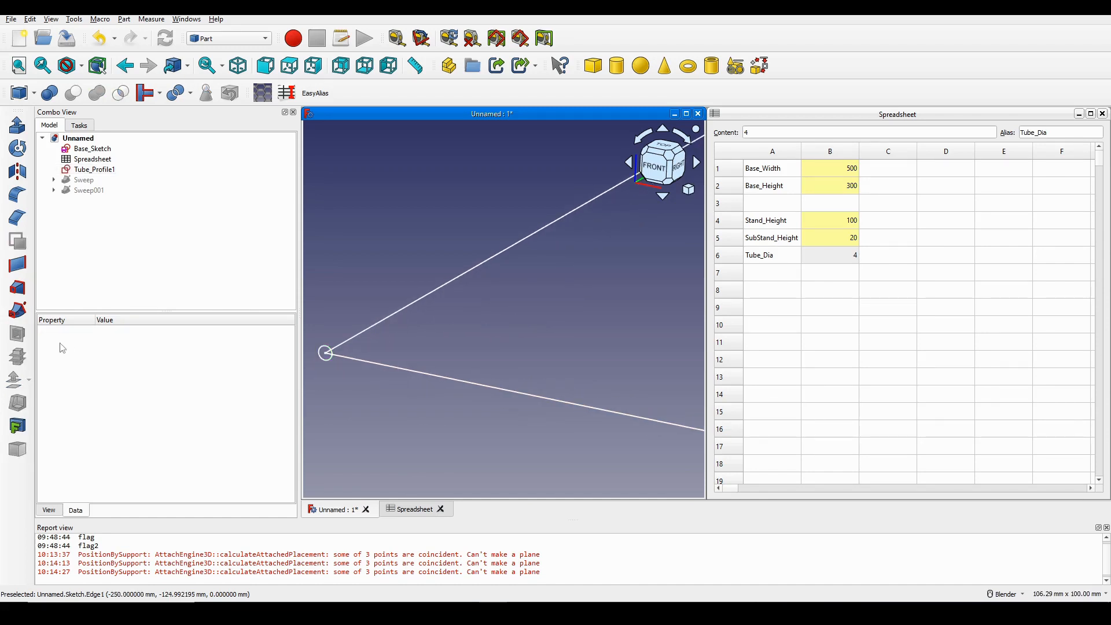
# Start a Sweep and add Tube_Profile1 as its profile
pyautogui.click(17, 310)
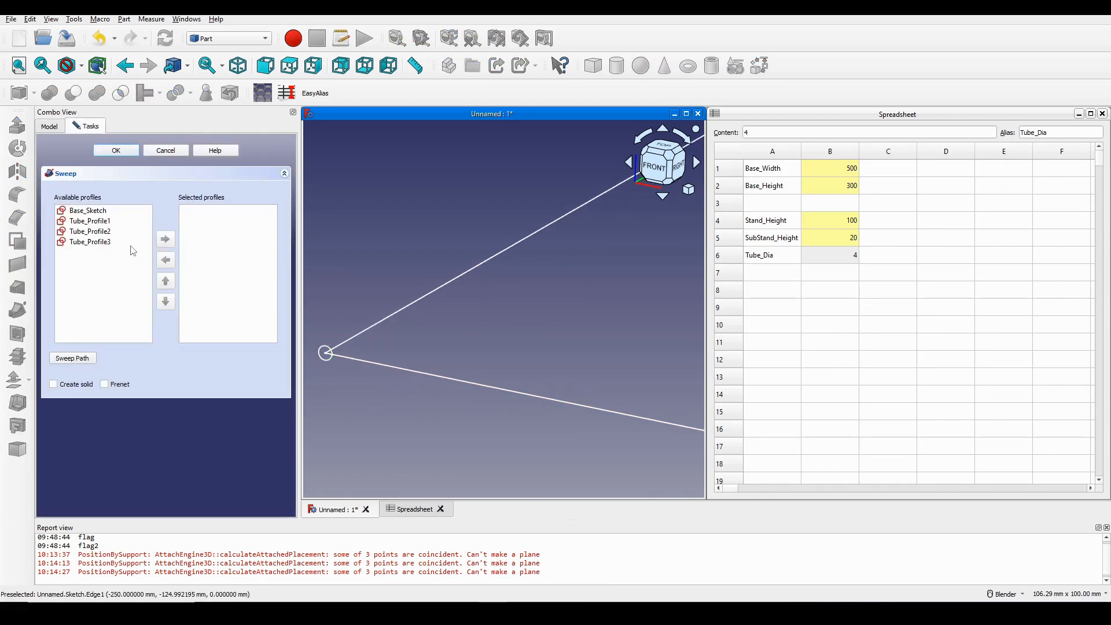
pyautogui.click(73, 223)
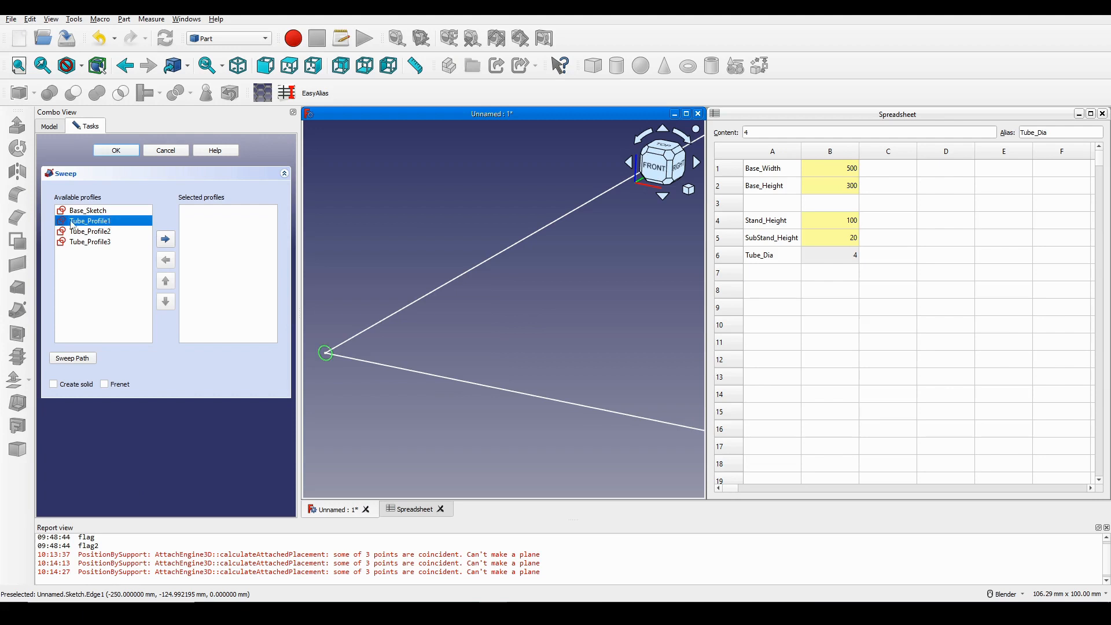
pyautogui.click(165, 239)
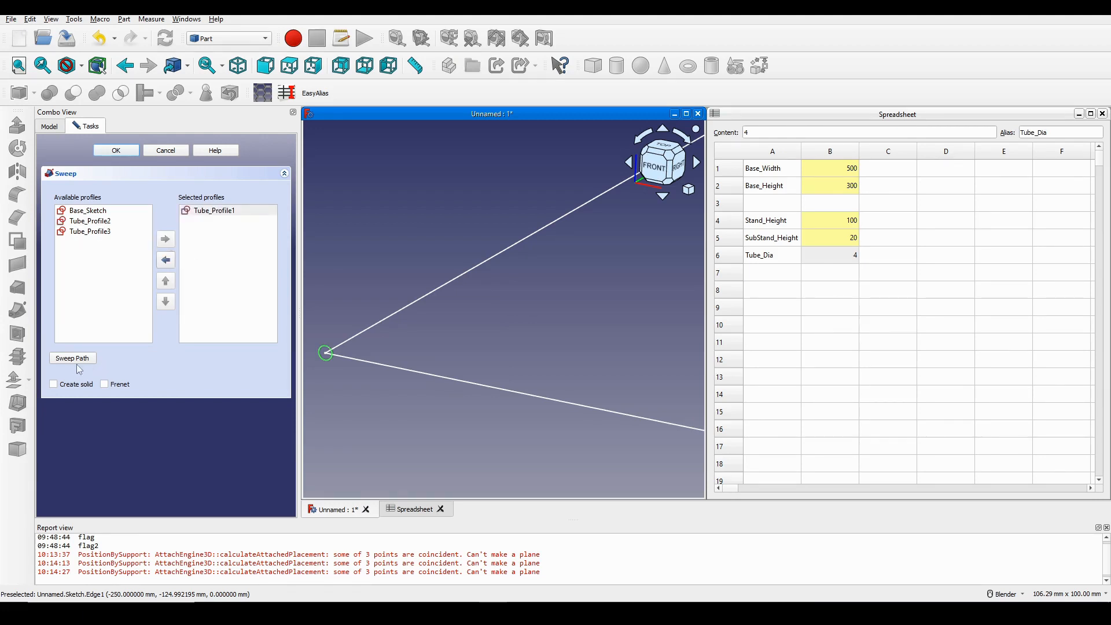
# Pick all four edges of the base rectangle as the sweep path for Tube_Profile1 and create the sweep
pyautogui.click(74, 358)
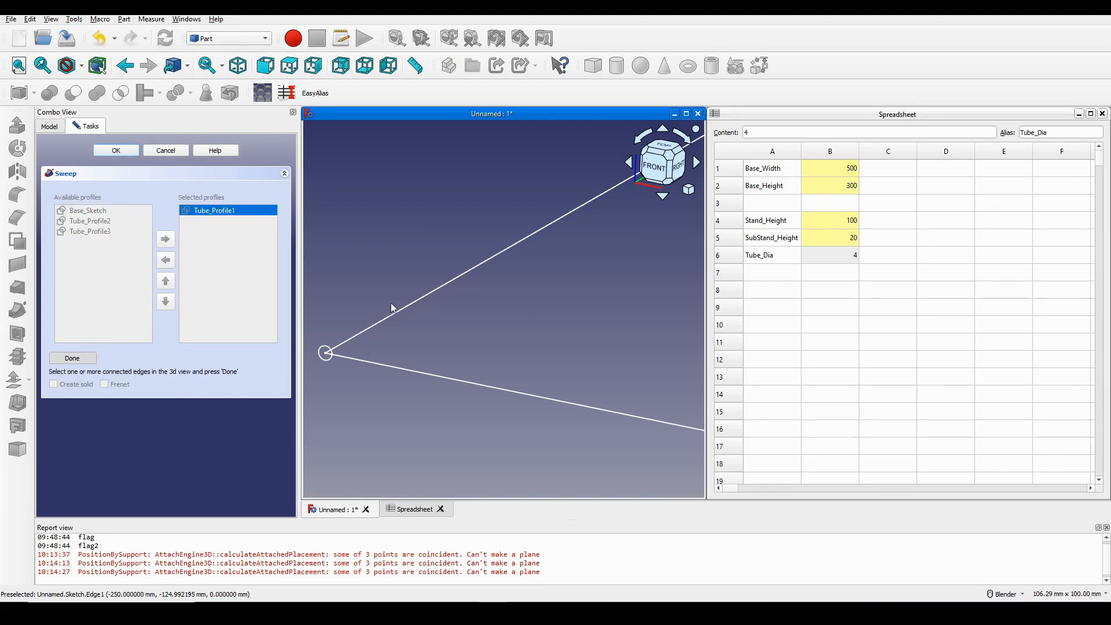
pyautogui.scroll(-5, 487, 303)
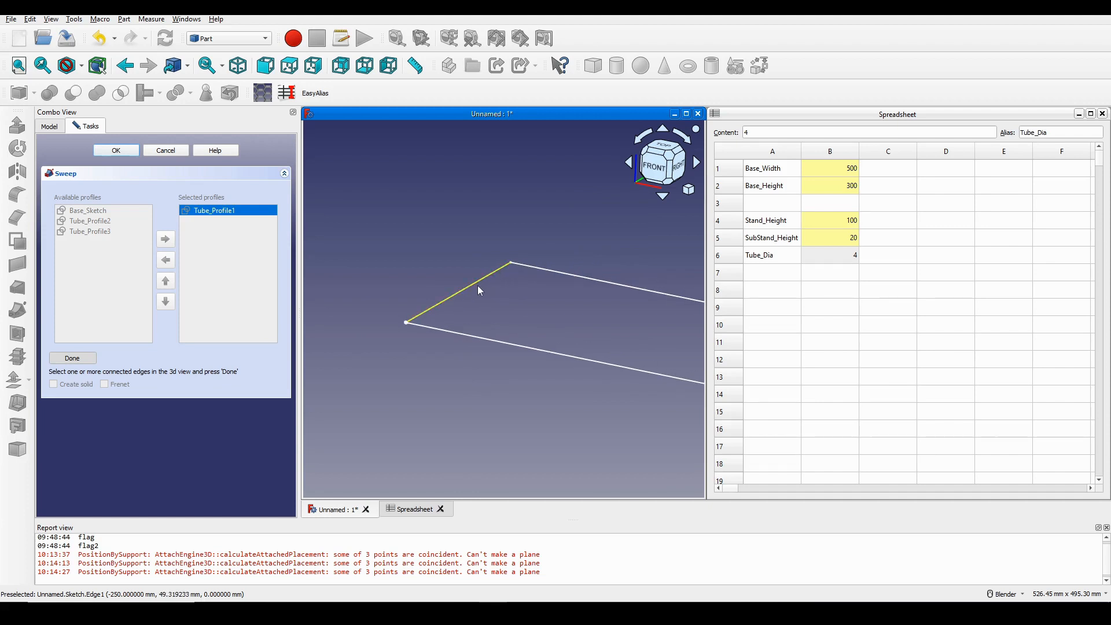
pyautogui.click(477, 287)
pyautogui.click(575, 279)
pyautogui.scroll(-3, 606, 311)
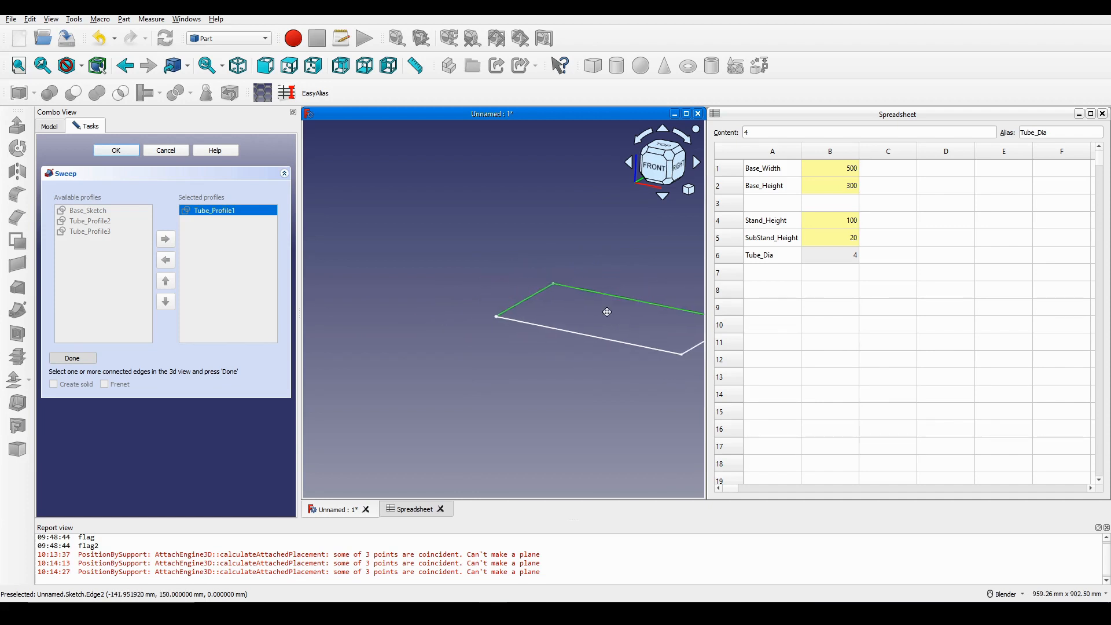
pyautogui.keyDown('shift'); pyautogui.moveTo(607, 312); pyautogui.dragTo(510, 297, button='middle'); pyautogui.keyUp('shift')
pyautogui.scroll(1, 510, 298)
pyautogui.keyDown('ctrl'); pyautogui.click(622, 337); pyautogui.keyUp('ctrl')
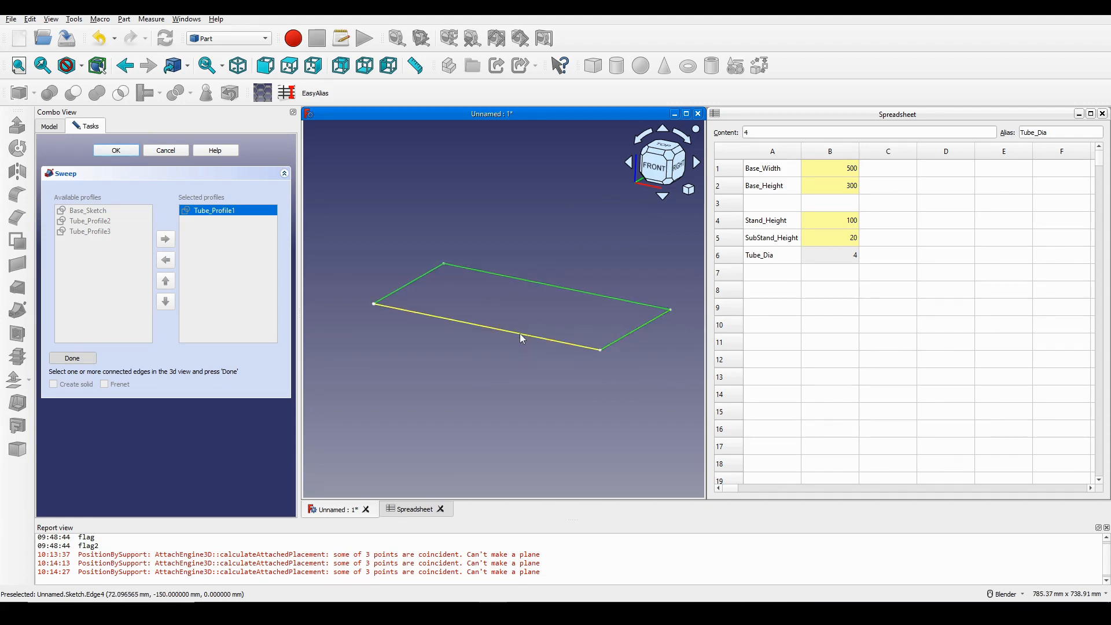
pyautogui.keyDown('ctrl'); pyautogui.click(519, 337); pyautogui.keyUp('ctrl')
pyautogui.click(72, 358)
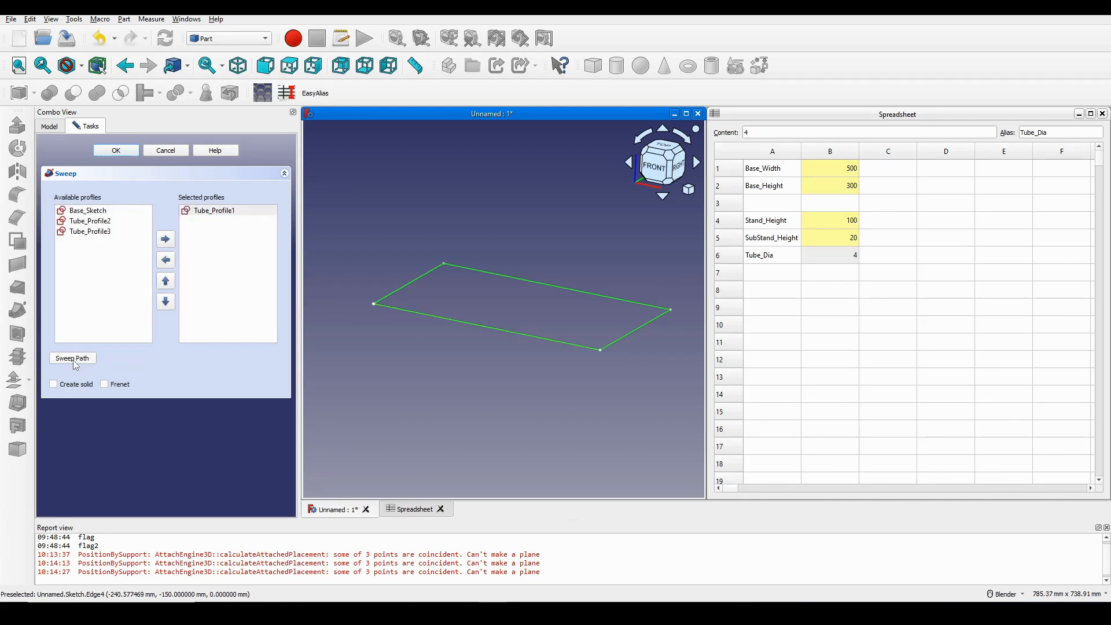
pyautogui.click(116, 150)
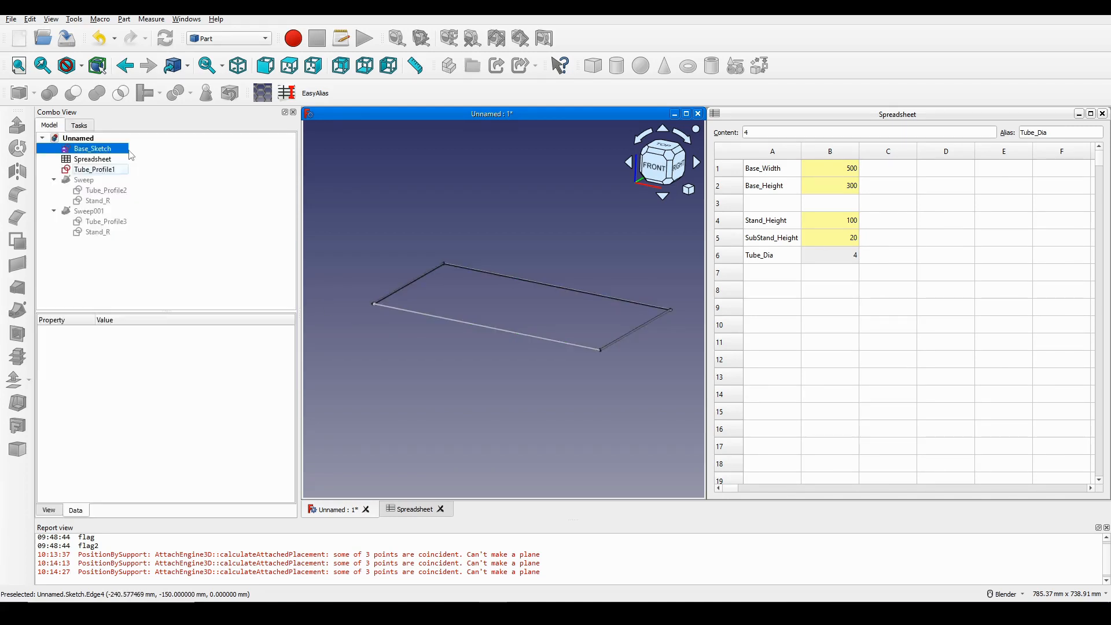
# Make Sweep001 and Sweep visible again, collapse their entries in the model tree and clear the selection
pyautogui.scroll(3, 512, 278)
pyautogui.moveTo(508, 292)
pyautogui.mouseDown(button='middle')
pyautogui.moveTo(563, 300)
pyautogui.moveTo(513, 312)
pyautogui.mouseUp(button='middle')
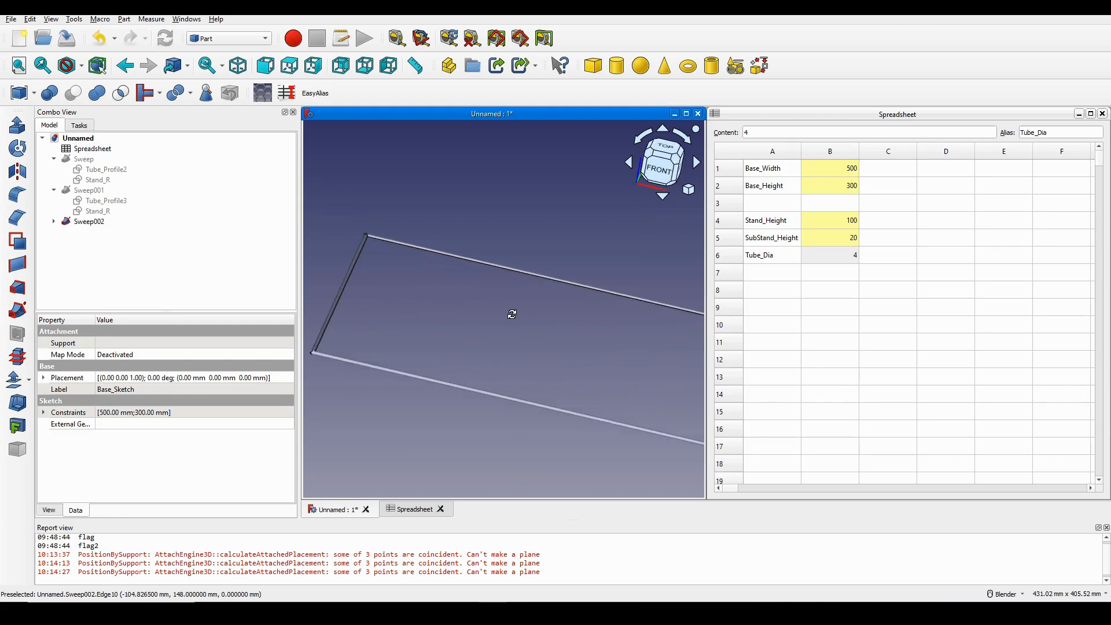
pyautogui.keyDown('shift'); pyautogui.moveTo(437, 313); pyautogui.dragTo(310, 304, button='middle'); pyautogui.keyUp('shift')
pyautogui.click(88, 189)
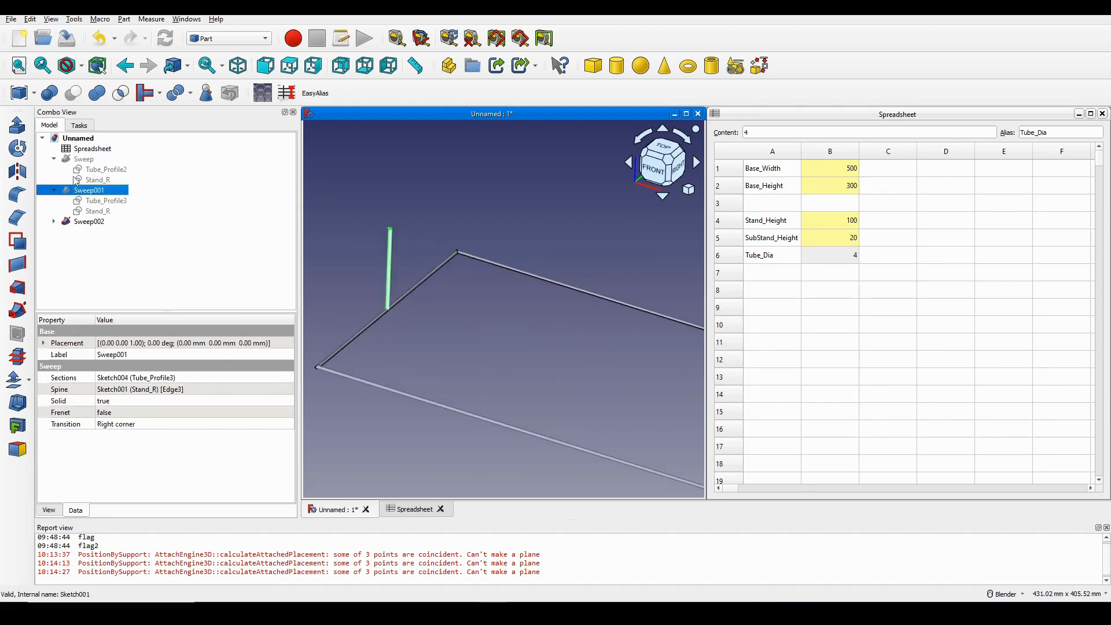
pyautogui.click(72, 160)
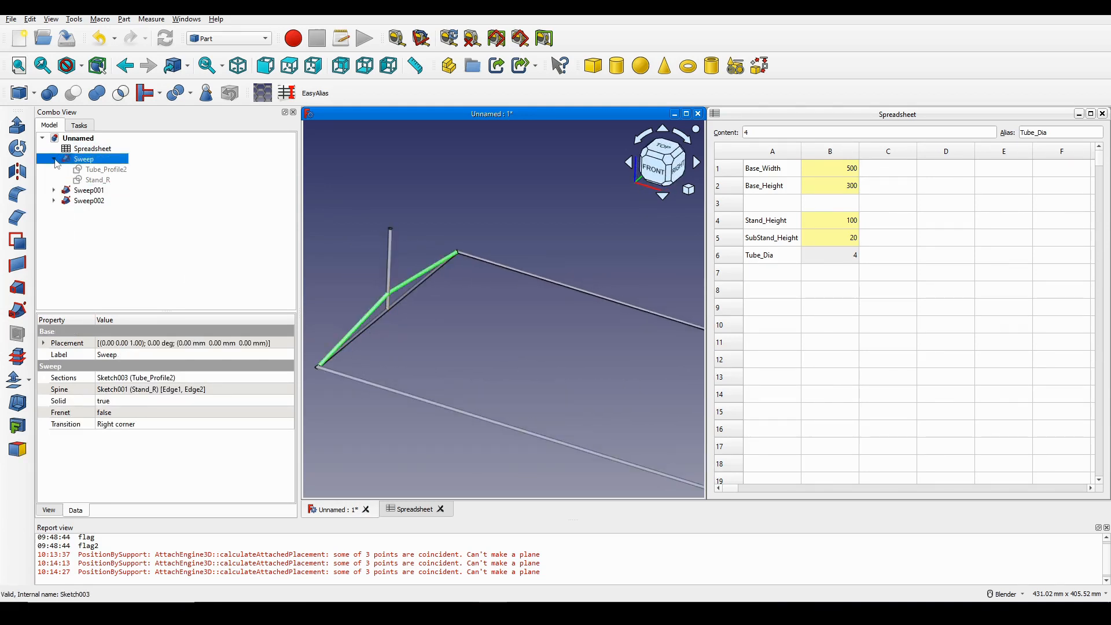
pyautogui.moveTo(428, 295); pyautogui.dragTo(547, 322, button='middle')
pyautogui.keyDown('shift'); pyautogui.moveTo(399, 325); pyautogui.dragTo(447, 334, button='middle'); pyautogui.keyUp('shift')
pyautogui.click(533, 339)
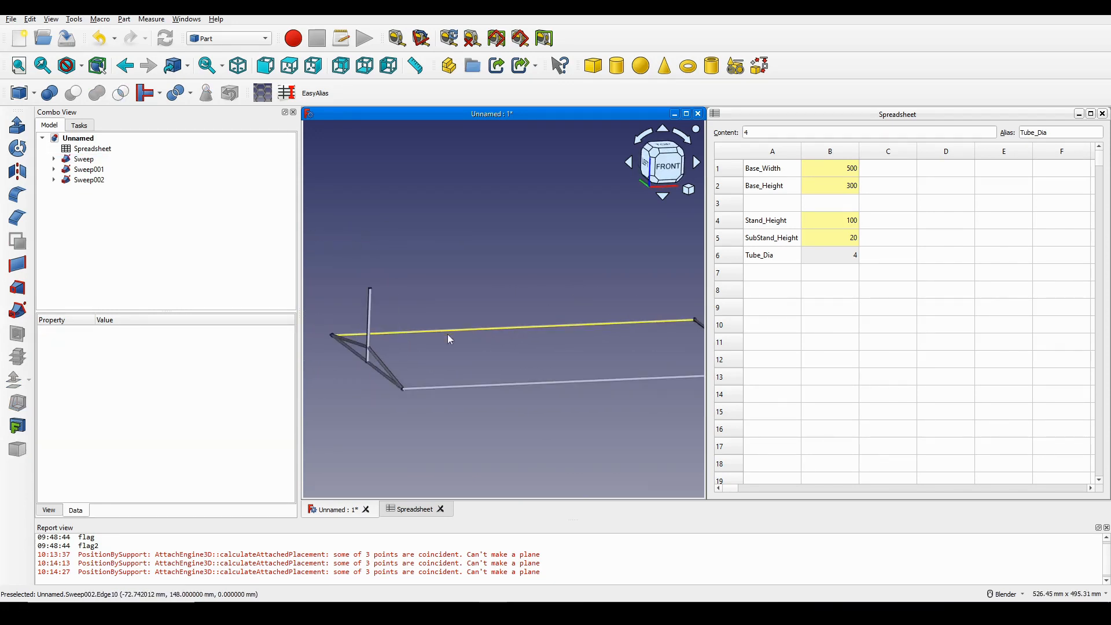
# Narrow the Combo View and widen the 3D view window to give the model more room
pyautogui.moveTo(299, 323); pyautogui.dragTo(170, 323)
pyautogui.scroll(-3, 474, 300)
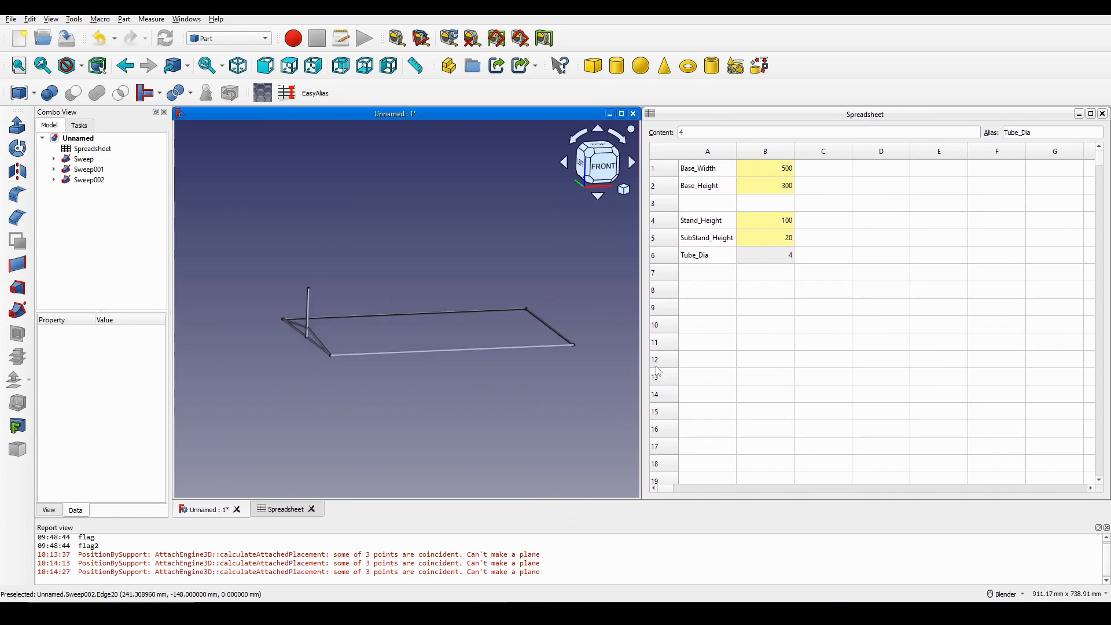
pyautogui.moveTo(641, 367); pyautogui.dragTo(665, 347)
pyautogui.scroll(3, 505, 292)
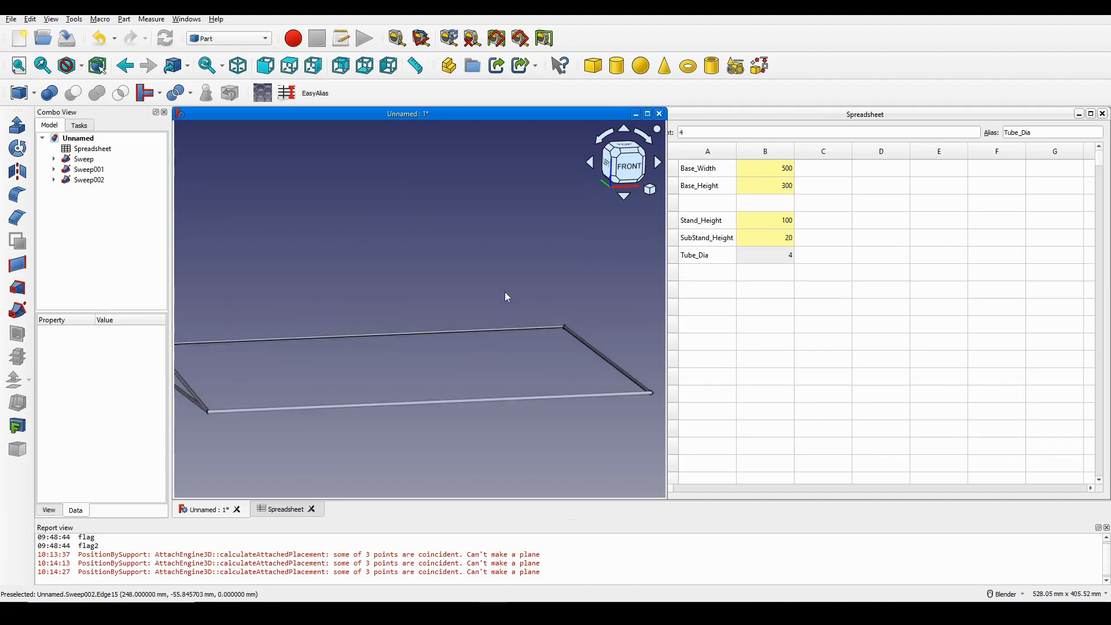
pyautogui.scroll(-1, 521, 296)
# Set the Tube_Dia value in the spreadsheet to 8
pyautogui.click(715, 262)
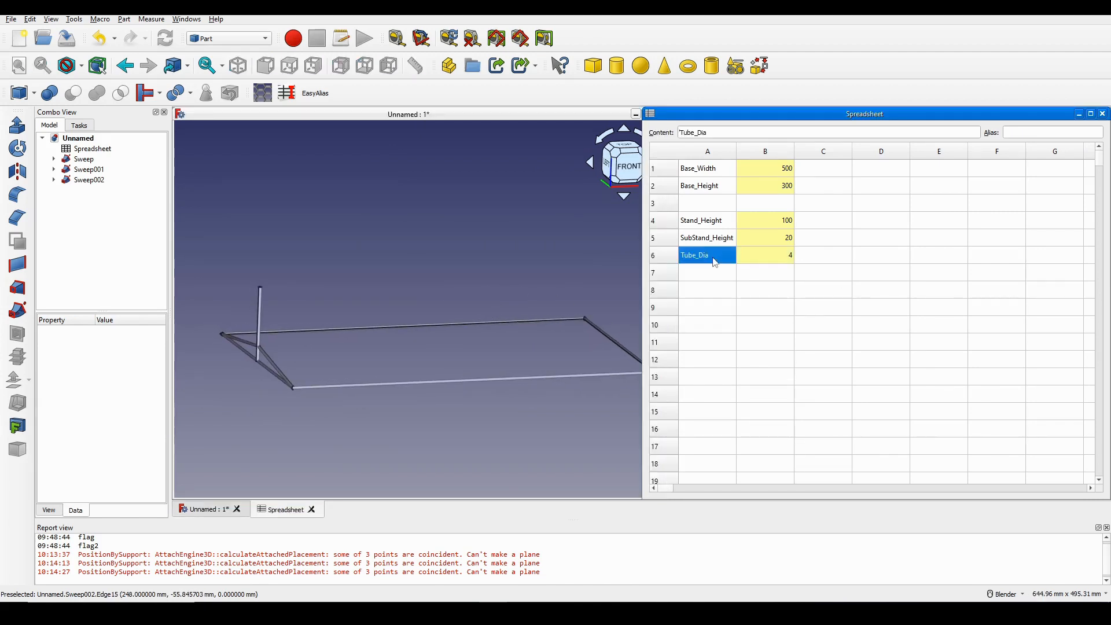
pyautogui.doubleClick(767, 257)
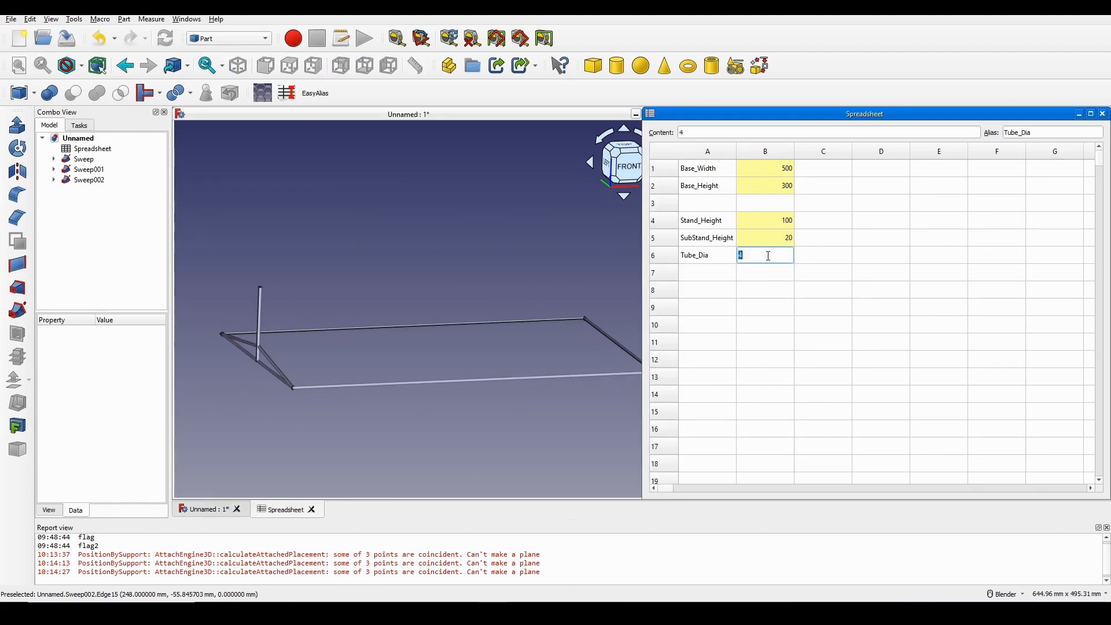
pyautogui.write('8')
pyautogui.press('Return')
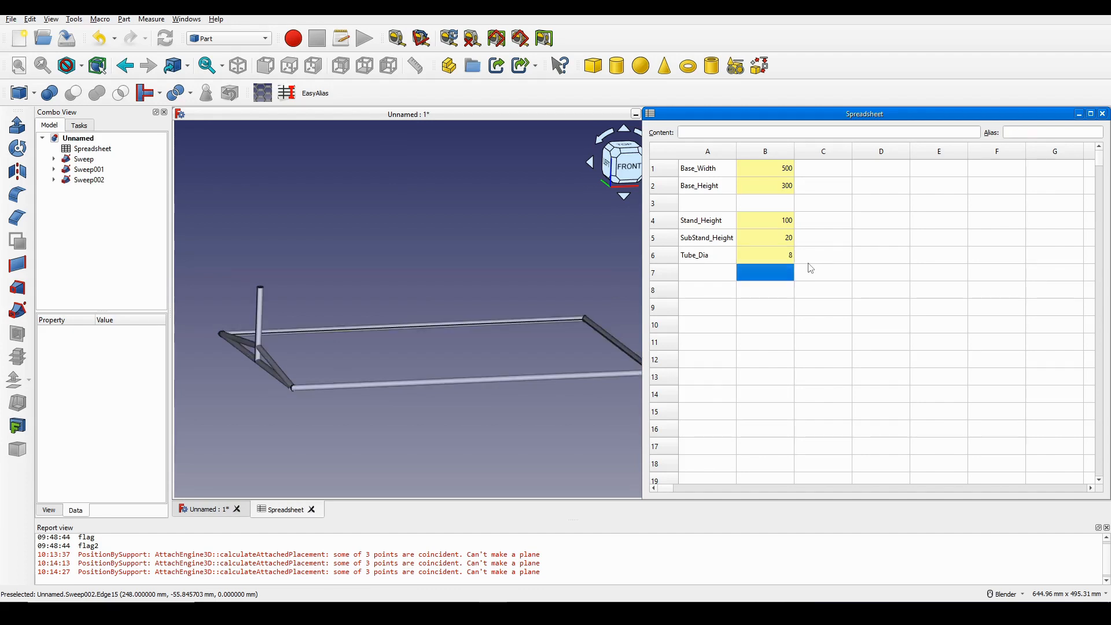
# Set the SubStand_Height value in the spreadsheet to 40
pyautogui.scroll(2, 242, 359)
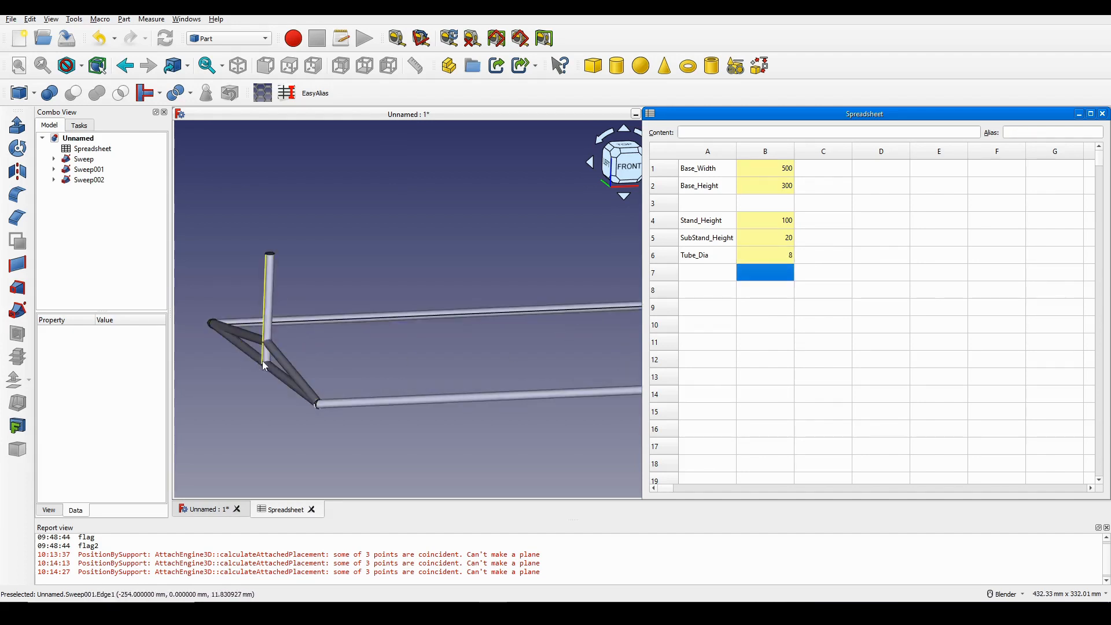
pyautogui.moveTo(270, 366); pyautogui.dragTo(349, 336, button='middle')
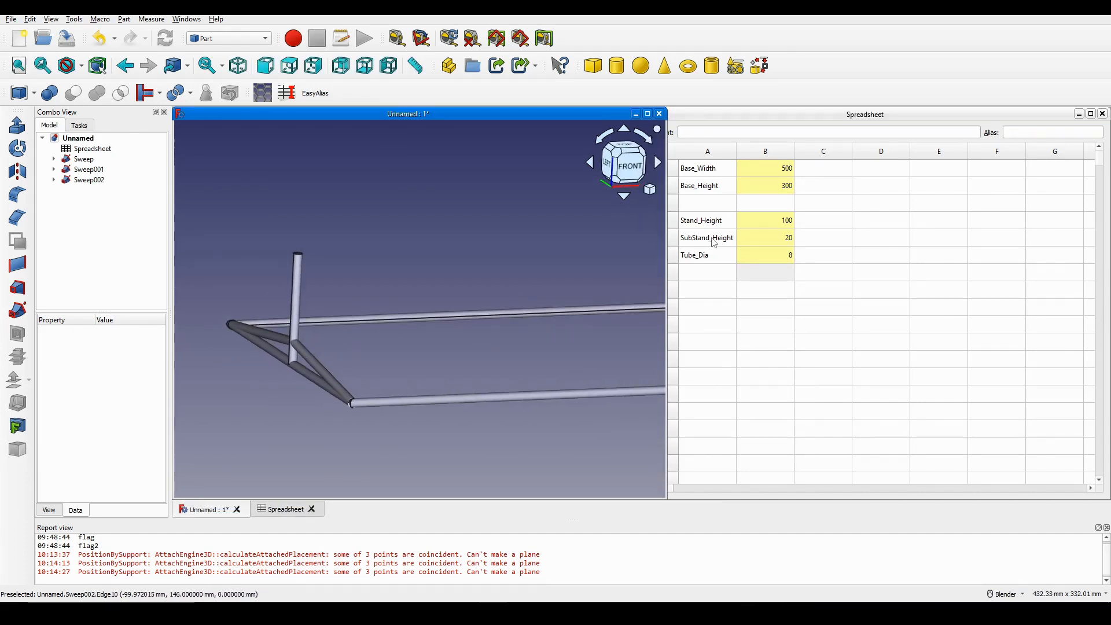
pyautogui.click(764, 241)
pyautogui.doubleClick(764, 239)
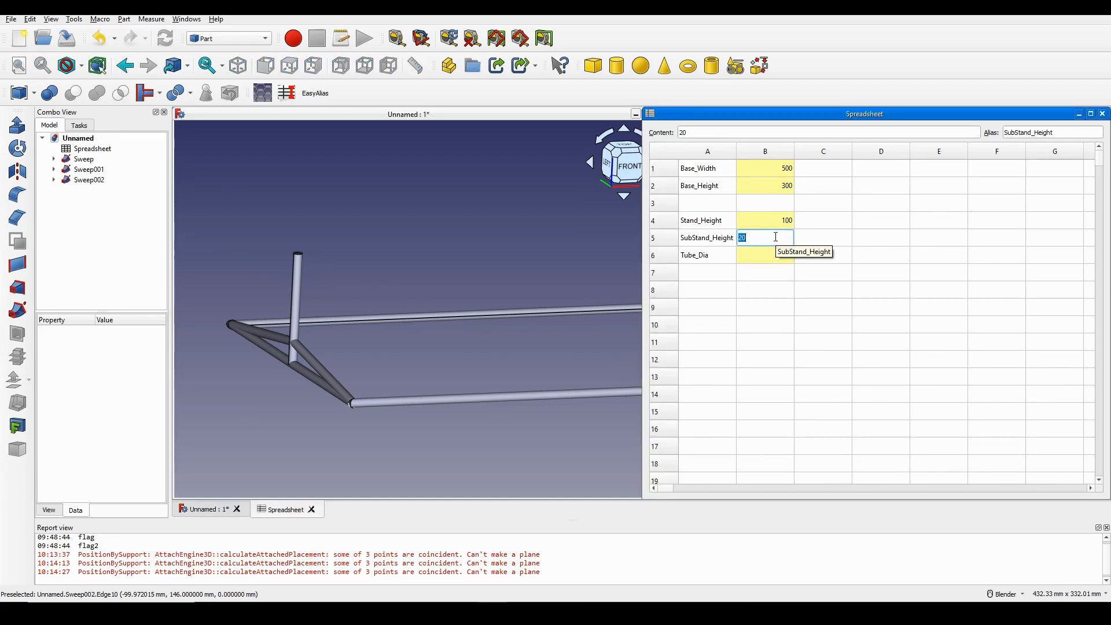
pyautogui.press('Return')
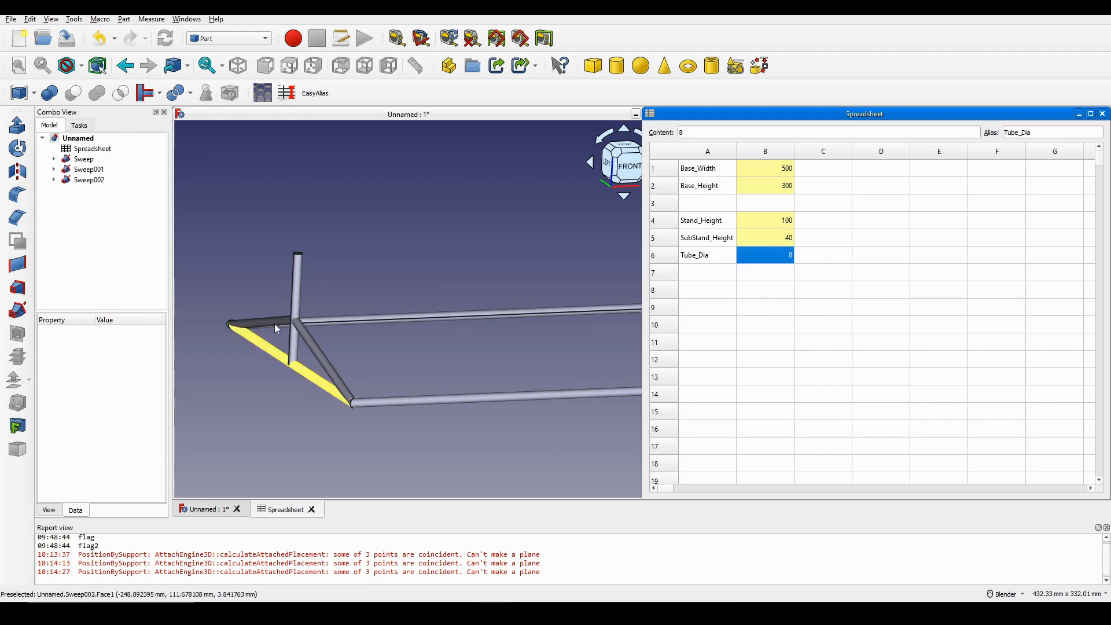
# Set the SubStand_Height value in the spreadsheet to 80
pyautogui.doubleClick(777, 239)
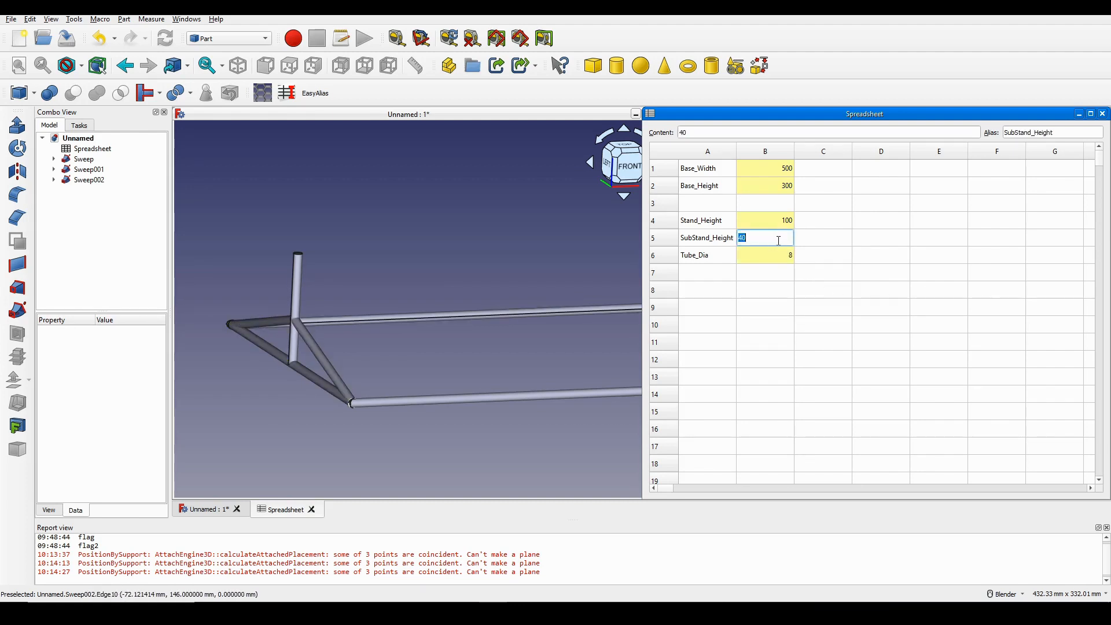
pyautogui.write('80')
pyautogui.press('Return')
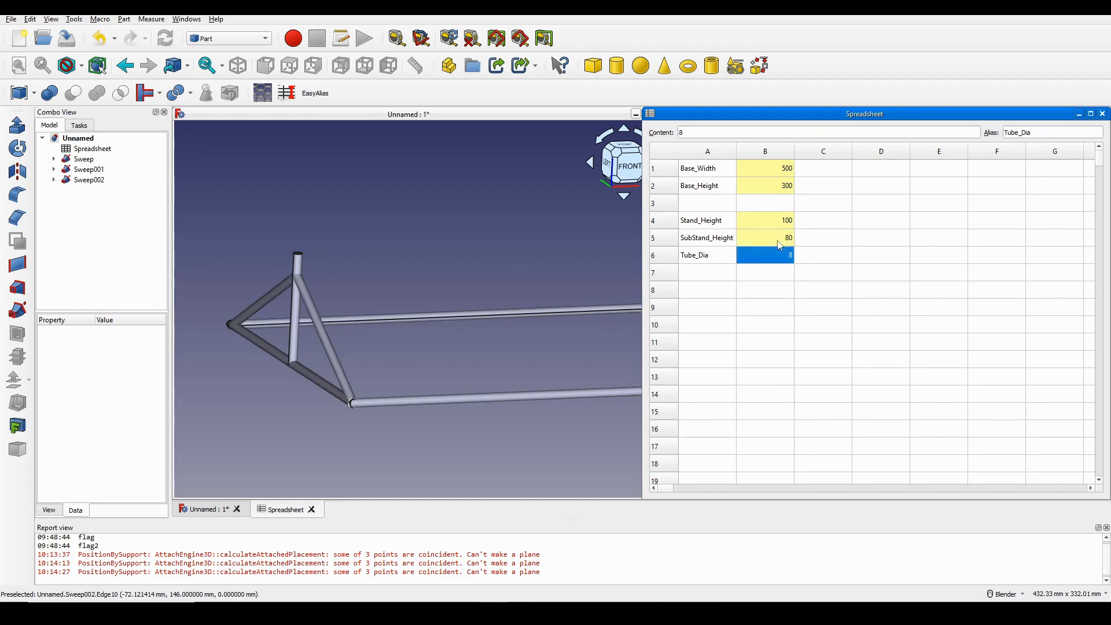
# Set the Stand_Height value in the spreadsheet to 200
pyautogui.click(766, 226)
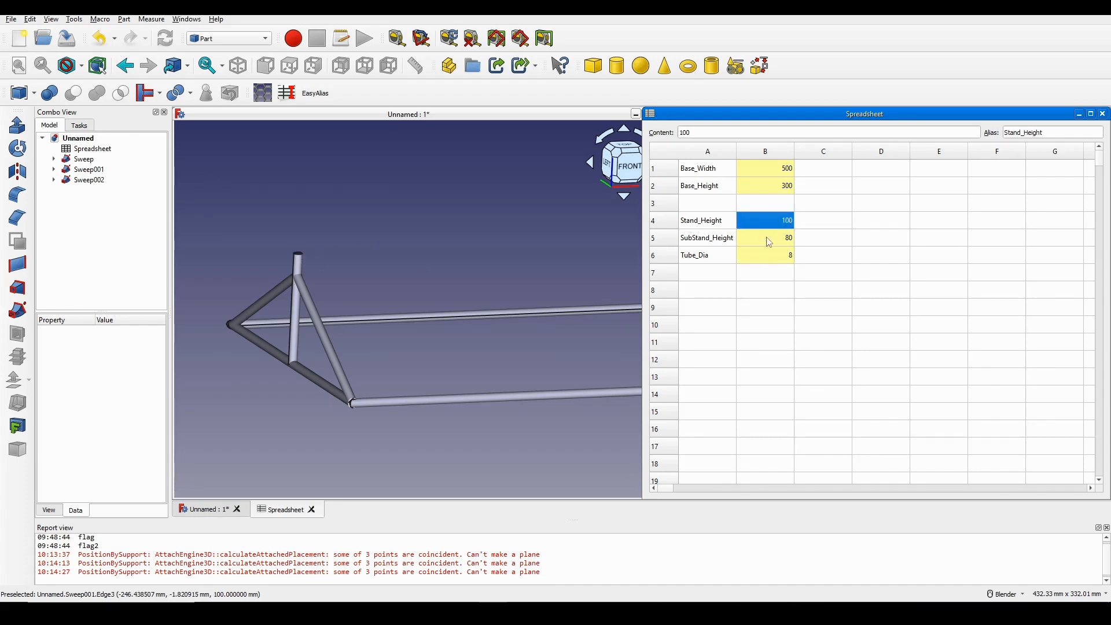
pyautogui.doubleClick(776, 219)
pyautogui.write('20')
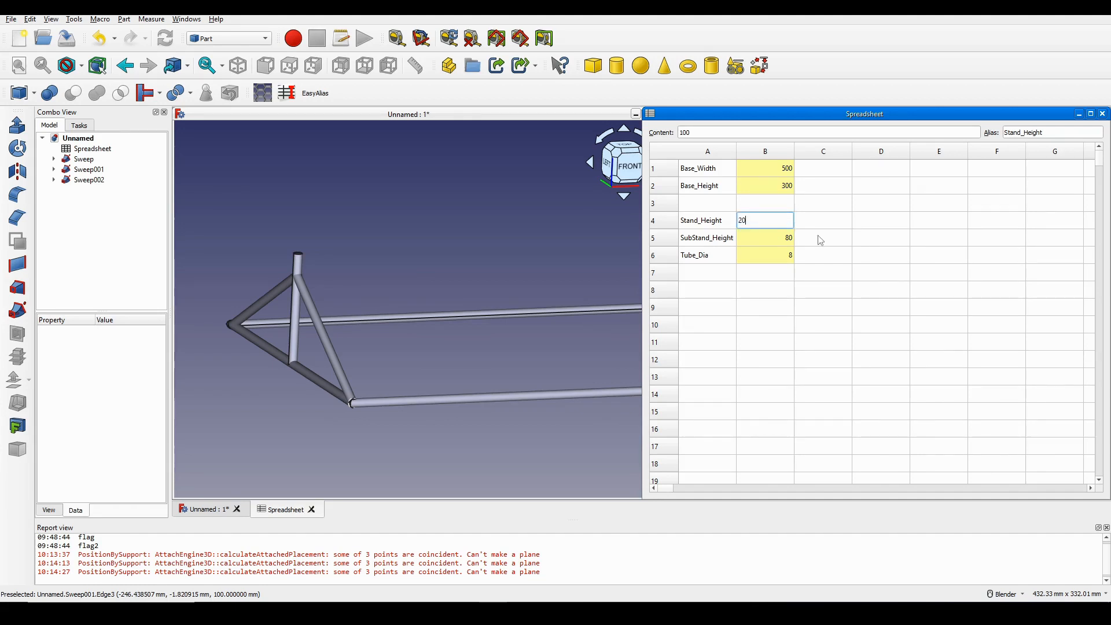
pyautogui.press('Return')
pyautogui.scroll(-5, 318, 282)
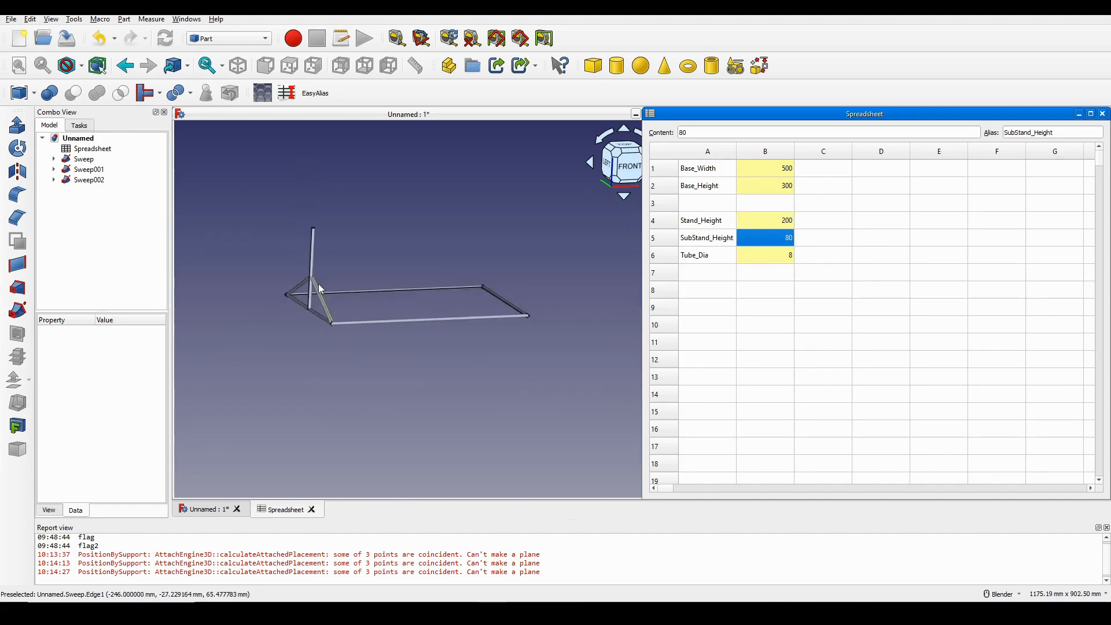
# Examine the resized stand and highlight Sweep and Sweep001 to see which tubes each one forms
pyautogui.moveTo(324, 292); pyautogui.dragTo(358, 302, button='middle')
pyautogui.scroll(4, 360, 286)
pyautogui.scroll(-5, 387, 299)
pyautogui.scroll(1, 333, 322)
pyautogui.scroll(1, 481, 367)
pyautogui.scroll(1, 345, 368)
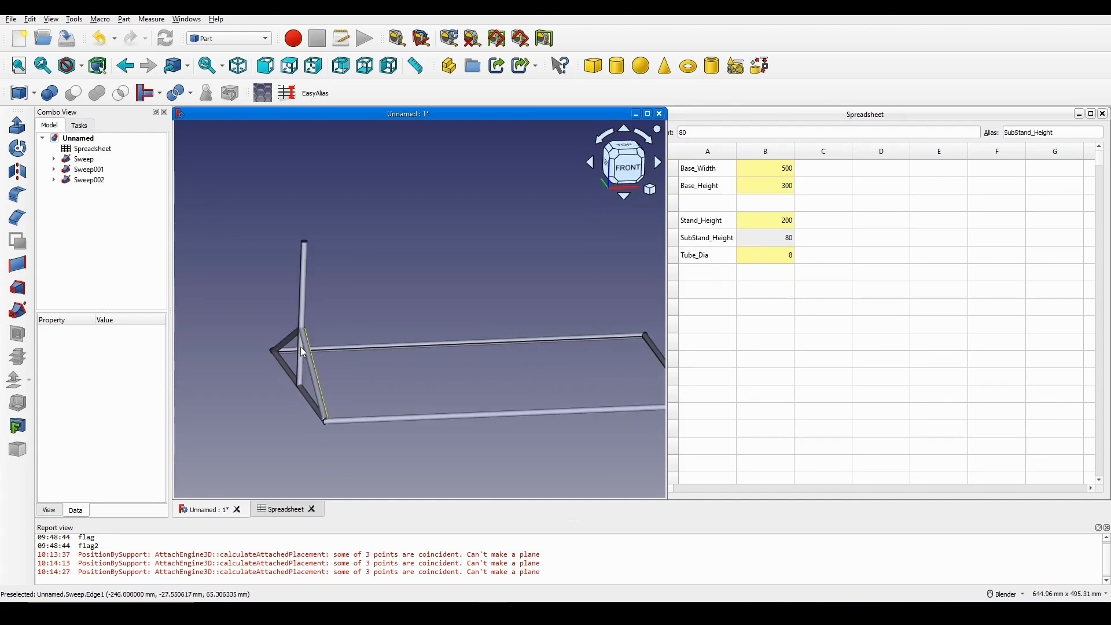
pyautogui.click(300, 346)
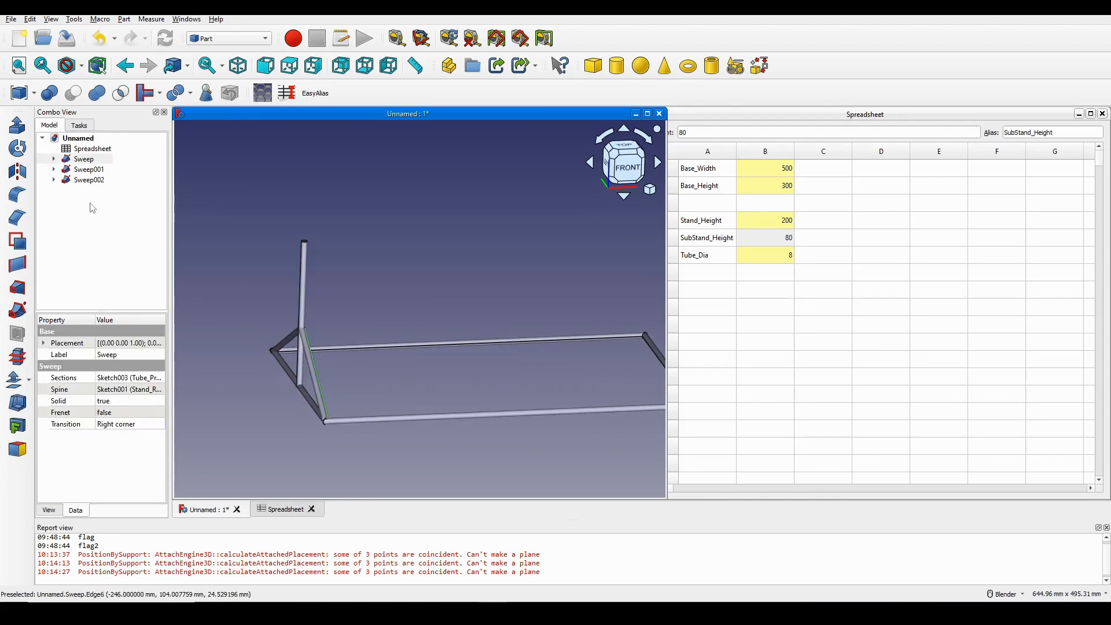
pyautogui.click(87, 170)
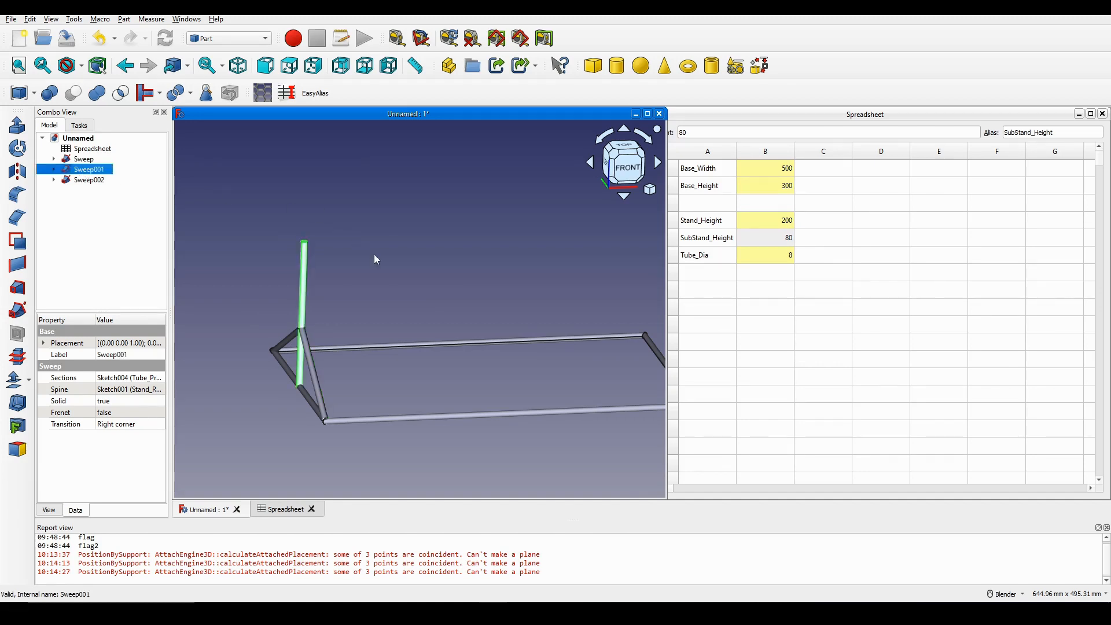
pyautogui.moveTo(374, 255)
pyautogui.mouseDown(button='middle')
pyautogui.moveTo(390, 260)
pyautogui.moveTo(350, 278)
pyautogui.moveTo(394, 272)
pyautogui.moveTo(394, 260)
pyautogui.mouseUp(button='middle')
pyautogui.click(394, 272)
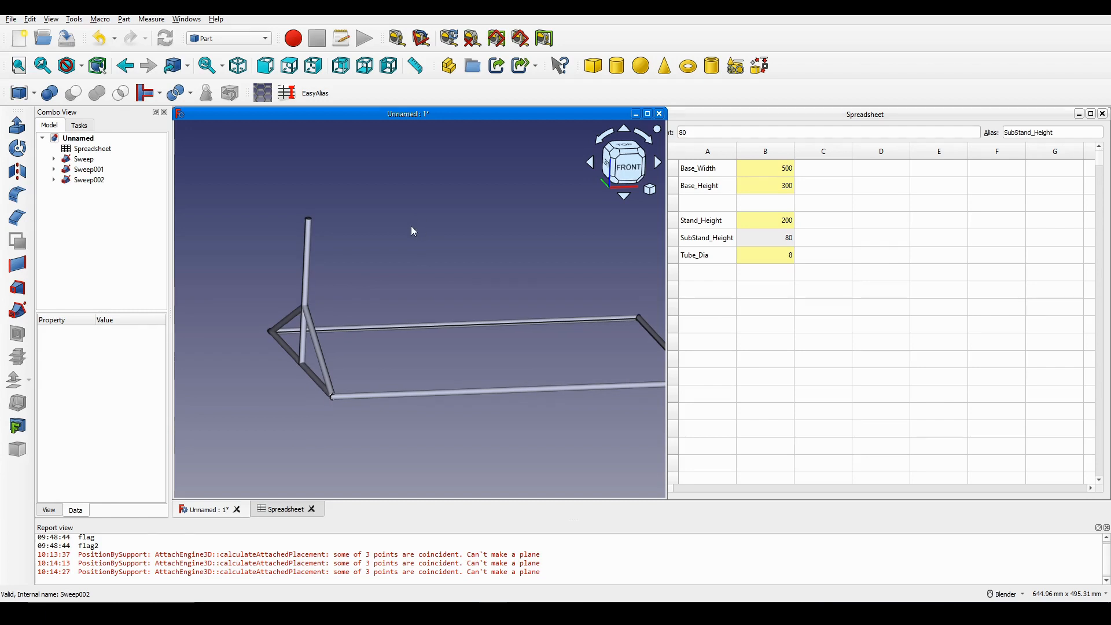
# Combine Sweep and Sweep001 into a single compound
pyautogui.click(84, 159)
pyautogui.keyDown('ctrl'); pyautogui.click(97, 169); pyautogui.keyUp('ctrl')
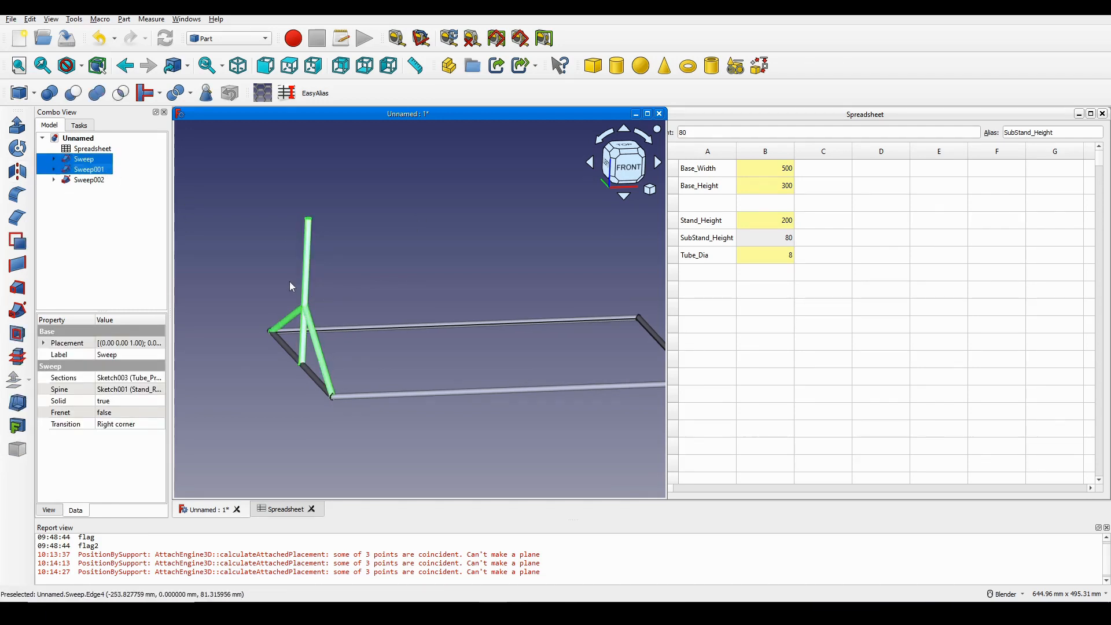
pyautogui.click(123, 19)
pyautogui.moveTo(225, 249)
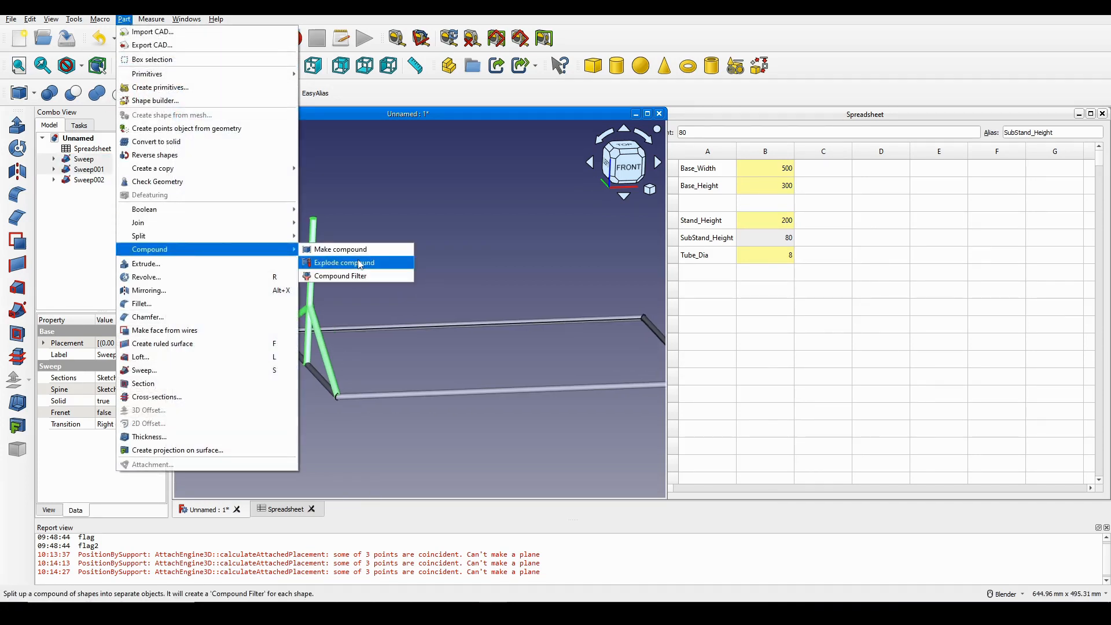
pyautogui.click(343, 249)
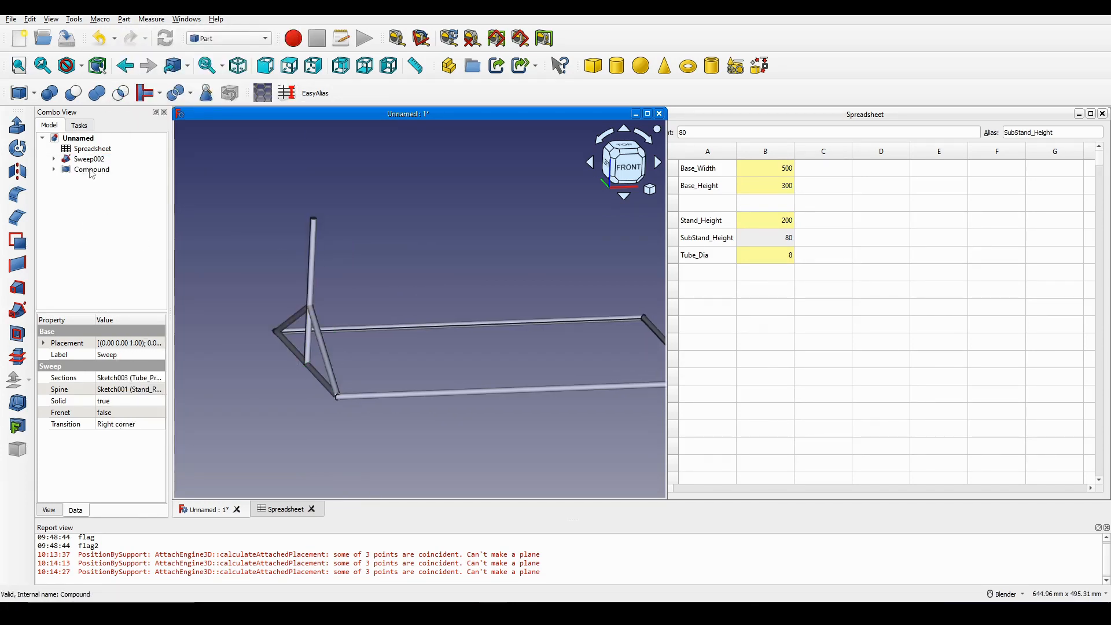
# Rename the compound of the two stand sweeps as Stand_L and clear the selection
pyautogui.click(88, 168)
pyautogui.rightClick(90, 169)
pyautogui.click(167, 461)
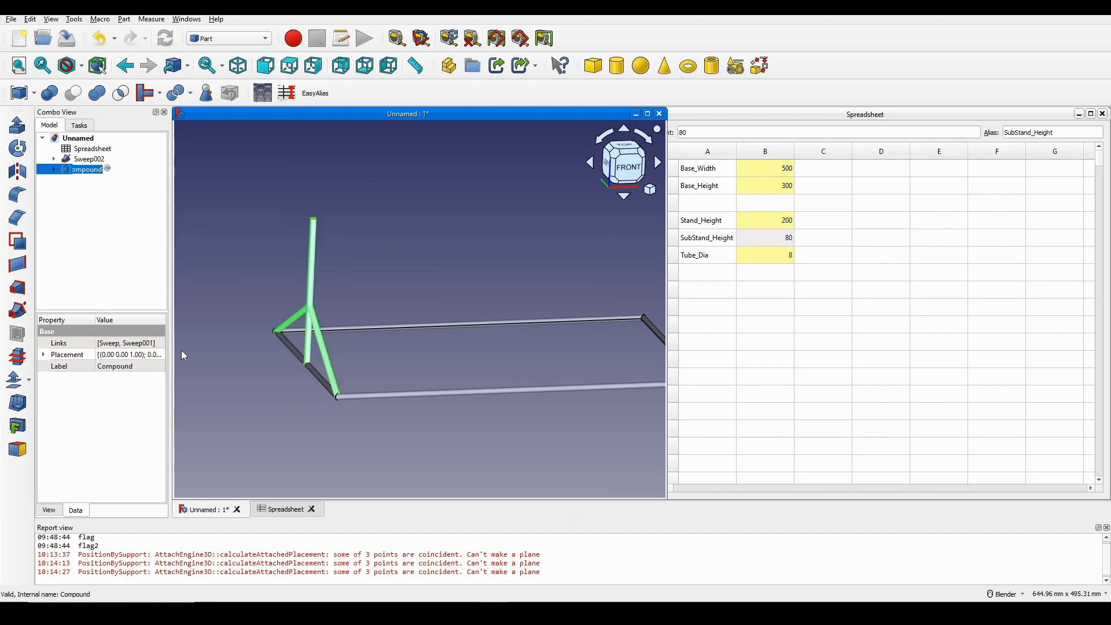
pyautogui.write('Stand_L')
pyautogui.press('Return')
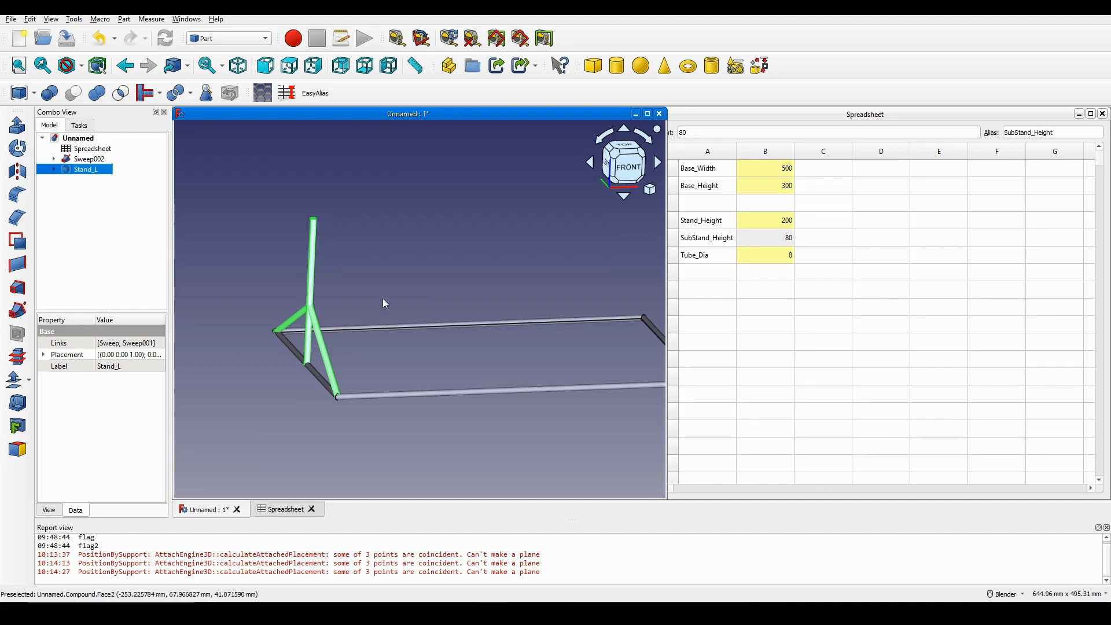
pyautogui.click(415, 278)
# Switch to the Draft workbench and hide its grid in the 3D view
pyautogui.click(85, 169)
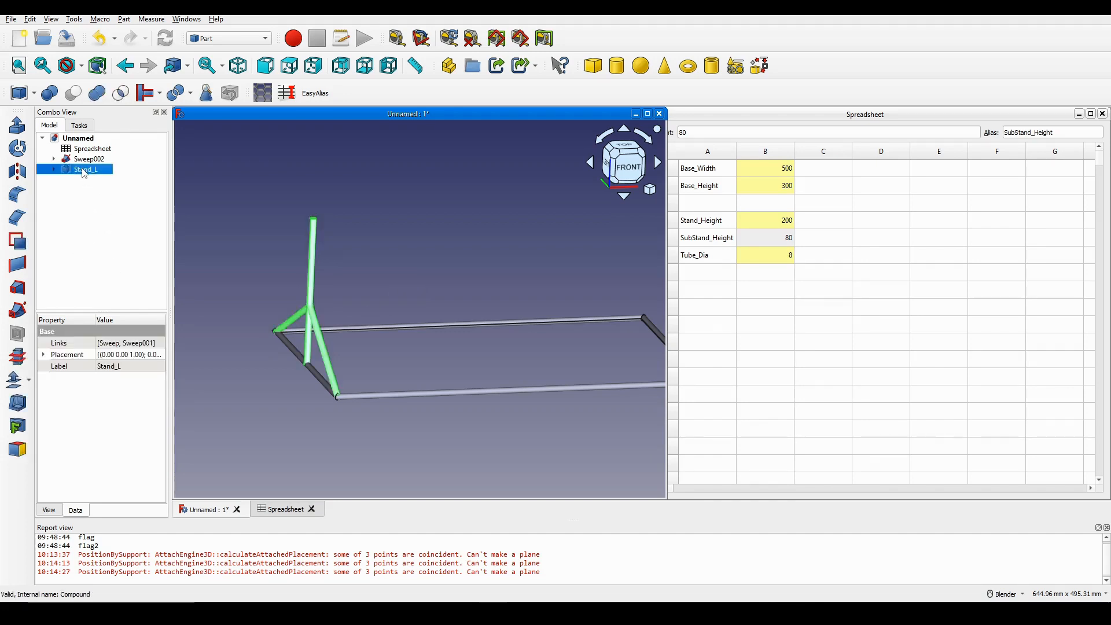
pyautogui.click(389, 220)
pyautogui.click(229, 38)
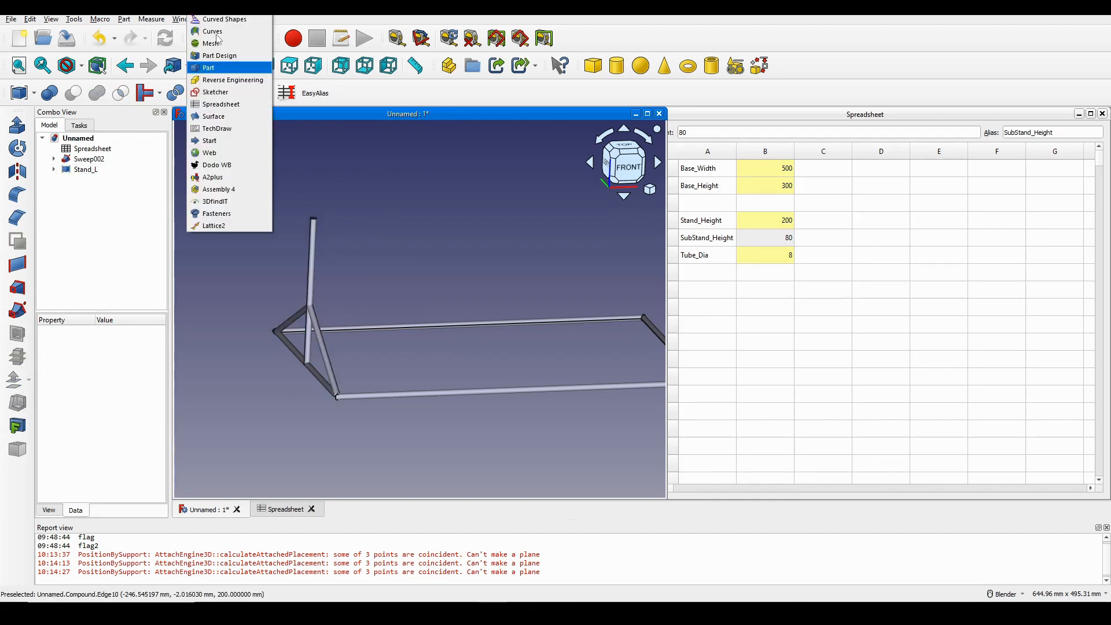
pyautogui.click(246, 181)
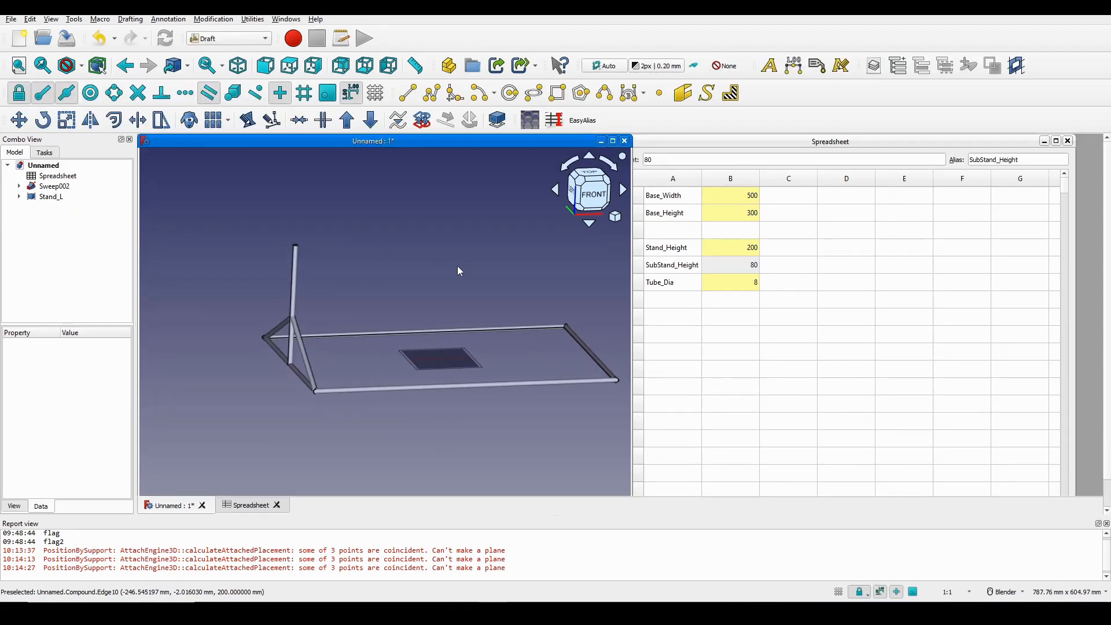
pyautogui.click(838, 592)
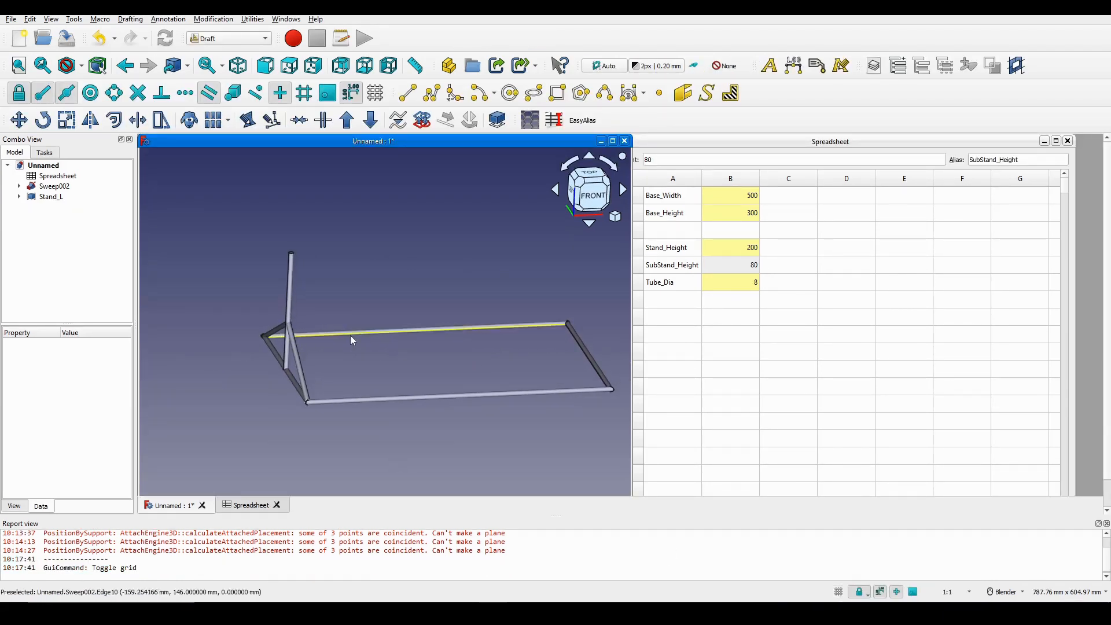
# Create a Draft clone of the Stand_L compound and rename the clone as Stand_R001
pyautogui.click(52, 197)
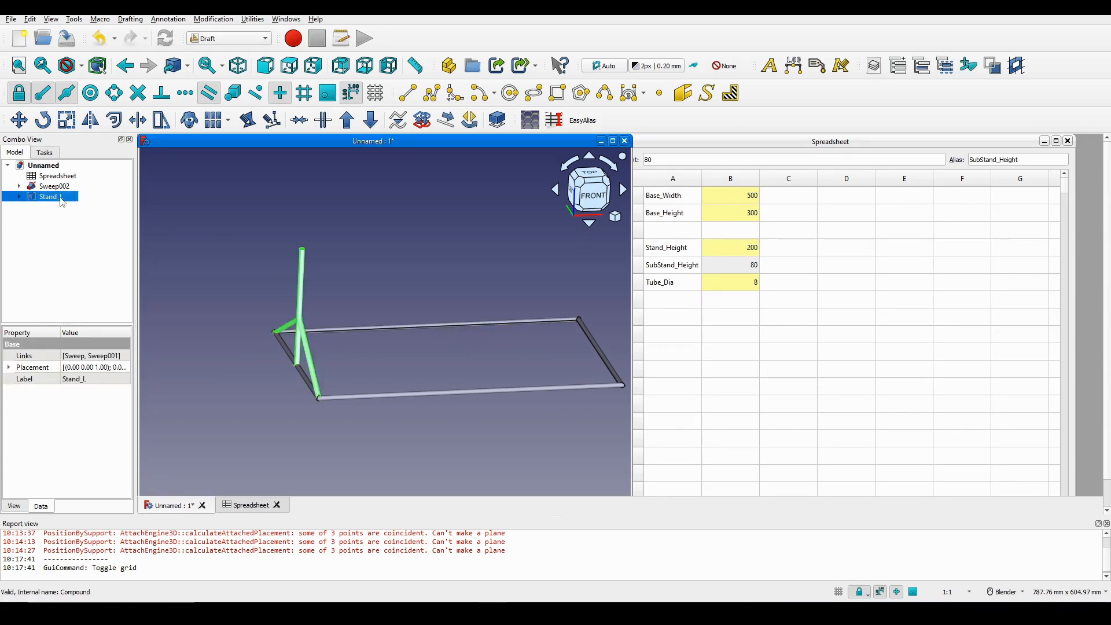
pyautogui.click(398, 120)
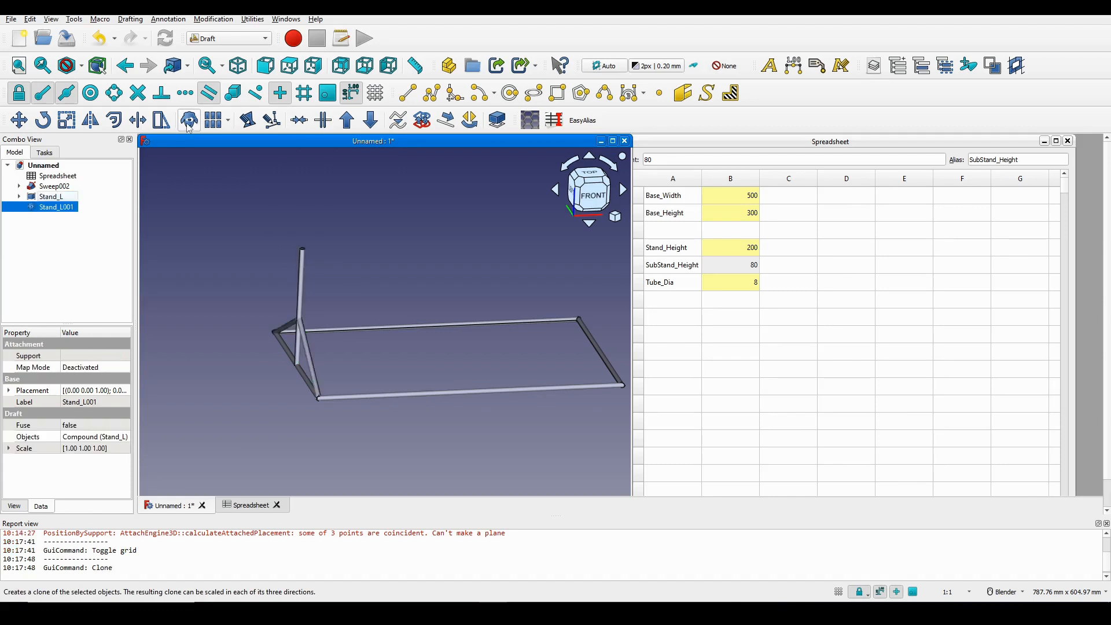
pyautogui.click(47, 207)
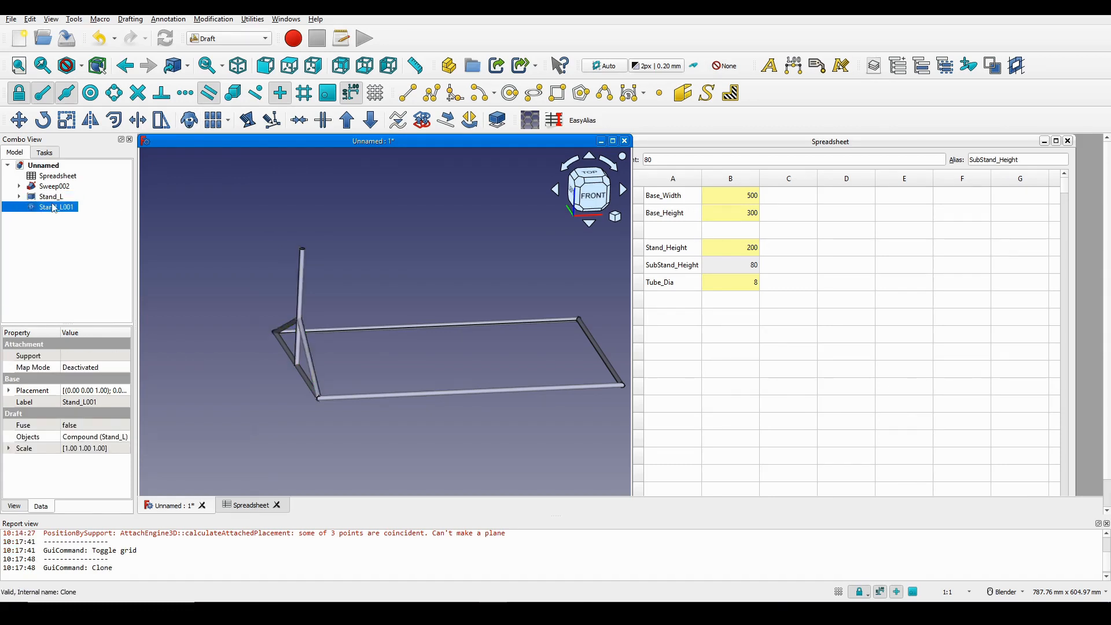
pyautogui.rightClick(51, 206)
pyautogui.click(115, 509)
pyautogui.write('Stand_R001')
pyautogui.press('Return')
pyautogui.rightClick(50, 204)
pyautogui.click(25, 254)
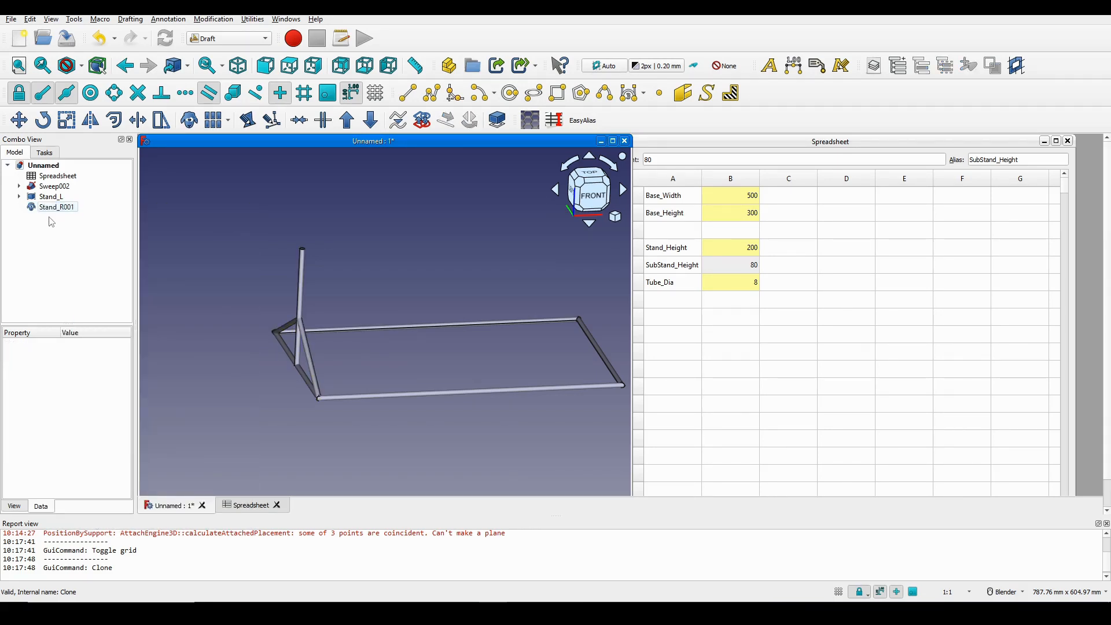
# Rename the Stand_L compound as FinalStand_L
pyautogui.click(52, 206)
pyautogui.click(56, 197)
pyautogui.rightClick(57, 199)
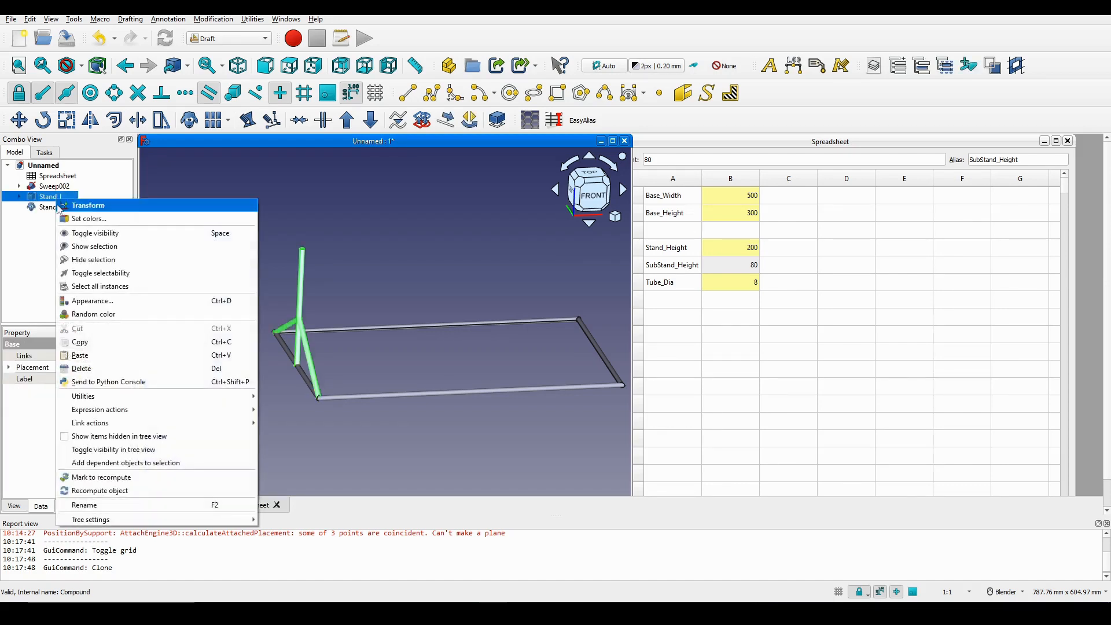
pyautogui.click(121, 505)
pyautogui.click(40, 197)
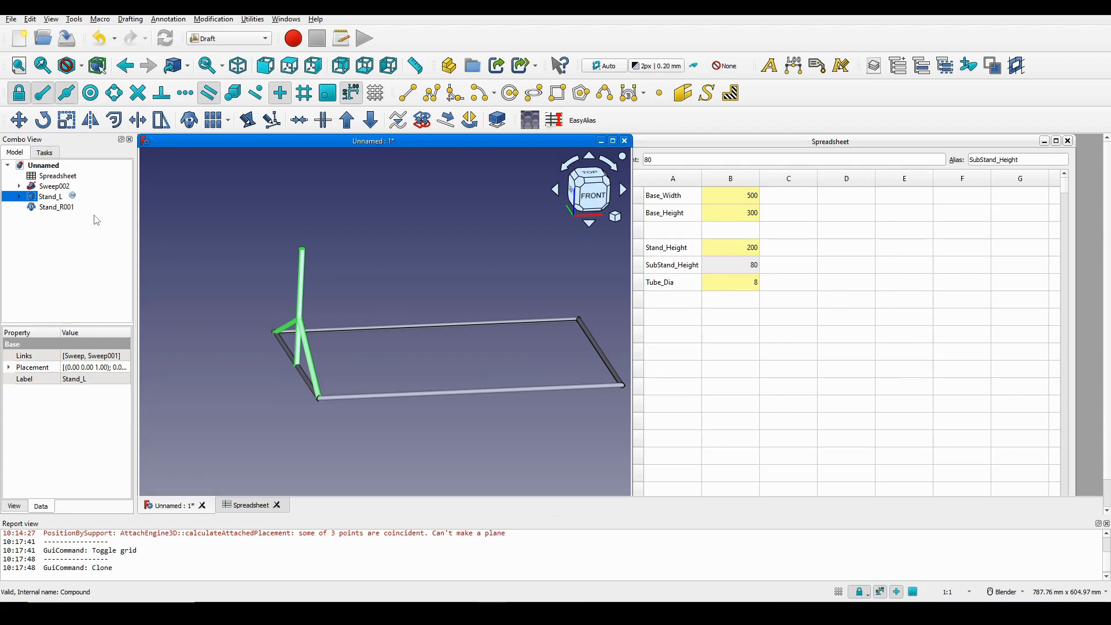
pyautogui.write('Final')
pyautogui.press('Return')
# Rename the cloned stand as FinalStand_R
pyautogui.click(64, 207)
pyautogui.rightClick(74, 207)
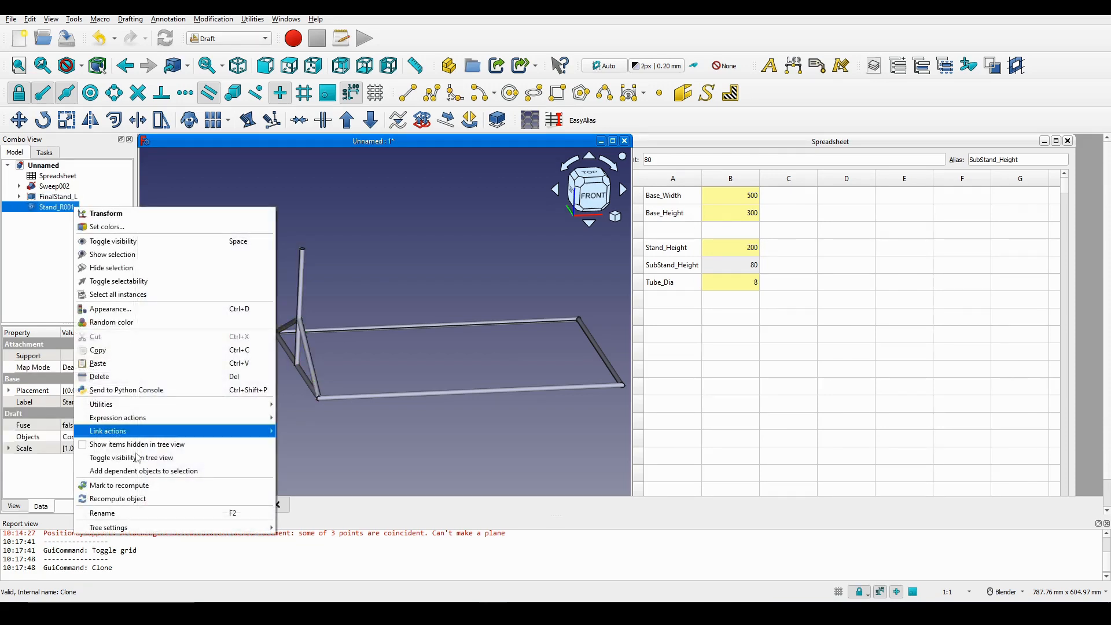
pyautogui.click(143, 515)
pyautogui.write('FinalSt')
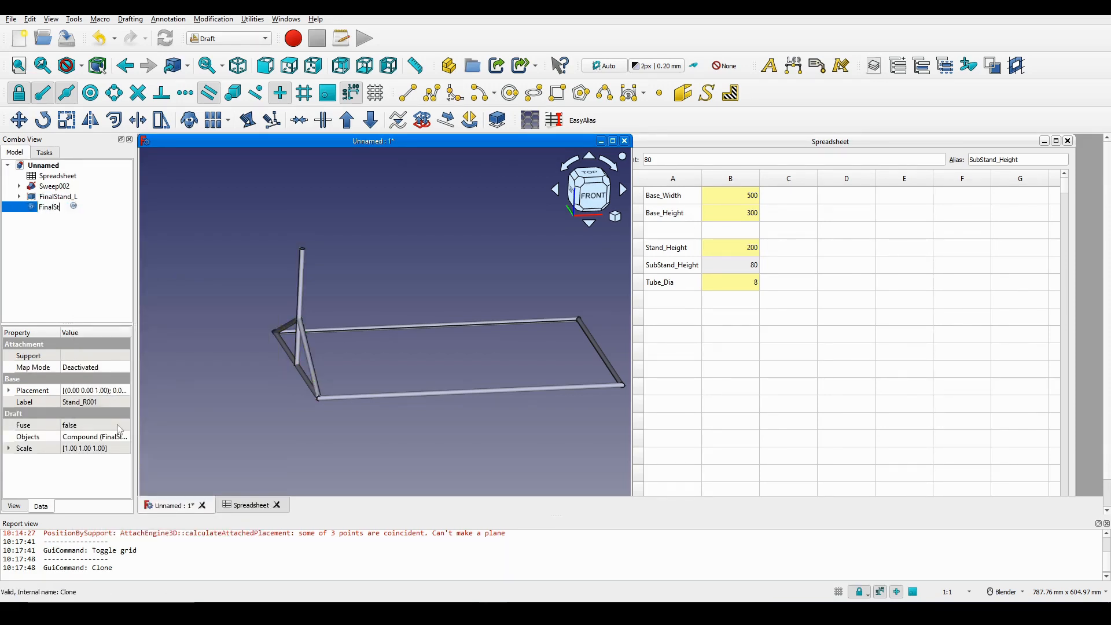
pyautogui.write('and_R')
pyautogui.press('Return')
# Examine where the FinalStand_R clone sits relative to the rectangular base
pyautogui.scroll(-3, 338, 321)
pyautogui.scroll(2, 434, 236)
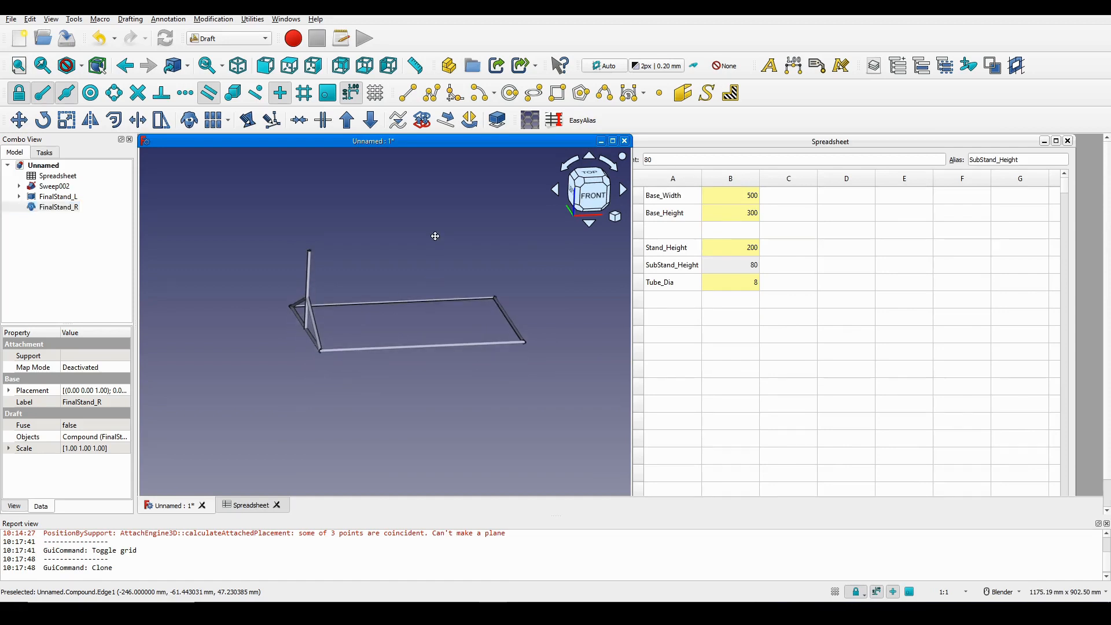
pyautogui.click(430, 240)
pyautogui.scroll(3, 414, 240)
pyautogui.click(45, 208)
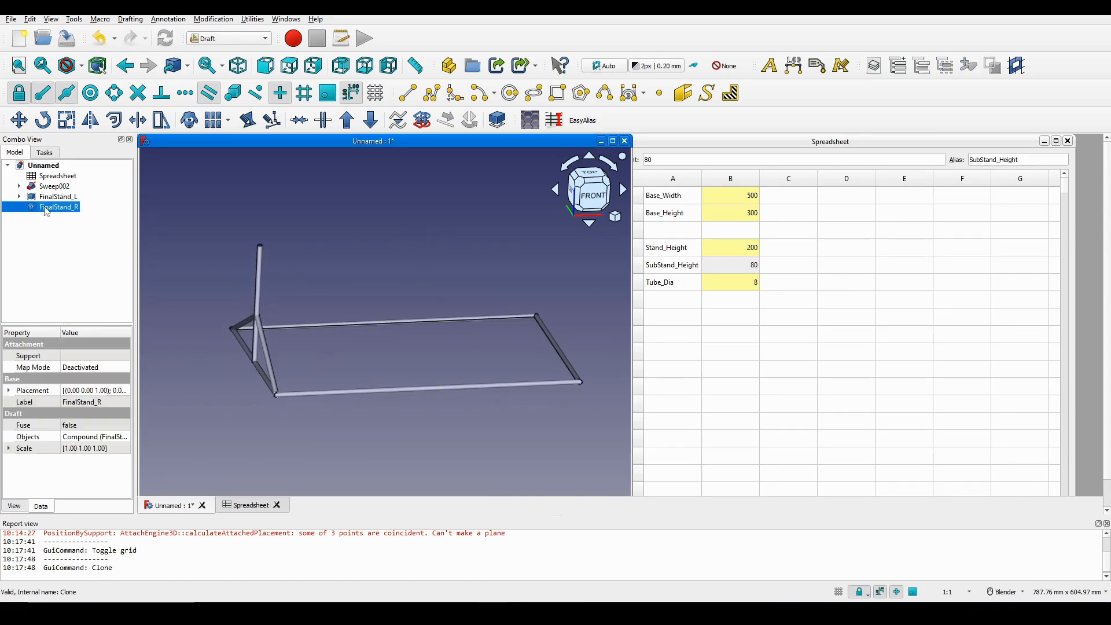
pyautogui.scroll(-2, 470, 285)
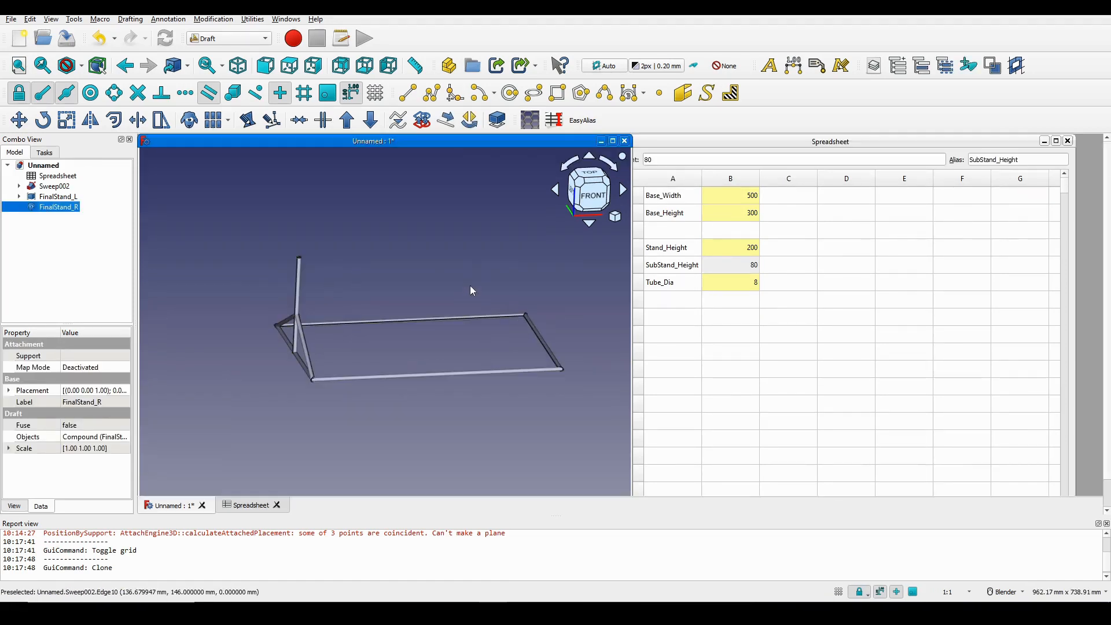
pyautogui.scroll(-2, 427, 274)
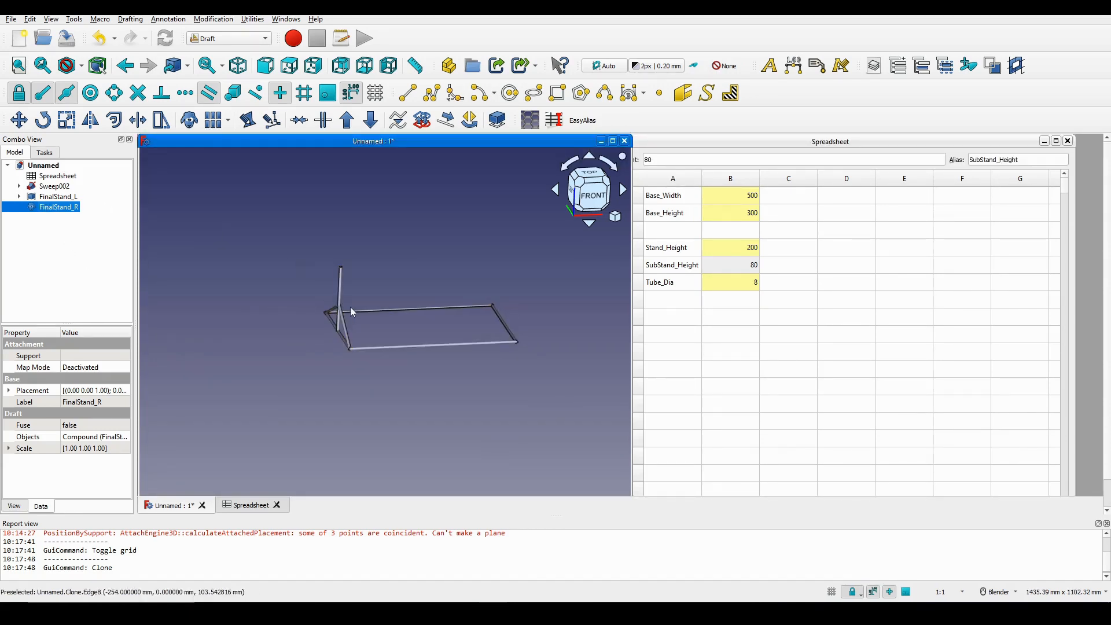
pyautogui.scroll(2, 347, 310)
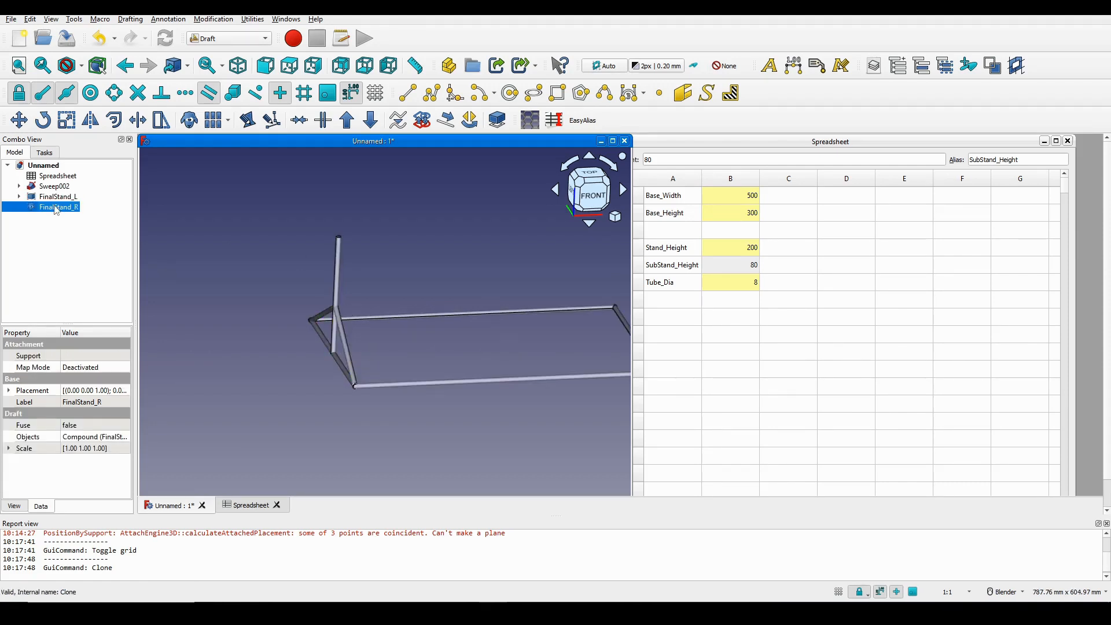
pyautogui.scroll(-3, 374, 247)
pyautogui.click(381, 259)
pyautogui.press('Print')
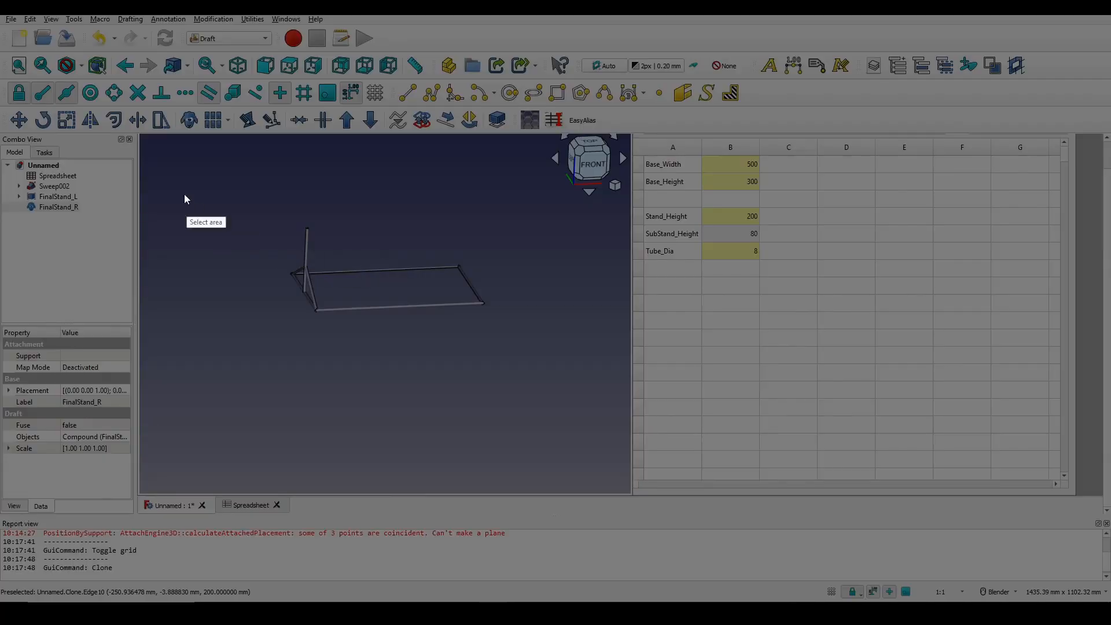
pyautogui.moveTo(193, 176); pyautogui.dragTo(534, 357)
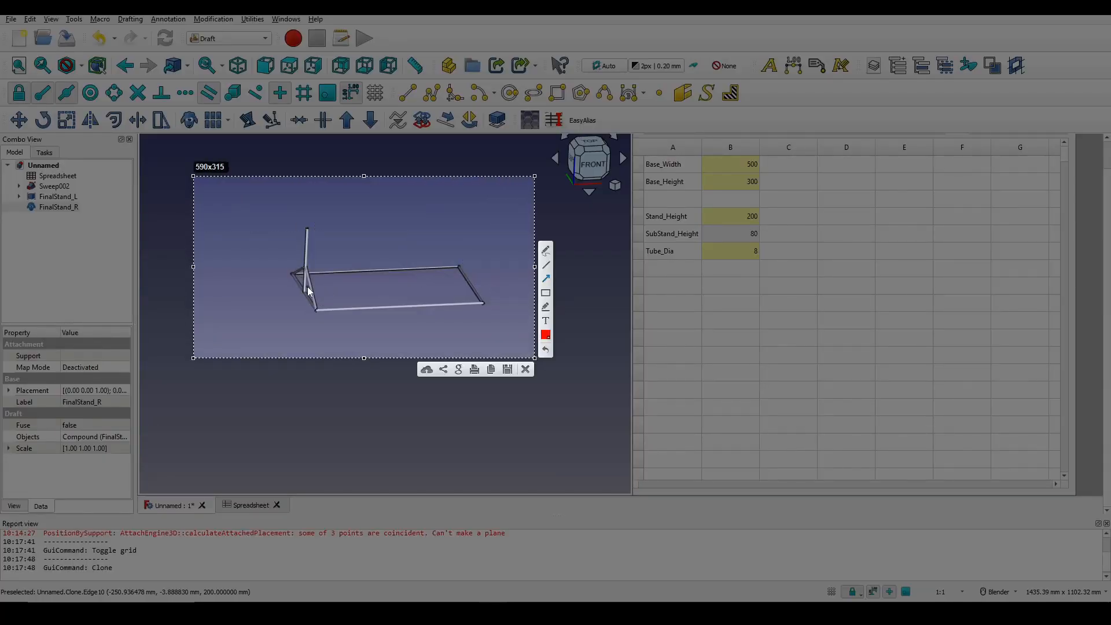
pyautogui.moveTo(302, 291); pyautogui.dragTo(484, 283)
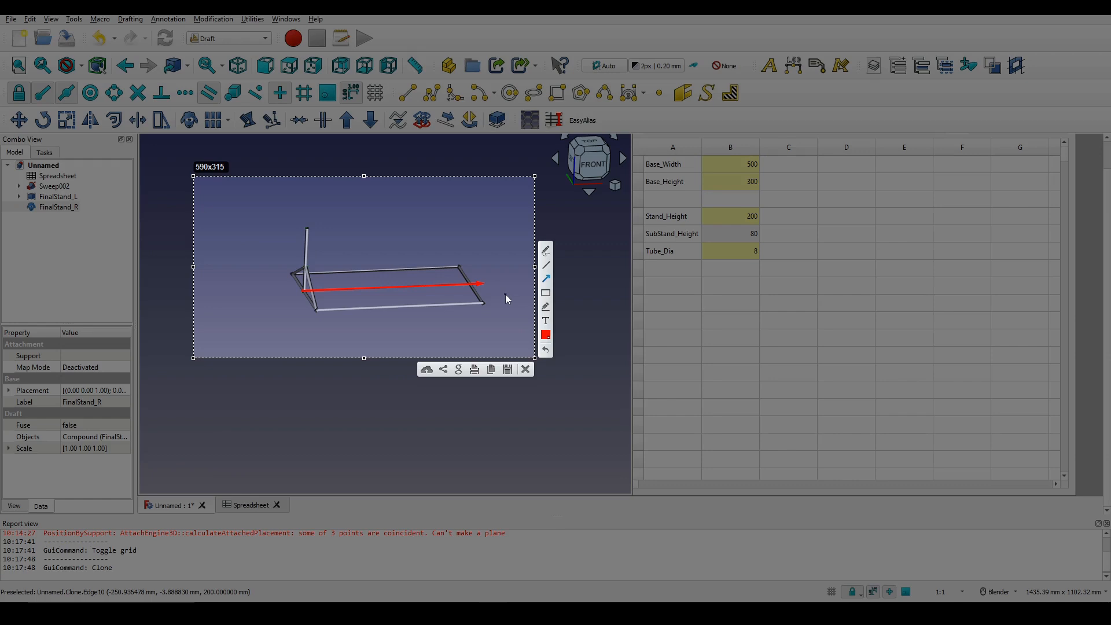
pyautogui.click(525, 369)
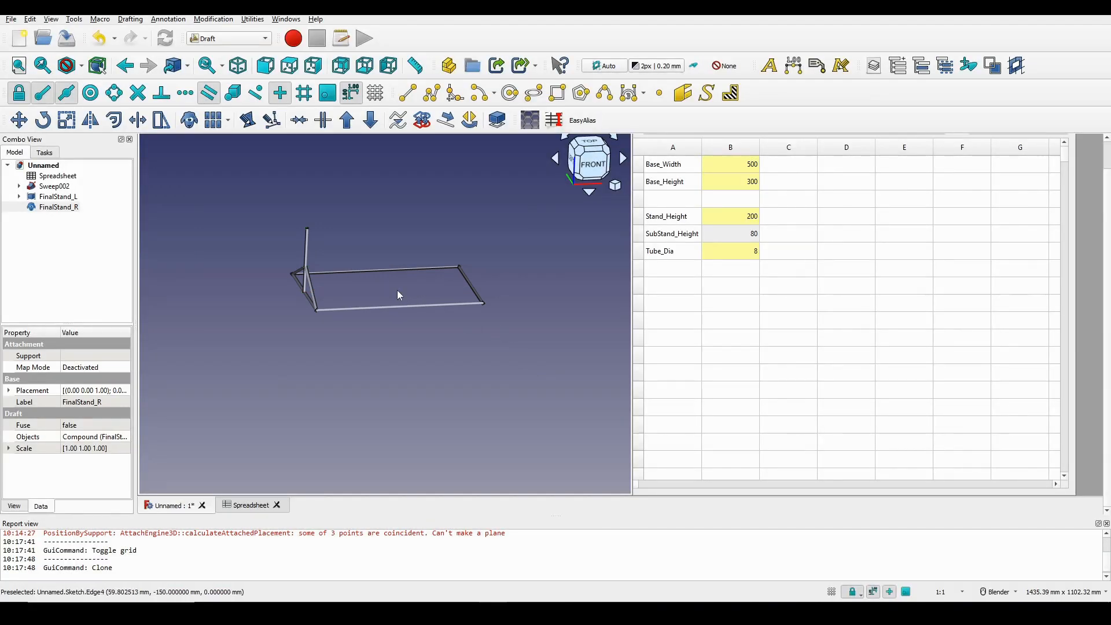
pyautogui.moveTo(411, 291)
pyautogui.mouseDown(button='middle')
pyautogui.moveTo(349, 317)
pyautogui.moveTo(428, 300)
pyautogui.moveTo(403, 291)
pyautogui.mouseUp(button='middle')
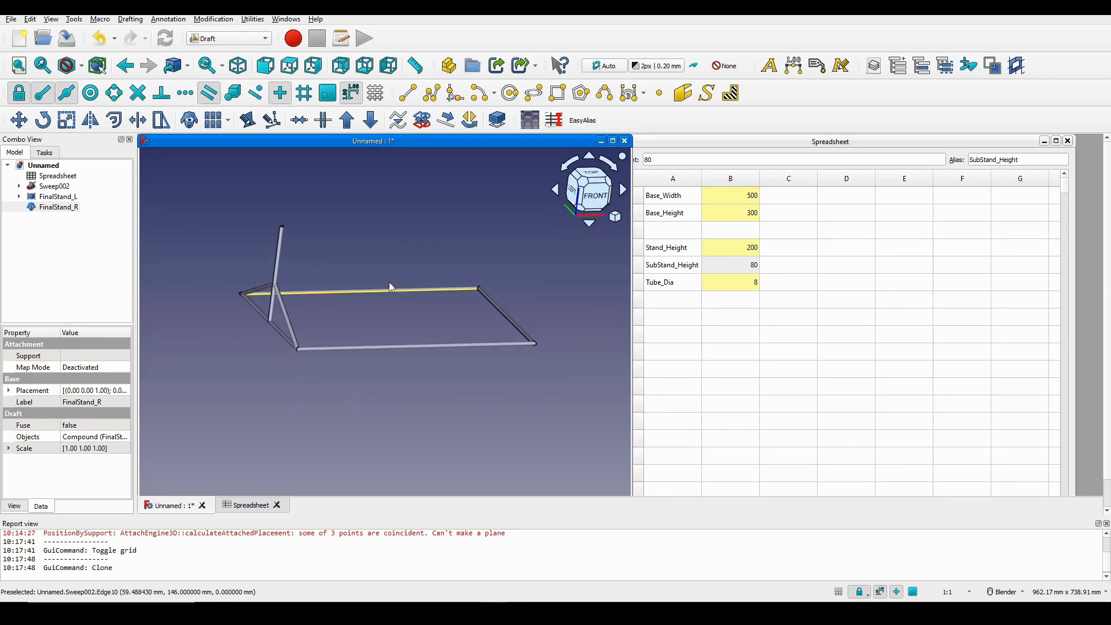
pyautogui.press('Print')
pyautogui.moveTo(337, 106)
pyautogui.mouseDown()
pyautogui.moveTo(517, 224)
pyautogui.moveTo(634, 322)
pyautogui.mouseUp()
pyautogui.click(642, 242)
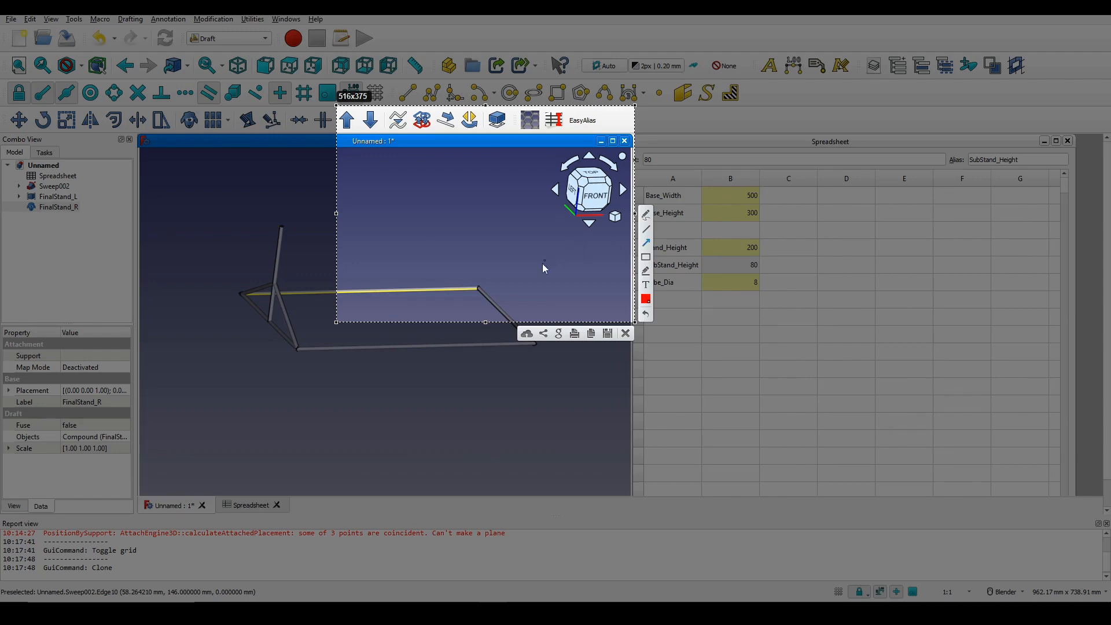
pyautogui.moveTo(542, 264); pyautogui.dragTo(580, 219)
pyautogui.click(625, 333)
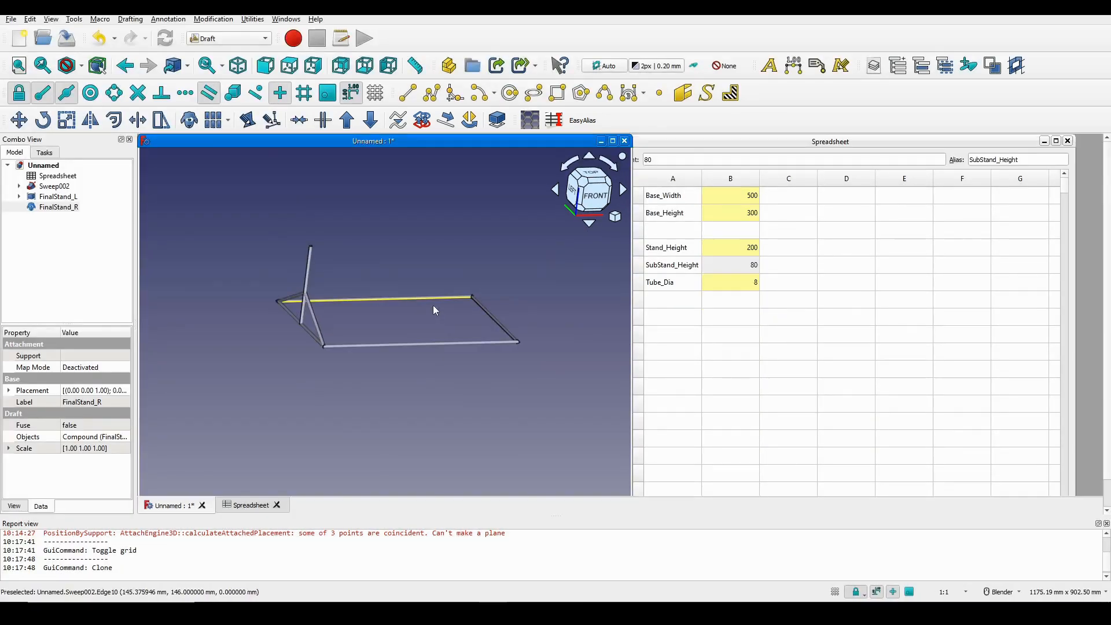
# Set the X position in FinalStand_R's placement to 25 mm to shift the clone along the base
pyautogui.click(39, 211)
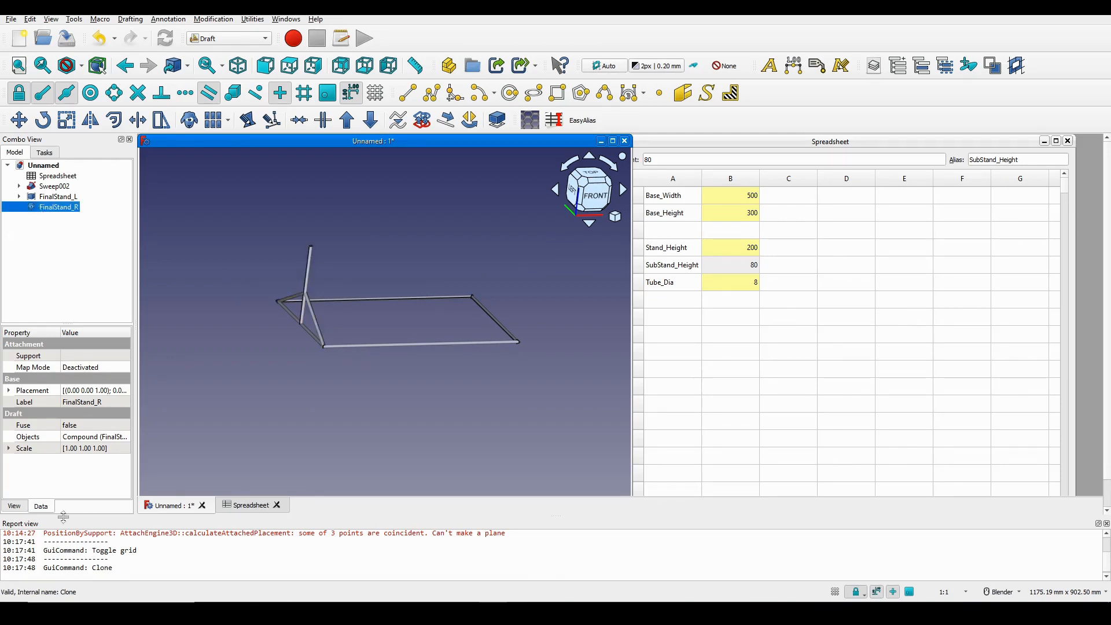
pyautogui.click(26, 439)
pyautogui.click(26, 427)
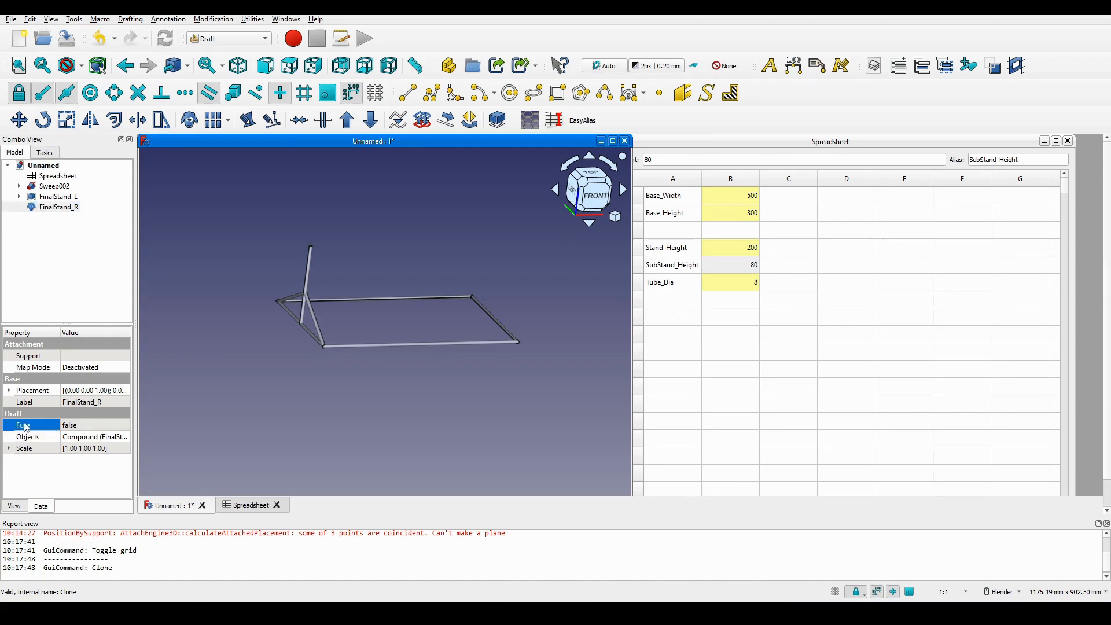
pyautogui.click(9, 390)
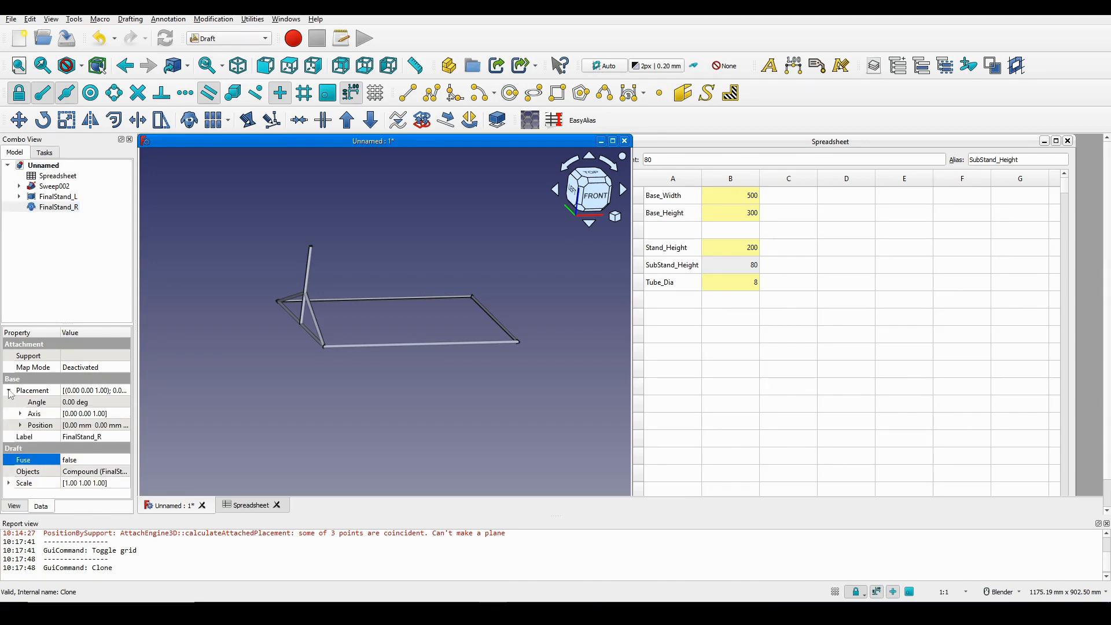
pyautogui.click(21, 425)
pyautogui.scroll(-1, 23, 434)
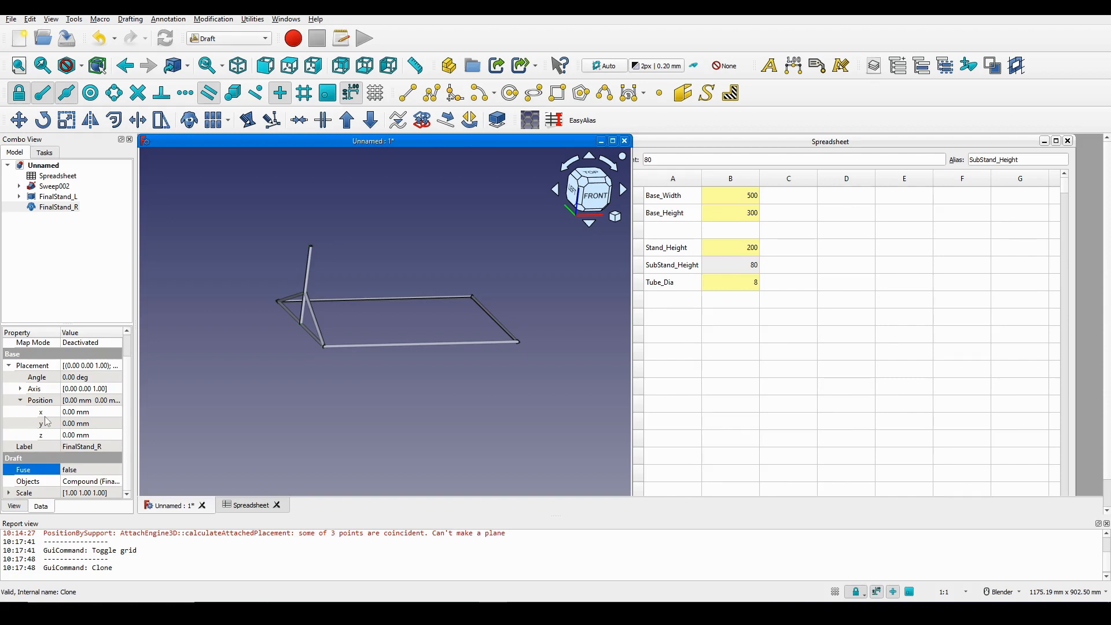
pyautogui.click(83, 415)
pyautogui.click(83, 412)
pyautogui.click(119, 410)
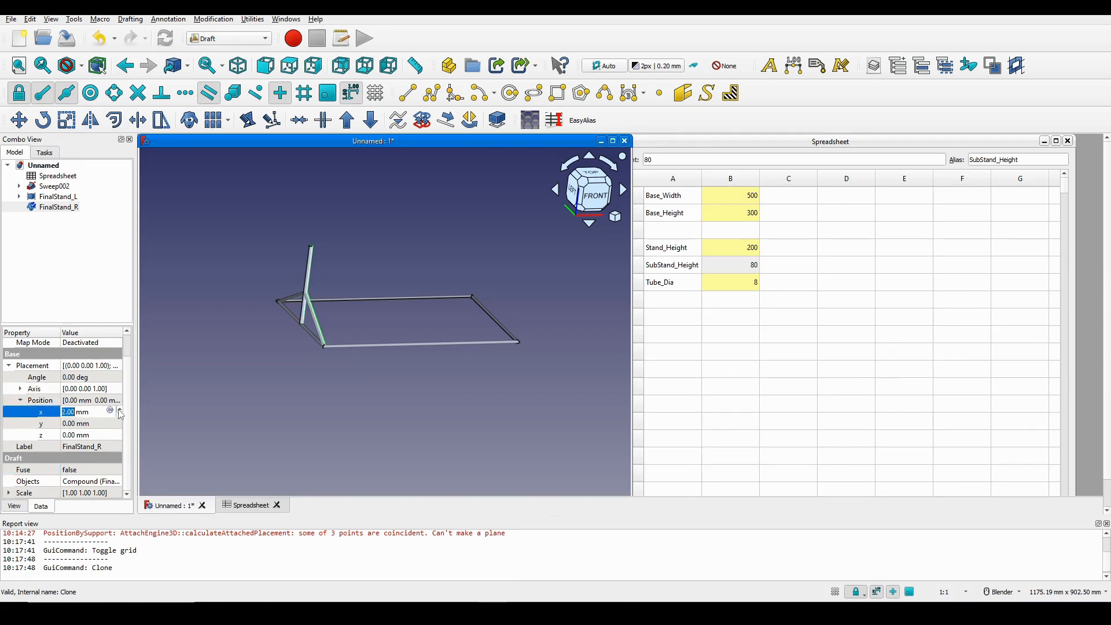
pyautogui.click(119, 410)
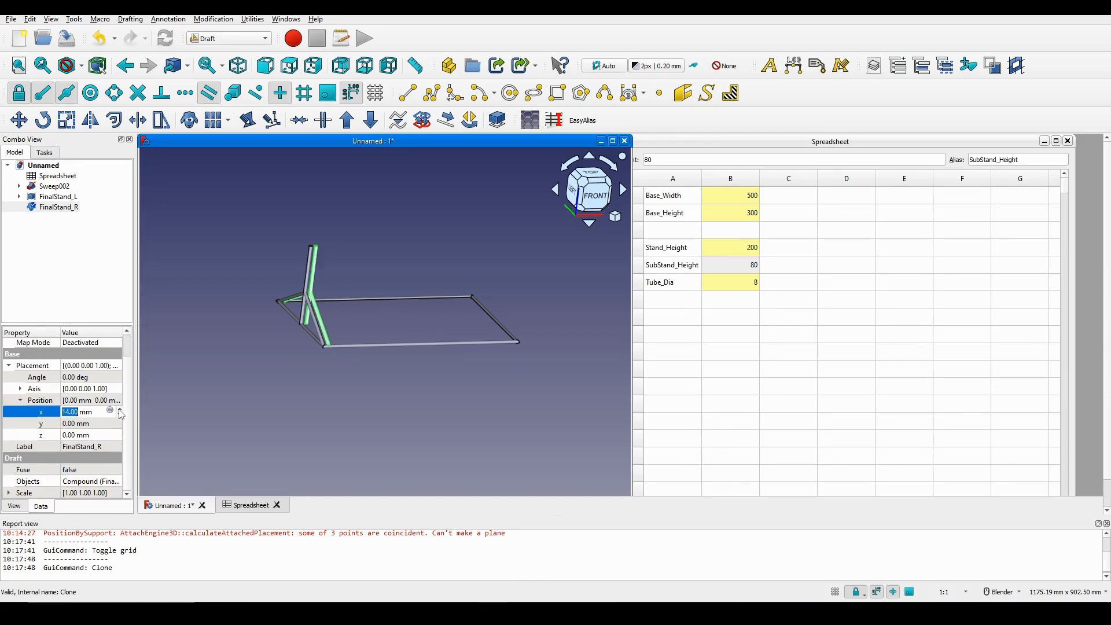
pyautogui.click(120, 410)
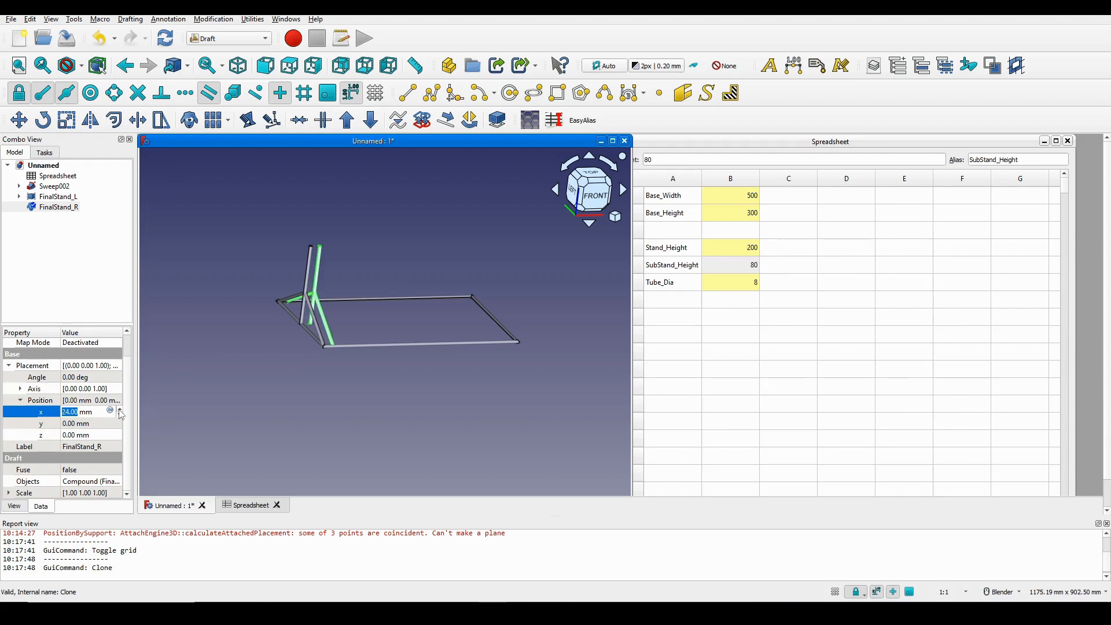
# Widen the model tree and property area so FinalStand_R's placement values are fully readable
pyautogui.moveTo(136, 435)
pyautogui.mouseDown()
pyautogui.moveTo(234, 434)
pyautogui.moveTo(209, 434)
pyautogui.mouseUp()
pyautogui.click(58, 412)
pyautogui.moveTo(58, 411); pyautogui.dragTo(26, 411)
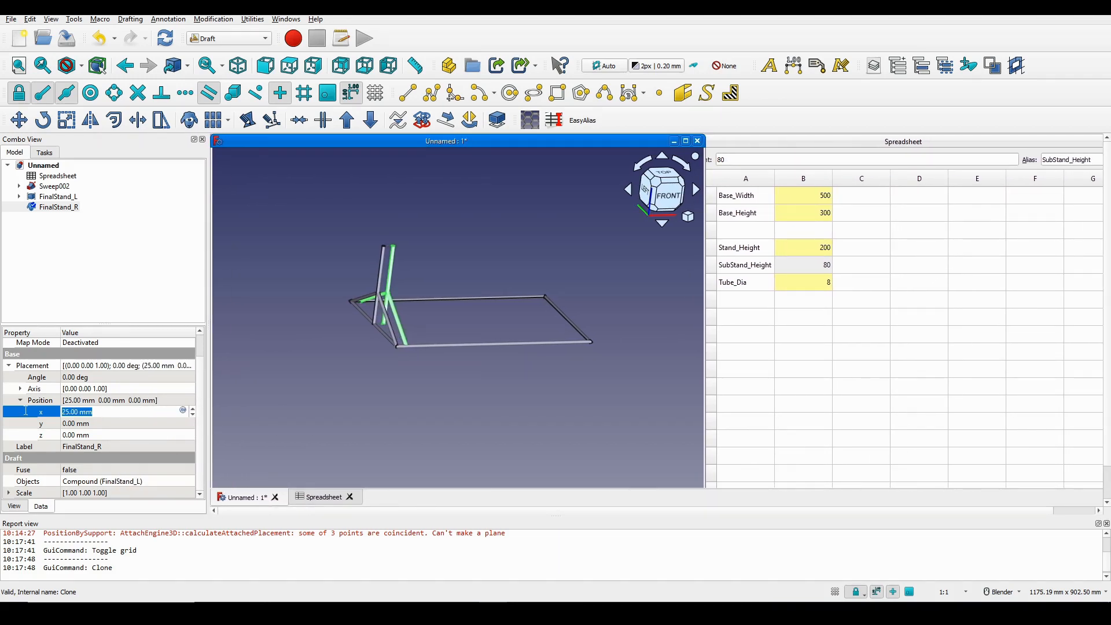
pyautogui.moveTo(417, 307); pyautogui.dragTo(460, 331, button='middle')
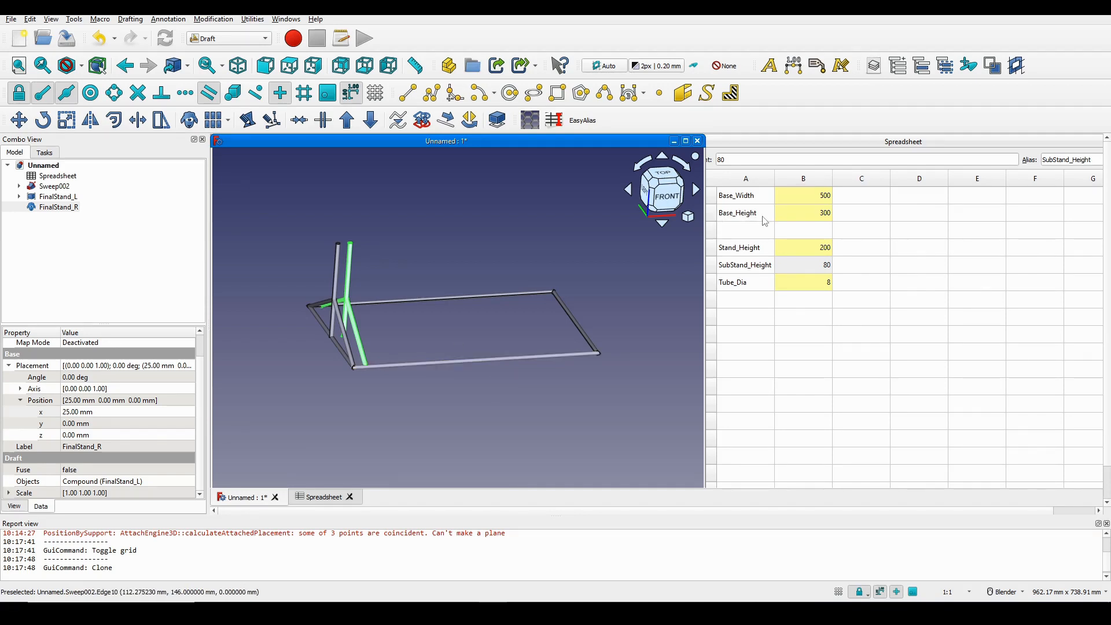
# Try driving FinalStand_R's X position with the expression Spreadsheet.Base_Height and check where the clone sits on the base
pyautogui.click(145, 411)
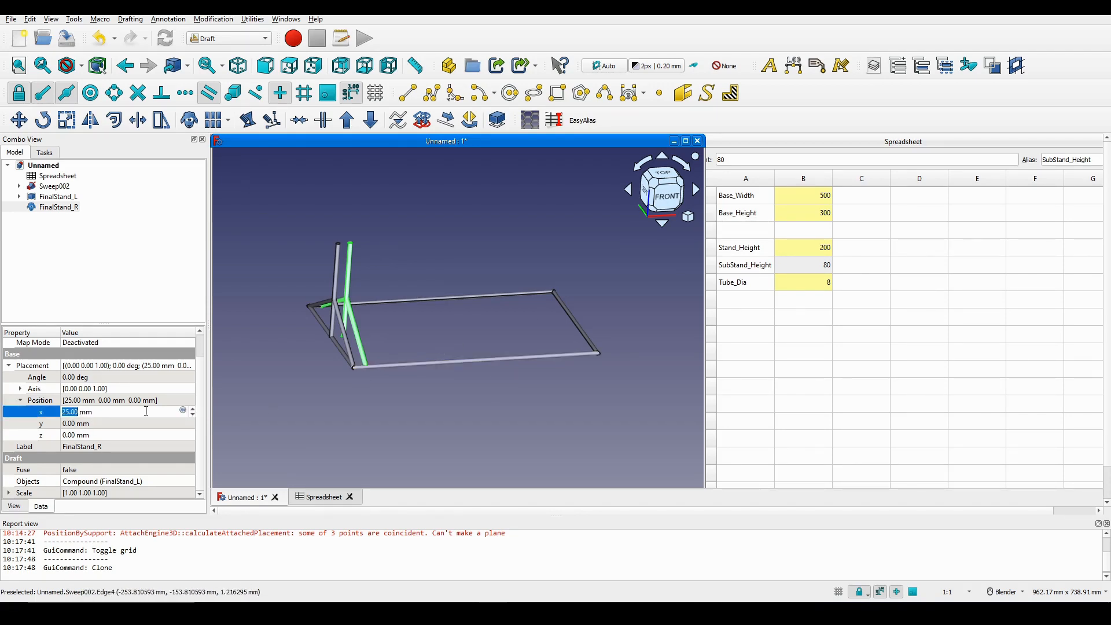
pyautogui.click(183, 410)
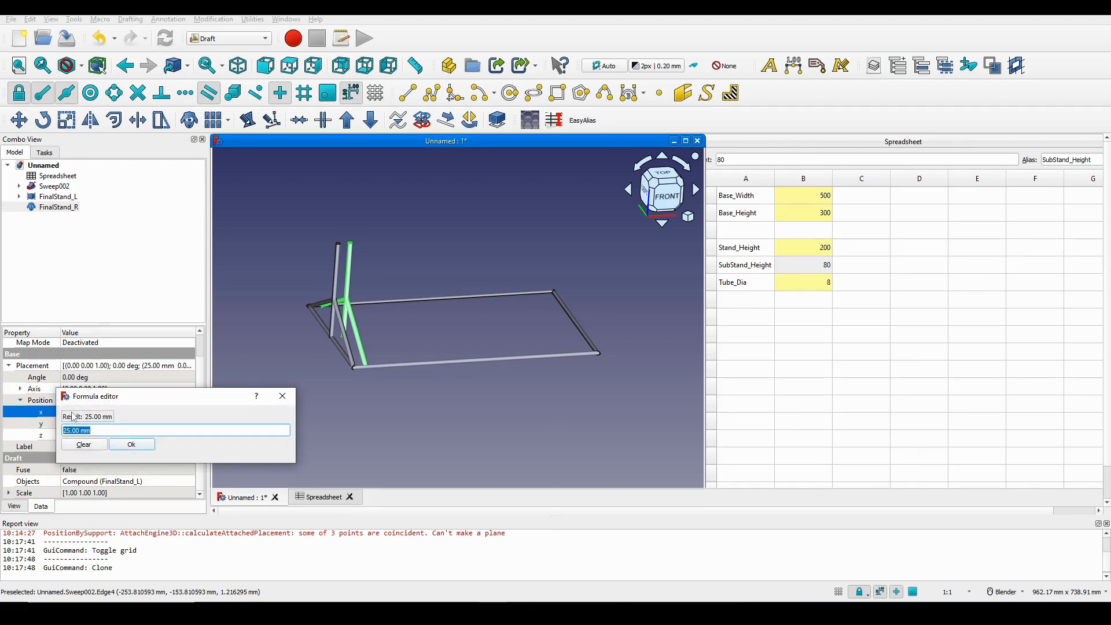
pyautogui.write('sp')
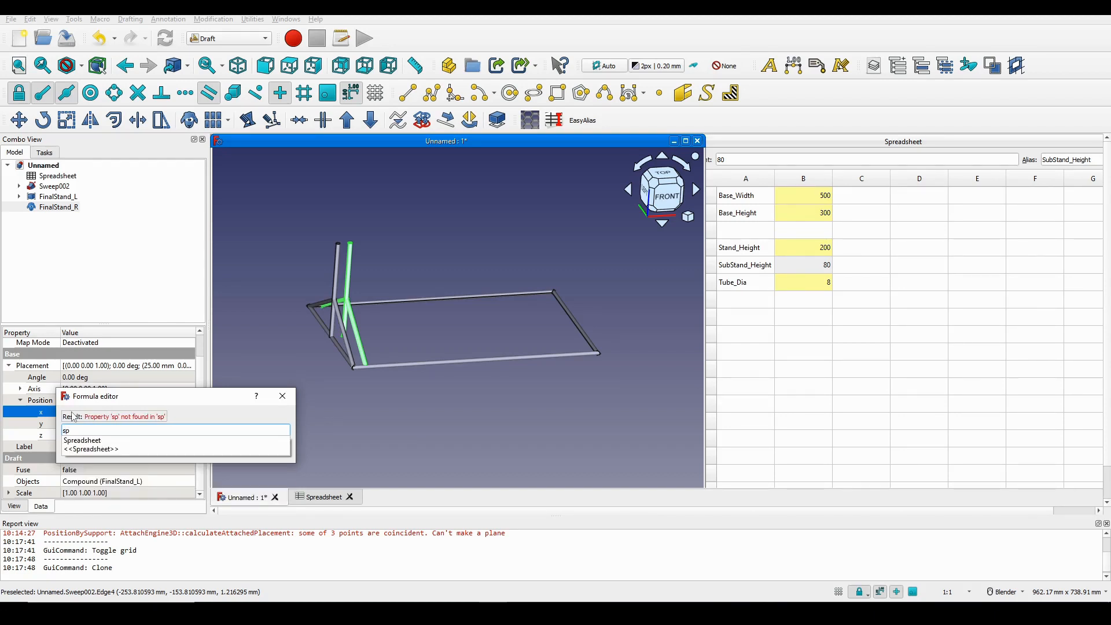
pyautogui.press('Down')
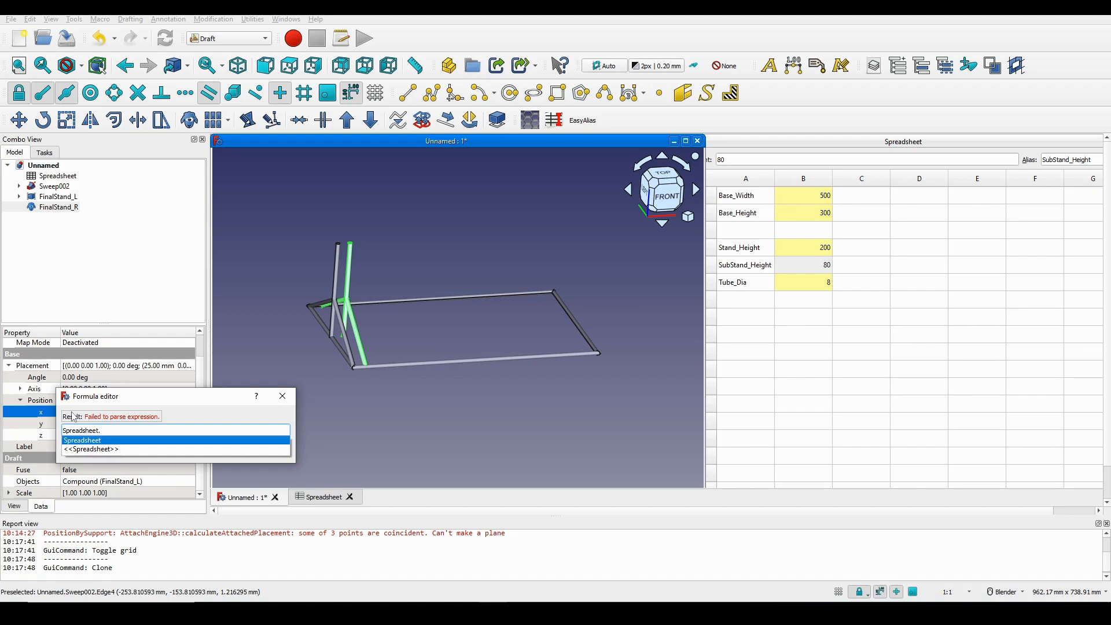
pyautogui.write('Base')
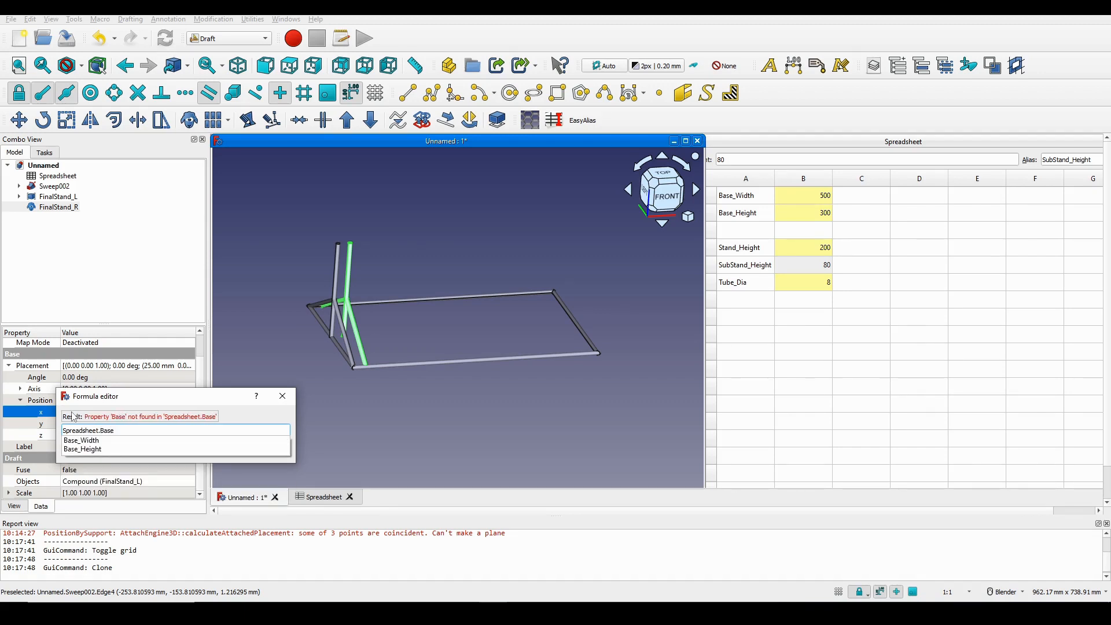
pyautogui.press('Down')
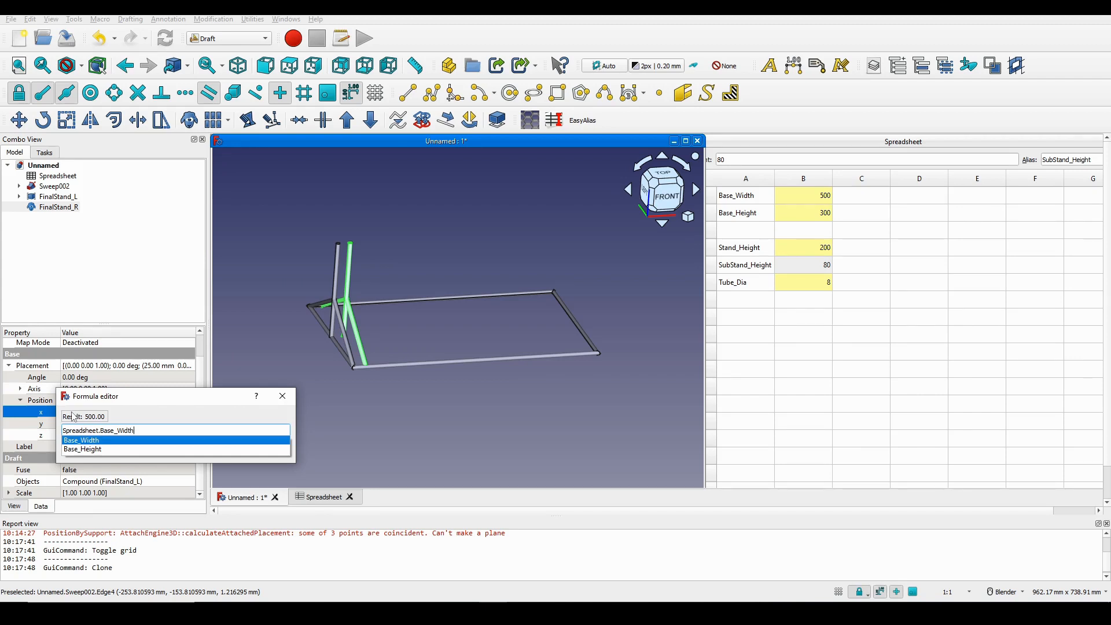
pyautogui.press('Down')
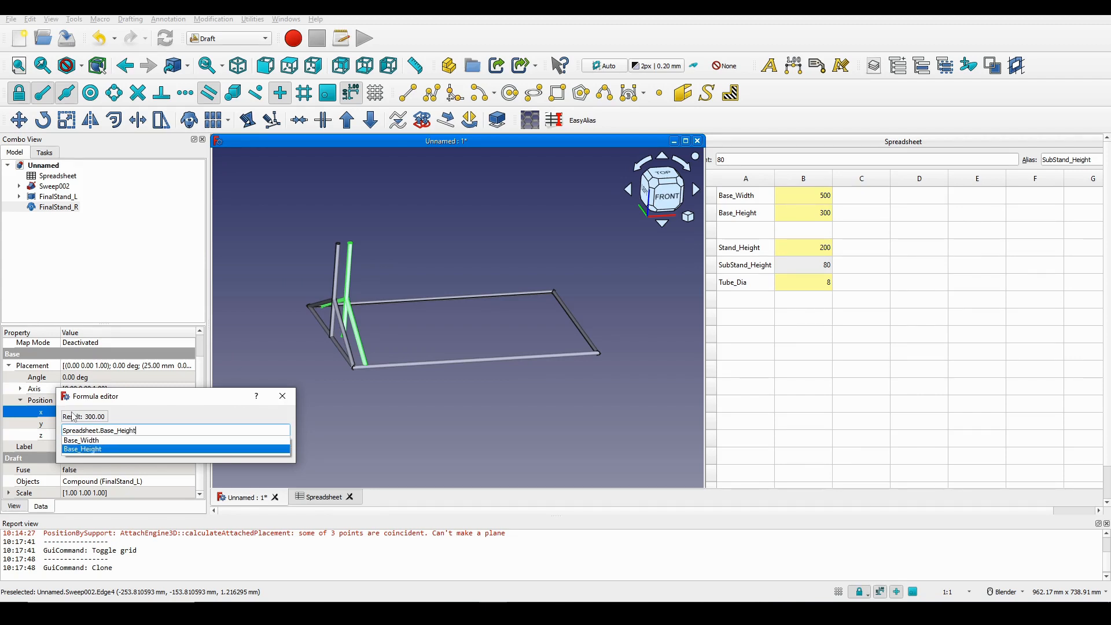
pyautogui.press('Return')
pyautogui.press('Return')
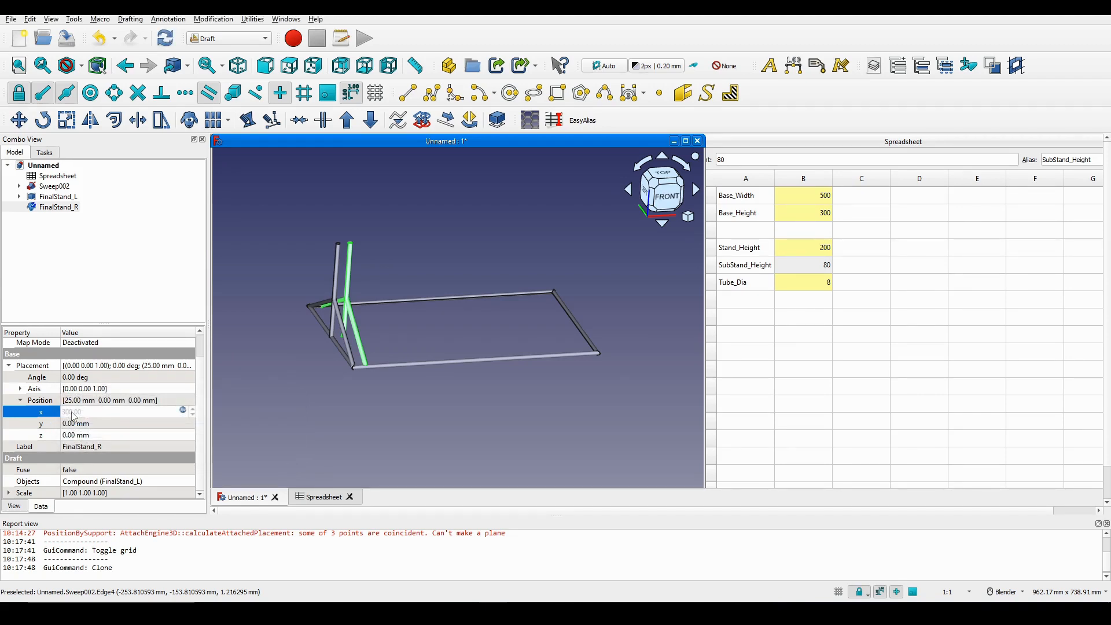
pyautogui.click(366, 397)
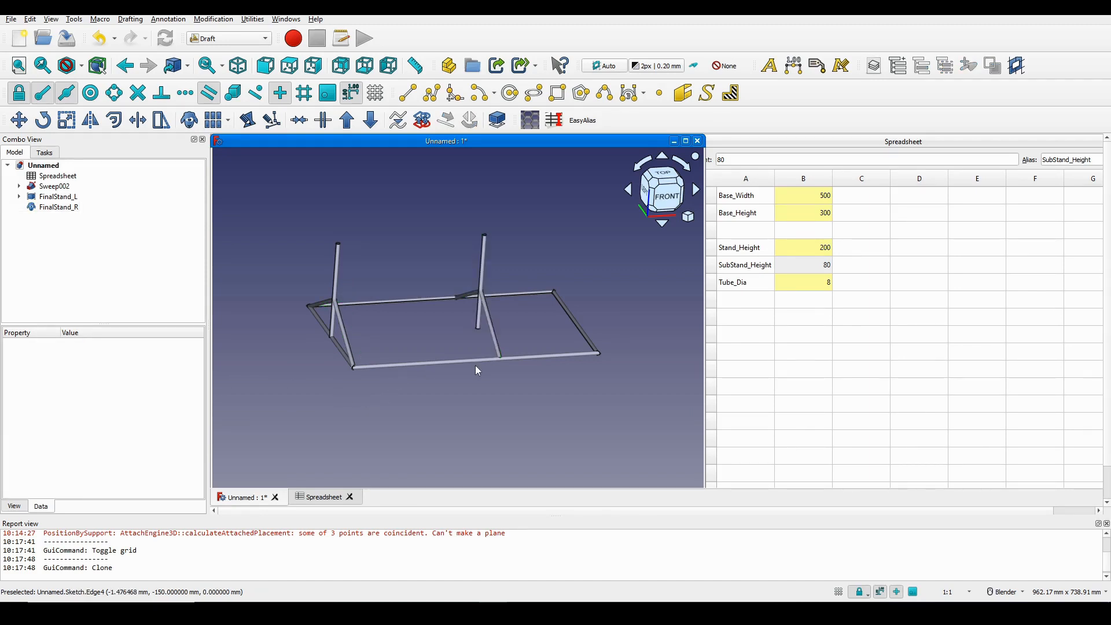
pyautogui.moveTo(477, 325)
pyautogui.mouseDown(button='middle')
pyautogui.moveTo(459, 329)
pyautogui.moveTo(491, 318)
pyautogui.moveTo(483, 333)
pyautogui.mouseUp(button='middle')
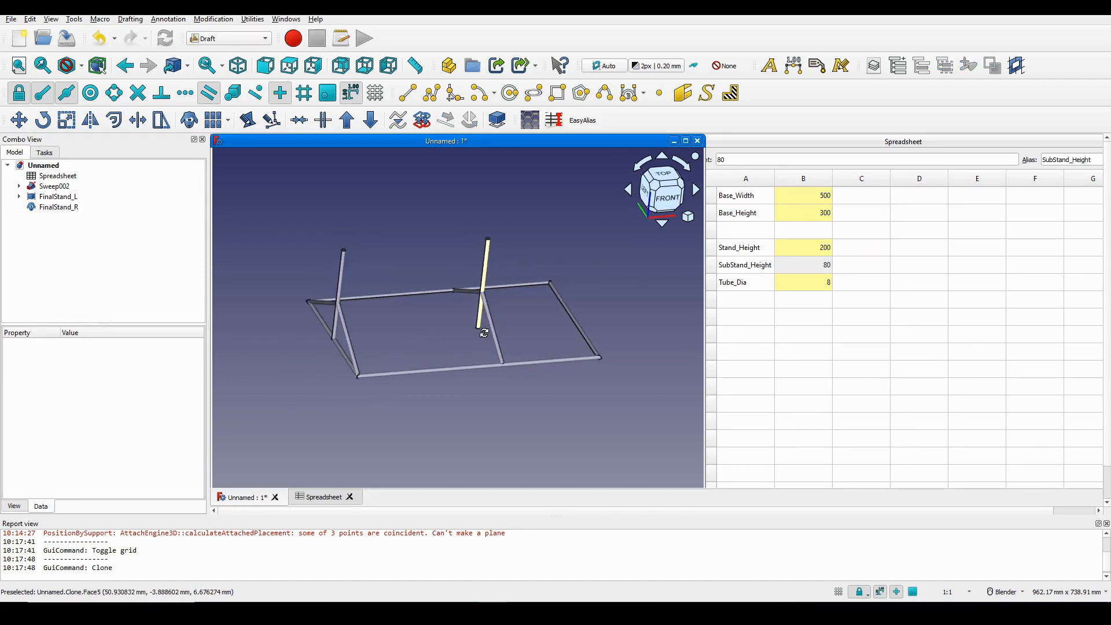
pyautogui.click(745, 202)
pyautogui.click(521, 312)
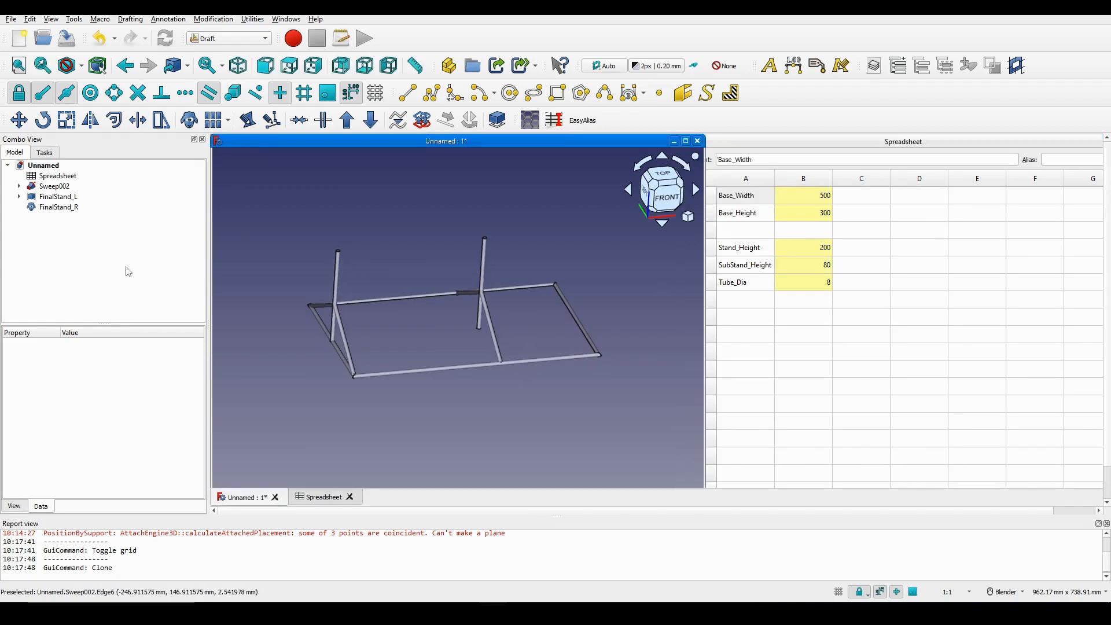
# Set the expression for FinalStand_R's X position to Spreadsheet.Base_Width and check the clone against the end of the base
pyautogui.click(53, 207)
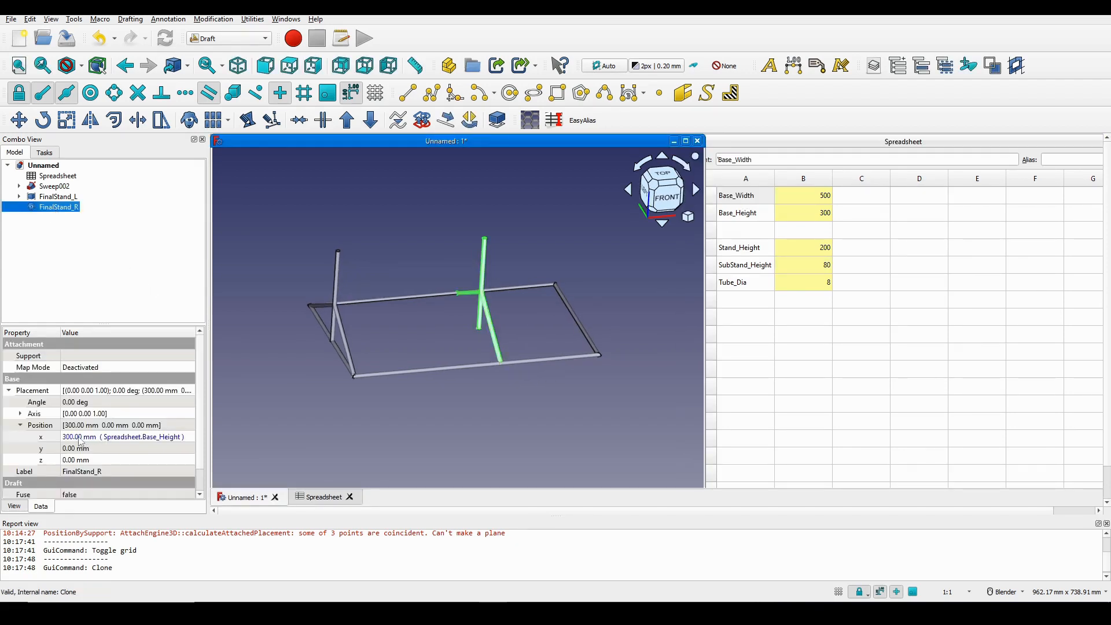
pyautogui.click(80, 437)
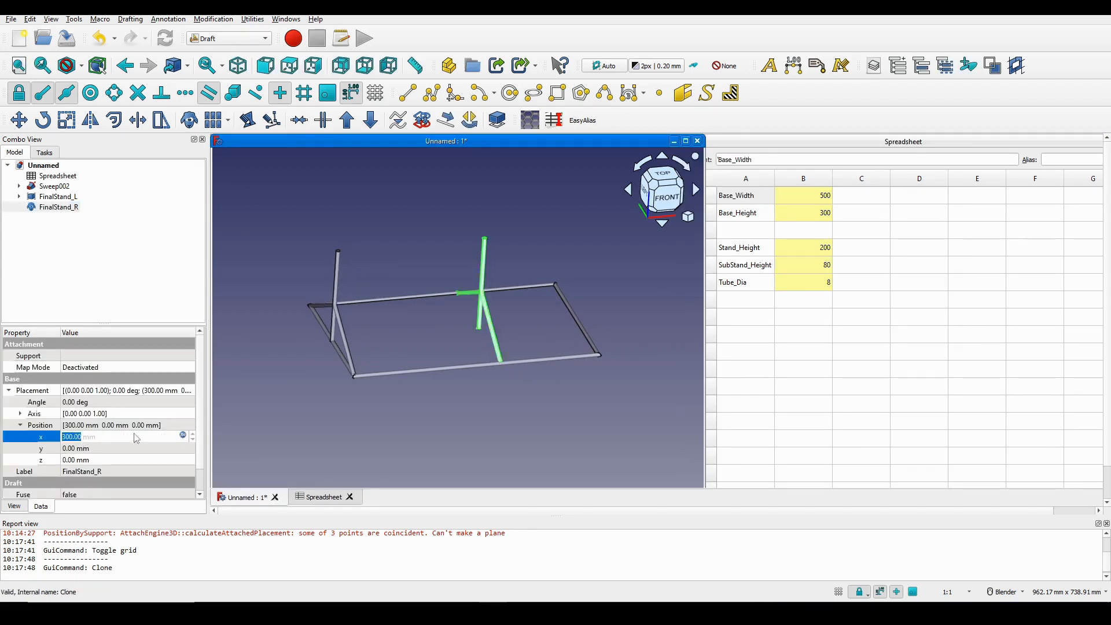
pyautogui.click(183, 435)
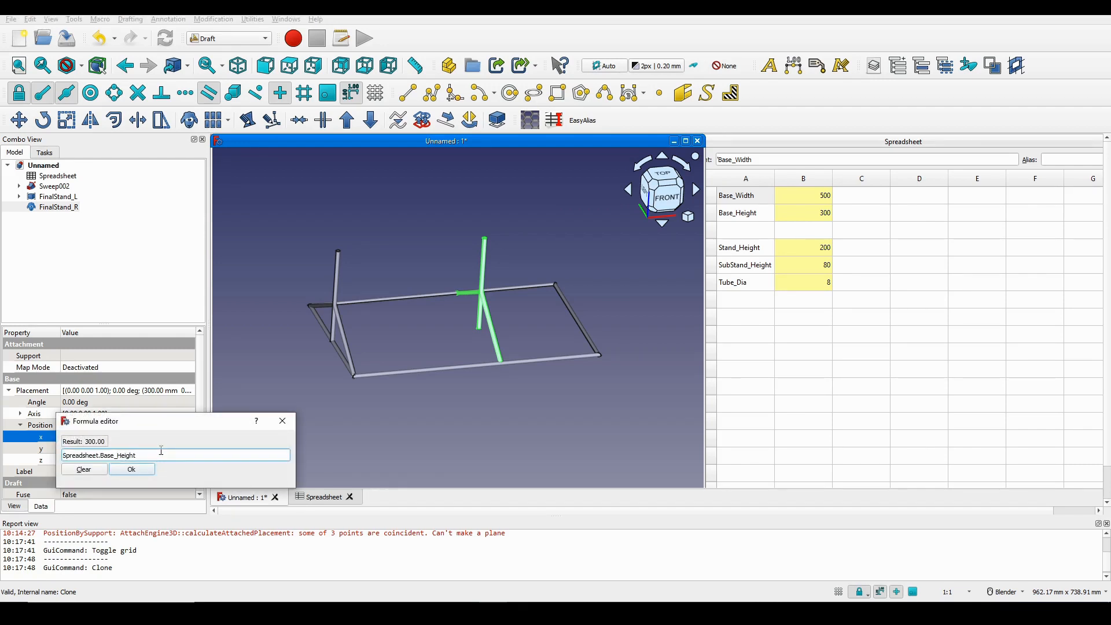
pyautogui.press('BackSpace')
pyautogui.press('BackSpace')
pyautogui.press('BackSpace')
pyautogui.press('BackSpace')
pyautogui.press('BackSpace')
pyautogui.press('BackSpace')
pyautogui.press('BackSpace')
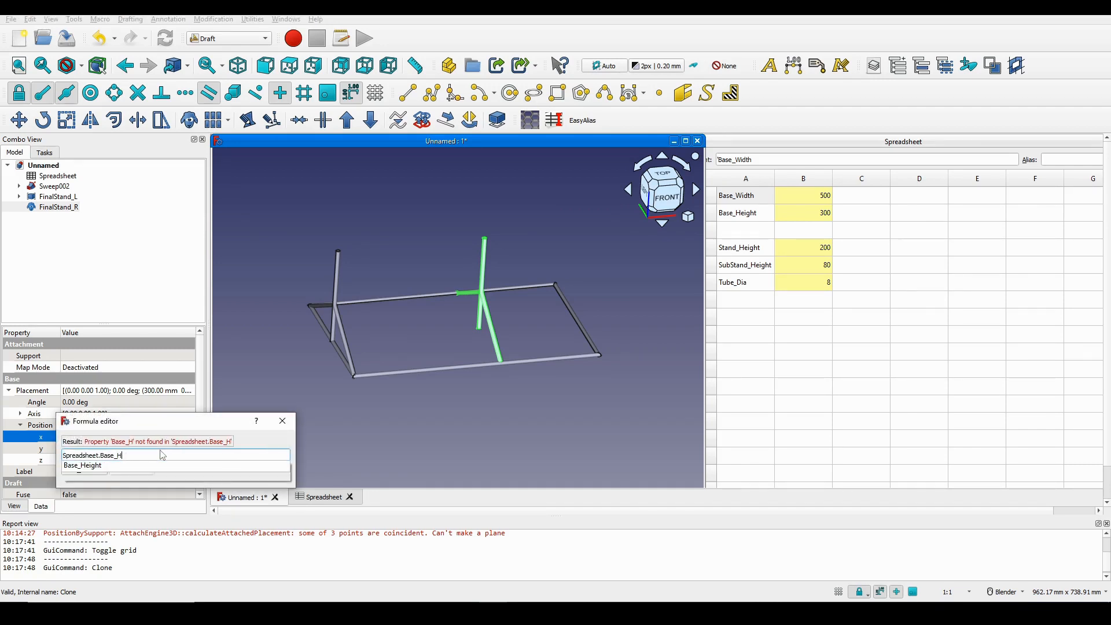
pyautogui.write('_')
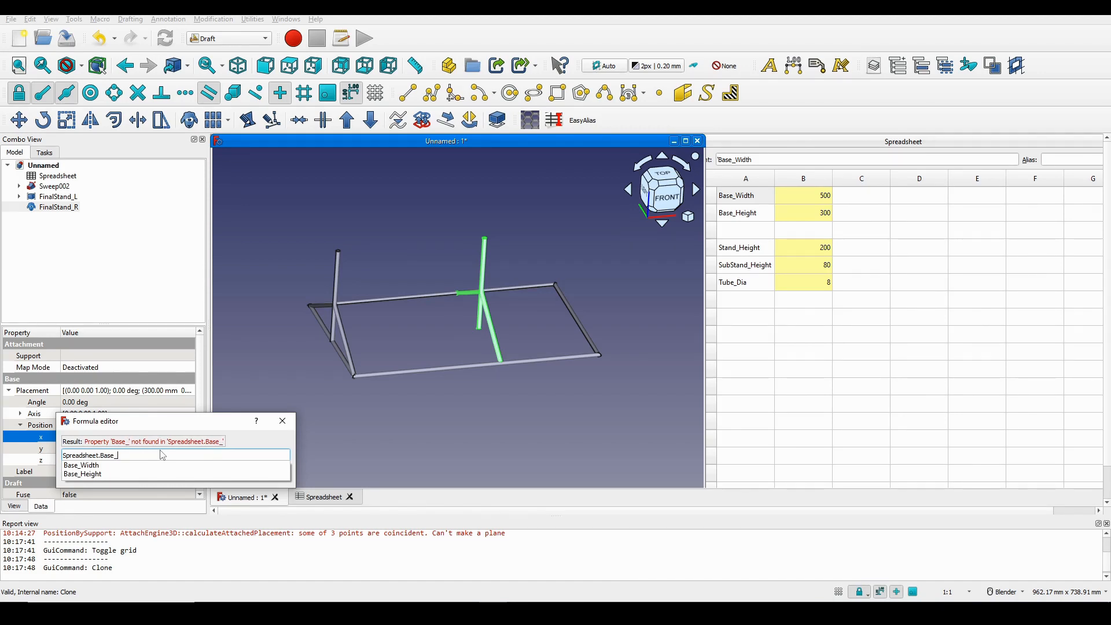
pyautogui.press('Down')
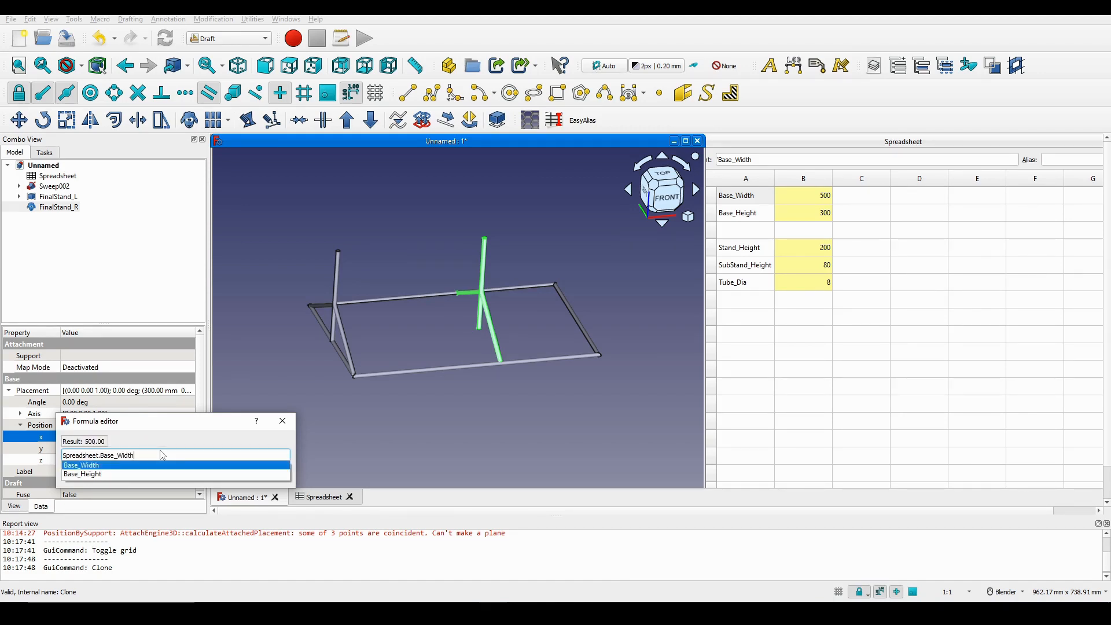
pyautogui.press('Return')
pyautogui.press('Return')
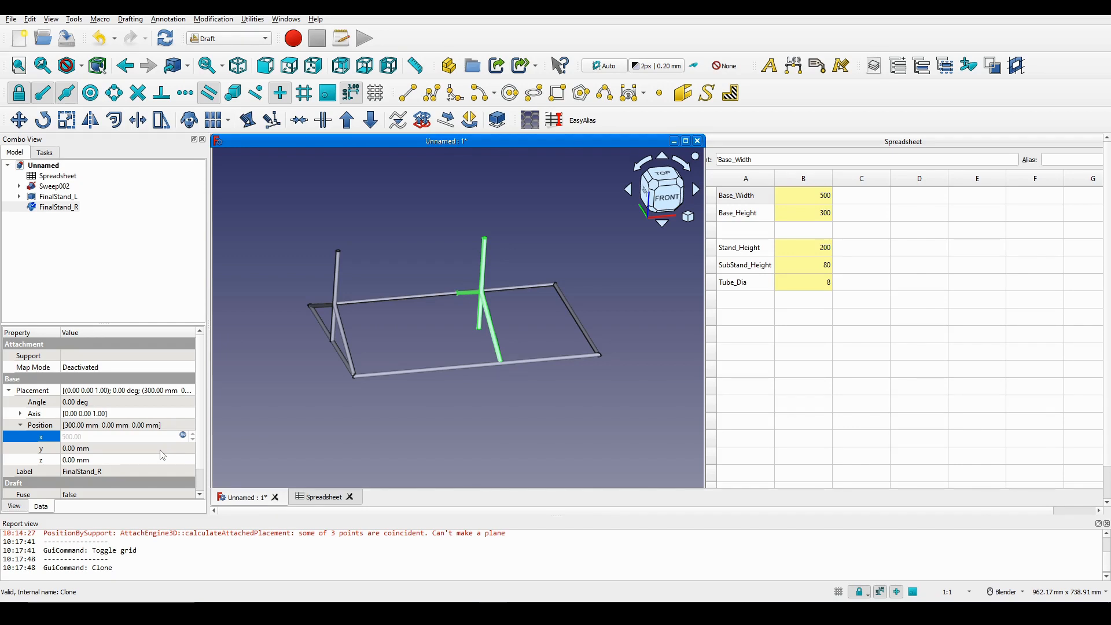
pyautogui.moveTo(437, 397)
pyautogui.mouseDown(button='middle')
pyautogui.moveTo(406, 376)
pyautogui.moveTo(422, 383)
pyautogui.mouseUp(button='middle')
pyautogui.click(544, 274)
pyautogui.moveTo(544, 274); pyautogui.dragTo(245, 313, button='middle')
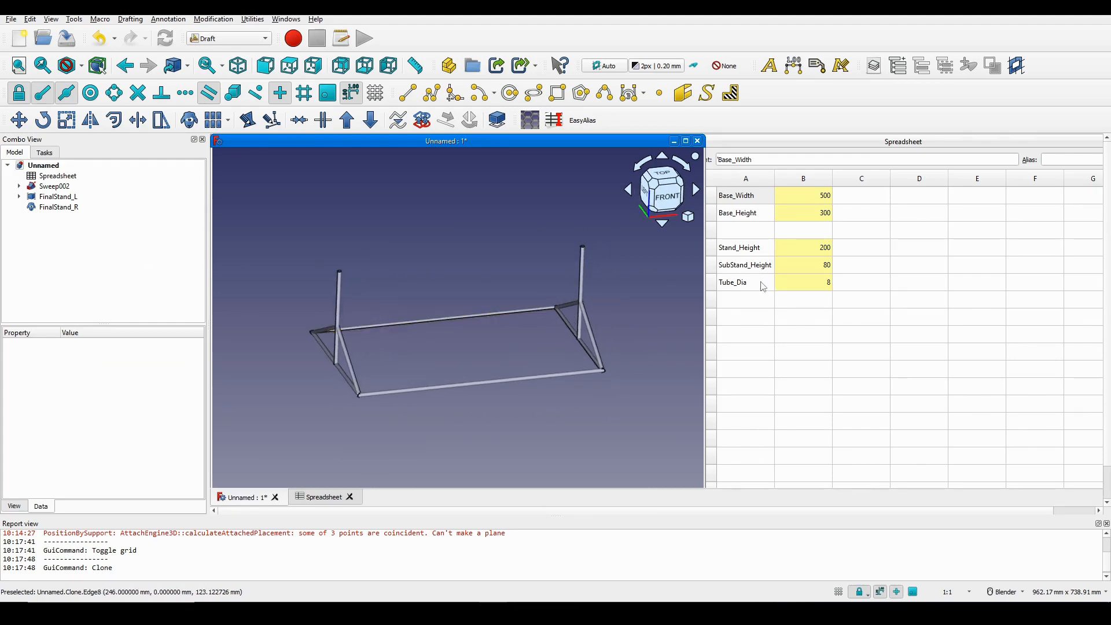
# Set Tube_Dia to 4 in the spreadsheet to test thinner tubes
pyautogui.moveTo(487, 314); pyautogui.dragTo(474, 321, button='middle')
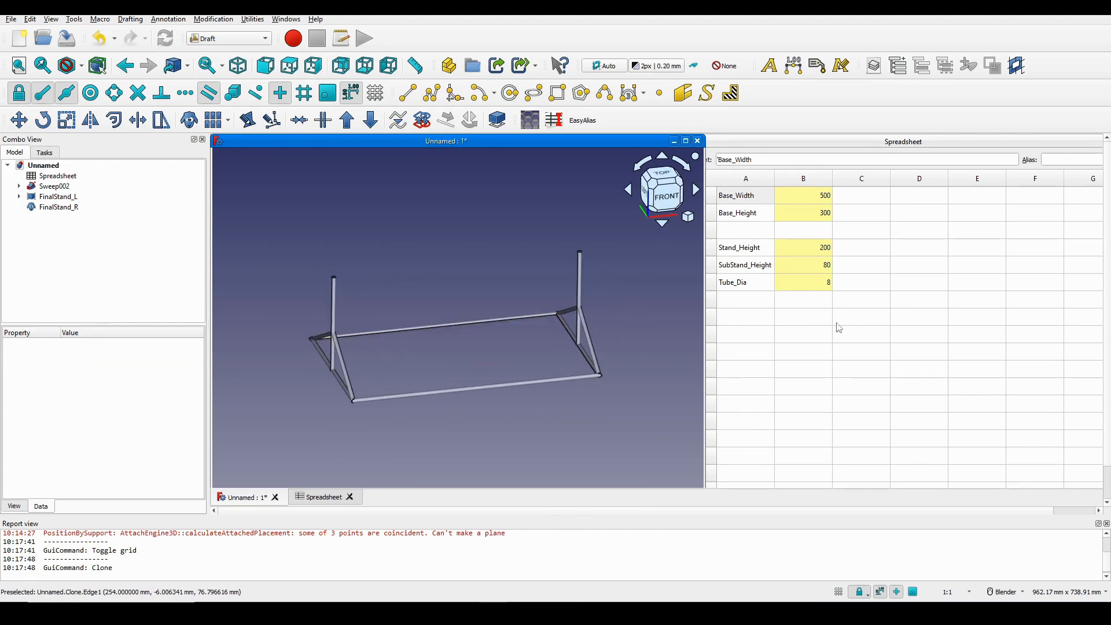
pyautogui.doubleClick(815, 283)
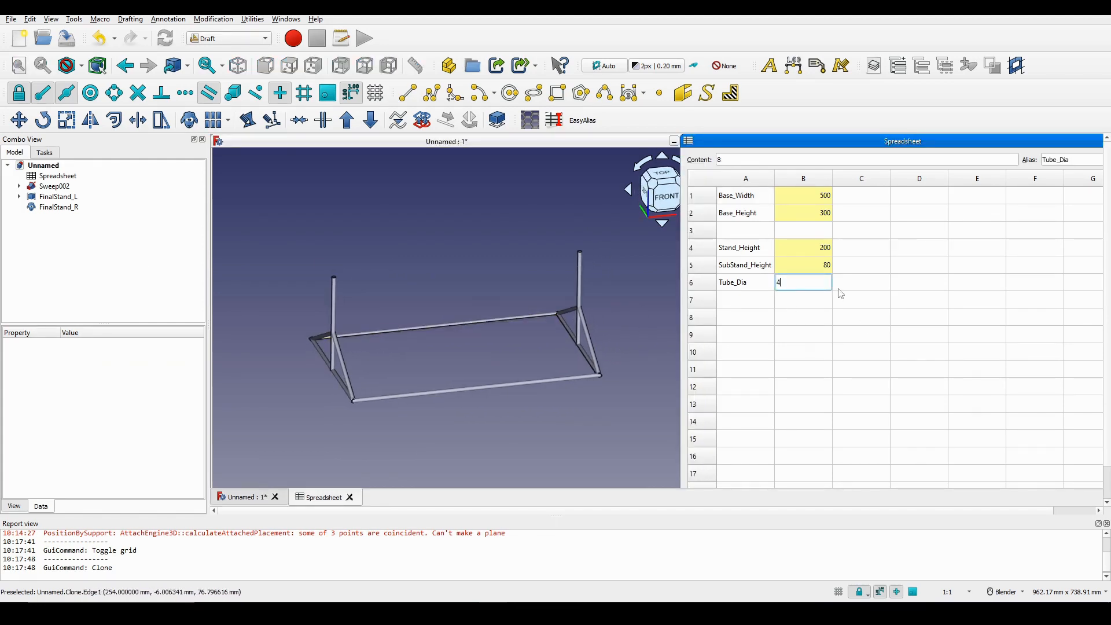
pyautogui.press('Return')
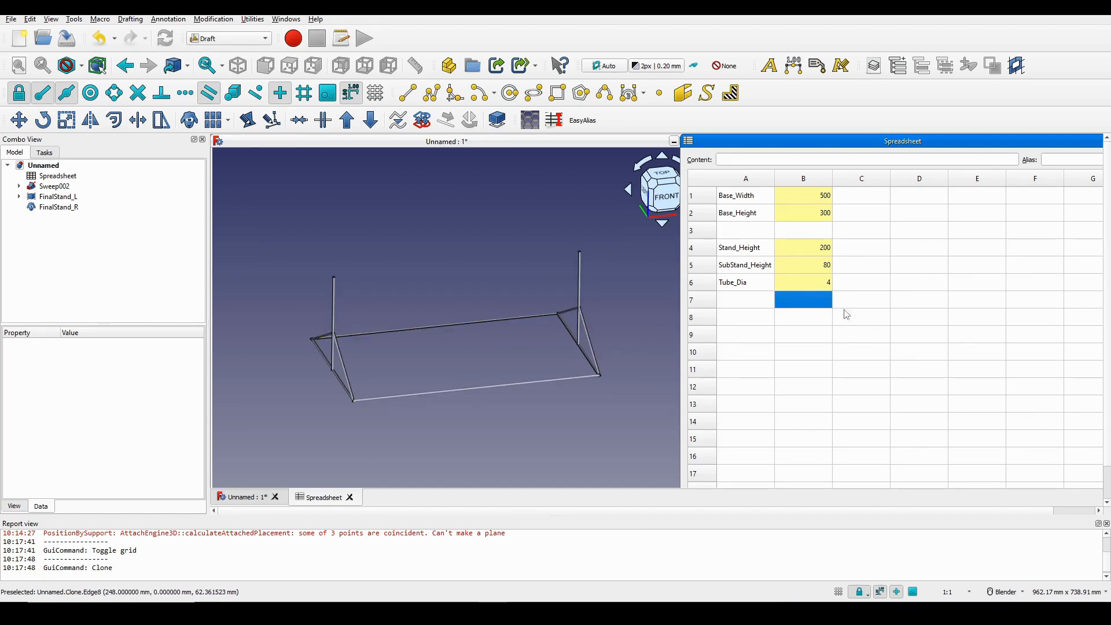
# Try a SubStand_Height of 100 in the spreadsheet and inspect the braces on both stands
pyautogui.doubleClick(817, 265)
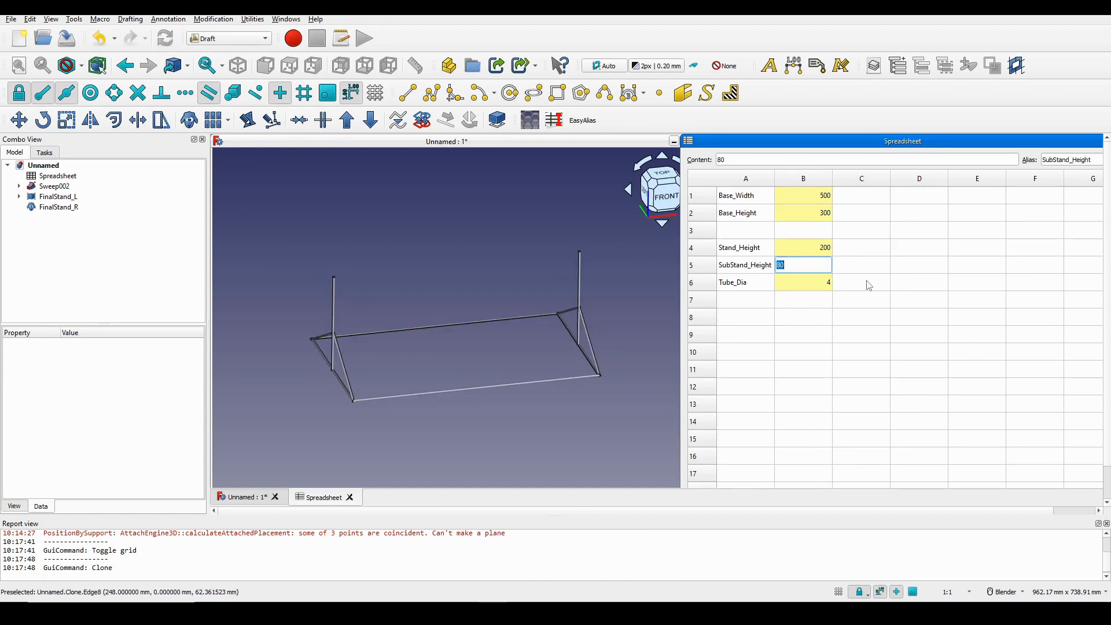
pyautogui.write('100')
pyautogui.press('Return')
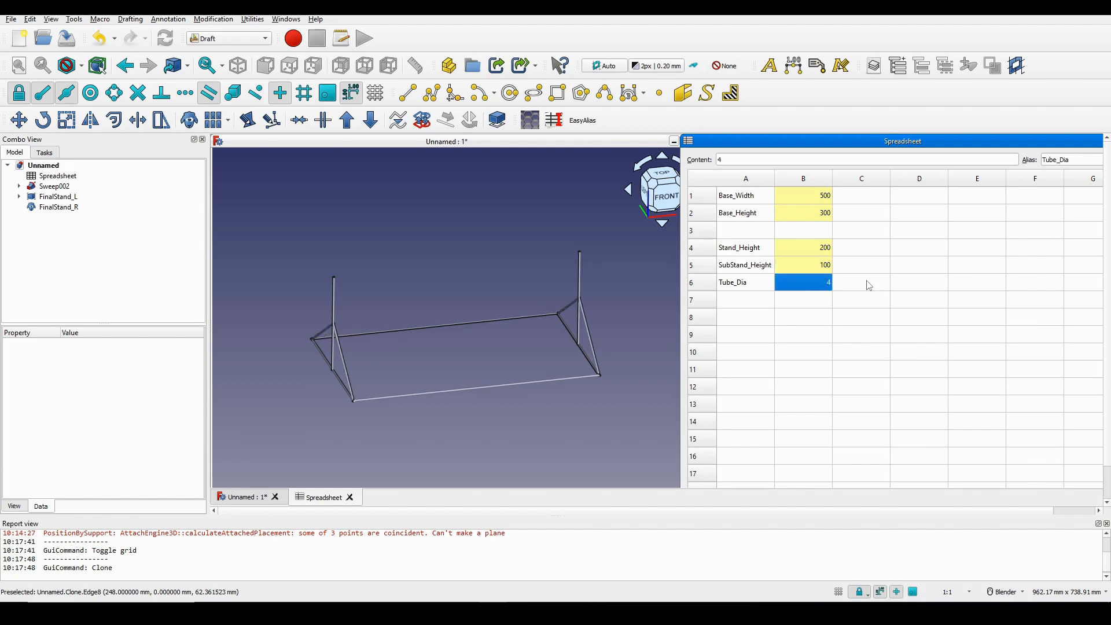
pyautogui.scroll(1, 366, 376)
pyautogui.moveTo(367, 377); pyautogui.dragTo(430, 357, button='middle')
# Set SubStand_Height to 50 and Stand_Height to 100 in the spreadsheet
pyautogui.doubleClick(819, 268)
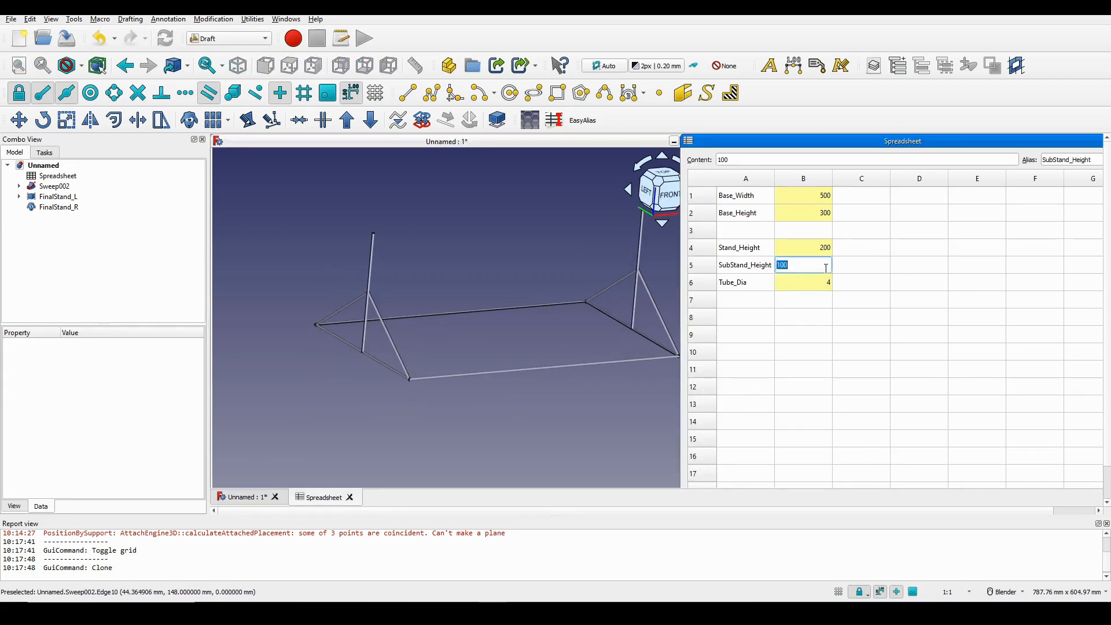
pyautogui.write('50')
pyautogui.press('Return')
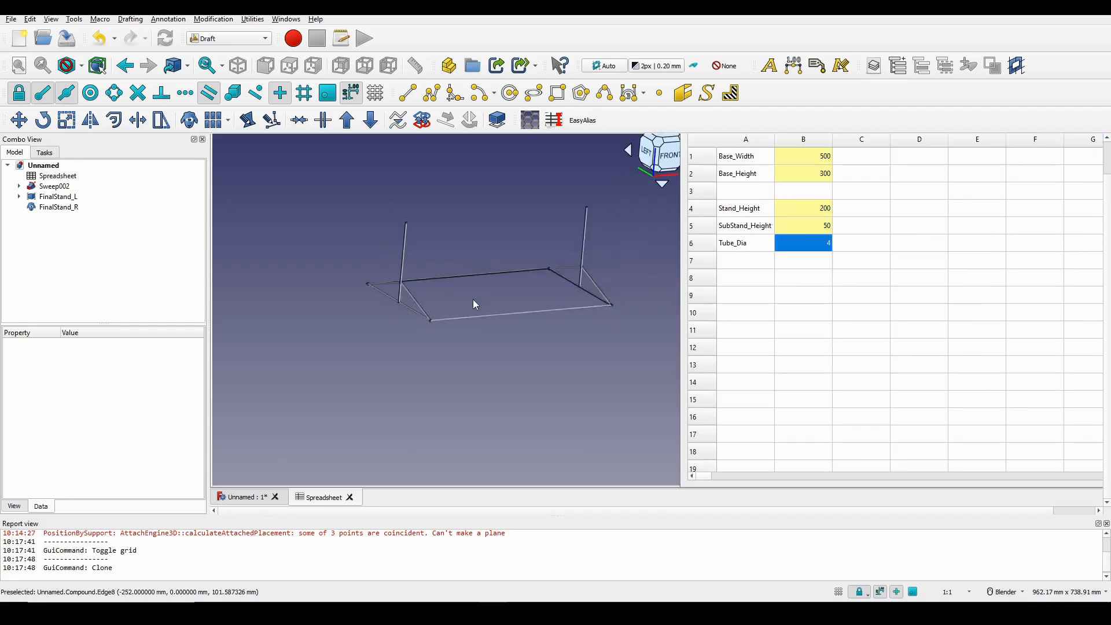
pyautogui.scroll(-1, 566, 287)
pyautogui.doubleClick(818, 249)
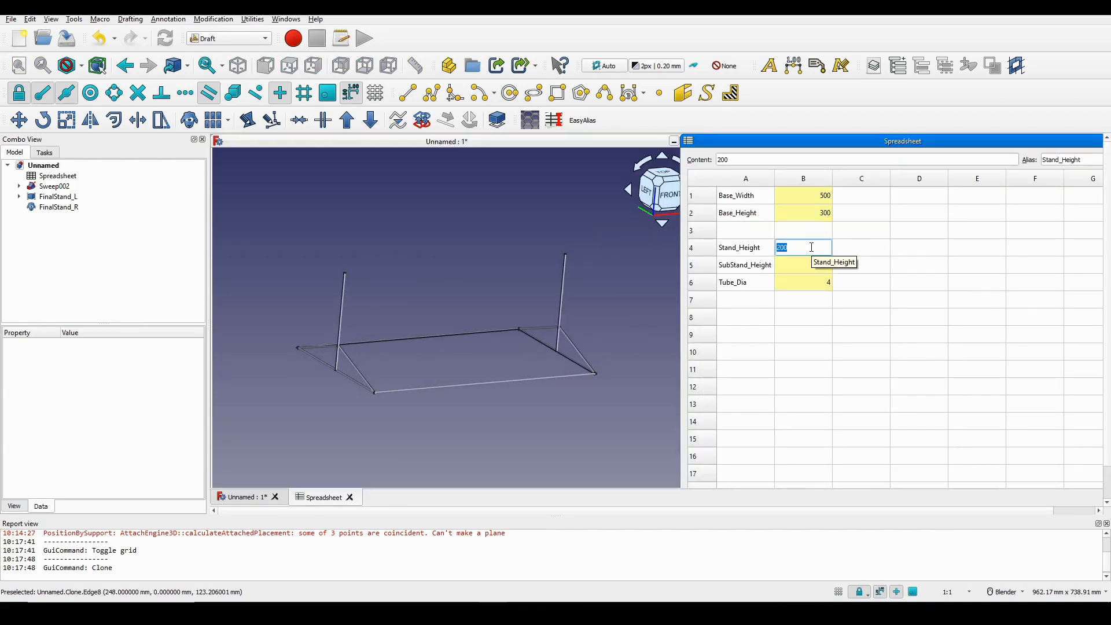
pyautogui.press('Return')
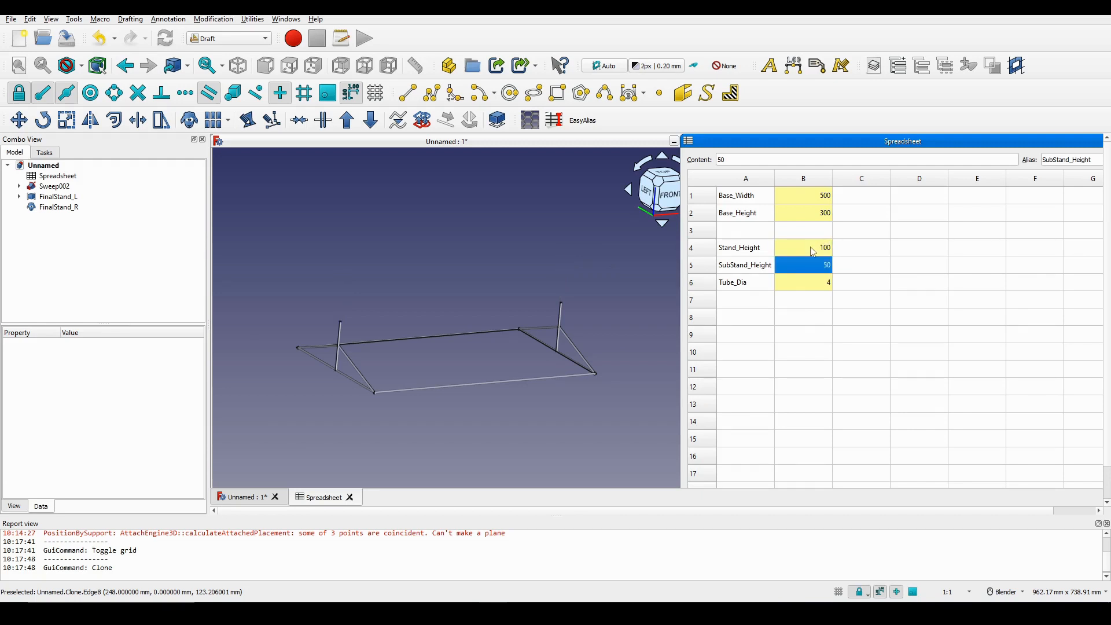
# Set Base_Height to 200 and Base_Width to 400 in the spreadsheet, and inspect the resized stand
pyautogui.doubleClick(812, 214)
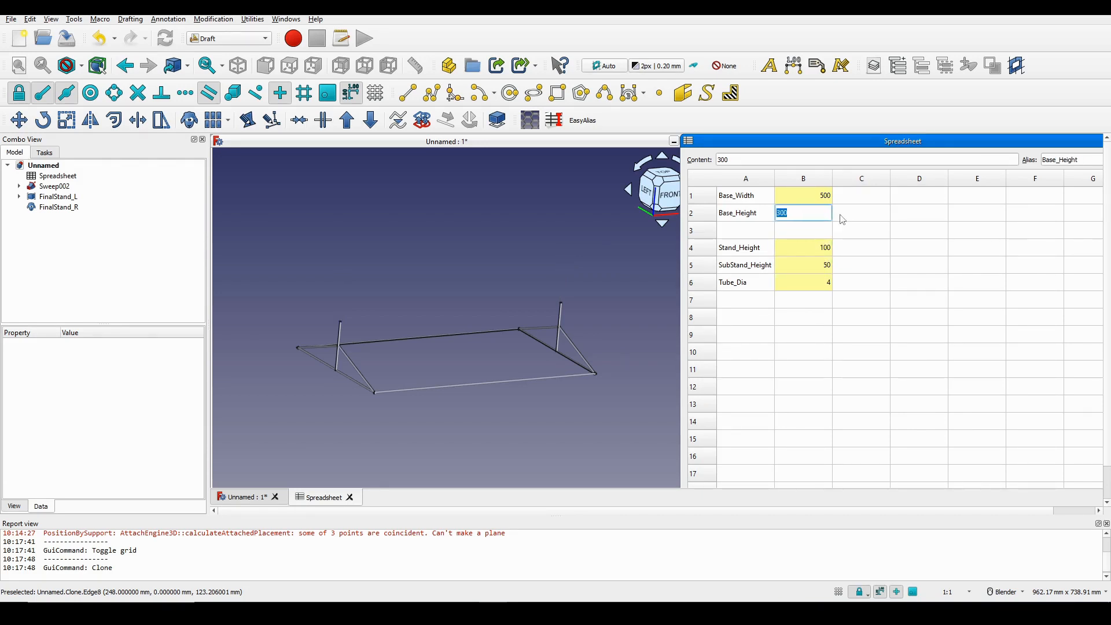
pyautogui.write('200')
pyautogui.press('Return')
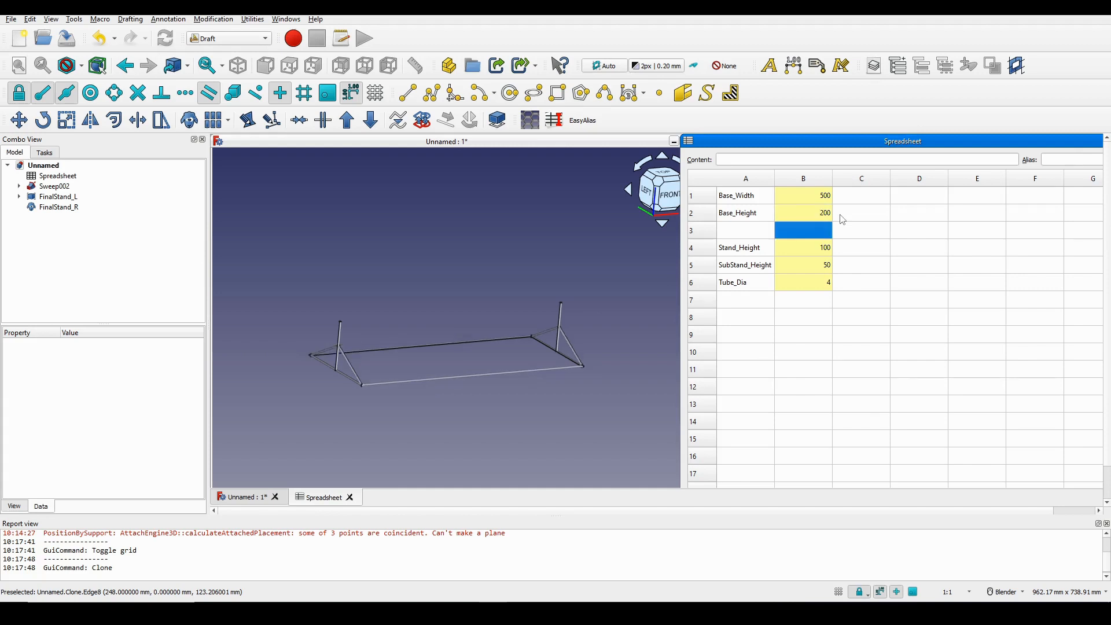
pyautogui.doubleClick(808, 197)
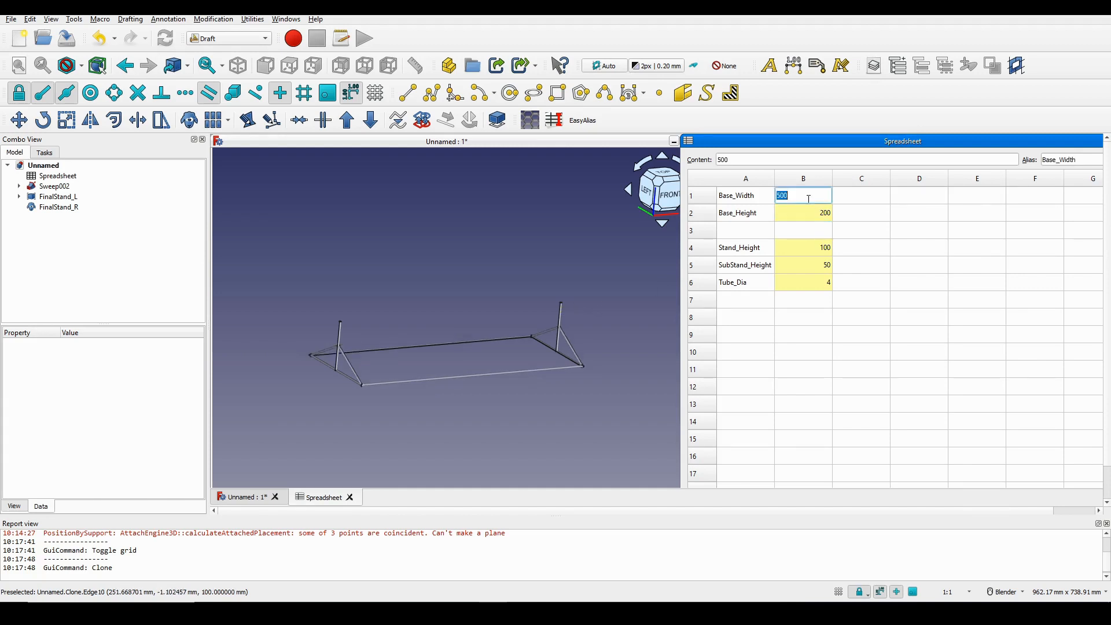
pyautogui.write('400')
pyautogui.press('Return')
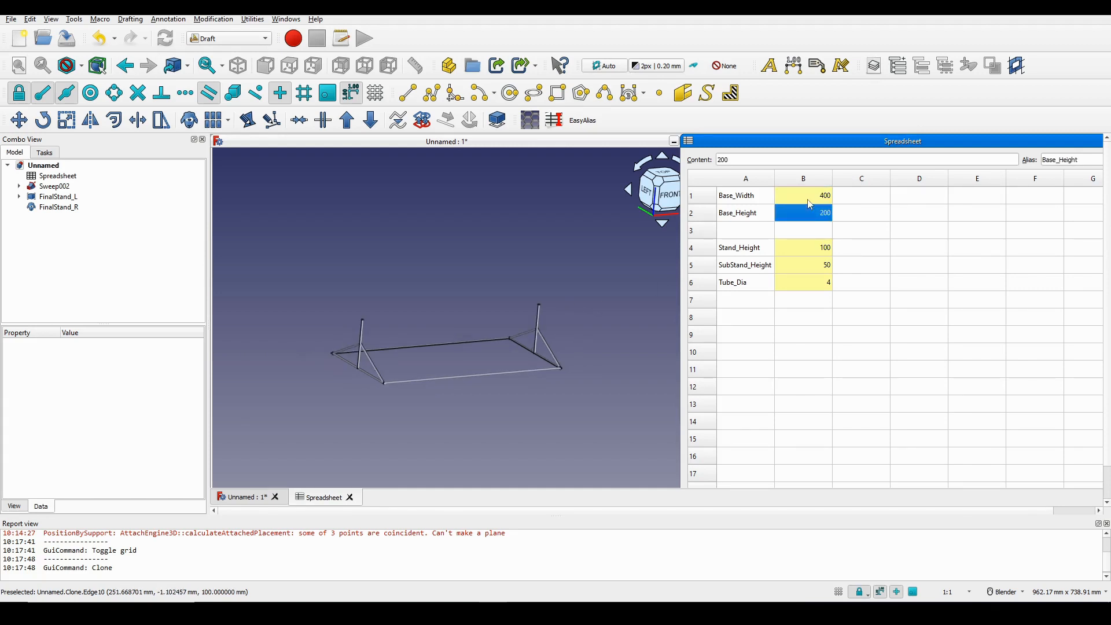
pyautogui.scroll(2, 380, 369)
pyautogui.moveTo(433, 337); pyautogui.dragTo(439, 367, button='middle')
pyautogui.keyDown('shift'); pyautogui.moveTo(395, 336); pyautogui.dragTo(413, 392, button='middle'); pyautogui.keyUp('shift')
pyautogui.scroll(-2, 446, 372)
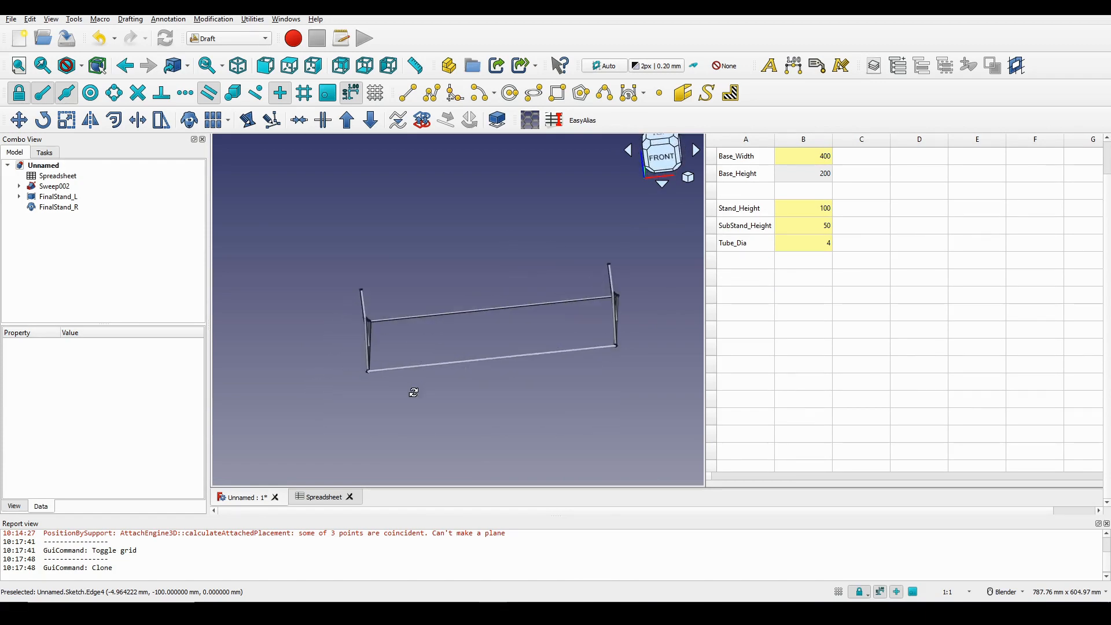
# Set Stand_Height to 300 in the spreadsheet and inspect the taller stands
pyautogui.scroll(1, 413, 392)
pyautogui.moveTo(441, 327)
pyautogui.mouseDown(button='middle')
pyautogui.moveTo(479, 344)
pyautogui.moveTo(466, 310)
pyautogui.moveTo(339, 330)
pyautogui.moveTo(441, 340)
pyautogui.moveTo(399, 322)
pyautogui.moveTo(436, 348)
pyautogui.mouseUp(button='middle')
pyautogui.scroll(-1, 415, 338)
pyautogui.keyDown('shift'); pyautogui.moveTo(487, 276); pyautogui.dragTo(497, 304, button='middle'); pyautogui.keyUp('shift')
pyautogui.scroll(1, 770, 221)
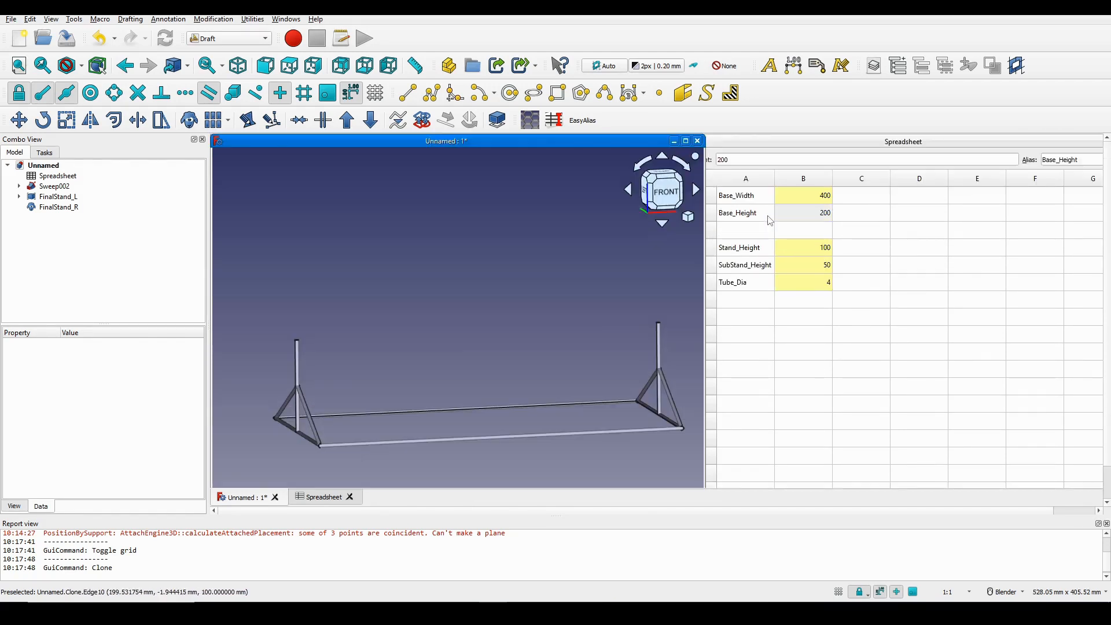
pyautogui.click(787, 249)
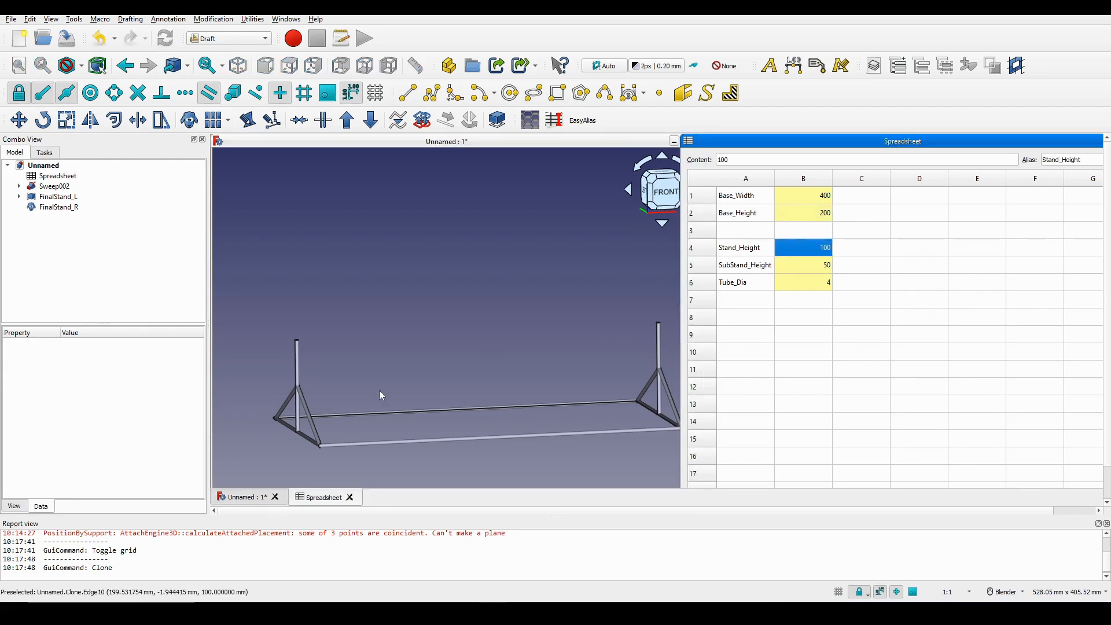
pyautogui.doubleClick(812, 253)
pyautogui.write('300')
pyautogui.press('Return')
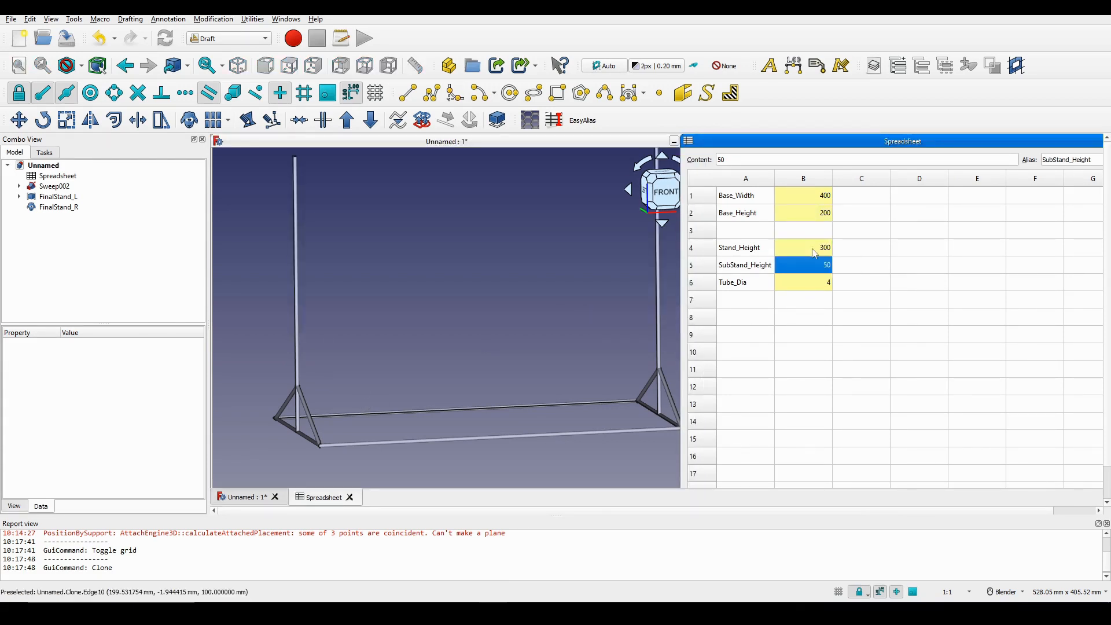
pyautogui.scroll(-3, 617, 353)
pyautogui.scroll(1, 618, 330)
pyautogui.keyDown('shift'); pyautogui.moveTo(589, 316); pyautogui.dragTo(534, 307, button='middle'); pyautogui.keyUp('shift')
# Switch to the Sketcher workbench and create a new sketch on the XZ-Plane, seen from the front
pyautogui.click(226, 38)
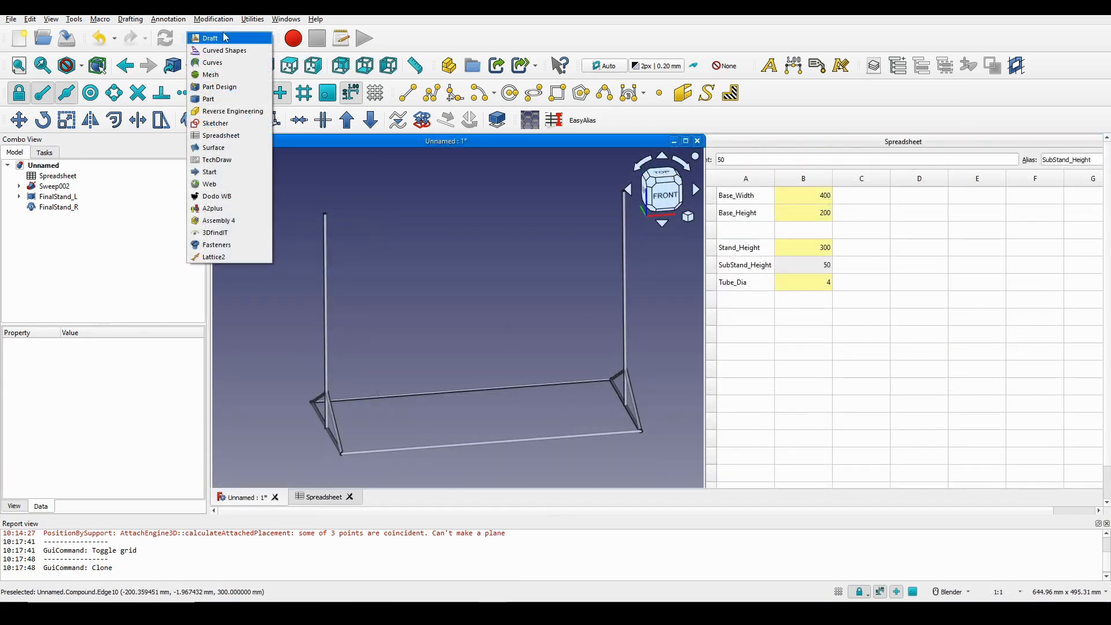
pyautogui.click(229, 125)
pyautogui.keyDown('shift'); pyautogui.moveTo(489, 223); pyautogui.dragTo(466, 242, button='middle'); pyautogui.keyUp('shift')
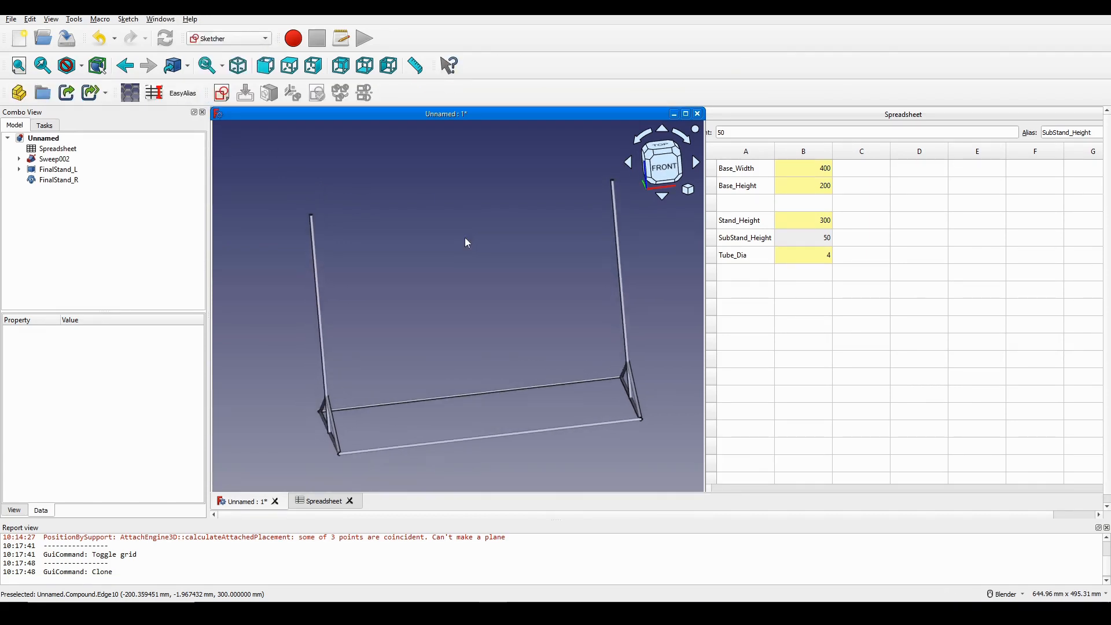
pyautogui.click(666, 167)
pyautogui.keyDown('shift'); pyautogui.moveTo(580, 240); pyautogui.dragTo(552, 250, button='middle'); pyautogui.keyUp('shift')
pyautogui.click(221, 93)
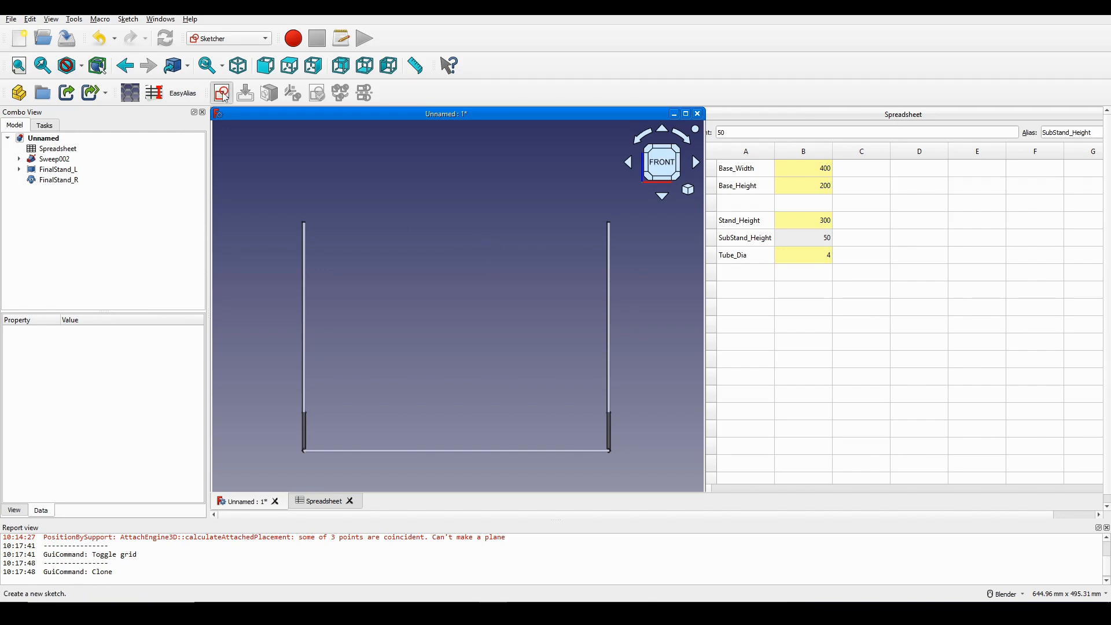
pyautogui.click(529, 289)
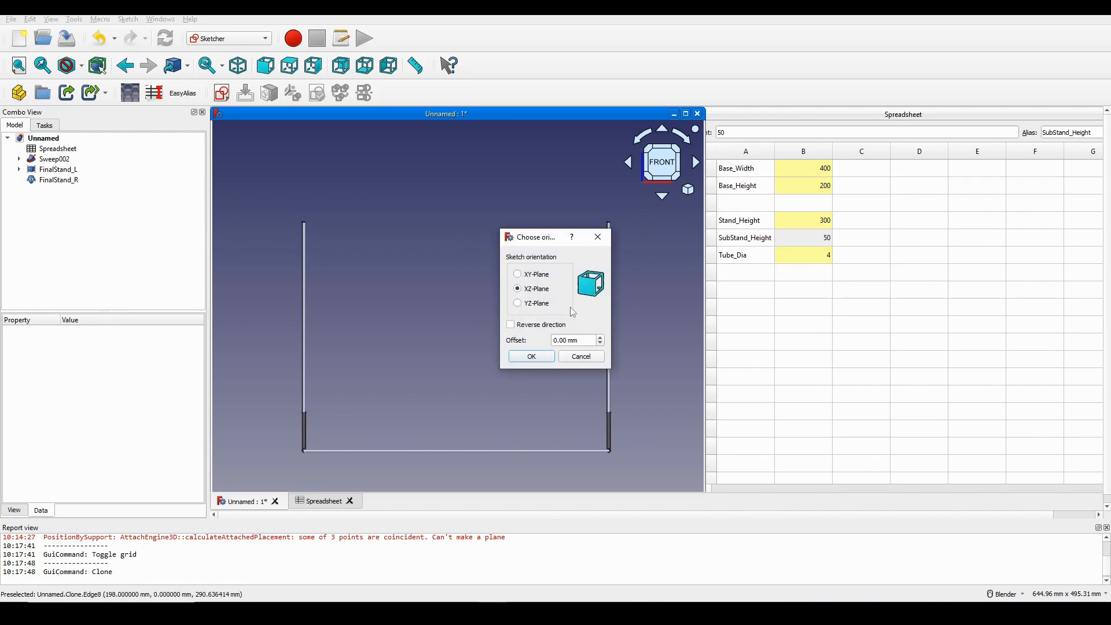
pyautogui.click(522, 354)
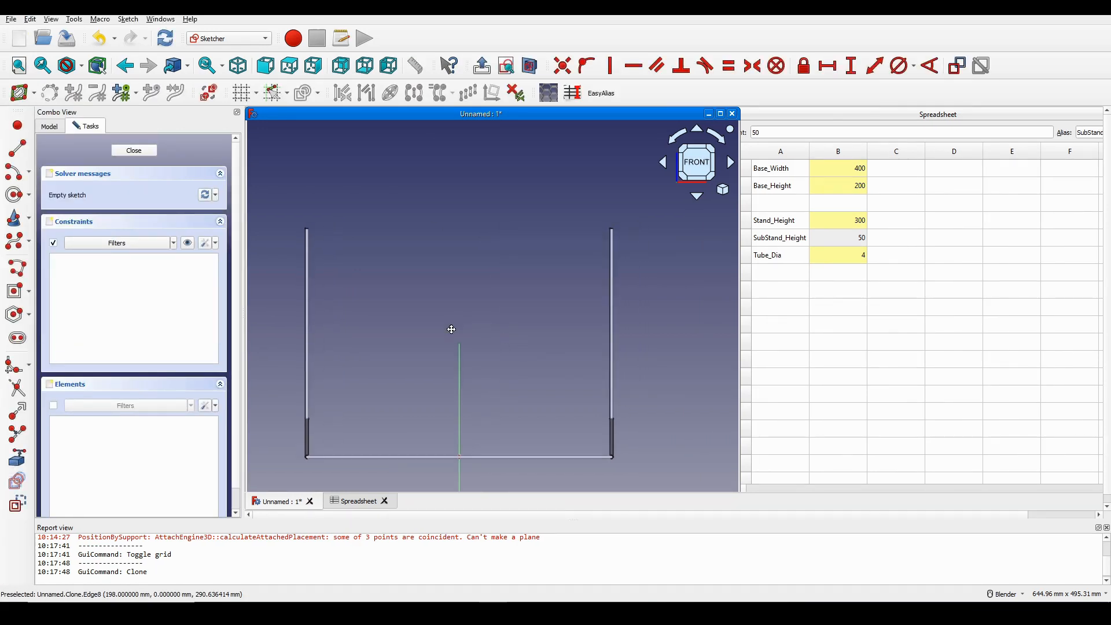
# Draw a centred rectangle about 301 mm wide between the upper parts of the two stands, its centre near the vertical axis
pyautogui.click(20, 291)
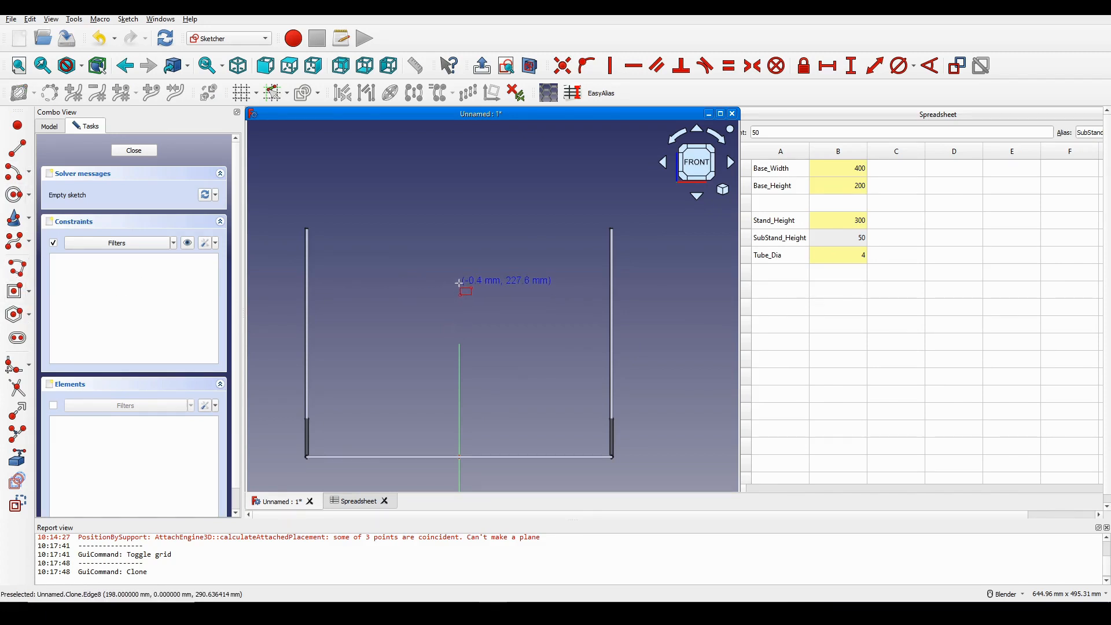
pyautogui.click(345, 315)
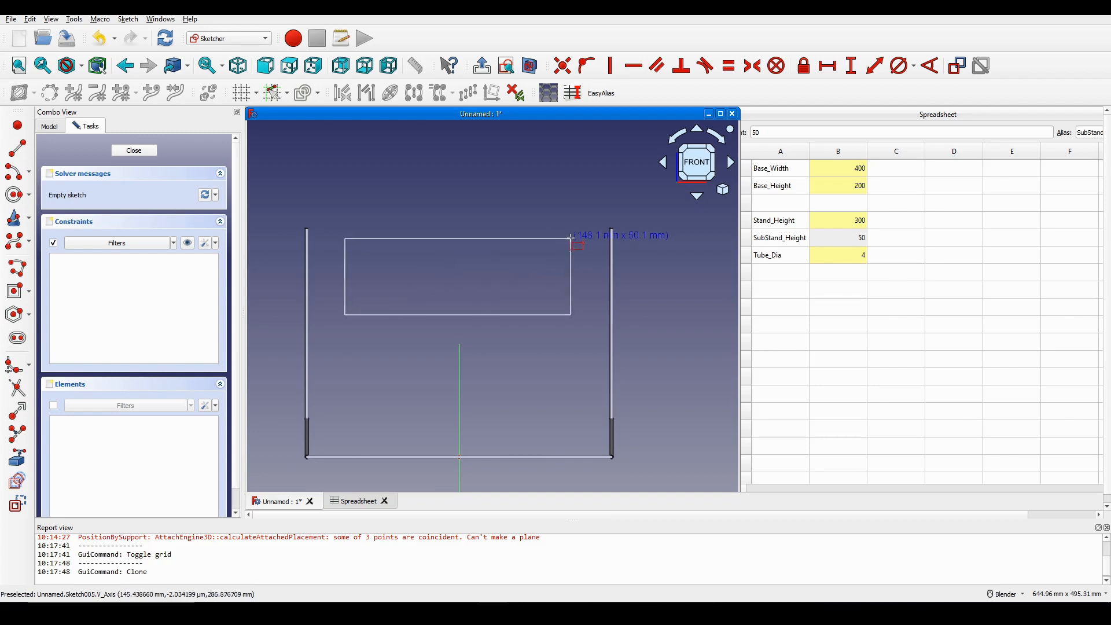
pyautogui.click(571, 236)
pyautogui.scroll(-2, 551, 326)
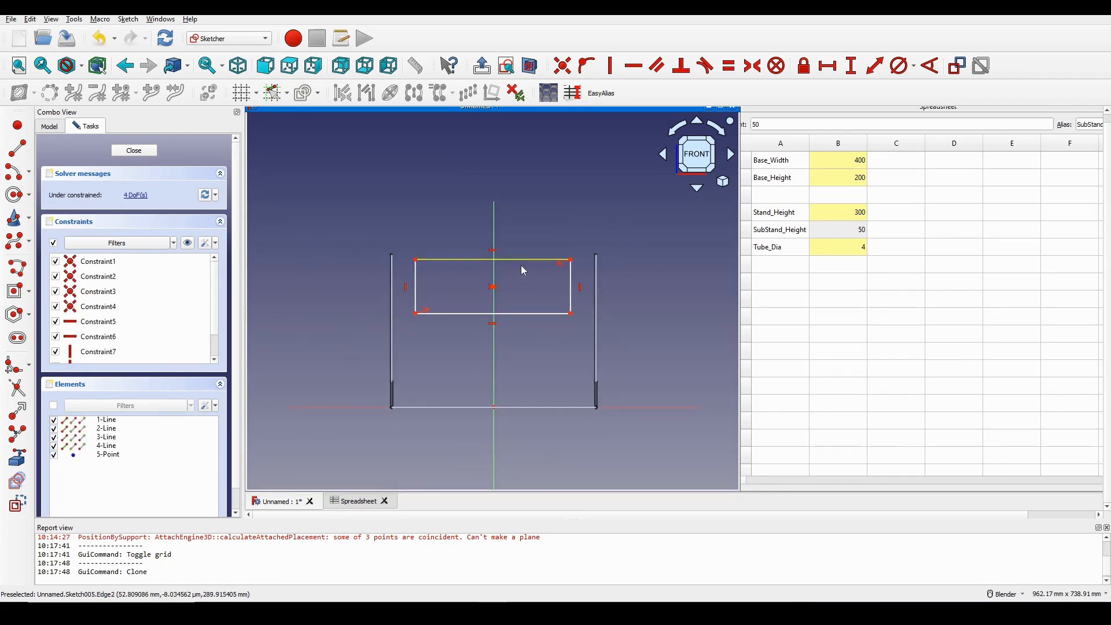
# Constrain the rectangle's centre point onto the vertical axis and shift it slightly upward along that axis
pyautogui.scroll(2, 498, 249)
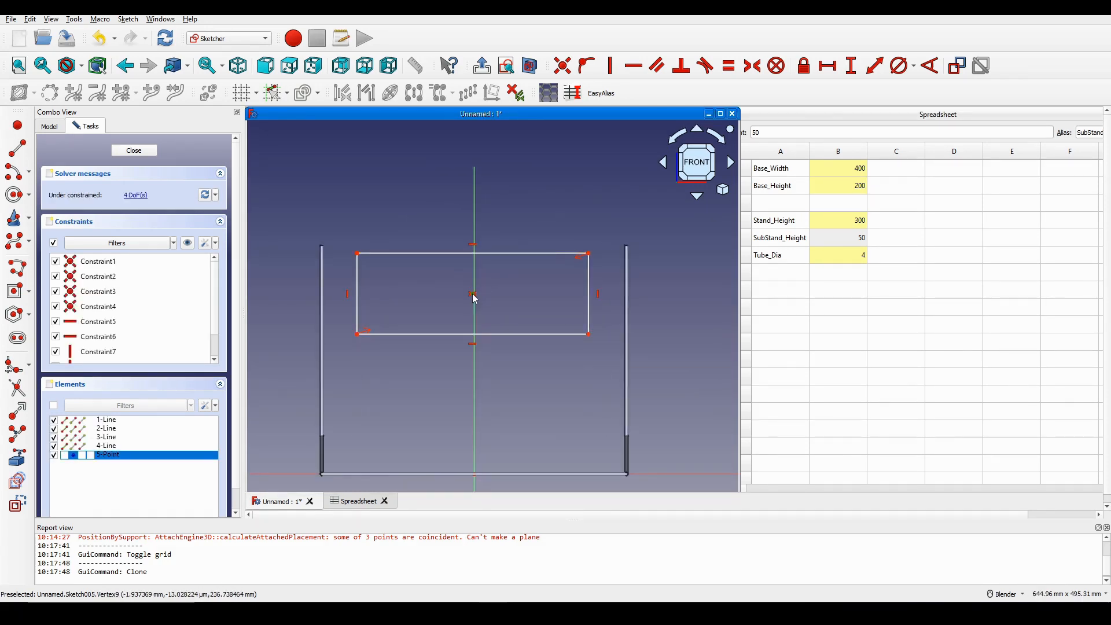
pyautogui.keyDown('shift'); pyautogui.moveTo(460, 327); pyautogui.dragTo(462, 277, button='middle'); pyautogui.keyUp('shift')
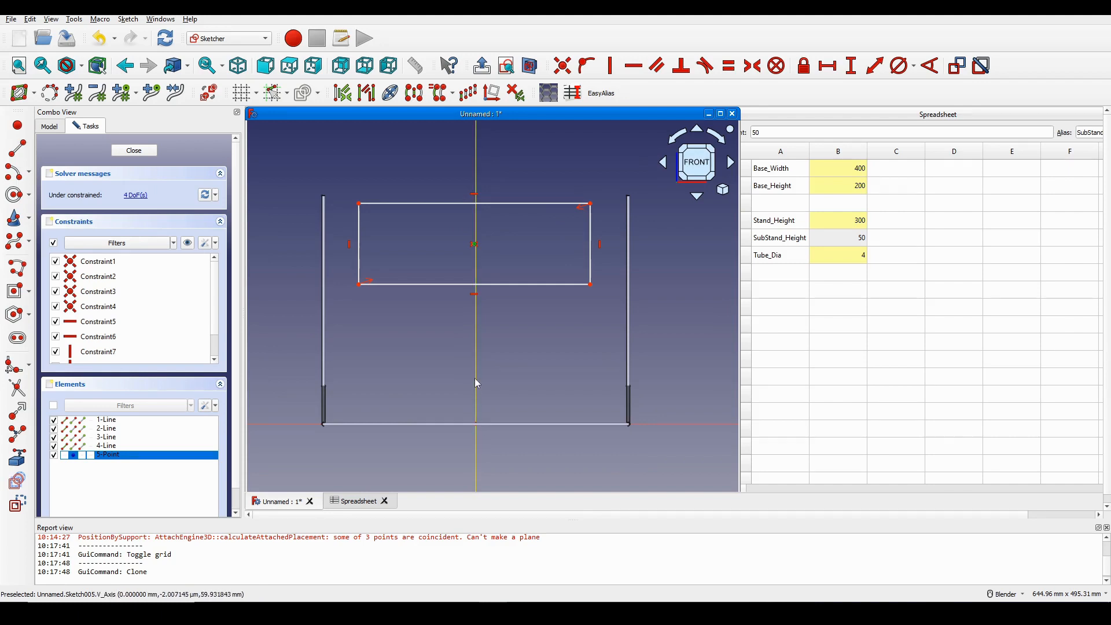
pyautogui.keyDown('shift'); pyautogui.moveTo(486, 255); pyautogui.dragTo(504, 271, button='middle'); pyautogui.keyUp('shift')
pyautogui.press('o')
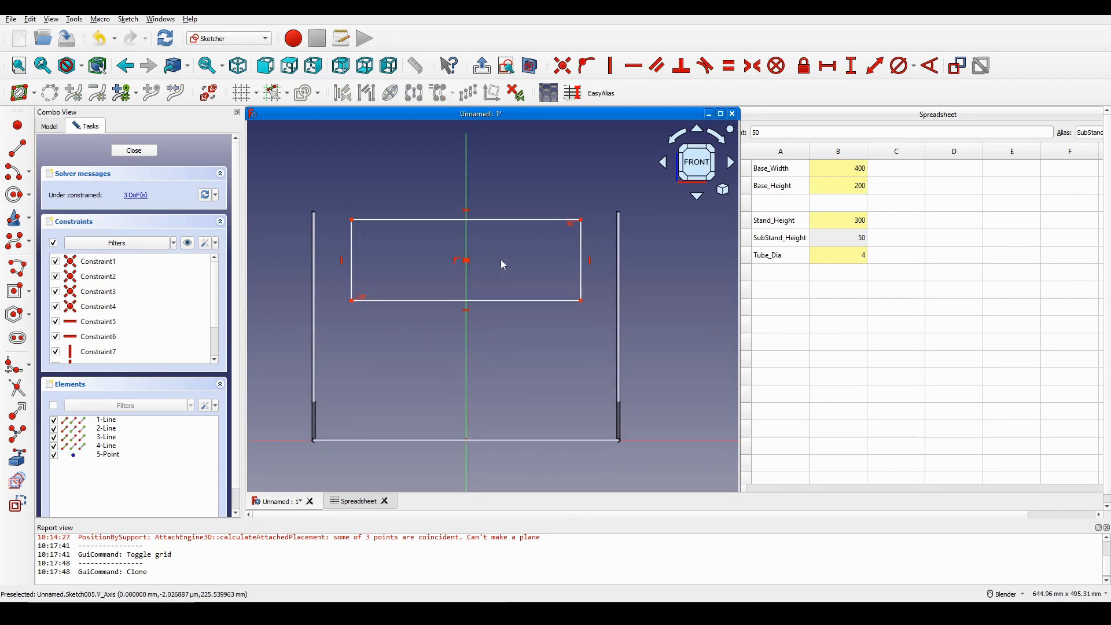
pyautogui.scroll(1, 480, 268)
pyautogui.moveTo(464, 258)
pyautogui.mouseDown()
pyautogui.moveTo(470, 244)
pyautogui.moveTo(465, 252)
pyautogui.mouseUp()
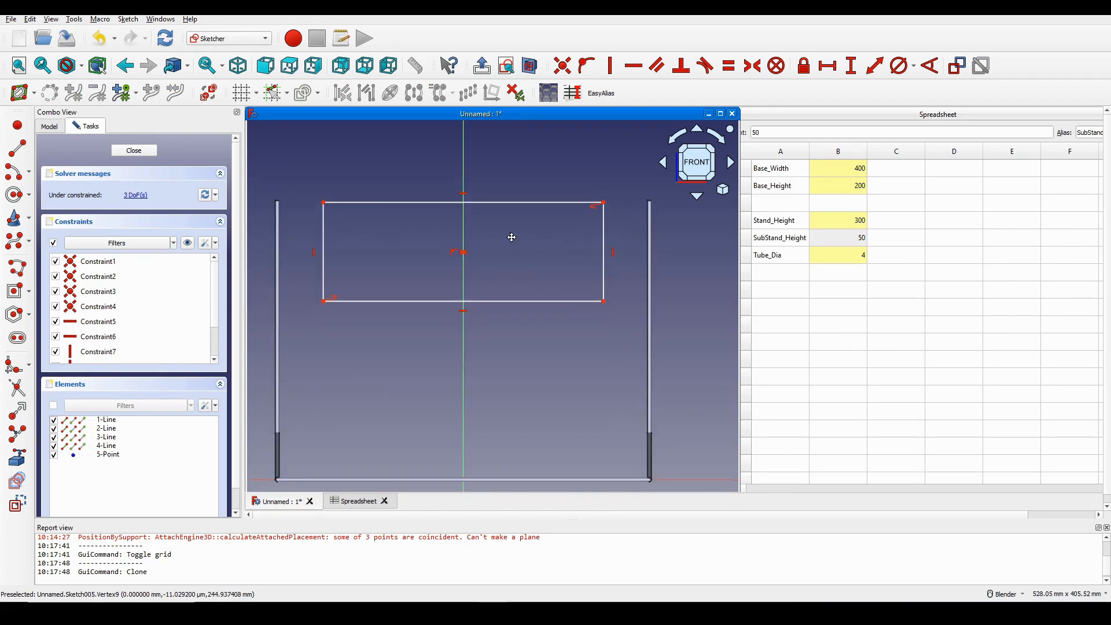
pyautogui.moveTo(490, 233)
pyautogui.keyDown('shift'); pyautogui.mouseDown(button='middle')
pyautogui.moveTo(488, 254)
pyautogui.moveTo(528, 268)
pyautogui.moveTo(518, 279)
pyautogui.mouseUp(button='middle'); pyautogui.keyUp('shift')
# Dimension the horizontal length of the rectangle's top edge with the formula Spreadsheet.Base_Width
pyautogui.click(491, 224)
pyautogui.scroll(-4, 542, 234)
pyautogui.scroll(3, 541, 234)
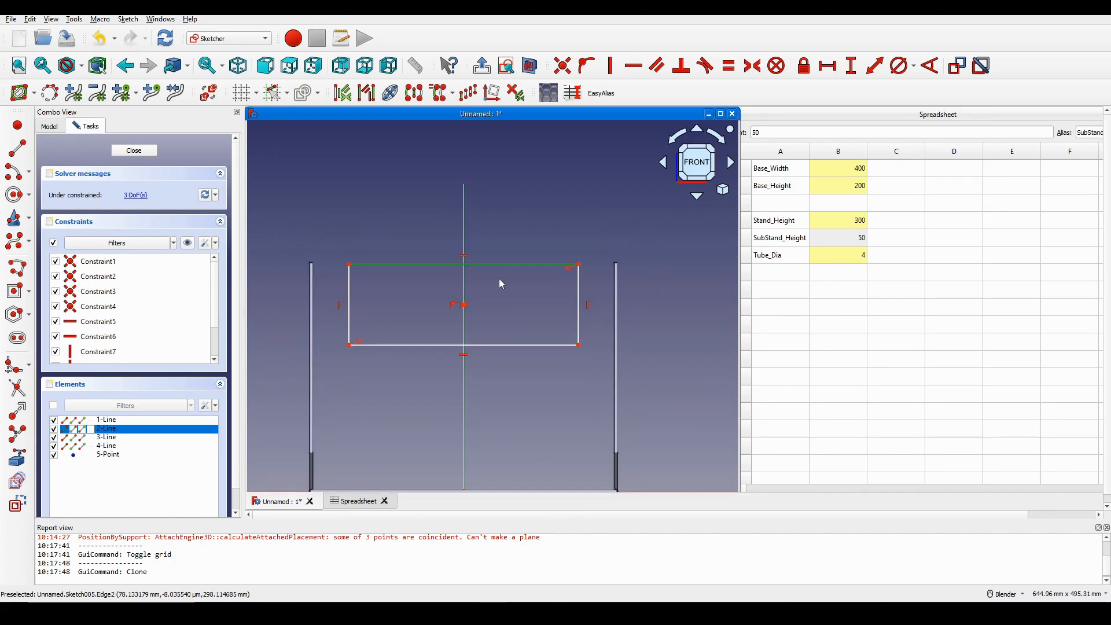
pyautogui.press('l')
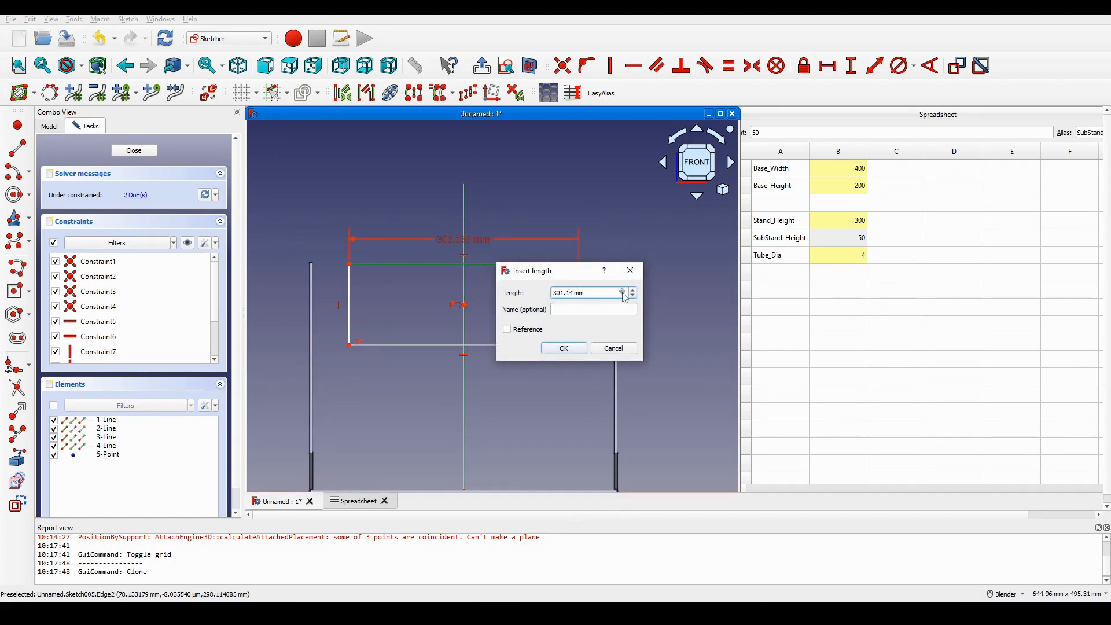
pyautogui.click(621, 293)
pyautogui.moveTo(592, 280); pyautogui.dragTo(440, 283)
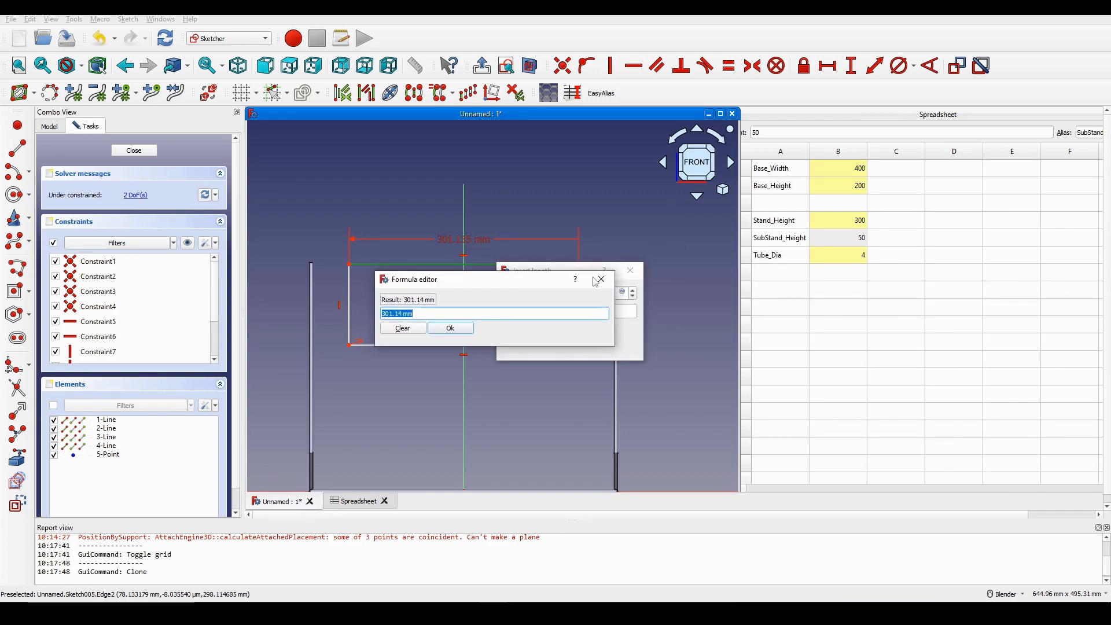
pyautogui.write('Spreadsheet.')
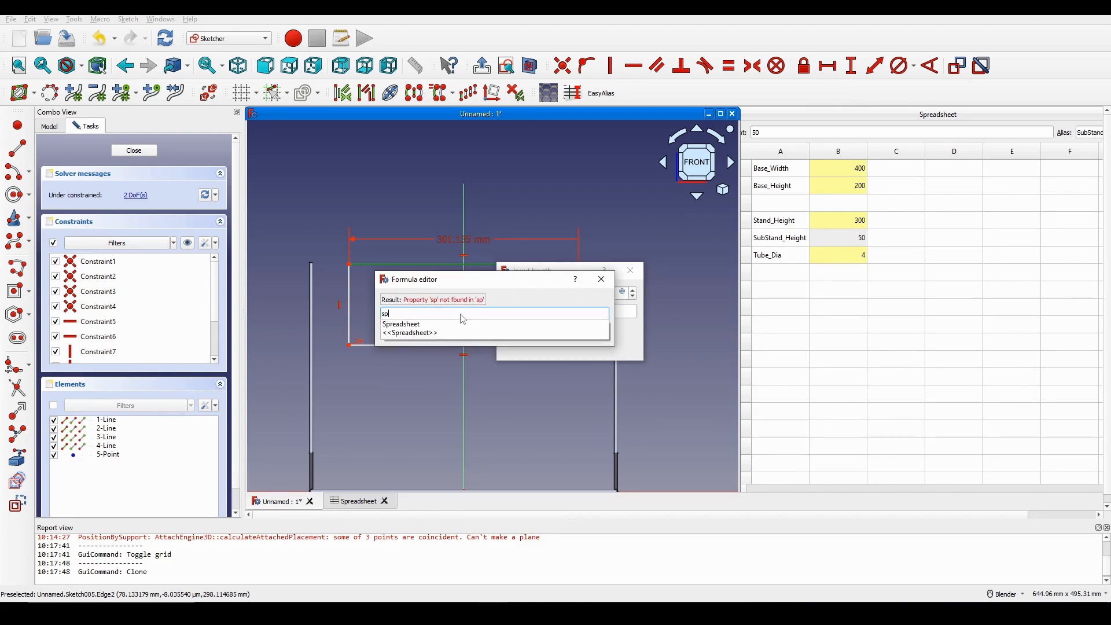
pyautogui.write('base')
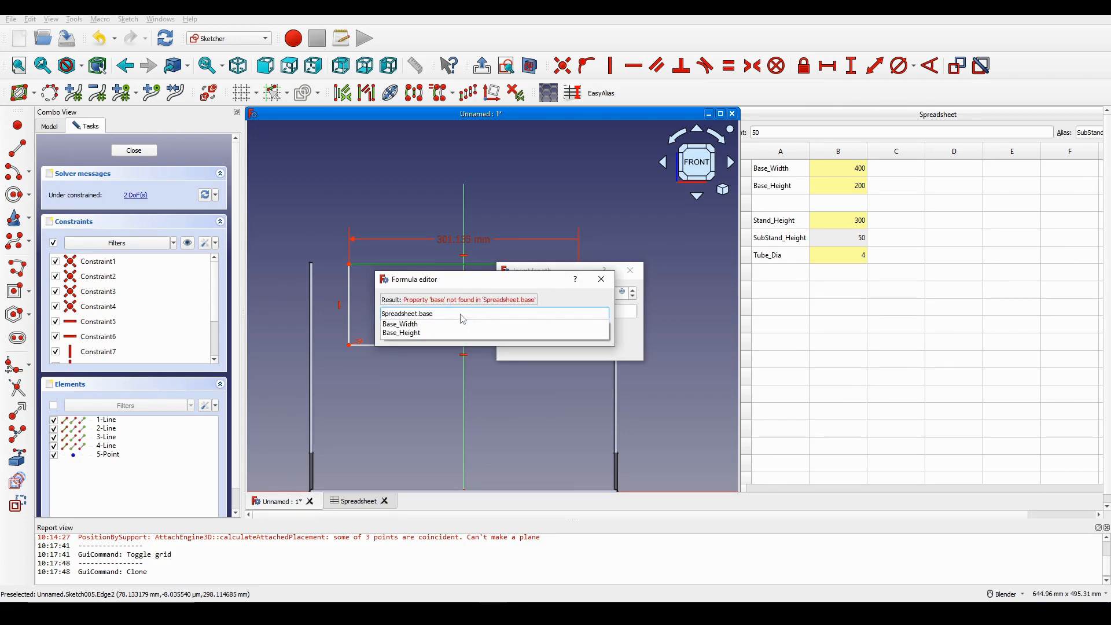
pyautogui.press('Down')
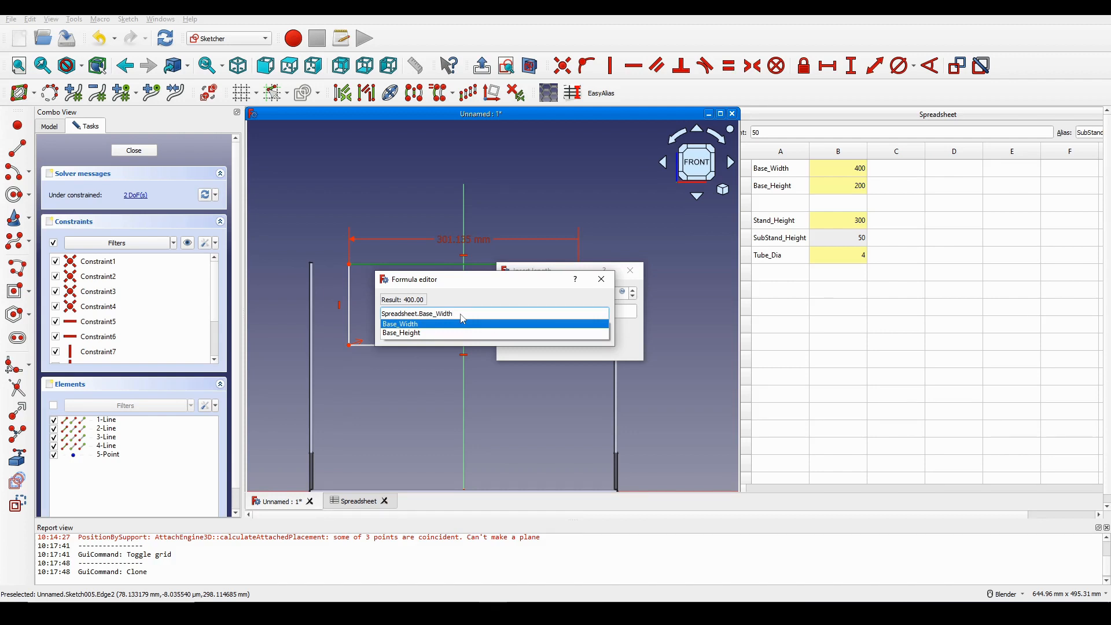
pyautogui.press('Return')
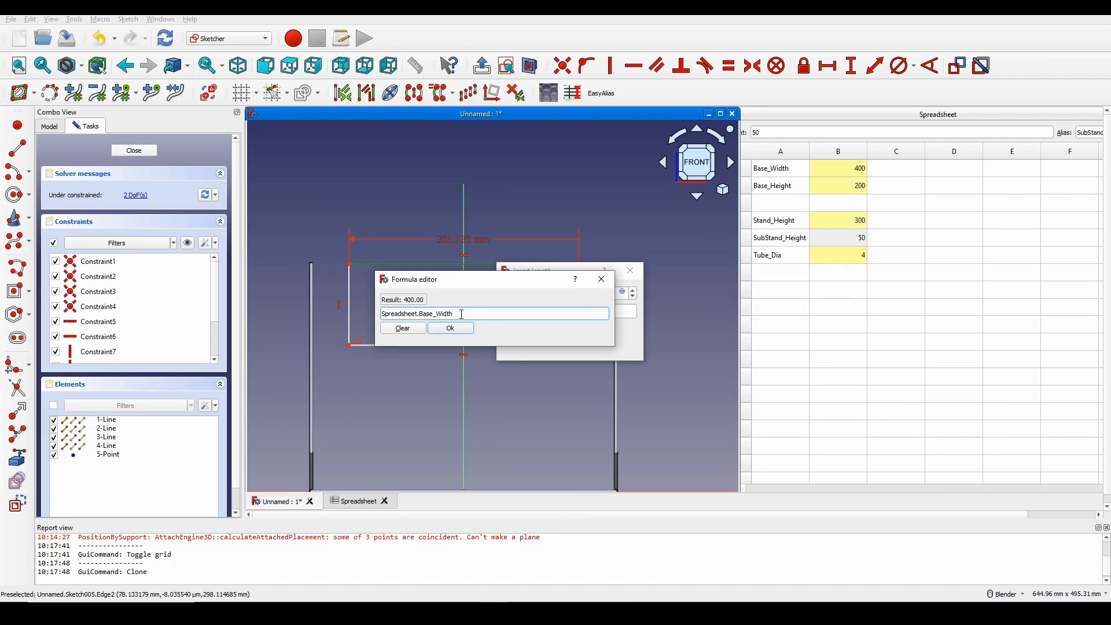
pyautogui.press('Return')
pyautogui.press('Return')
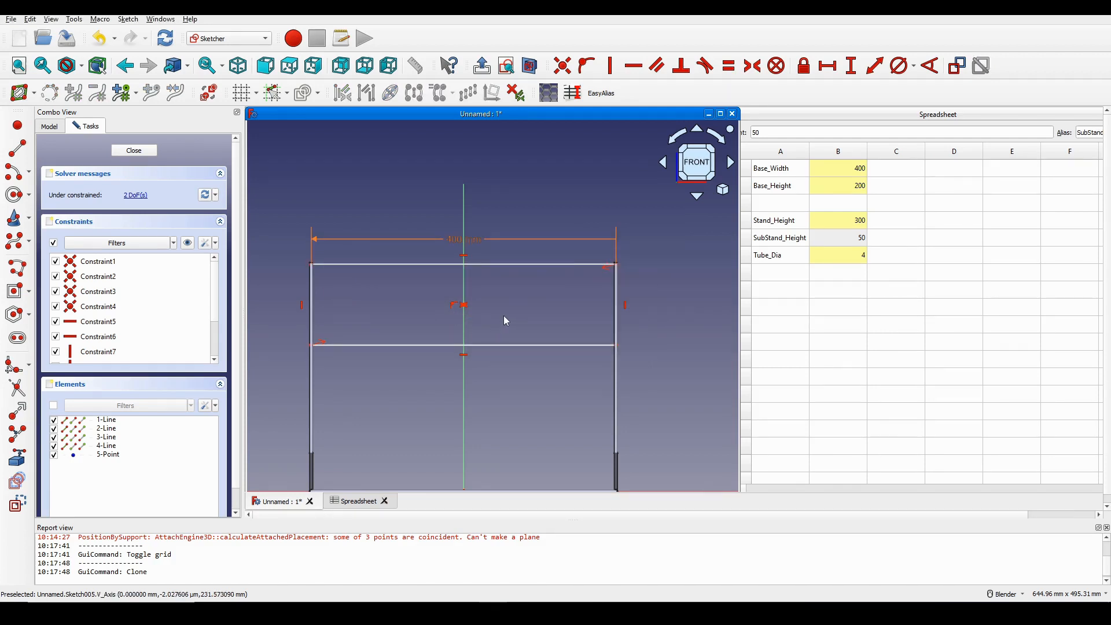
# Dimension the vertical distance from the horizontal axis to the rectangle's top edge with the formula Spreadsheet.Stand_Height
pyautogui.moveTo(513, 317)
pyautogui.mouseDown(button='middle')
pyautogui.moveTo(461, 310)
pyautogui.moveTo(532, 299)
pyautogui.moveTo(496, 310)
pyautogui.moveTo(508, 285)
pyautogui.moveTo(493, 291)
pyautogui.moveTo(503, 252)
pyautogui.mouseUp(button='middle')
pyautogui.click(700, 157)
pyautogui.scroll(2, 503, 254)
pyautogui.keyDown('shift'); pyautogui.moveTo(560, 275); pyautogui.dragTo(562, 277, button='middle'); pyautogui.keyUp('shift')
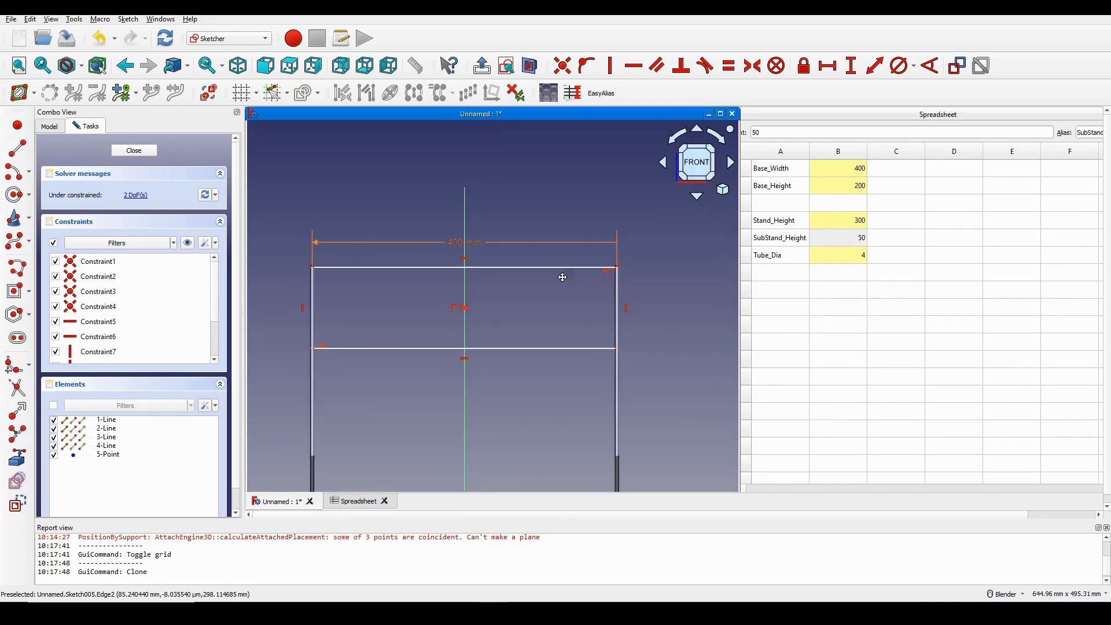
pyautogui.keyDown('shift'); pyautogui.moveTo(562, 277); pyautogui.dragTo(491, 251); pyautogui.keyUp('shift')
pyautogui.click(545, 241)
pyautogui.keyDown('shift'); pyautogui.moveTo(491, 298); pyautogui.dragTo(515, 248, button='middle'); pyautogui.keyUp('shift')
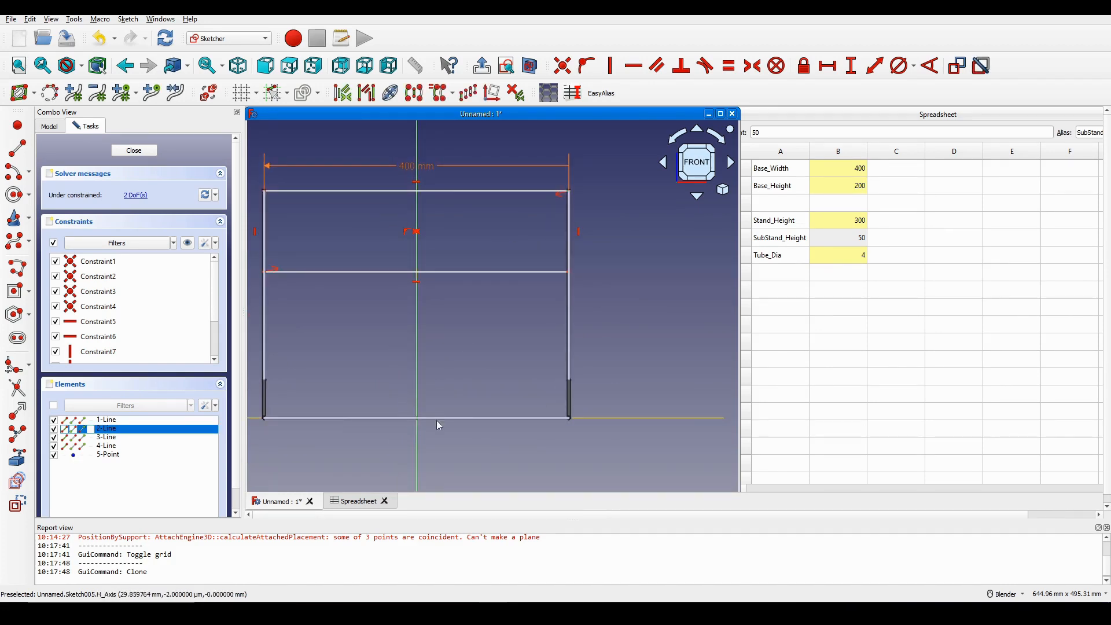
pyautogui.keyDown('shift'); pyautogui.moveTo(457, 334); pyautogui.dragTo(461, 348, button='middle'); pyautogui.keyUp('shift')
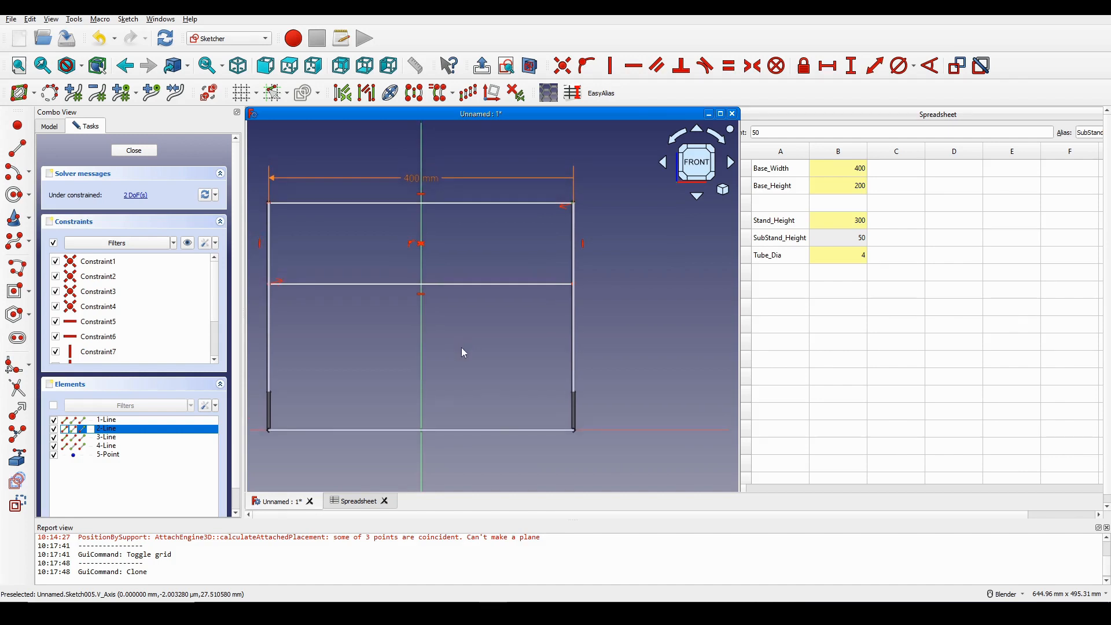
pyautogui.press('i')
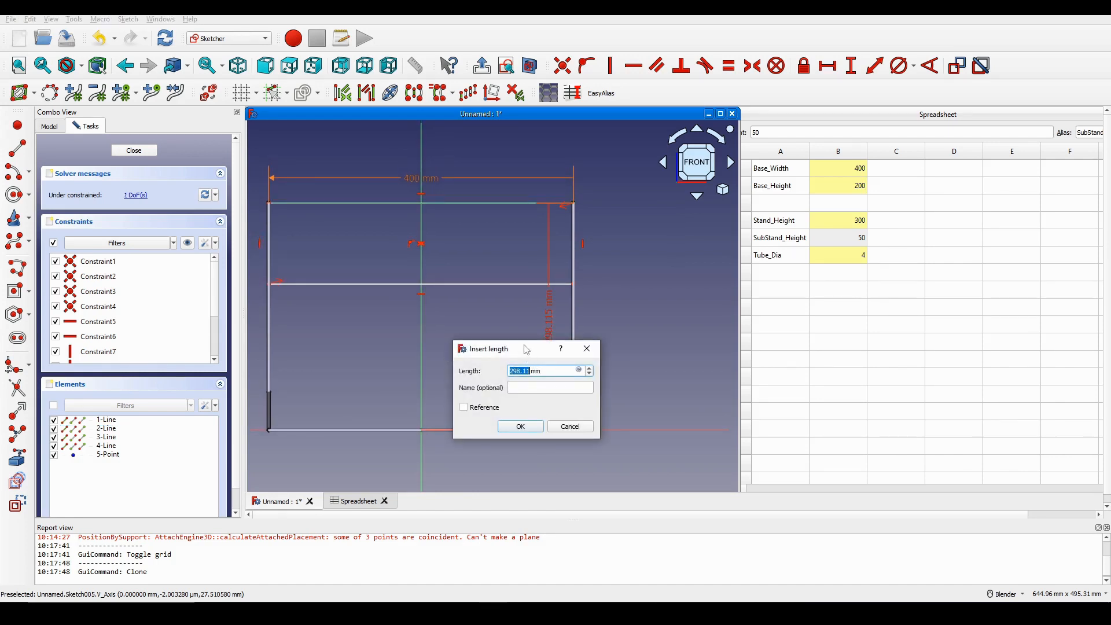
pyautogui.moveTo(380, 319); pyautogui.dragTo(379, 319)
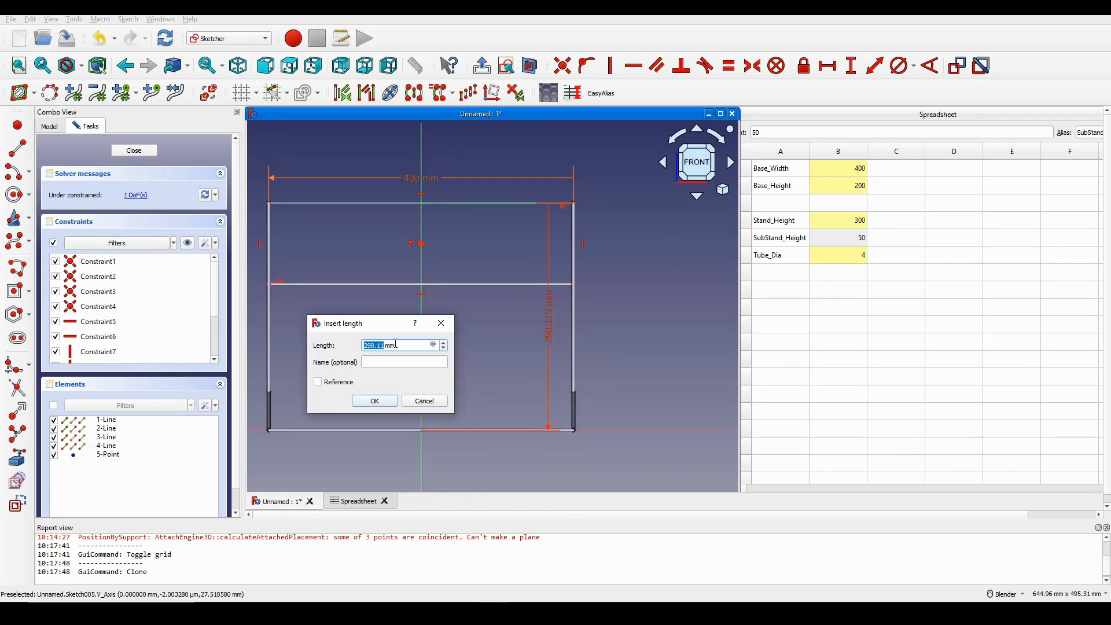
pyautogui.click(432, 345)
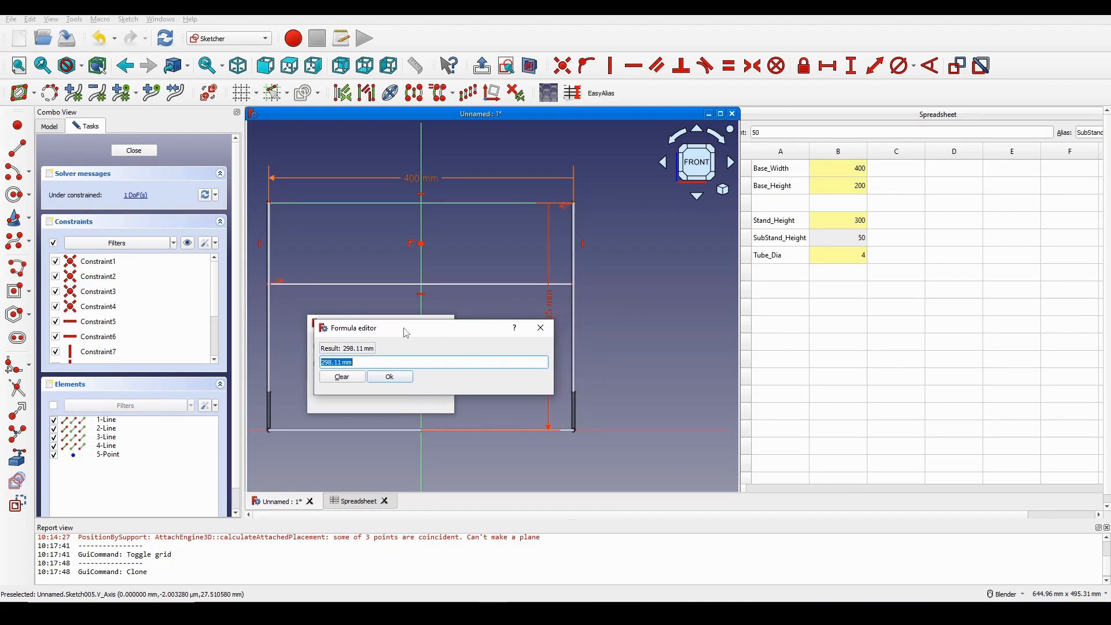
pyautogui.write('sp')
pyautogui.press('Down')
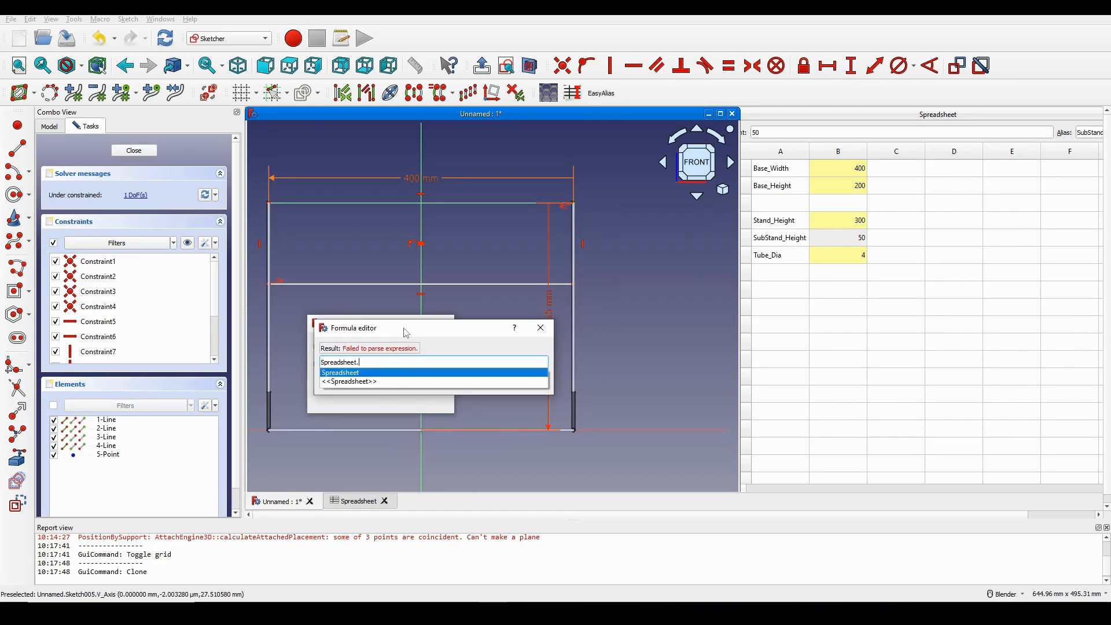
pyautogui.write('Stand')
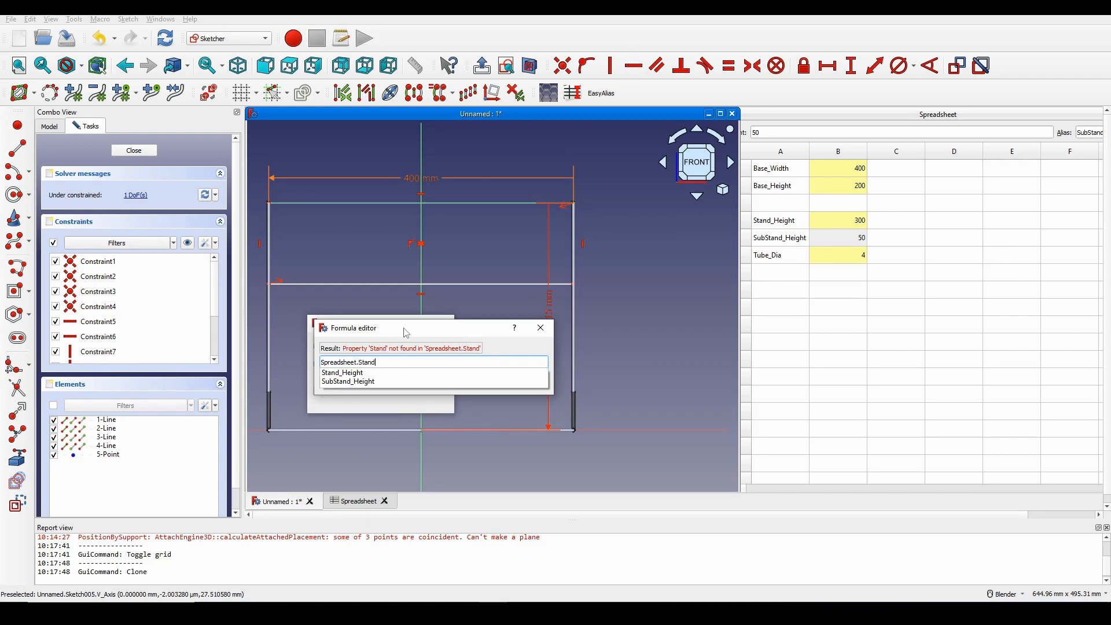
pyautogui.press('Down')
pyautogui.press('Return')
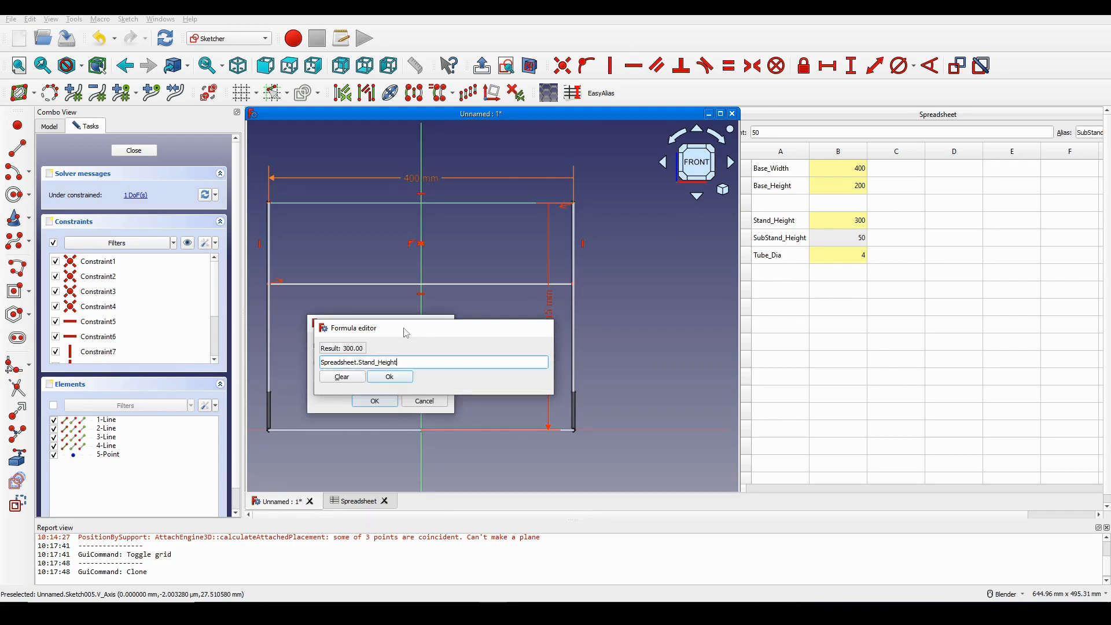
pyautogui.press('Return')
pyautogui.press('Return')
# Move the height dimension outside the frame and inspect how the rectangle lines up with the stand tubes in 3D
pyautogui.scroll(-2, 510, 304)
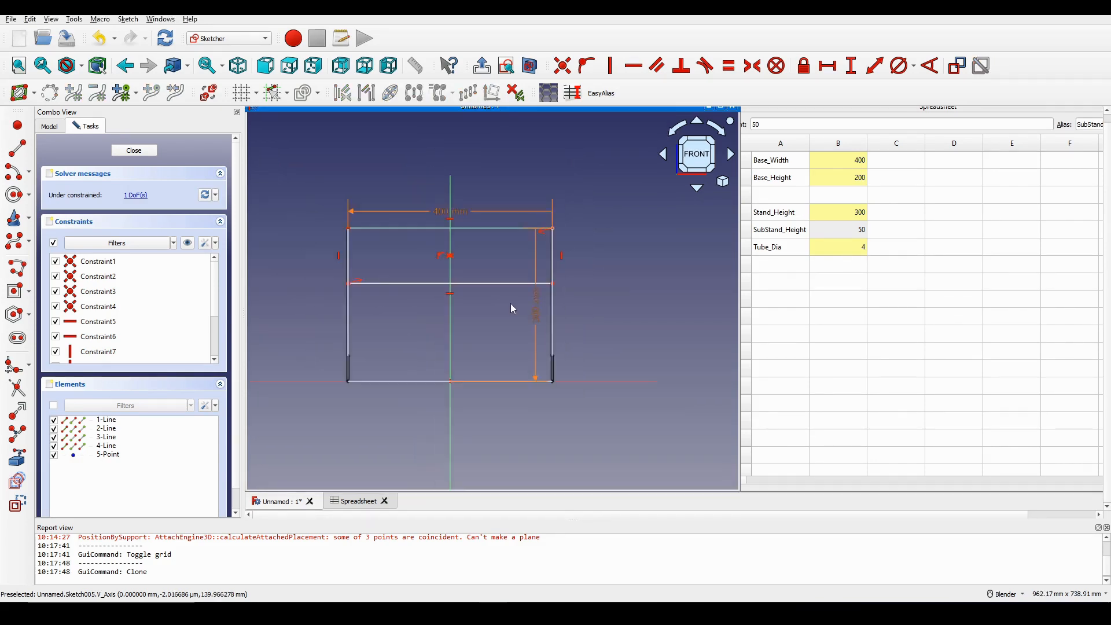
pyautogui.scroll(1, 509, 304)
pyautogui.keyDown('shift'); pyautogui.moveTo(473, 304); pyautogui.dragTo(484, 308, button='middle'); pyautogui.keyUp('shift')
pyautogui.moveTo(550, 333)
pyautogui.mouseDown()
pyautogui.moveTo(658, 347)
pyautogui.moveTo(652, 469)
pyautogui.mouseUp()
pyautogui.keyDown('shift'); pyautogui.moveTo(655, 342); pyautogui.dragTo(667, 329, button='middle'); pyautogui.keyUp('shift')
pyautogui.scroll(-1, 506, 309)
pyautogui.moveTo(505, 309); pyautogui.dragTo(554, 335, button='middle')
pyautogui.keyDown('shift'); pyautogui.moveTo(503, 270); pyautogui.dragTo(560, 326, button='middle'); pyautogui.keyUp('shift')
pyautogui.scroll(2, 544, 320)
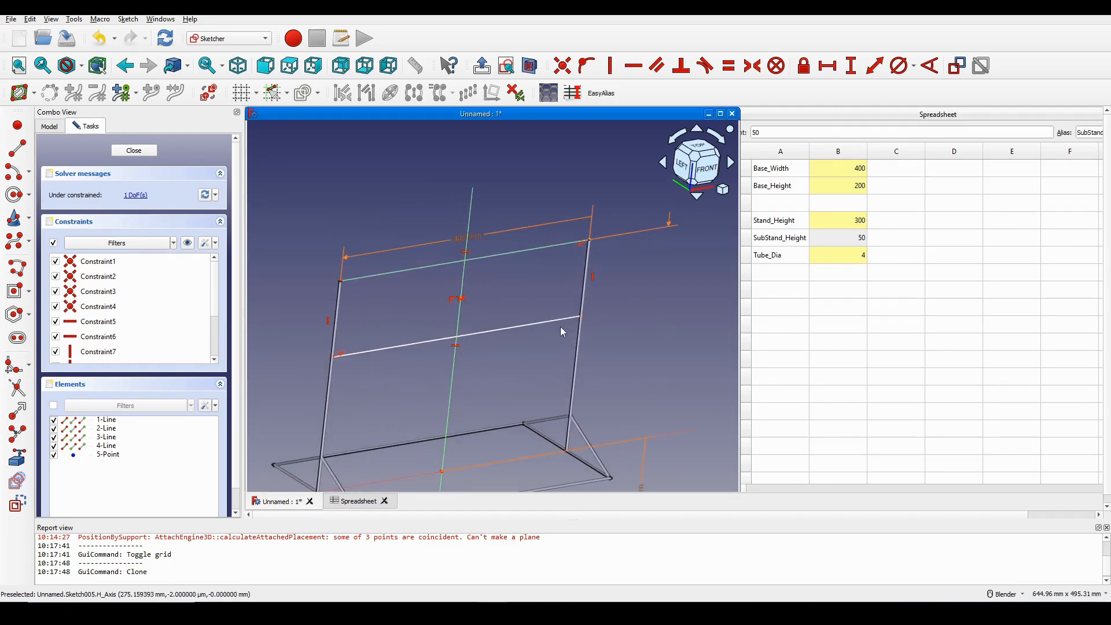
pyautogui.scroll(2, 339, 325)
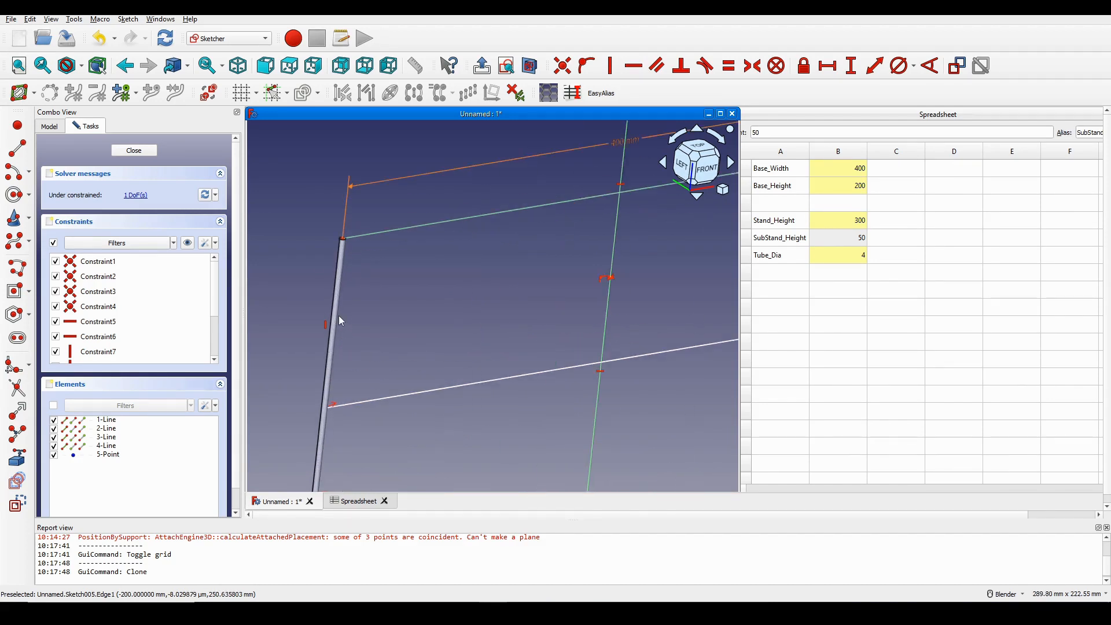
# View the frame sketch from the front and switch the display style to wireframe
pyautogui.scroll(-2, 336, 324)
pyautogui.scroll(3, 541, 282)
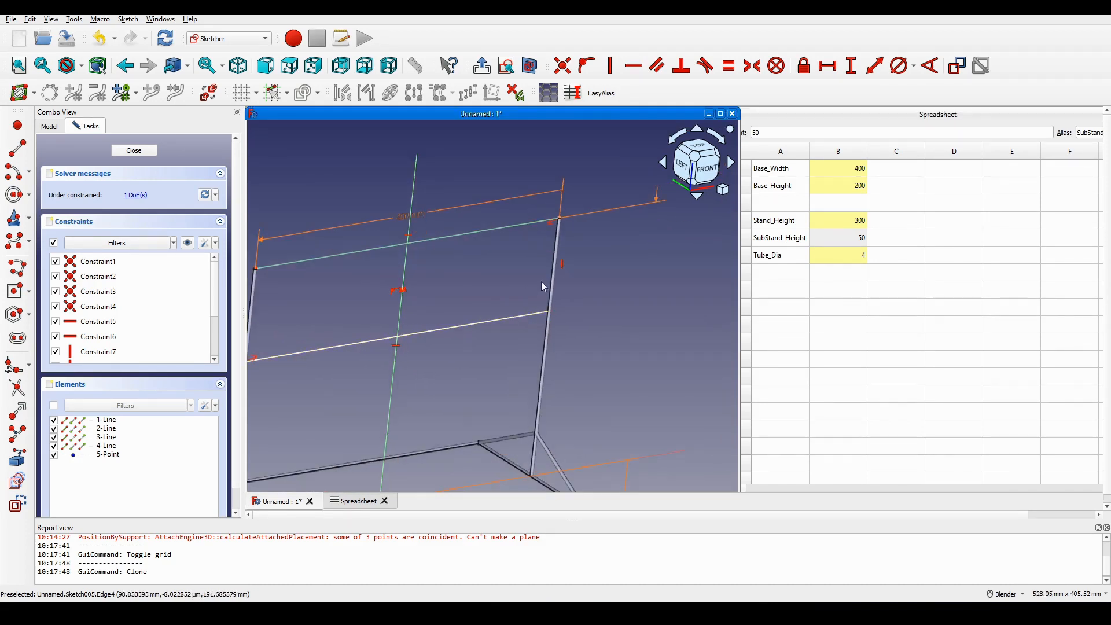
pyautogui.scroll(-2, 554, 280)
pyautogui.moveTo(561, 296); pyautogui.dragTo(533, 299, button='middle')
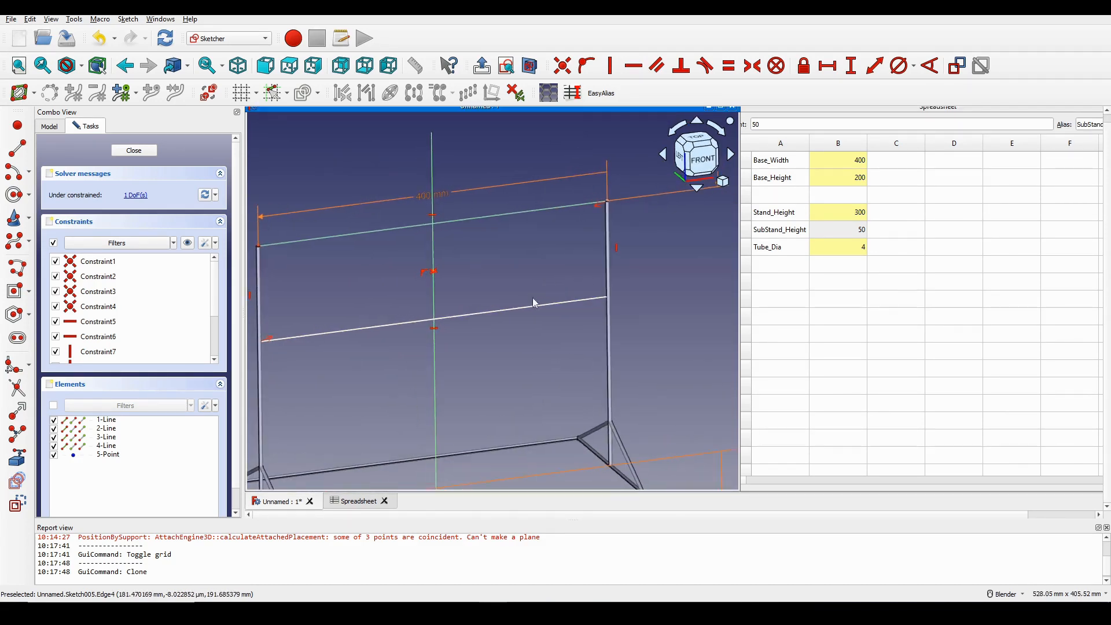
pyautogui.click(709, 163)
pyautogui.keyDown('shift'); pyautogui.moveTo(650, 233); pyautogui.dragTo(596, 220, button='middle'); pyautogui.keyUp('shift')
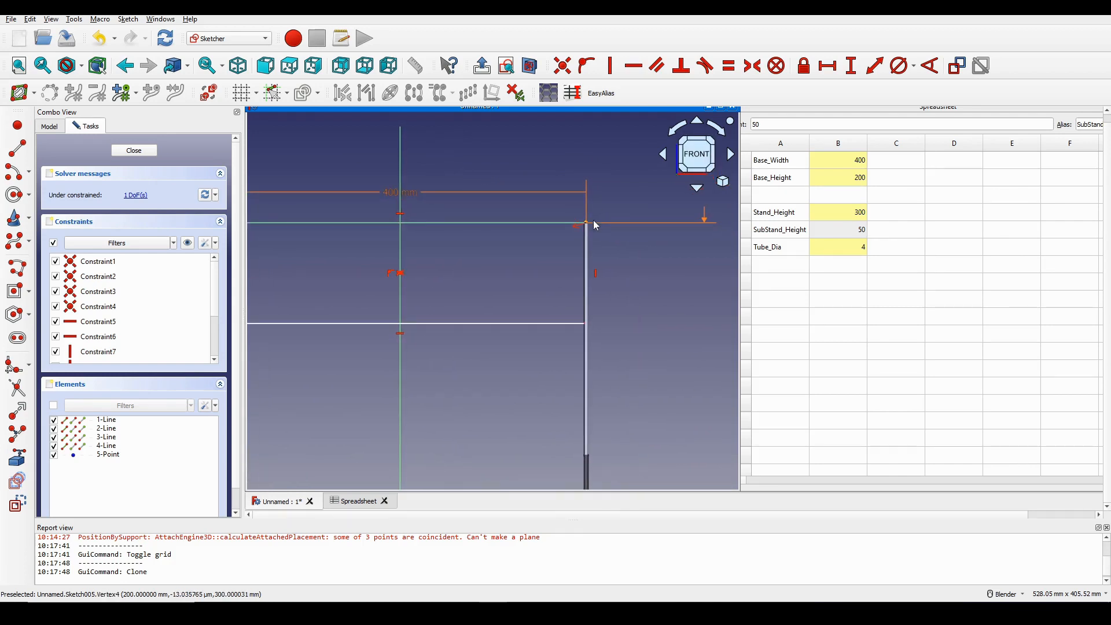
pyautogui.click(82, 66)
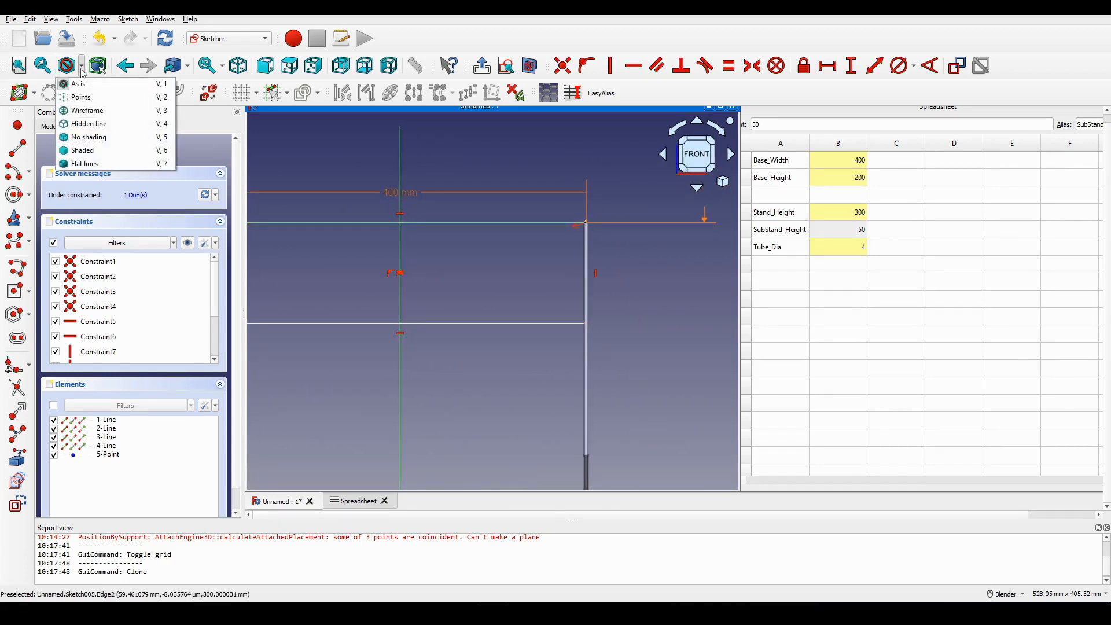
pyautogui.click(100, 113)
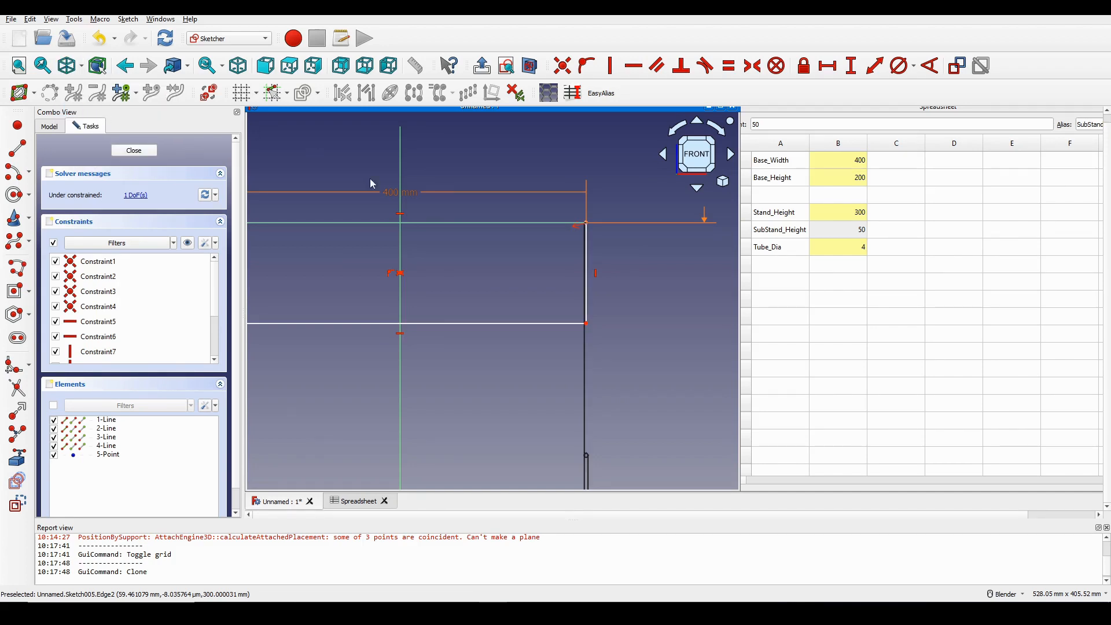
# Add a vertical length dimension to the frame rectangle's right edge and place it outside the frame
pyautogui.keyDown('shift'); pyautogui.moveTo(617, 274); pyautogui.dragTo(574, 262, button='middle'); pyautogui.keyUp('shift')
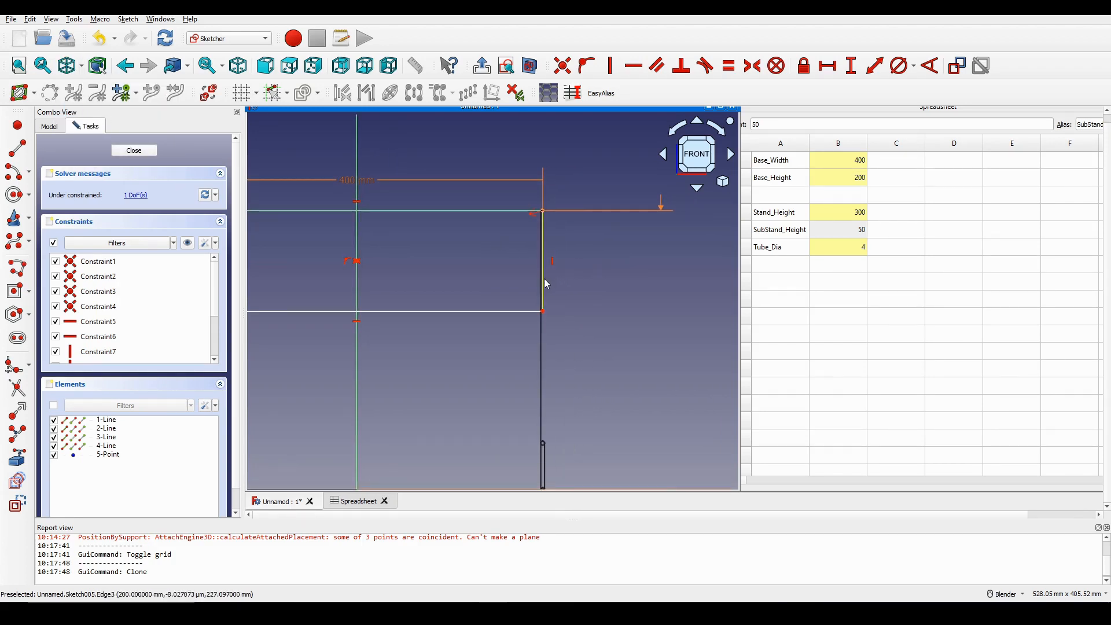
pyautogui.scroll(4, 556, 237)
pyautogui.scroll(-6, 554, 243)
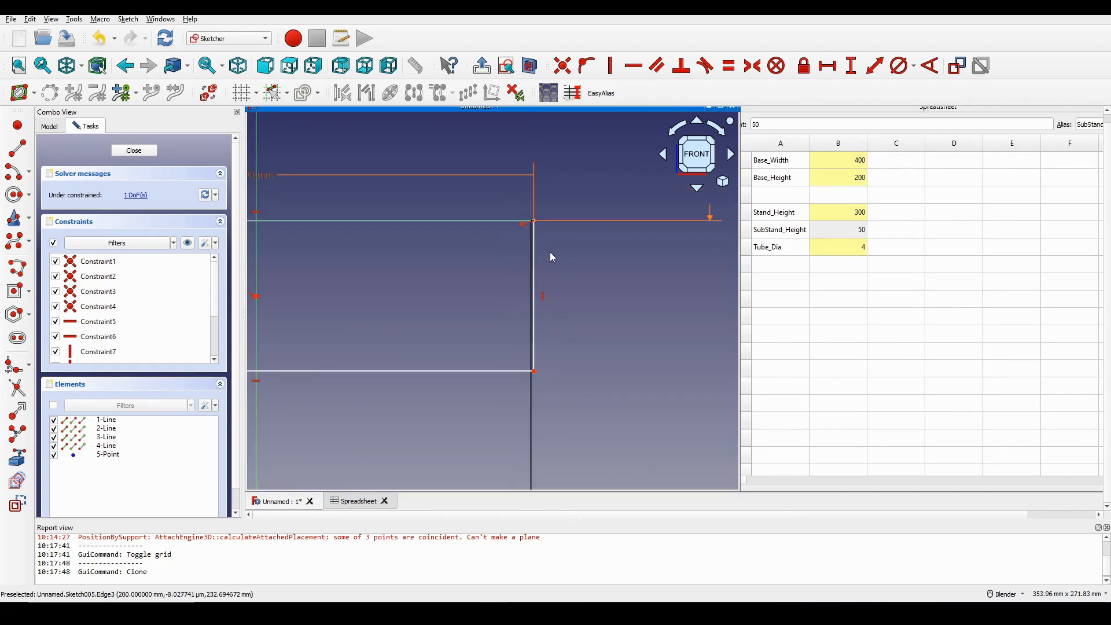
pyautogui.keyDown('shift'); pyautogui.moveTo(550, 252); pyautogui.dragTo(610, 272, button='middle'); pyautogui.keyUp('shift')
pyautogui.scroll(1, 610, 271)
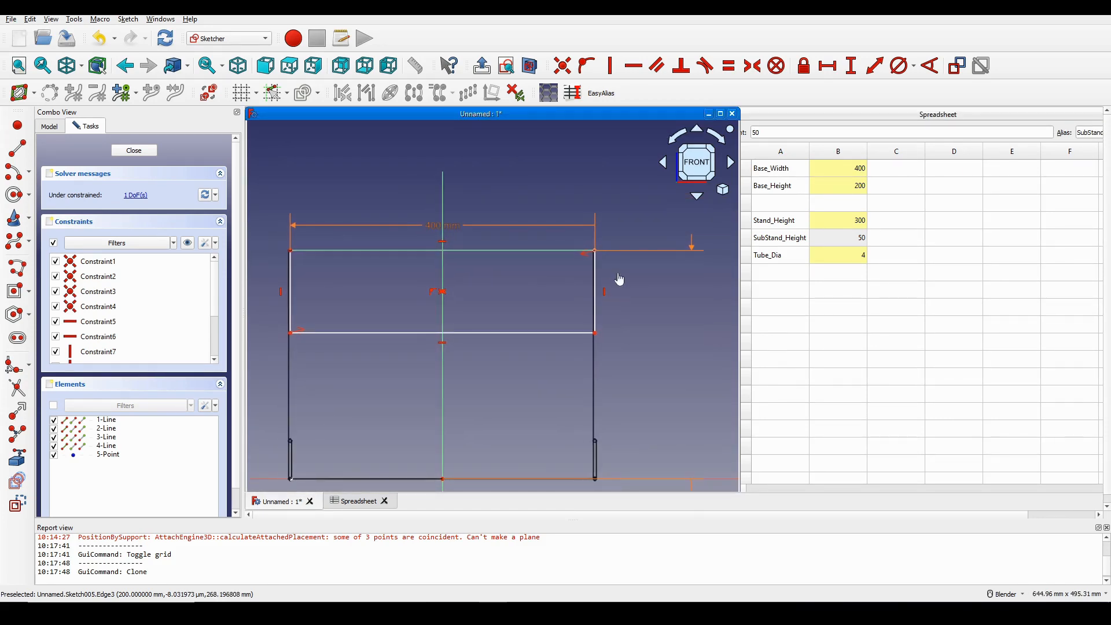
pyautogui.click(596, 294)
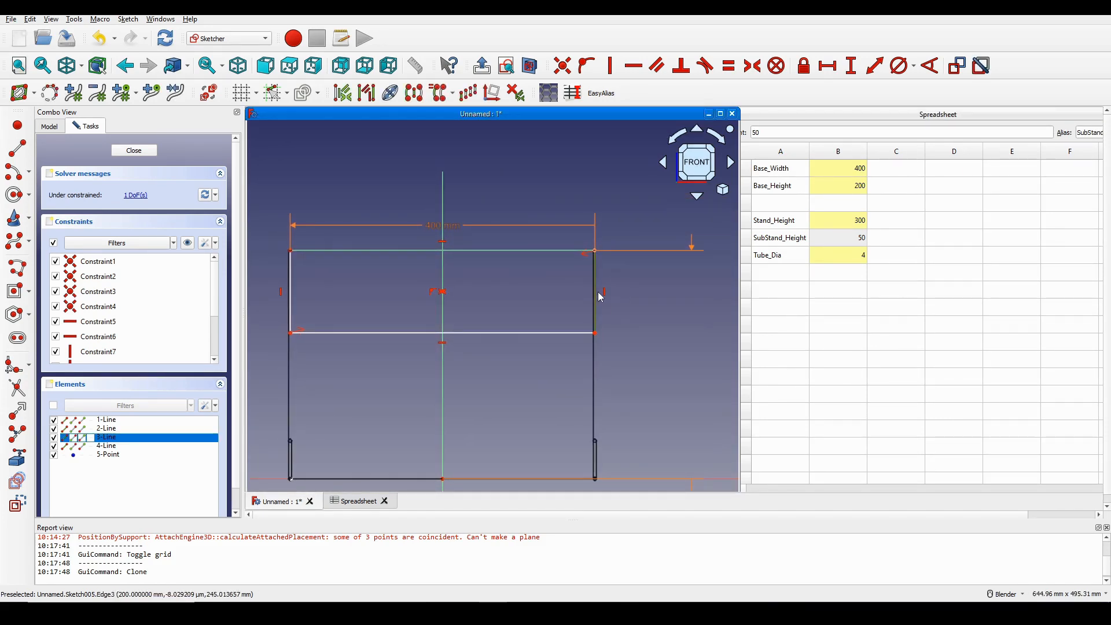
pyautogui.keyDown('shift'); pyautogui.moveTo(631, 296); pyautogui.dragTo(613, 268, button='middle'); pyautogui.keyUp('shift')
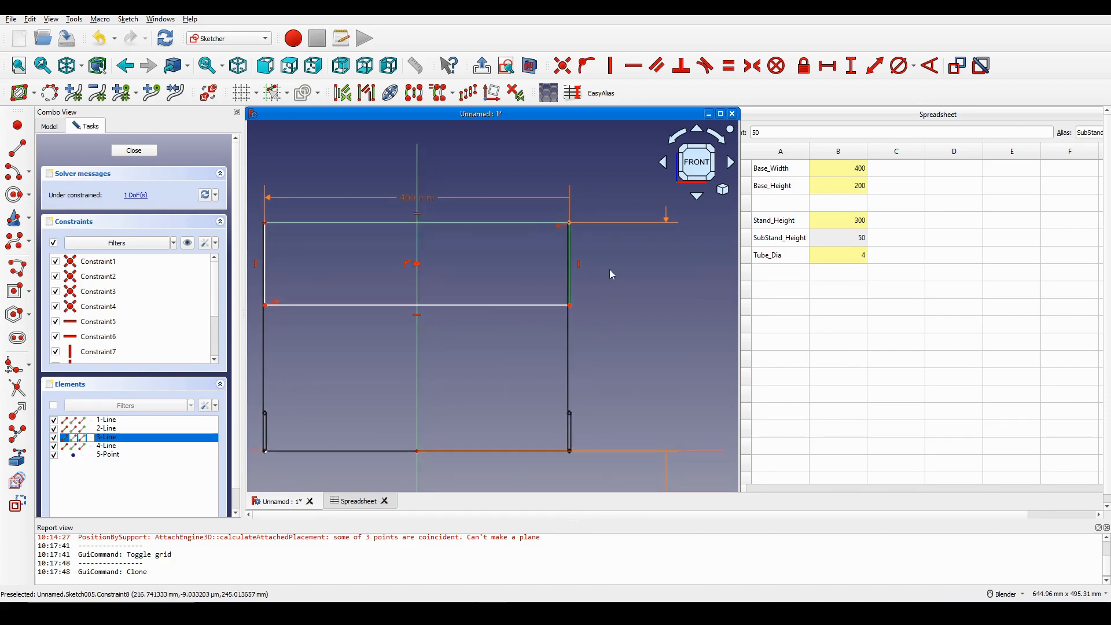
pyautogui.press('i')
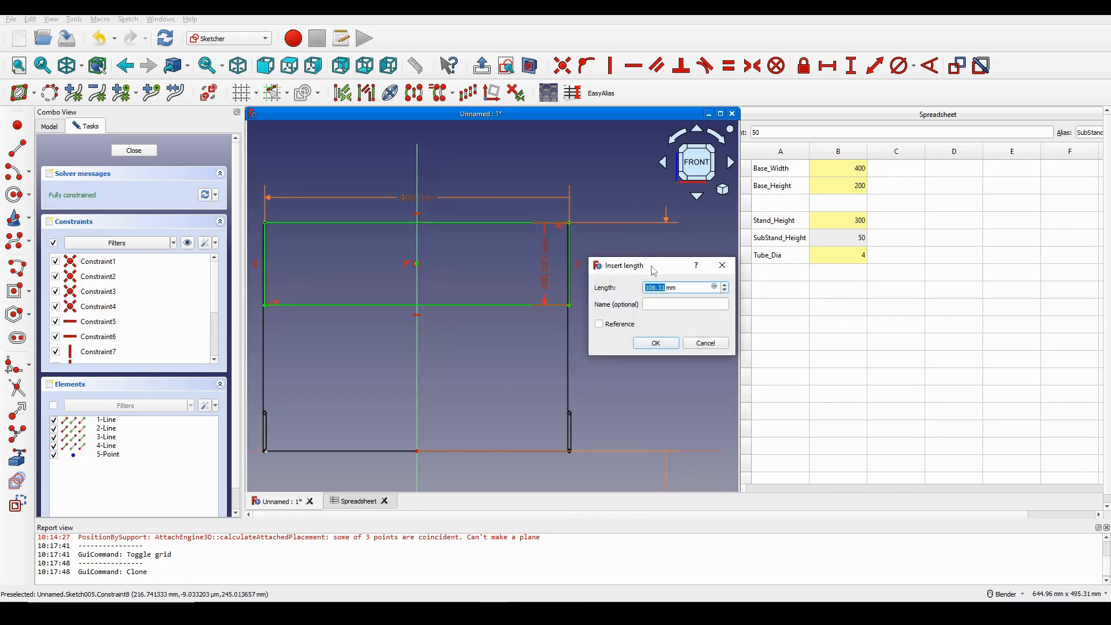
pyautogui.moveTo(653, 270); pyautogui.dragTo(626, 268)
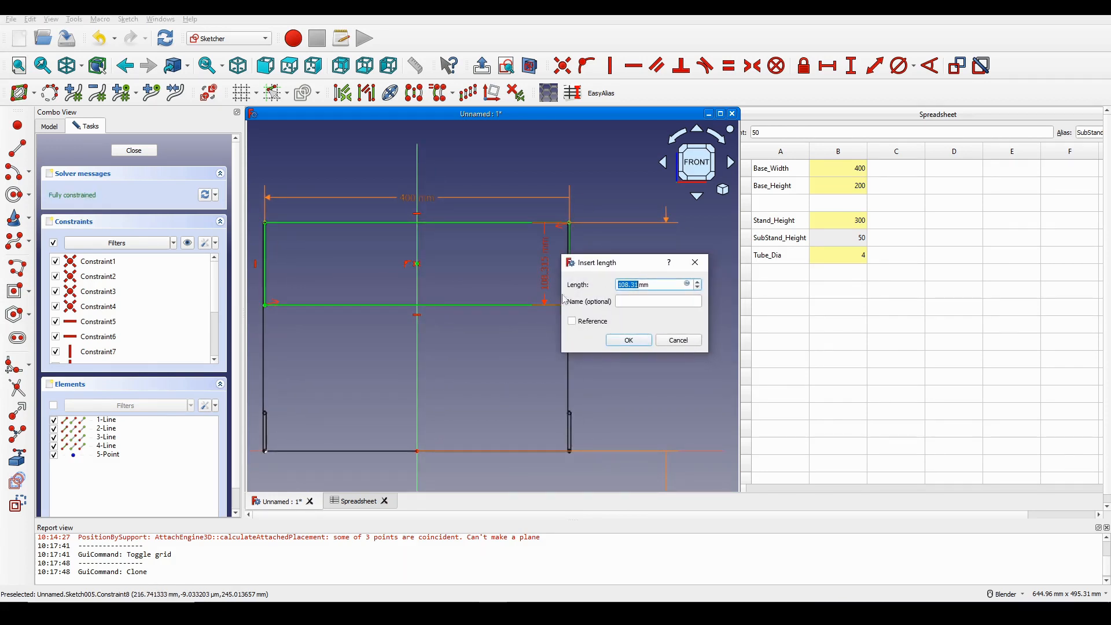
pyautogui.click(628, 339)
pyautogui.moveTo(544, 271); pyautogui.dragTo(628, 357)
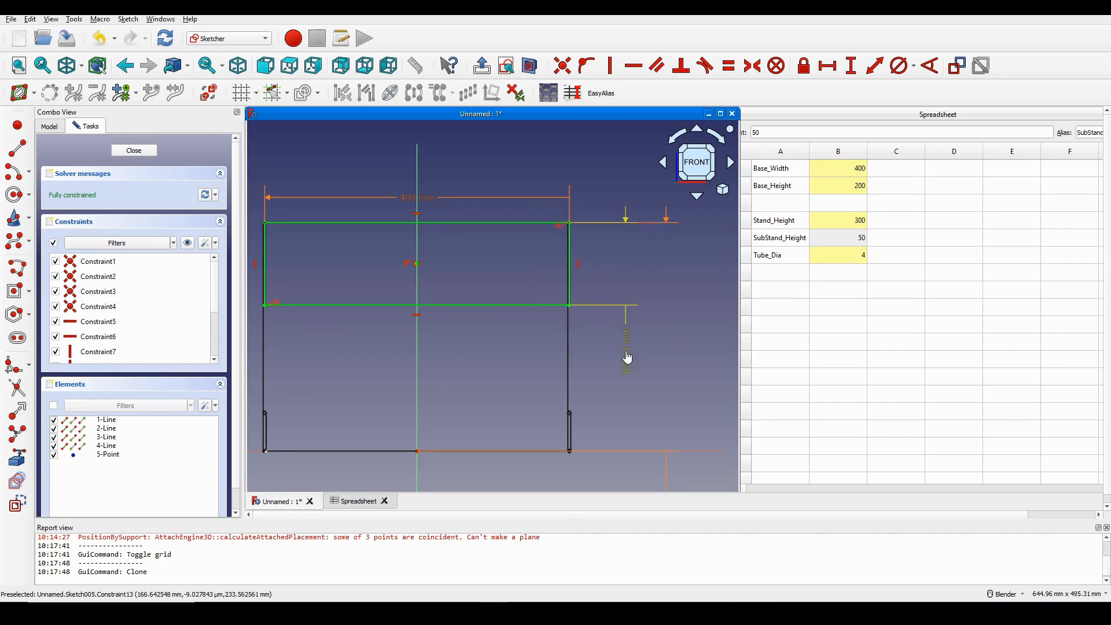
pyautogui.keyDown('shift'); pyautogui.moveTo(650, 331); pyautogui.dragTo(638, 331, button='middle'); pyautogui.keyUp('shift')
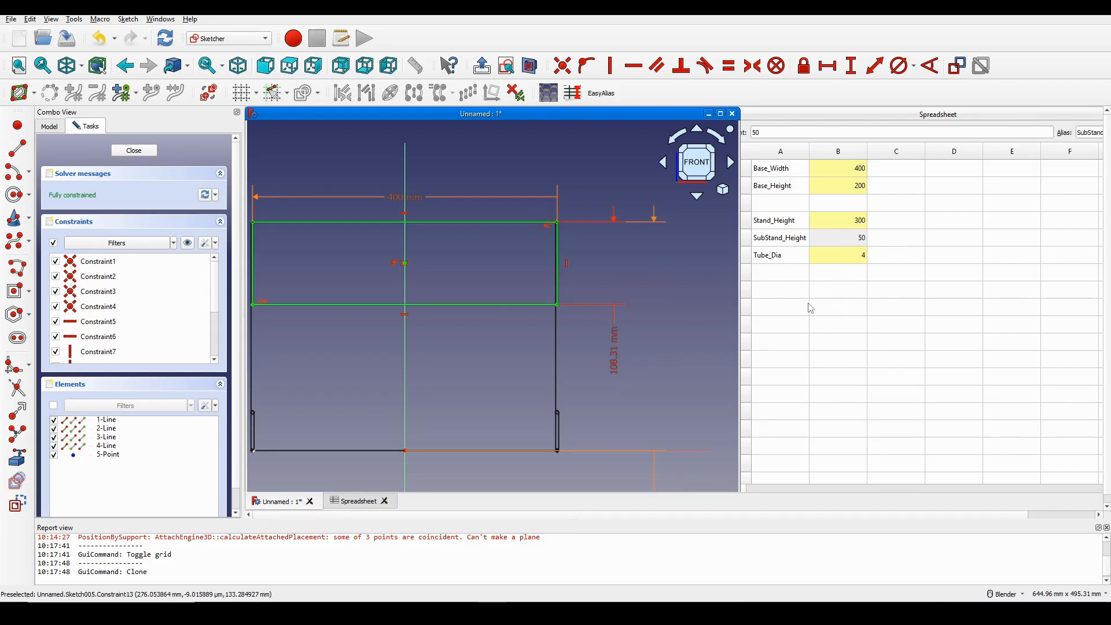
# Enter the labels Ad_Width and Ad_Depth in spreadsheet cells A8 and A9
pyautogui.click(785, 295)
pyautogui.doubleClick(793, 293)
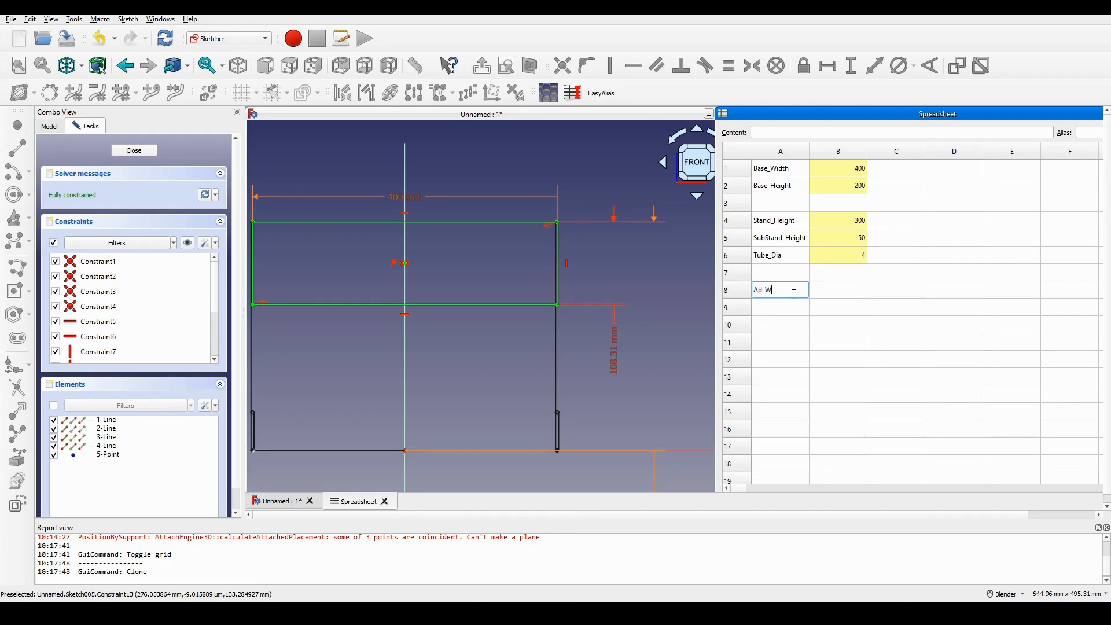
pyautogui.write('Ad_Width')
pyautogui.press('Return')
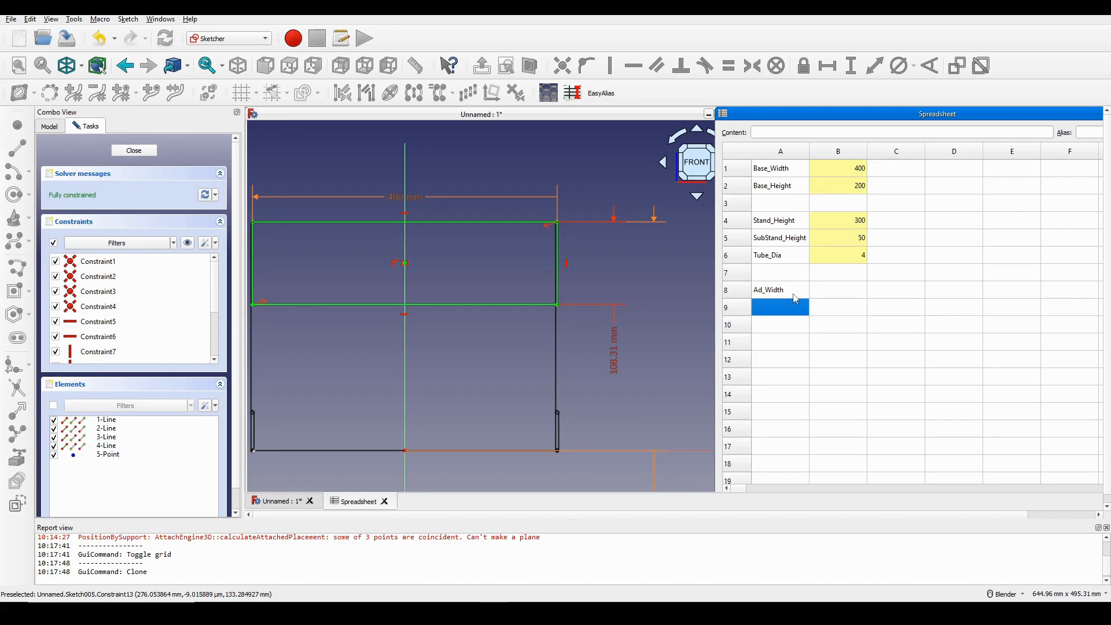
pyautogui.write('Ad_Depth')
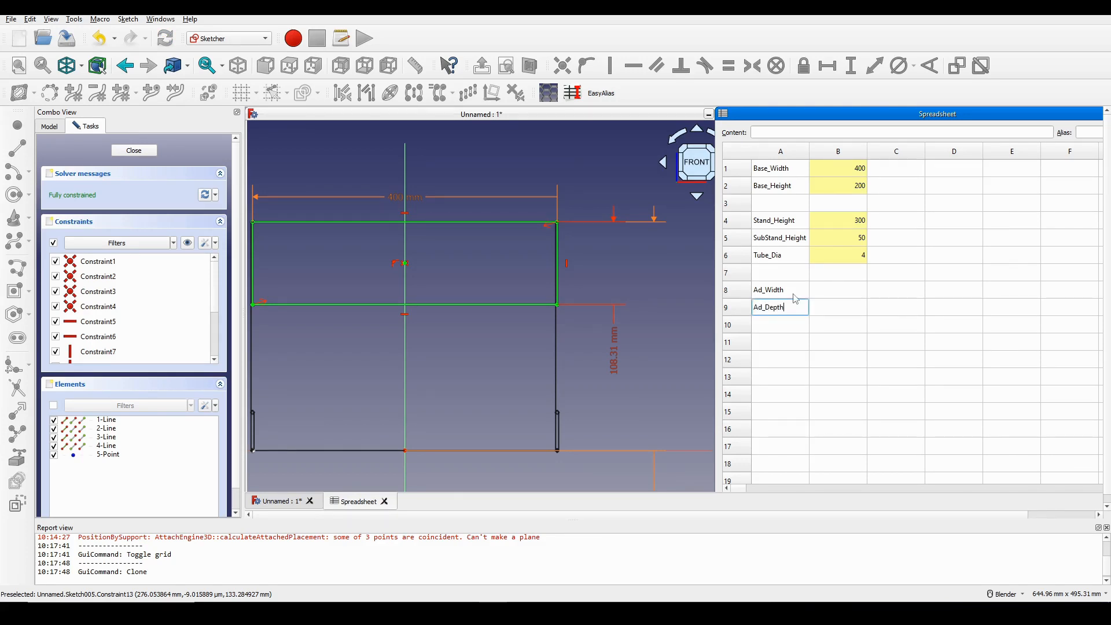
pyautogui.press('Return')
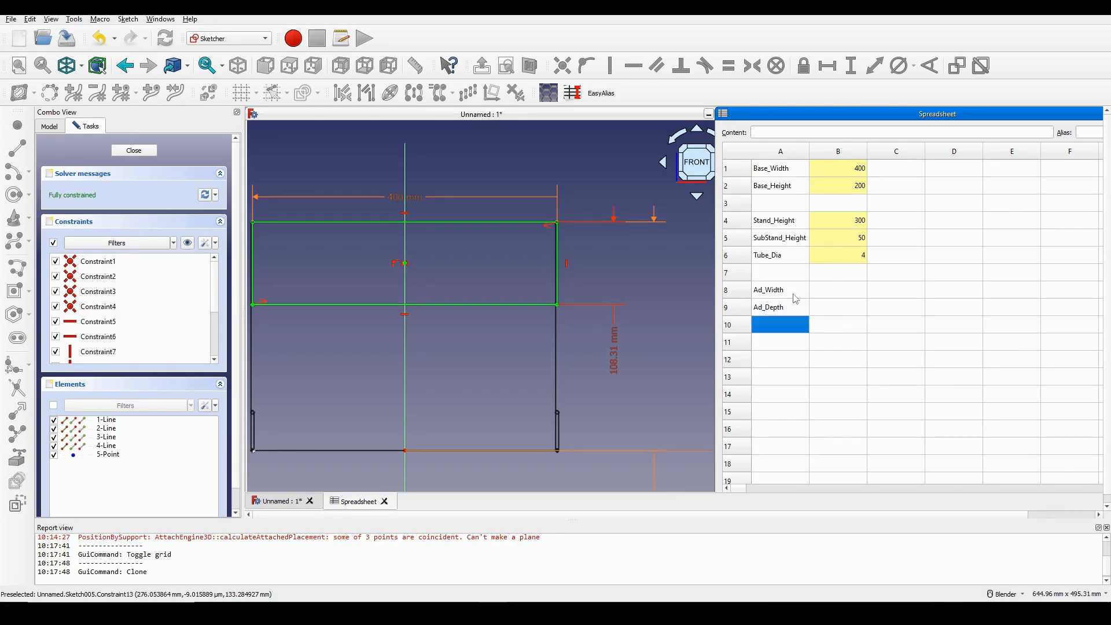
# Enter the value 100 for Ad_Width in cell B8 and 6 for Ad_Depth in cell B9
pyautogui.doubleClick(835, 289)
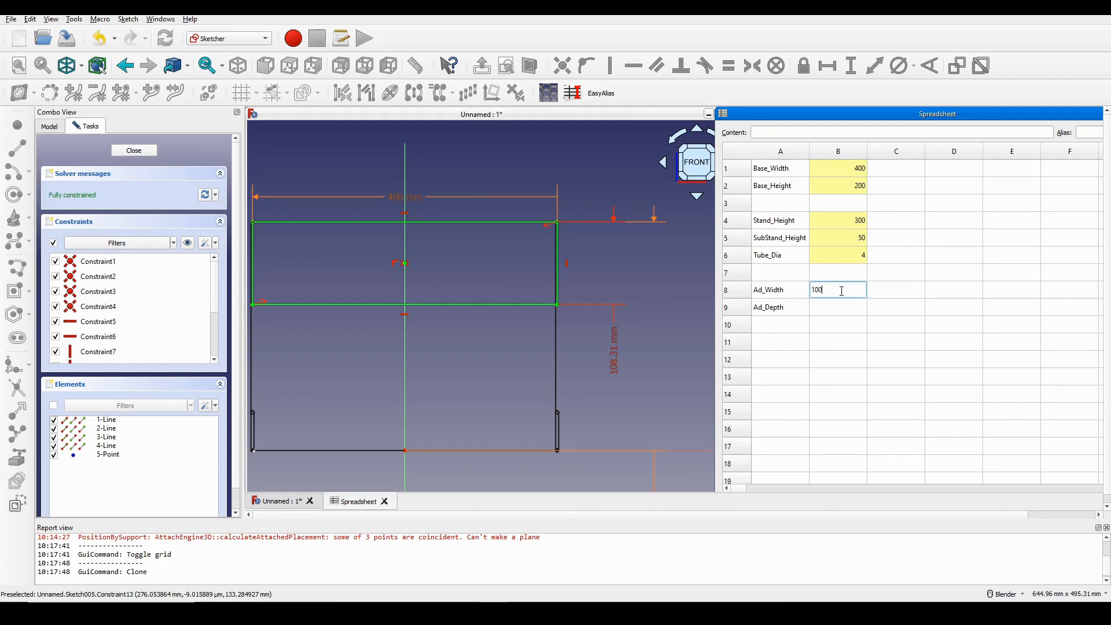
pyautogui.press('Return')
pyautogui.doubleClick(845, 308)
pyautogui.press('Return')
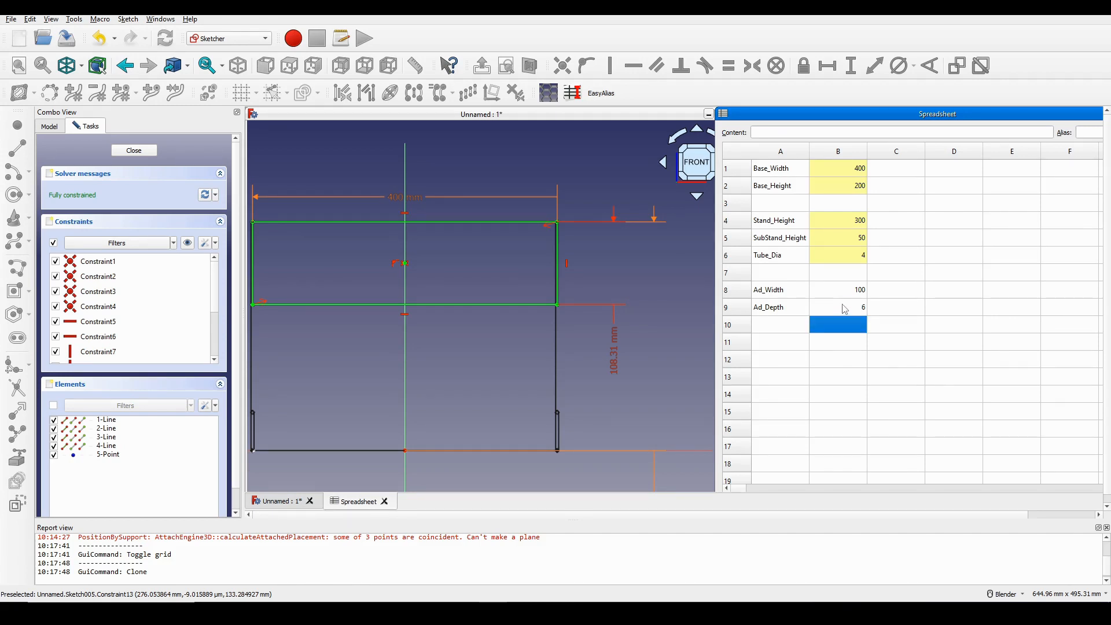
# Assign the alias Ad_Width to spreadsheet cell B8, shifting the spreadsheet window so the alias field is accessible
pyautogui.click(859, 293)
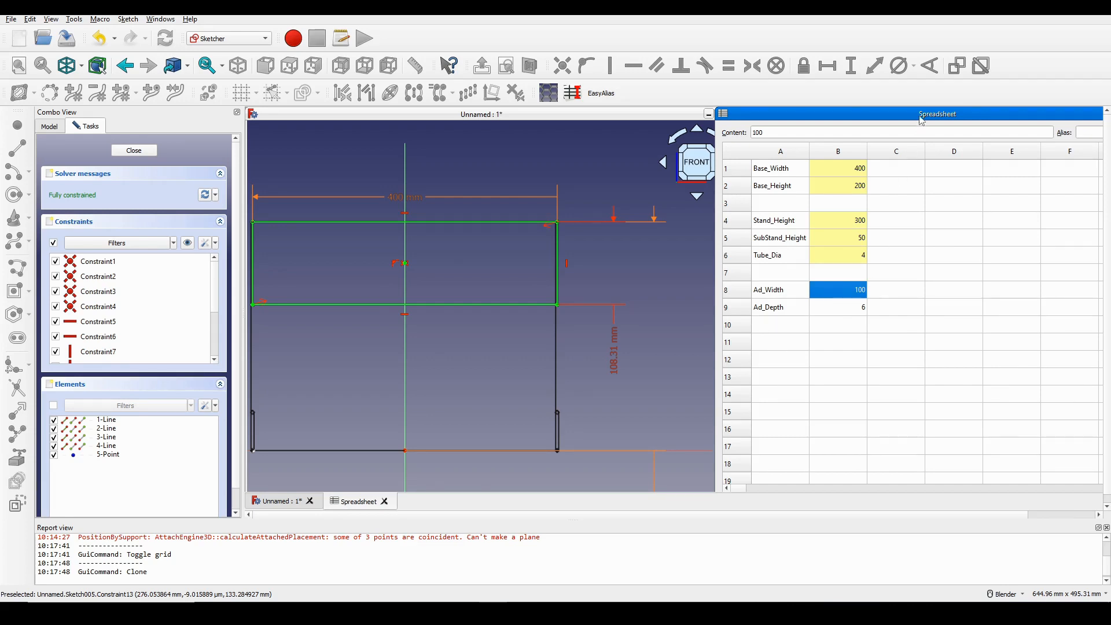
pyautogui.moveTo(921, 120); pyautogui.dragTo(887, 121)
pyautogui.click(1064, 134)
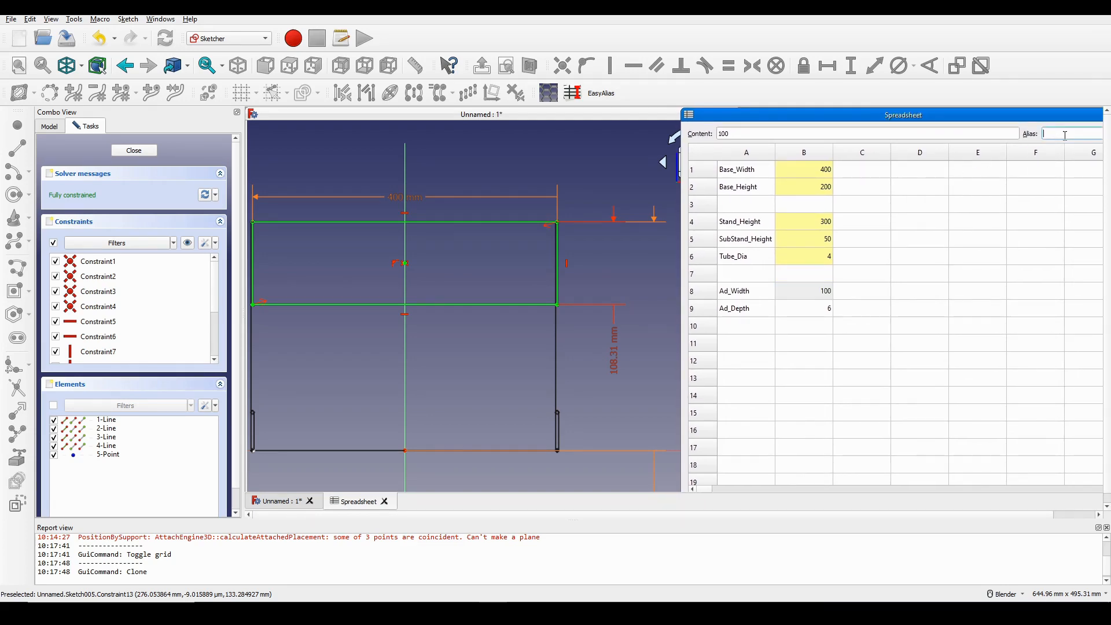
pyautogui.write('A')
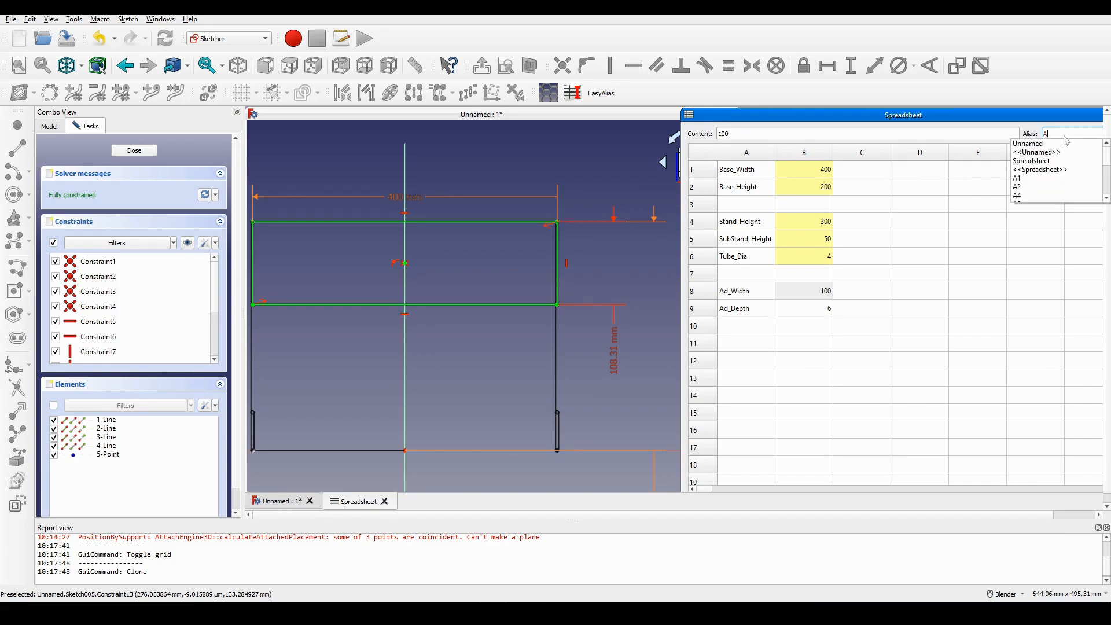
pyautogui.write('d')
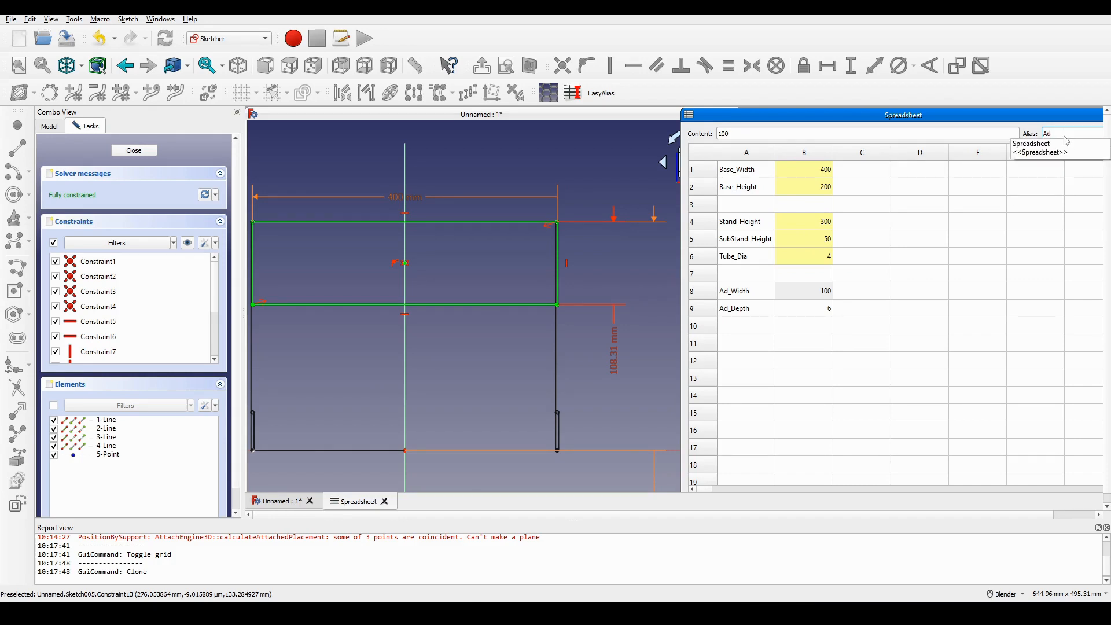
pyautogui.write('_Width')
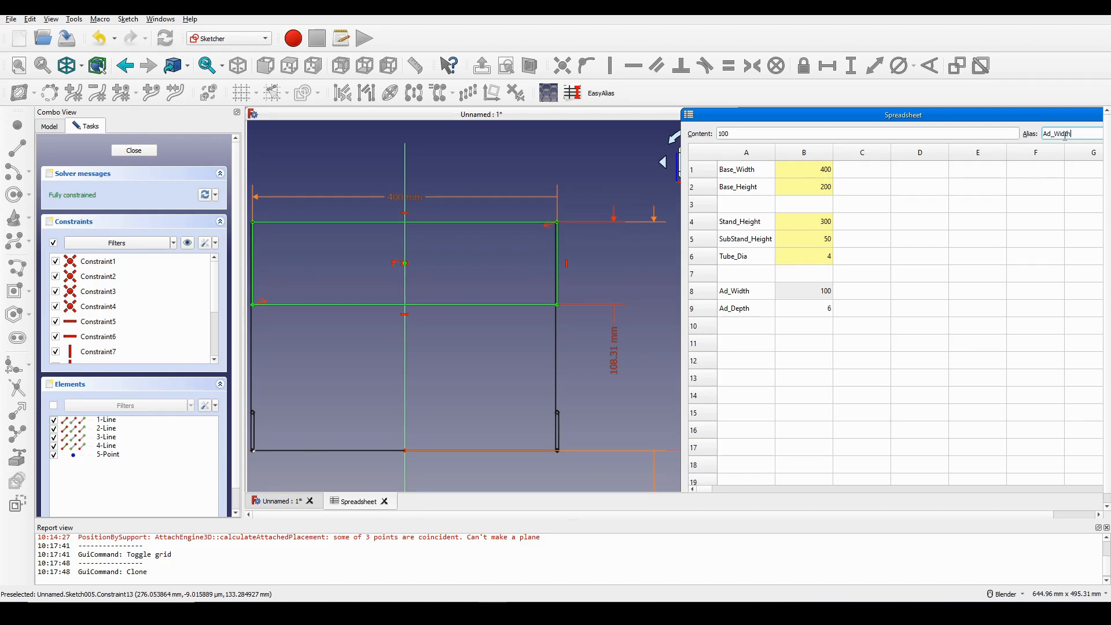
pyautogui.press('Return')
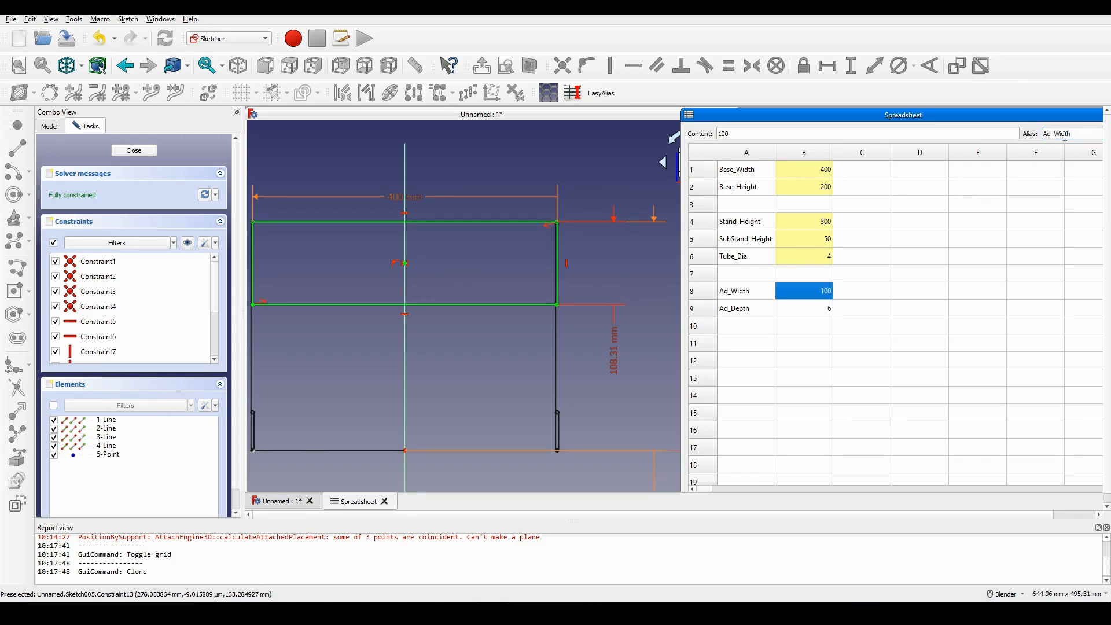
# Assign the alias Ad_Depth to cell B9 and move the spreadsheet window clear of the 3D view
pyautogui.click(804, 314)
pyautogui.click(1064, 135)
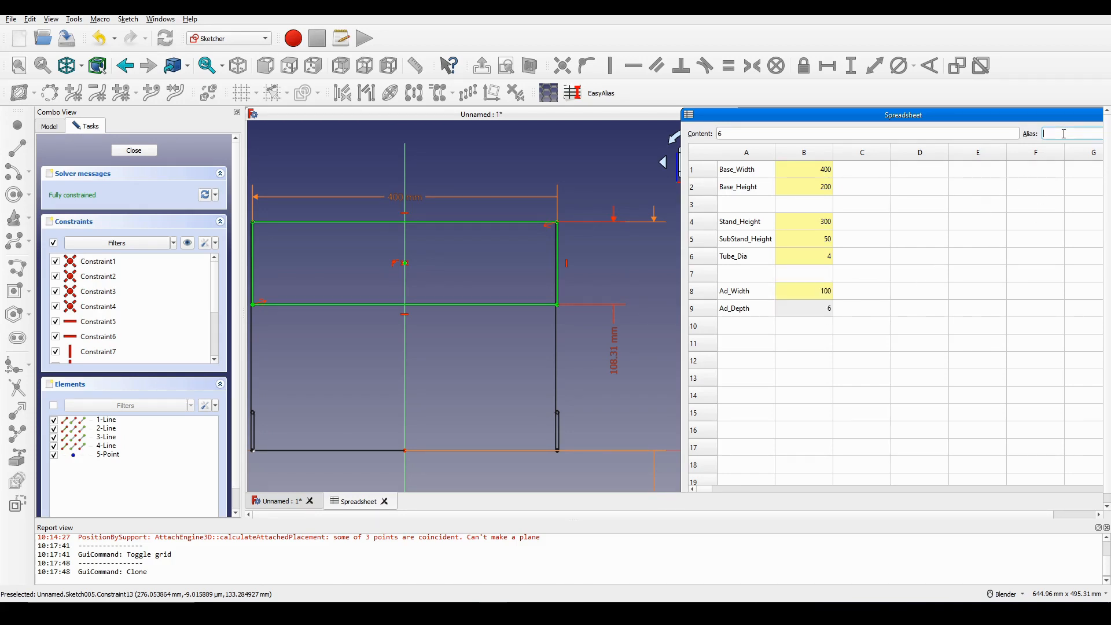
pyautogui.write('Ad_')
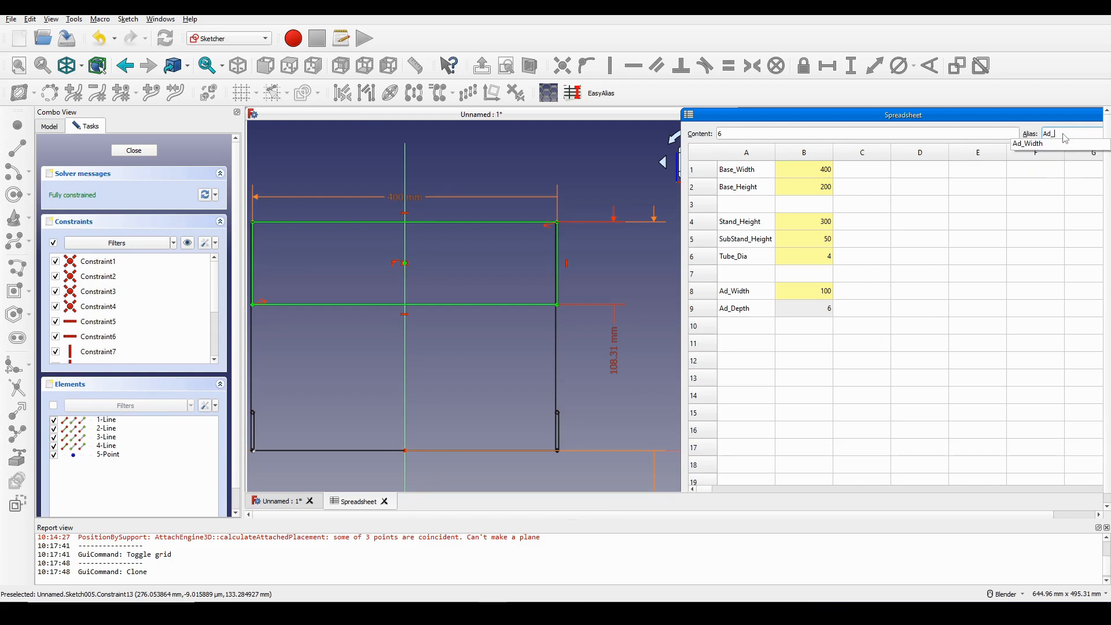
pyautogui.write('Depth')
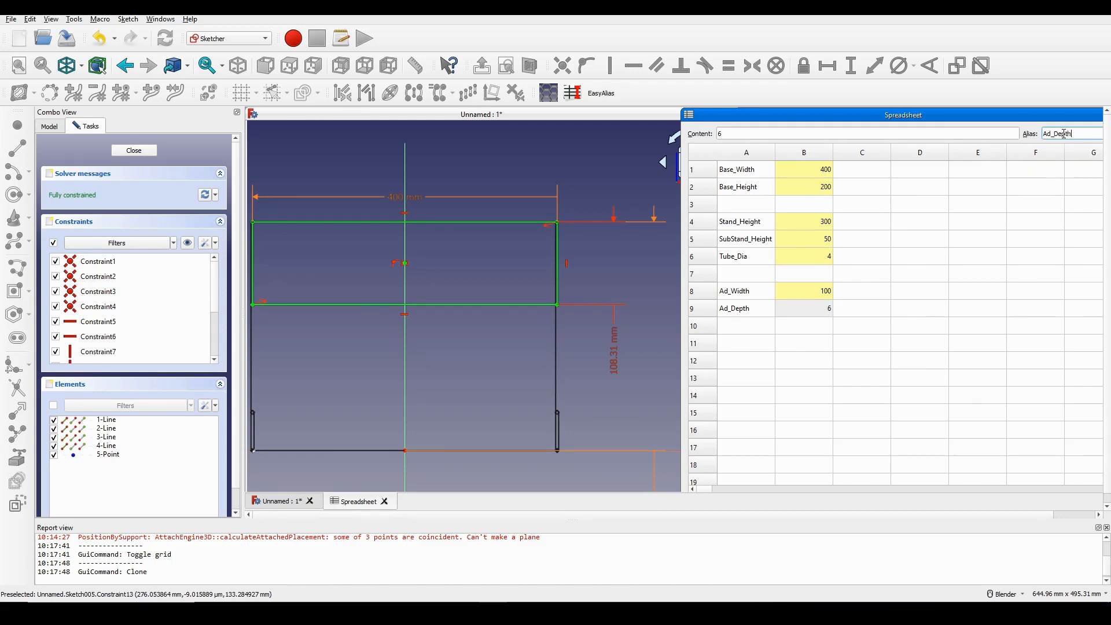
pyautogui.press('Return')
pyautogui.click(937, 327)
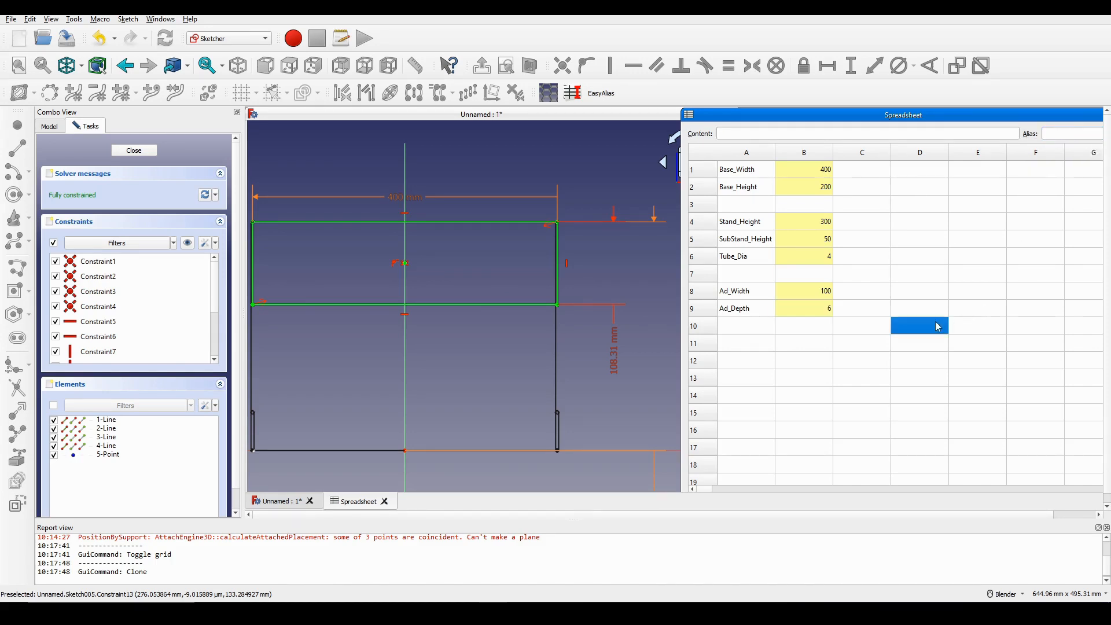
pyautogui.moveTo(859, 118); pyautogui.dragTo(912, 116)
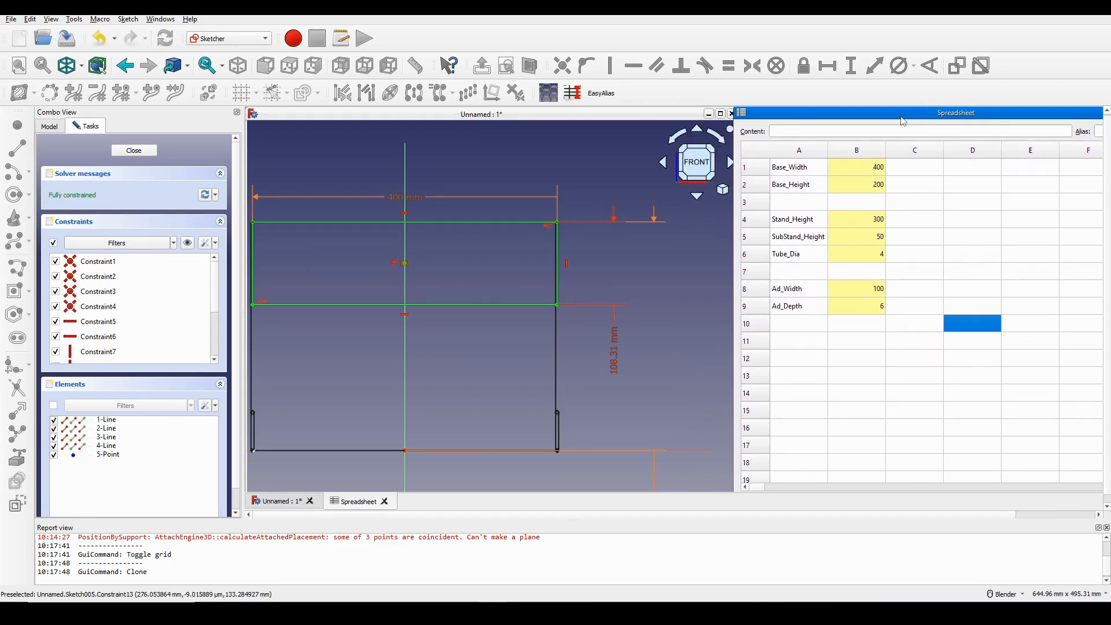
# Reposition the upper frame rectangle's height dimension closer to the sketch so its label is accessible
pyautogui.scroll(-3, 474, 234)
pyautogui.keyDown('shift'); pyautogui.moveTo(469, 236); pyautogui.dragTo(492, 247, button='middle'); pyautogui.keyUp('shift')
pyautogui.scroll(2, 493, 247)
pyautogui.keyDown('shift'); pyautogui.moveTo(585, 264); pyautogui.dragTo(535, 272, button='middle'); pyautogui.keyUp('shift')
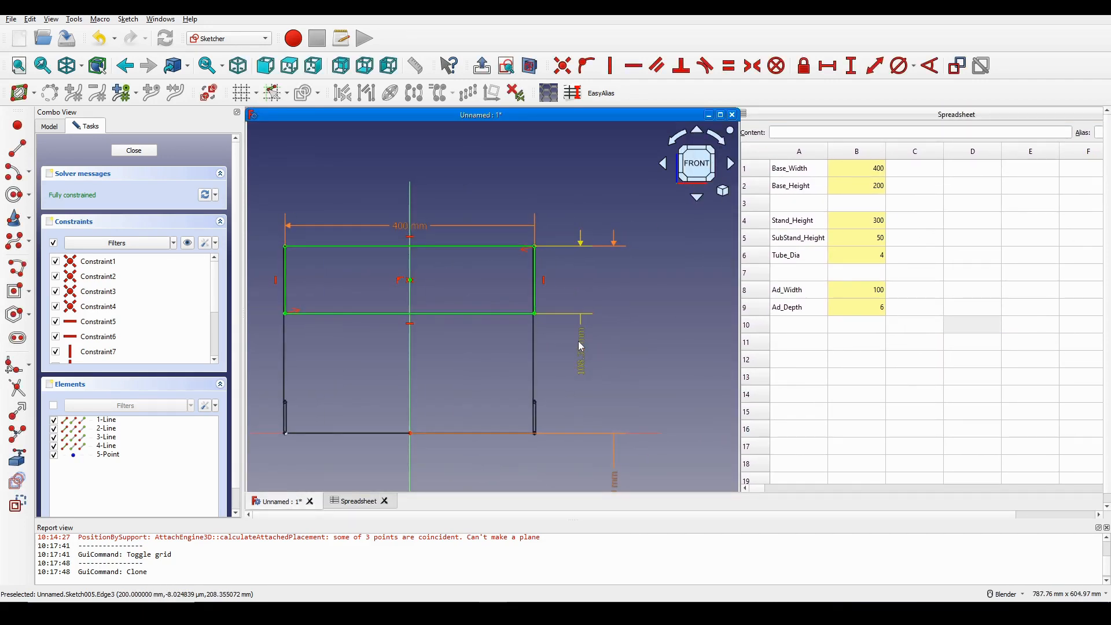
pyautogui.moveTo(579, 341)
pyautogui.mouseDown()
pyautogui.moveTo(583, 325)
pyautogui.moveTo(575, 341)
pyautogui.mouseUp()
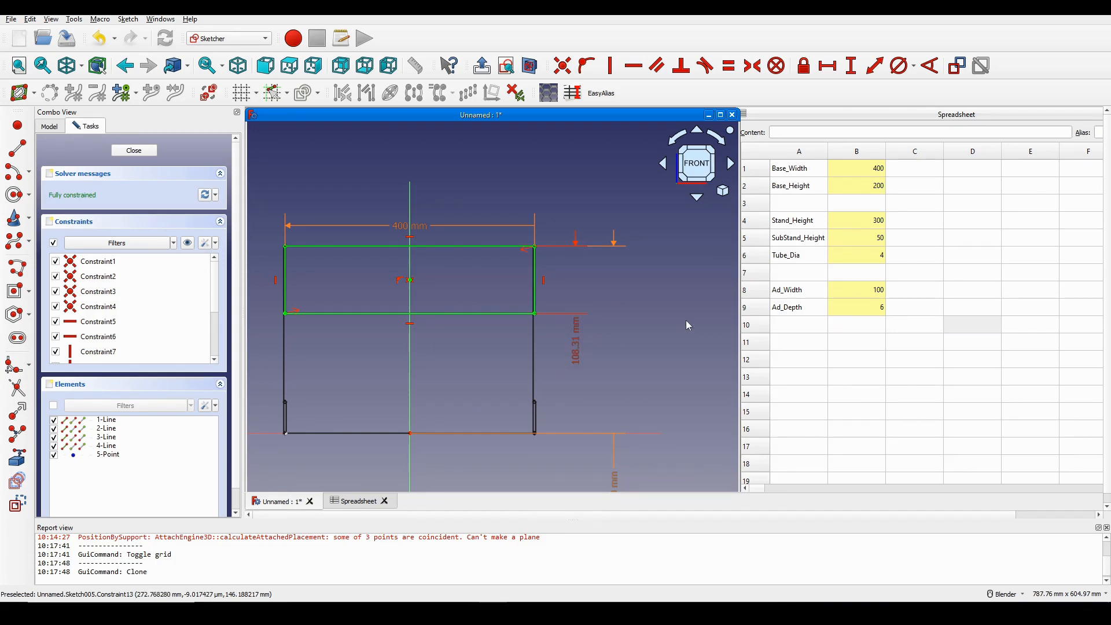
# Link the upper frame rectangle's height constraint to the expression Spreadsheet.Ad_Width
pyautogui.doubleClick(574, 343)
pyautogui.moveTo(677, 331); pyautogui.dragTo(547, 324)
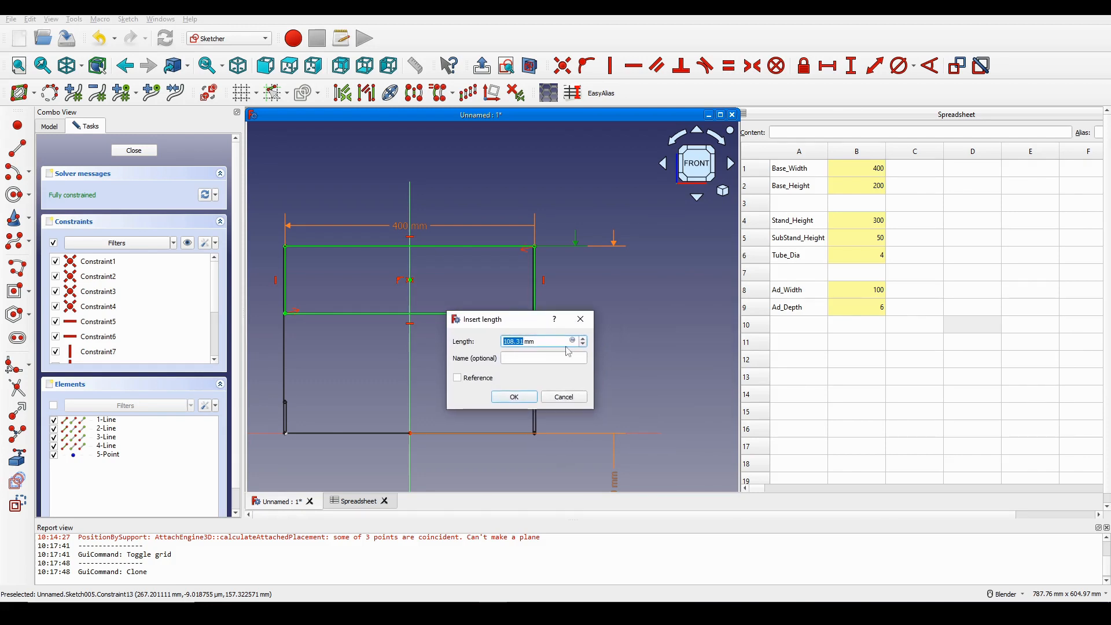
pyautogui.click(573, 341)
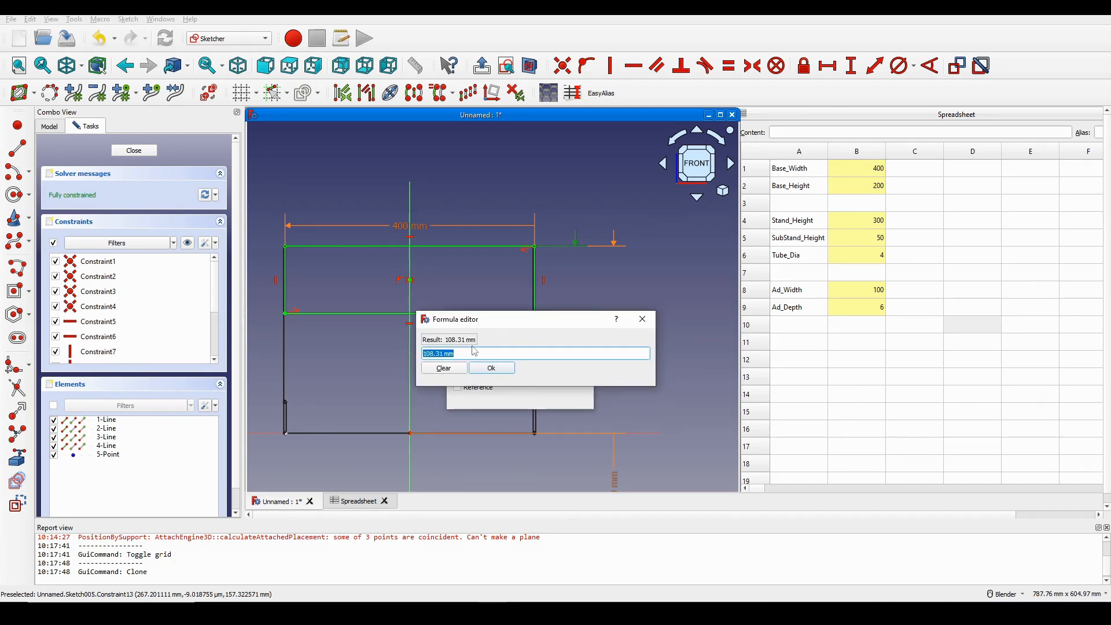
pyautogui.write('Ad')
pyautogui.press('BackSpace')
pyautogui.press('BackSpace')
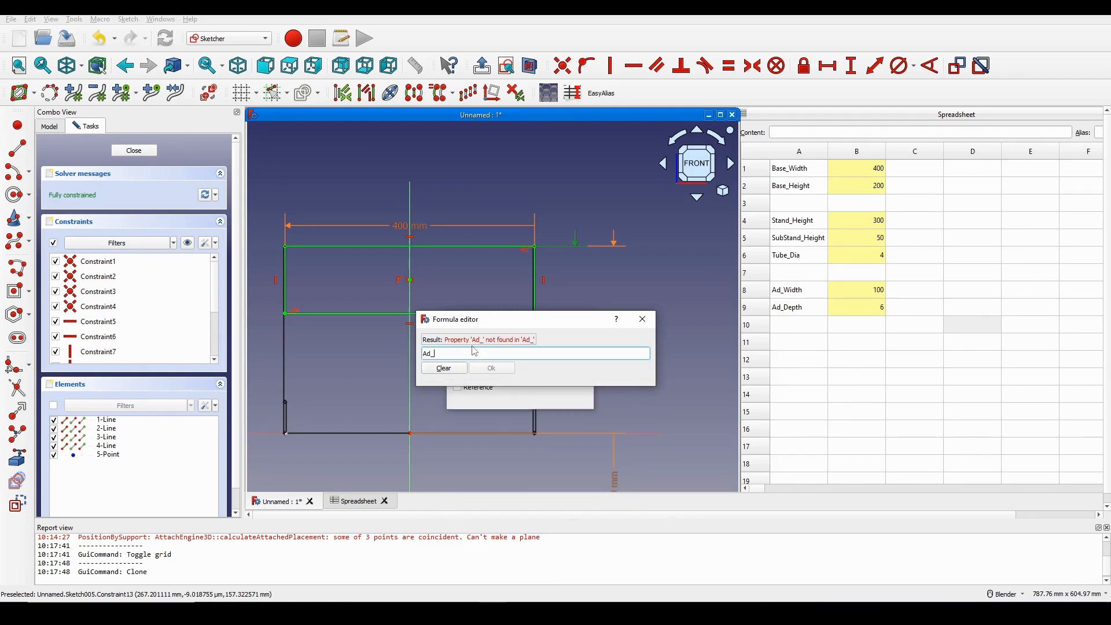
pyautogui.write('Sp')
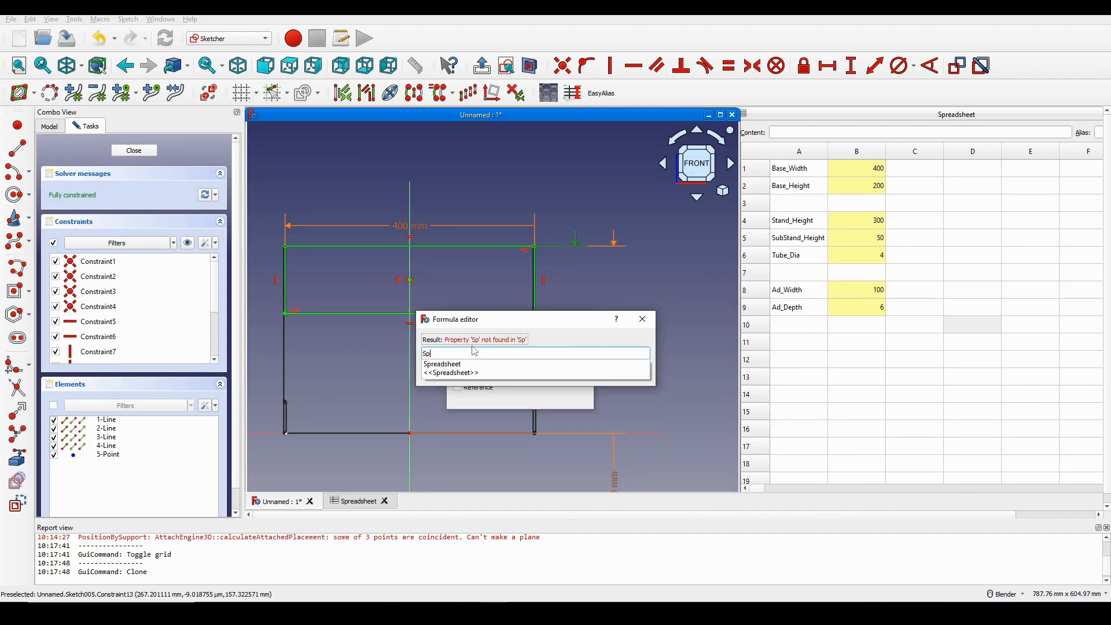
pyautogui.write('readsheet.Ad')
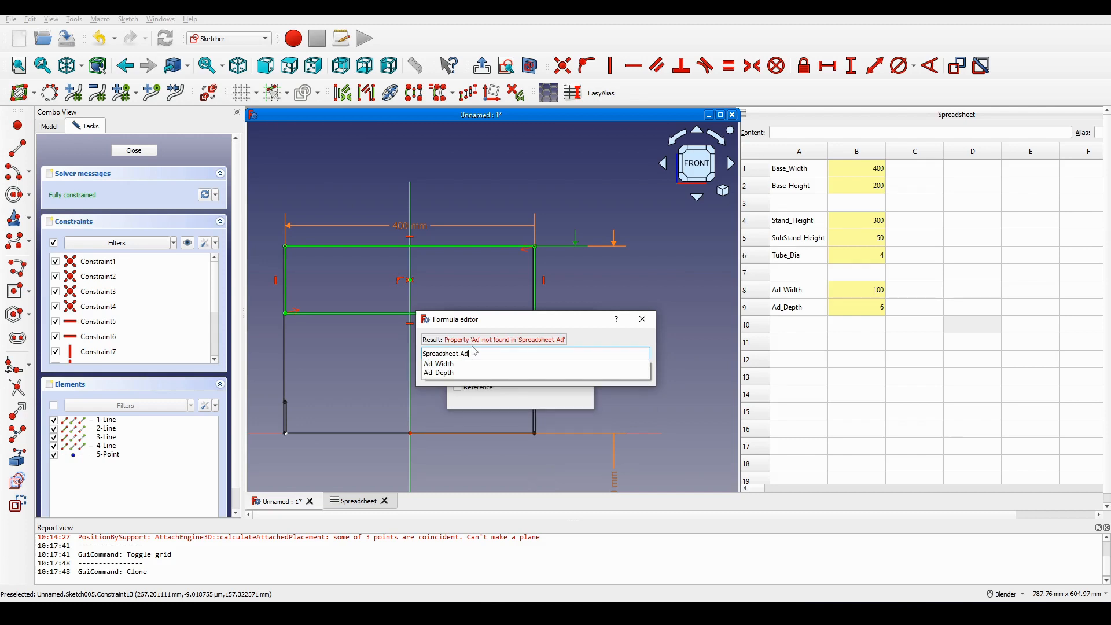
pyautogui.press('Down')
pyautogui.press('Return')
pyautogui.press('Return')
pyautogui.press('Return')
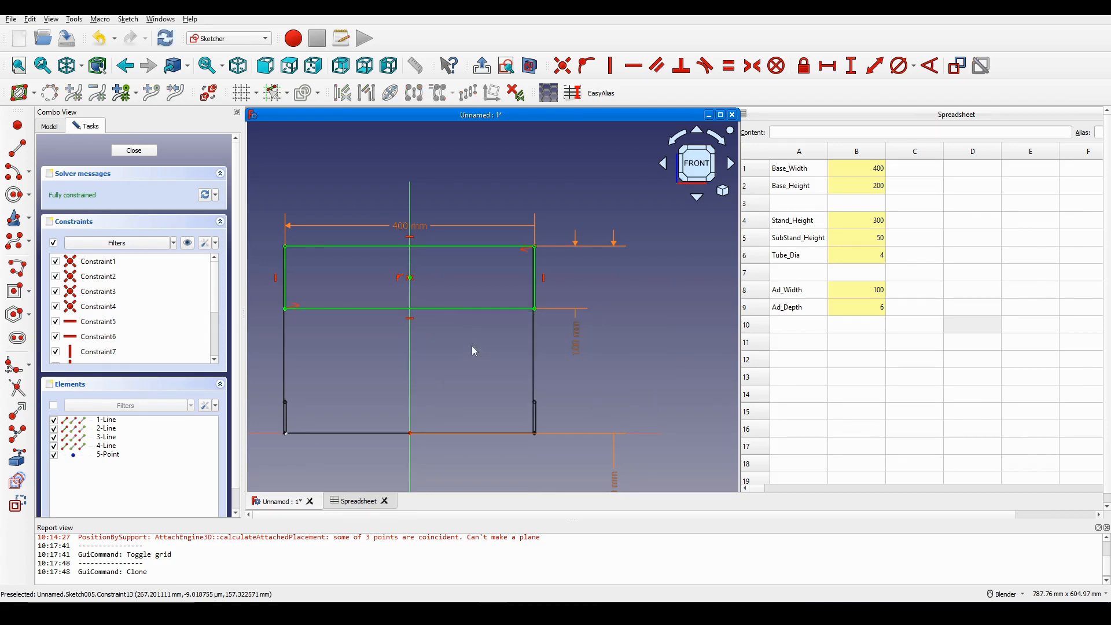
# Finish editing the upper frame sketch and return to the full stand model
pyautogui.scroll(-3, 609, 323)
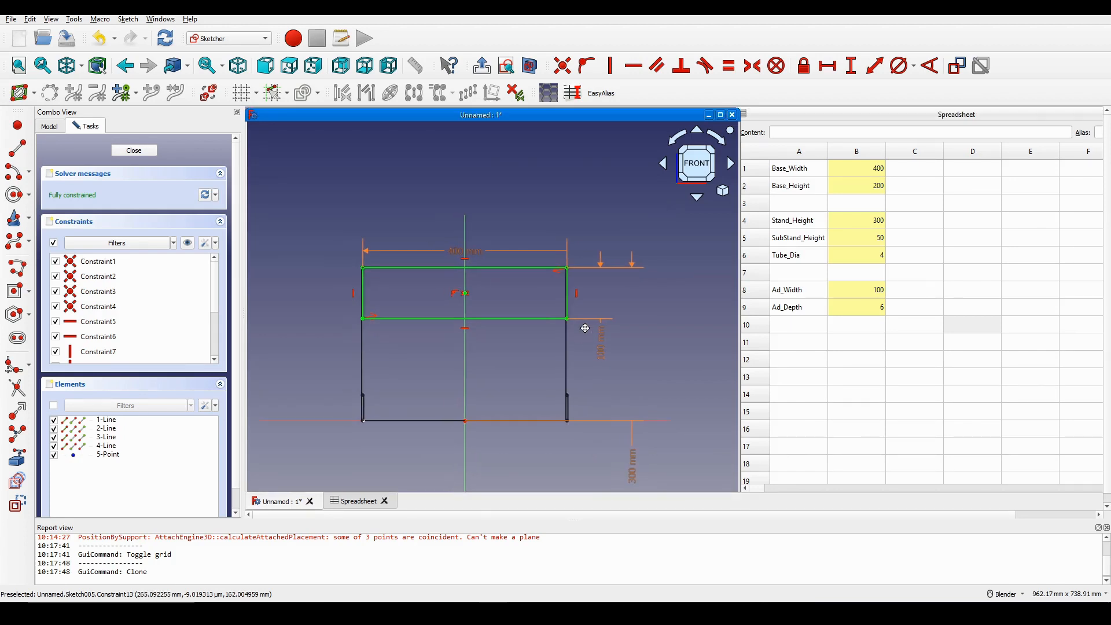
pyautogui.click(134, 150)
pyautogui.moveTo(407, 277); pyautogui.dragTo(518, 320, button='middle')
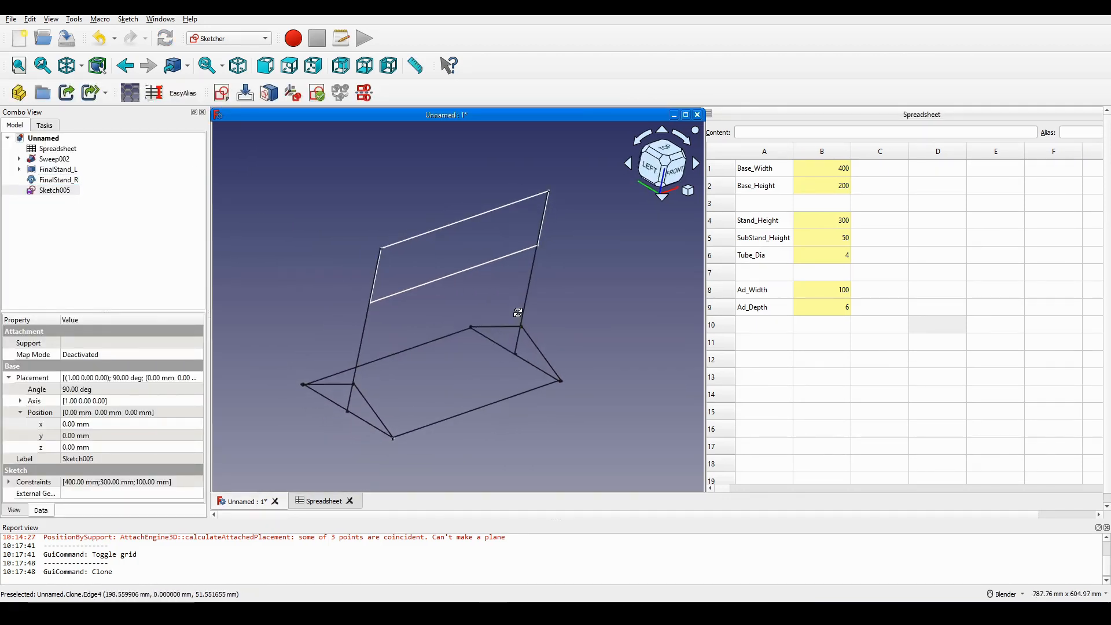
pyautogui.click(767, 310)
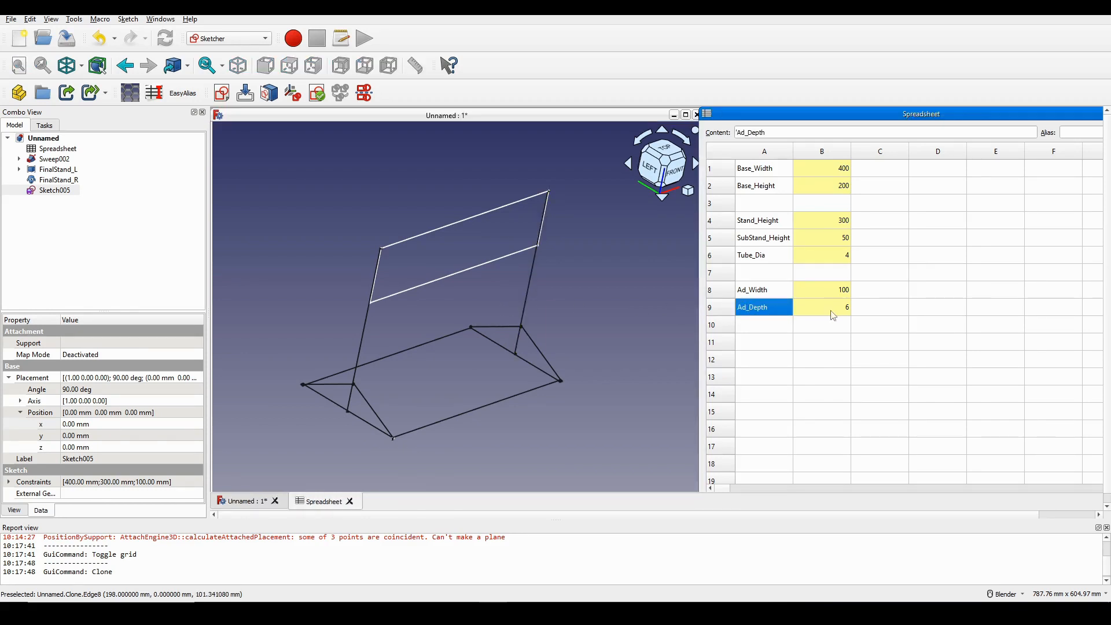
pyautogui.moveTo(496, 295); pyautogui.dragTo(483, 272, button='middle')
# Extrude the upper frame sketch with the Part workbench as a symmetric solid, 10 mm along its normal
pyautogui.click(55, 191)
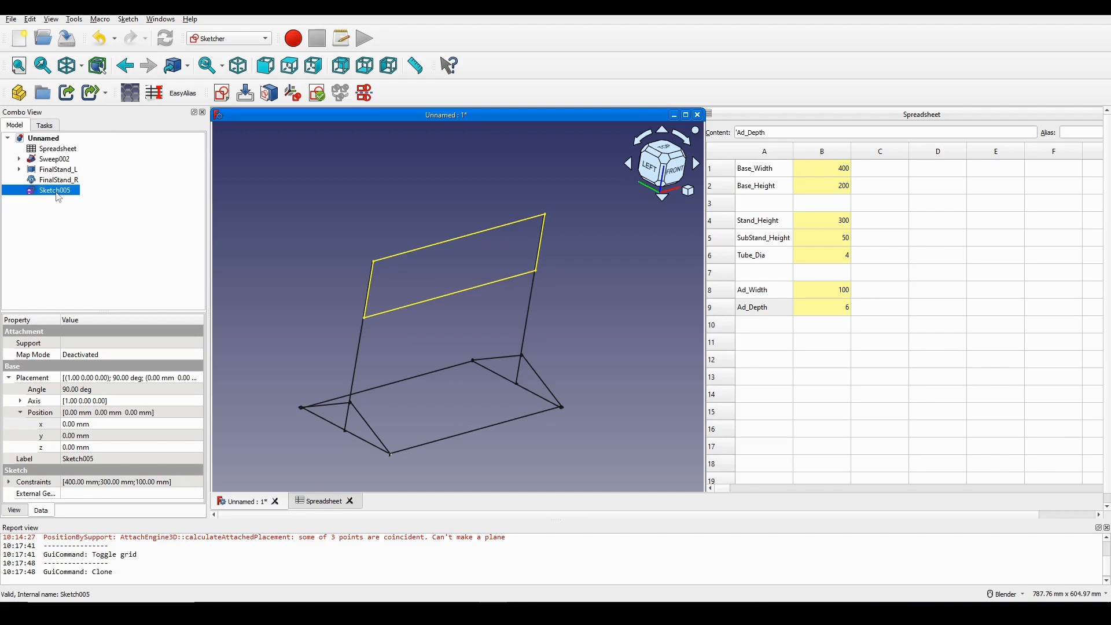
pyautogui.click(230, 38)
pyautogui.click(225, 67)
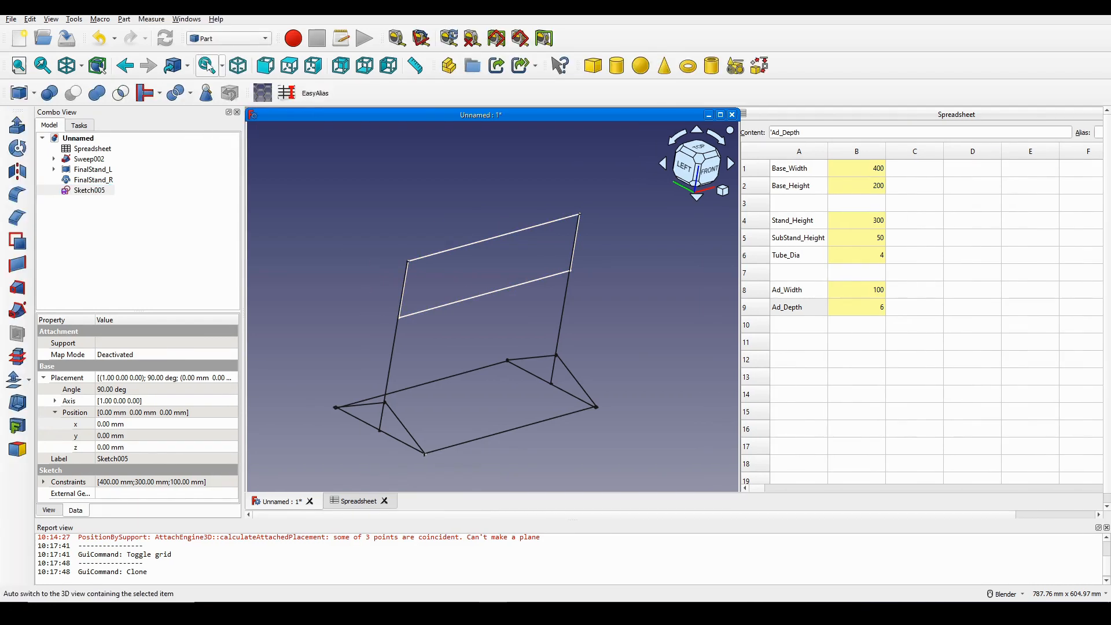
pyautogui.click(17, 124)
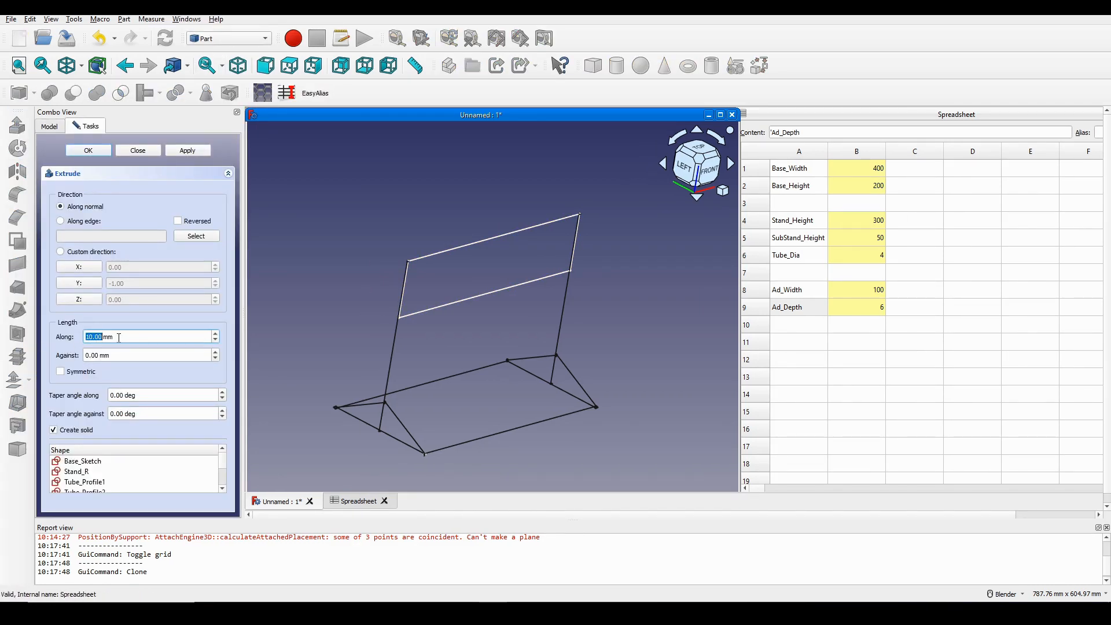
pyautogui.click(61, 372)
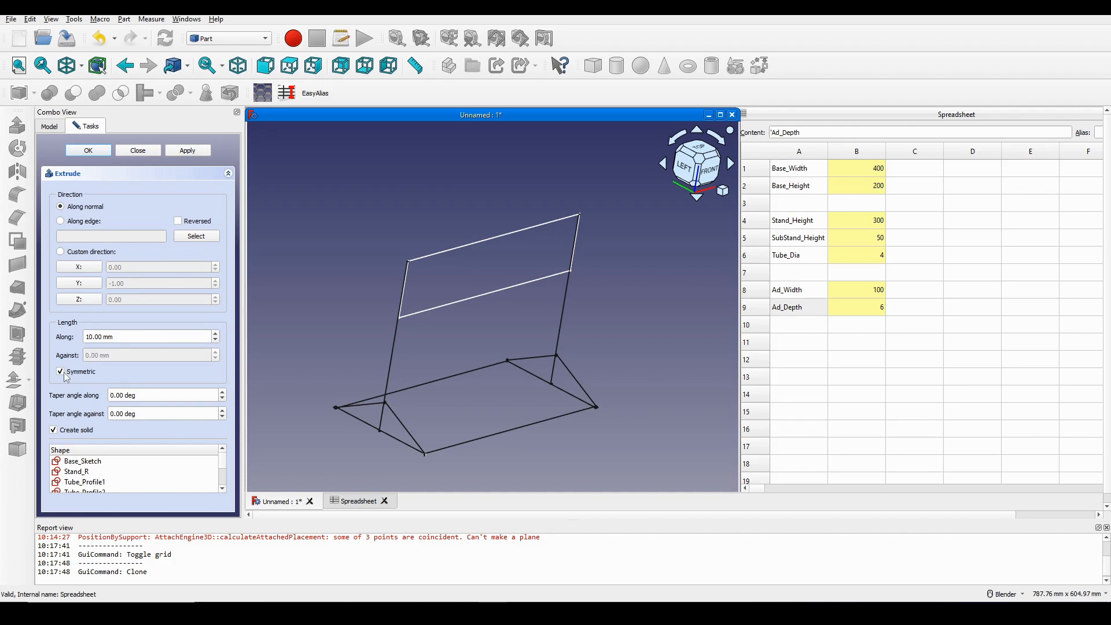
pyautogui.click(132, 337)
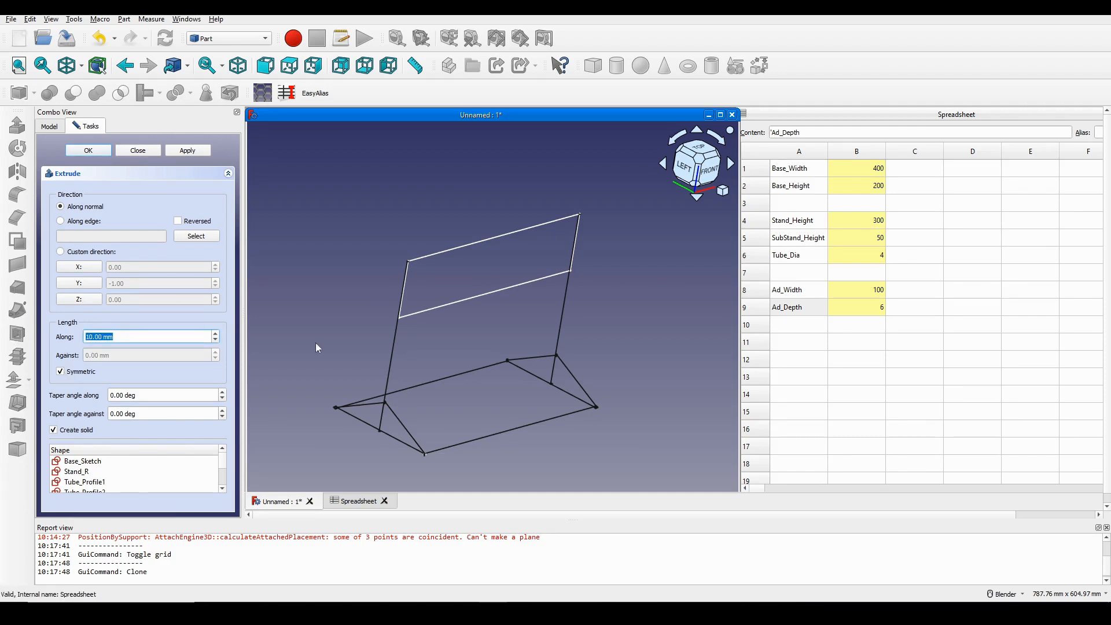
pyautogui.click(92, 152)
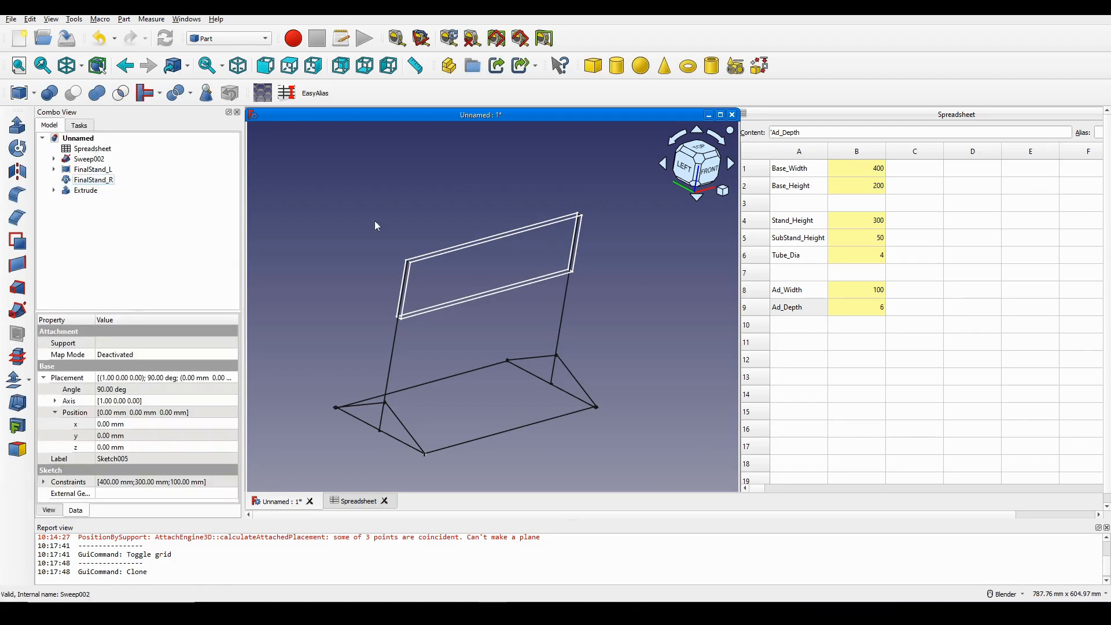
# Change the model's draw style from wireframe to Flat Lines
pyautogui.click(81, 67)
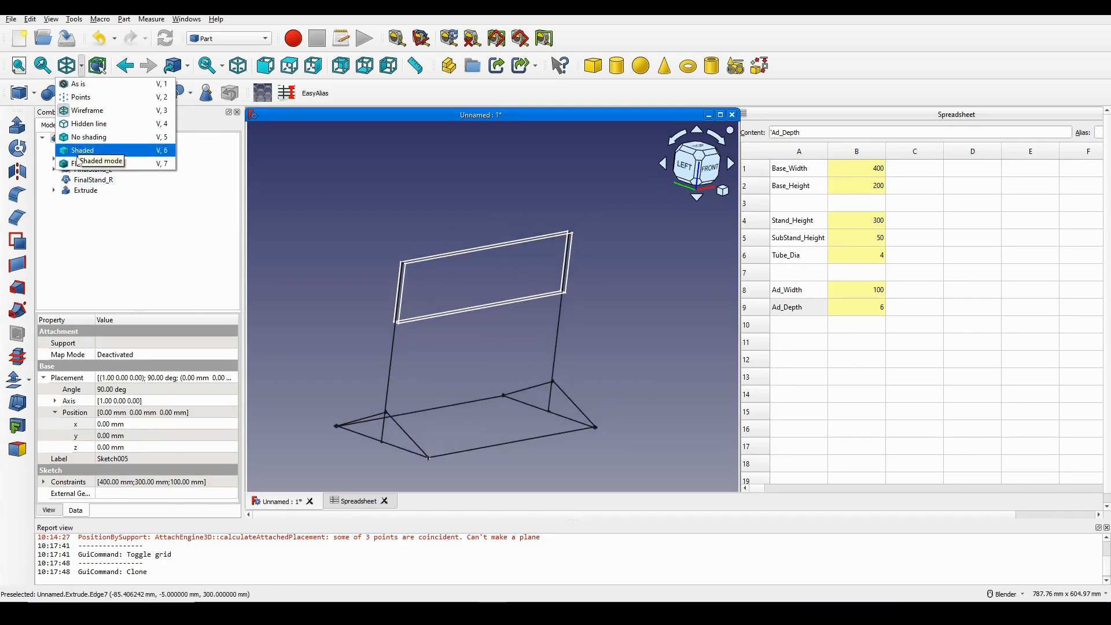
pyautogui.click(127, 168)
pyautogui.moveTo(508, 297)
pyautogui.mouseDown(button='middle')
pyautogui.moveTo(555, 317)
pyautogui.moveTo(544, 311)
pyautogui.mouseUp(button='middle')
pyautogui.scroll(5, 520, 324)
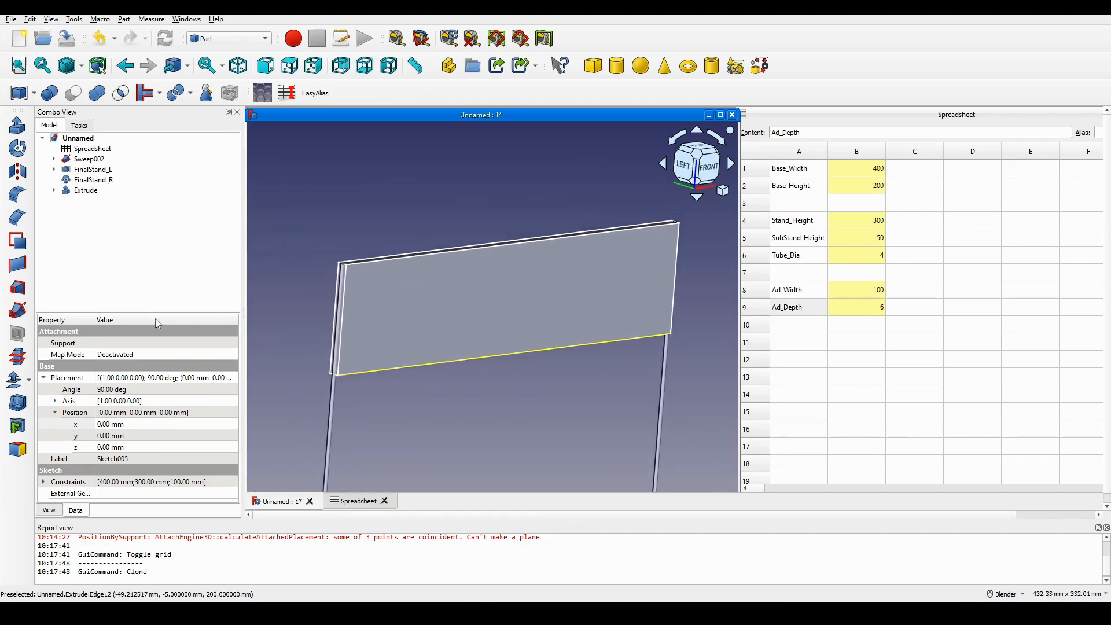
# Link the panel extrusion's Length Fwd property to the expression Spreadsheet.Ad_Depth
pyautogui.click(76, 192)
pyautogui.scroll(-2, 78, 399)
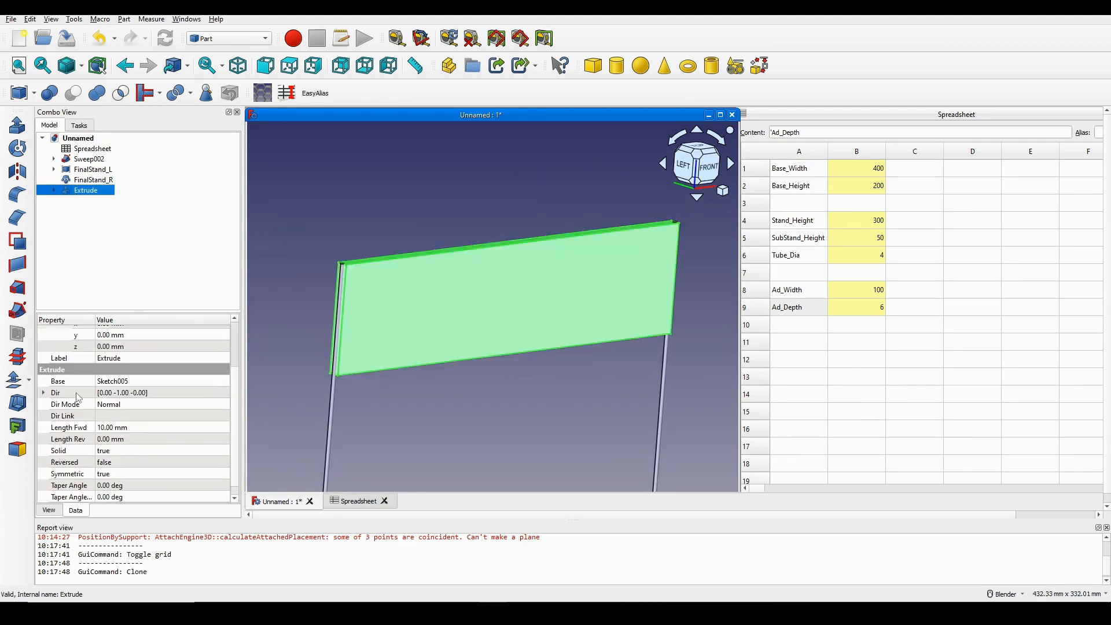
pyautogui.click(72, 416)
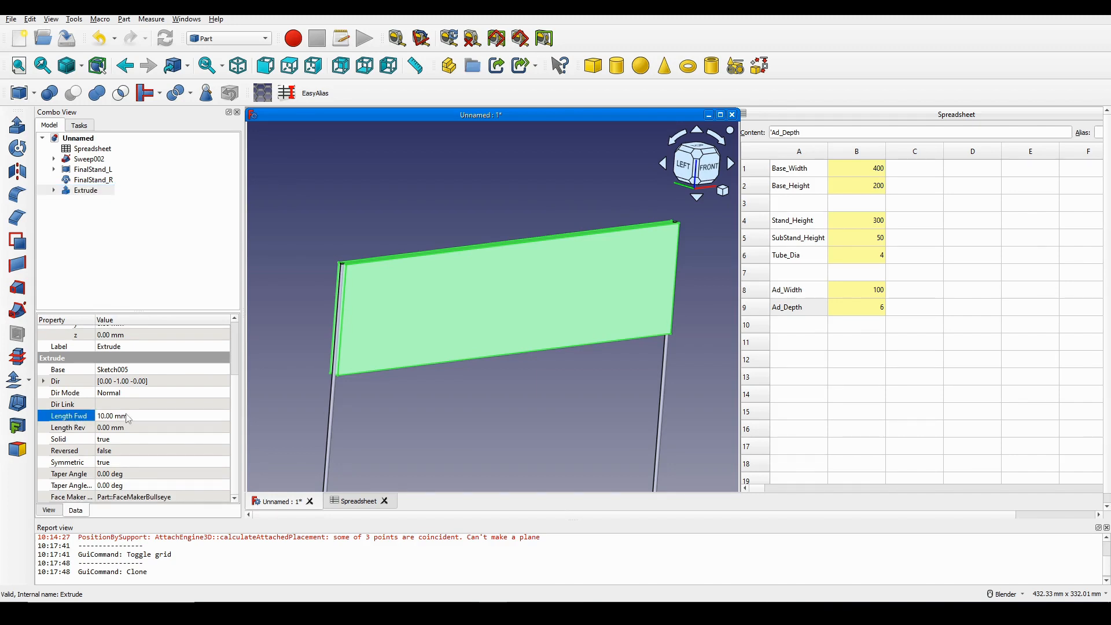
pyautogui.click(143, 414)
pyautogui.click(218, 415)
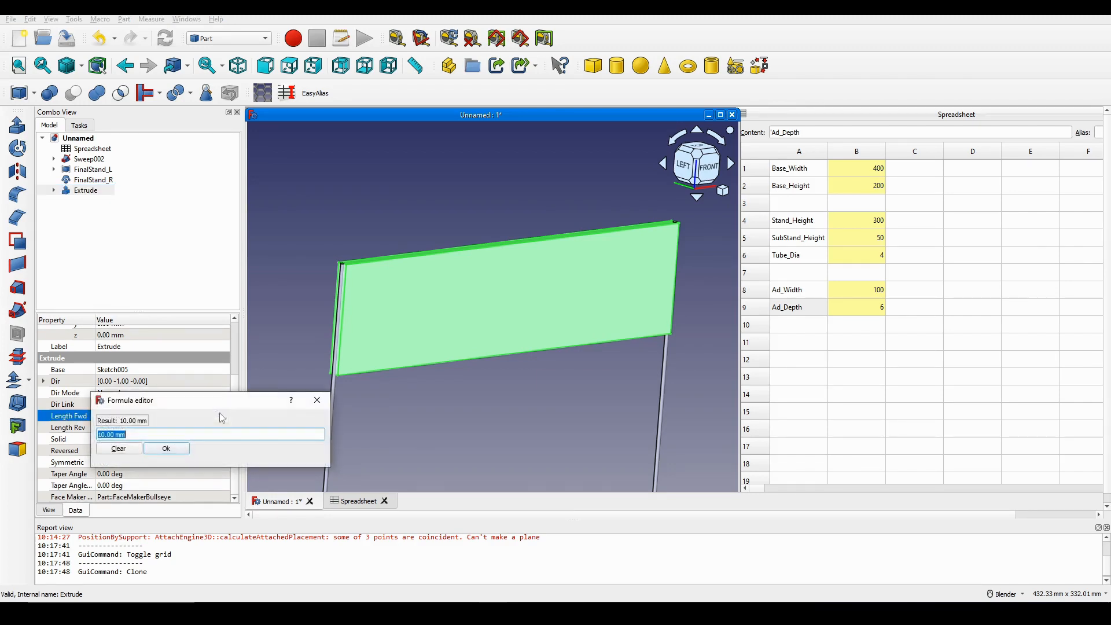
pyautogui.moveTo(205, 404); pyautogui.dragTo(307, 389)
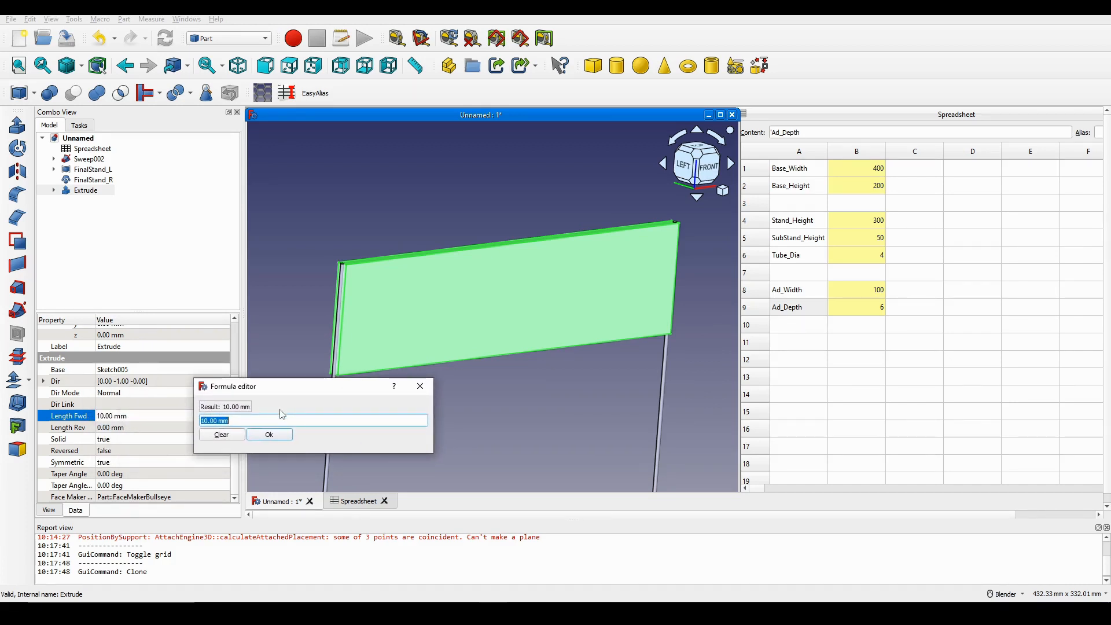
pyautogui.write('Ad')
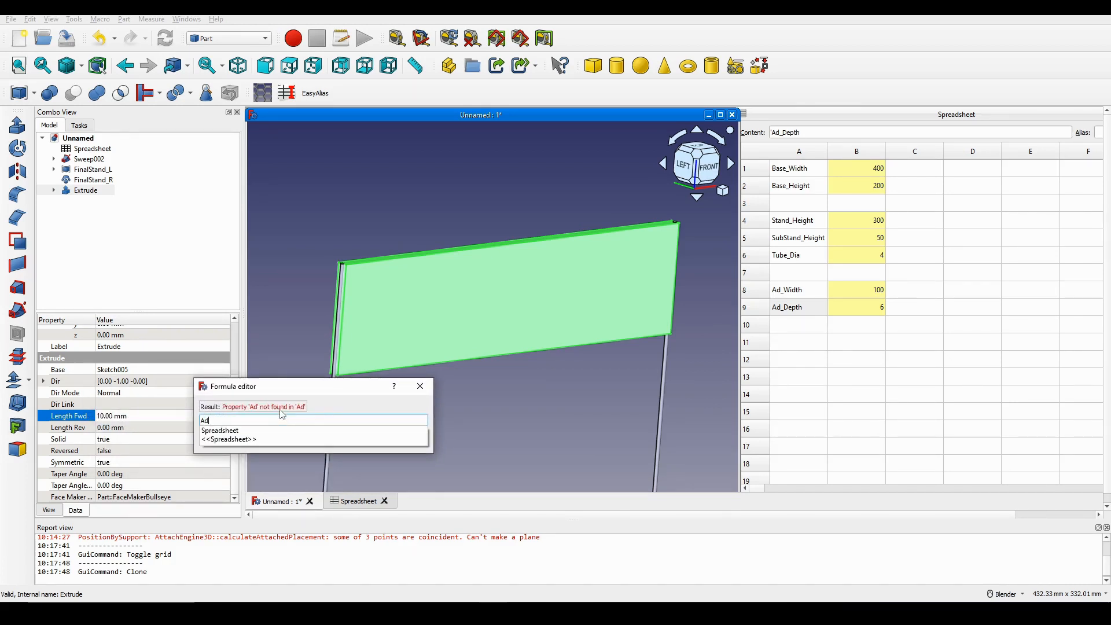
pyautogui.press('BackSpace')
pyautogui.press('BackSpace')
pyautogui.write('sp')
pyautogui.press('Down')
pyautogui.write('Ad')
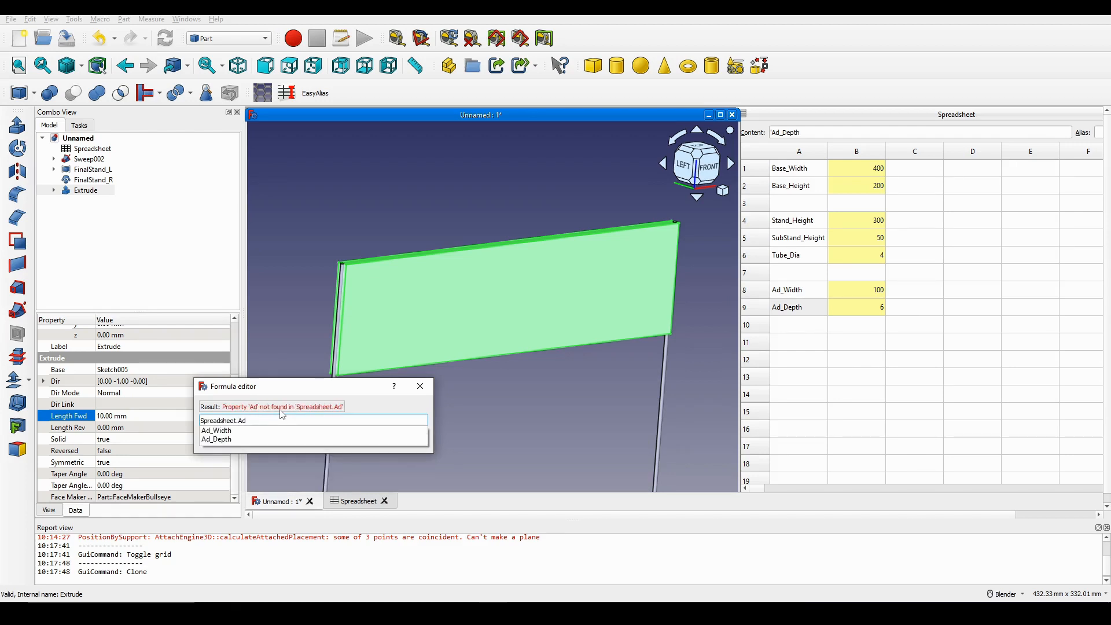
pyautogui.press('Down')
pyautogui.press('Down')
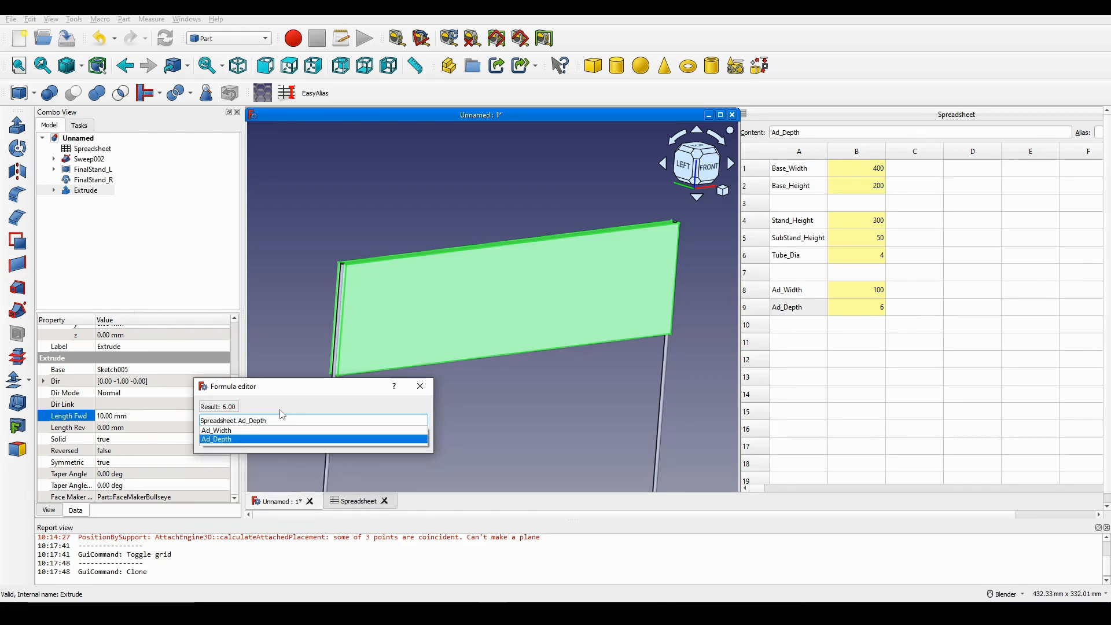
pyautogui.press('Return')
pyautogui.press('Return')
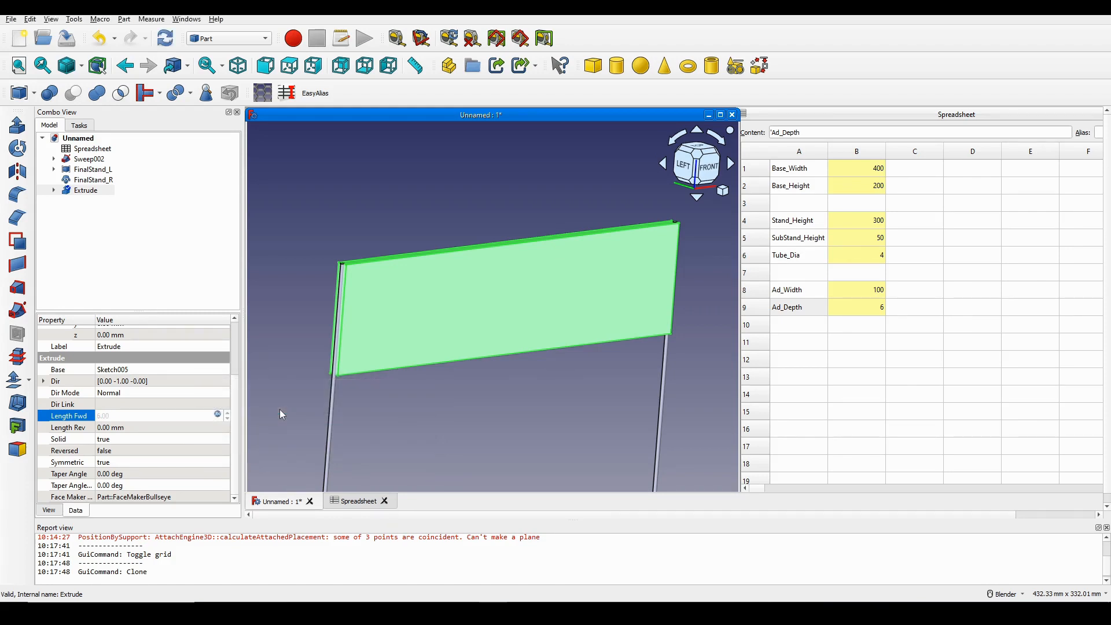
pyautogui.click(468, 410)
# Set the Ad_Depth value in spreadsheet cell B9 to 20
pyautogui.scroll(-2, 480, 413)
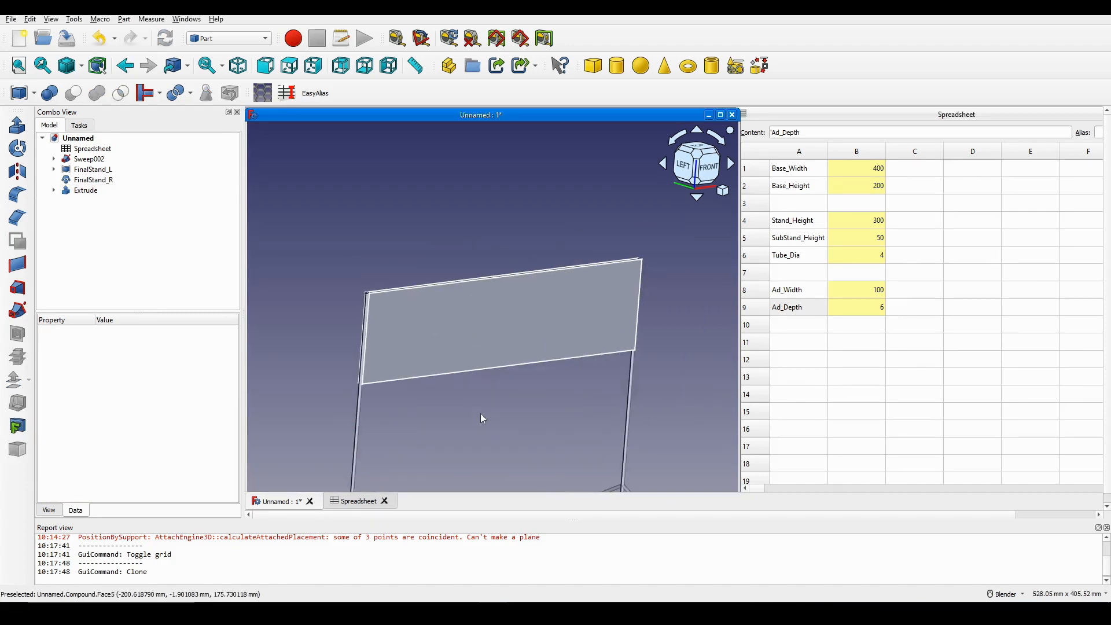
pyautogui.moveTo(480, 413); pyautogui.dragTo(498, 335, button='middle')
pyautogui.scroll(-3, 508, 417)
pyautogui.scroll(1, 501, 342)
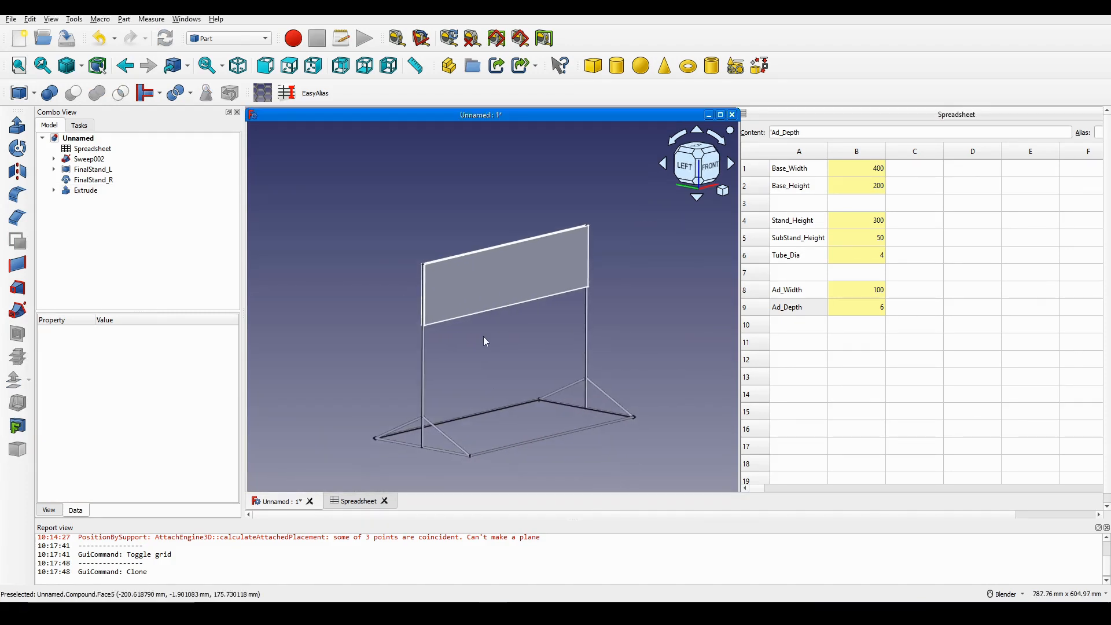
pyautogui.click(874, 294)
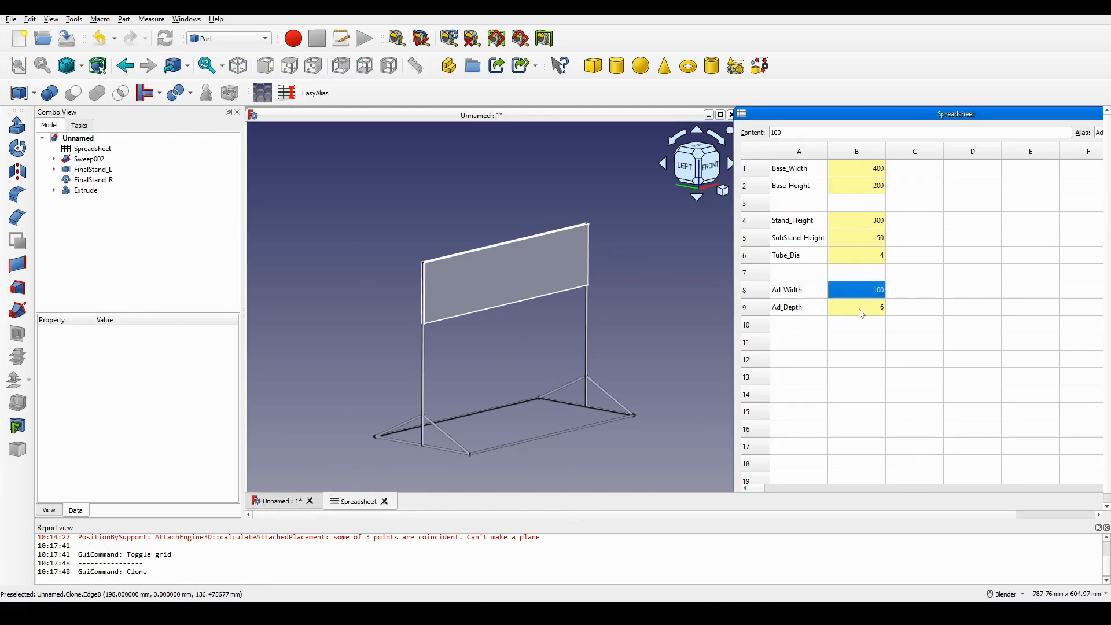
pyautogui.doubleClick(860, 311)
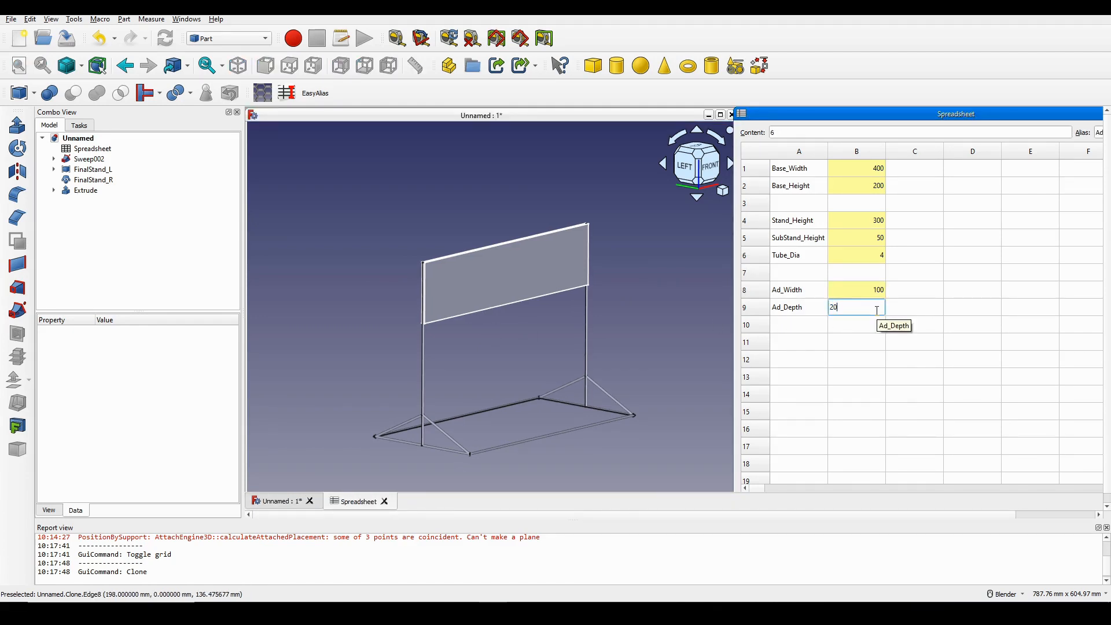
pyautogui.press('Return')
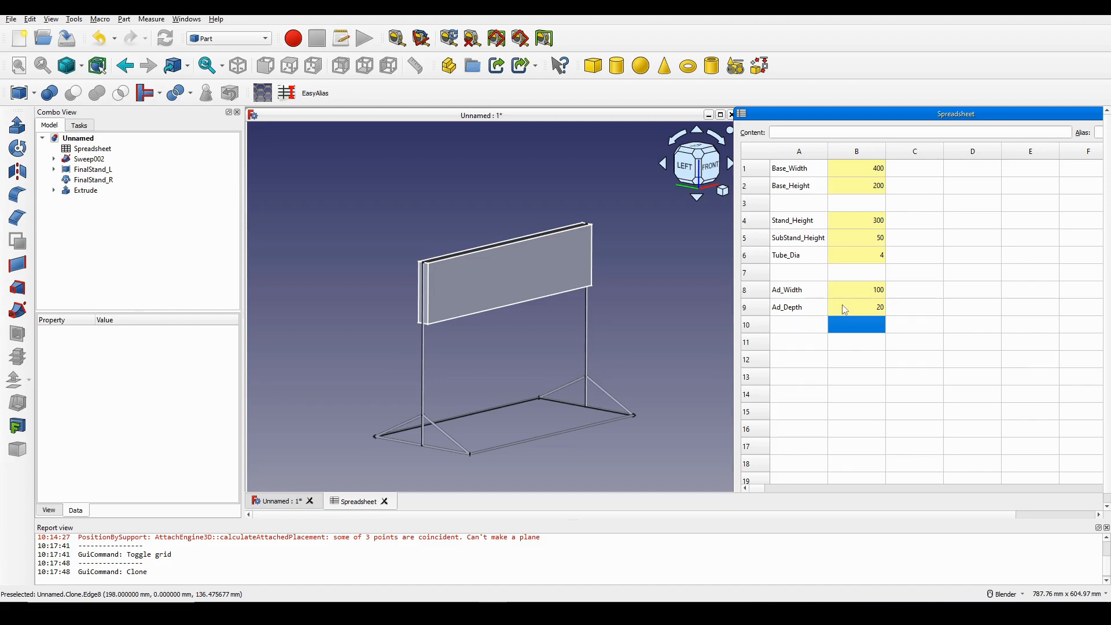
# Set the Ad_Width value in spreadsheet cell B8 to 200 and check the resized panel in the 3D view
pyautogui.doubleClick(865, 306)
pyautogui.doubleClick(873, 290)
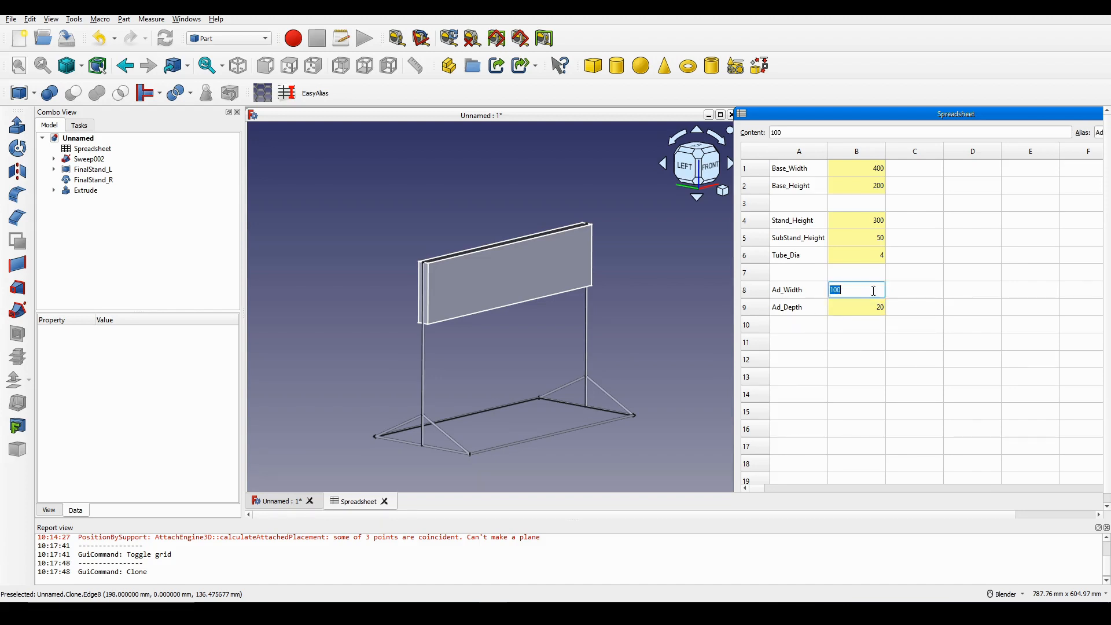
pyautogui.write('200')
pyautogui.press('Return')
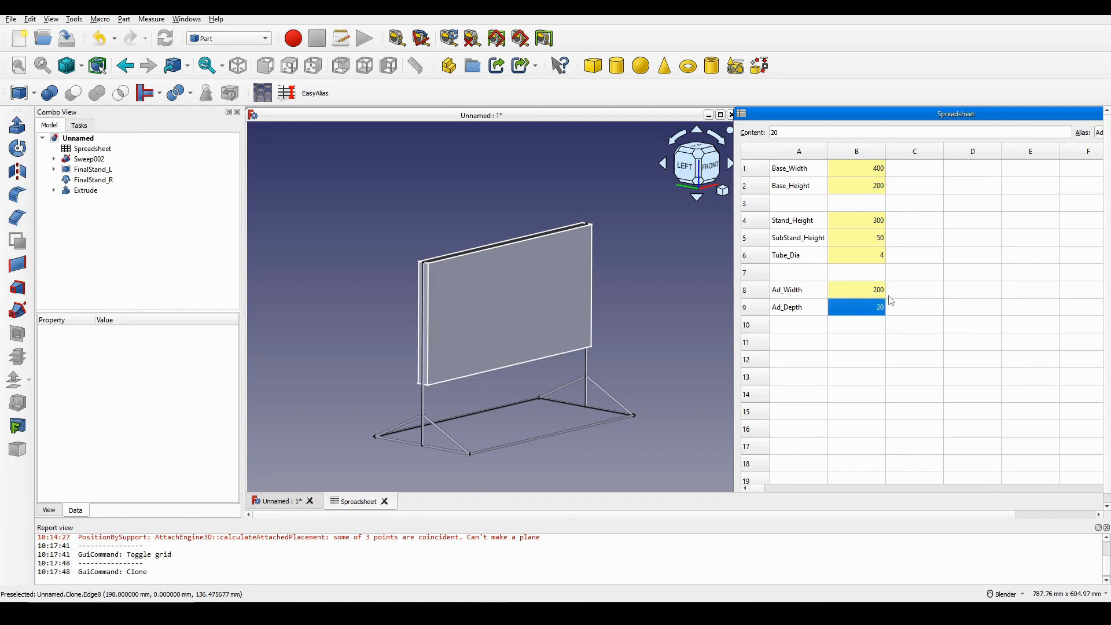
pyautogui.click(435, 390)
pyautogui.moveTo(485, 339); pyautogui.dragTo(494, 341, button='middle')
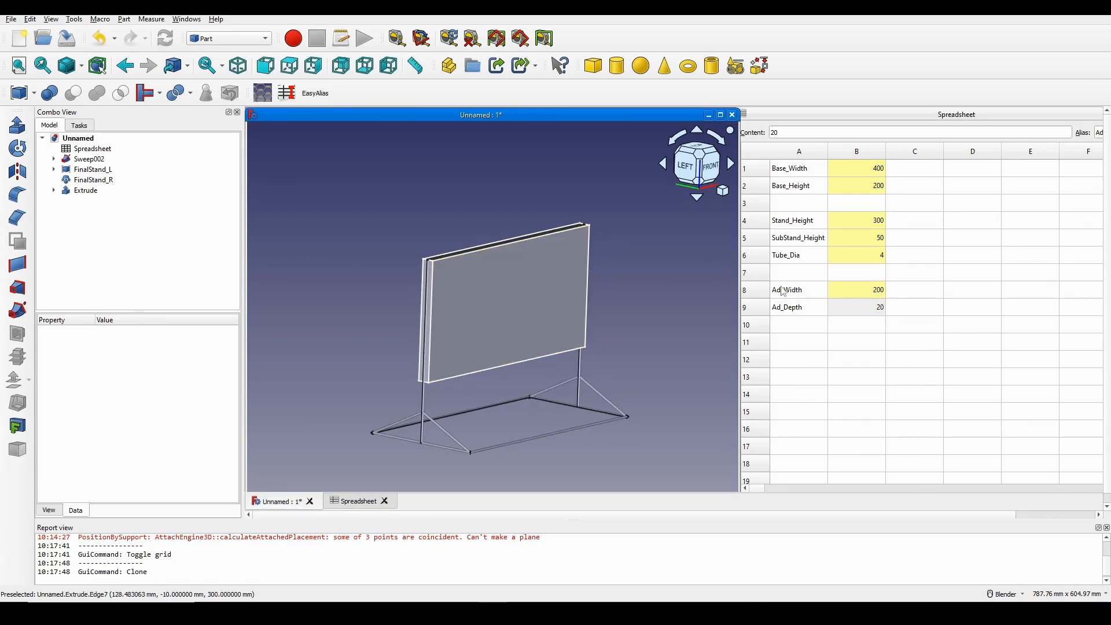
# Set the Ad_Width value in spreadsheet cell B8 to 100 and check the panel in the 3D view
pyautogui.click(871, 294)
pyautogui.doubleClick(871, 293)
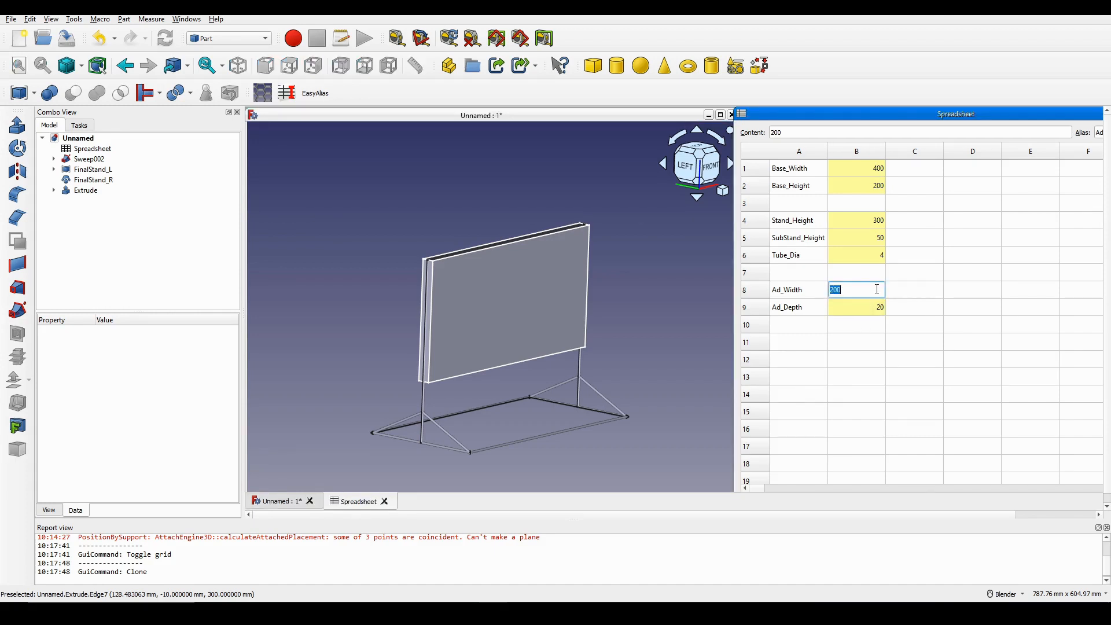
pyautogui.press('Return')
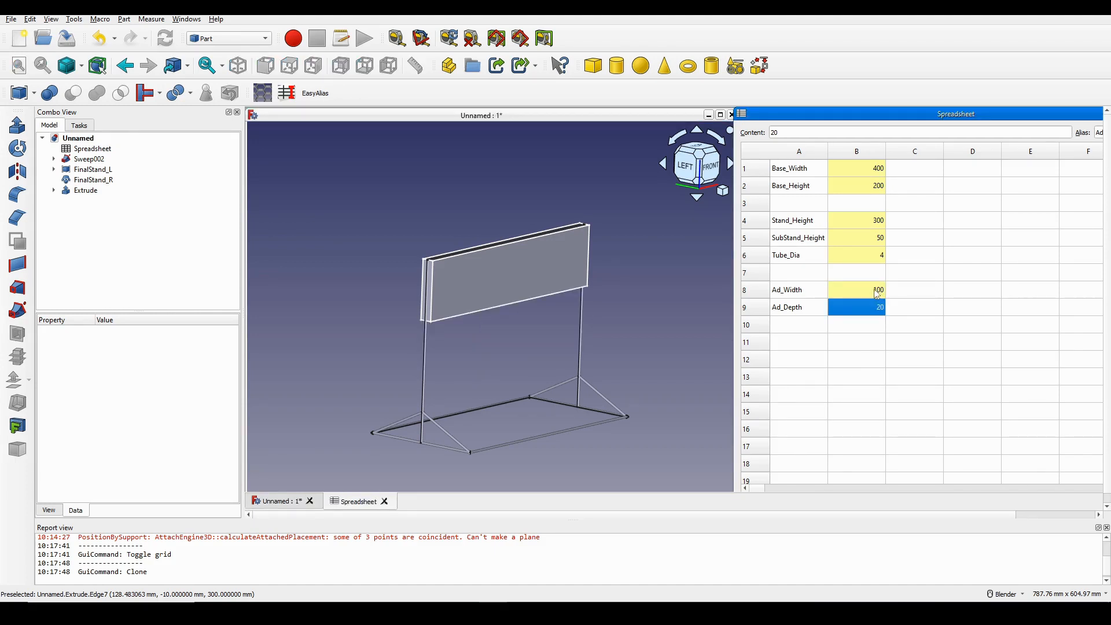
pyautogui.moveTo(588, 317); pyautogui.dragTo(597, 366, button='middle')
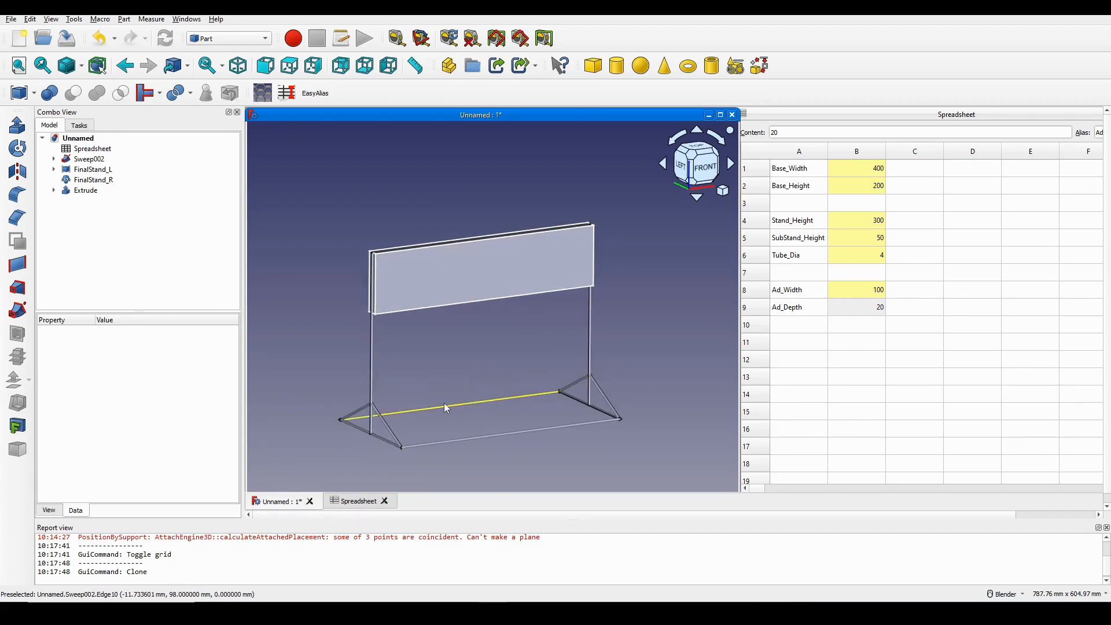
# Try Base_Width values of 200 and 300 in spreadsheet cell B1 to test the stand's width
pyautogui.doubleClick(879, 168)
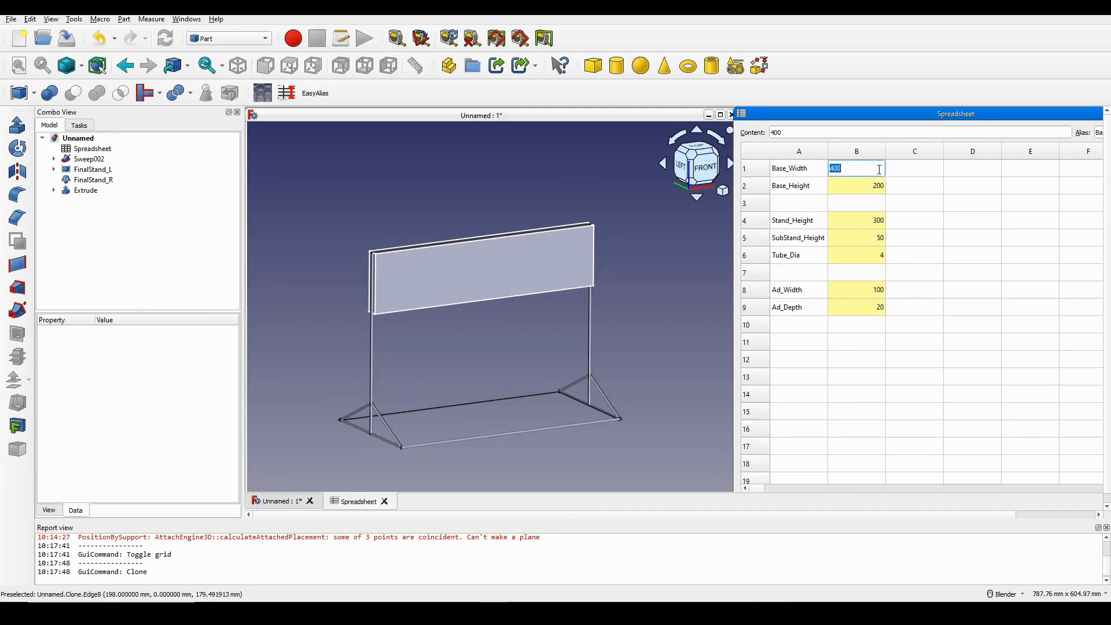
pyautogui.write('200')
pyautogui.press('Return')
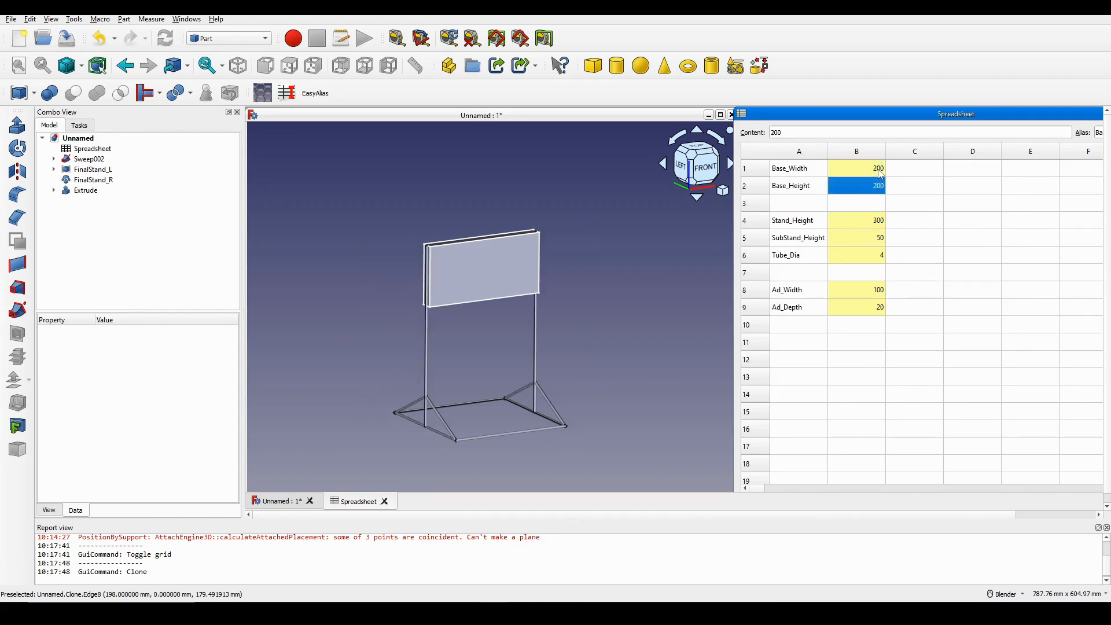
pyautogui.doubleClick(879, 169)
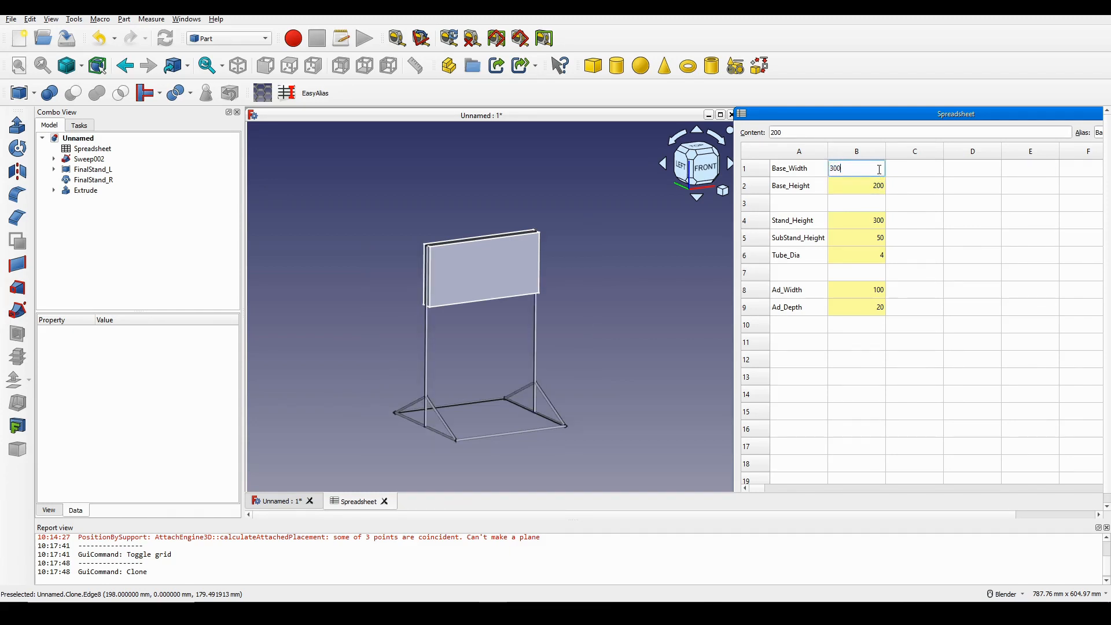
pyautogui.press('Return')
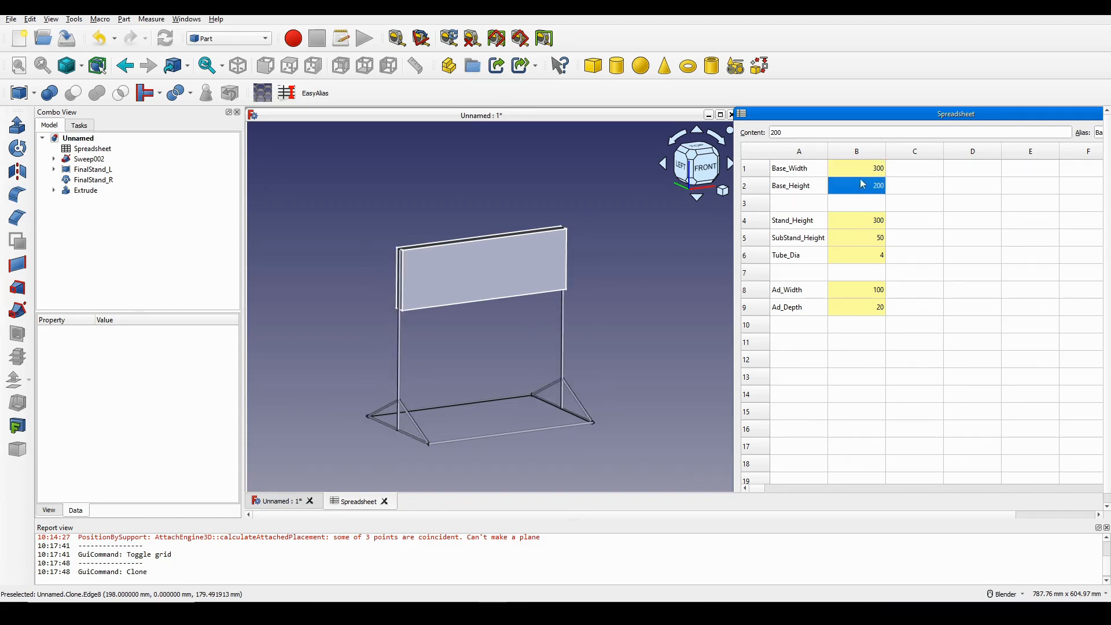
# Set the Base_Width value in spreadsheet cell B1 to 350
pyautogui.press('Up')
pyautogui.write('3')
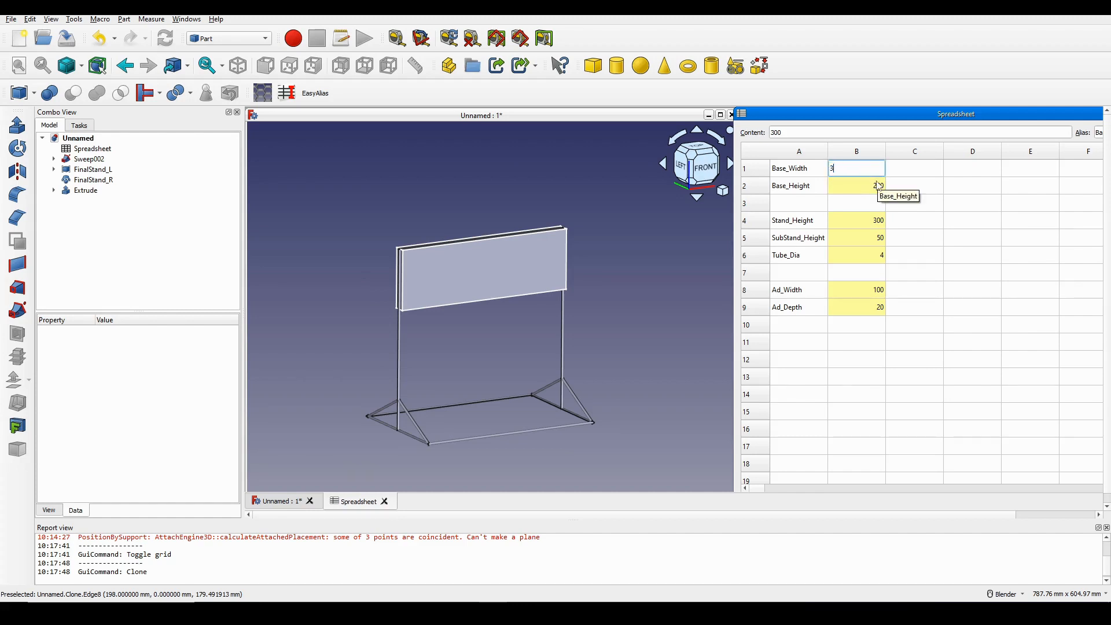
pyautogui.write('50')
pyautogui.press('Return')
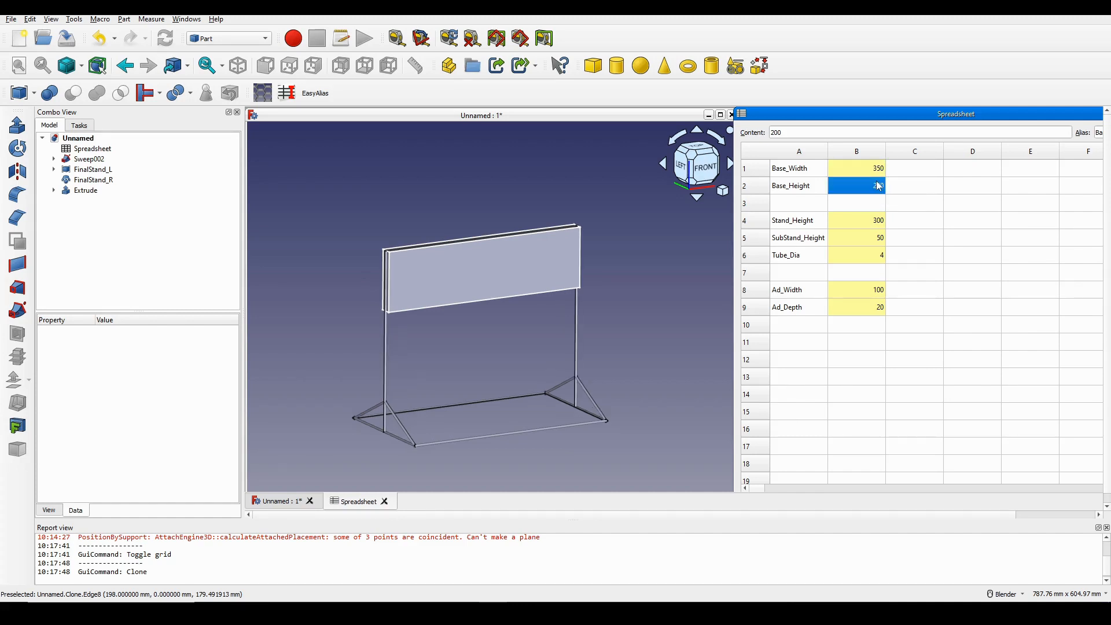
# Set Stand_Height in spreadsheet cell B4 to 200 and Tube_Dia in cell B6 to 8
pyautogui.doubleClick(875, 224)
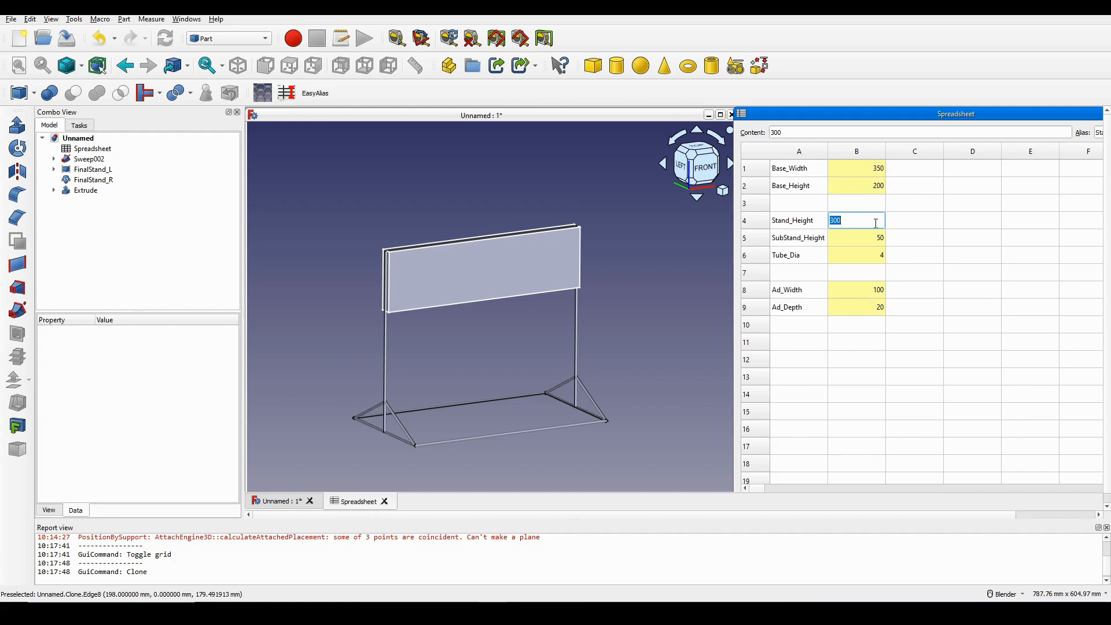
pyautogui.write('200')
pyautogui.press('Return')
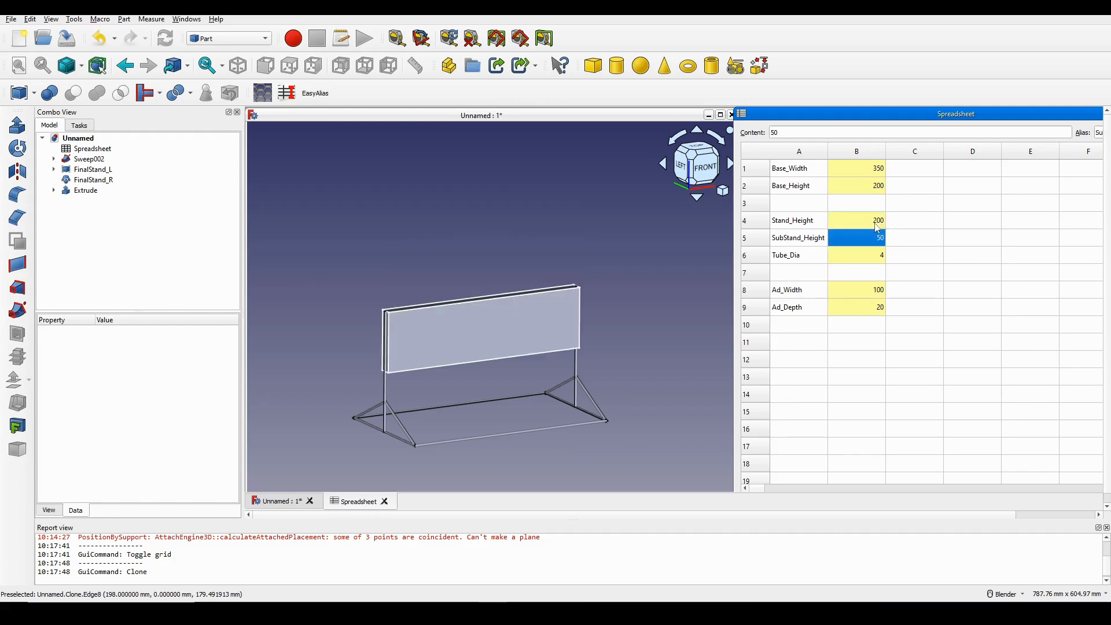
pyautogui.doubleClick(862, 256)
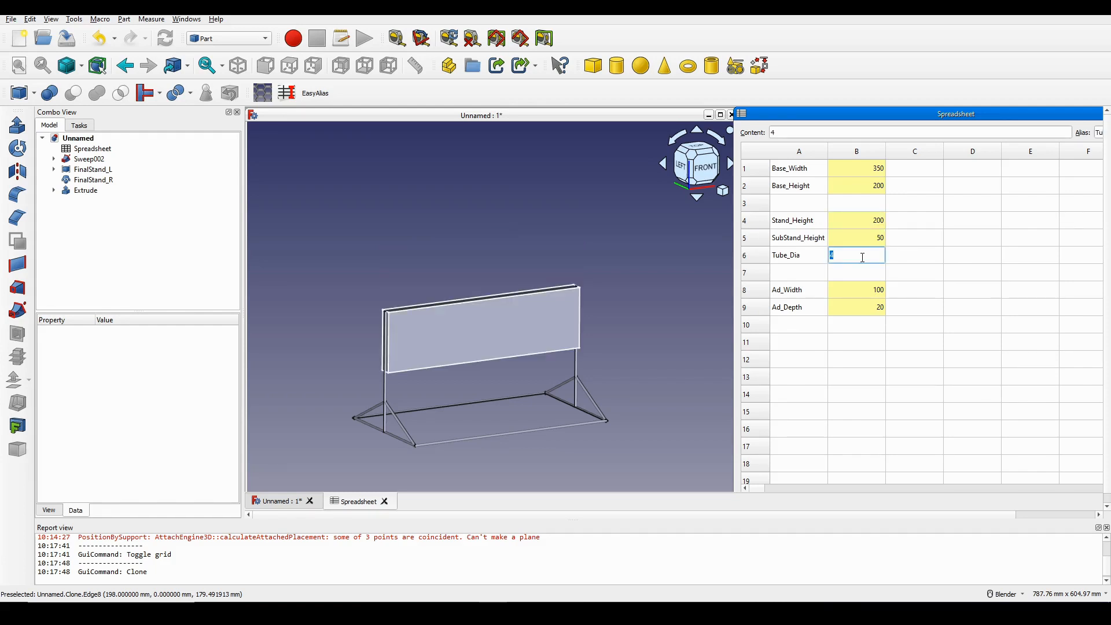
pyautogui.write('8')
# Set the panel parameters Ad_Width in cell B8 to 110 and Ad_Depth in cell B9 to 10
pyautogui.doubleClick(866, 291)
pyautogui.write('110')
pyautogui.press('Return')
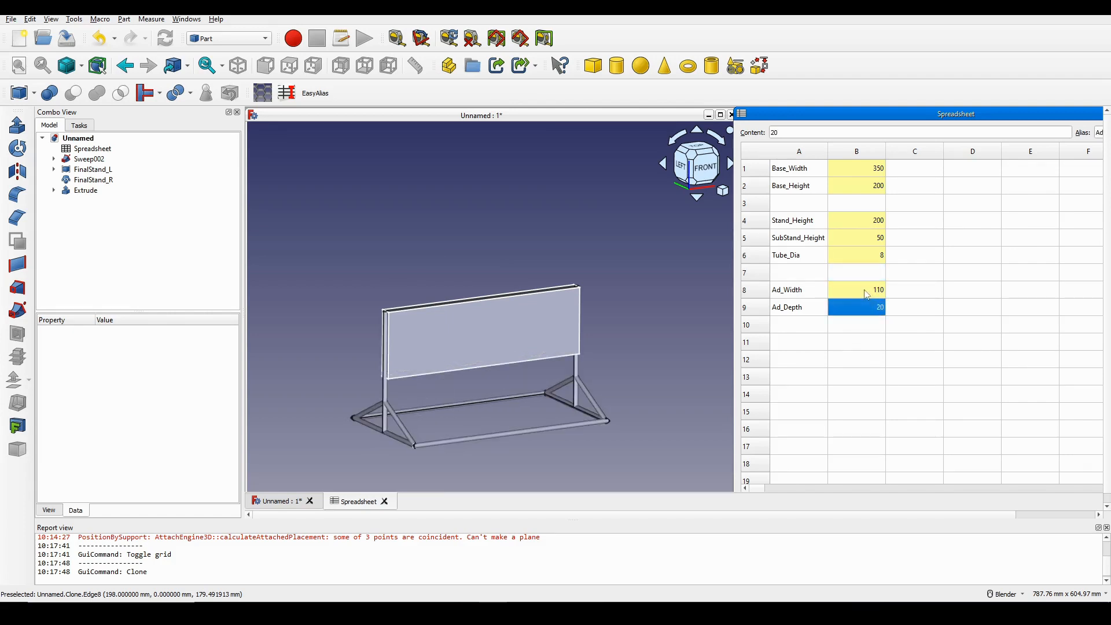
pyautogui.doubleClick(861, 310)
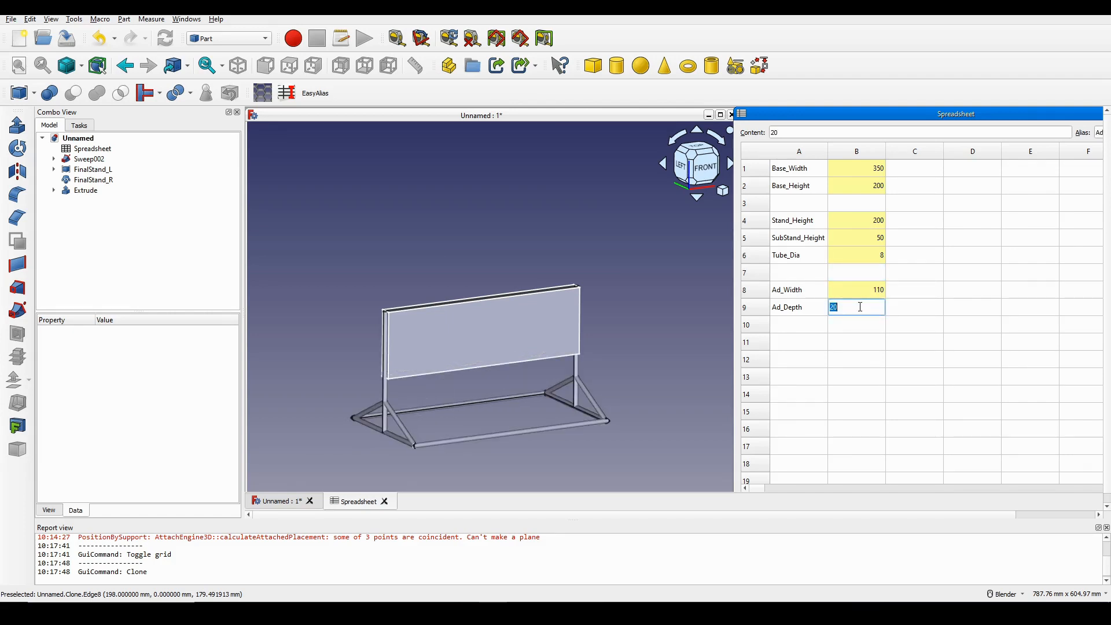
pyautogui.press('Return')
# Examine the resized stand from several angles, checking how the panel's depth fits against the tubes
pyautogui.scroll(4, 458, 302)
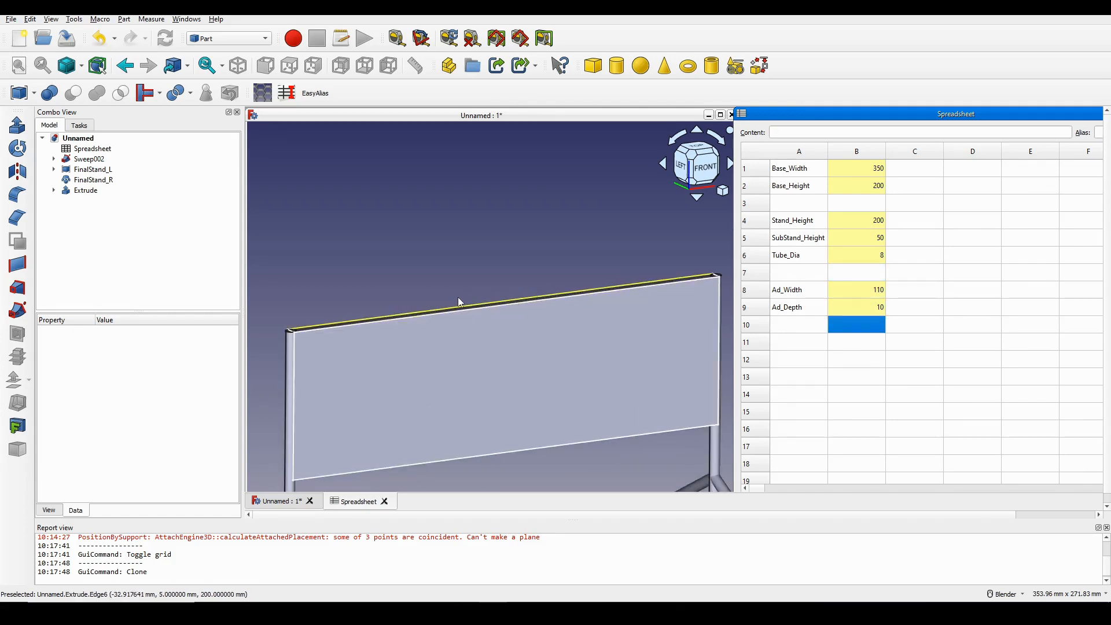
pyautogui.moveTo(360, 324); pyautogui.dragTo(526, 400, button='middle')
pyautogui.scroll(-3, 398, 334)
pyautogui.moveTo(416, 357); pyautogui.dragTo(509, 337, button='middle')
pyautogui.scroll(1, 423, 312)
pyautogui.scroll(3, 399, 399)
pyautogui.scroll(5, 398, 406)
pyautogui.scroll(-10, 435, 322)
pyautogui.moveTo(509, 337); pyautogui.dragTo(557, 285, button='middle')
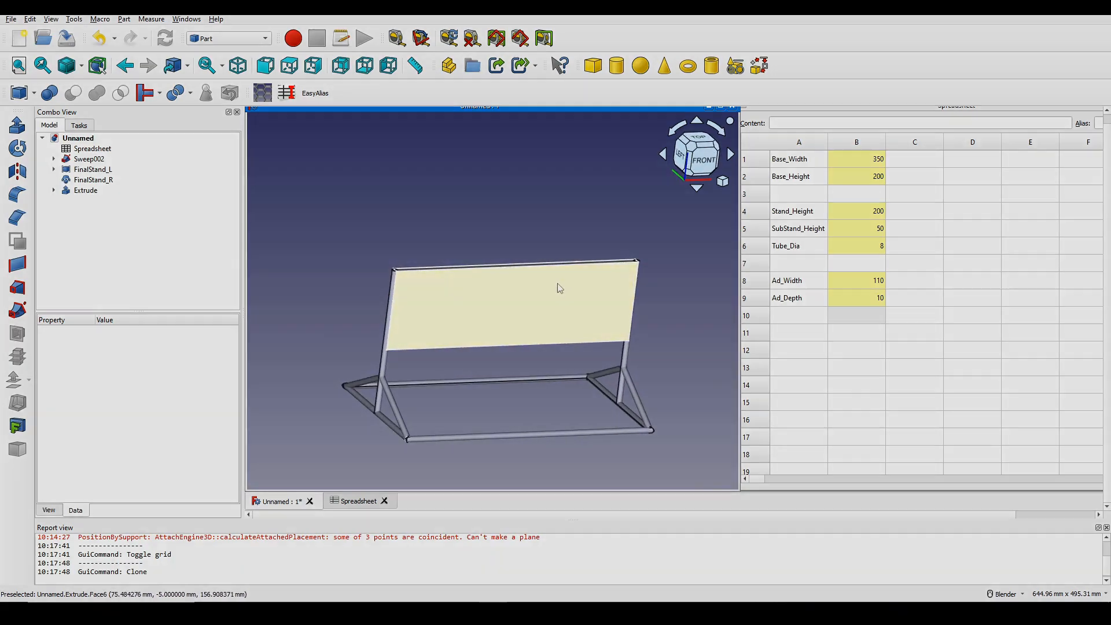